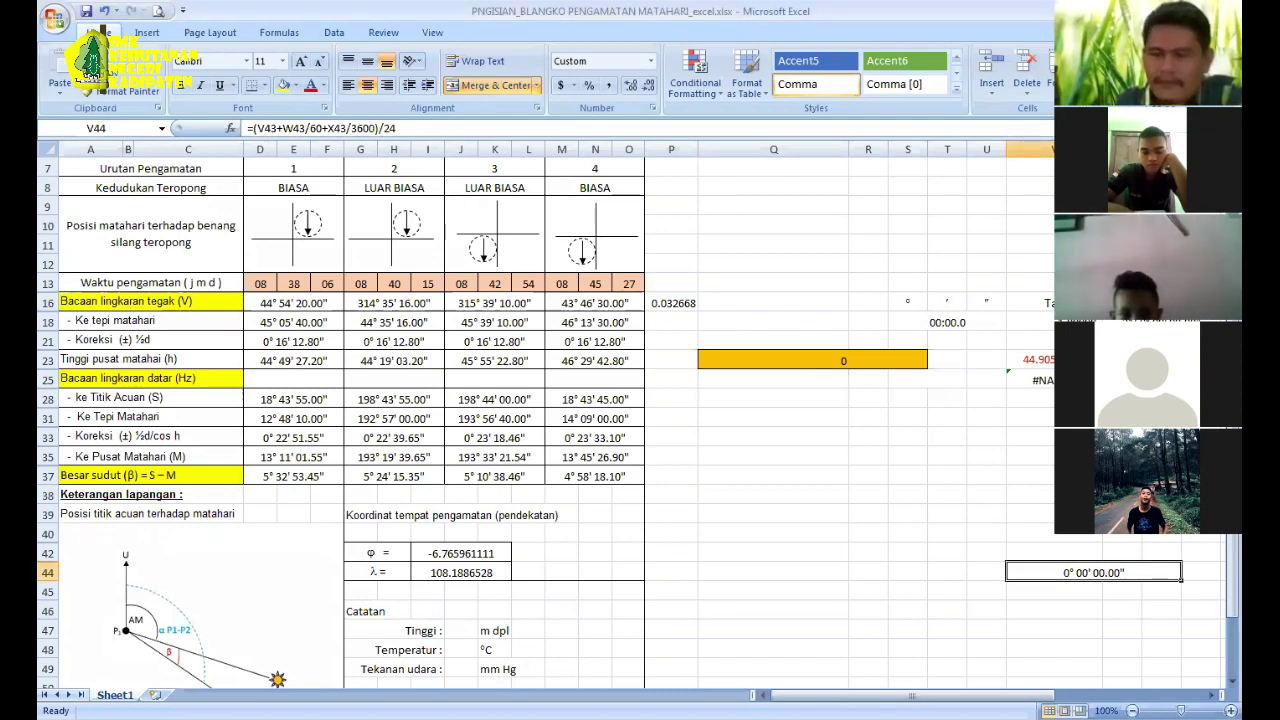
Step: Unhide the hidden calculation rows between row 13 (Waktu pengamatan) and row 39
scroll(469, 318, up, 1)
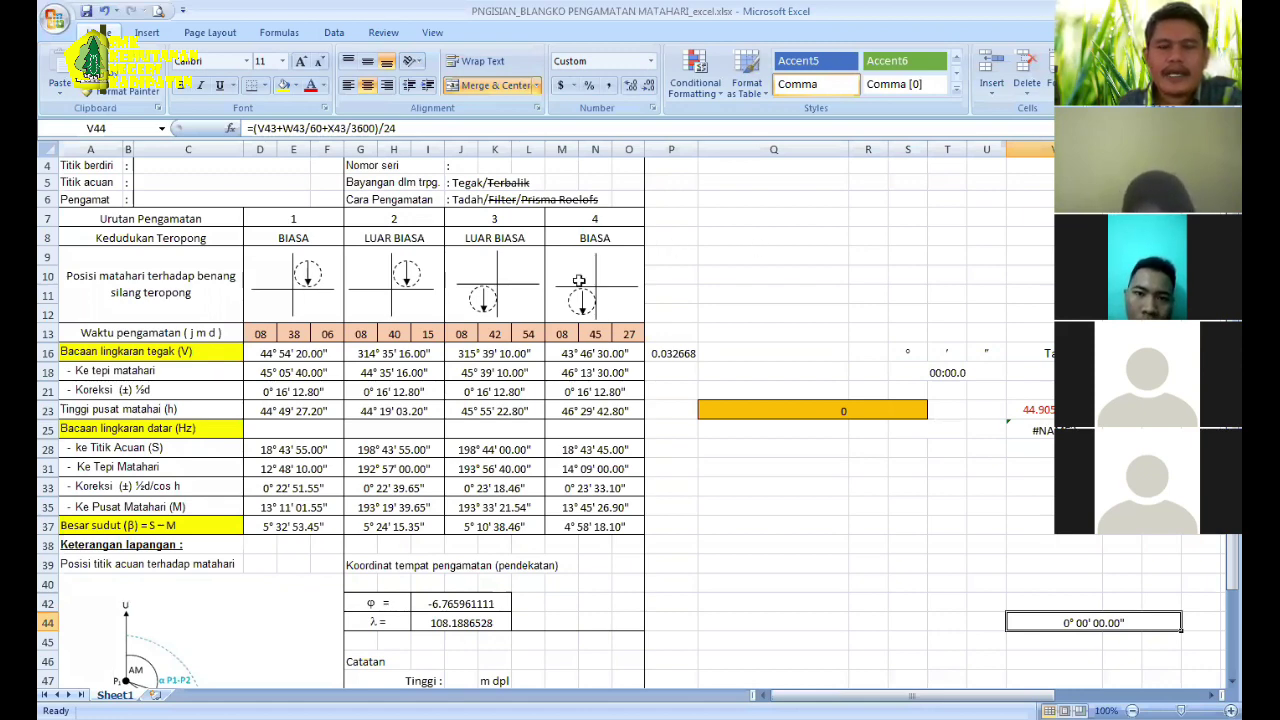
scroll(579, 281, up, 1)
scroll(579, 281, down, 4)
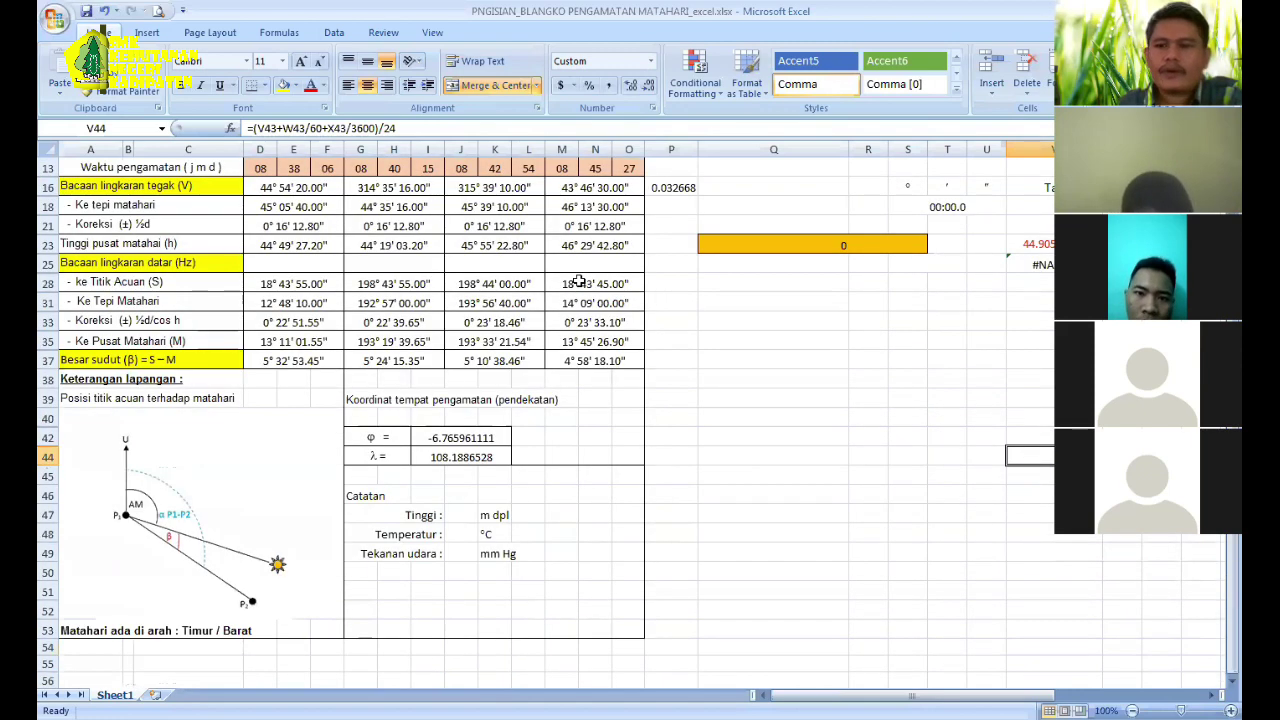
scroll(579, 281, up, 4)
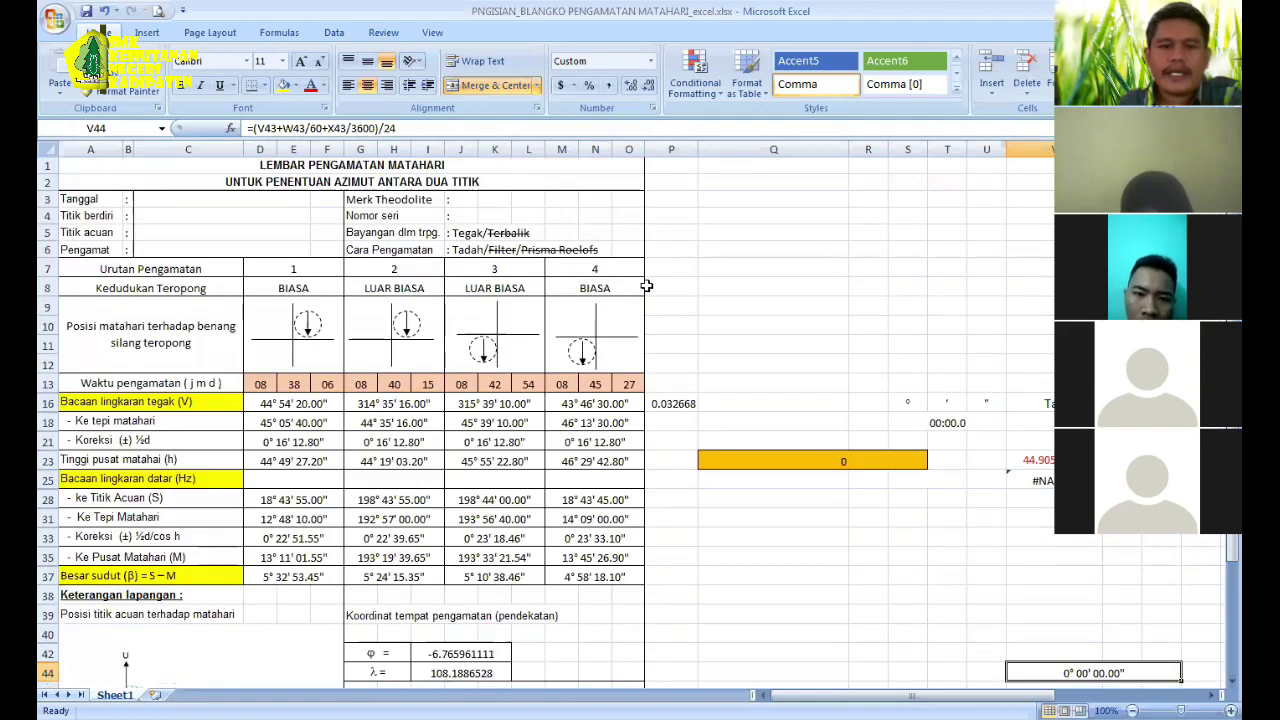
key(ctrl+z)
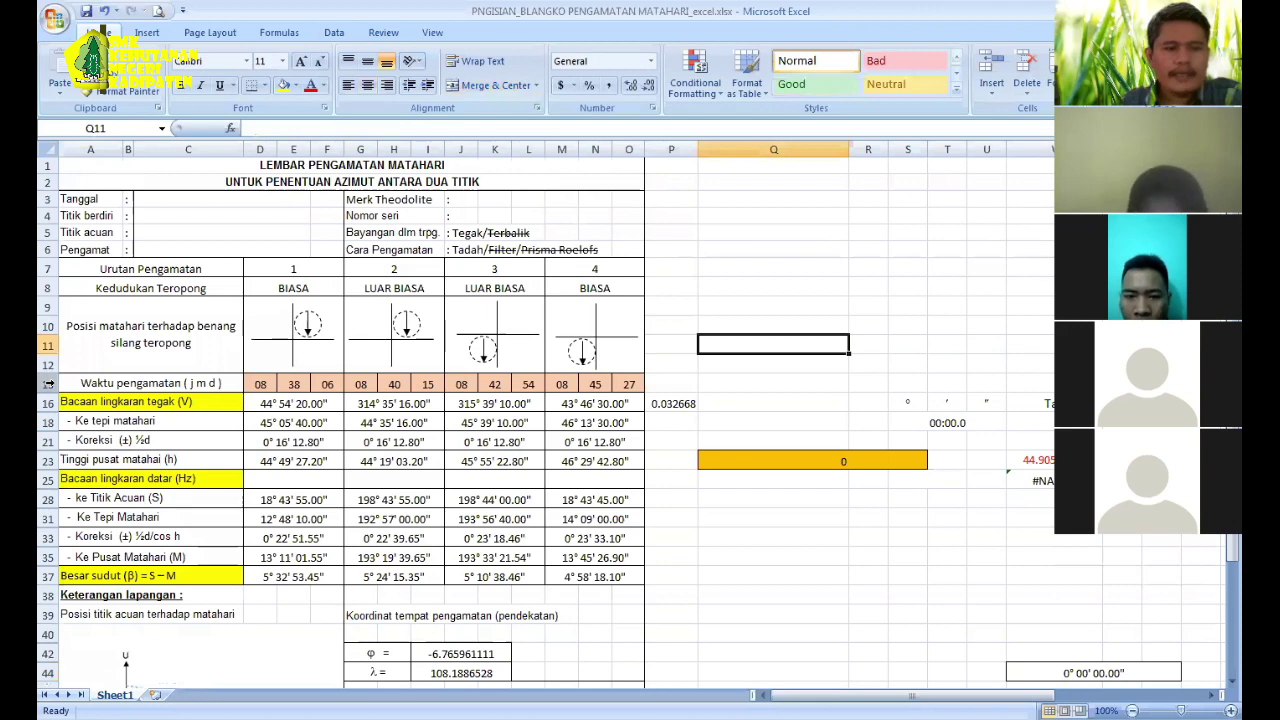
key(ctrl+z)
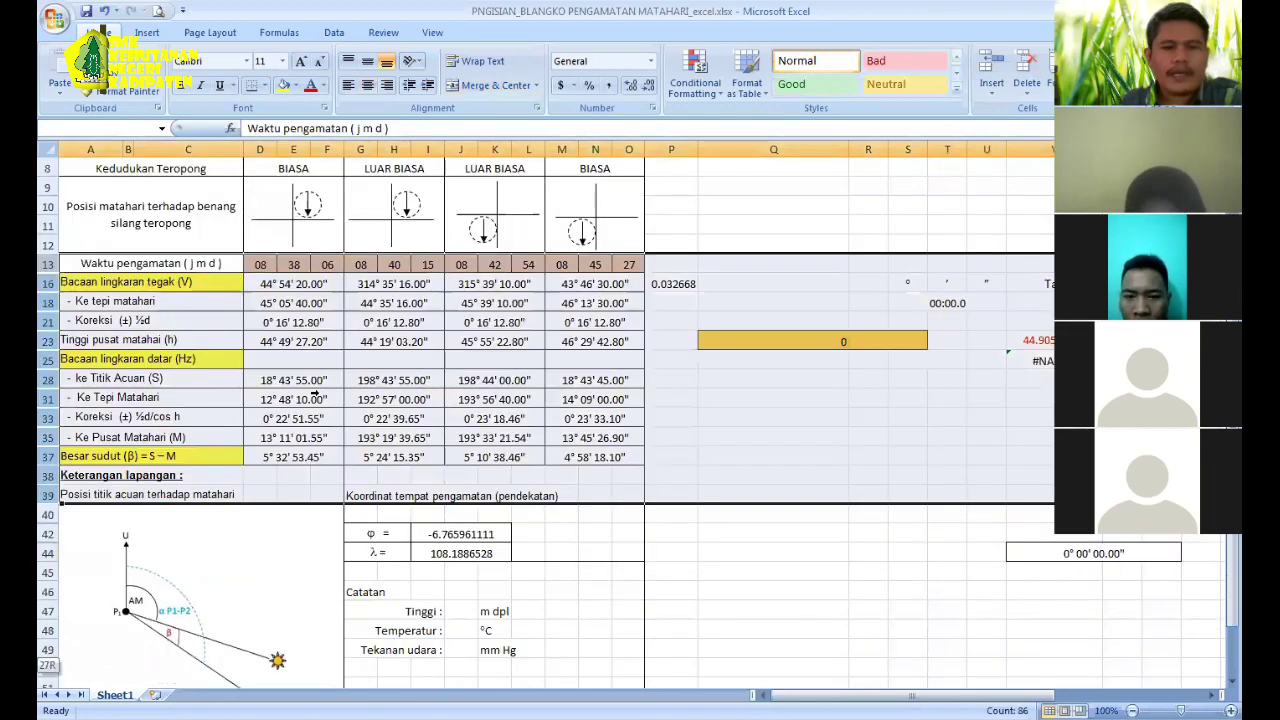
right_click(382, 387)
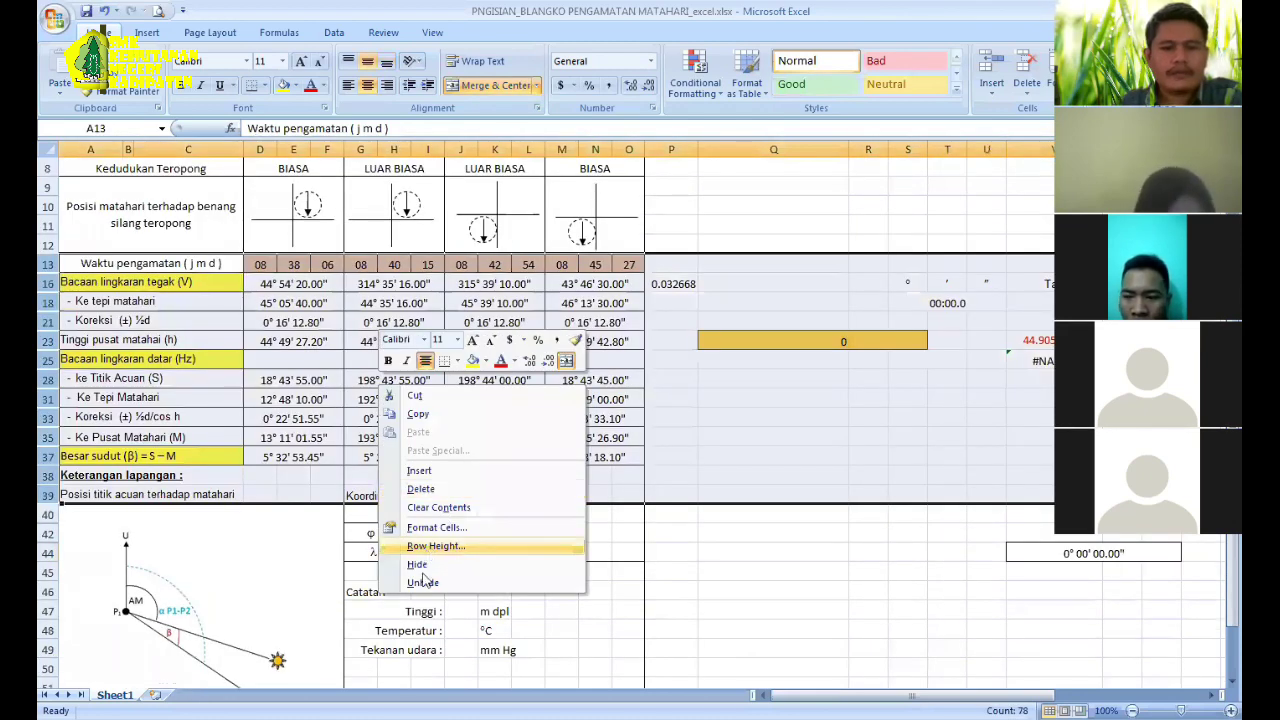
key(u)
click(460, 441)
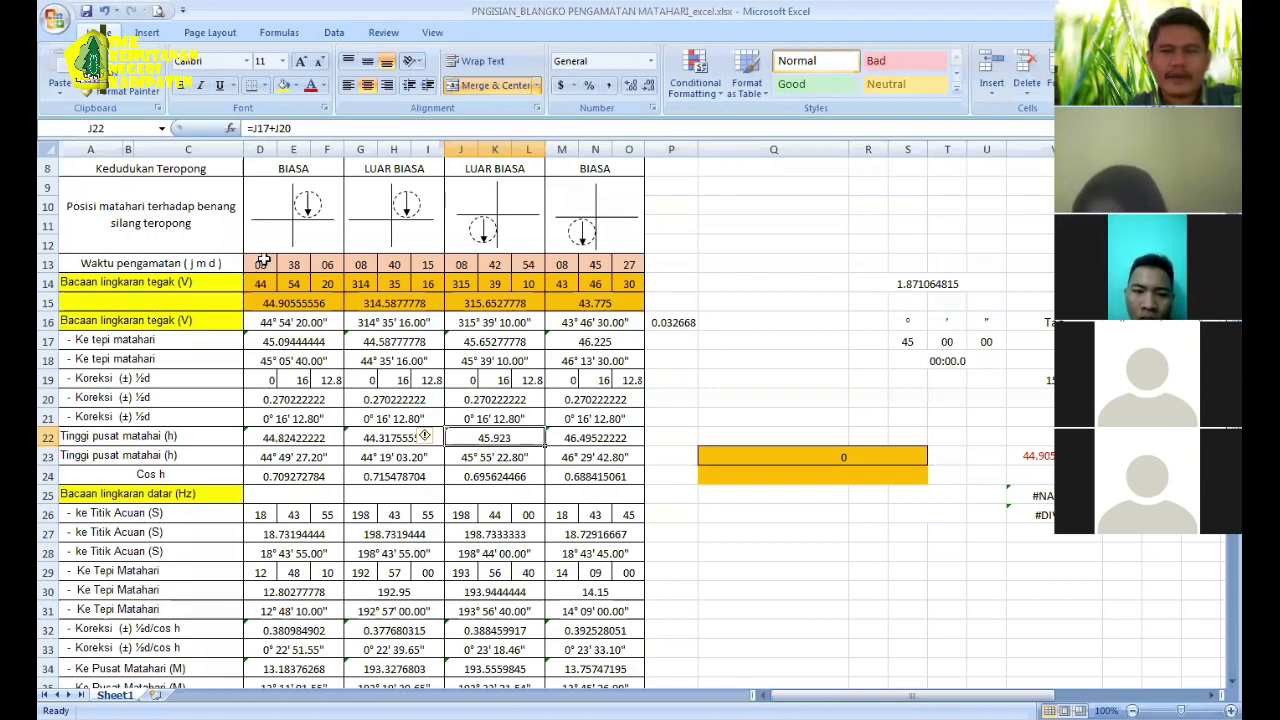
Step: Examine the calculation rows from the observation time in row 13 down to the Besar sudut (β) rows and the position sketch
click(262, 261)
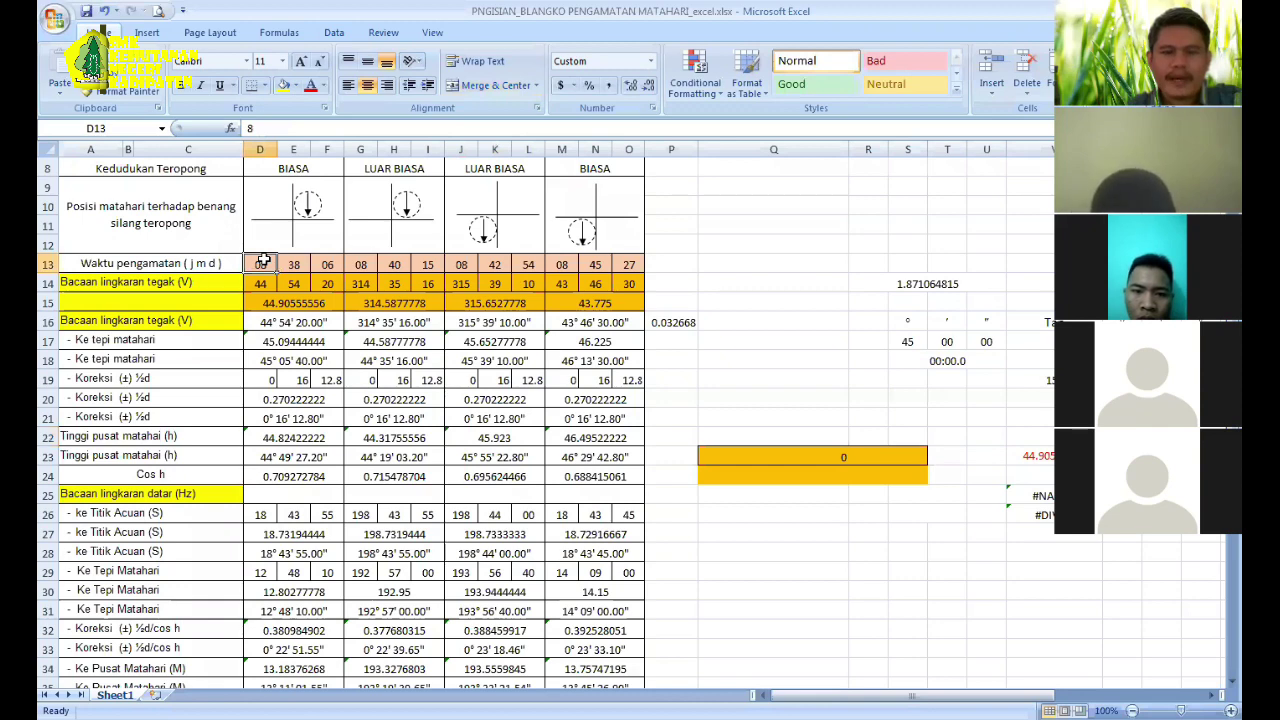
scroll(263, 261, up, 2)
scroll(337, 317, down, 1)
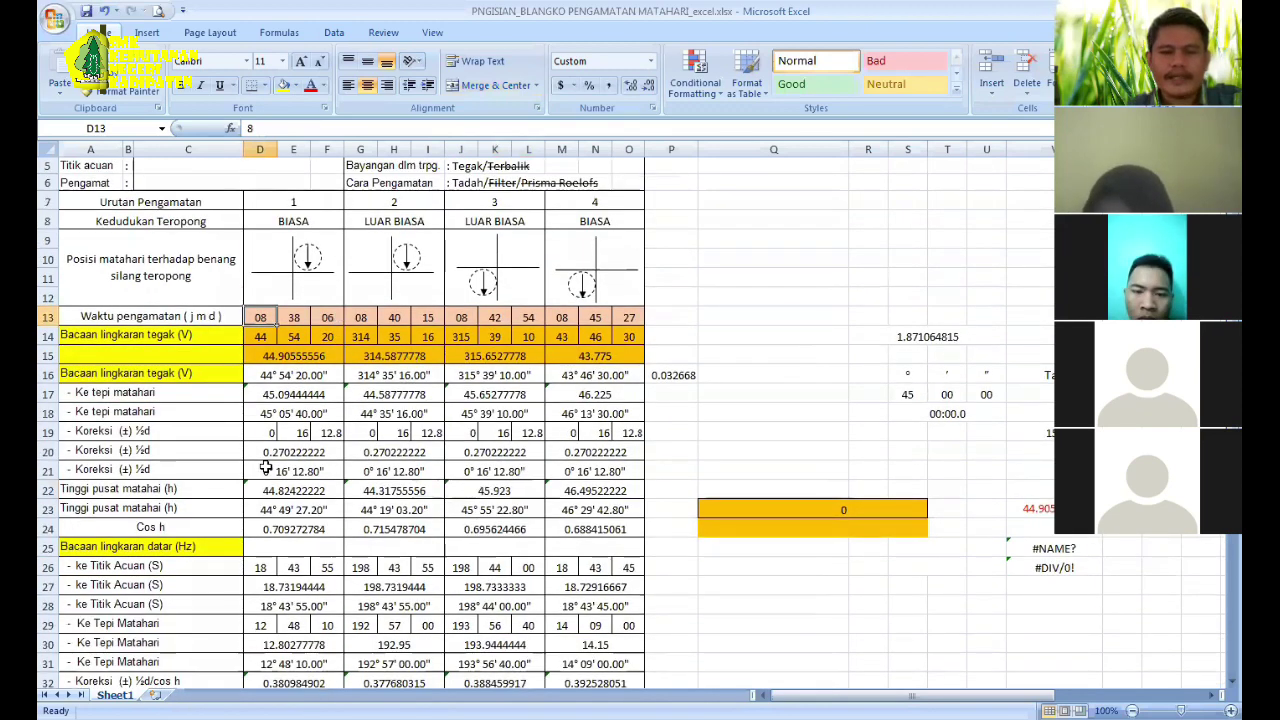
scroll(334, 437, down, 2)
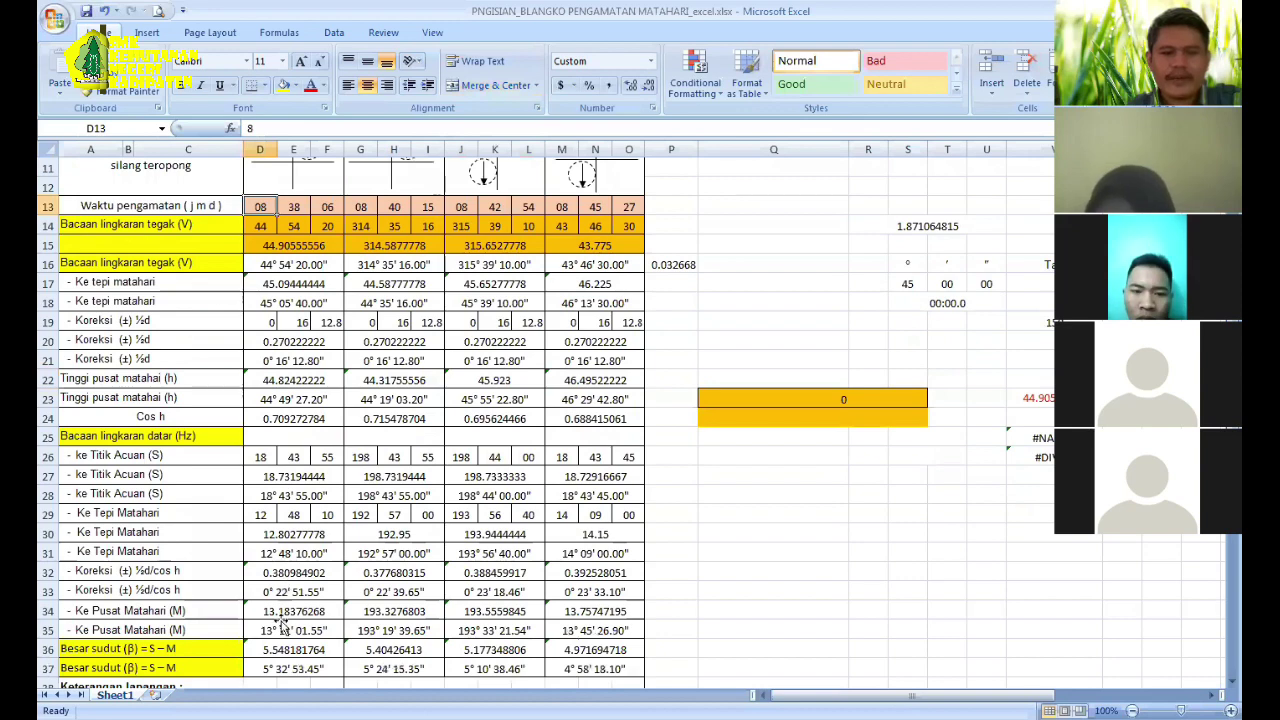
scroll(283, 626, down, 3)
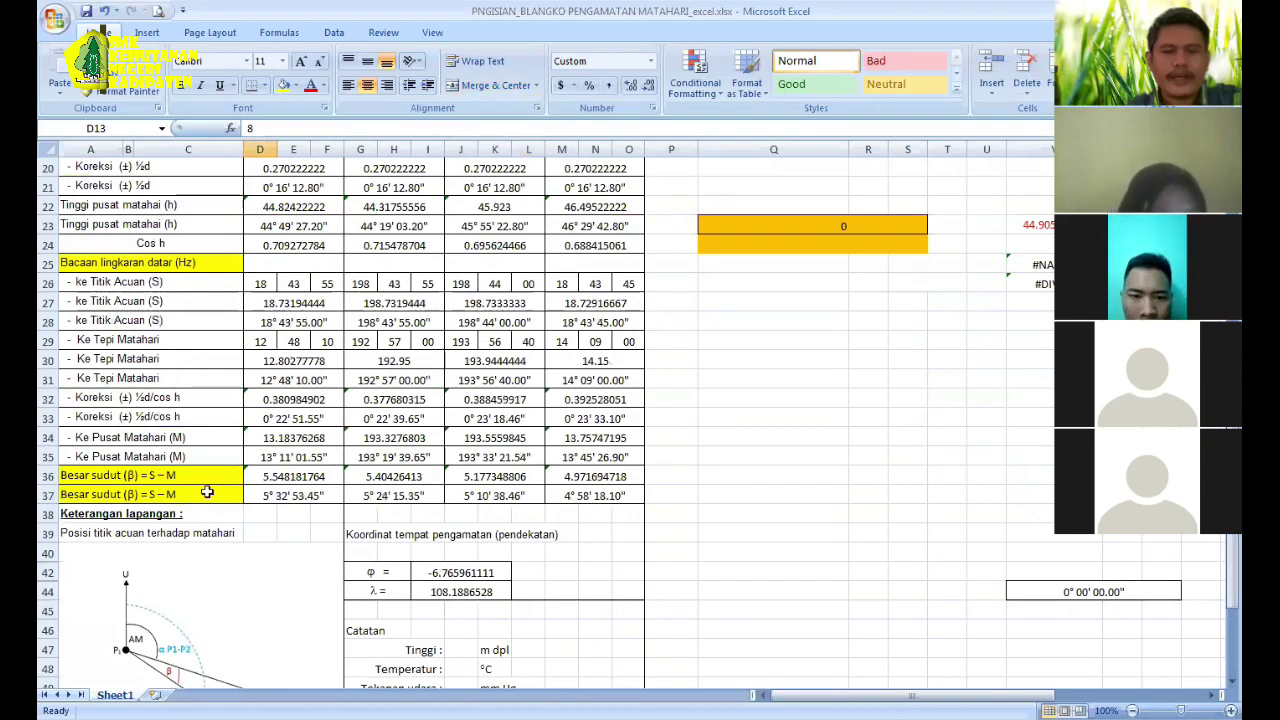
click(207, 492)
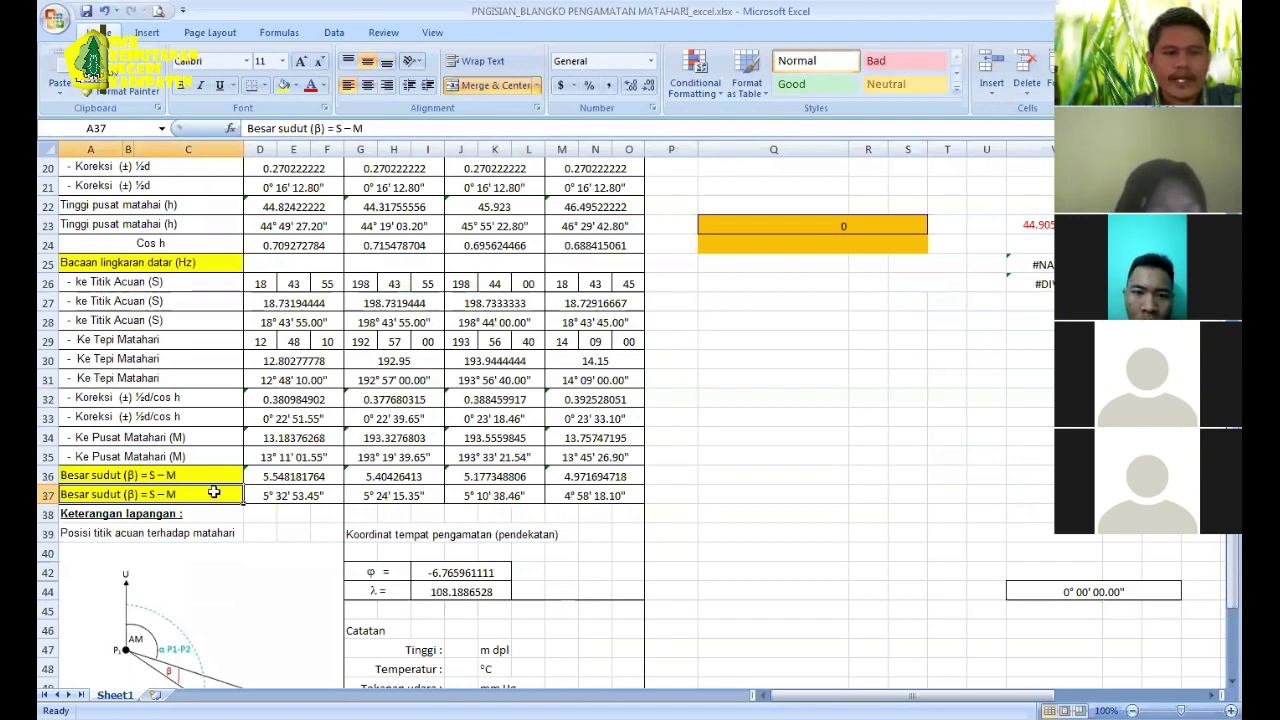
key(Right)
click(212, 497)
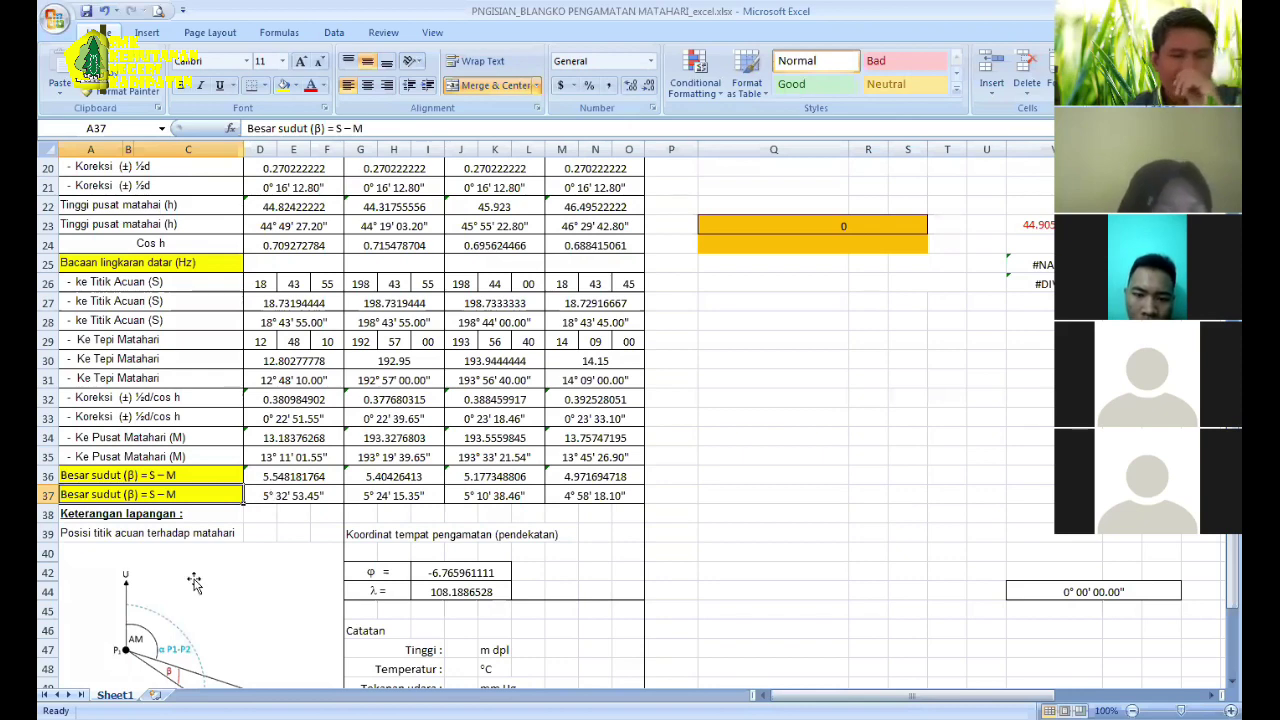
scroll(192, 584, down, 3)
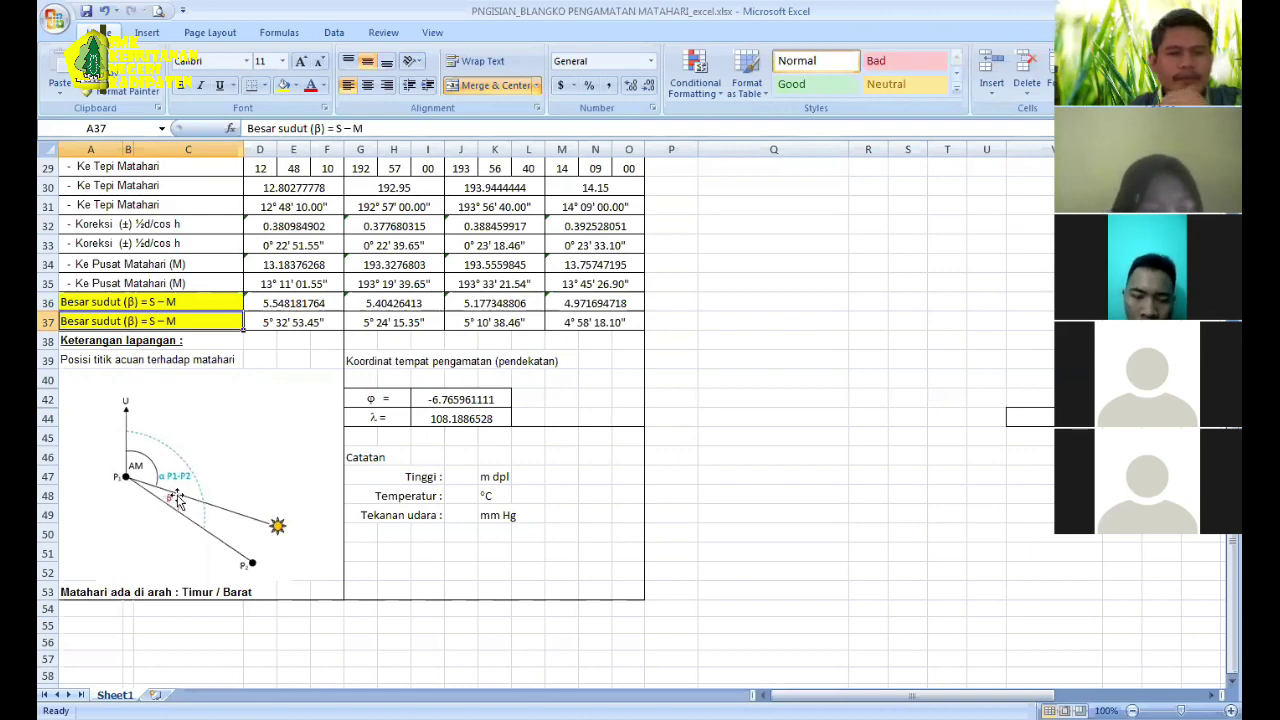
Step: Look over the vertical and horizontal circle reading rows and their correction rows again
scroll(180, 500, up, 8)
scroll(650, 500, down, 3)
click(713, 488)
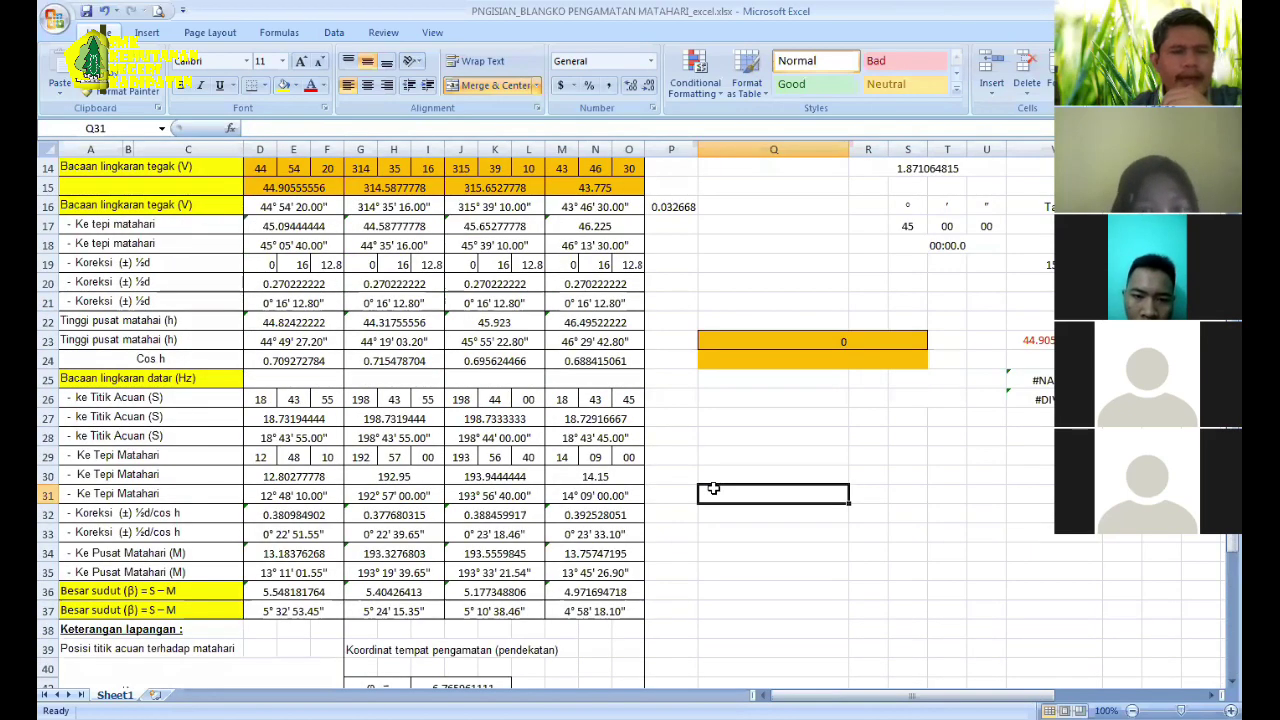
scroll(301, 425, up, 3)
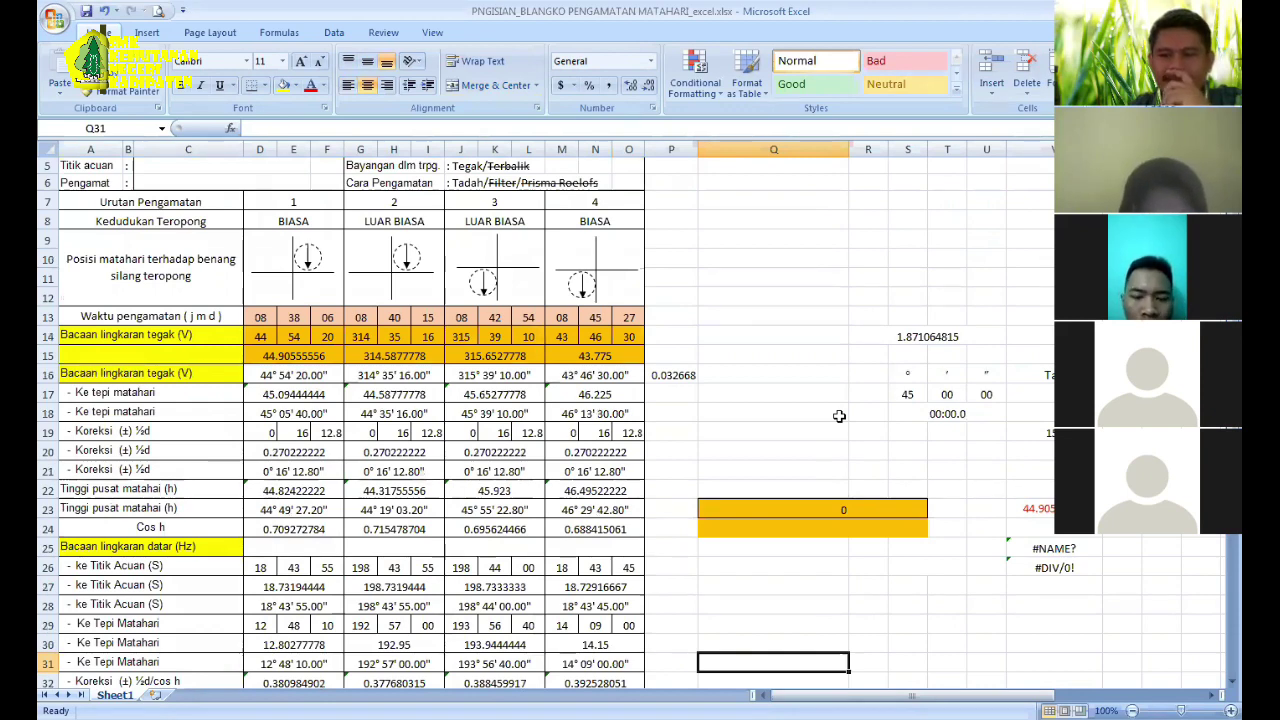
scroll(839, 415, down, 2)
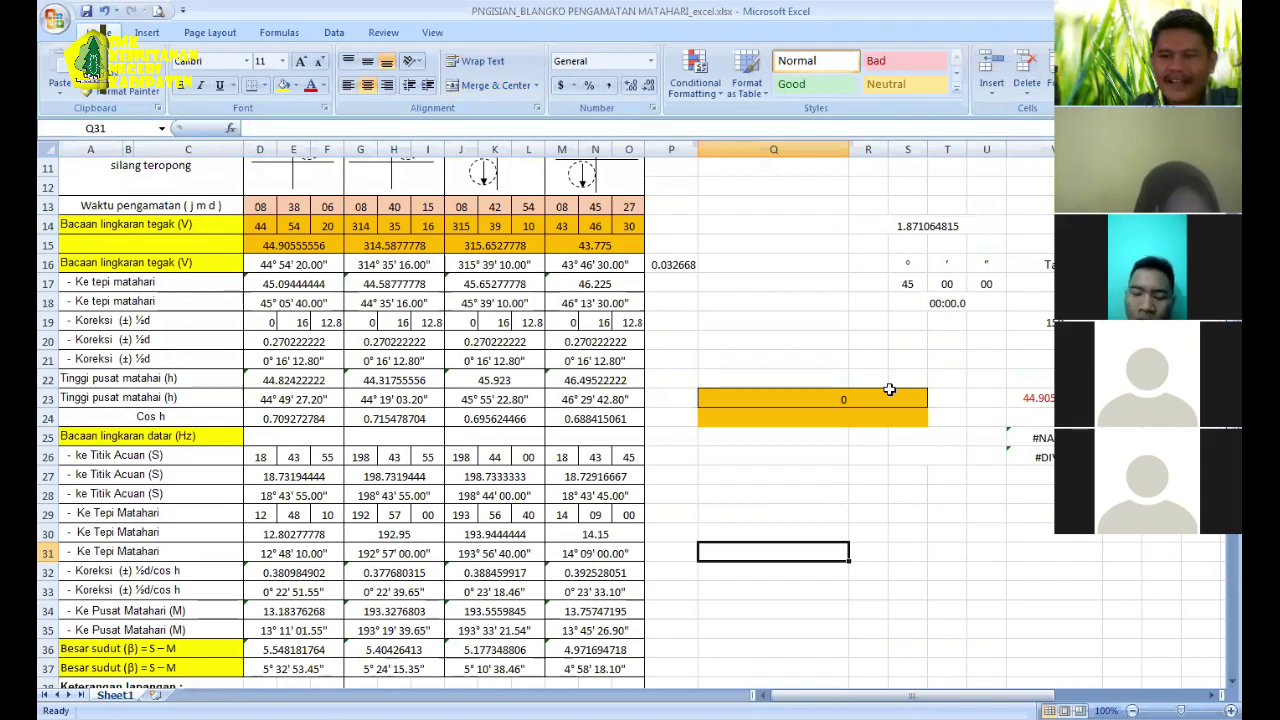
scroll(889, 389, down, 3)
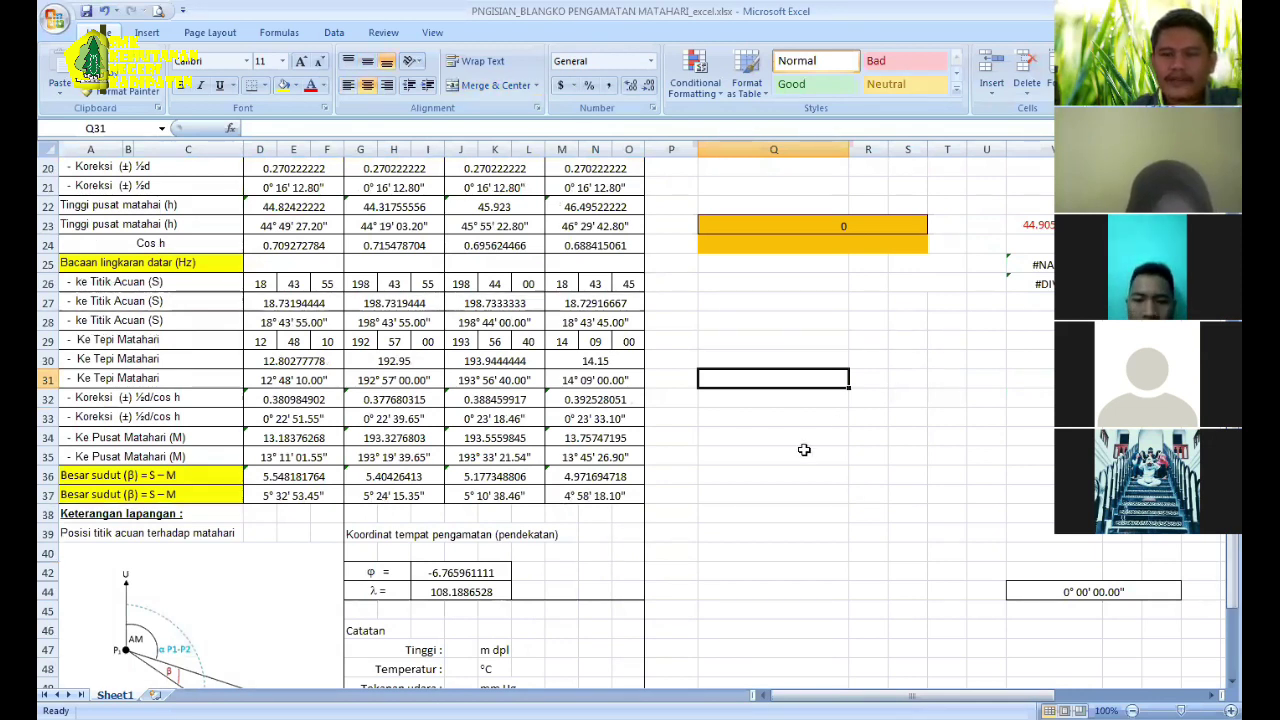
scroll(804, 450, up, 3)
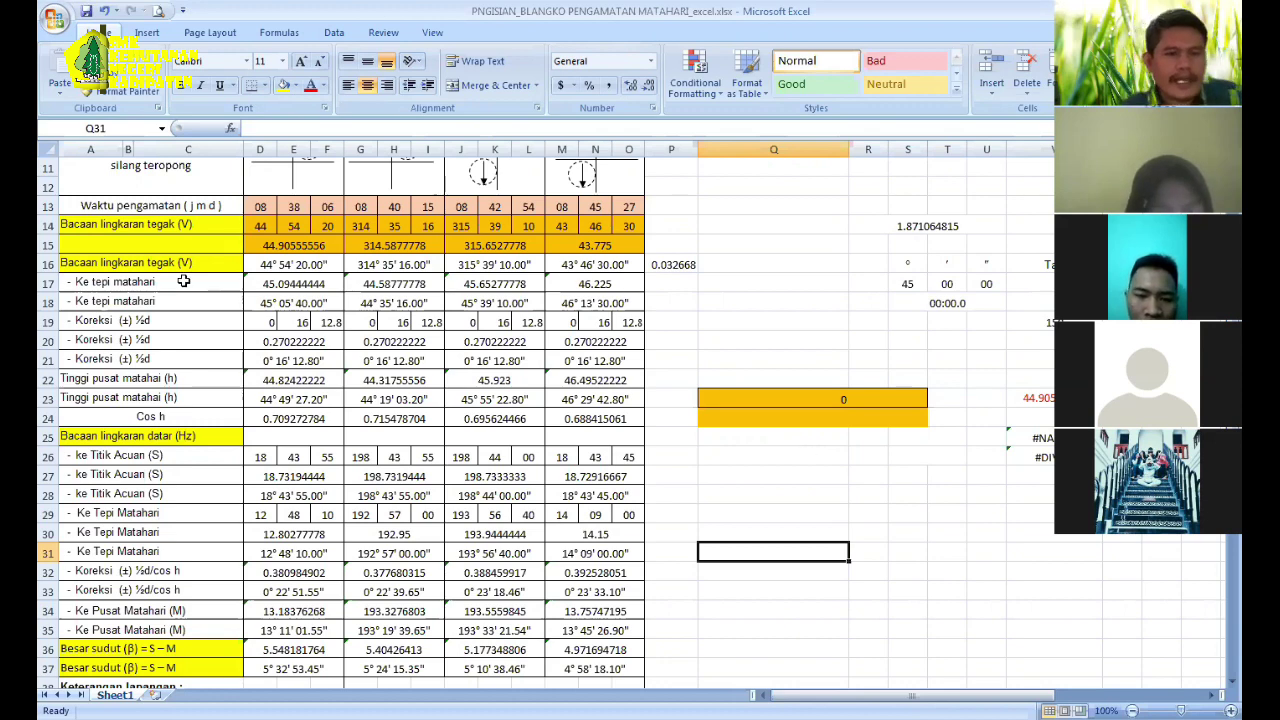
Step: Highlight the Waktu pengamatan row across all four observations and check the first observation's seconds value
drag(115, 206, 633, 204)
scroll(619, 260, up, 2)
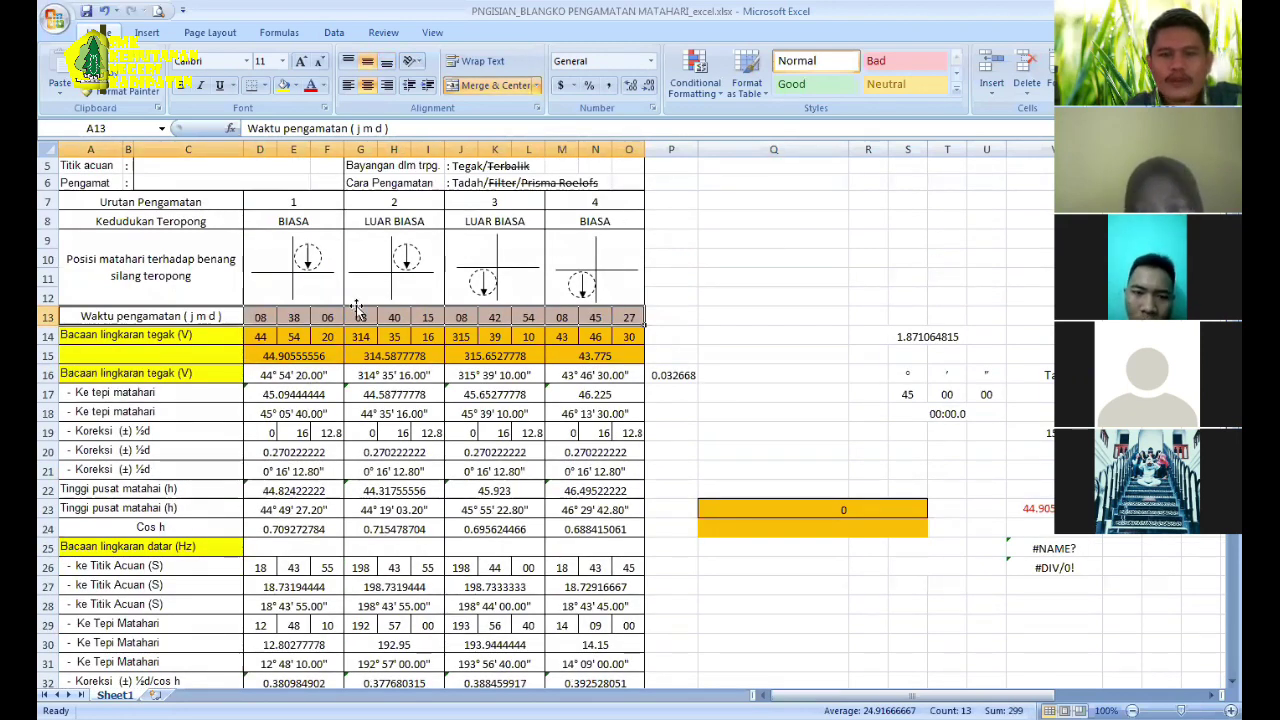
click(325, 316)
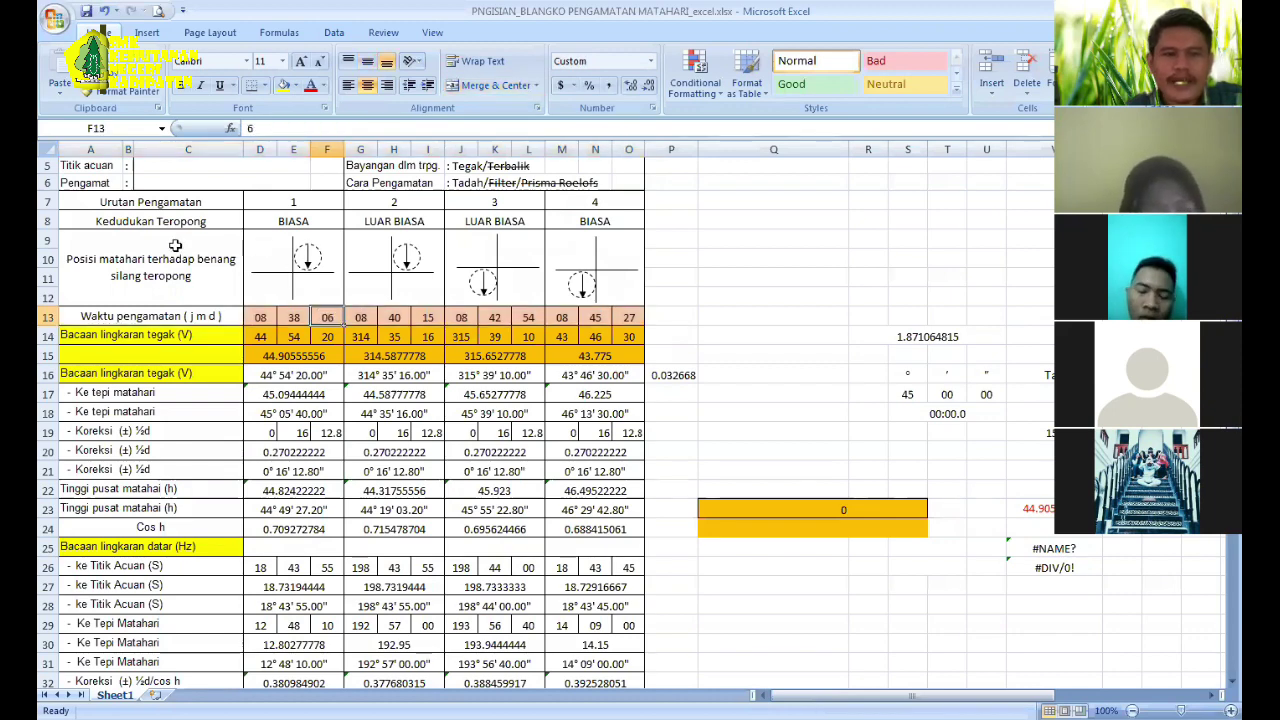
Step: Compare the sun position sketches relative to the telescope crosshairs for the four observations
click(290, 258)
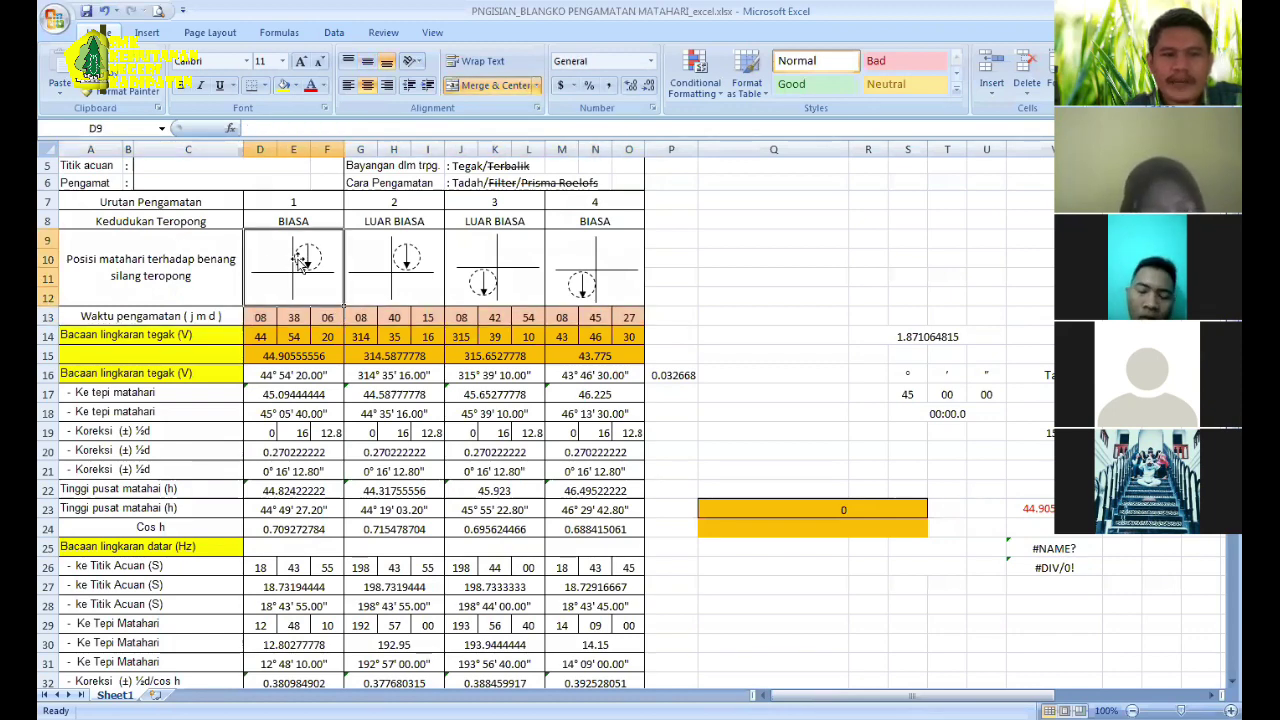
click(421, 277)
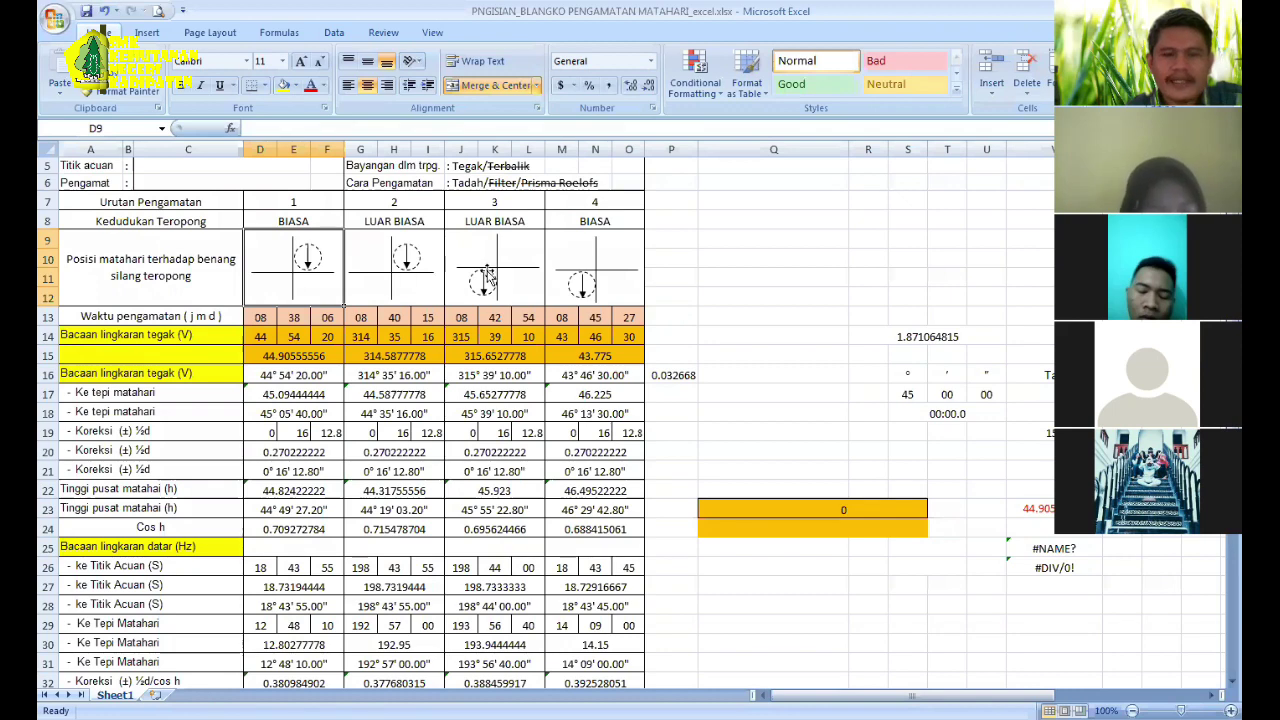
click(610, 277)
click(703, 264)
click(323, 288)
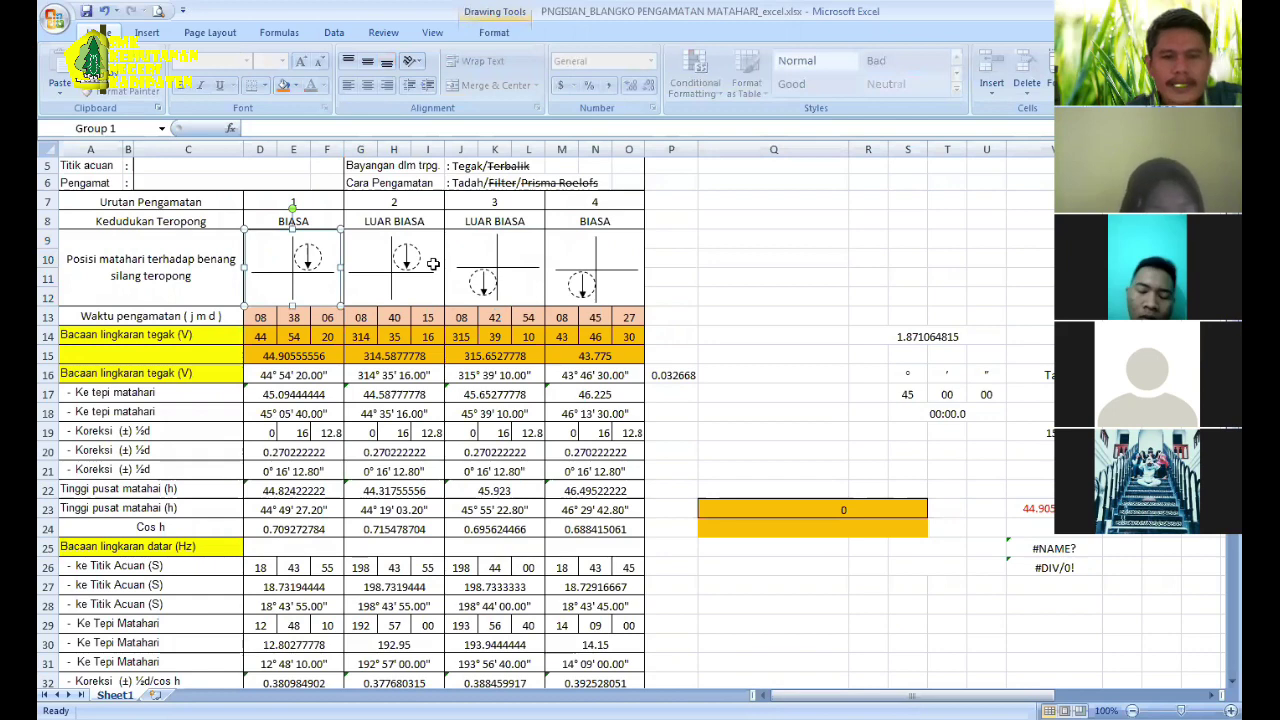
click(436, 267)
click(492, 272)
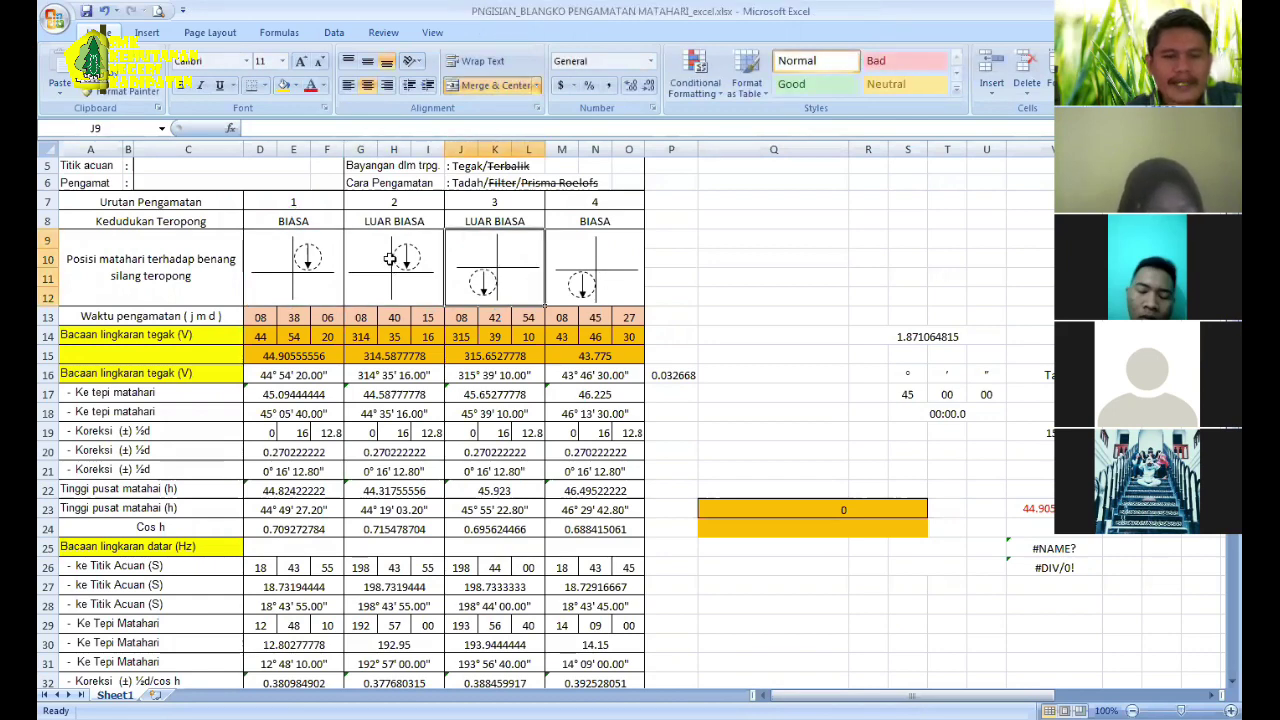
click(596, 270)
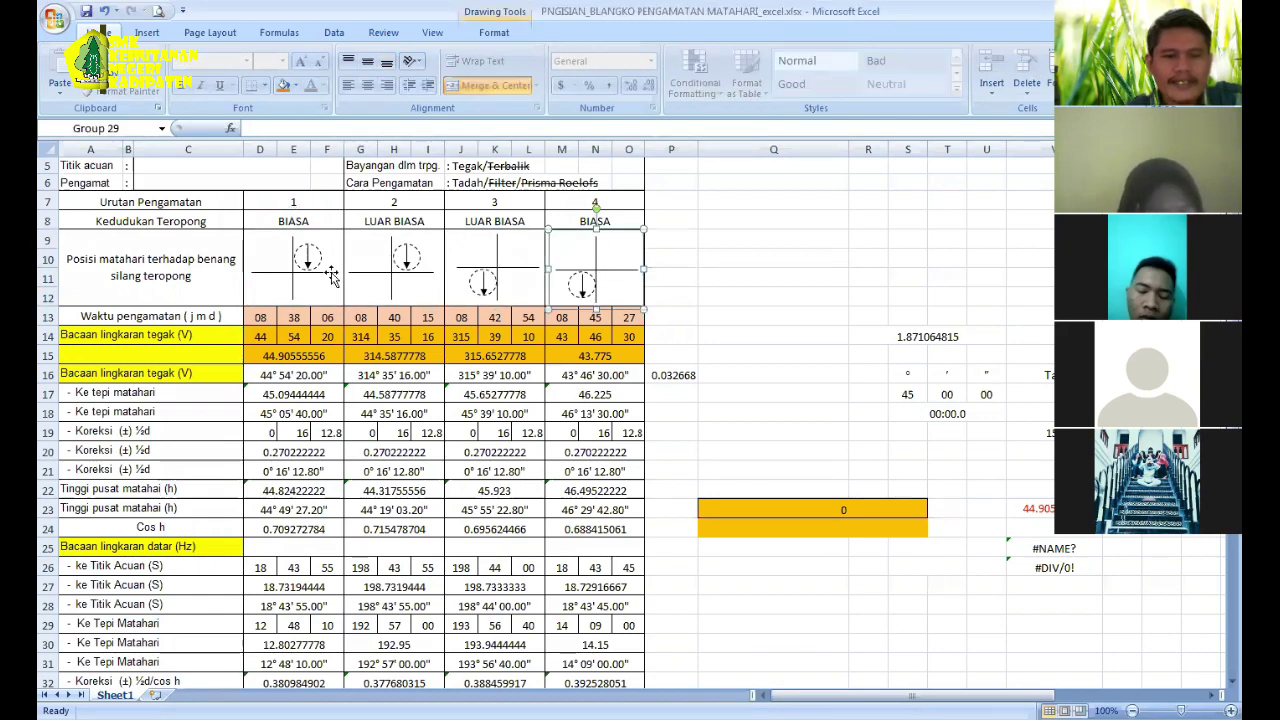
click(485, 292)
key(Right)
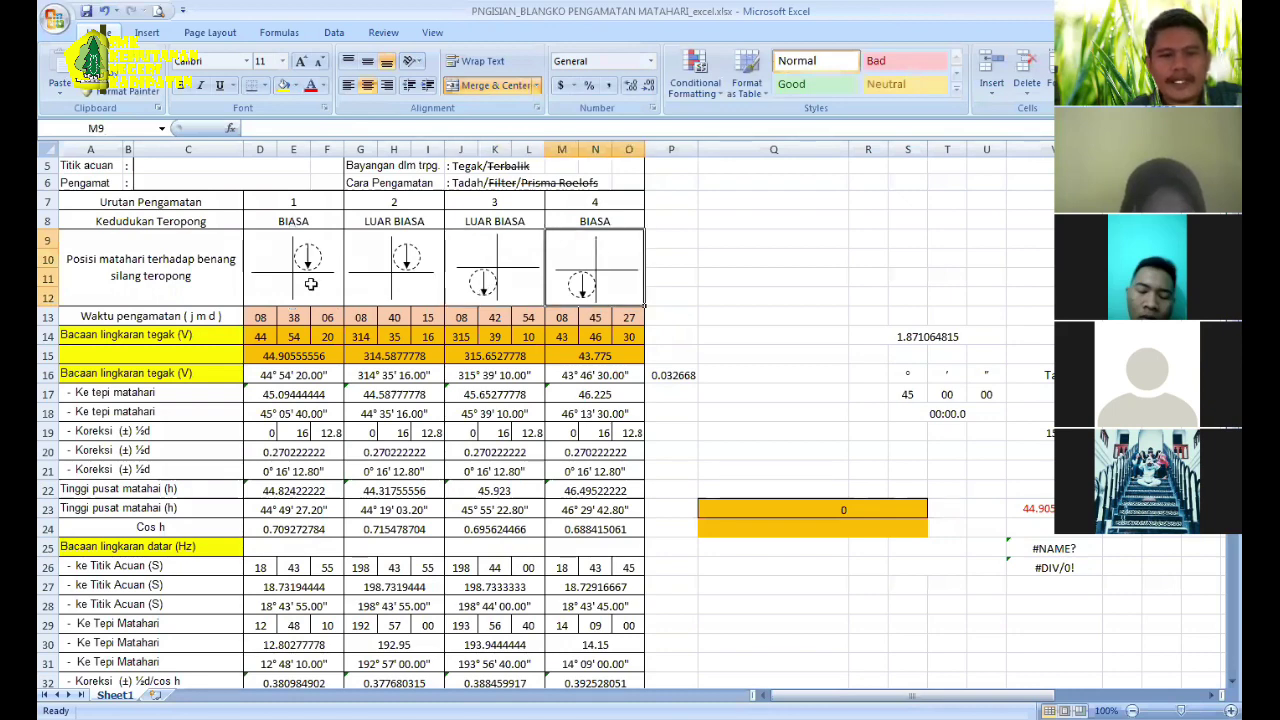
click(395, 280)
click(590, 290)
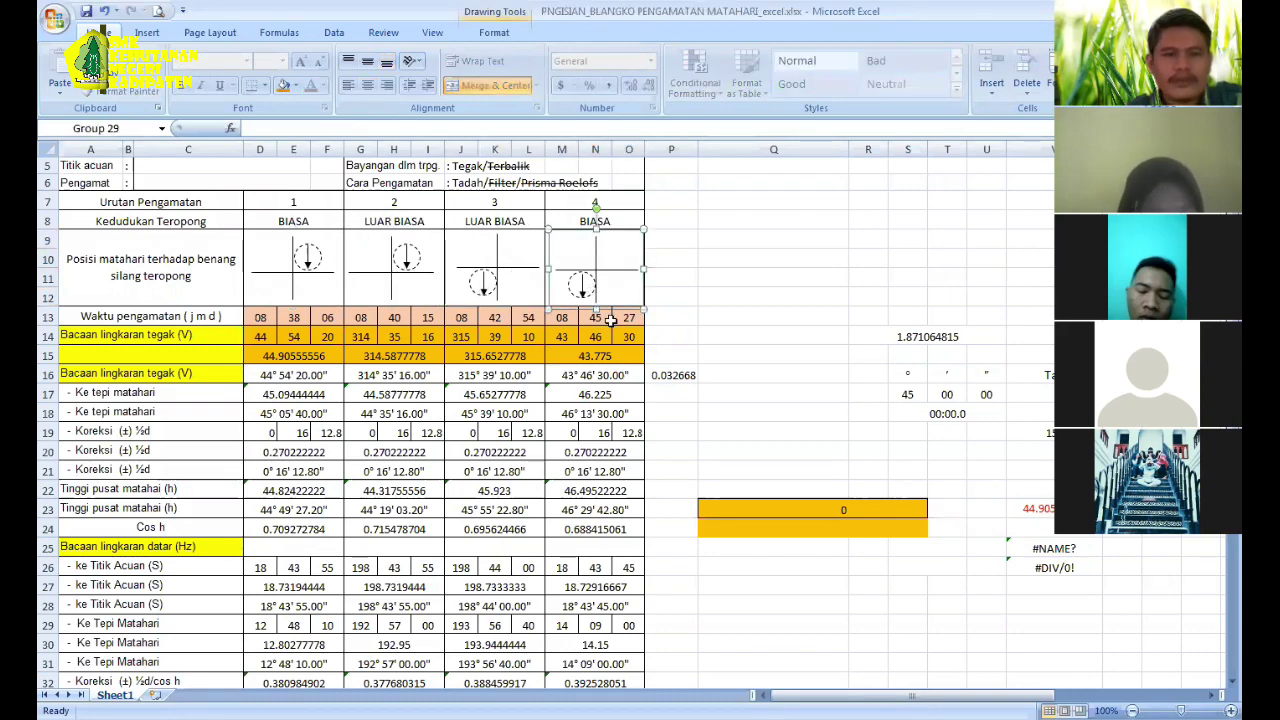
click(703, 320)
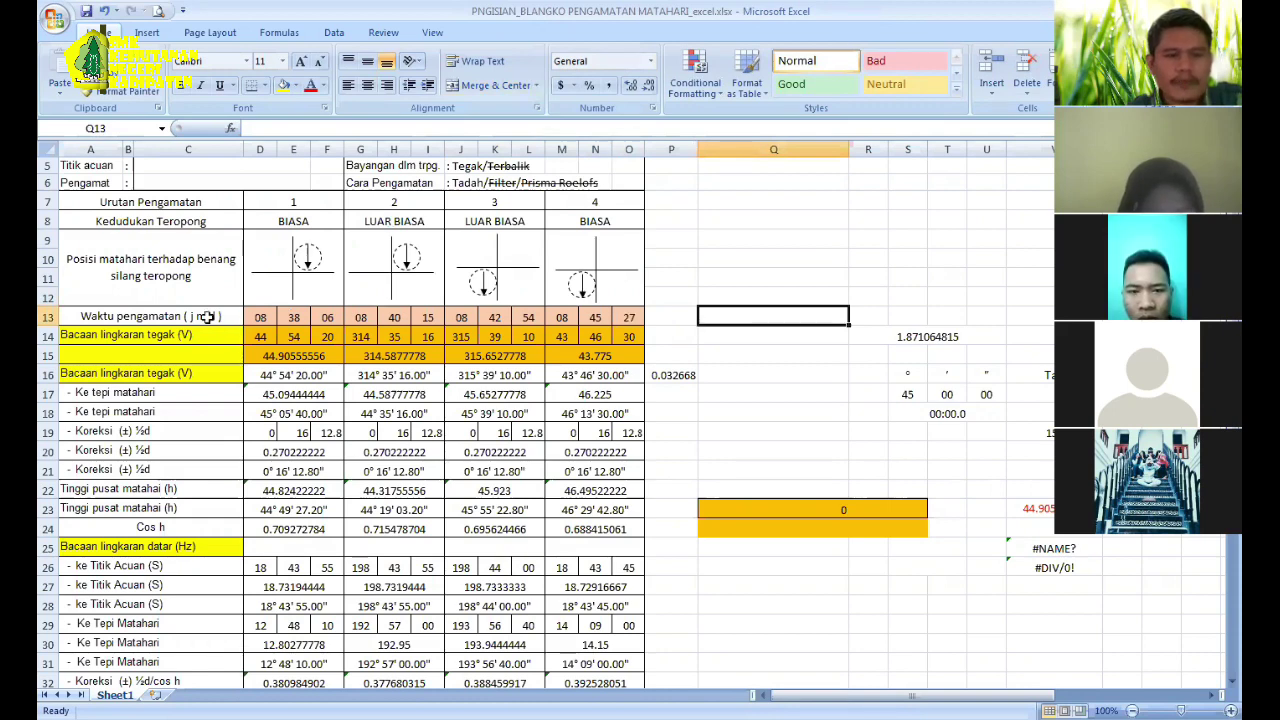
Step: Inspect the Waktu pengamatan label, the first decimal vertical reading and the Bacaan lingkaran tegak (V) label
click(206, 317)
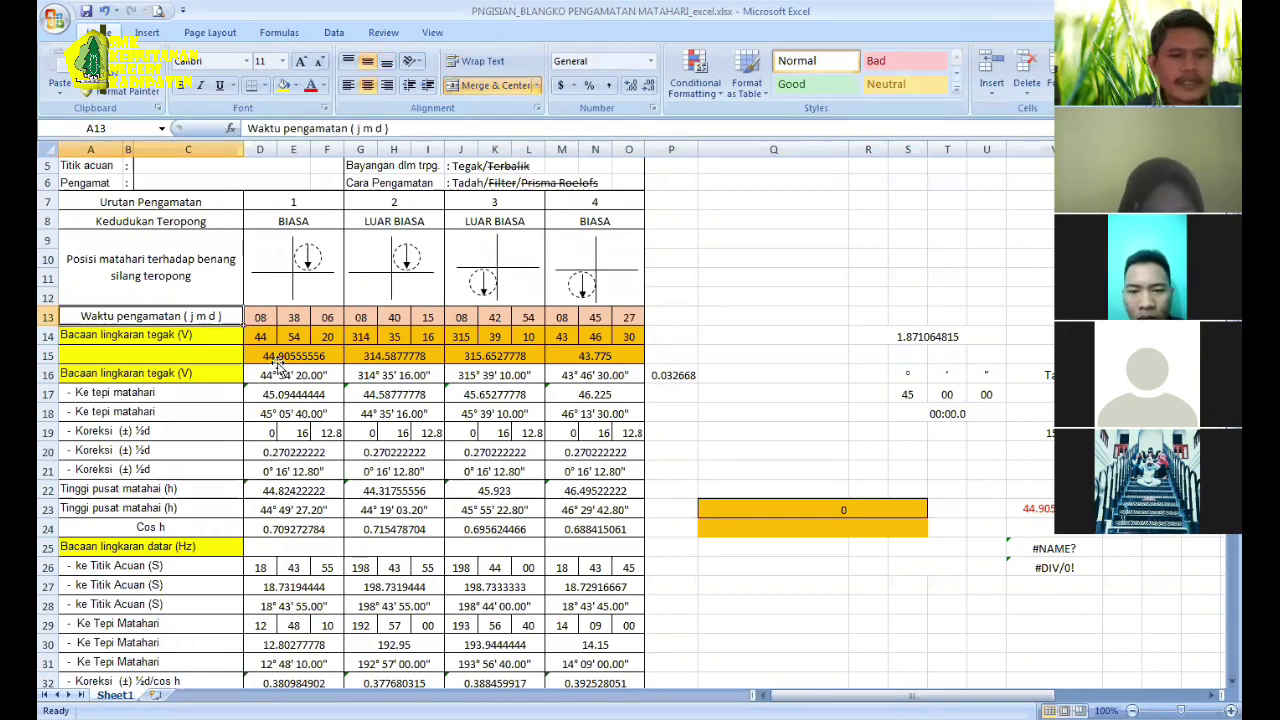
click(281, 358)
click(90, 337)
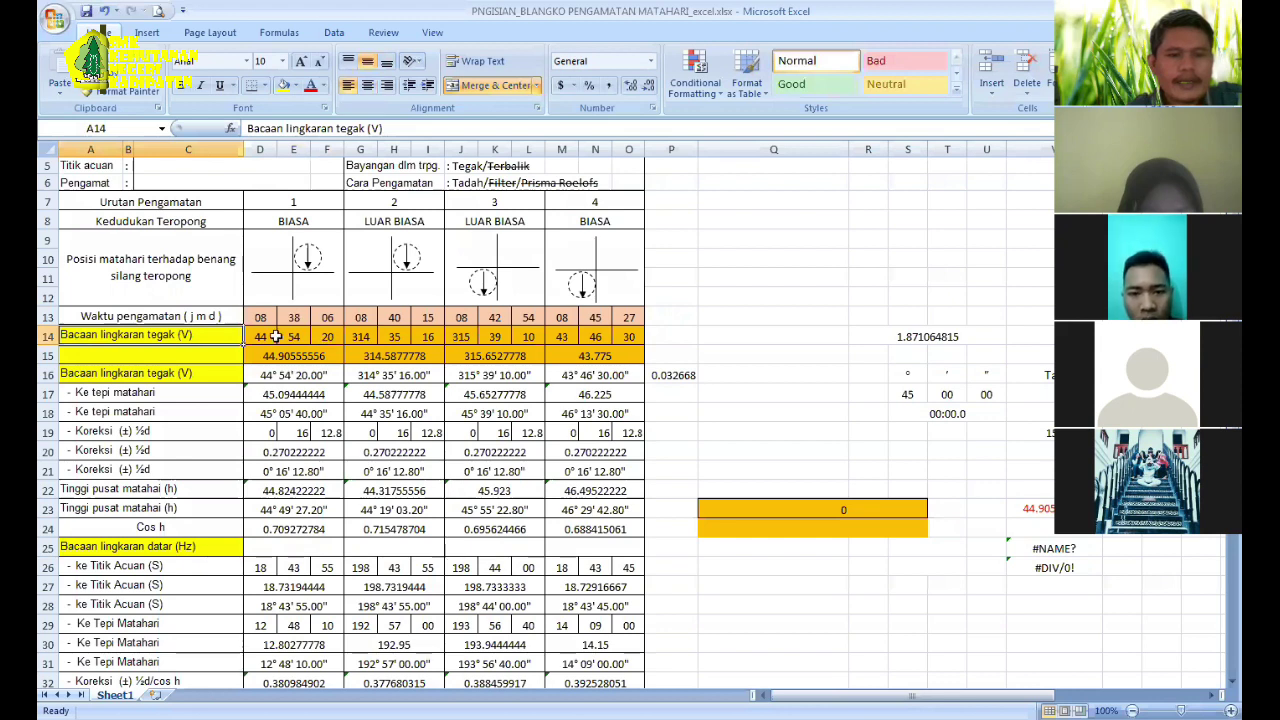
click(733, 322)
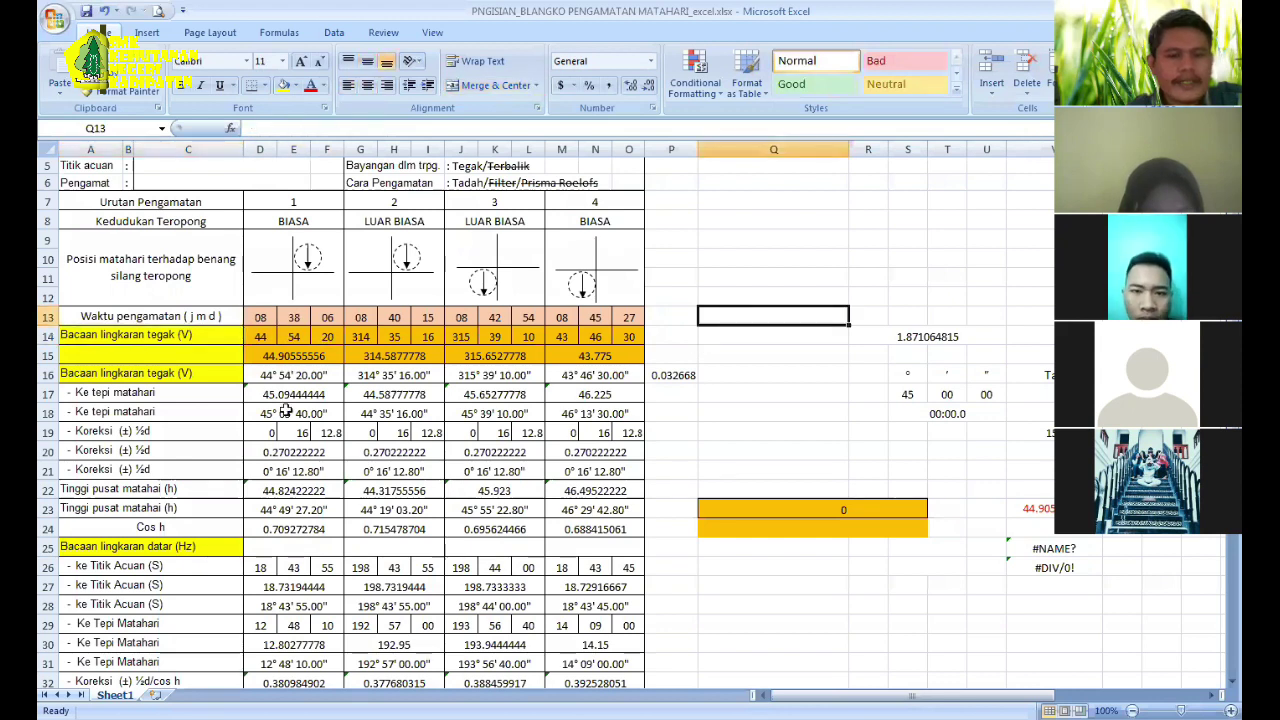
Step: Clear the contents of row 15, which holds the decimal vertical circle readings
click(47, 355)
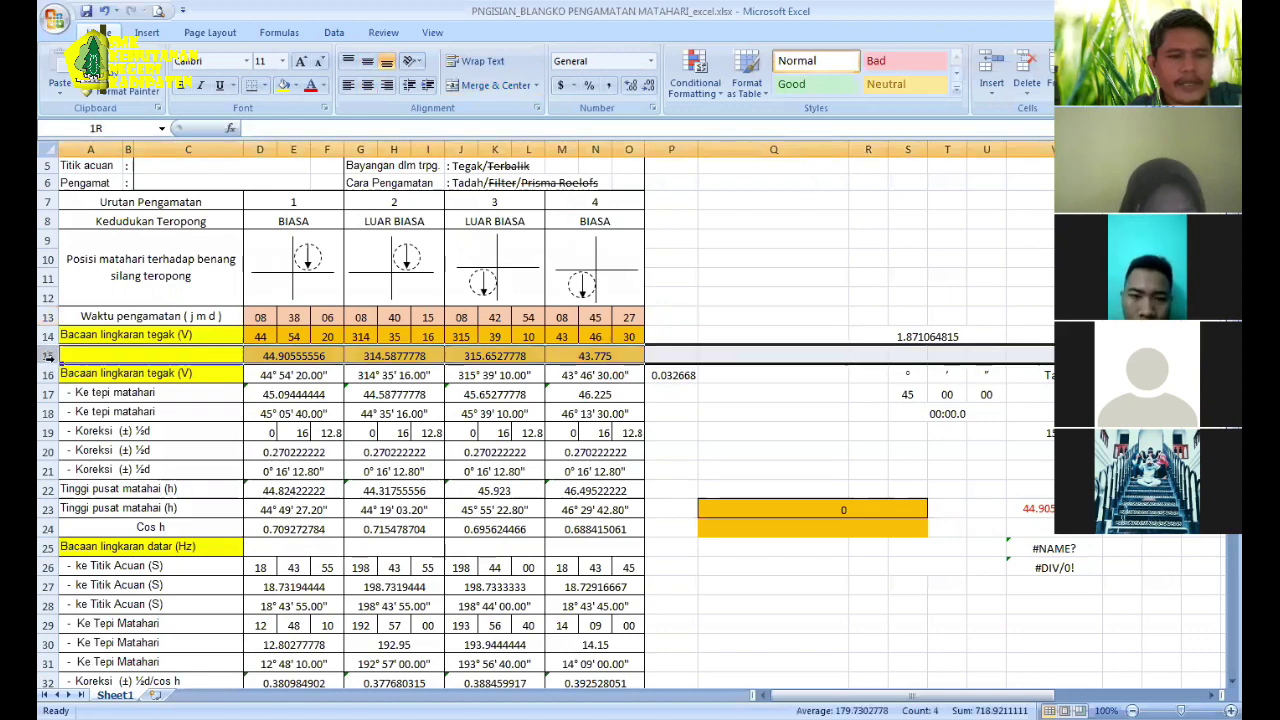
drag(47, 357, 47, 377)
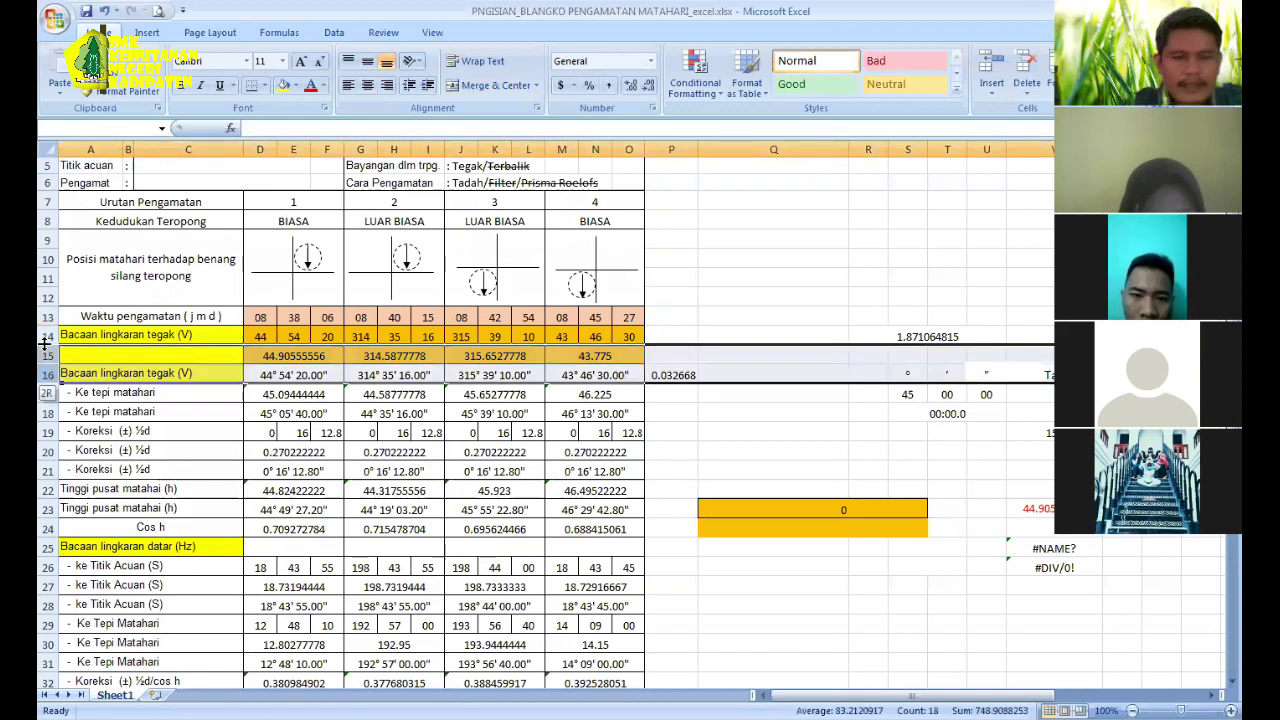
click(44, 346)
key(Delete)
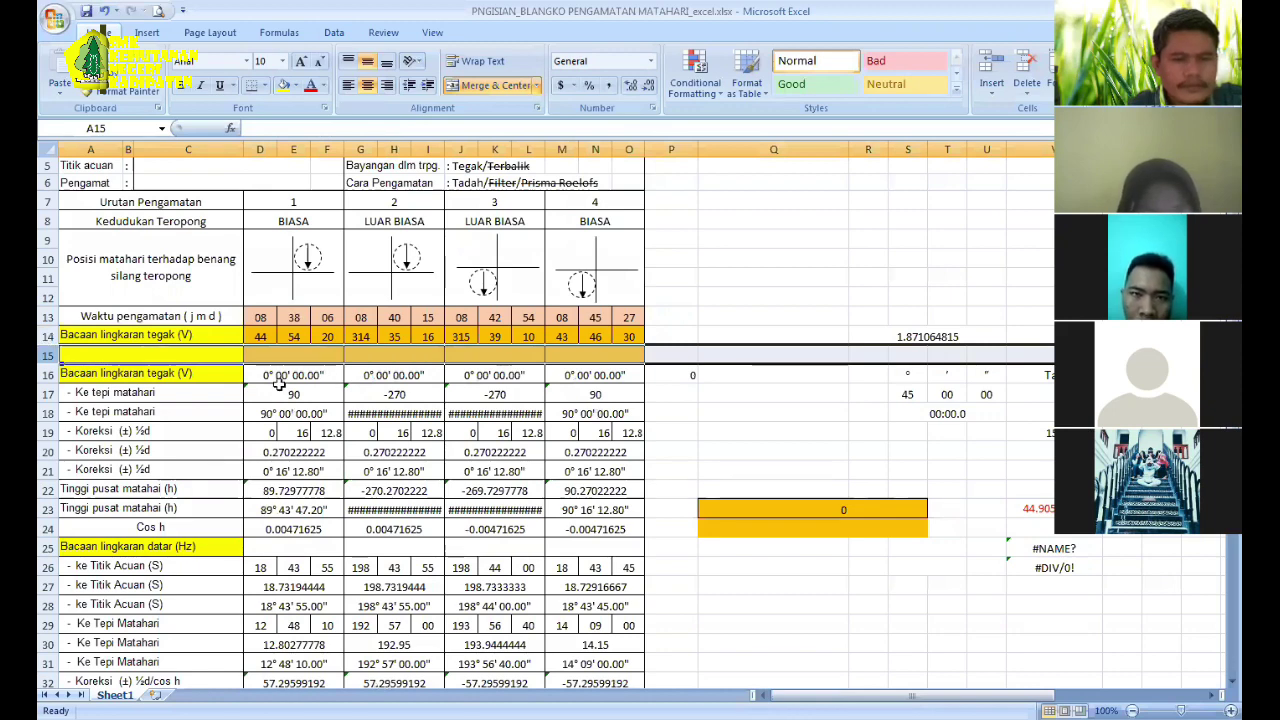
Step: Clear the vertical circle calculations from row 16 through the Cos h row 24 for all four observations
drag(274, 375, 570, 373)
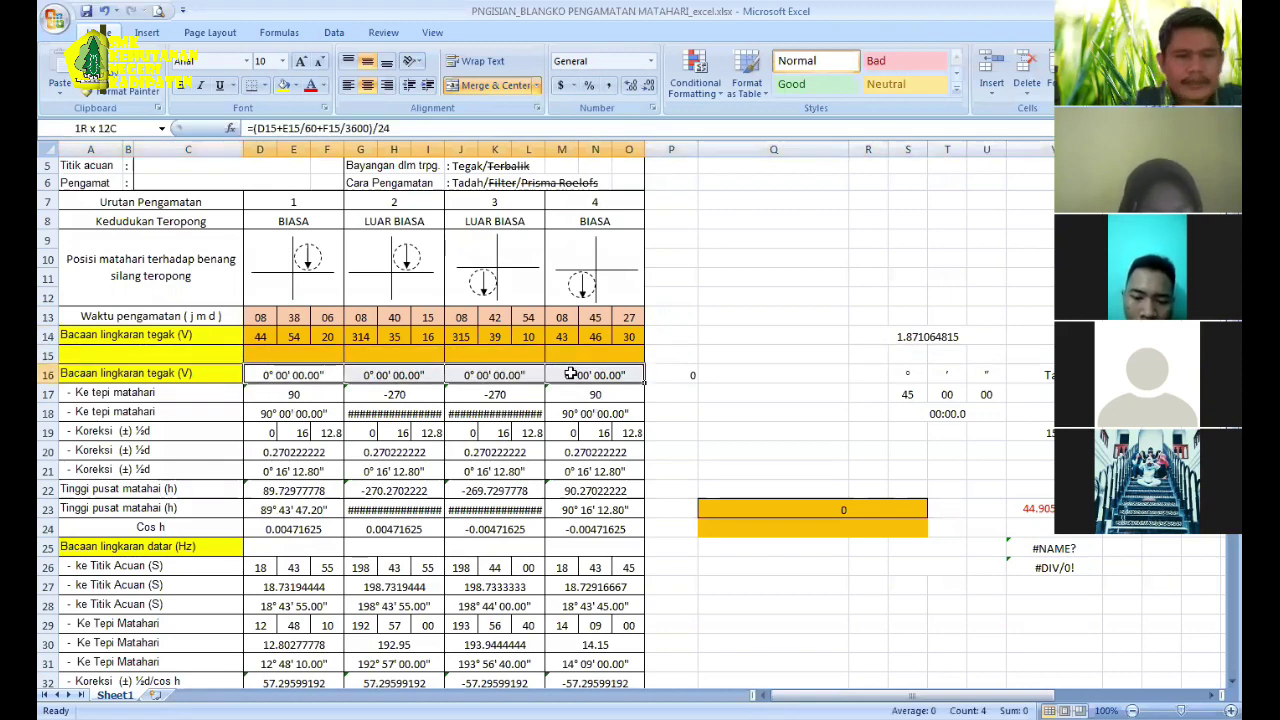
key(Delete)
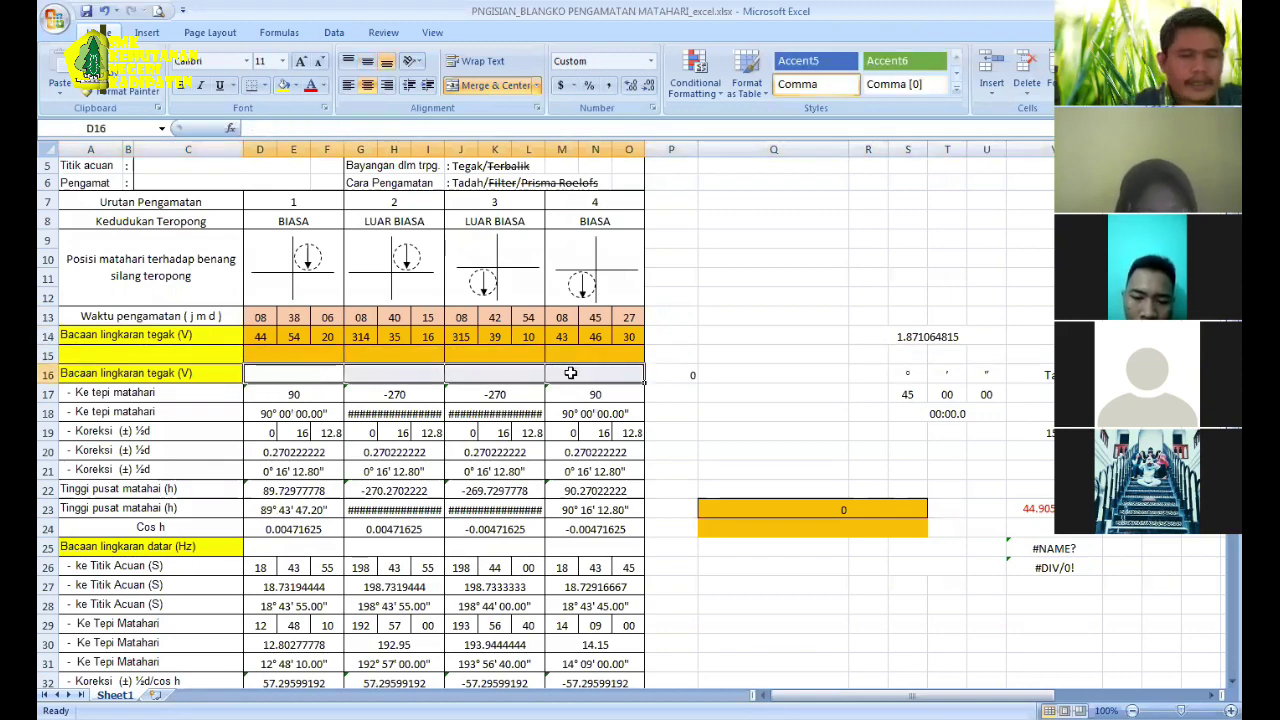
click(91, 432)
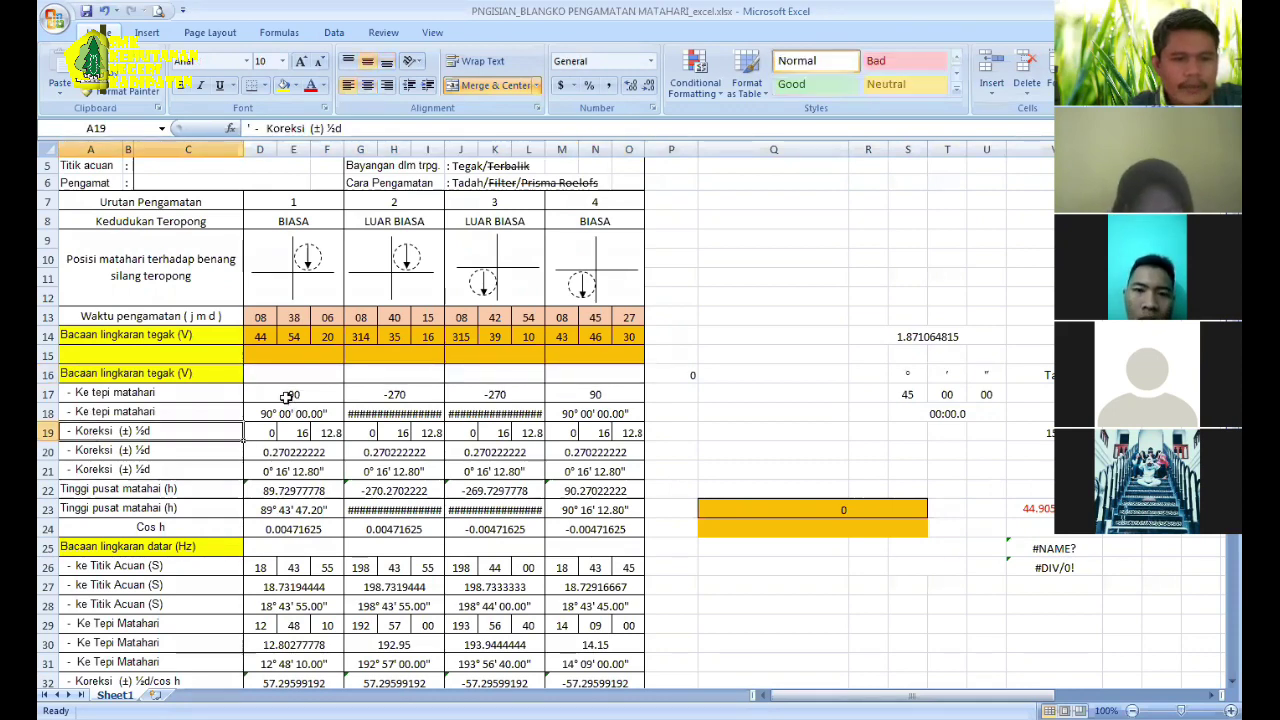
drag(287, 397, 347, 478)
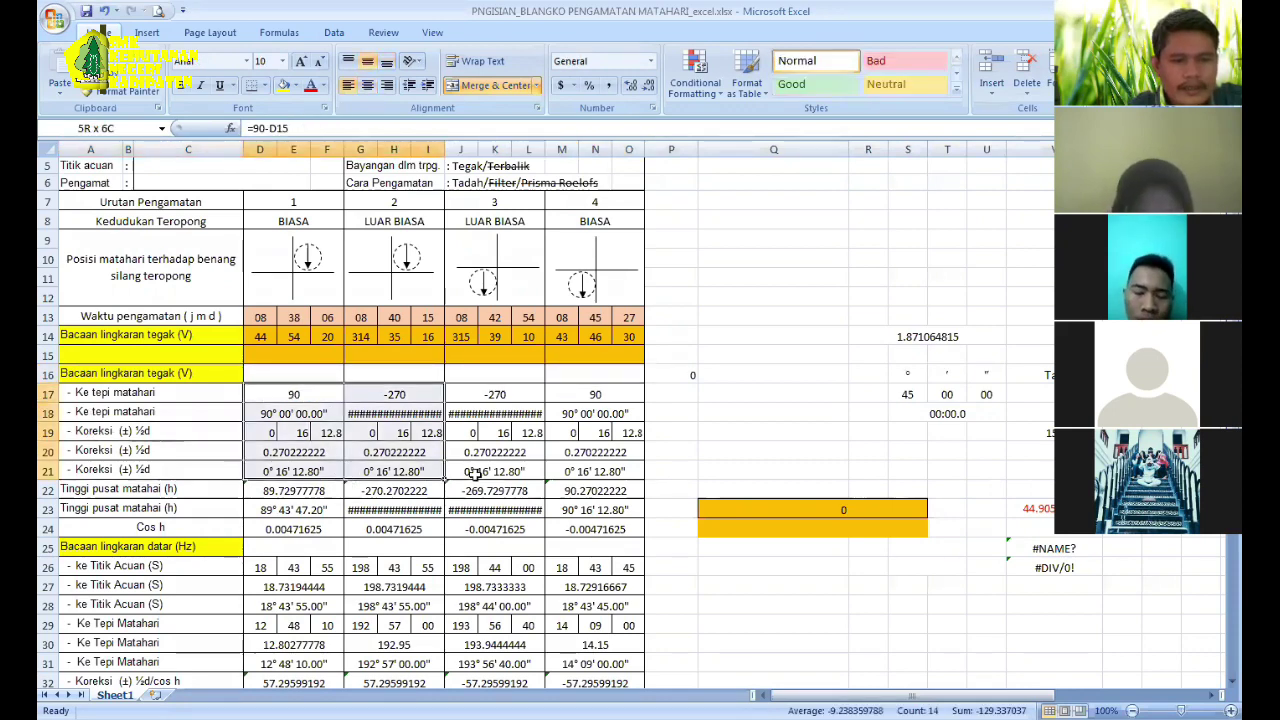
drag(474, 476, 609, 532)
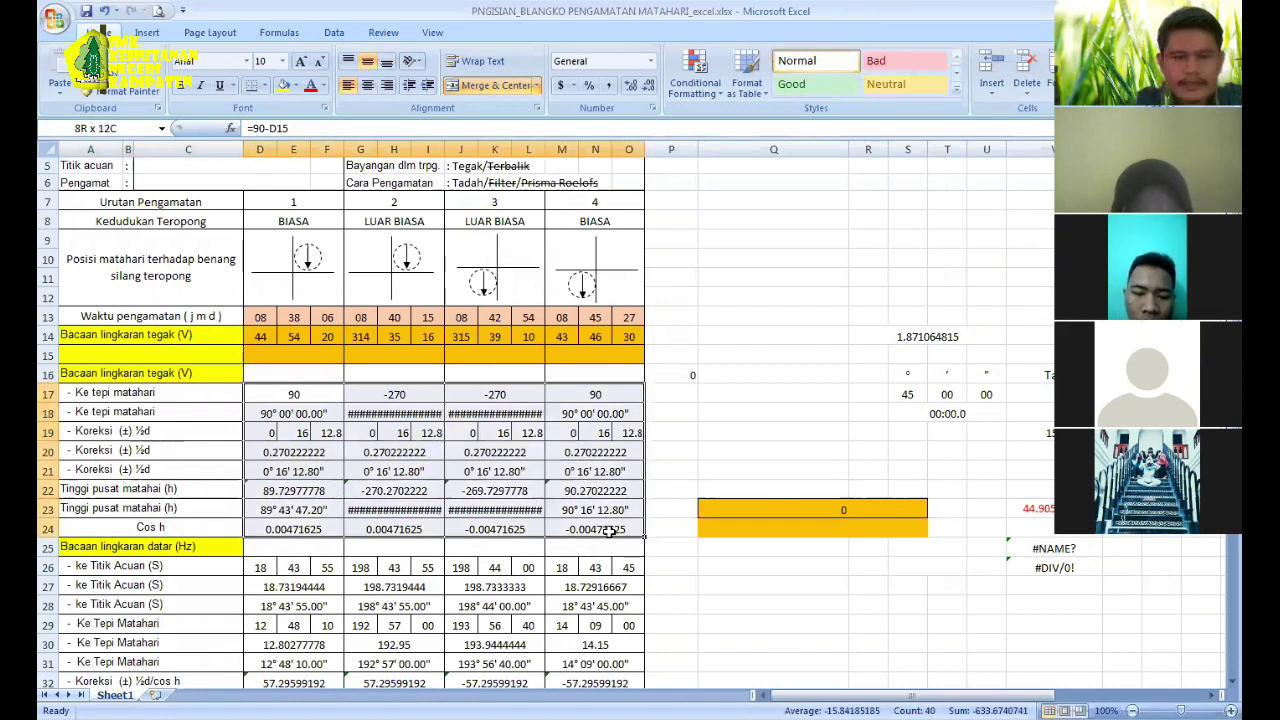
key(Delete)
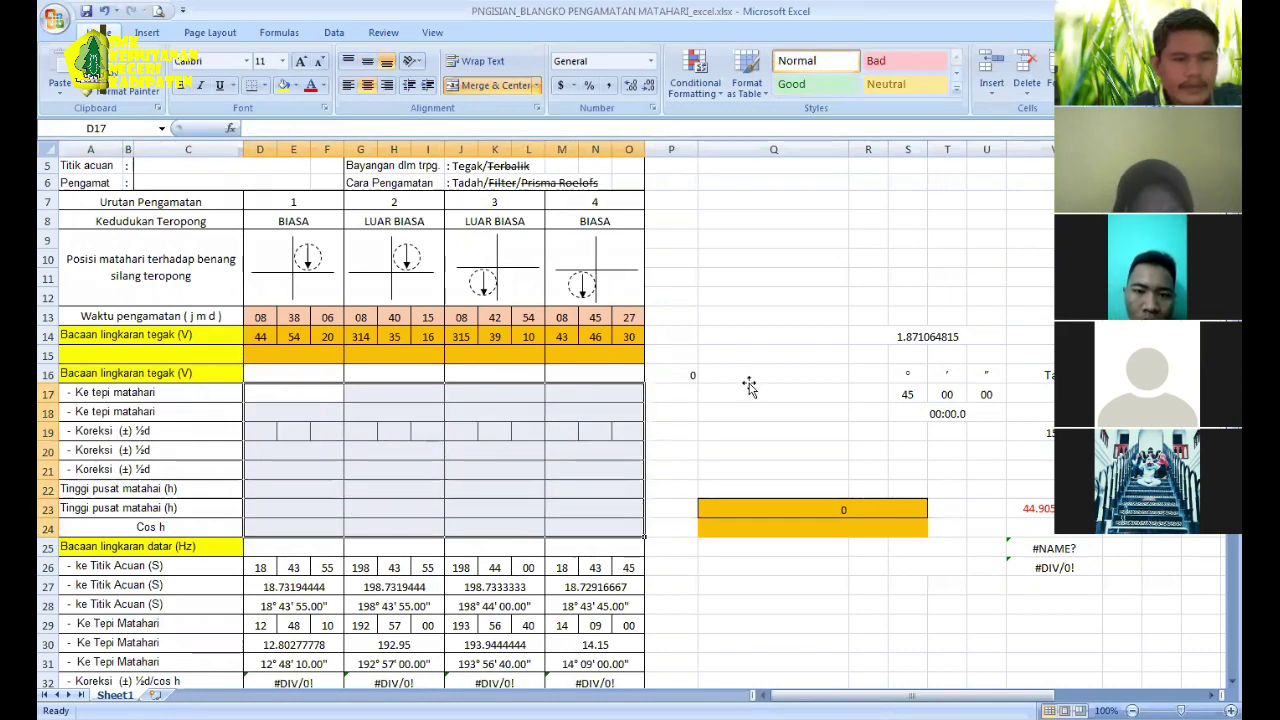
click(749, 383)
Step: Clear rows 30 to 35 for all four observations, from Ke Tepi Matahari through Ke Pusat Matahari (M), keeping the raw readings in row 29
scroll(749, 386, down, 2)
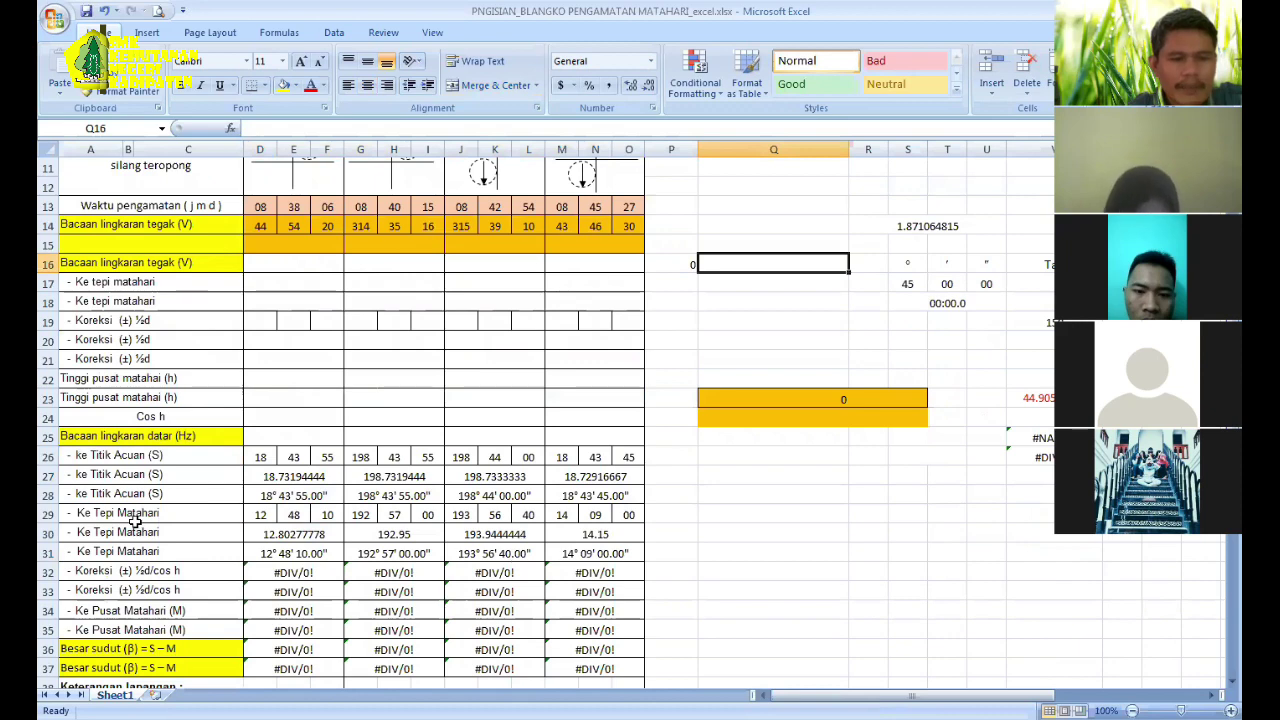
click(255, 513)
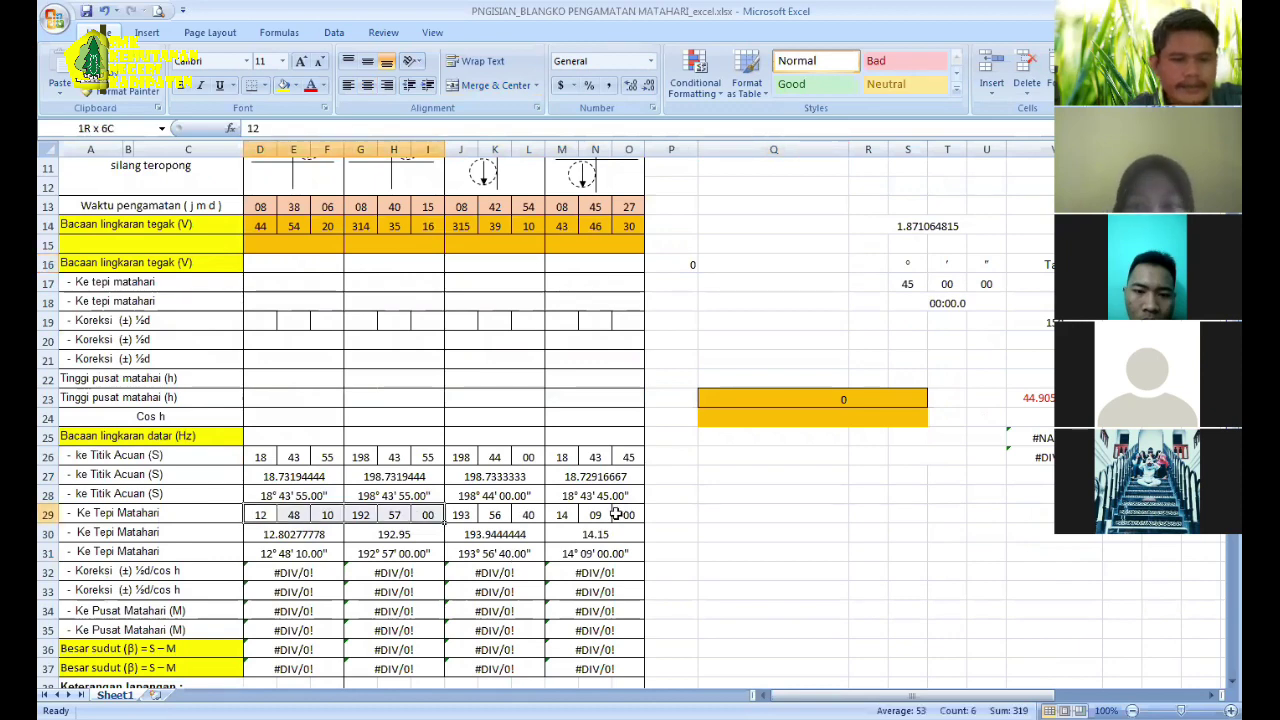
key(ctrl+shift+Right)
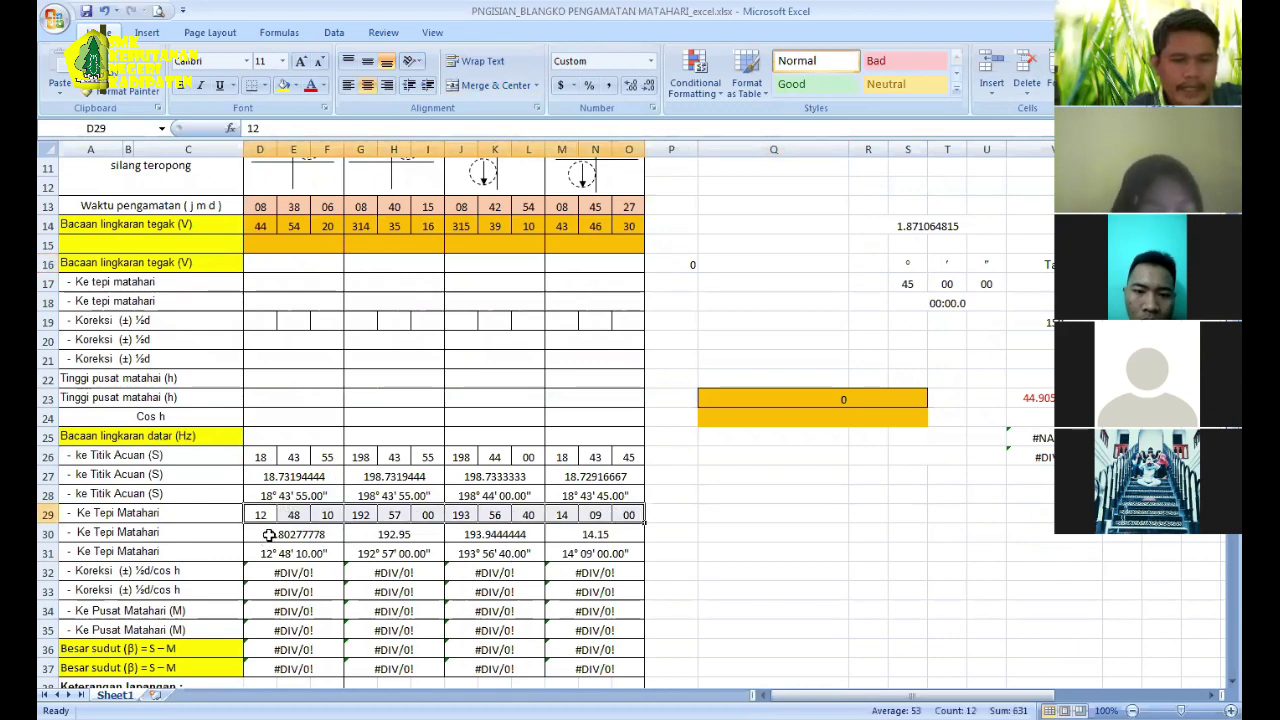
drag(311, 540, 578, 619)
key(Delete)
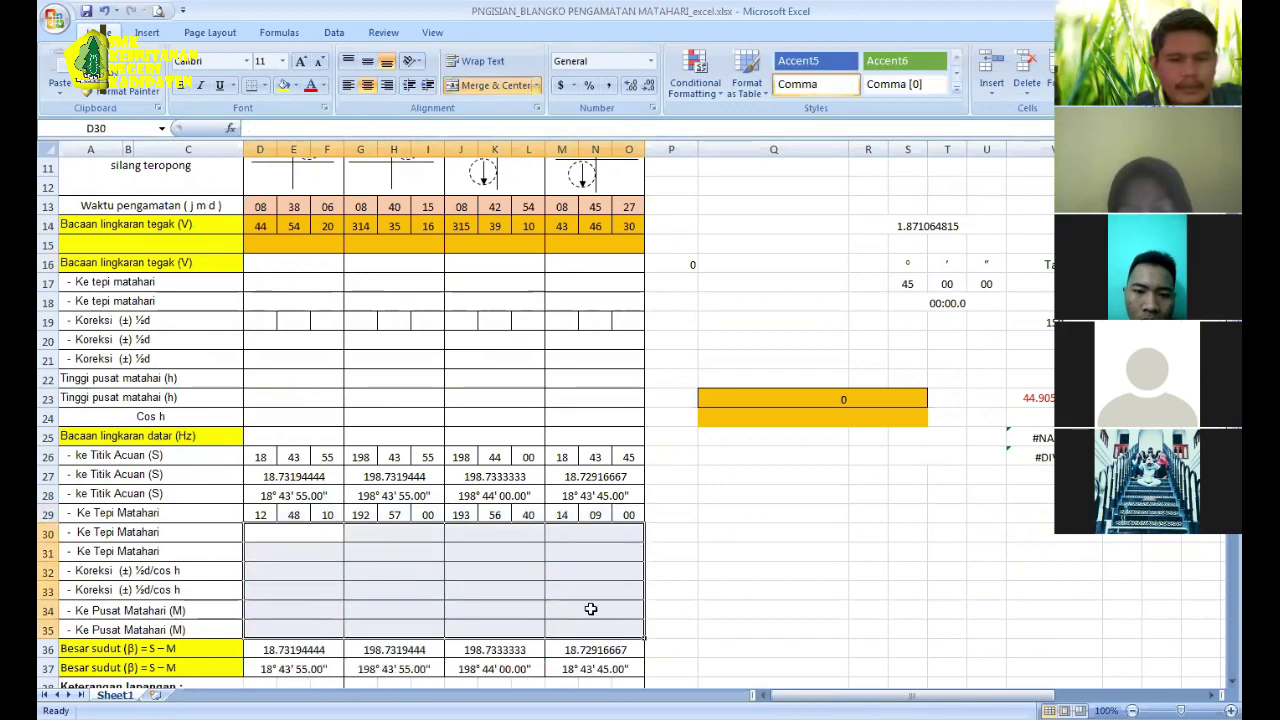
click(773, 513)
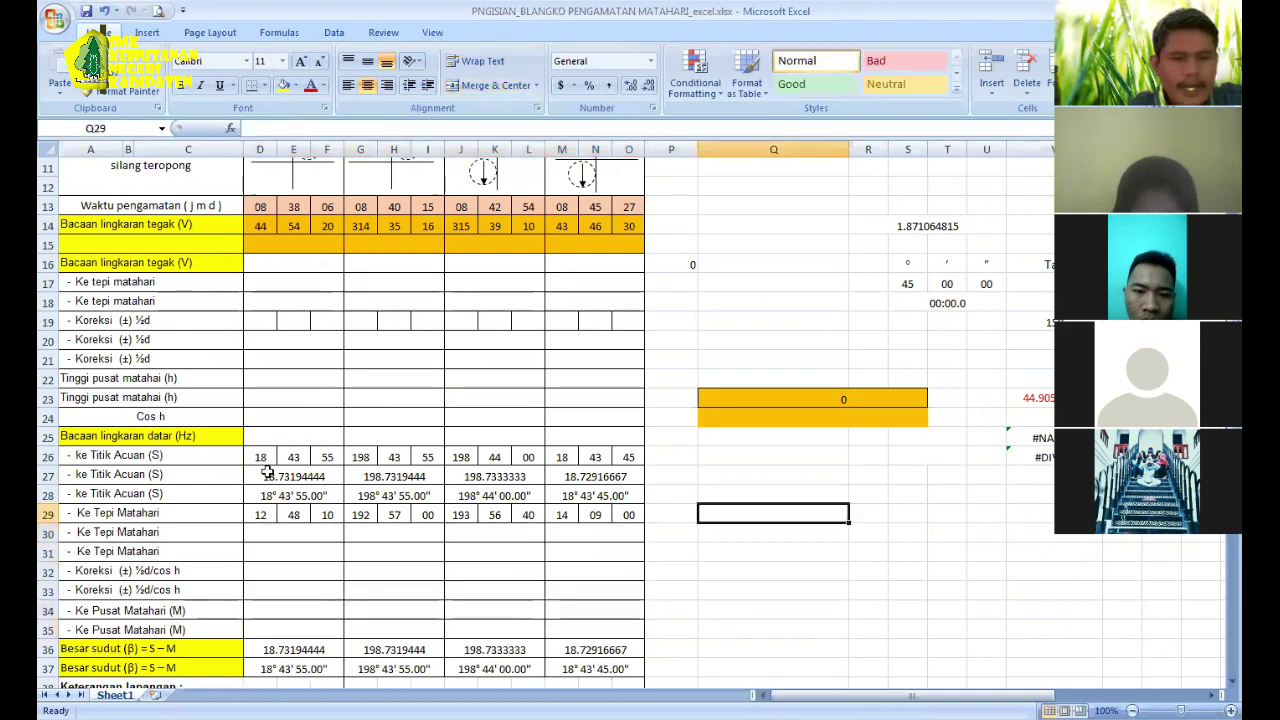
Step: Clear the converted ke Titik Acuan (S) values in rows 27 and 28 for all four observations, keeping the raw readings in row 26
drag(260, 456, 628, 456)
drag(568, 510, 615, 495)
key(Delete)
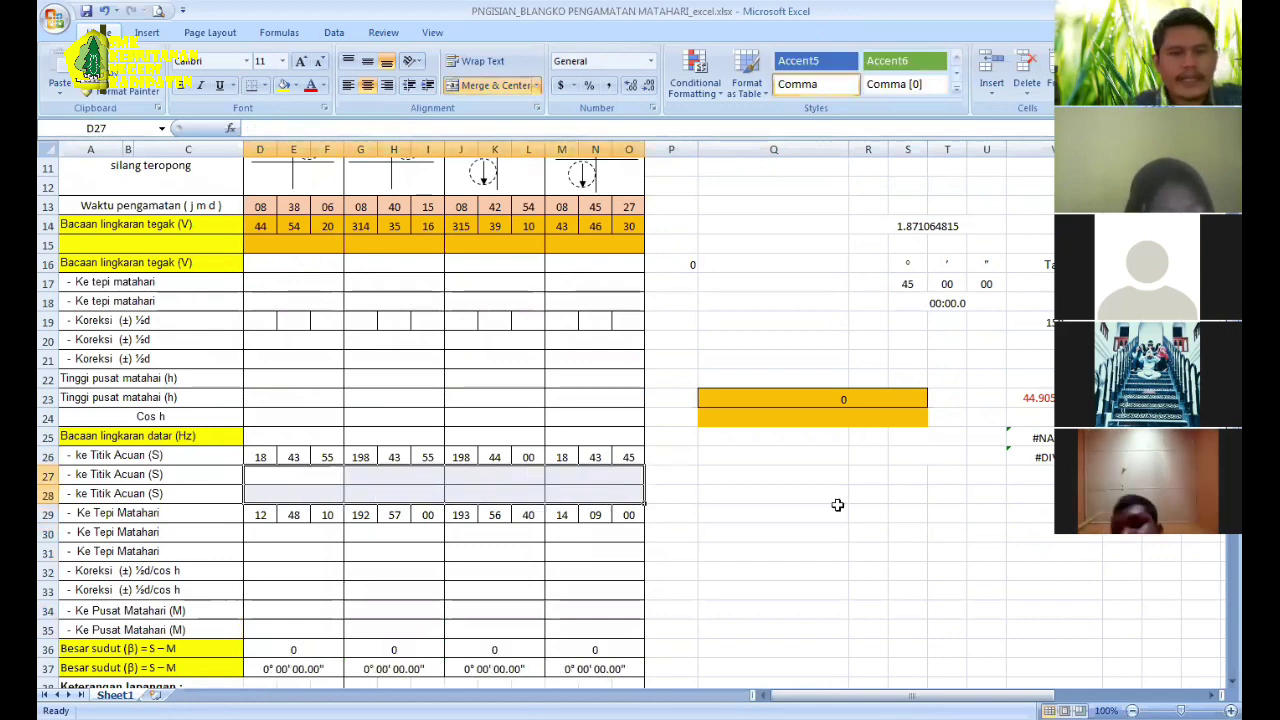
click(773, 513)
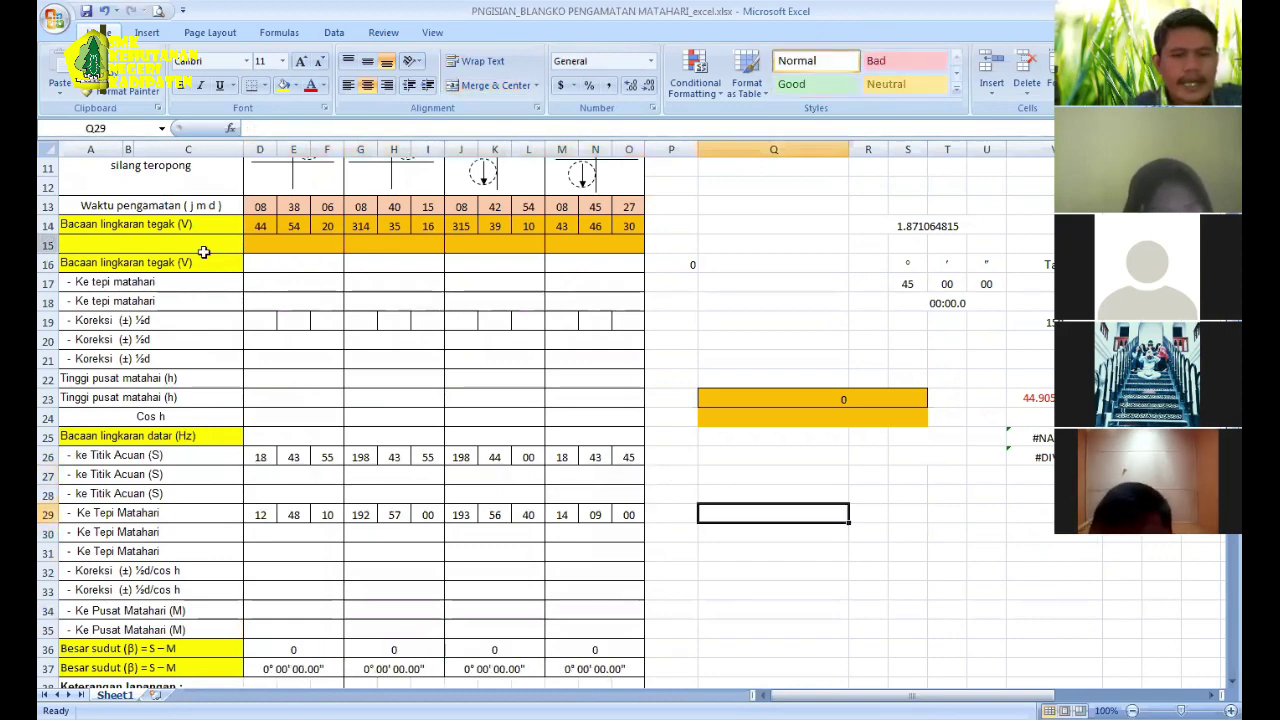
Step: Inspect the Waktu pengamatan label and the first observation's hour value in row 13
scroll(44, 310, up, 1)
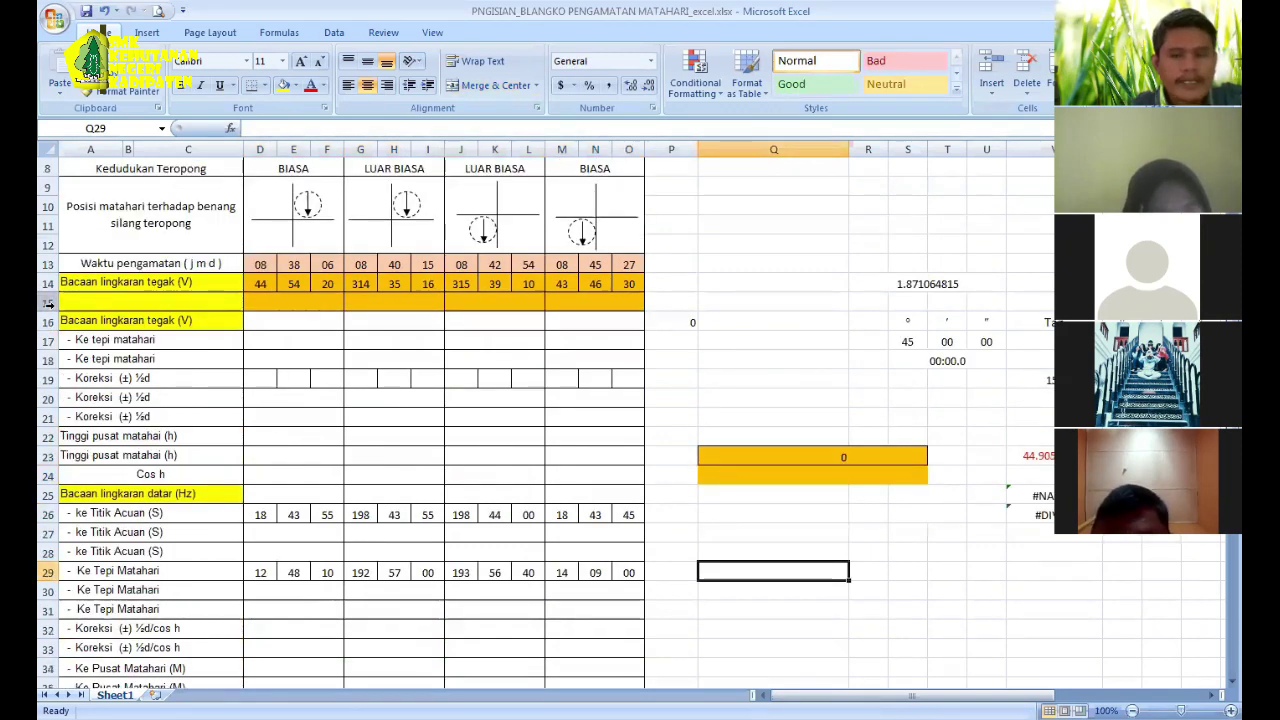
click(226, 262)
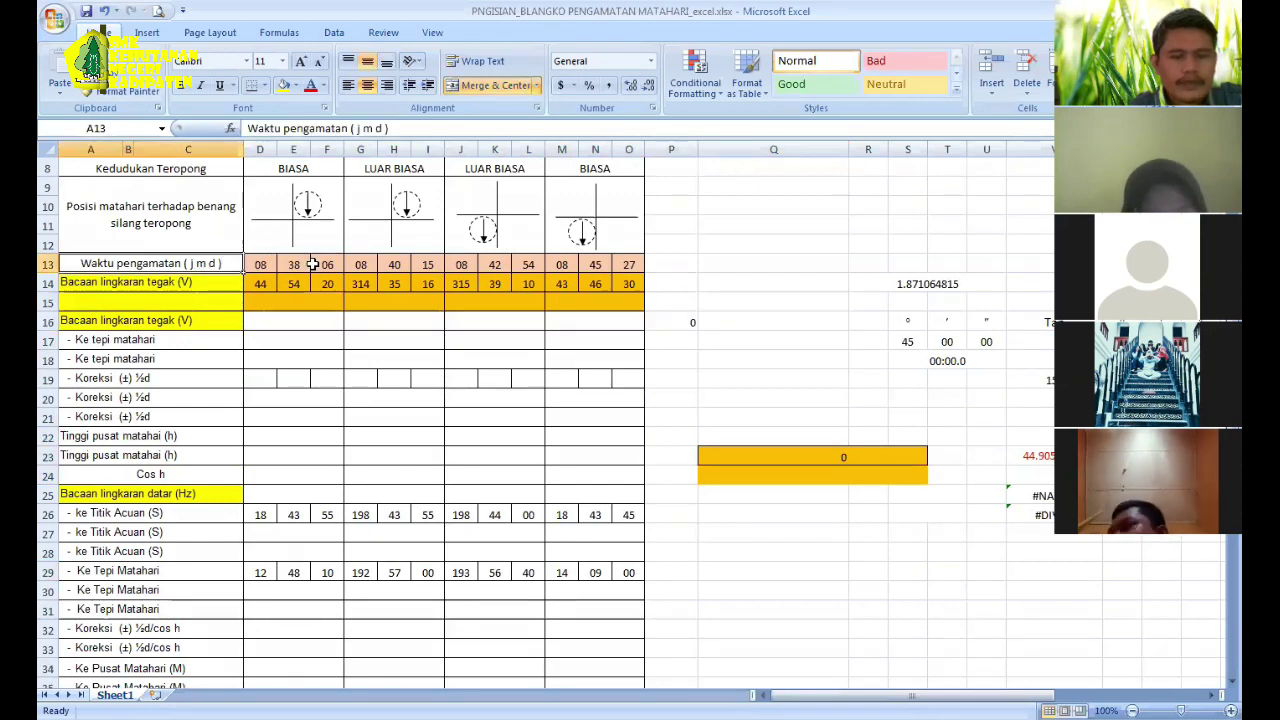
key(Right)
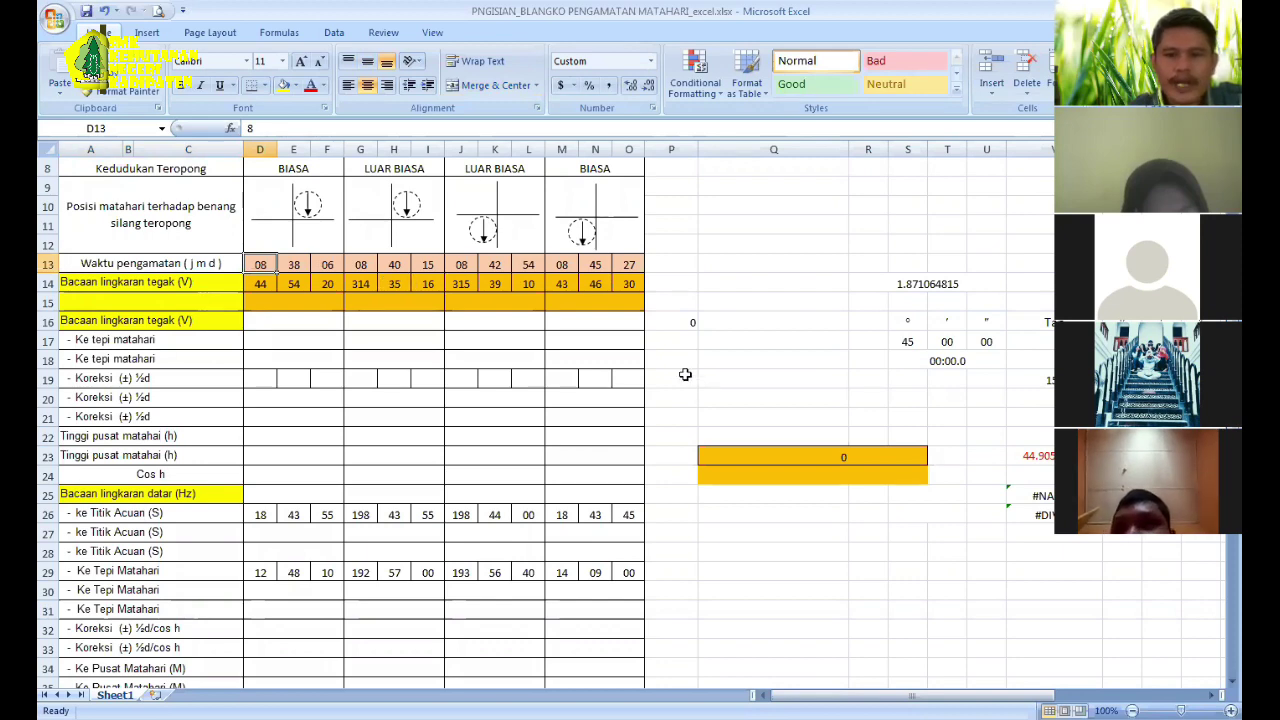
Step: Examine the decimal latitude φ and longitude λ of the observation site, together with their conversion formulas
scroll(685, 374, down, 6)
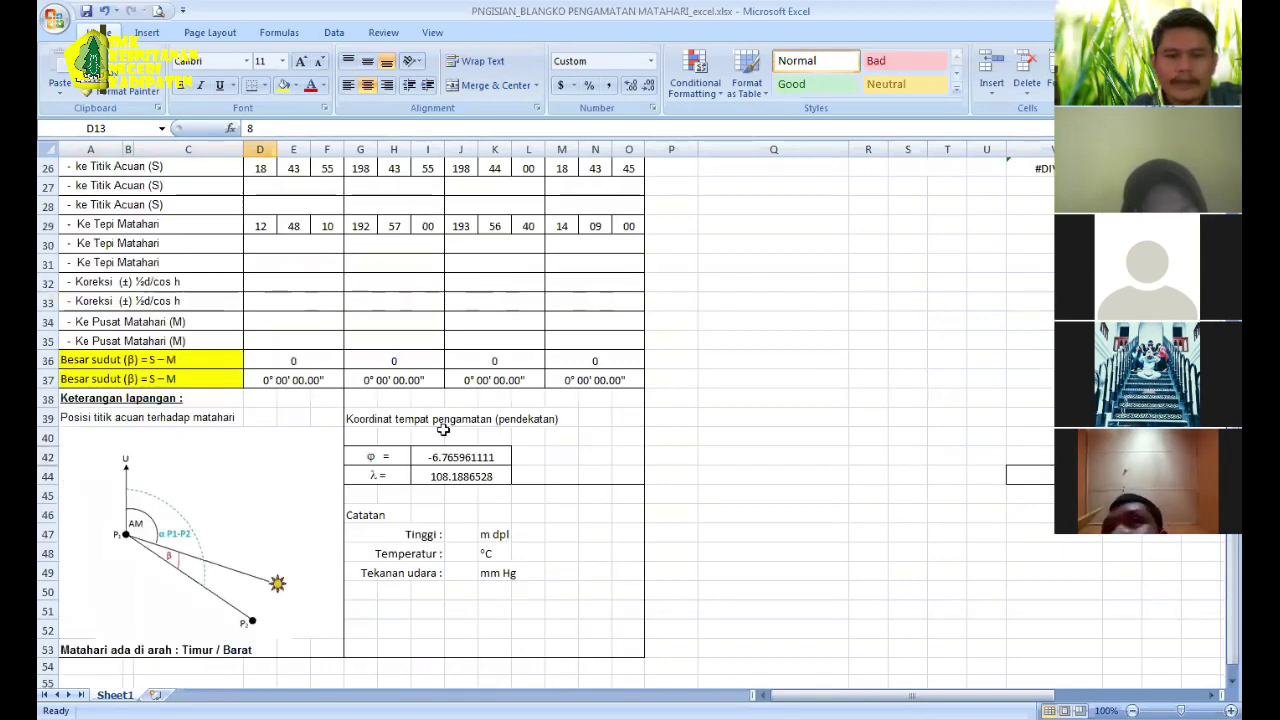
click(377, 460)
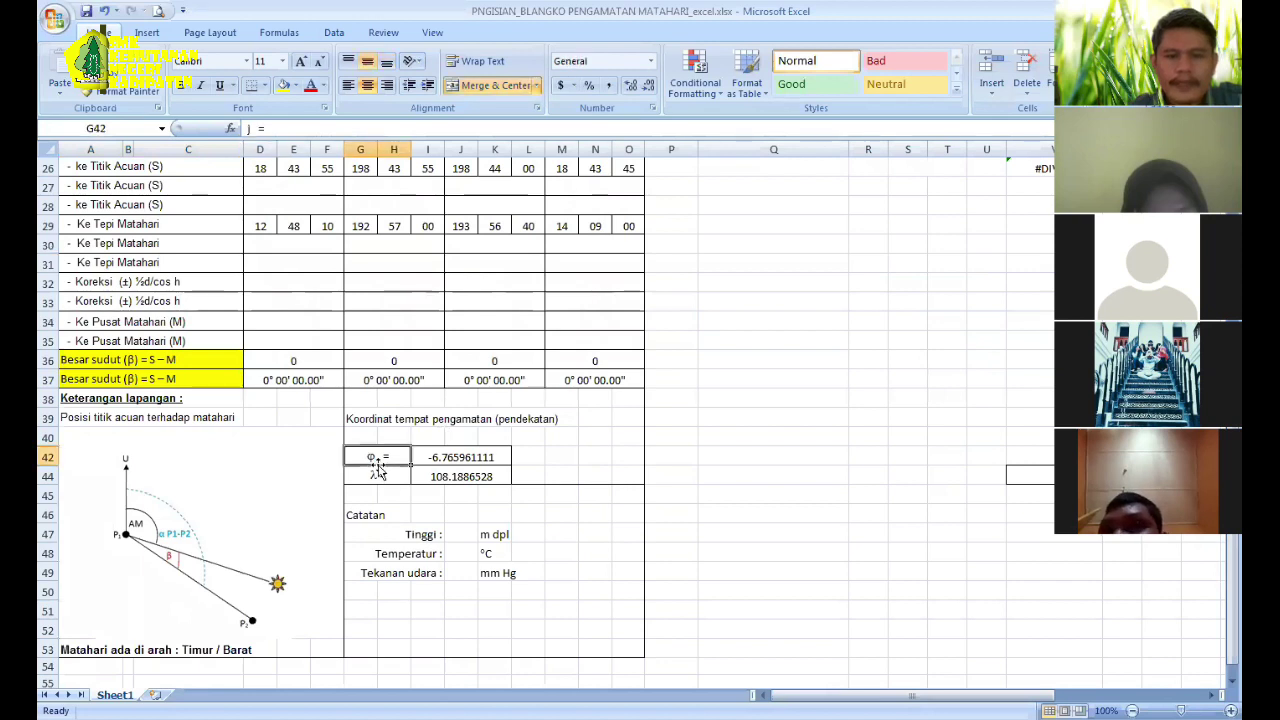
click(461, 452)
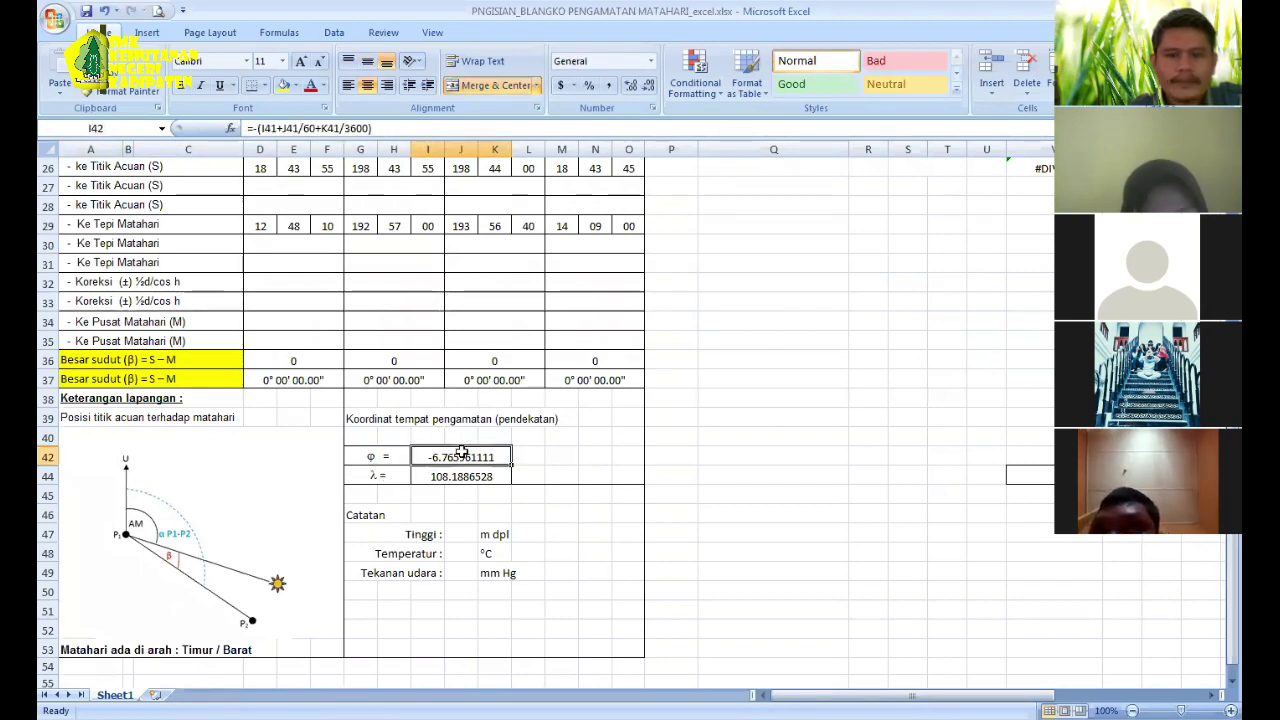
click(408, 458)
click(439, 458)
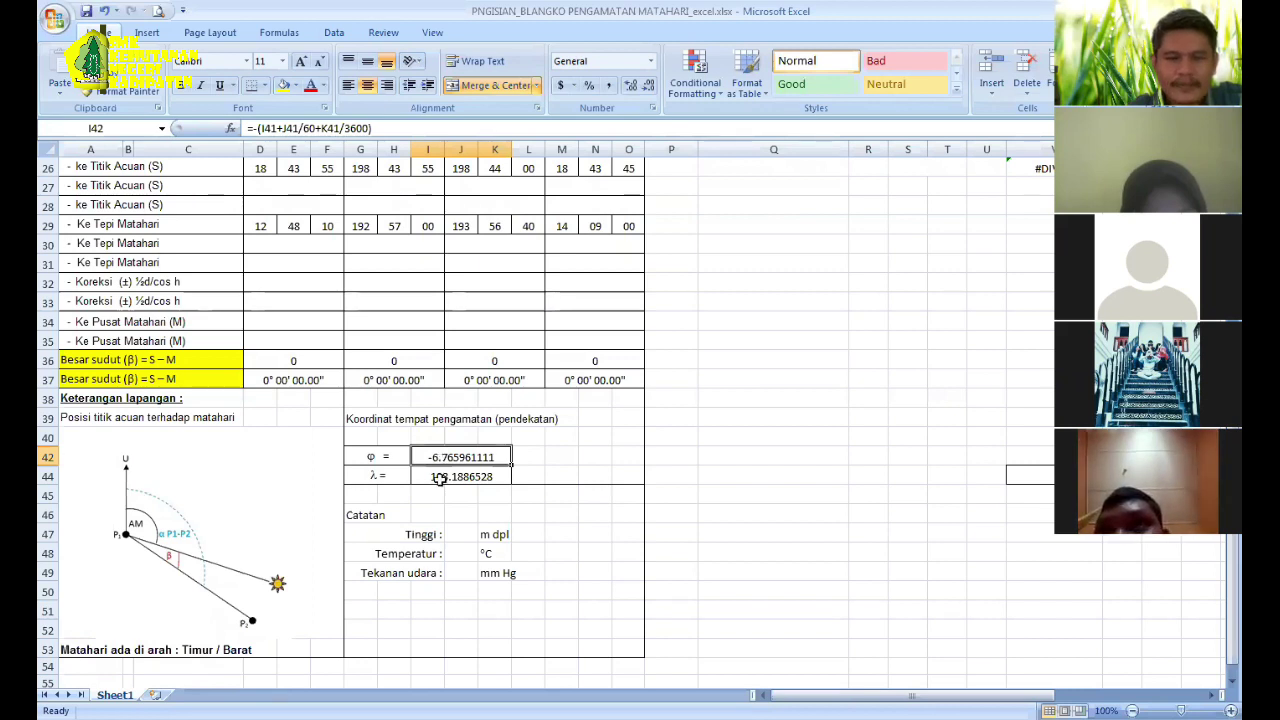
click(406, 477)
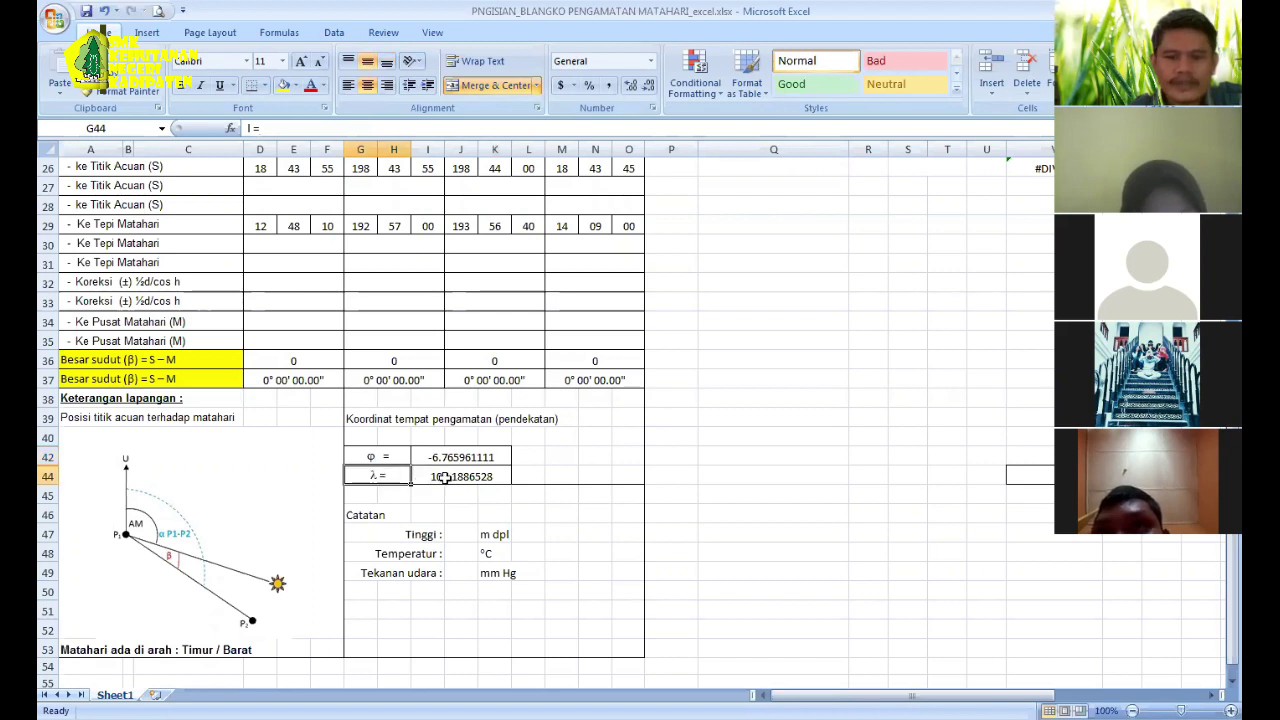
click(444, 477)
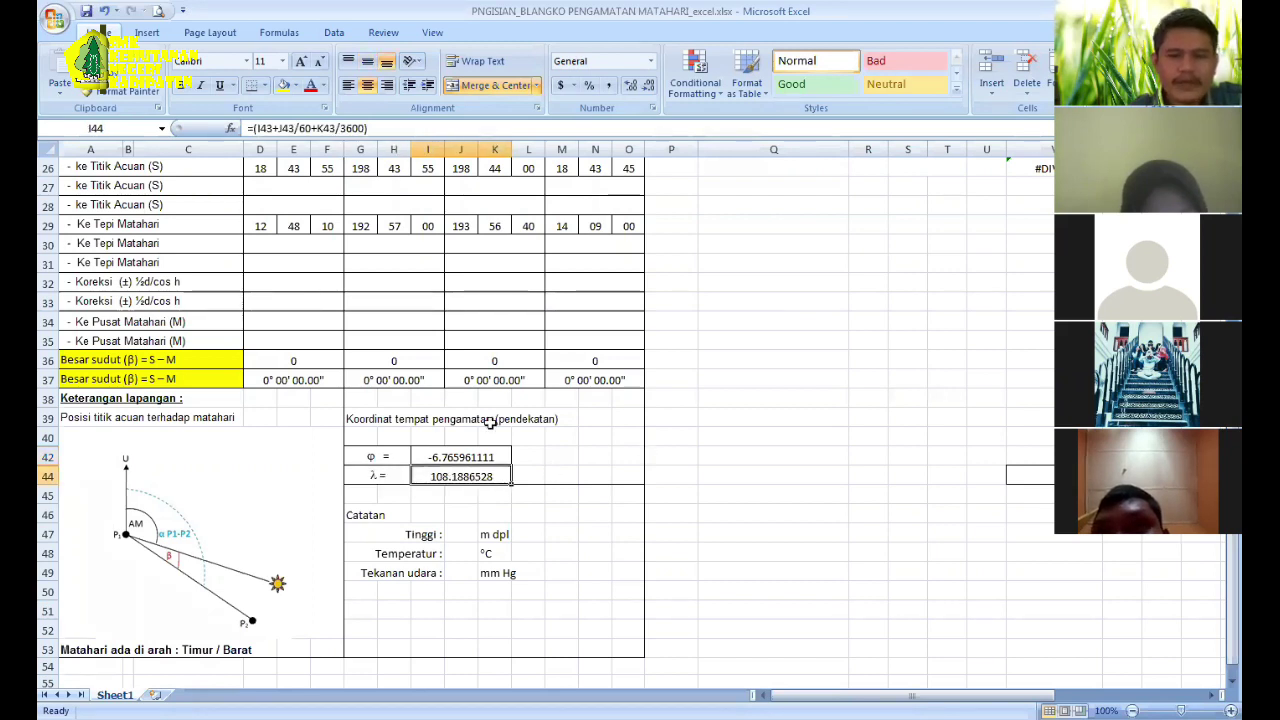
scroll(490, 423, down, 1)
key(Up)
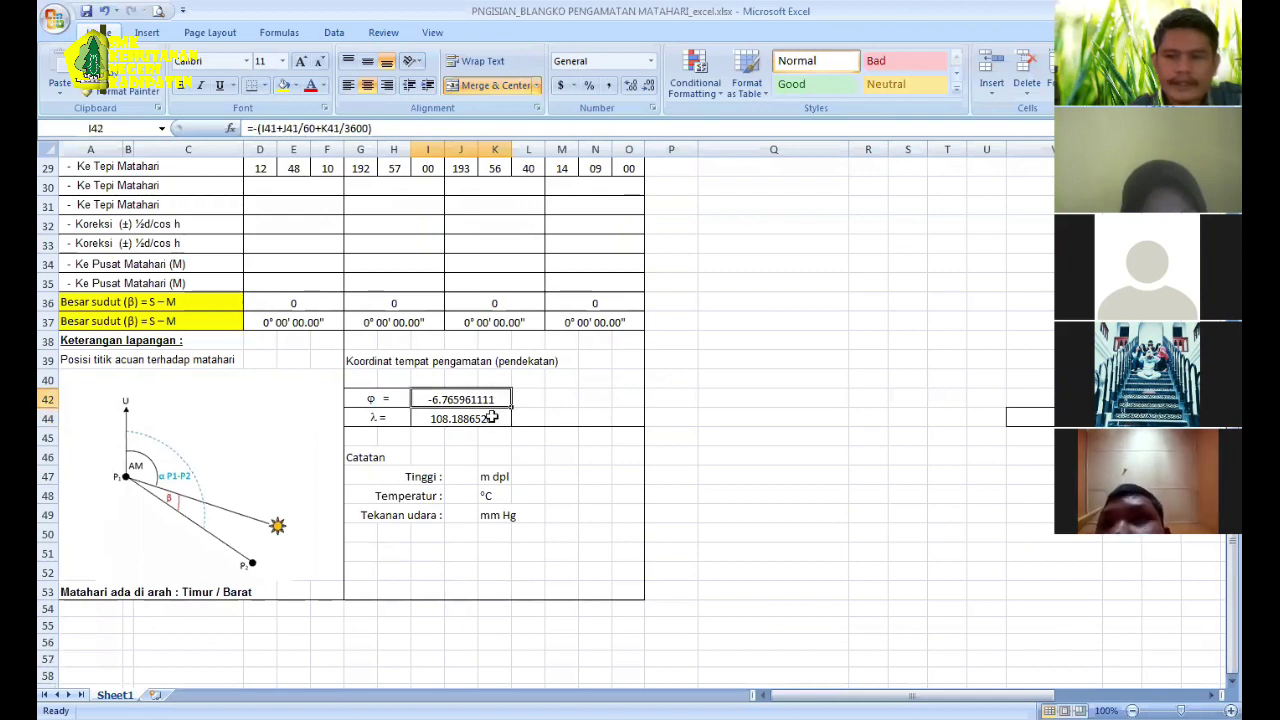
click(492, 418)
click(490, 398)
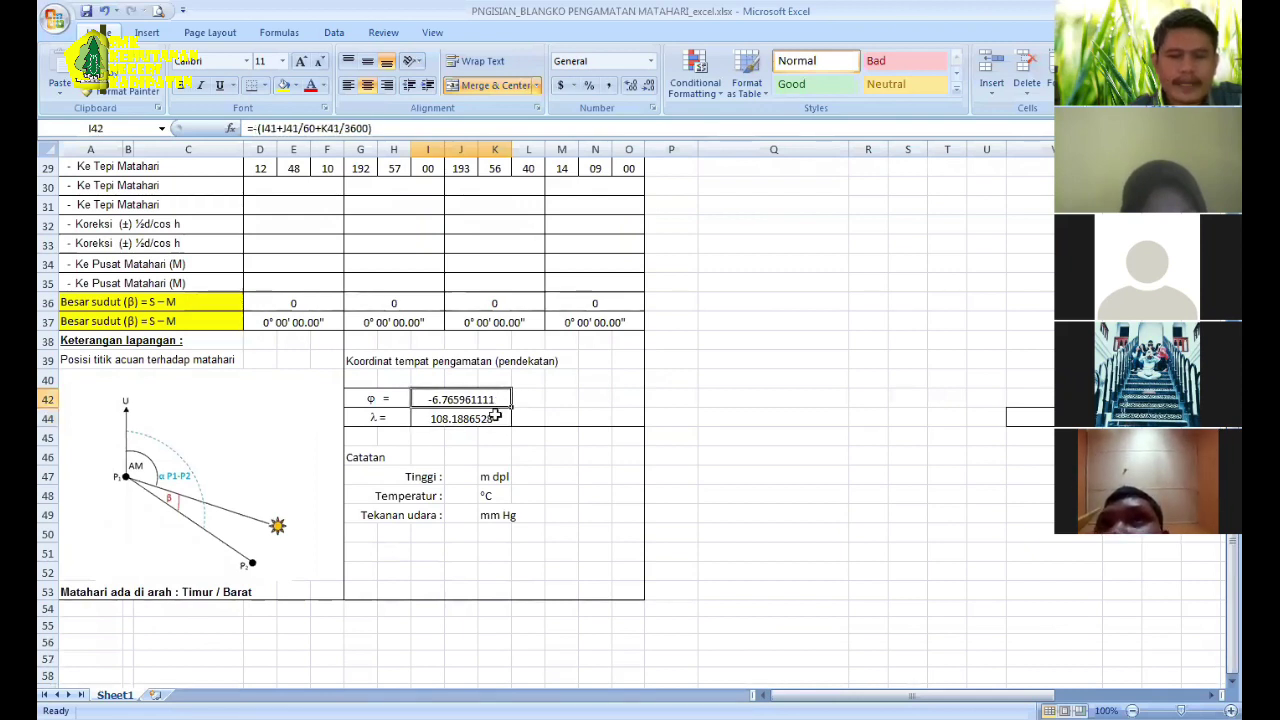
click(495, 418)
click(491, 398)
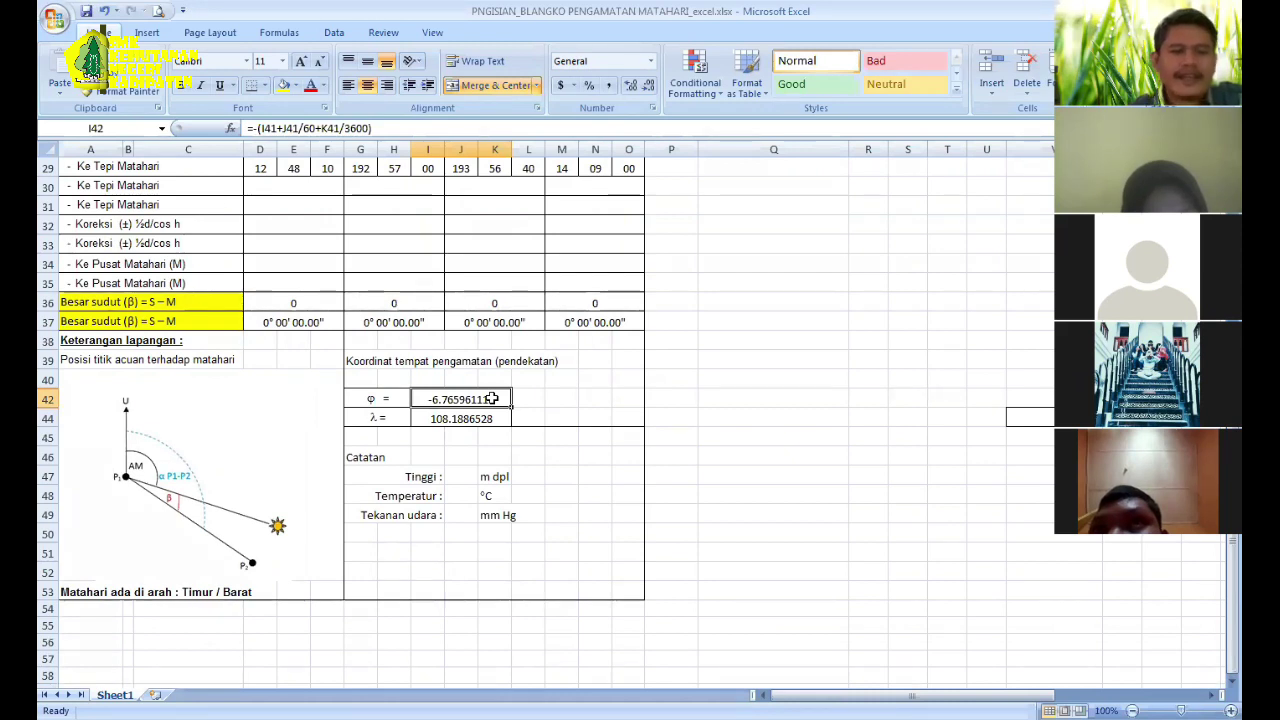
Step: Unhide the rows between rows 40 and 44, and check the degree-minute-second coordinates against the decimal φ and λ formulas
click(622, 415)
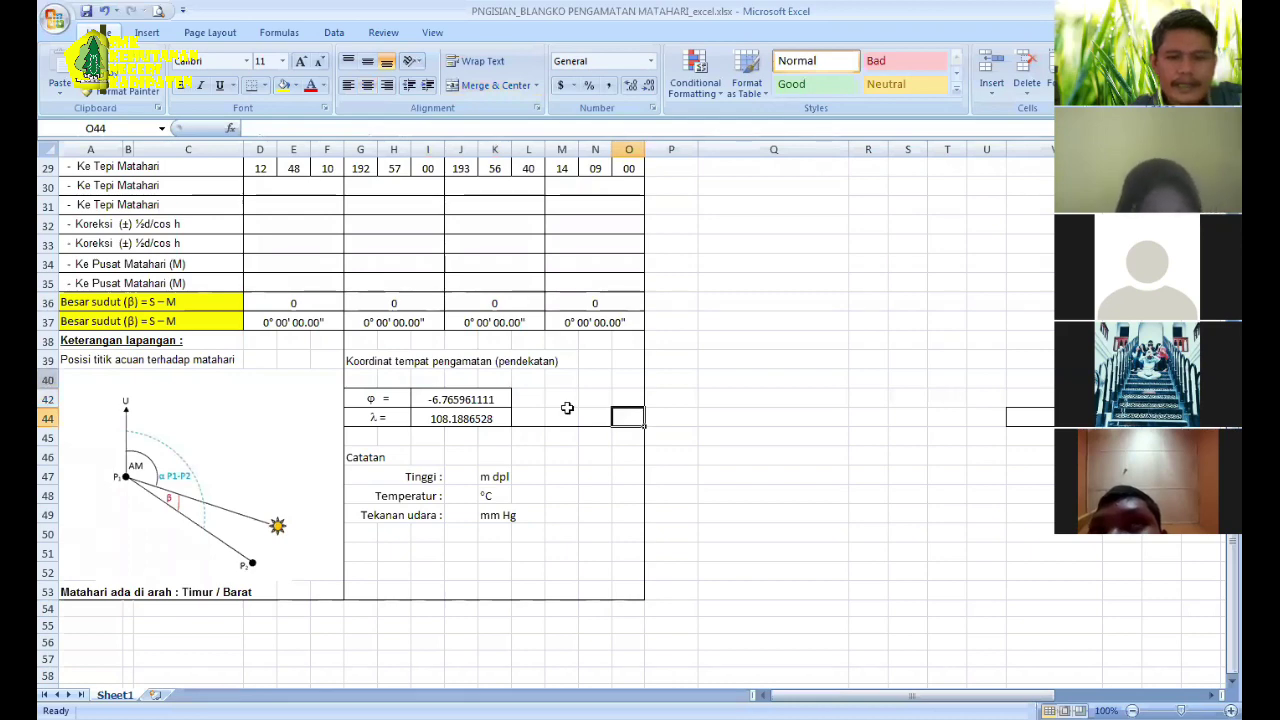
right_click(594, 603)
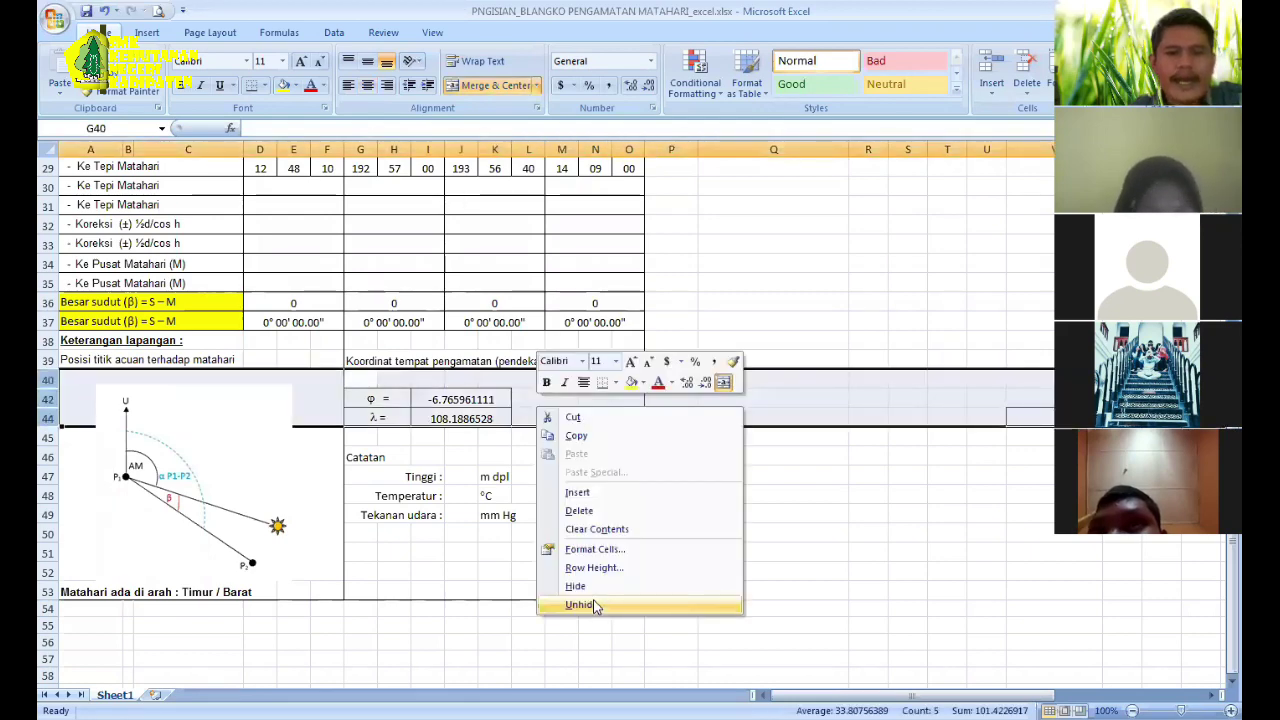
key(Return)
drag(422, 399, 491, 399)
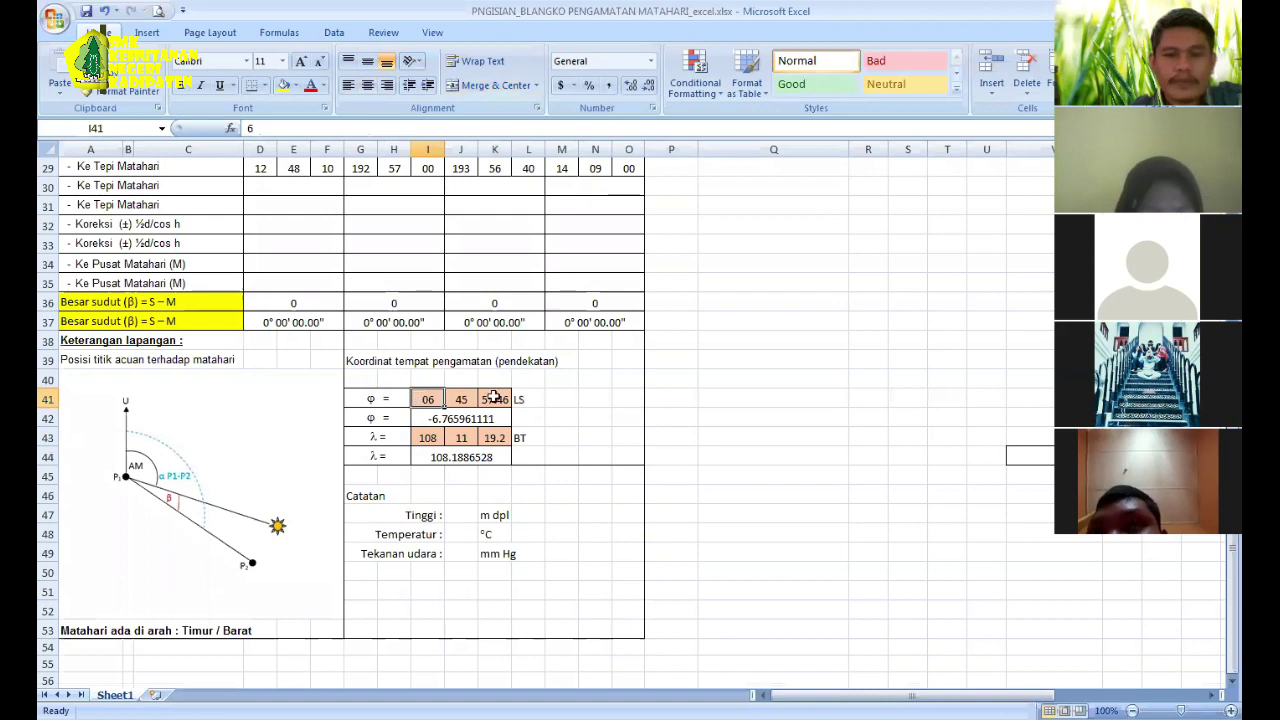
click(446, 421)
click(459, 458)
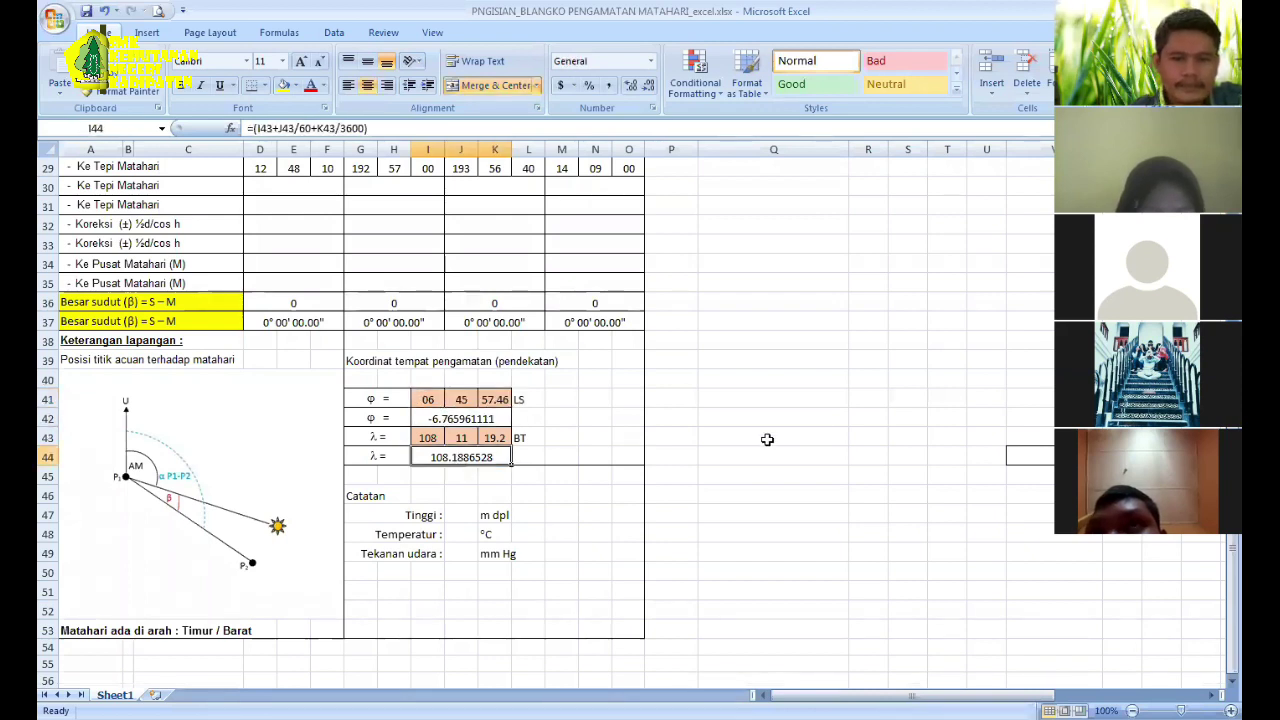
click(767, 439)
Step: Clear the decimal latitude formula in I42 and the decimal longitude formula in I44
click(499, 417)
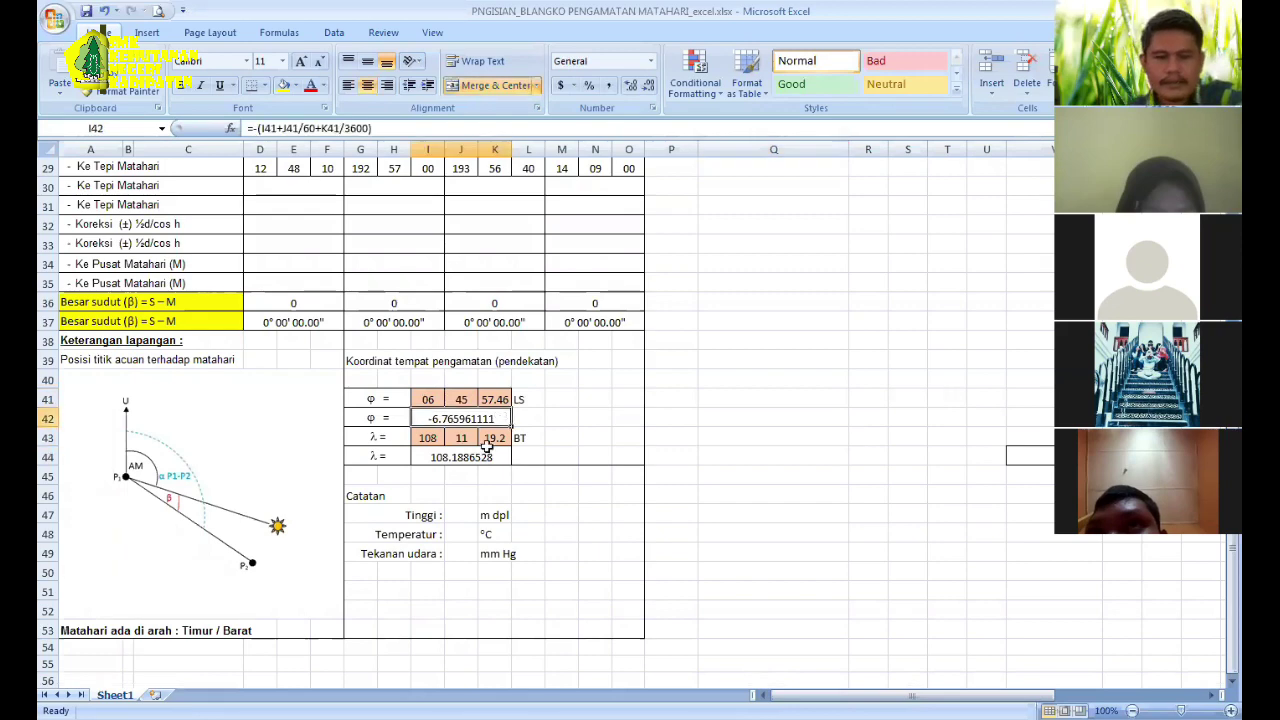
key(Delete)
click(490, 458)
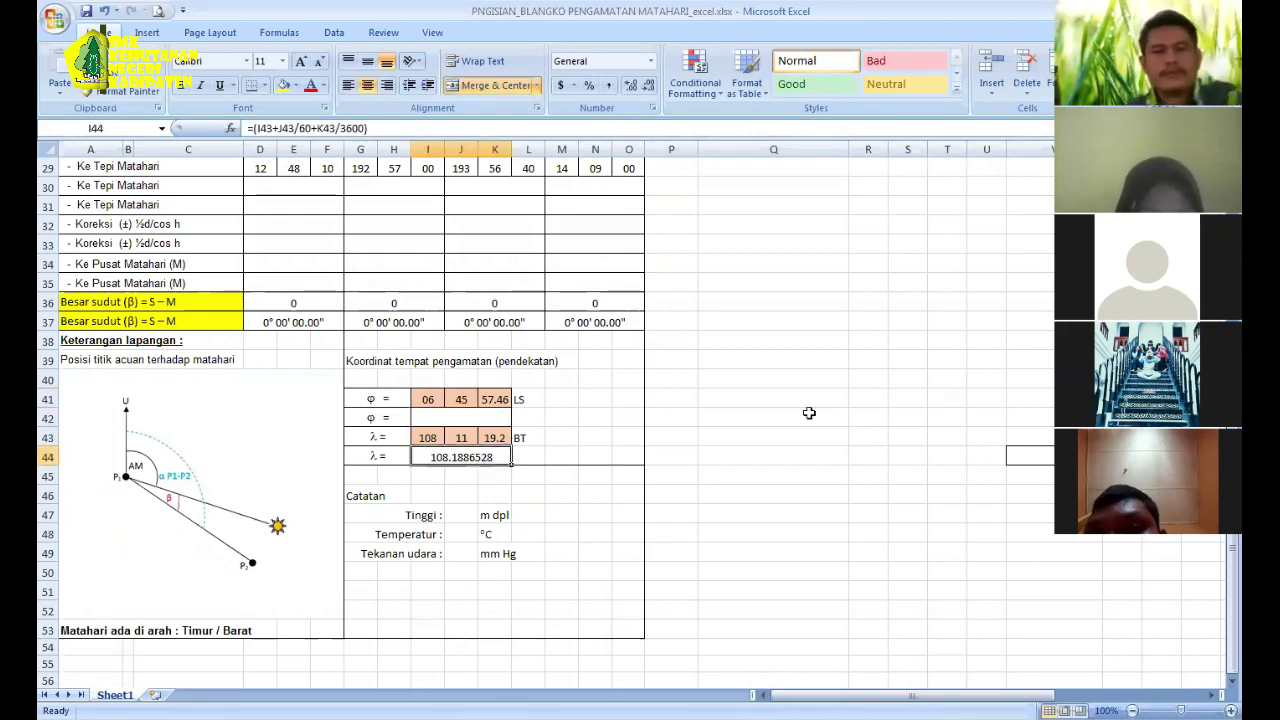
key(Delete)
click(748, 411)
Step: Review the observation rows up to the sheet header and select cell D15 below the first observation's vertical circle reading
scroll(747, 409, up, 7)
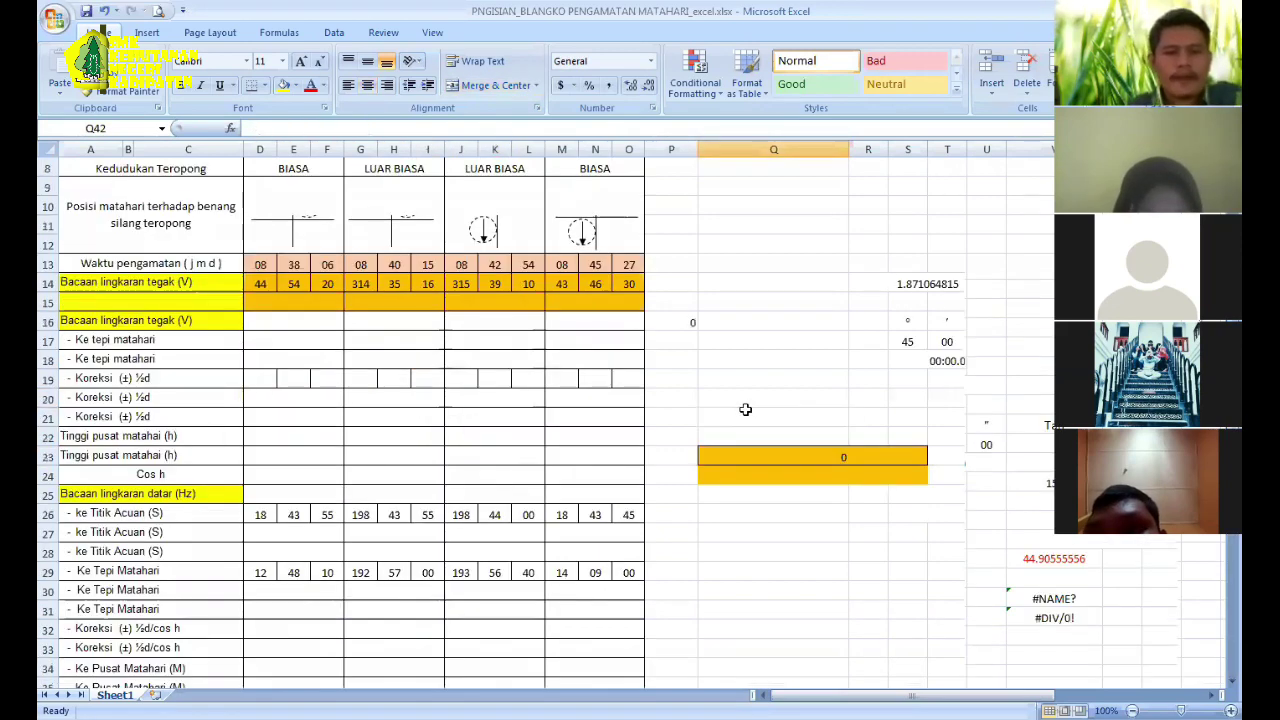
scroll(745, 409, up, 2)
scroll(737, 409, down, 2)
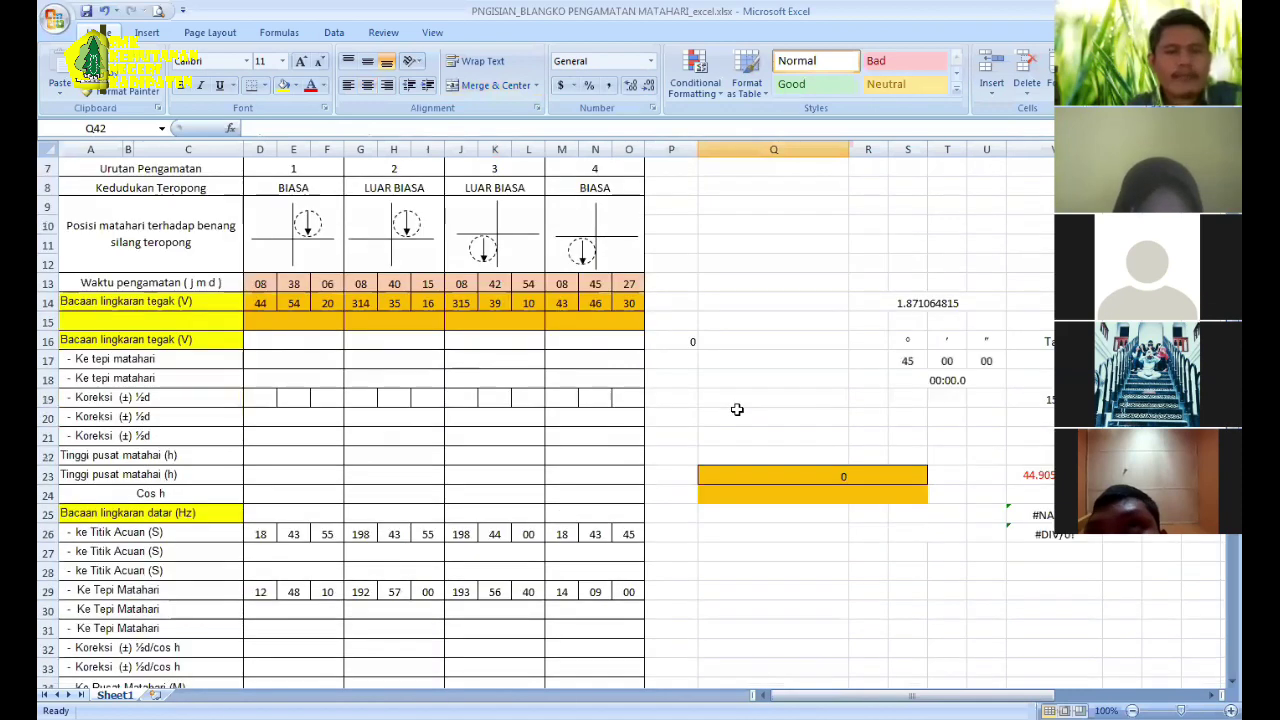
click(279, 323)
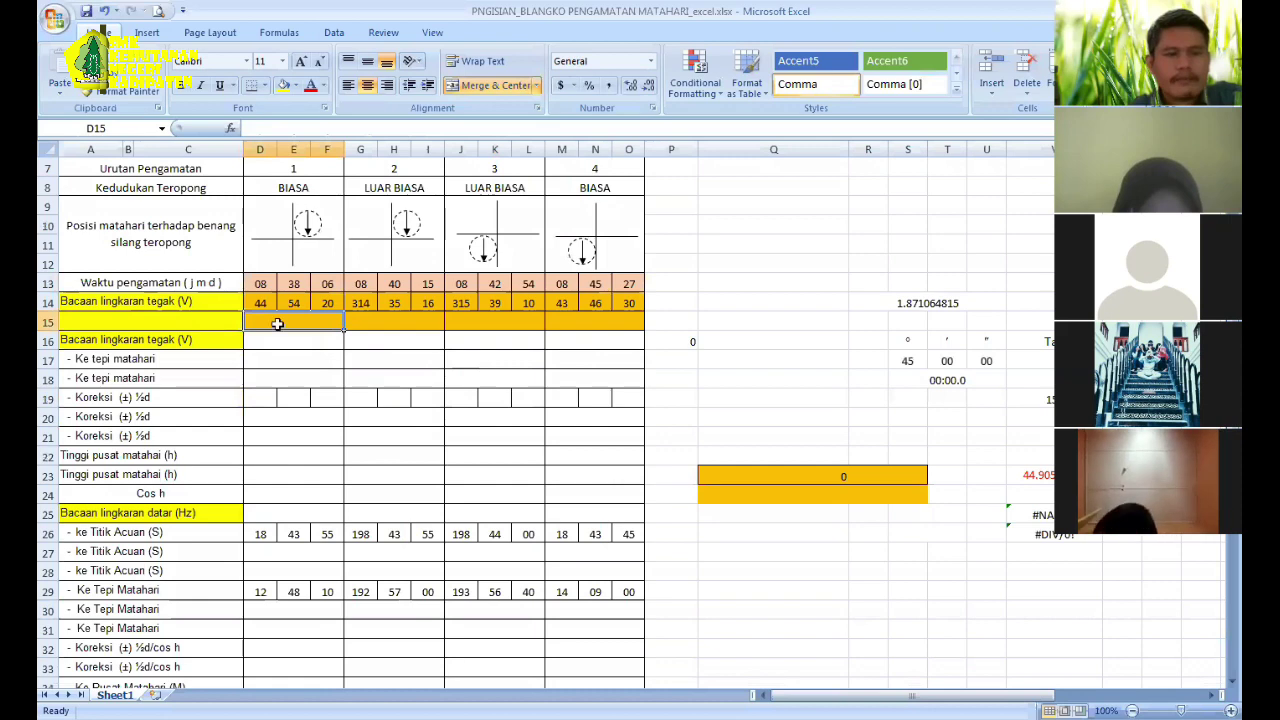
scroll(277, 323, down, 2)
scroll(277, 273, up, 4)
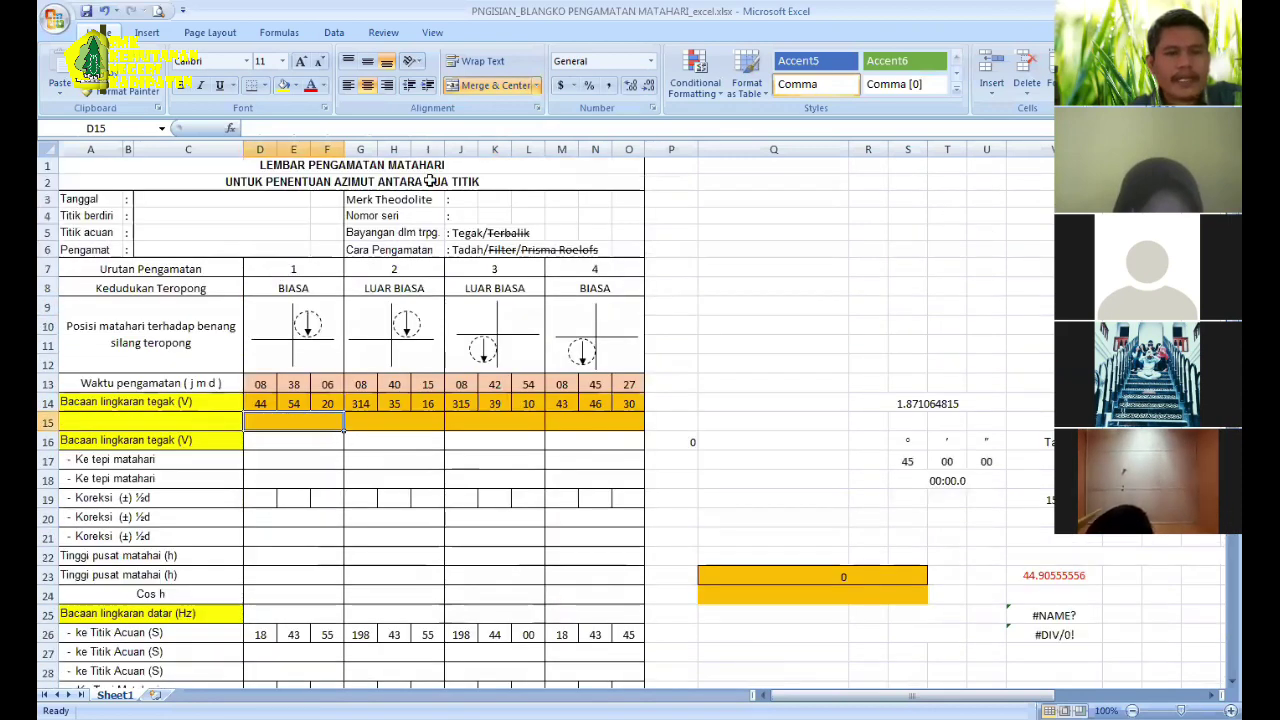
Step: Enter the observation date 29 Nov 2019 in the Tanggal field of the sheet header
click(68, 212)
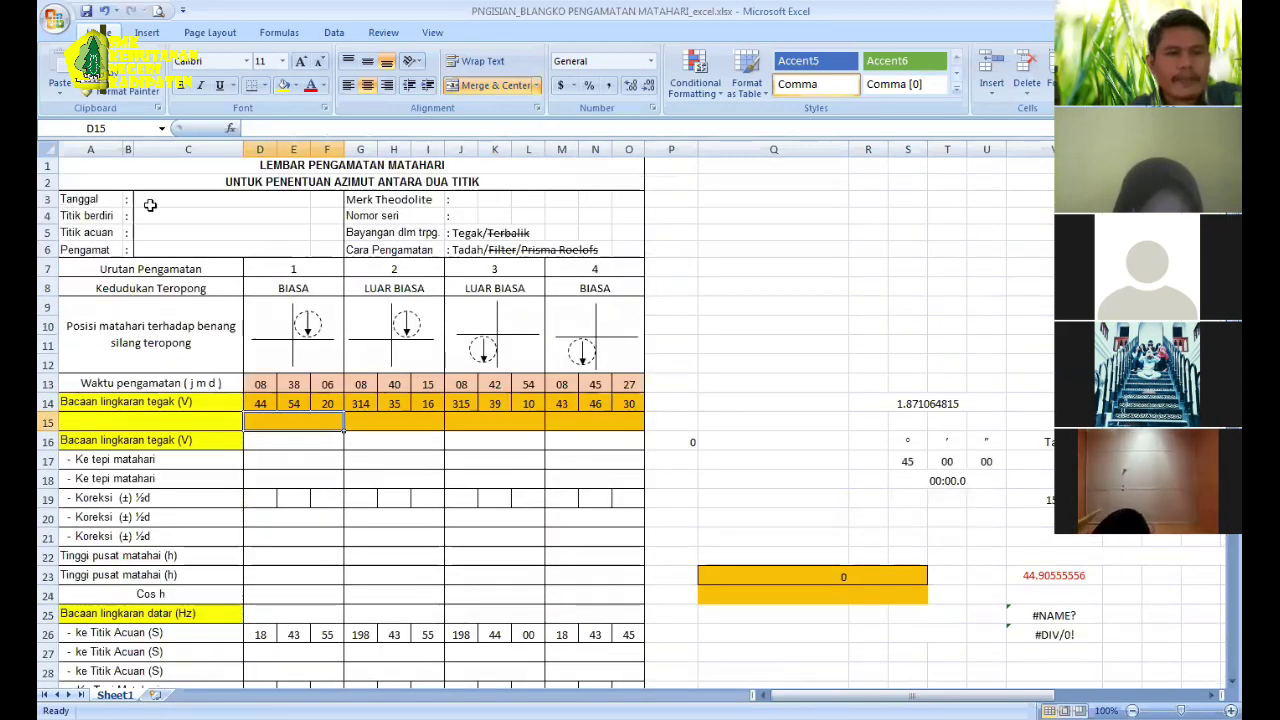
click(172, 197)
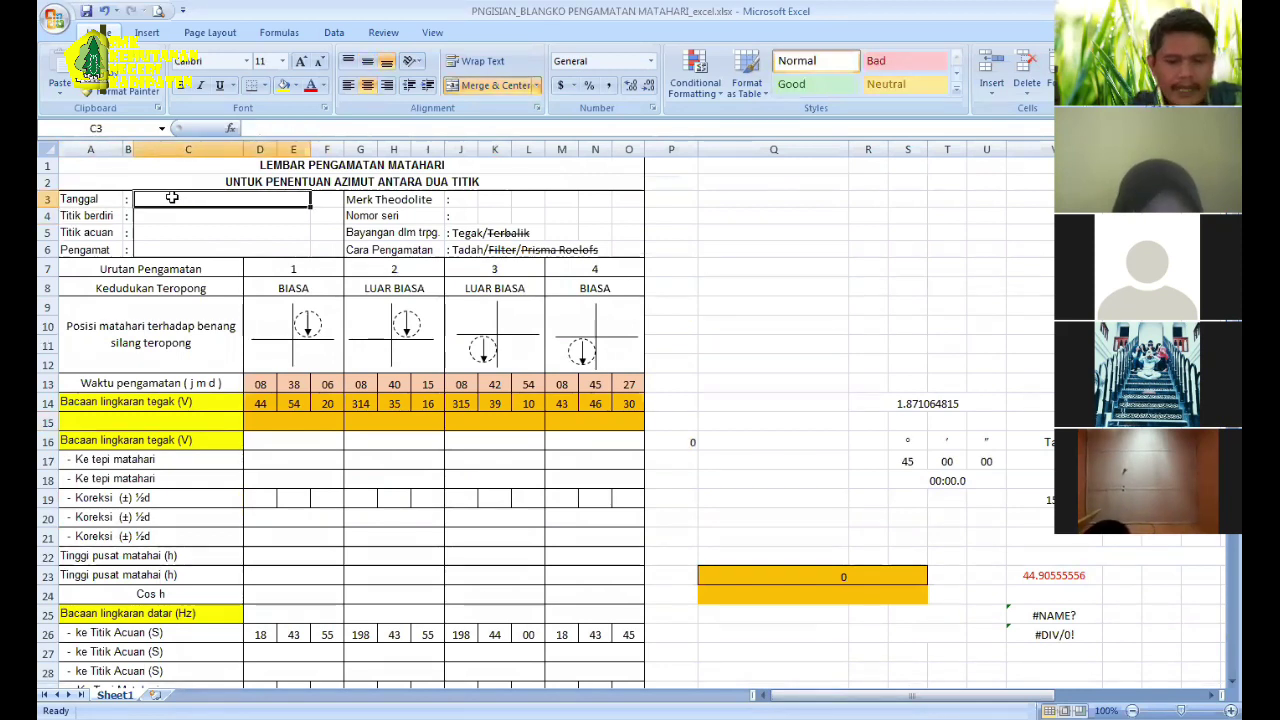
text(29)
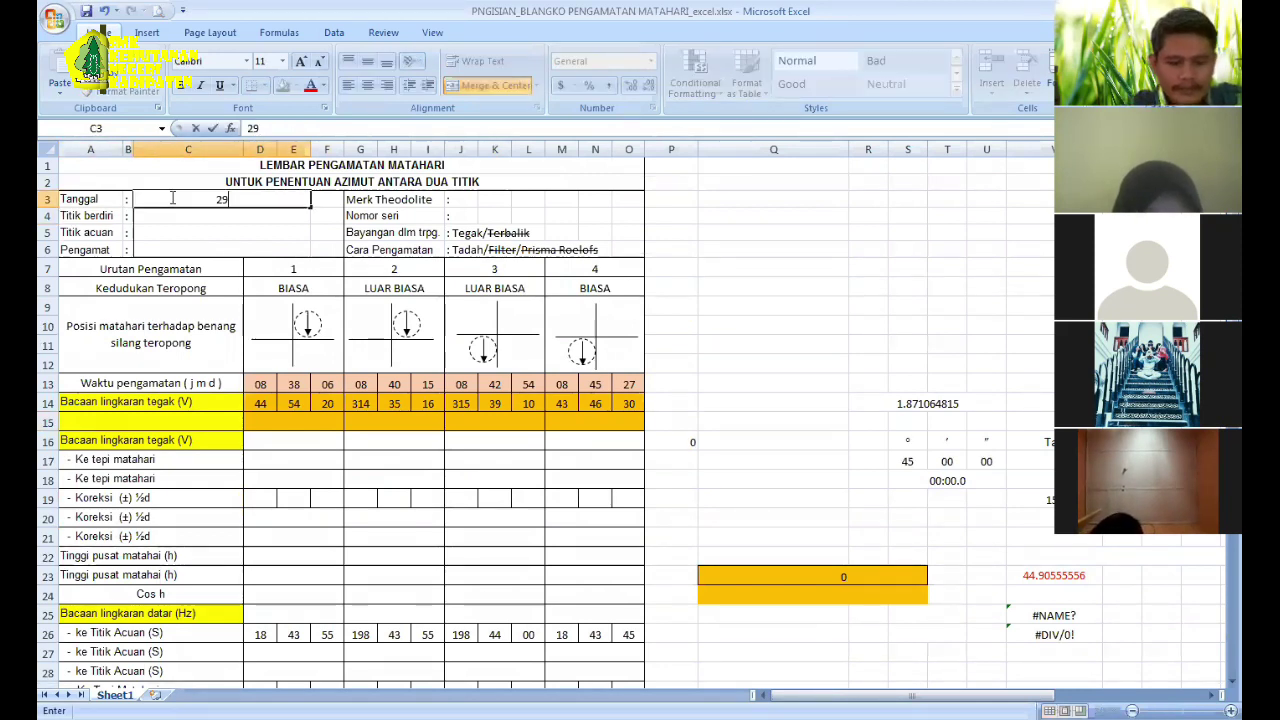
text( No)
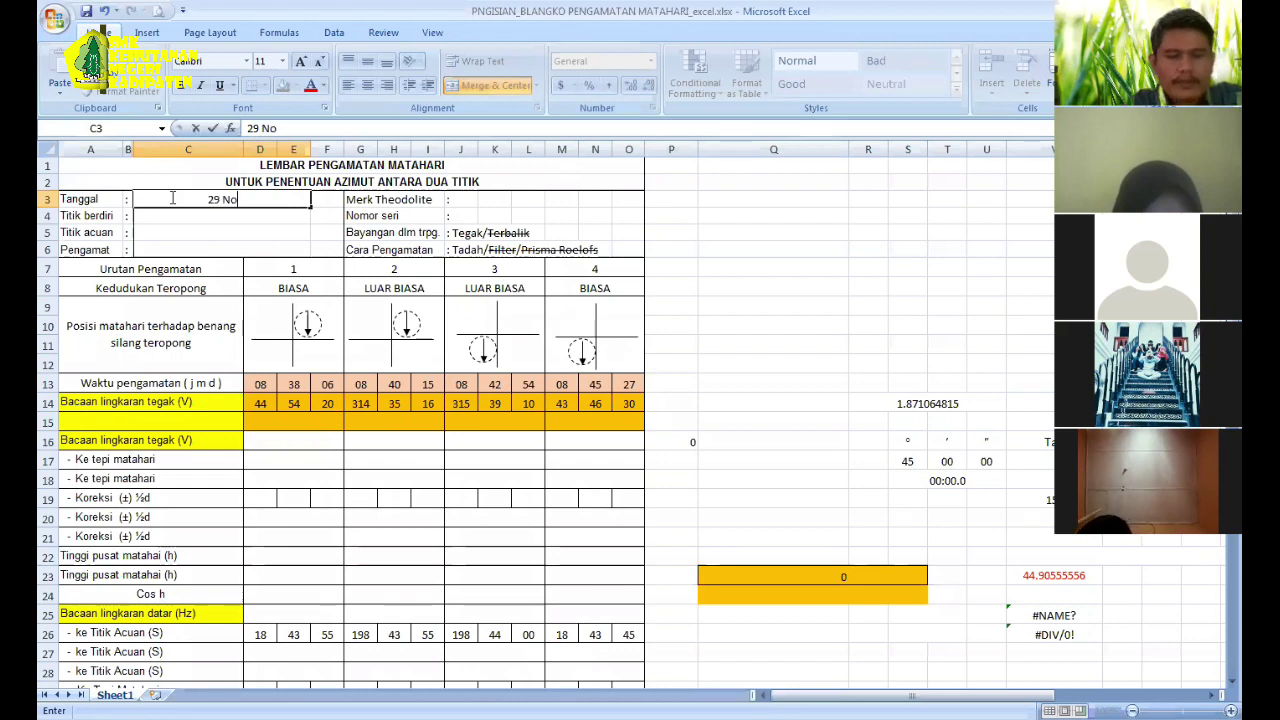
text(v 2019)
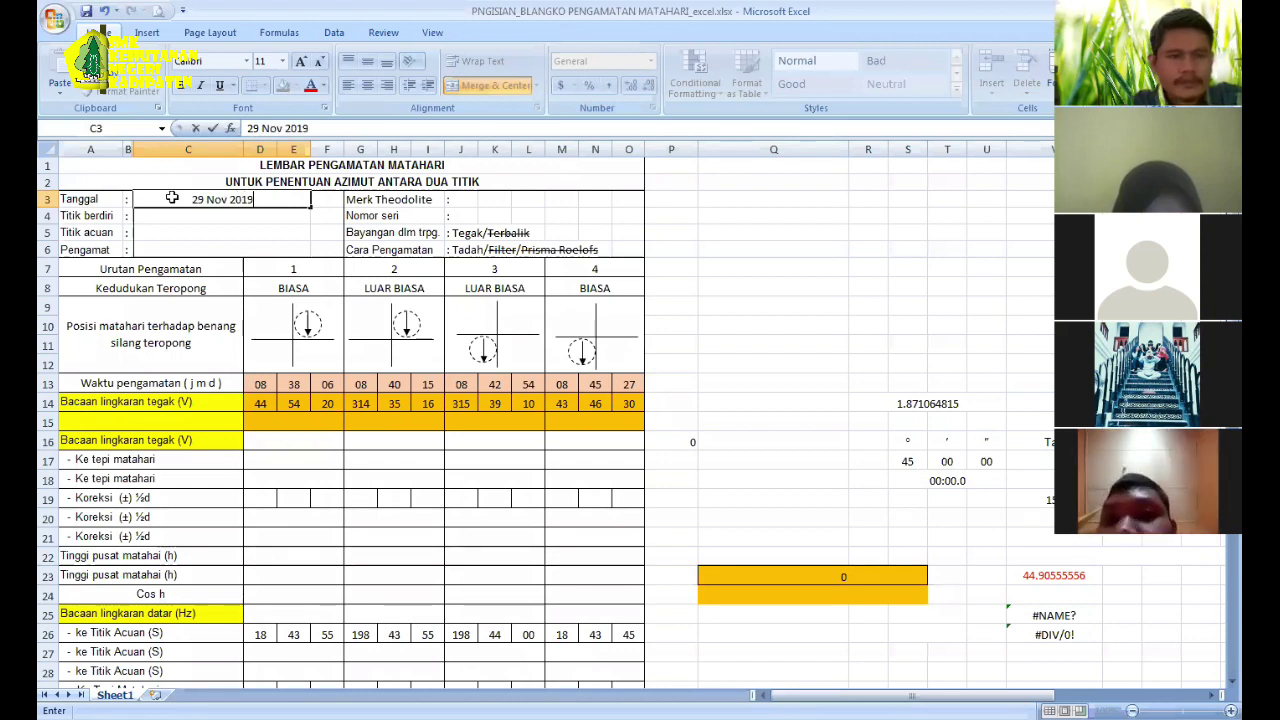
key(Return)
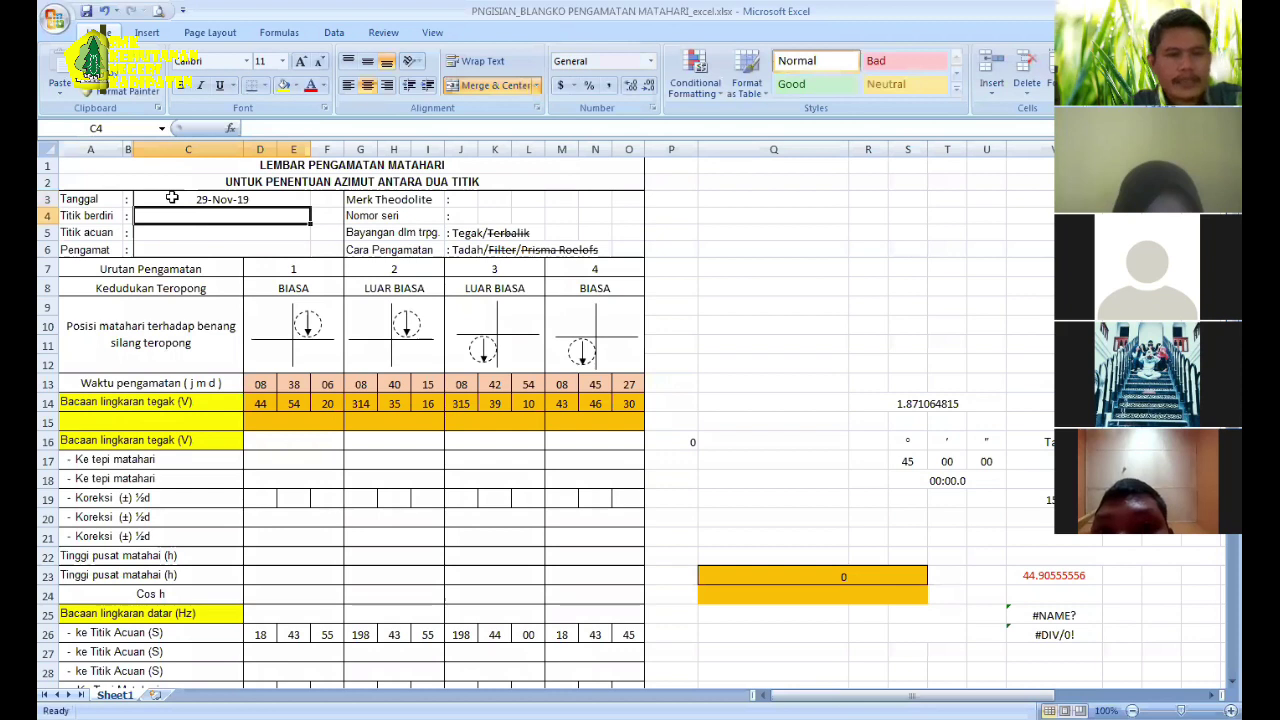
Step: Fill in P1 as the standing point, P2 as the reference point, and the observer's name in the header
text(P1)
key(Return)
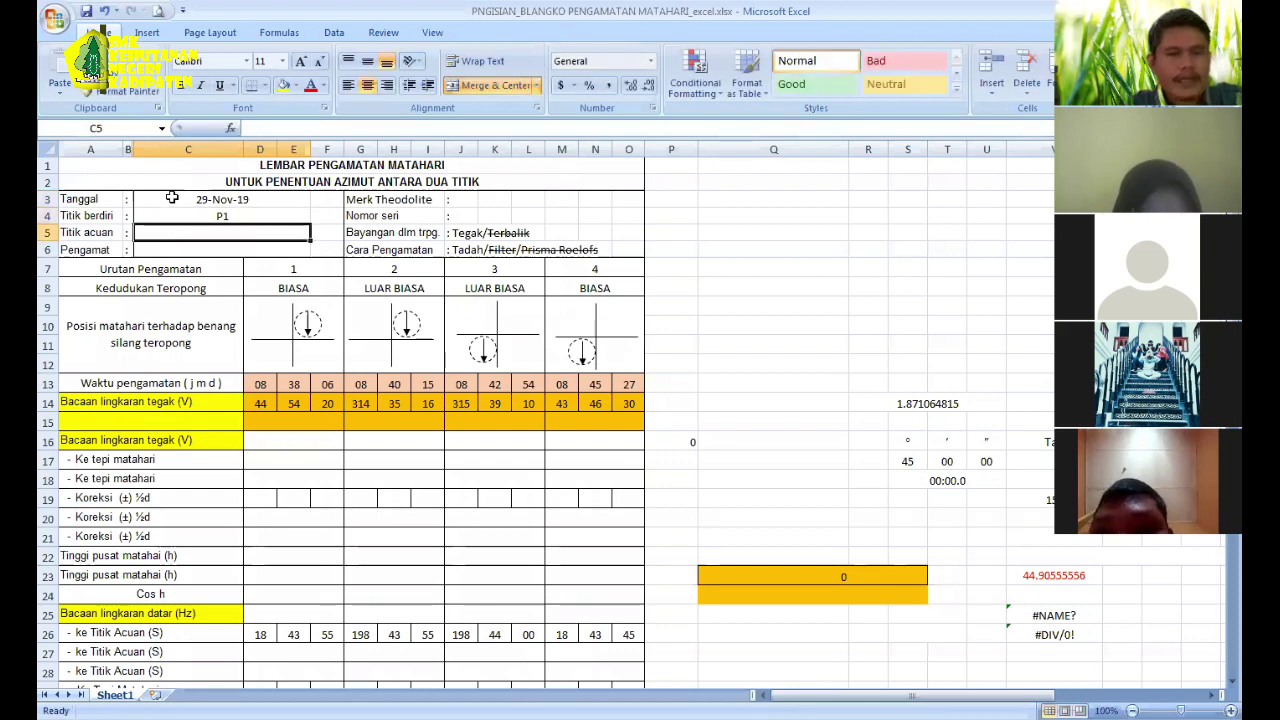
text(P2)
key(Return)
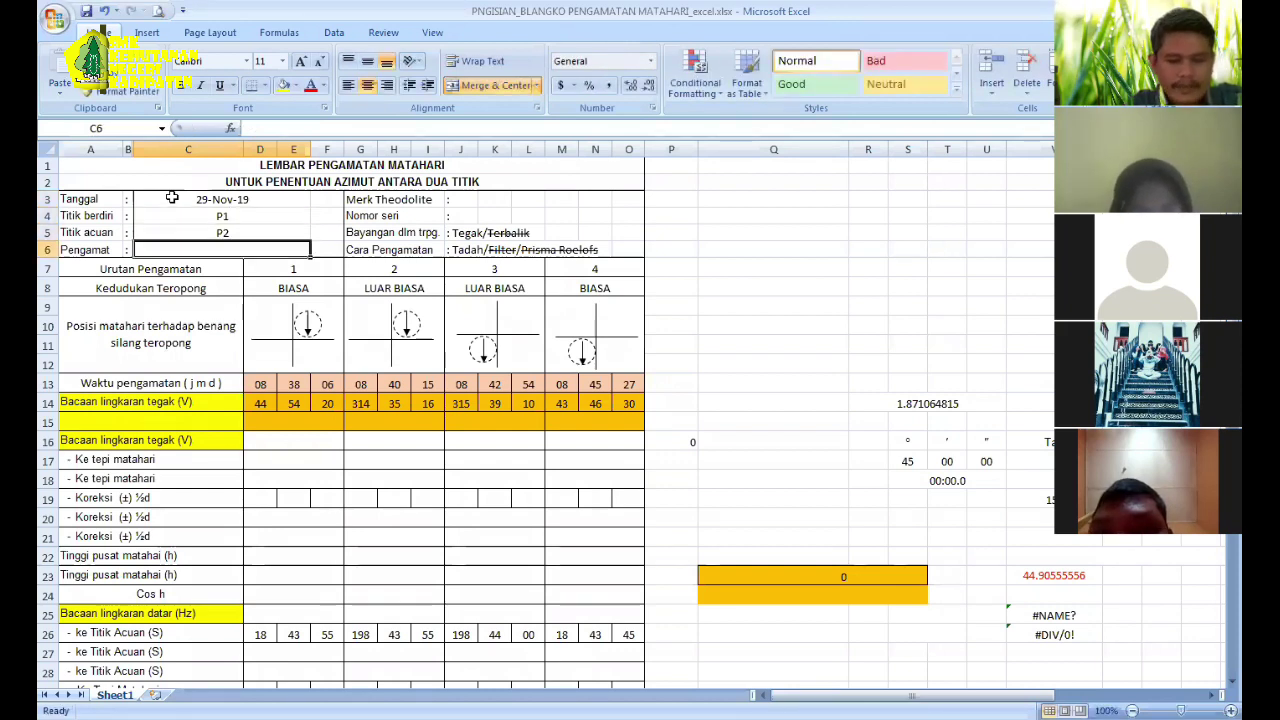
text(Sudianto)
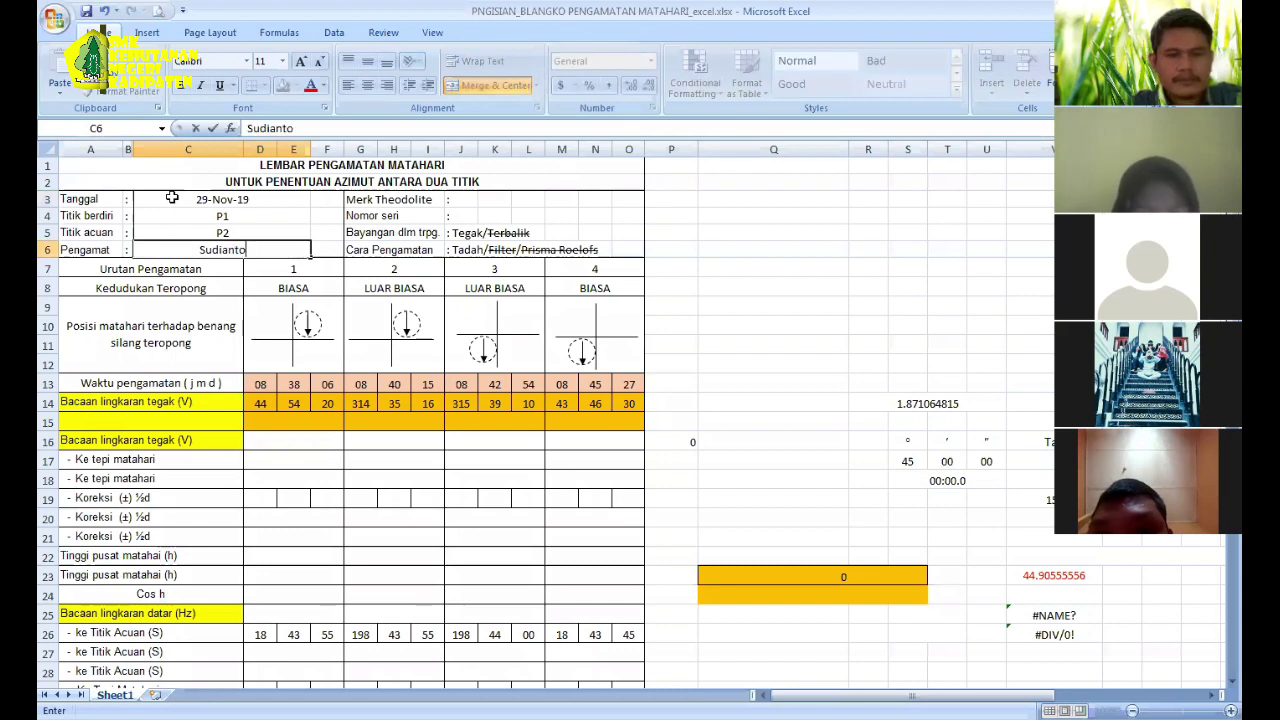
Step: Add Topcon after the colon as the theodolite brand in J3
click(461, 198)
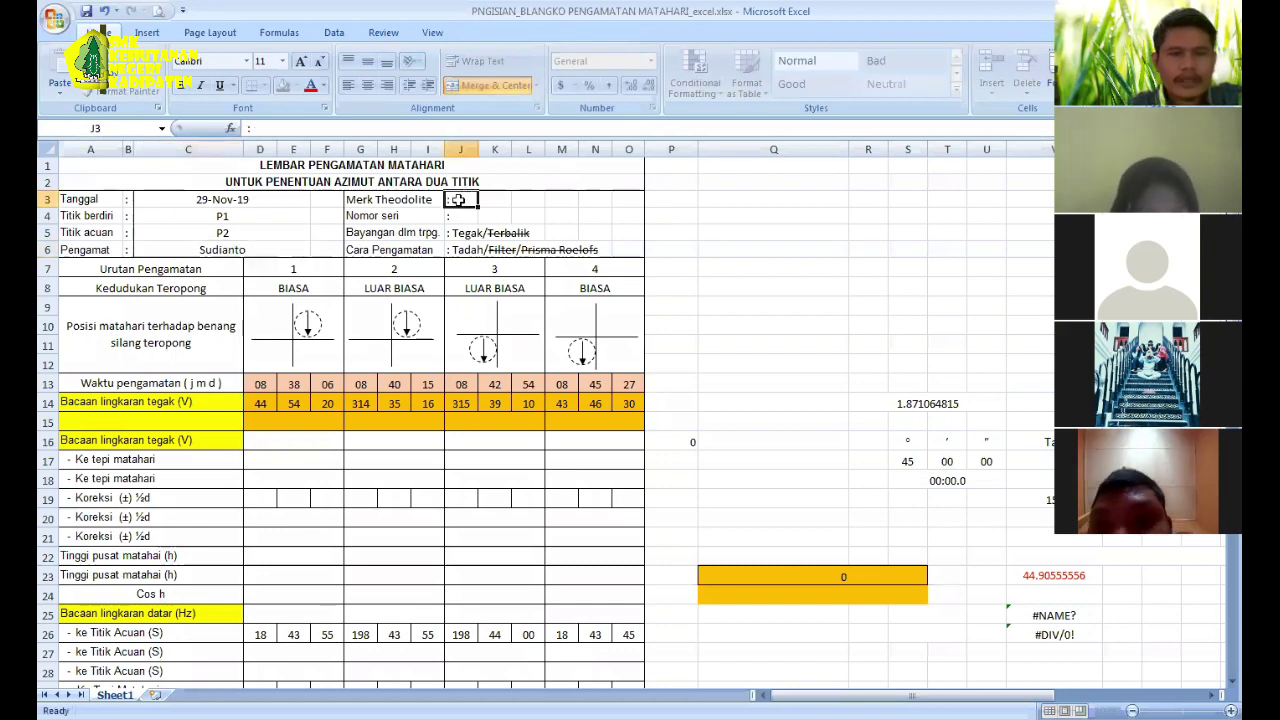
click(298, 130)
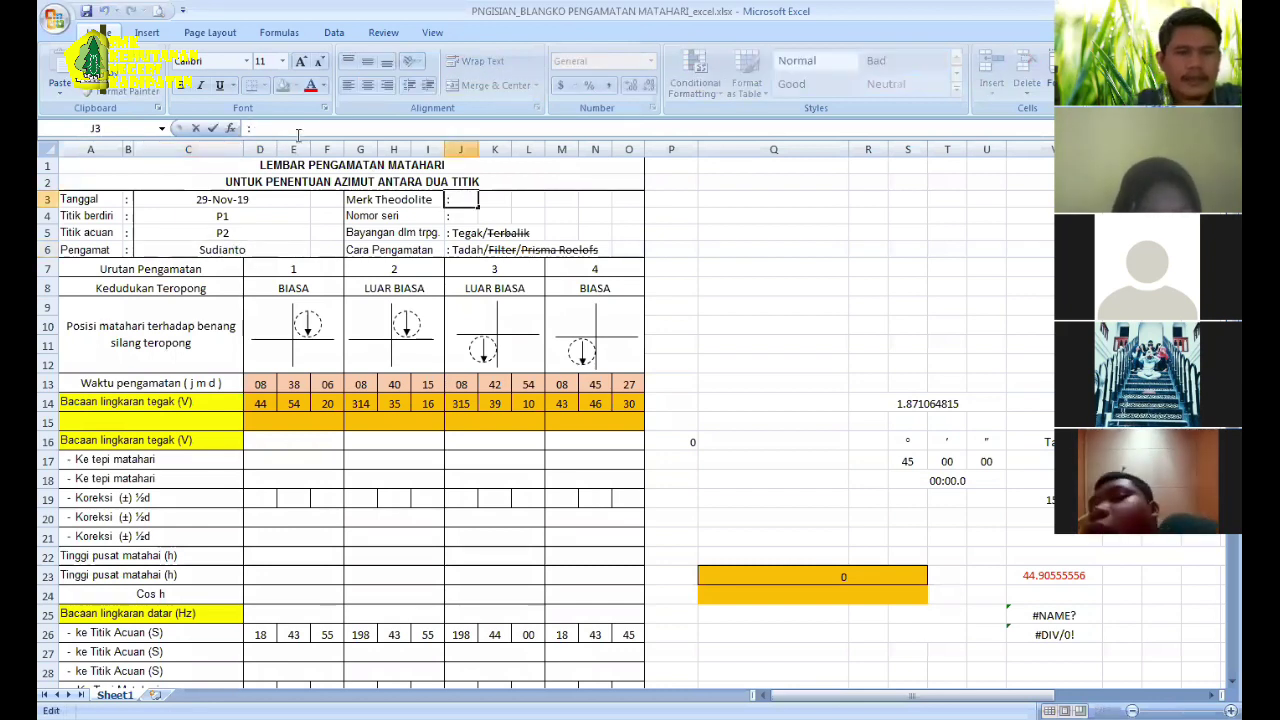
text(Top)
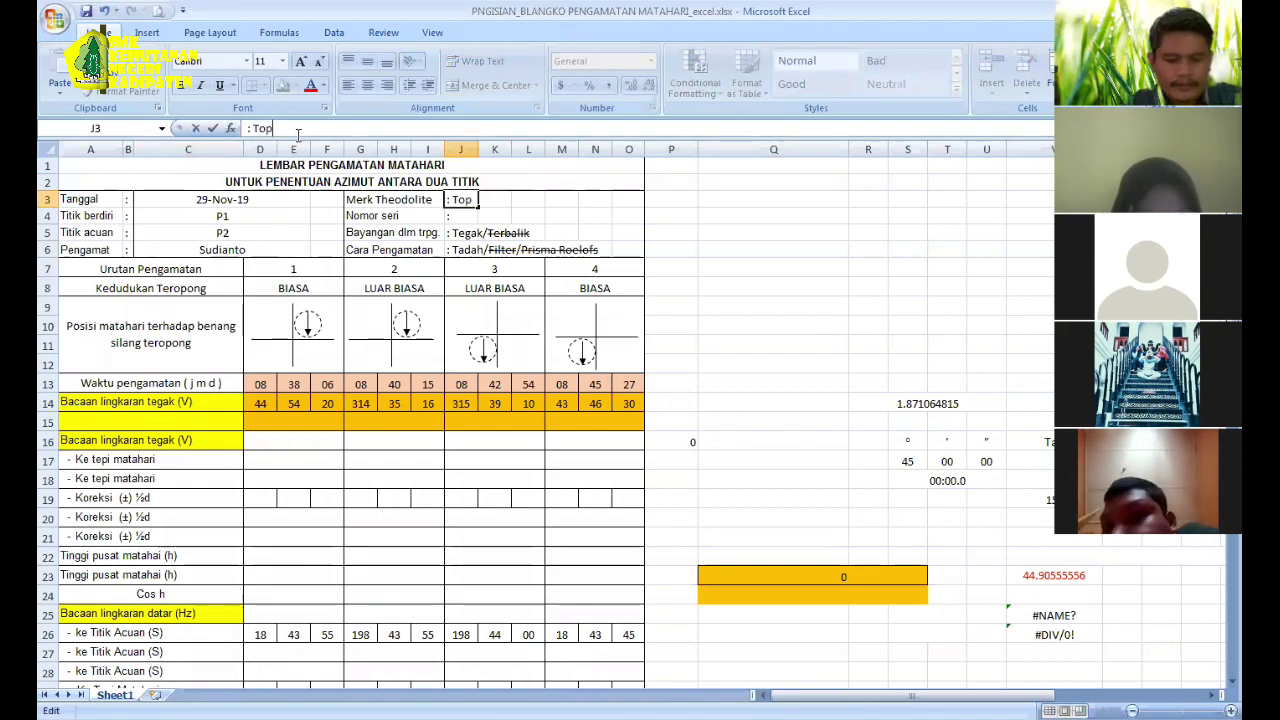
text(con)
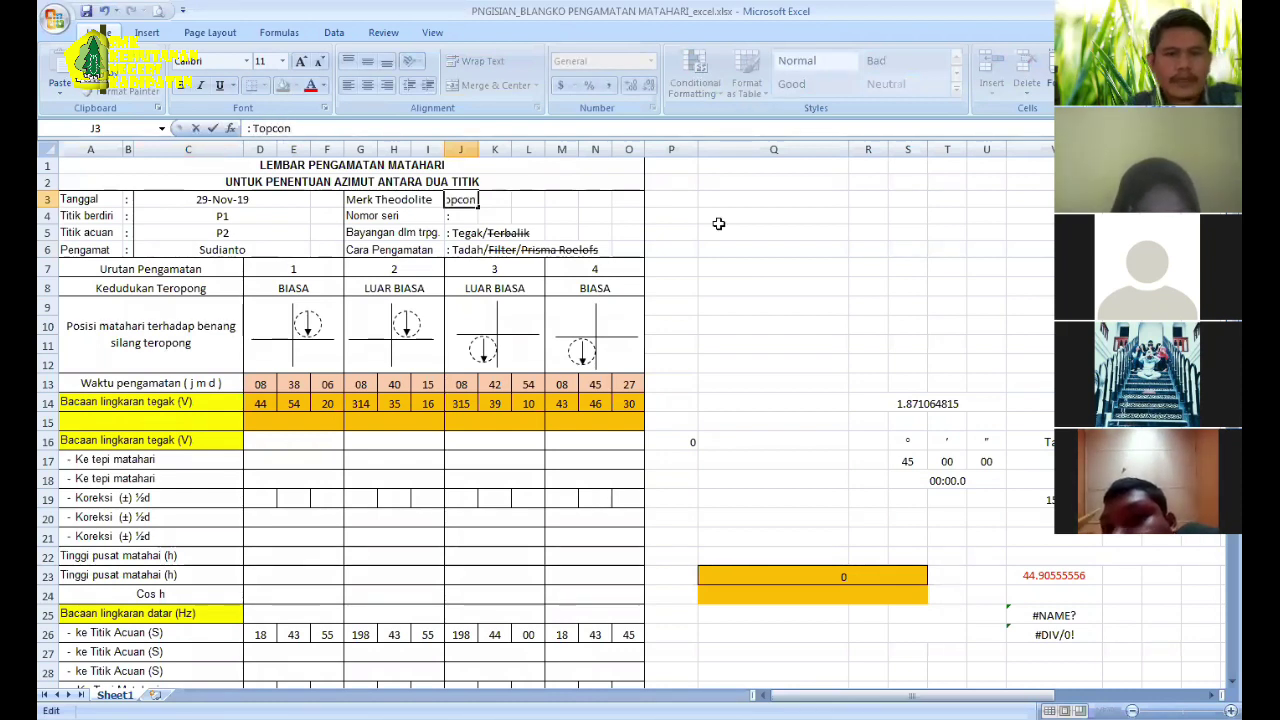
click(720, 222)
Step: Look up the instrument's serial number in the 29 Nov 2019 observation data workbook and add 161332 after the colon in J4
click(457, 218)
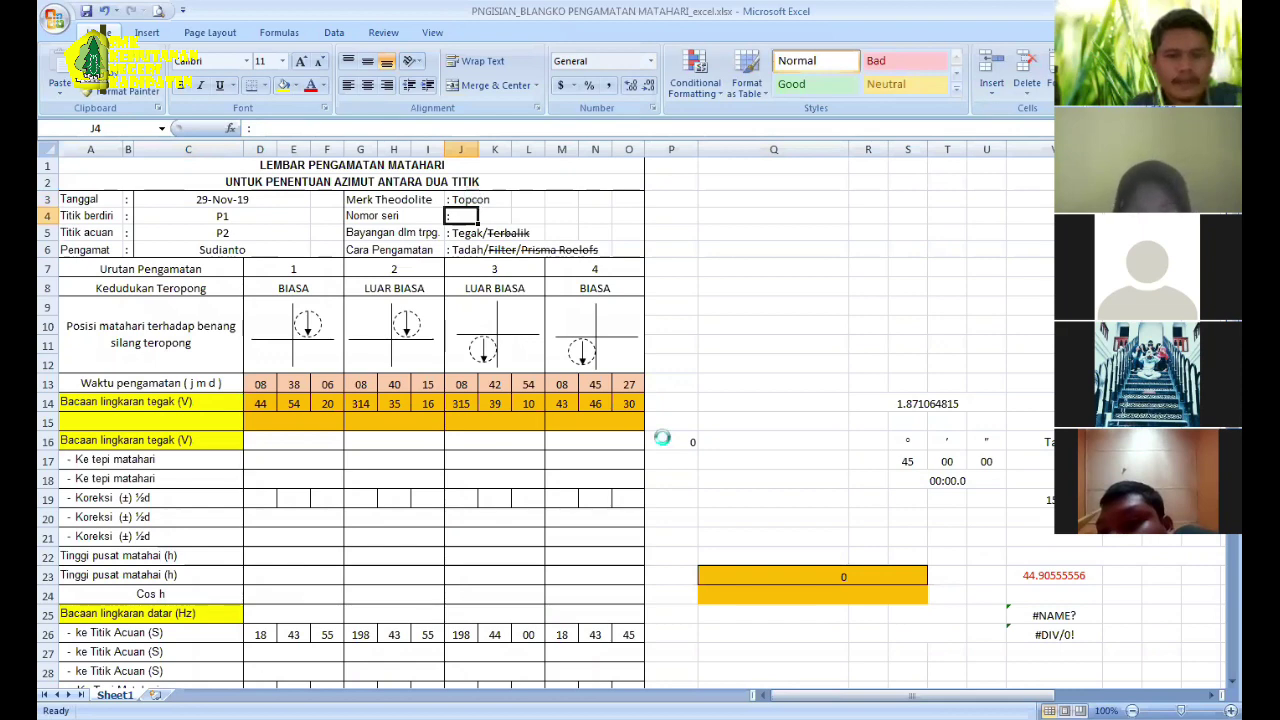
key(ctrl+Tab)
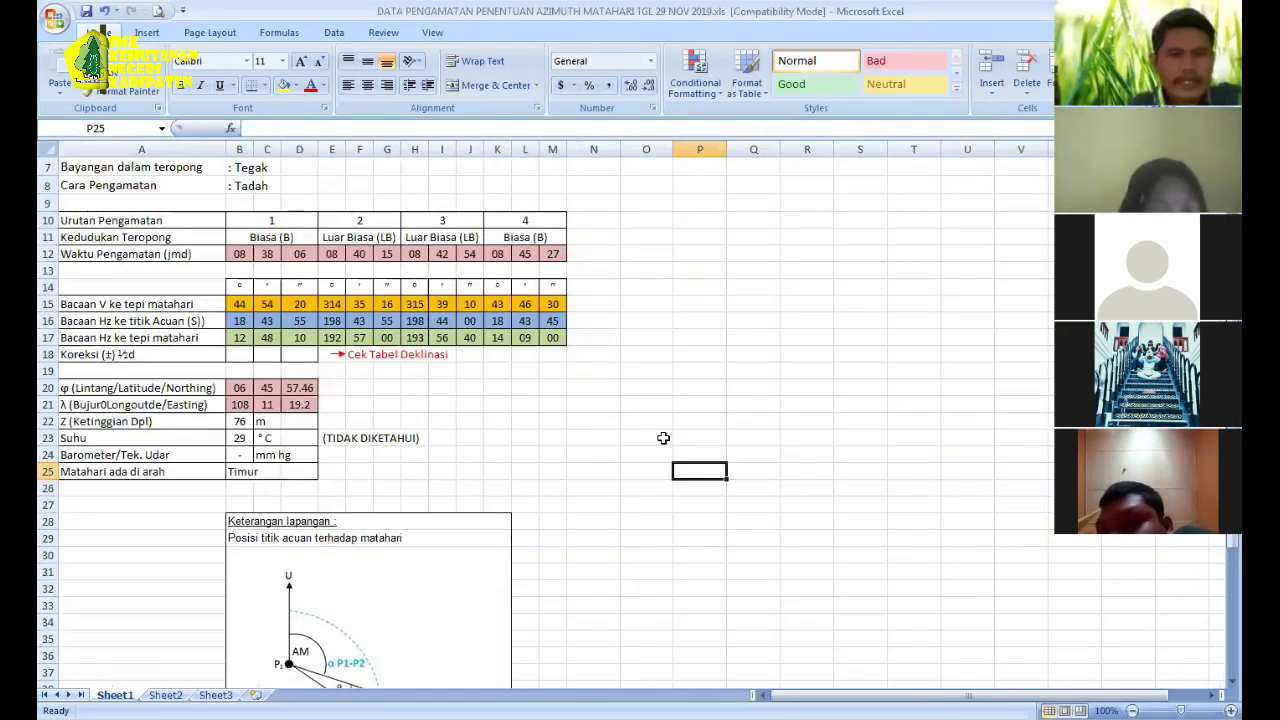
scroll(663, 438, up, 2)
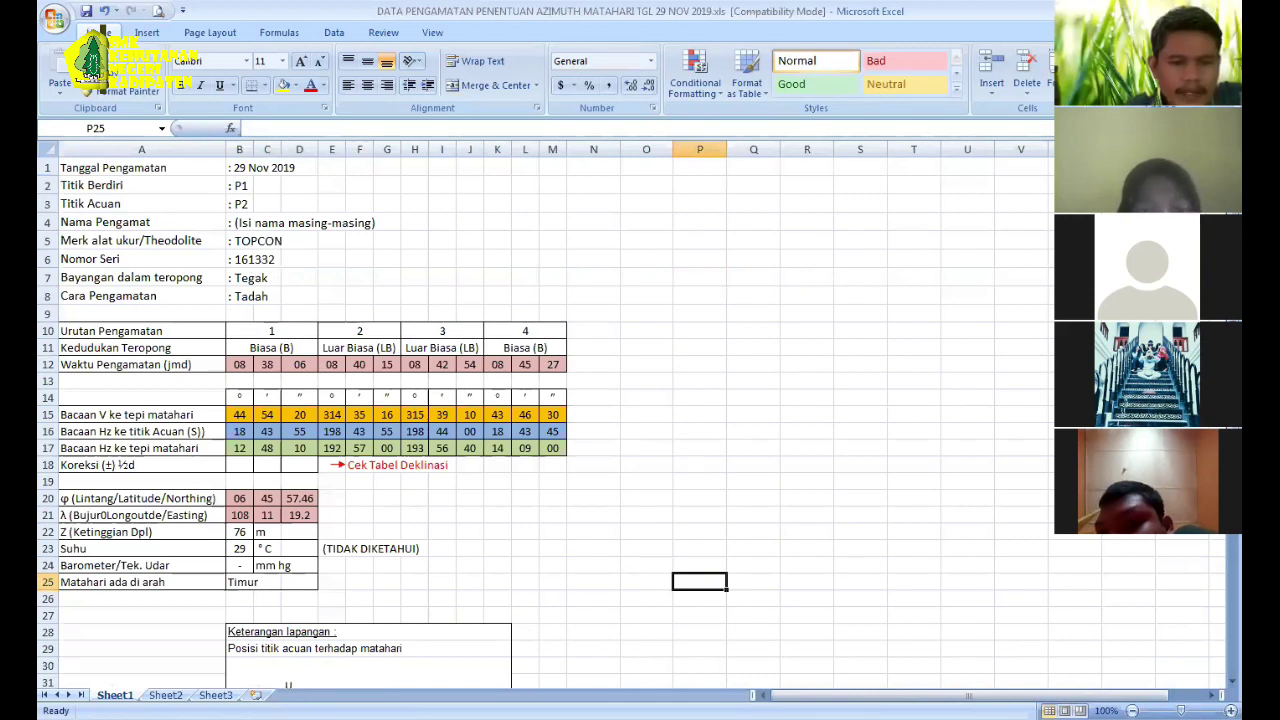
key(alt+Tab)
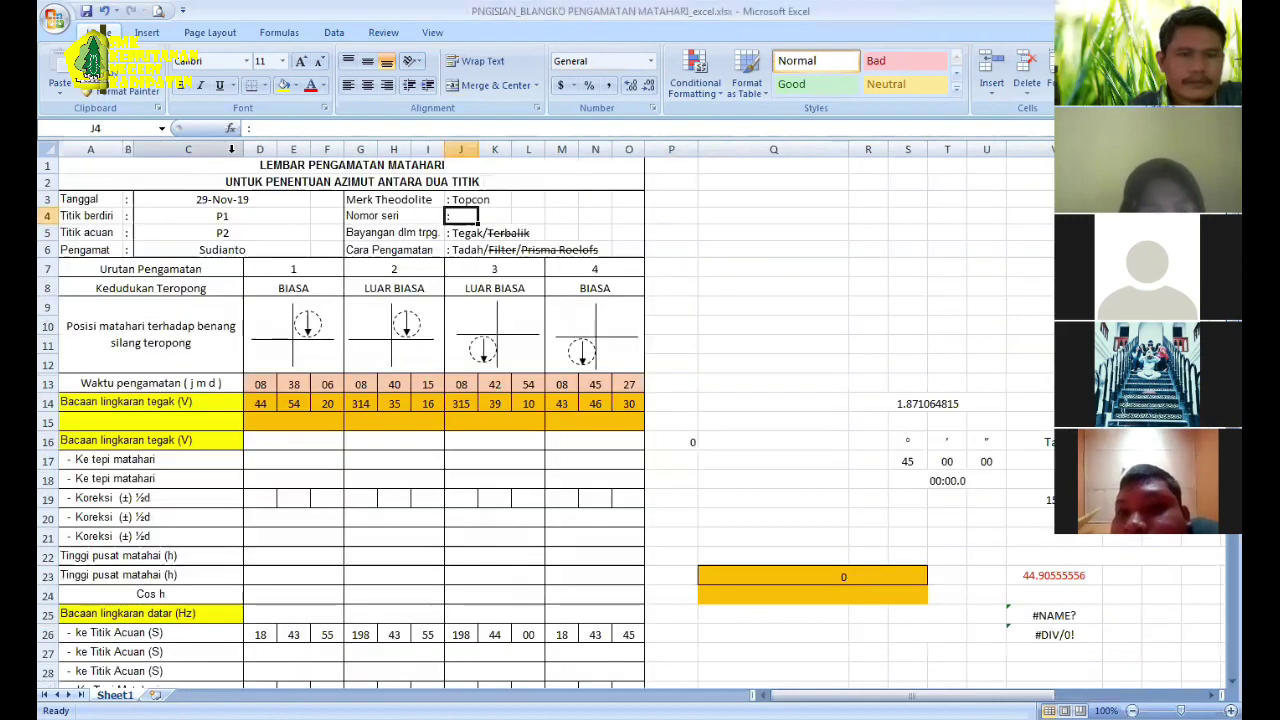
key(alt+Tab)
click(278, 128)
text(1)
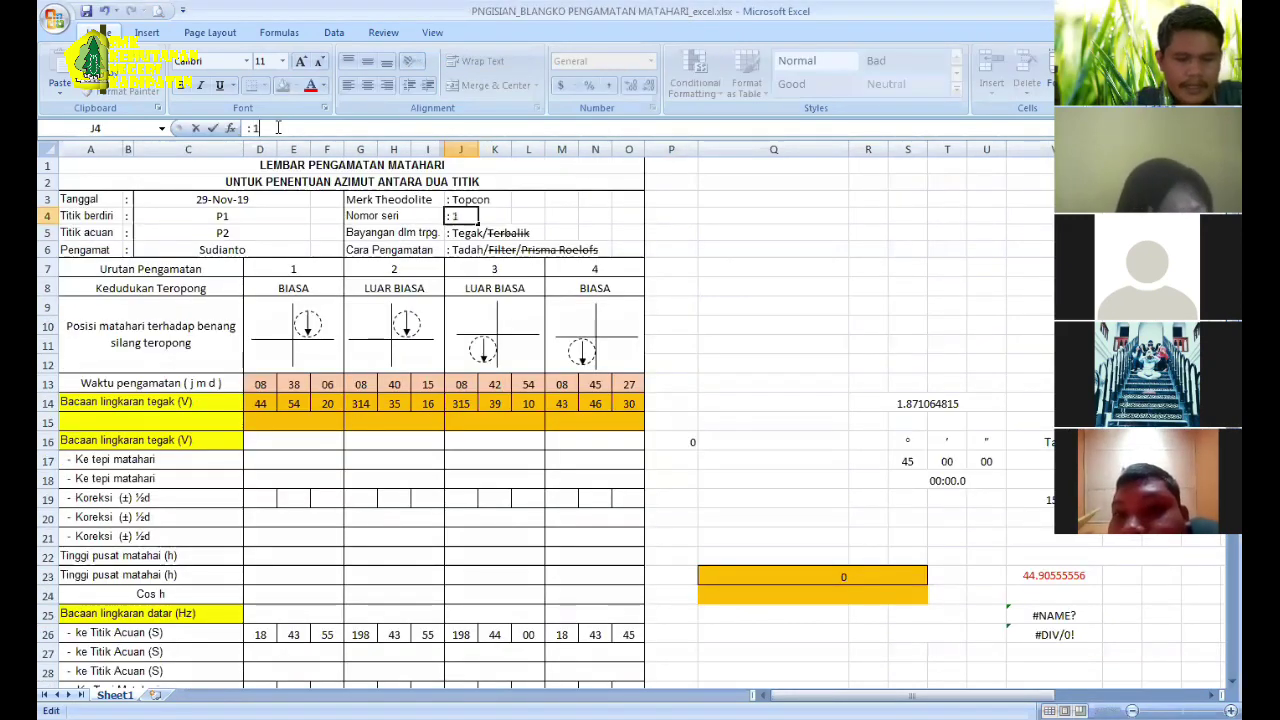
text(61332)
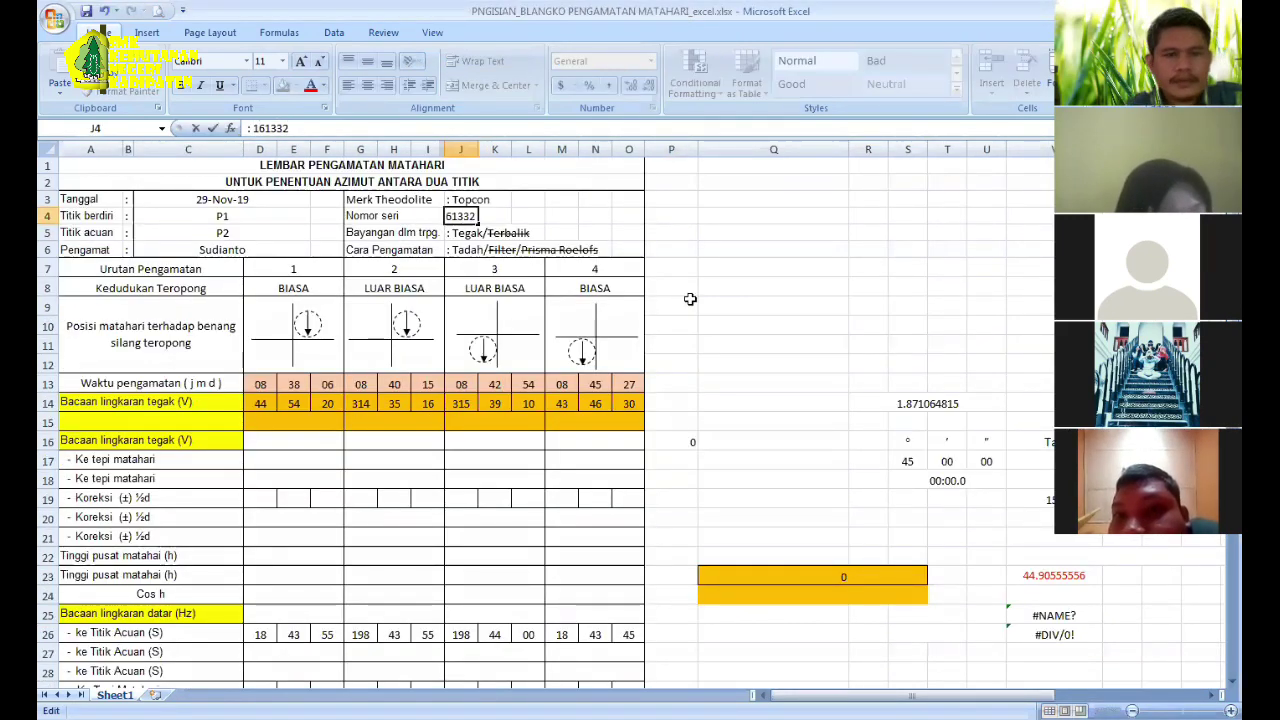
click(780, 307)
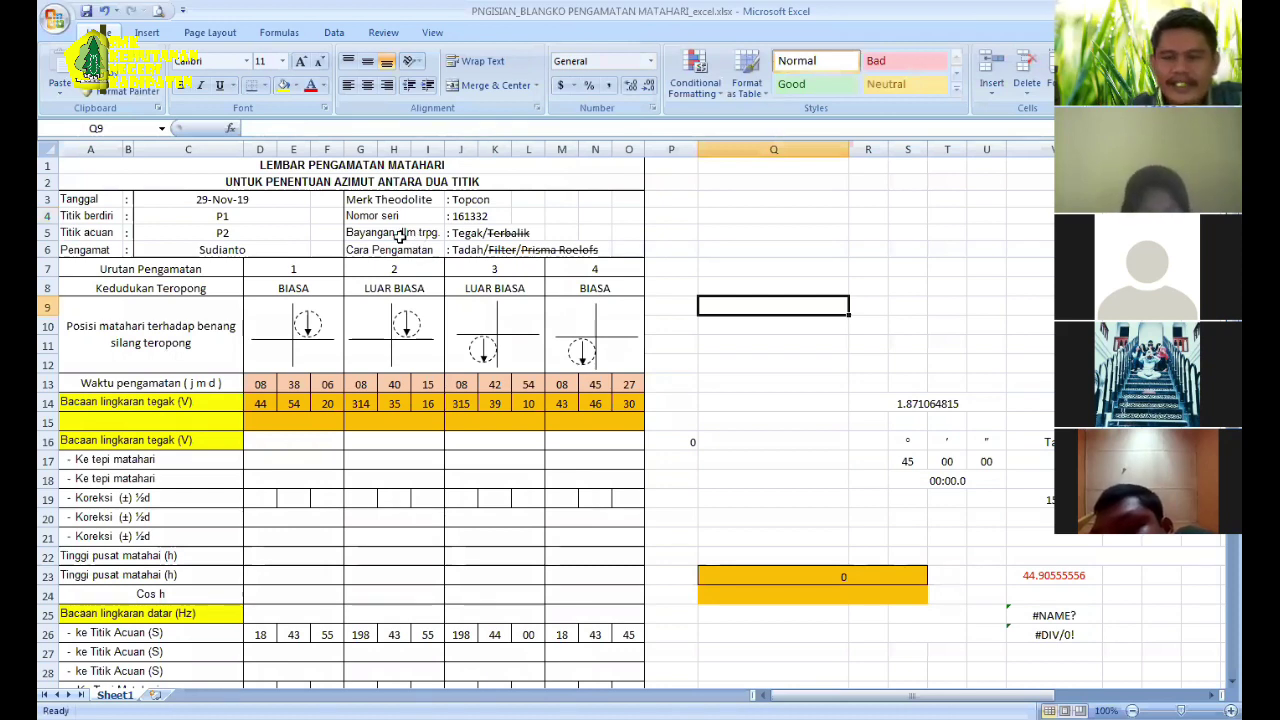
Step: Review the header's telescope image orientation and observation method entries, including their struck-out options
click(399, 235)
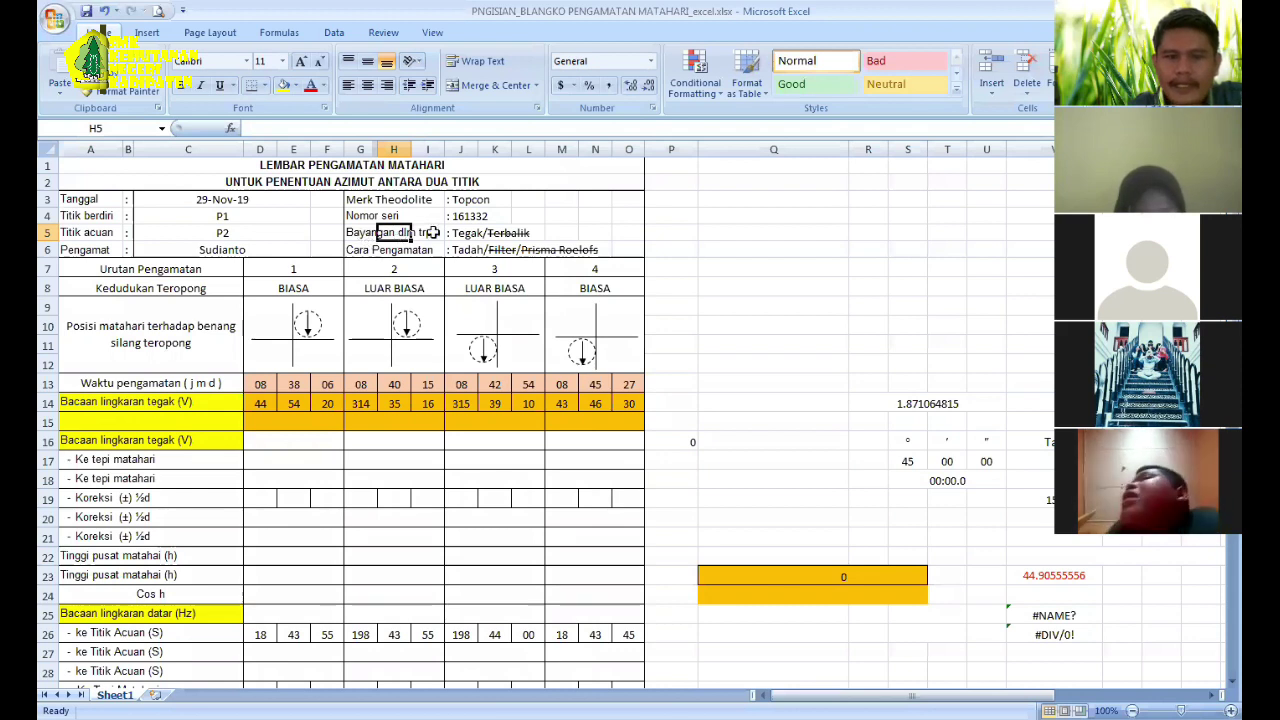
key(Left)
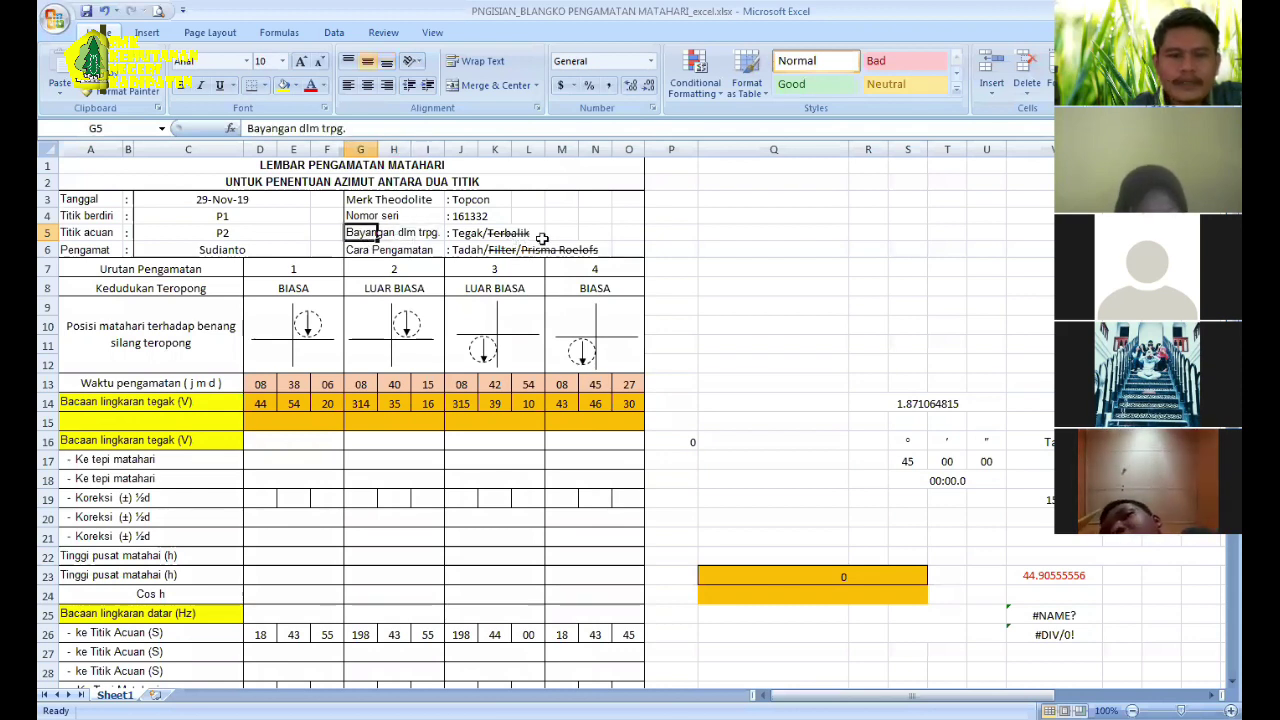
click(357, 250)
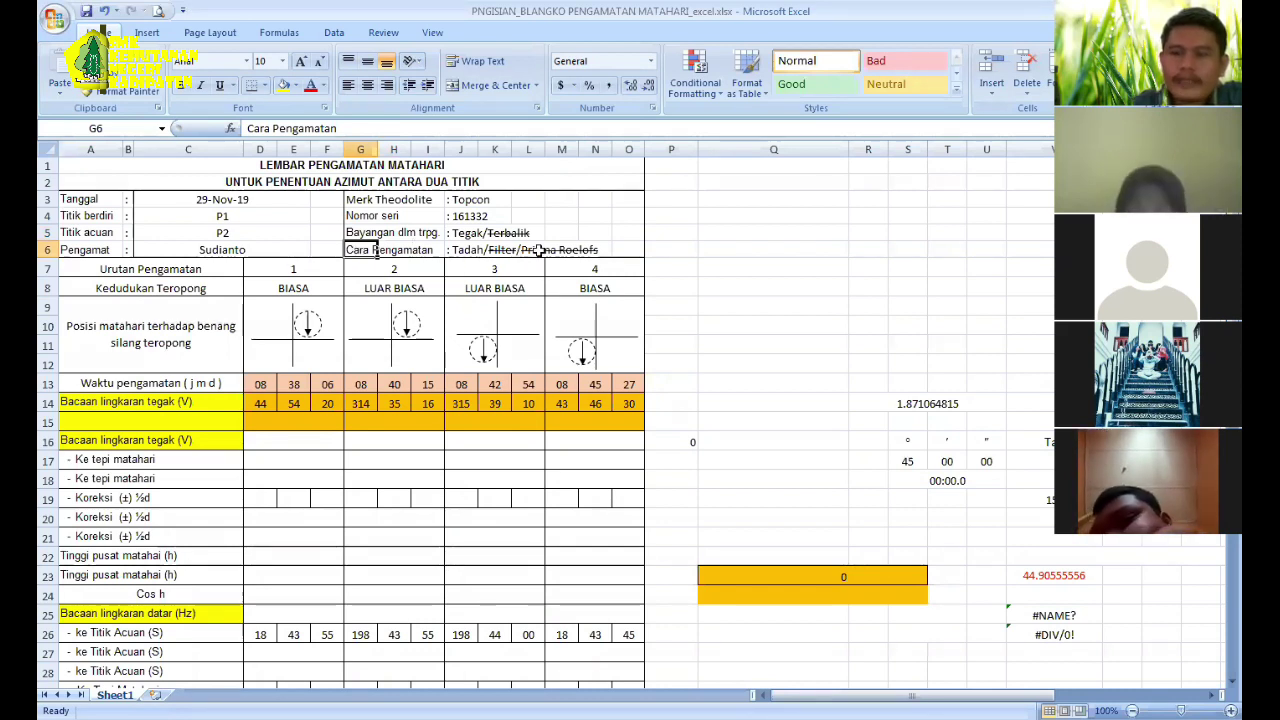
click(745, 308)
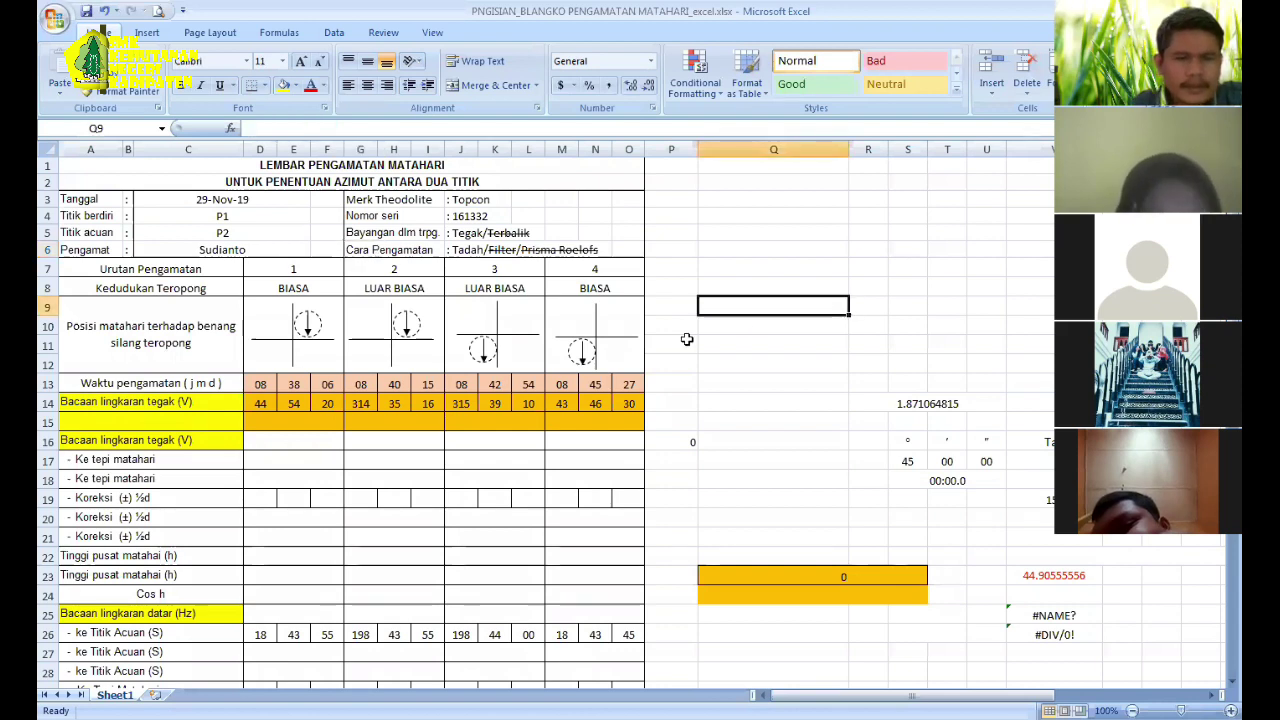
Step: Examine the hour, minute and second cells of the observation times in row 13 for the first two observations
click(100, 383)
click(252, 383)
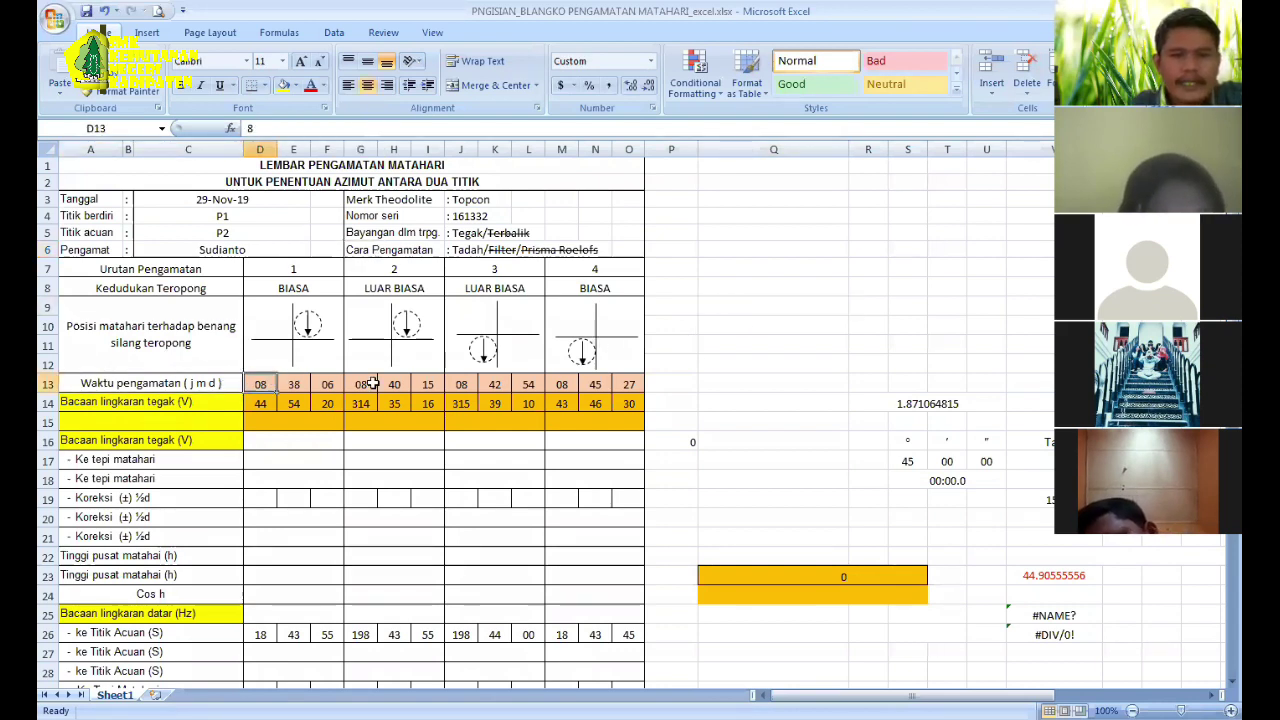
key(Right)
key(Right)
key(Right)
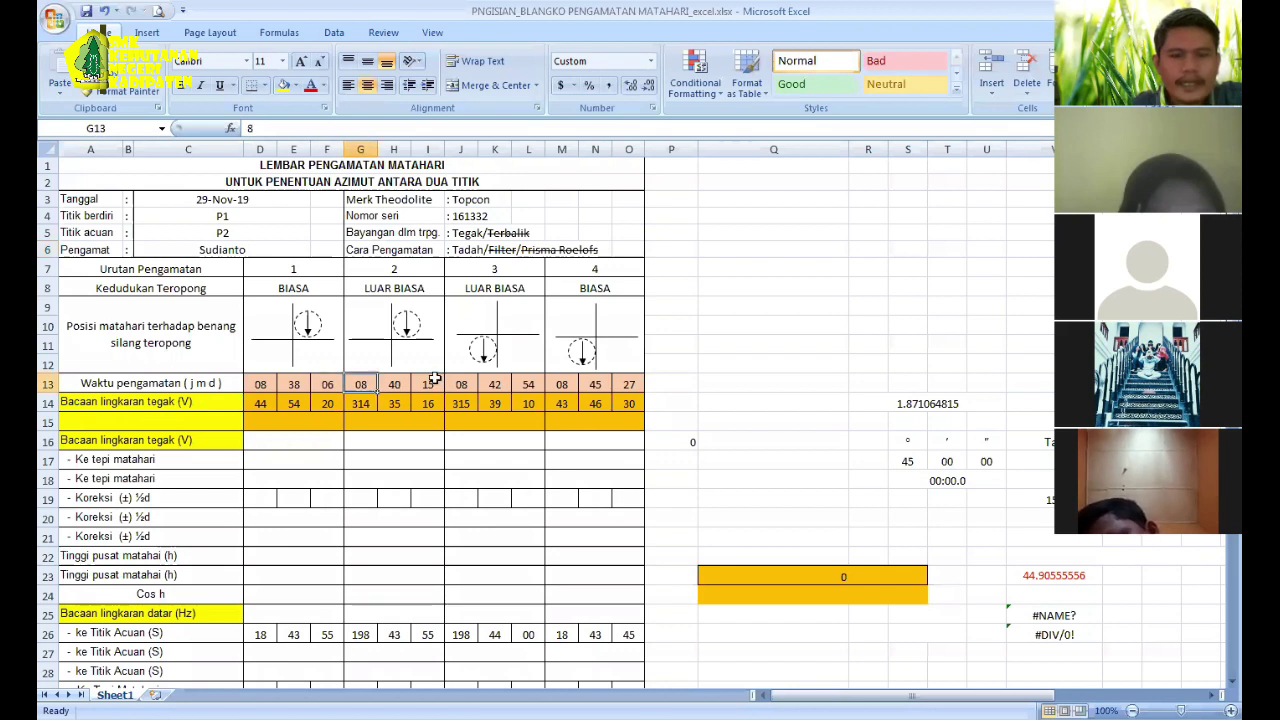
click(435, 381)
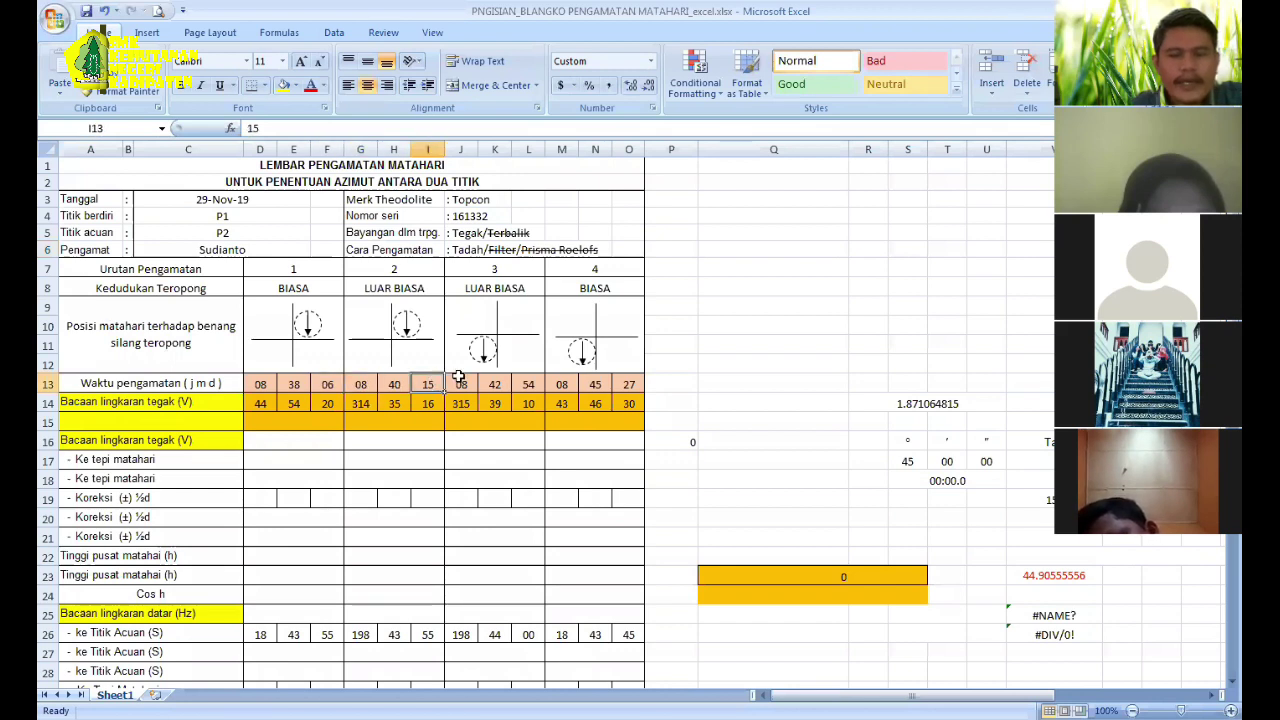
click(266, 383)
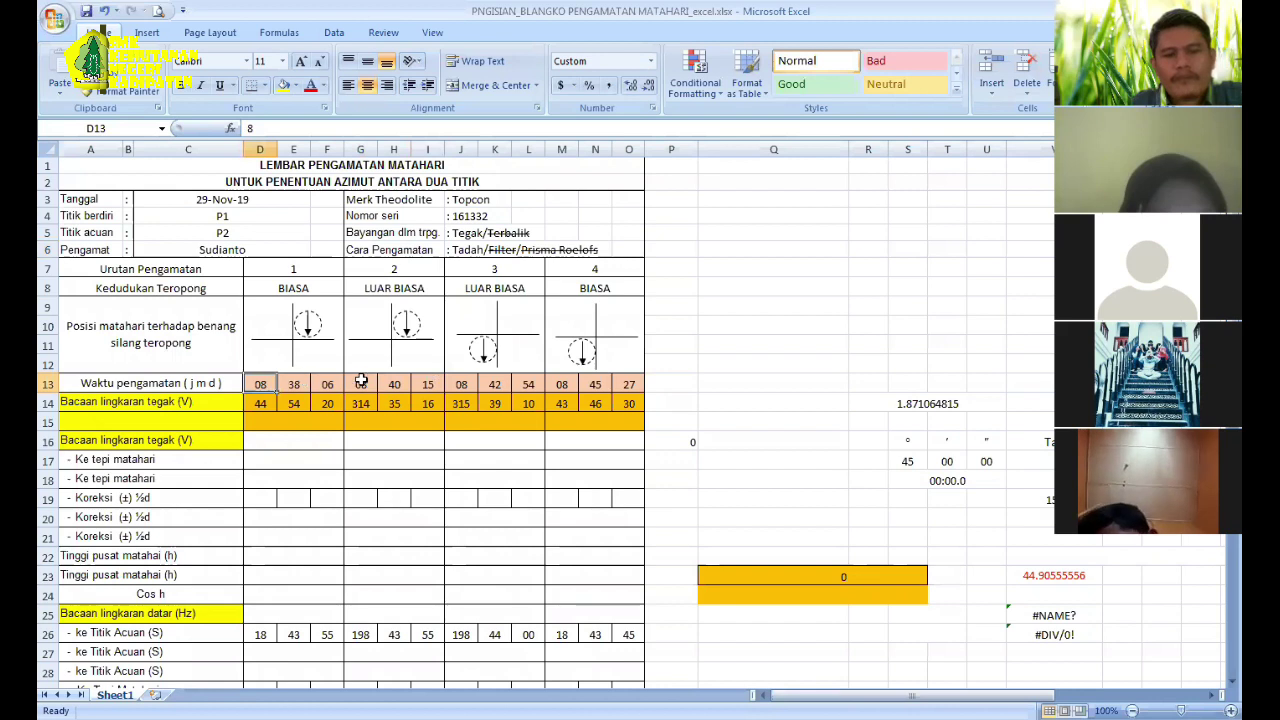
key(Right)
key(Right)
key(Right)
key(Right)
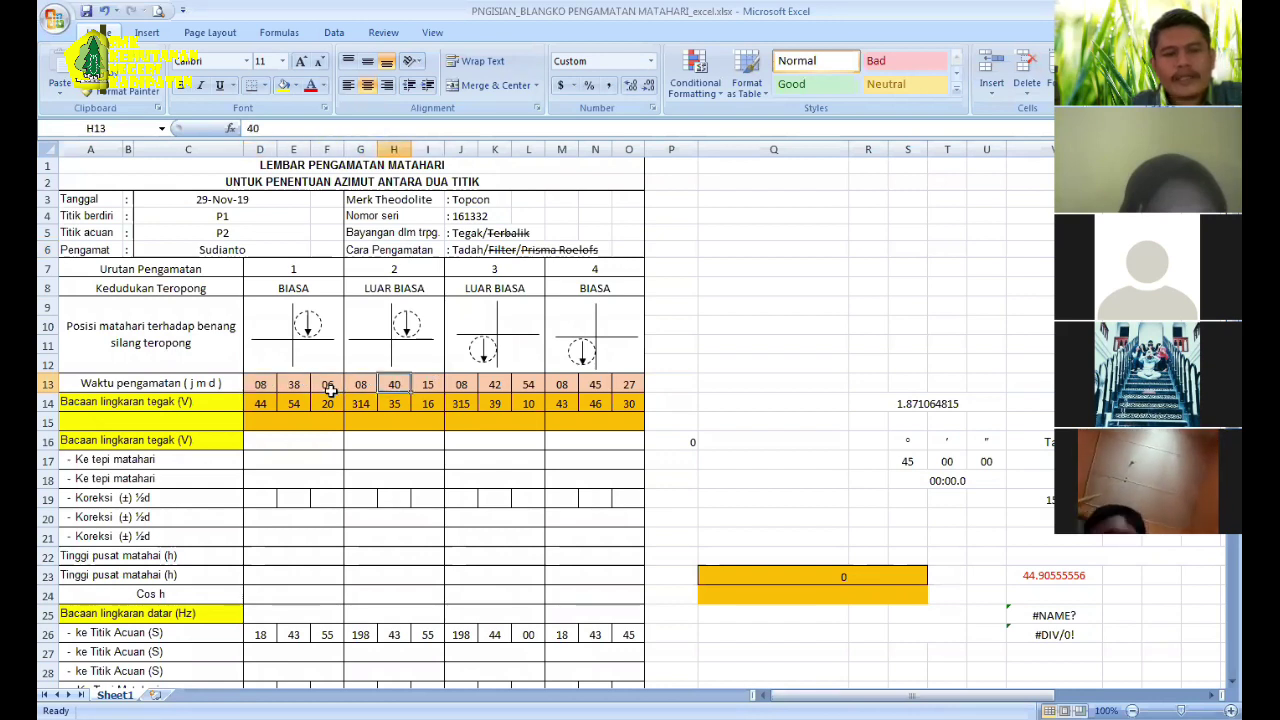
Step: Compare the first observation's time in row 13 with its degree-minute-second vertical circle reading in row 14
click(265, 389)
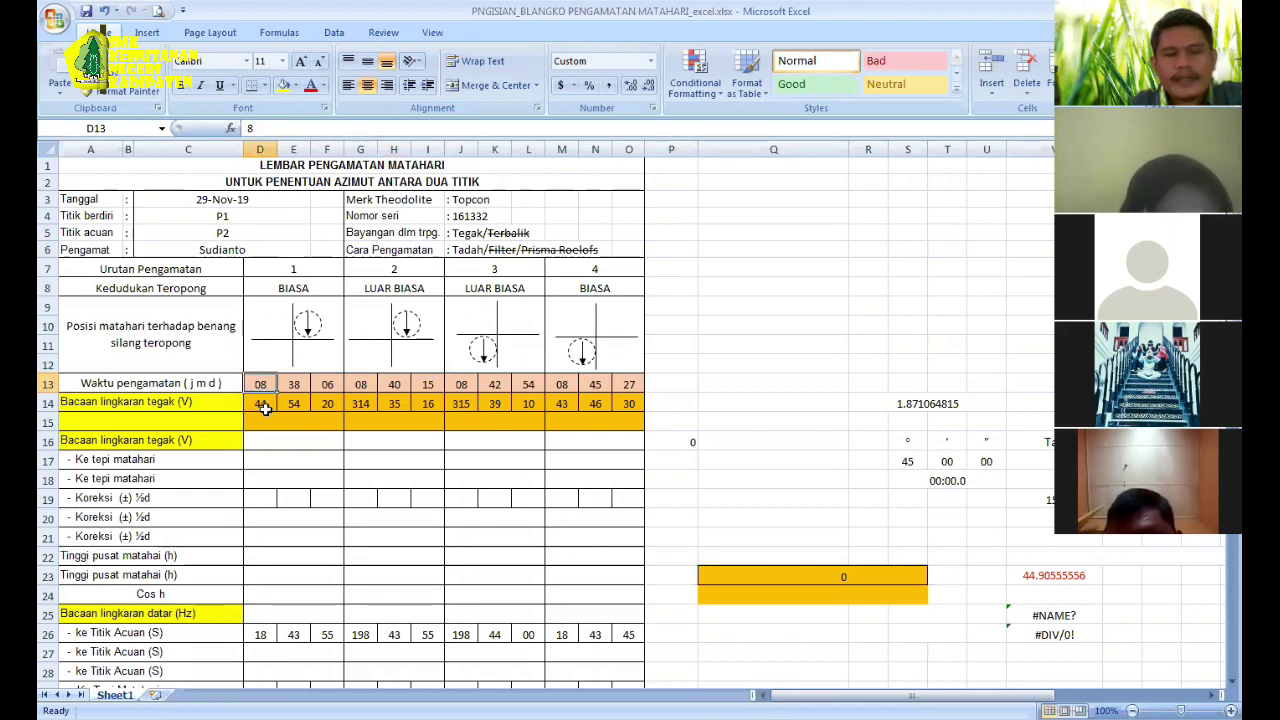
click(265, 410)
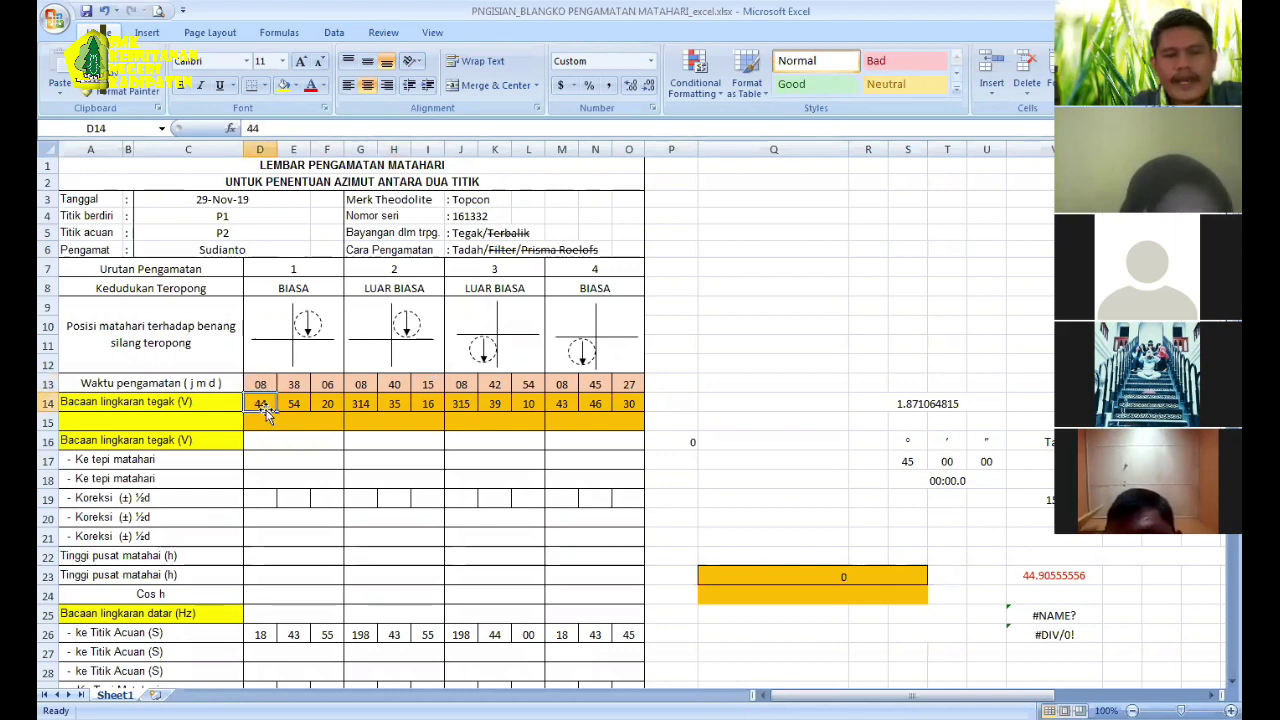
click(327, 402)
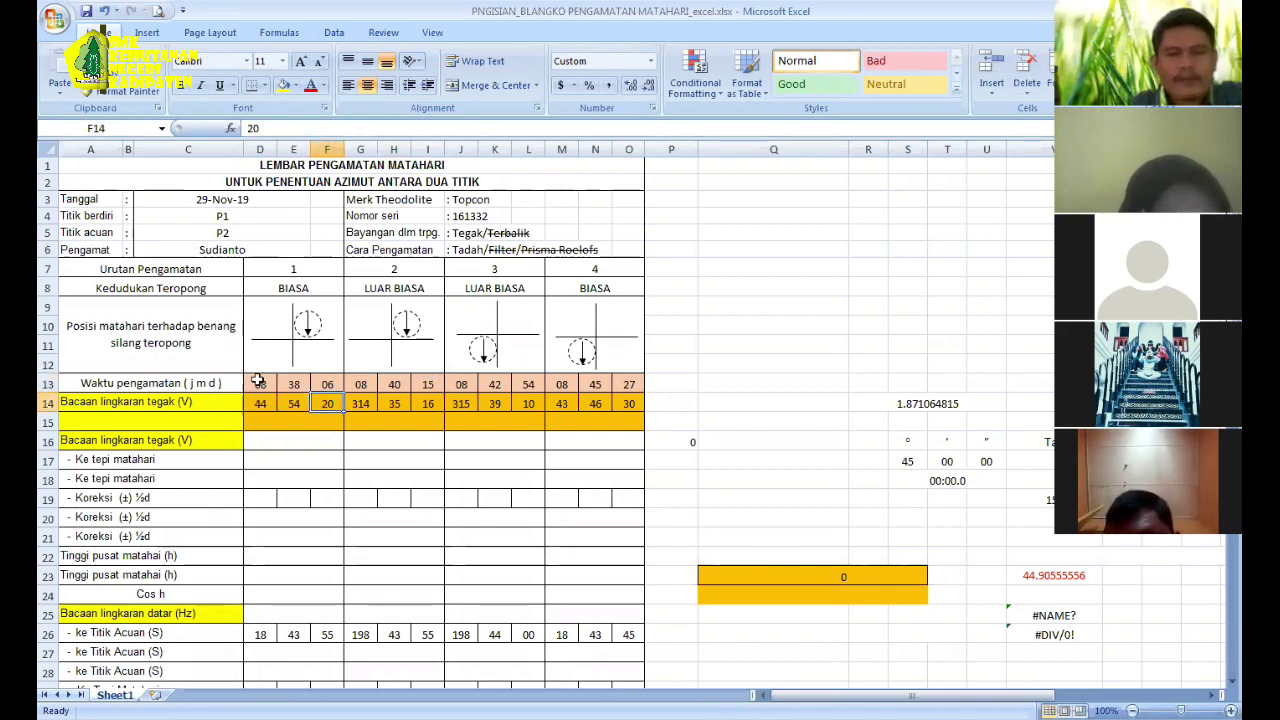
click(293, 383)
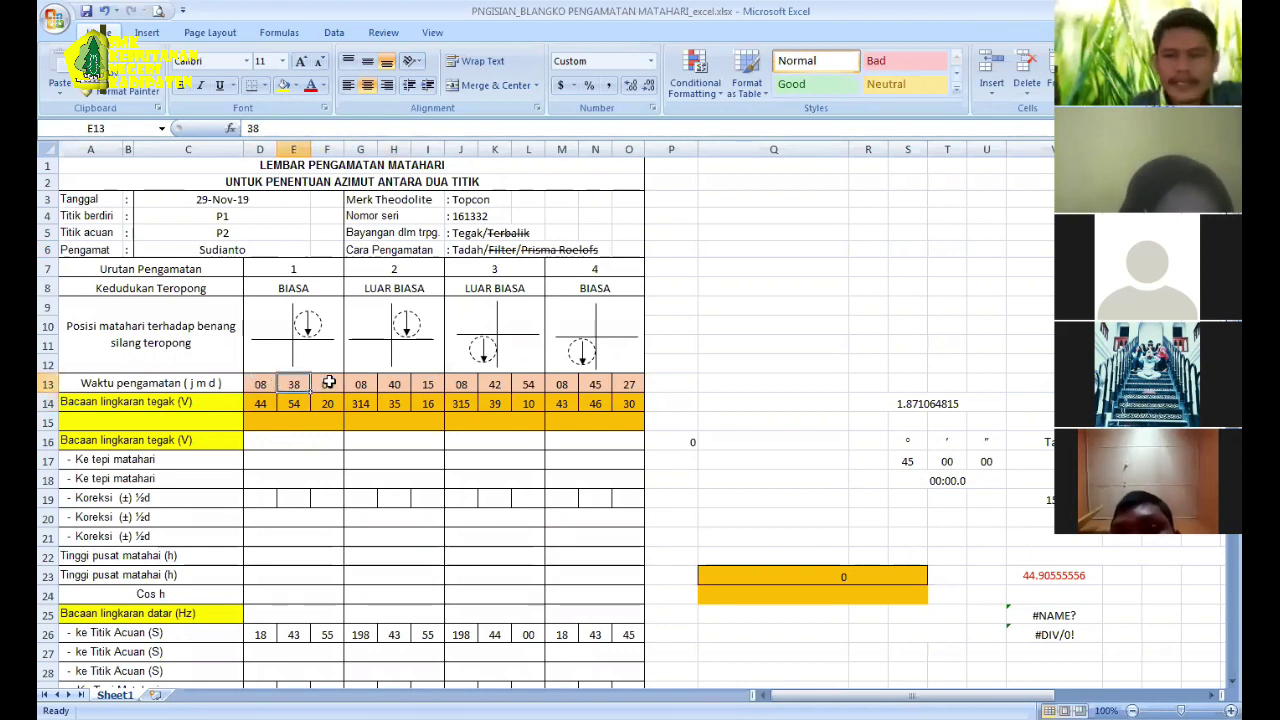
click(328, 382)
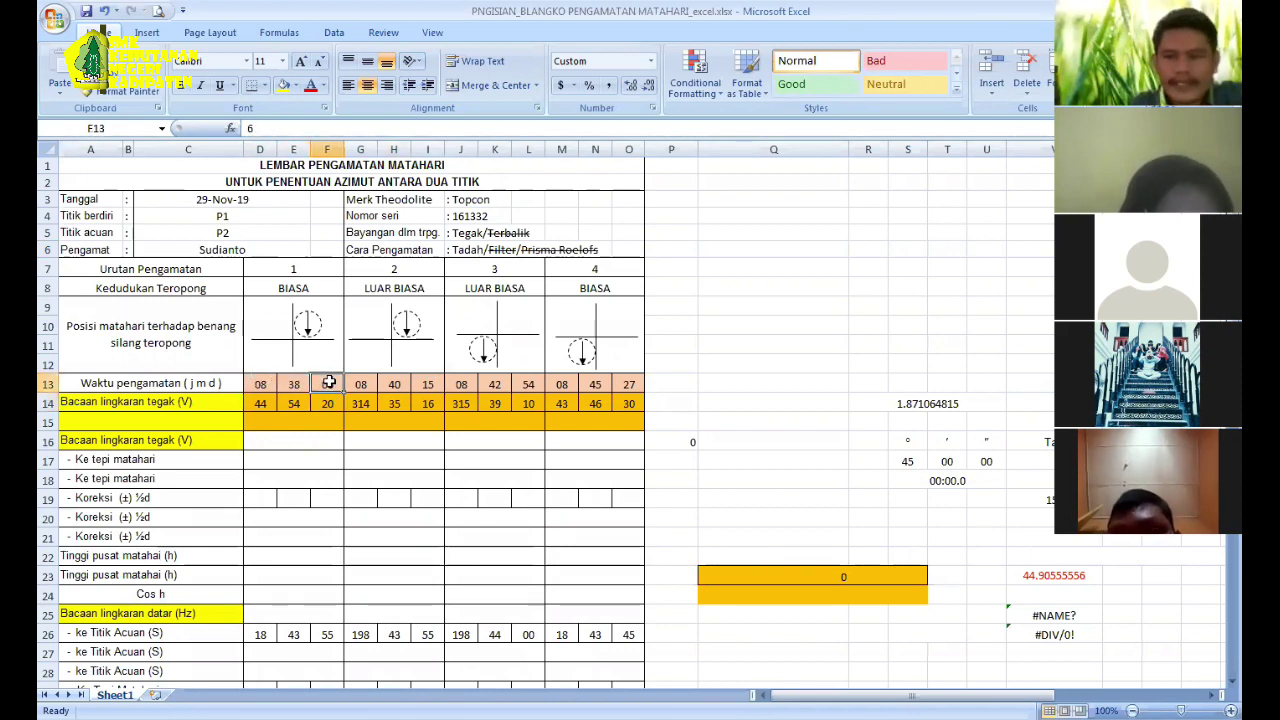
click(203, 402)
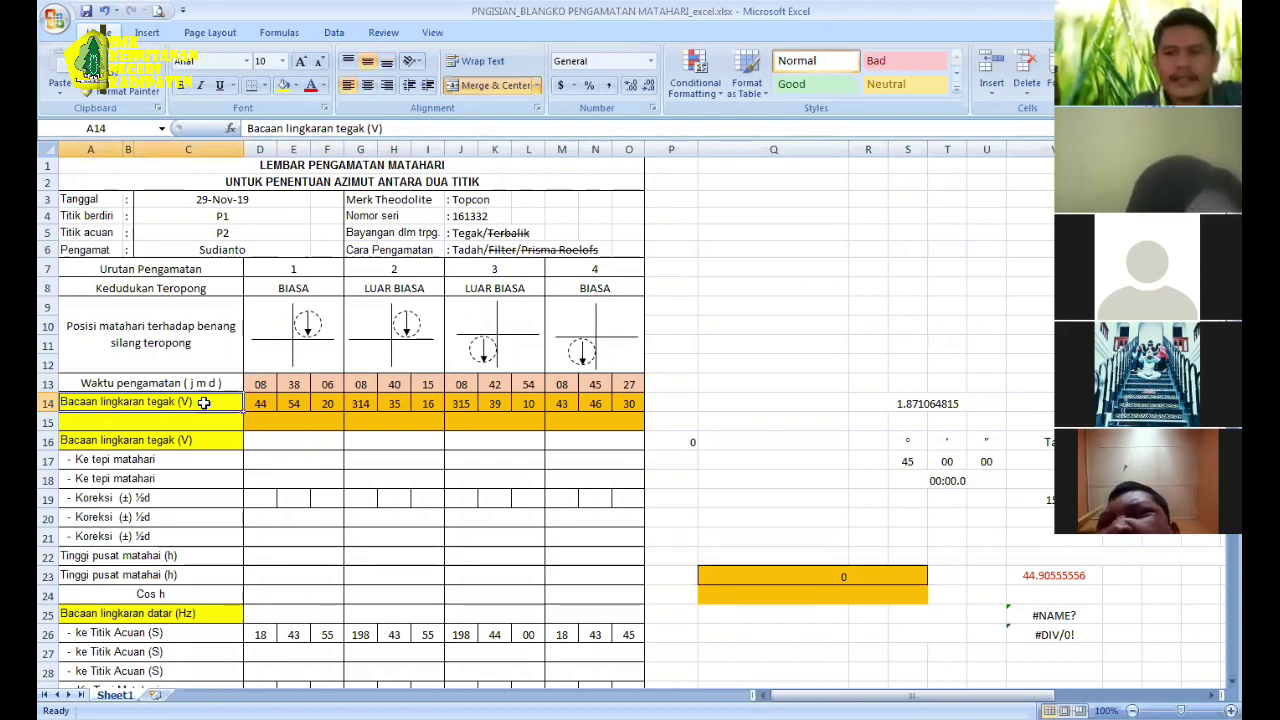
Step: Insert a blank row 14 between the observation times and the first vertical circle reading row
click(290, 404)
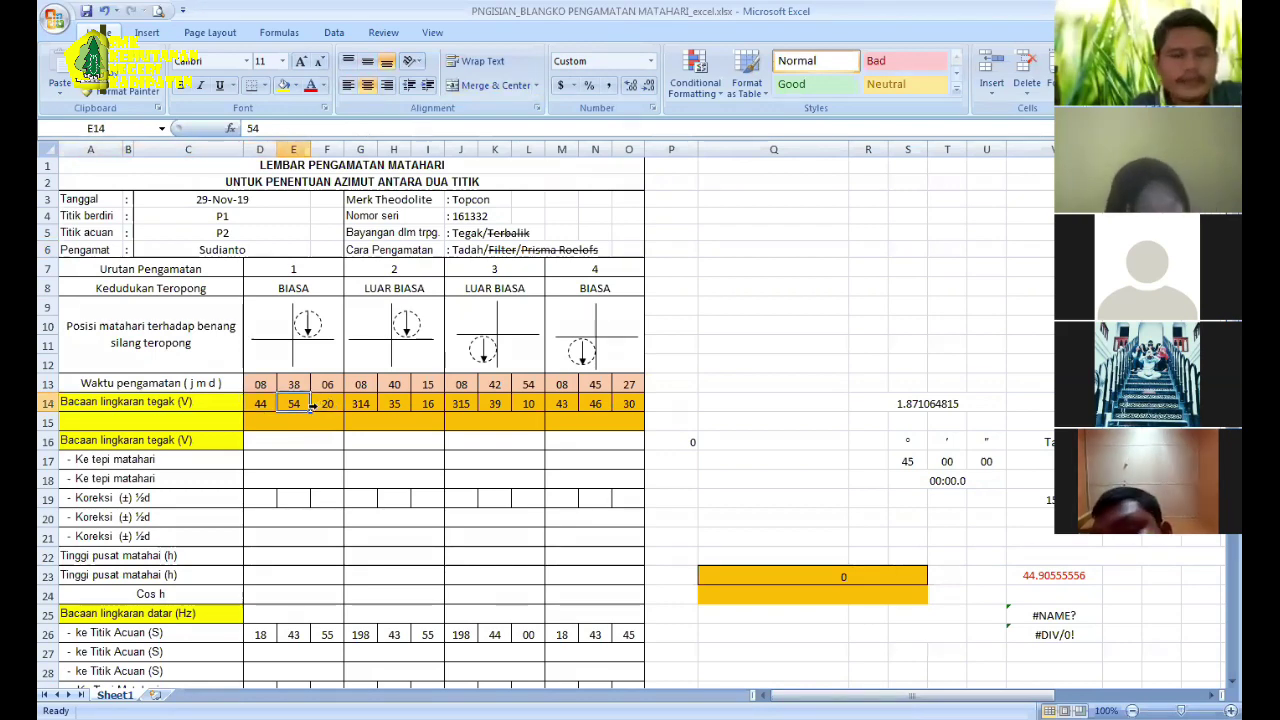
click(48, 402)
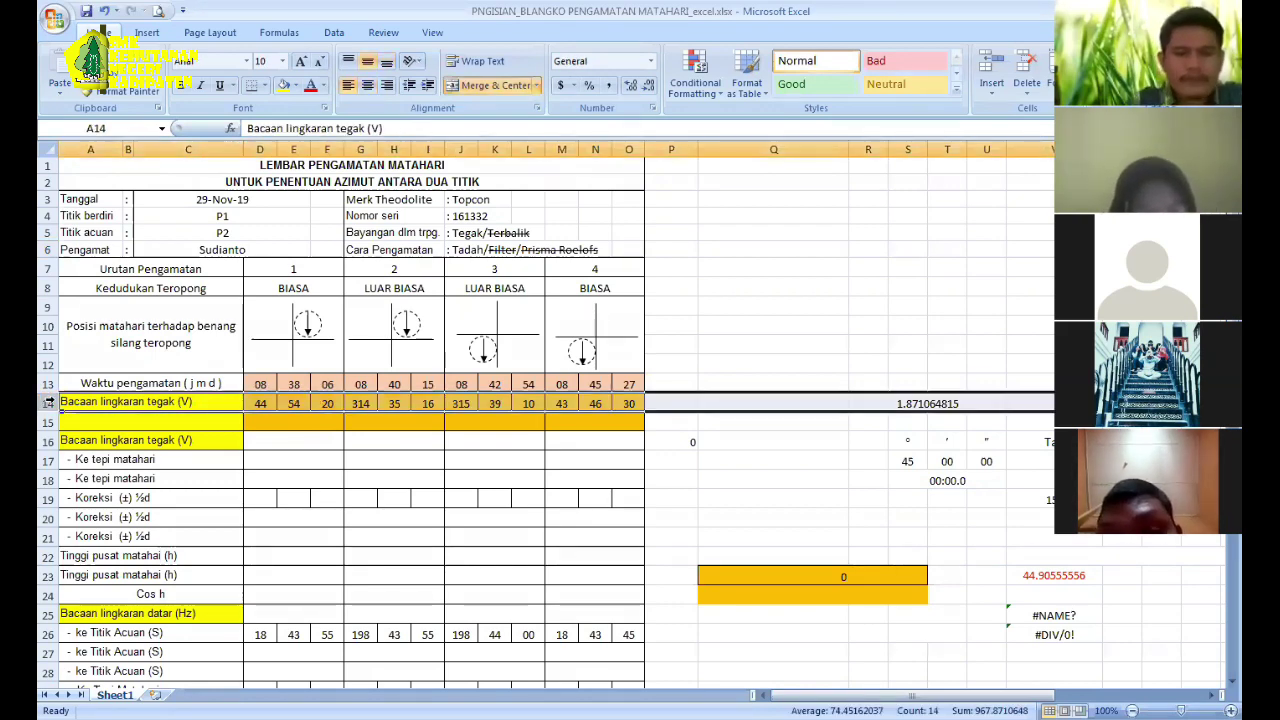
key(ctrl+shift+plus)
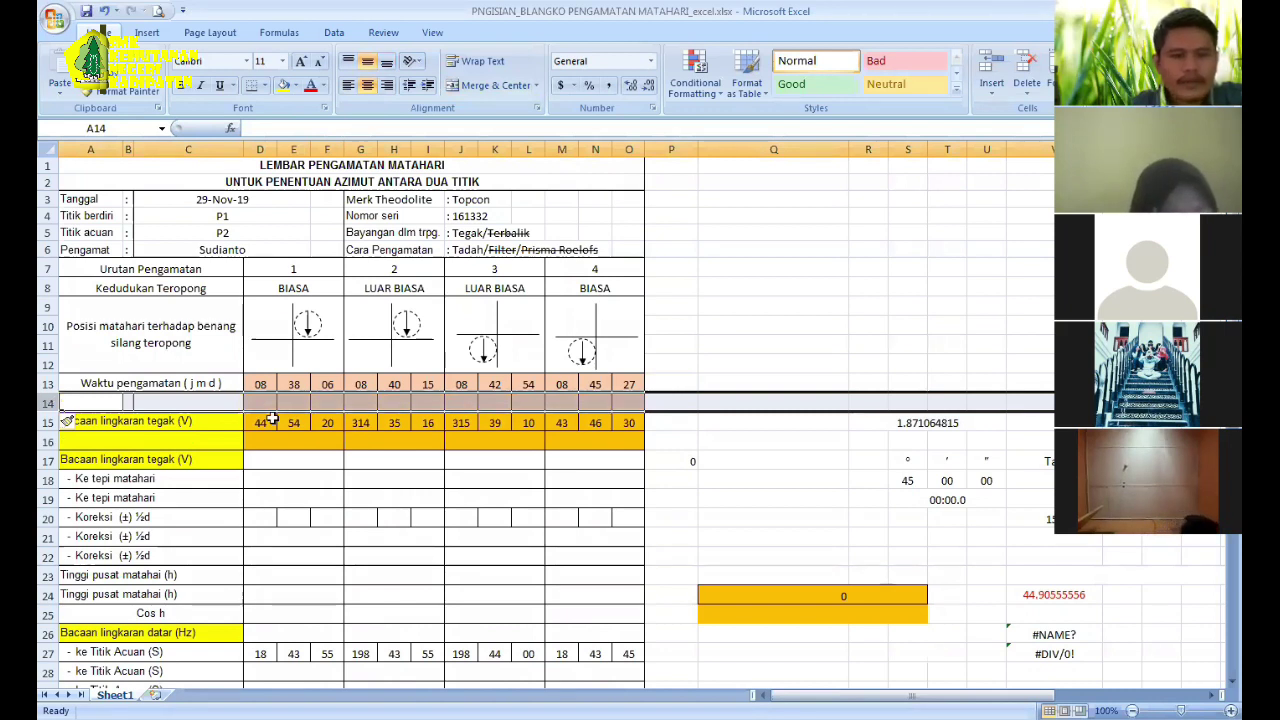
Step: Merge and center the label cells A14:C14 of the new row
drag(192, 425, 208, 406)
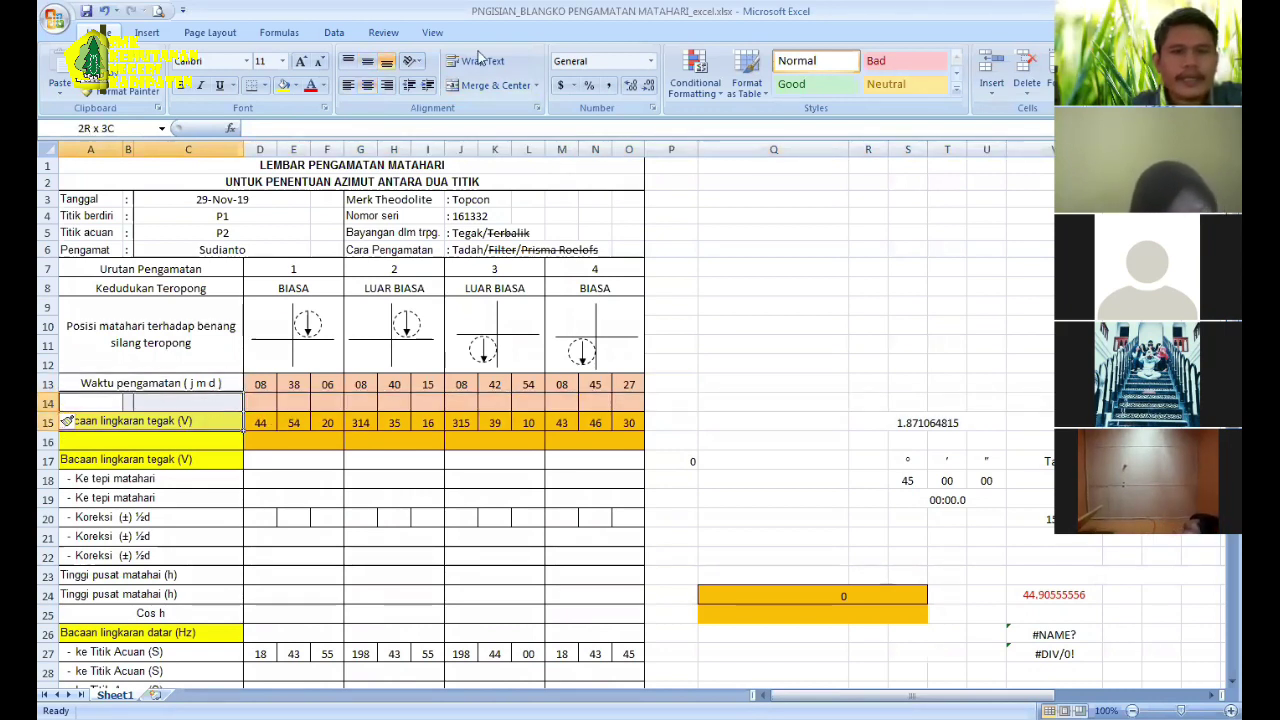
click(473, 87)
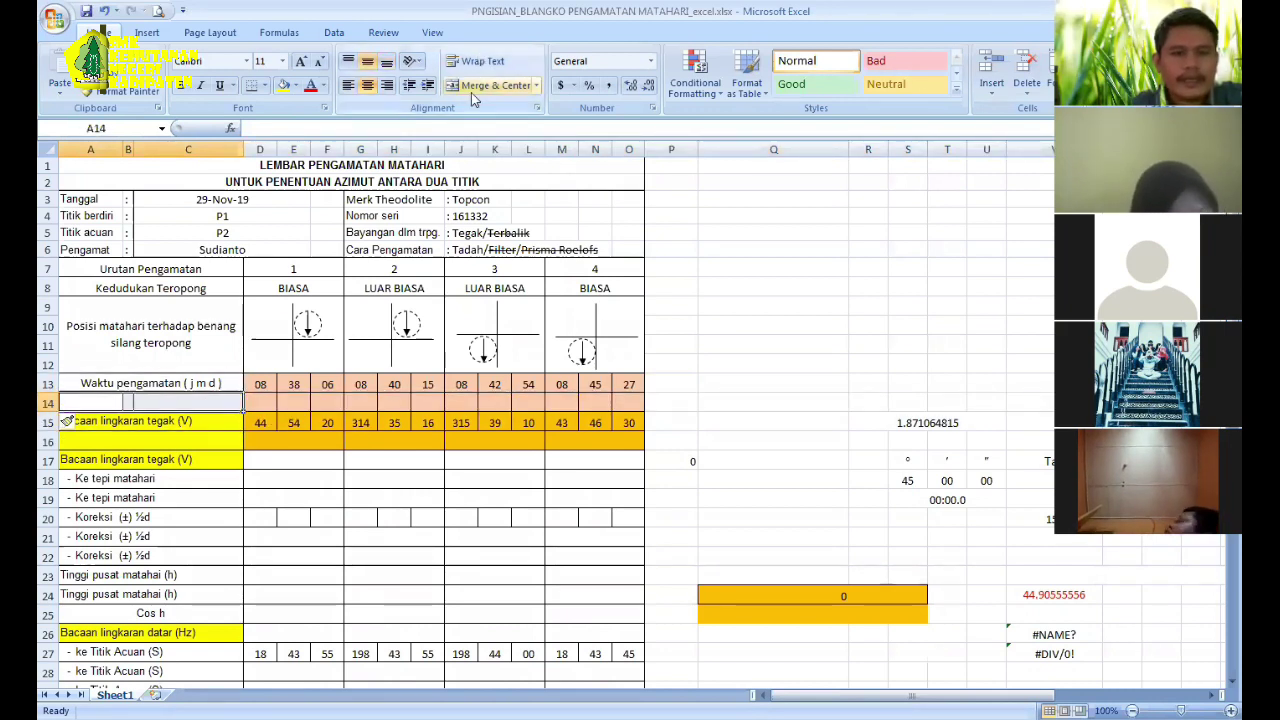
click(779, 322)
Step: Merge and center each observation's three cells in row 14: D14:F14, G14:I14, J14:L14 and M14:O14
drag(276, 399, 332, 401)
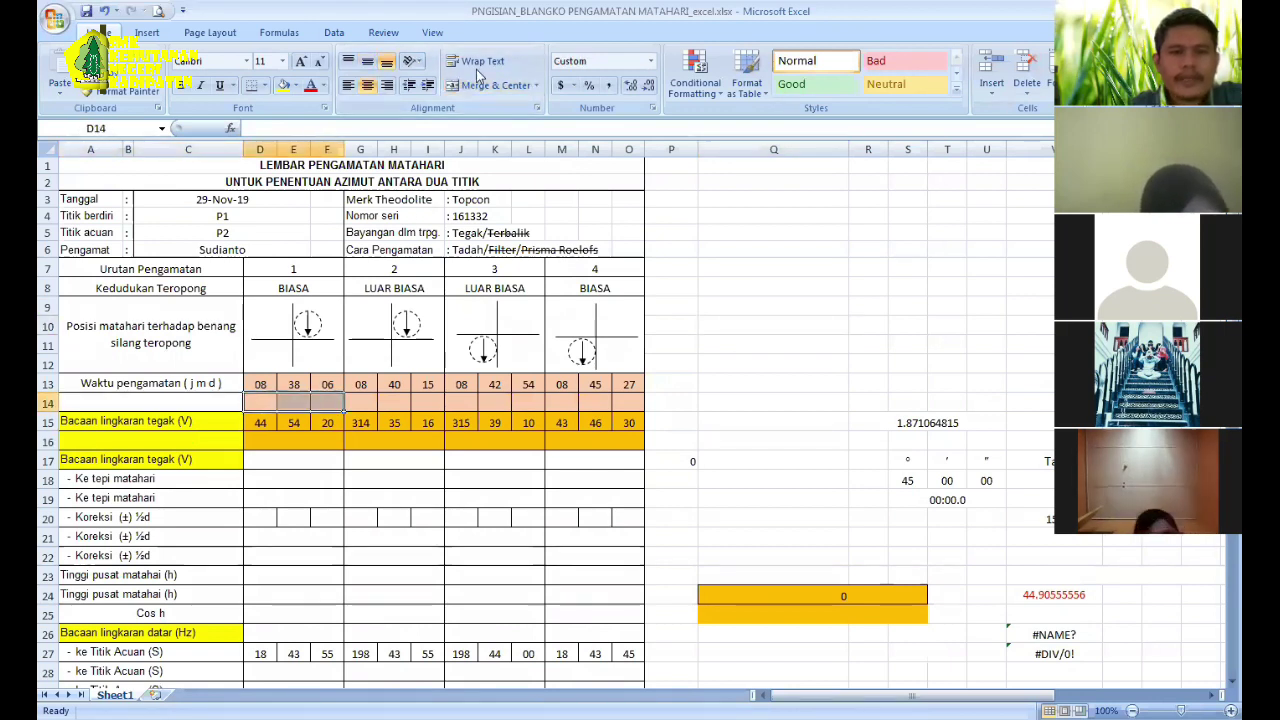
click(488, 85)
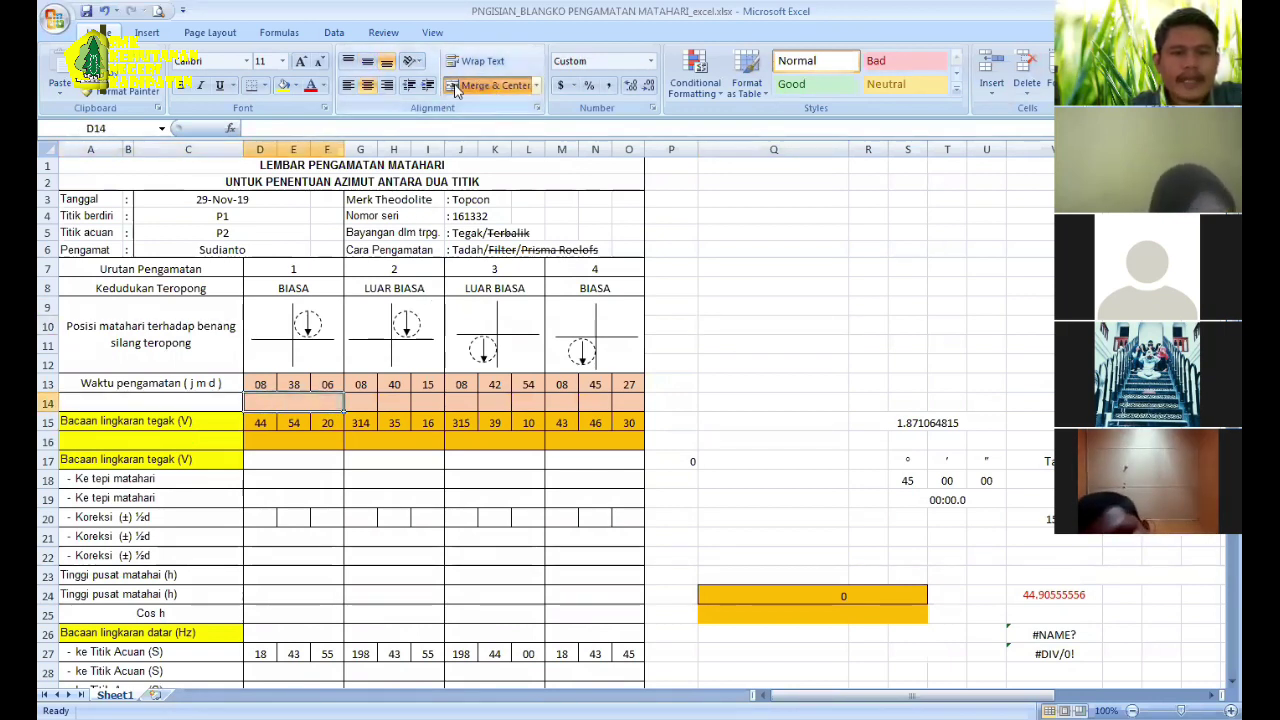
drag(357, 401, 620, 400)
click(507, 85)
click(501, 85)
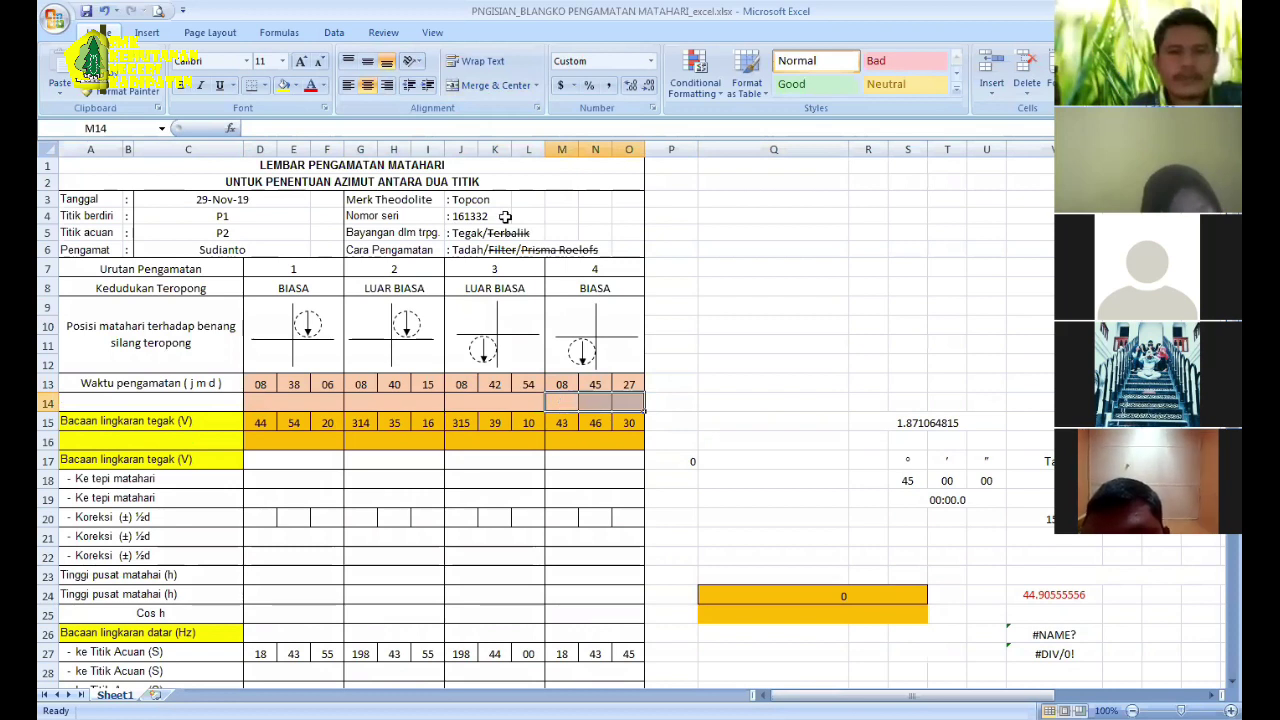
click(491, 87)
click(850, 340)
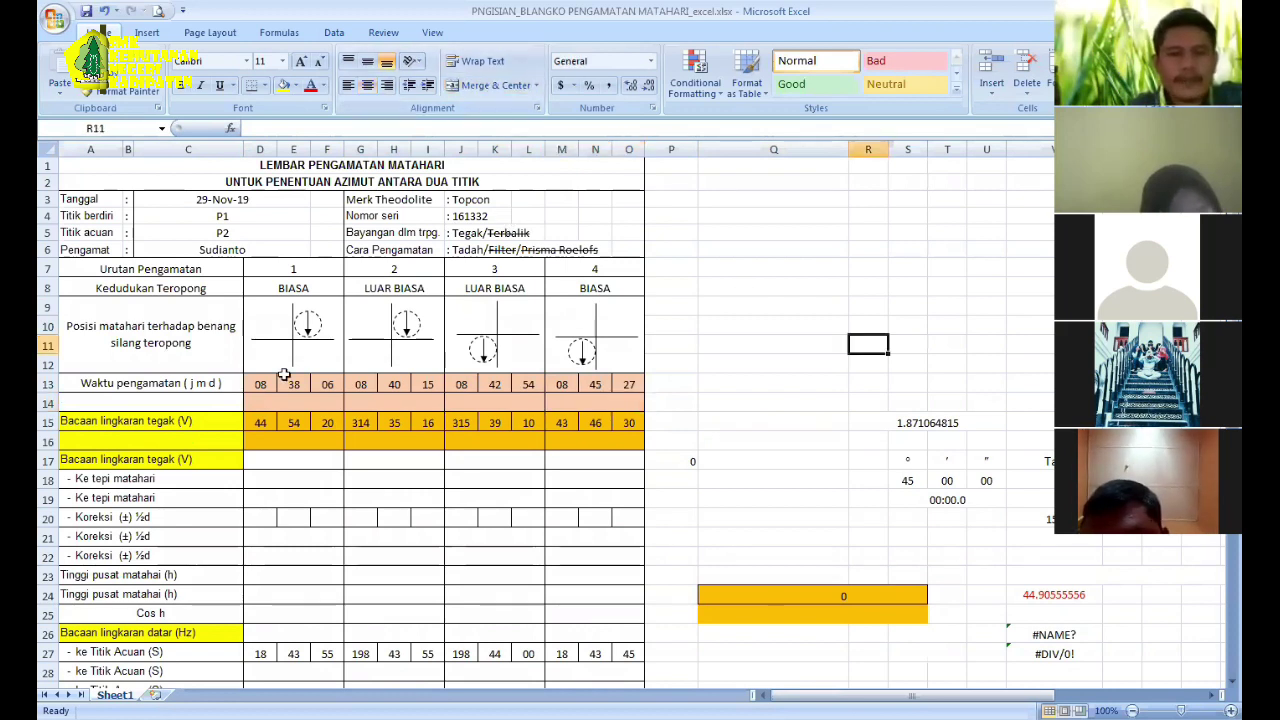
Step: Convert the first observation time to decimal hours in D14 with the formula =D13+E13/60+F13/3600
click(294, 402)
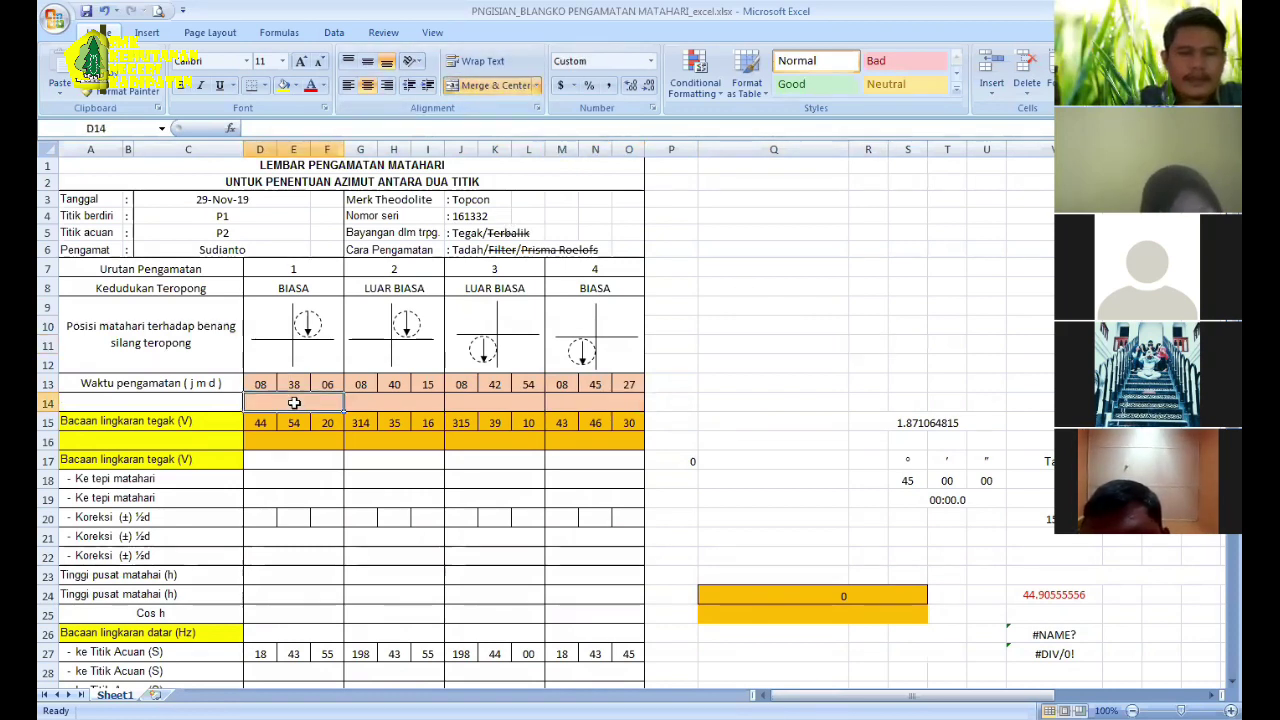
text(=)
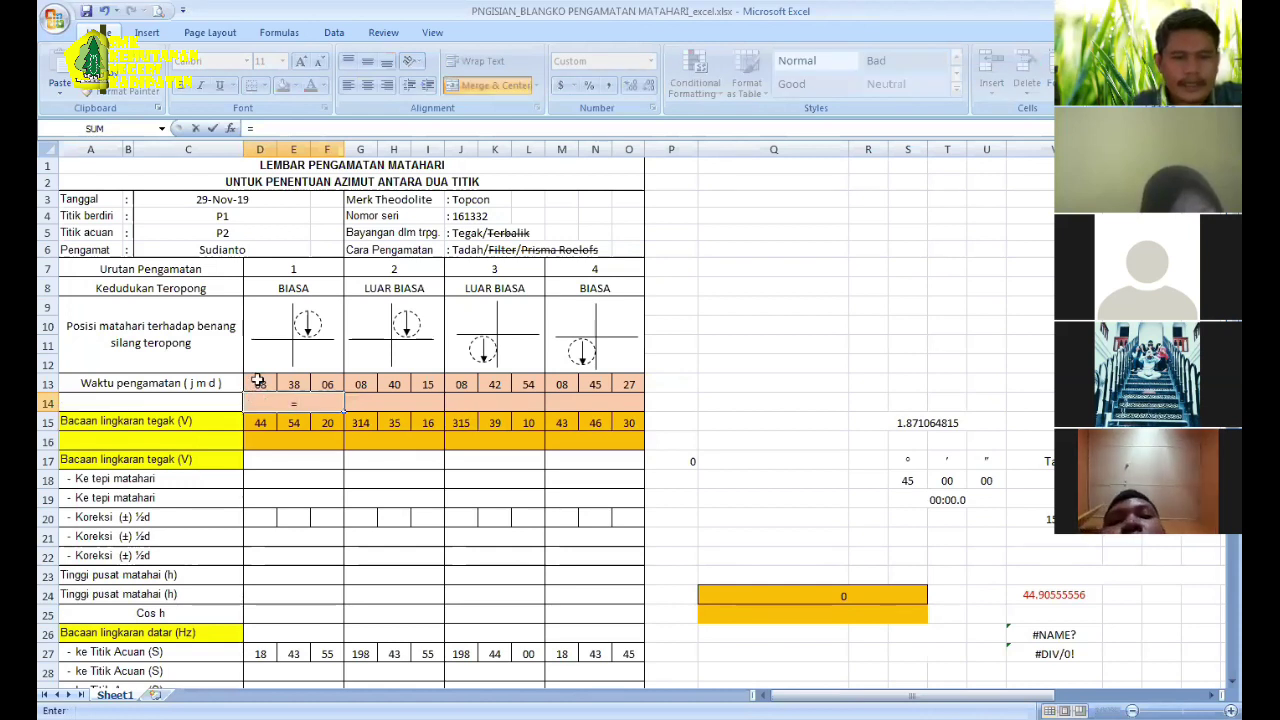
click(258, 381)
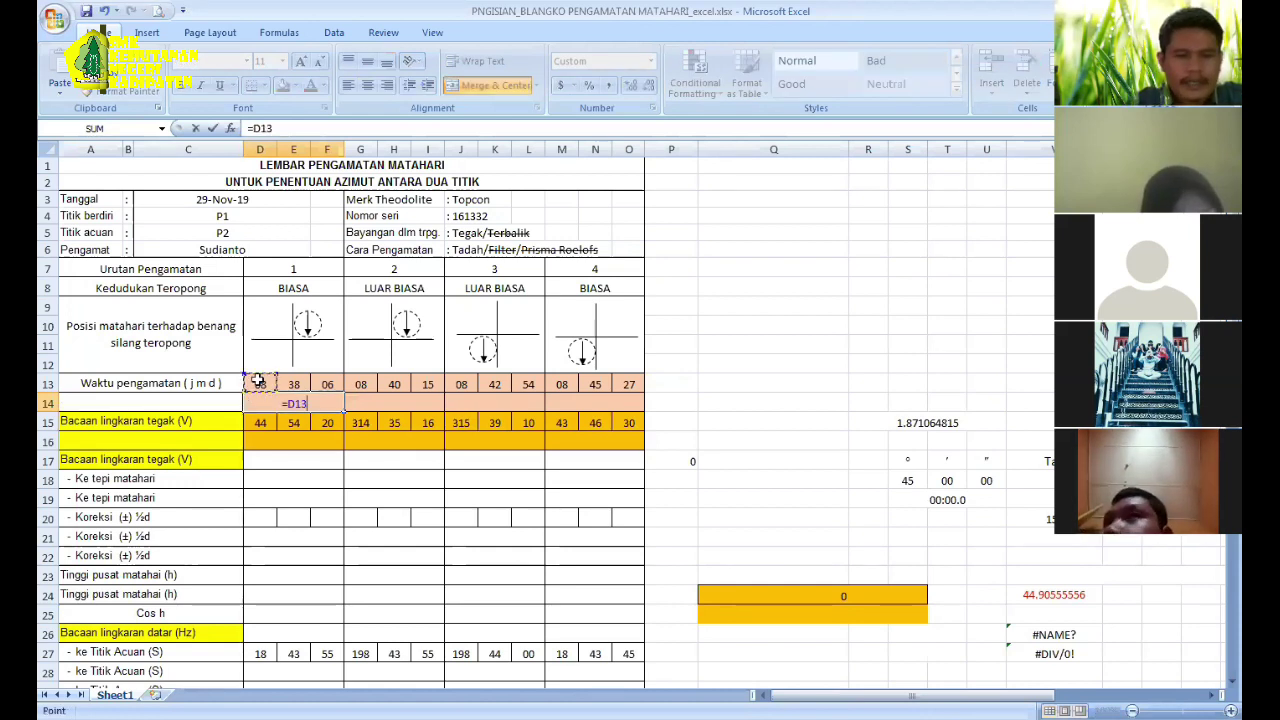
text(+)
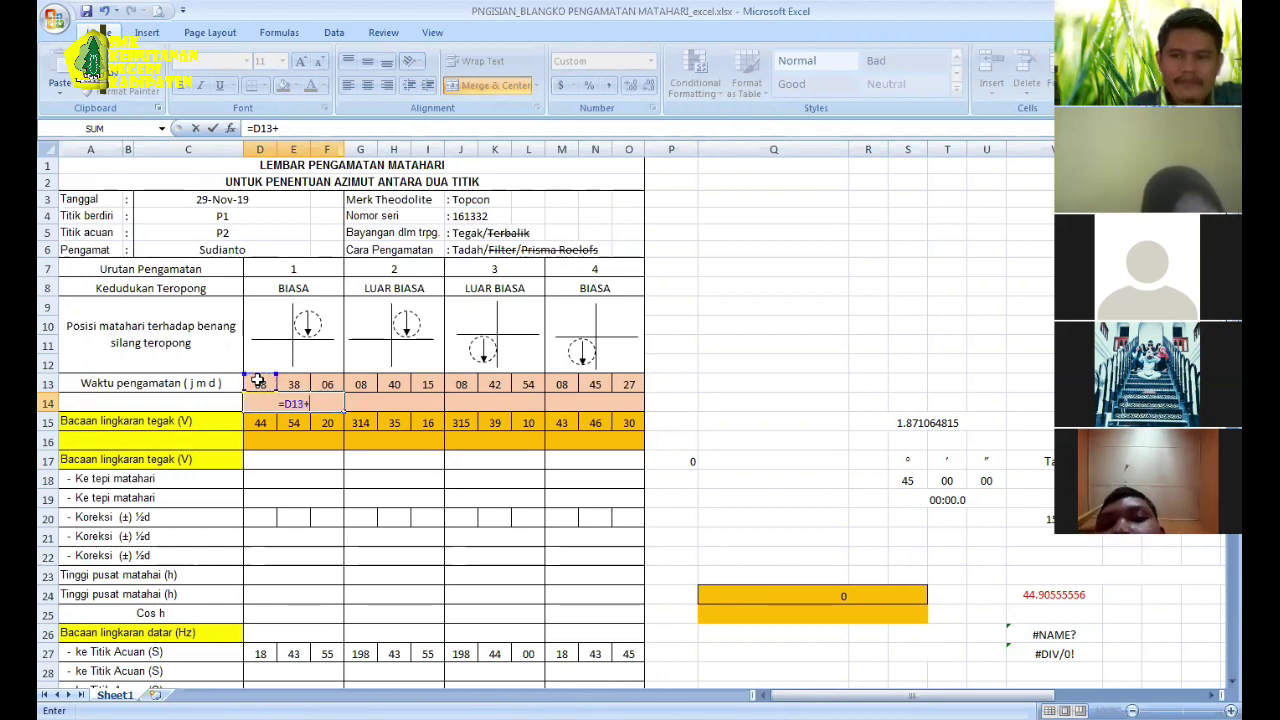
click(294, 387)
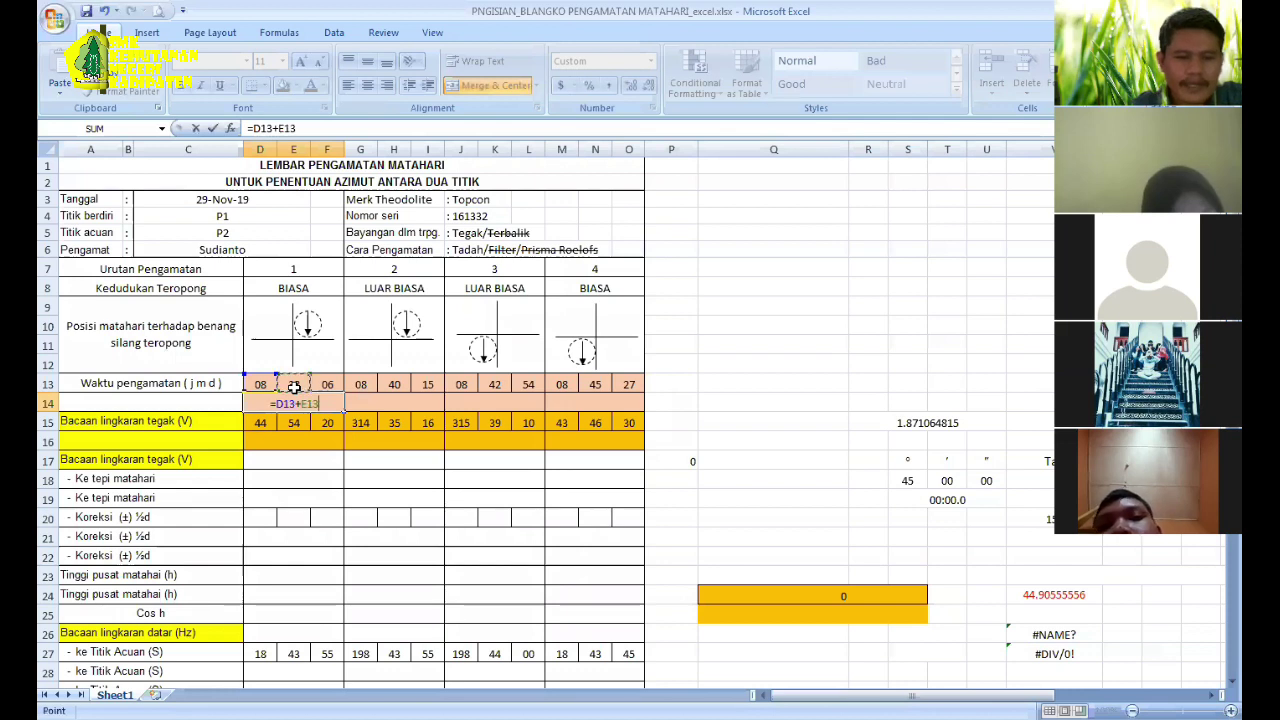
text(/6)
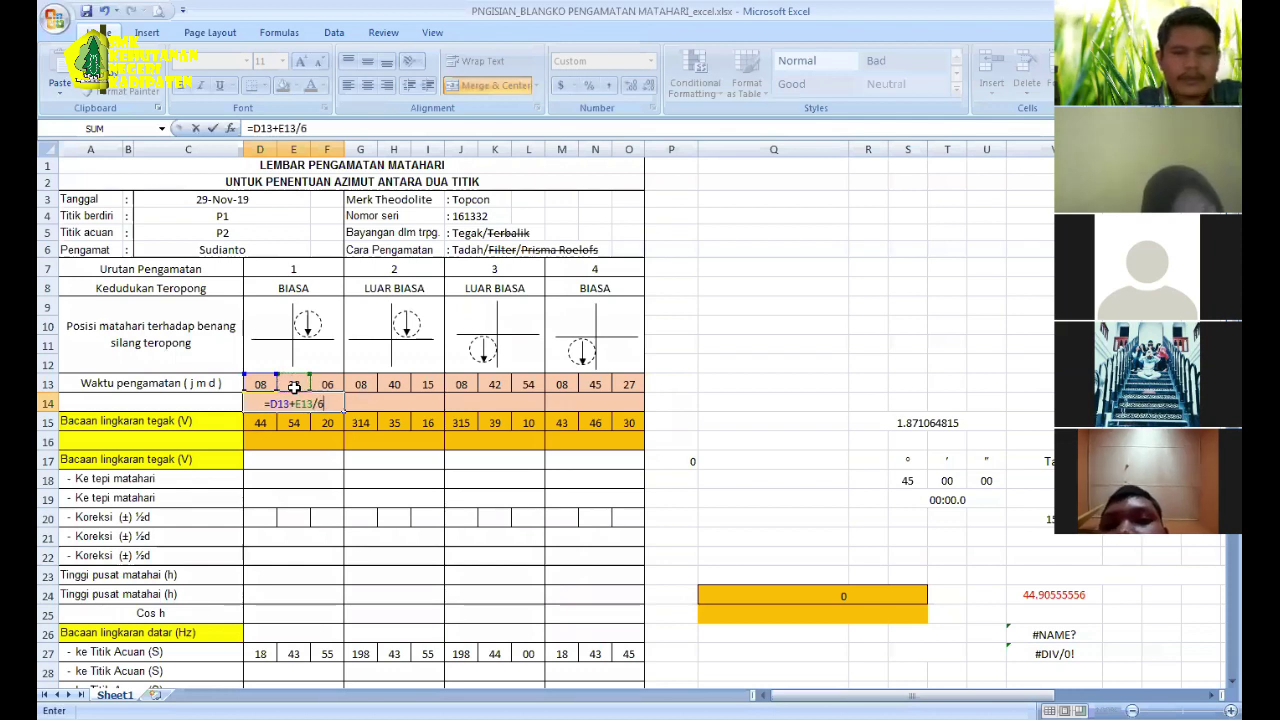
text(0+)
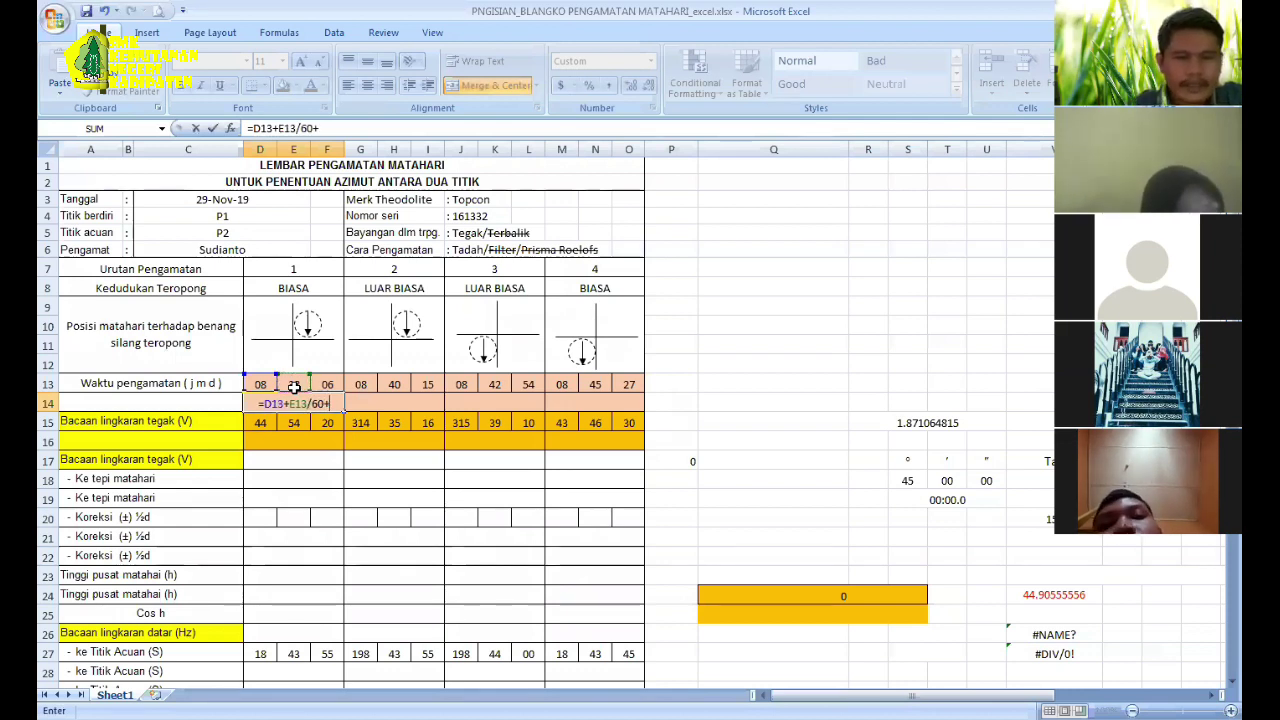
click(327, 385)
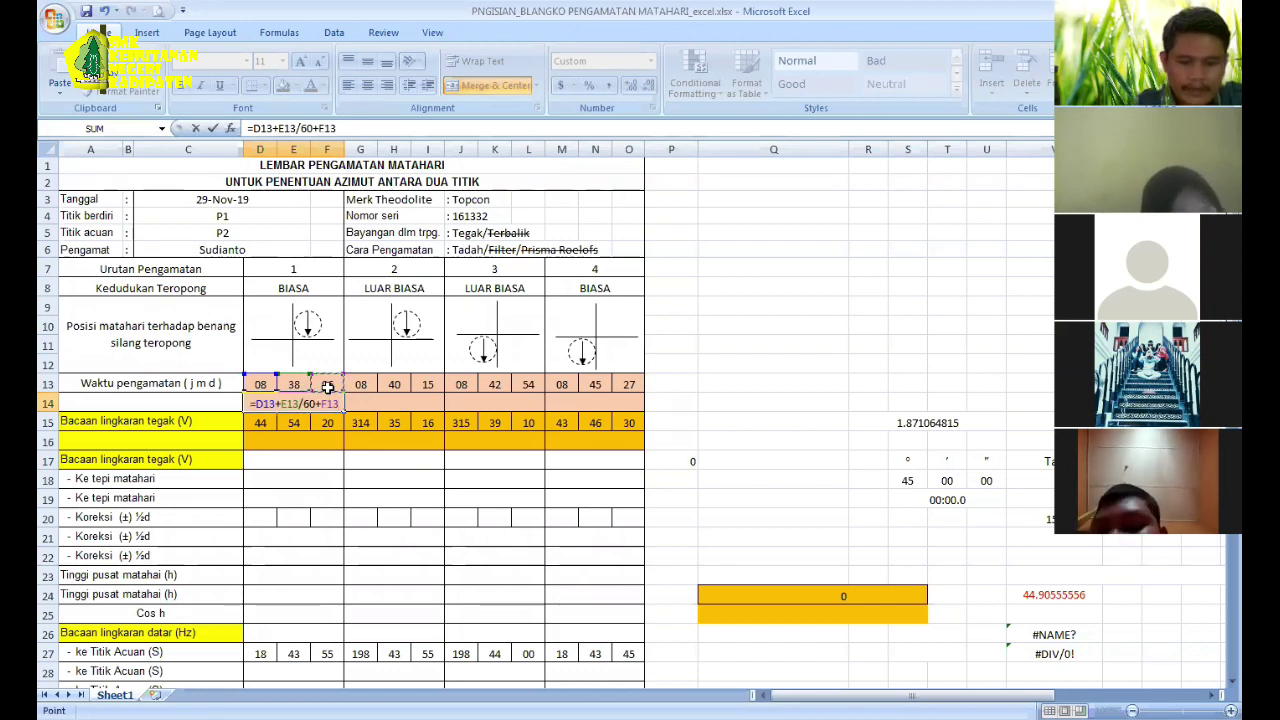
text(/3600)
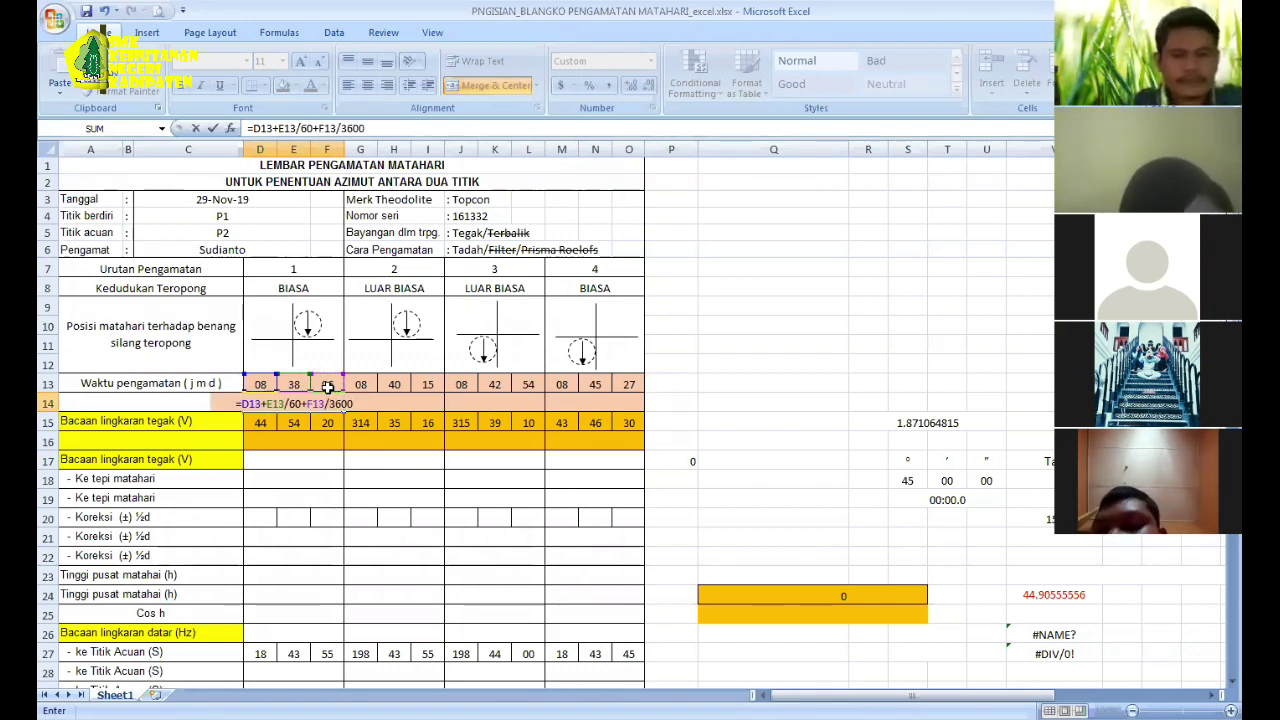
key(Return)
Step: Format the decimal time in D14 with comma style and nine decimal places
click(310, 403)
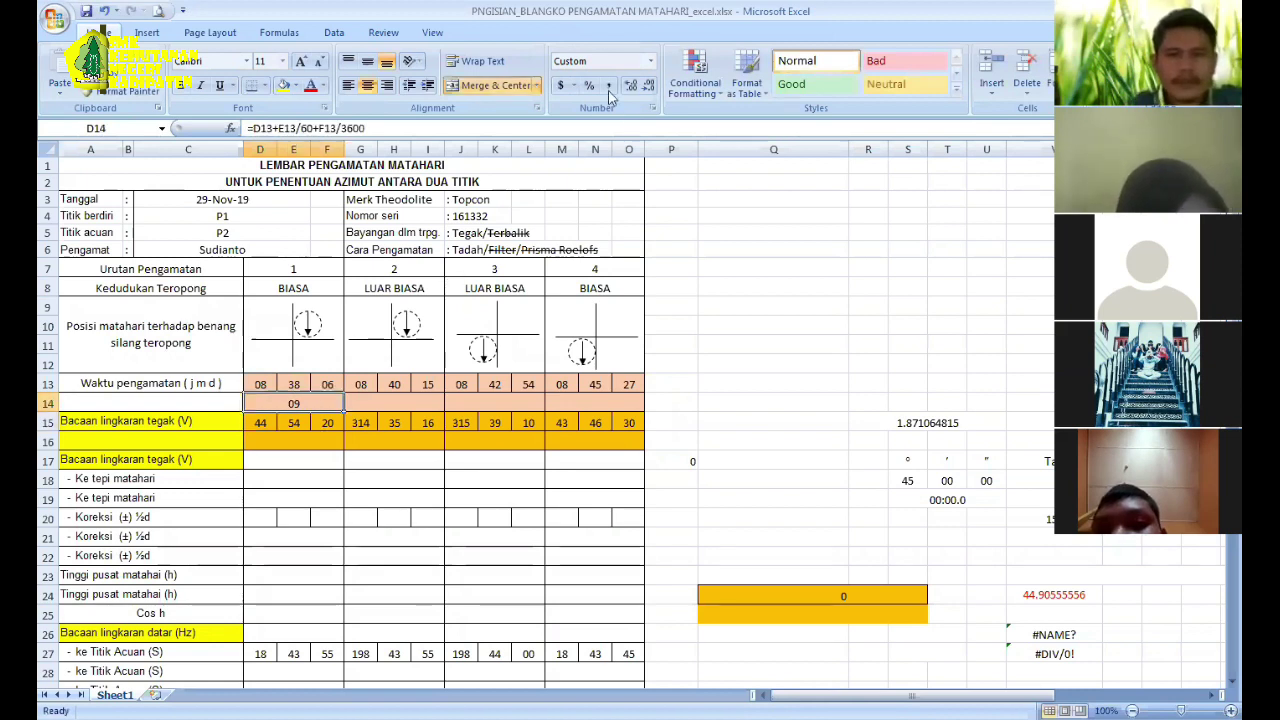
click(609, 88)
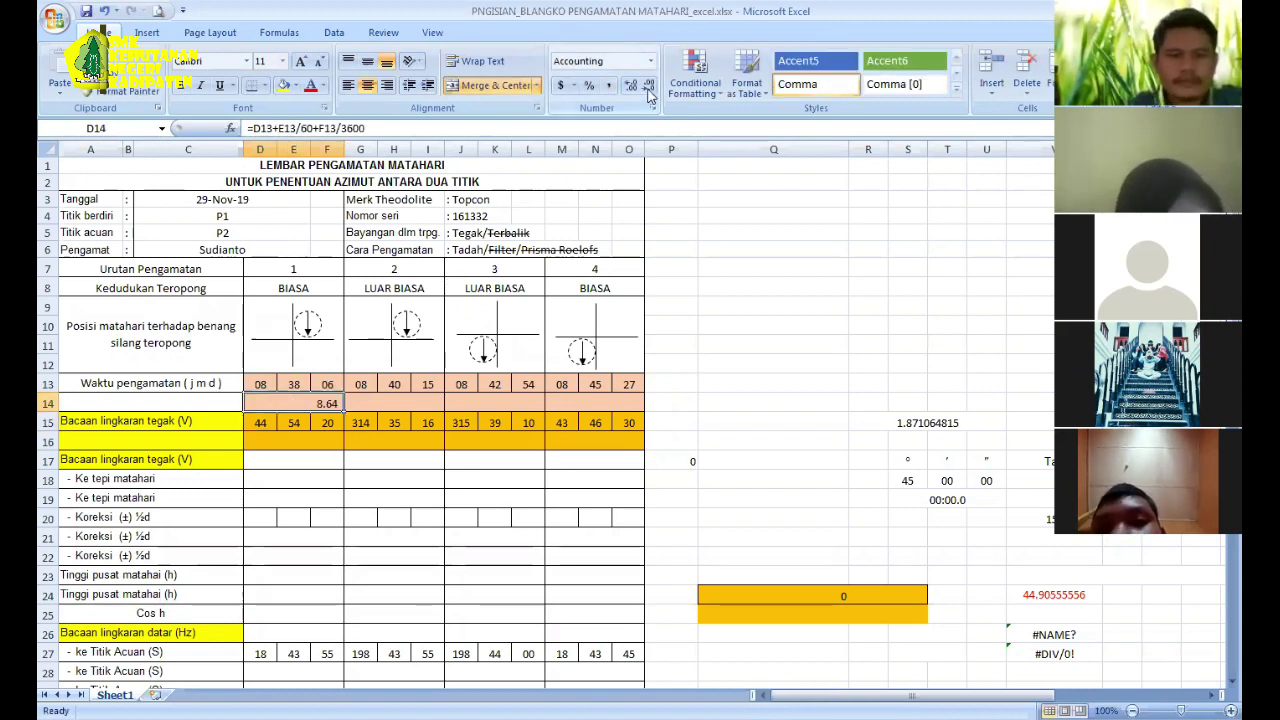
click(648, 88)
click(646, 88)
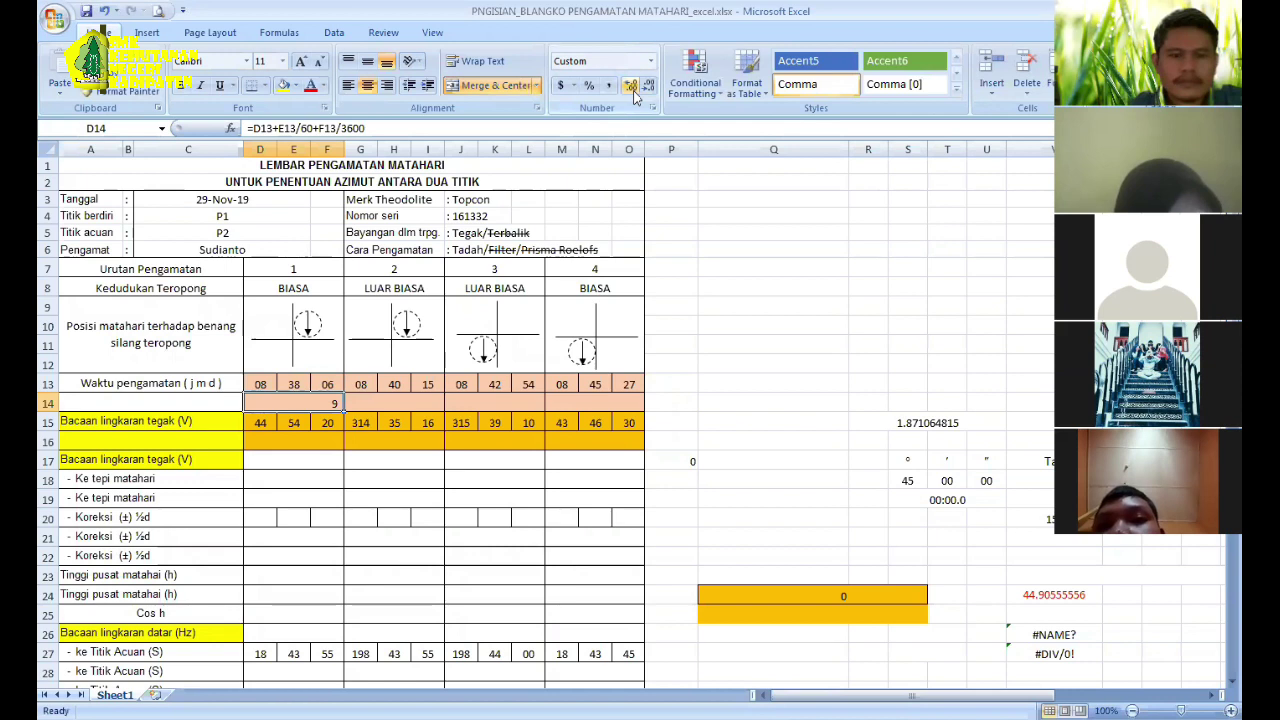
click(631, 88)
click(631, 88)
click(631, 88)
click(631, 88)
click(631, 88)
click(631, 88)
click(631, 88)
click(631, 88)
click(631, 88)
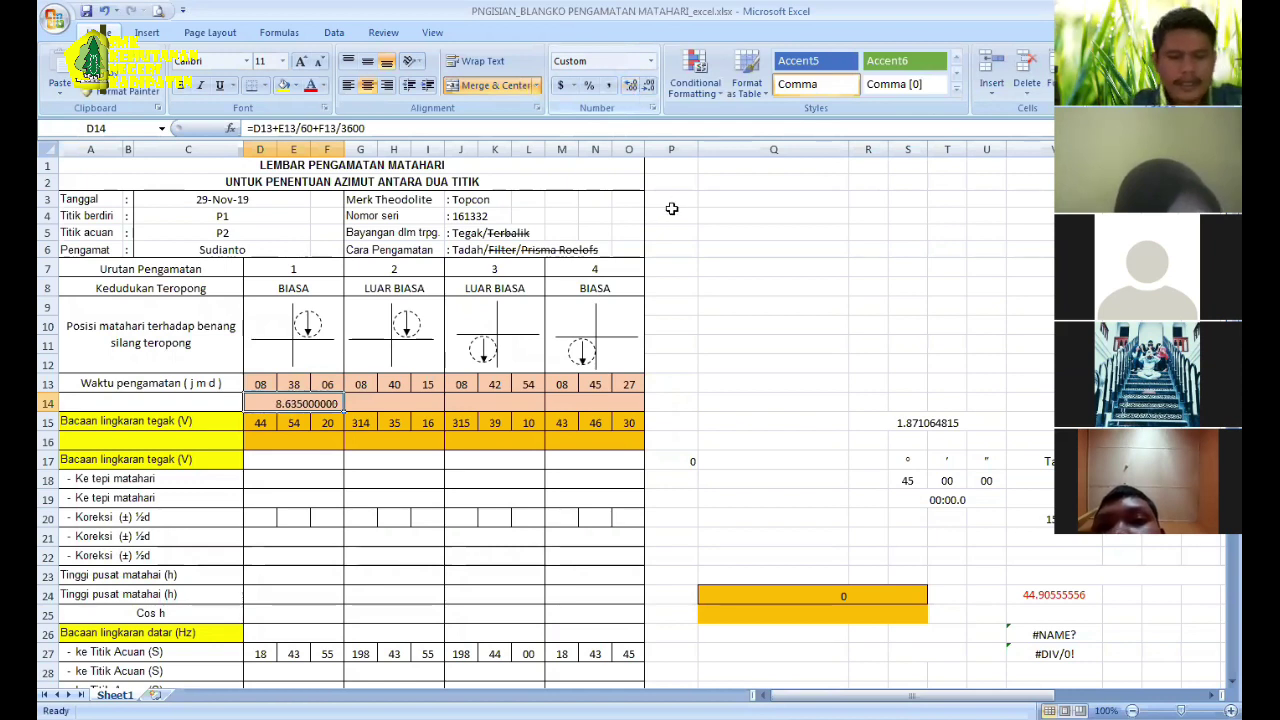
Step: Copy the decimal time formula from D14 to G14, J14 and M14 for the other three observations
key(ctrl+c)
key(Right)
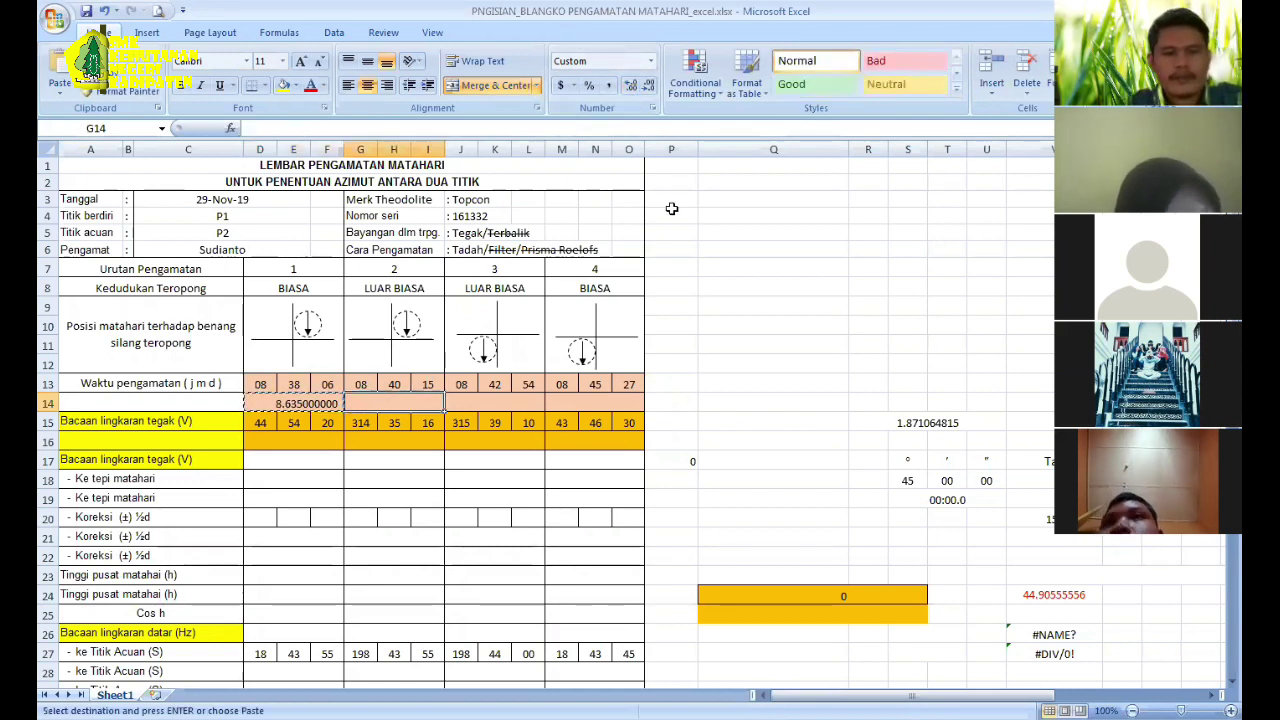
key(ctrl+v)
key(Right)
key(ctrl+v)
key(Right)
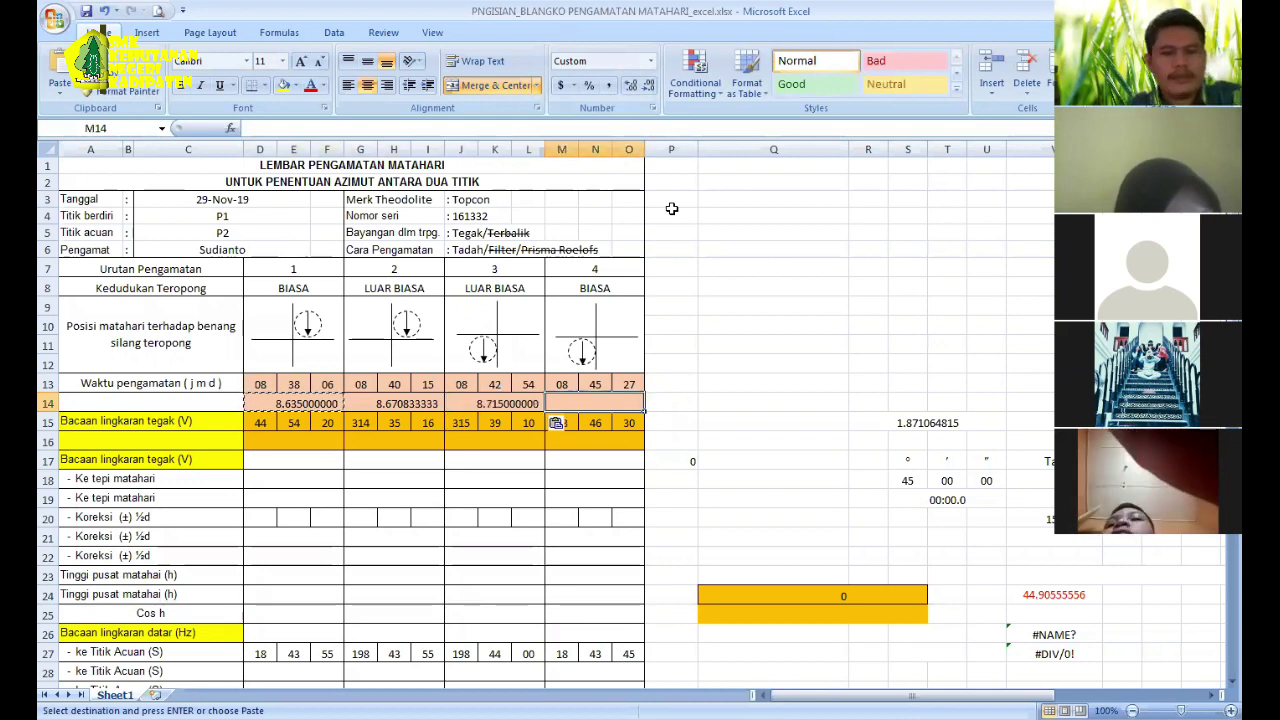
key(Return)
Step: Convert the first vertical circle reading to decimal degrees in D16 with the formula =D15+E15/60+F15/3600
click(285, 443)
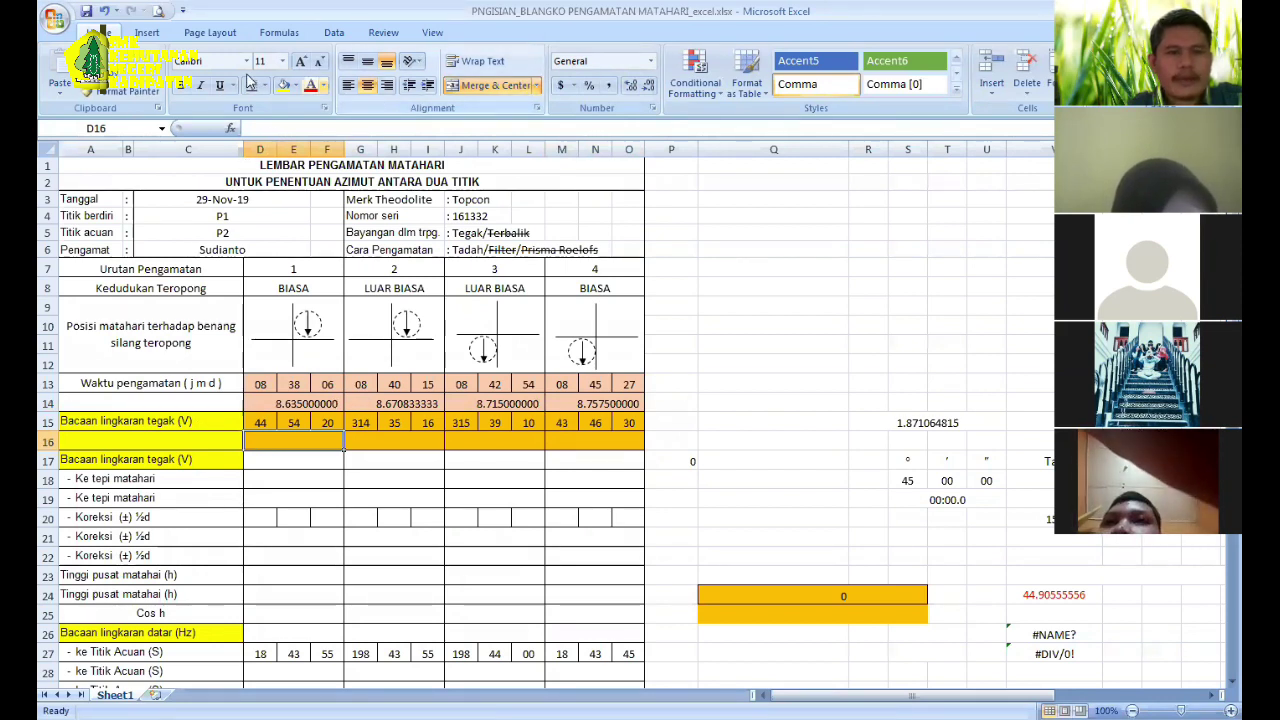
text(=)
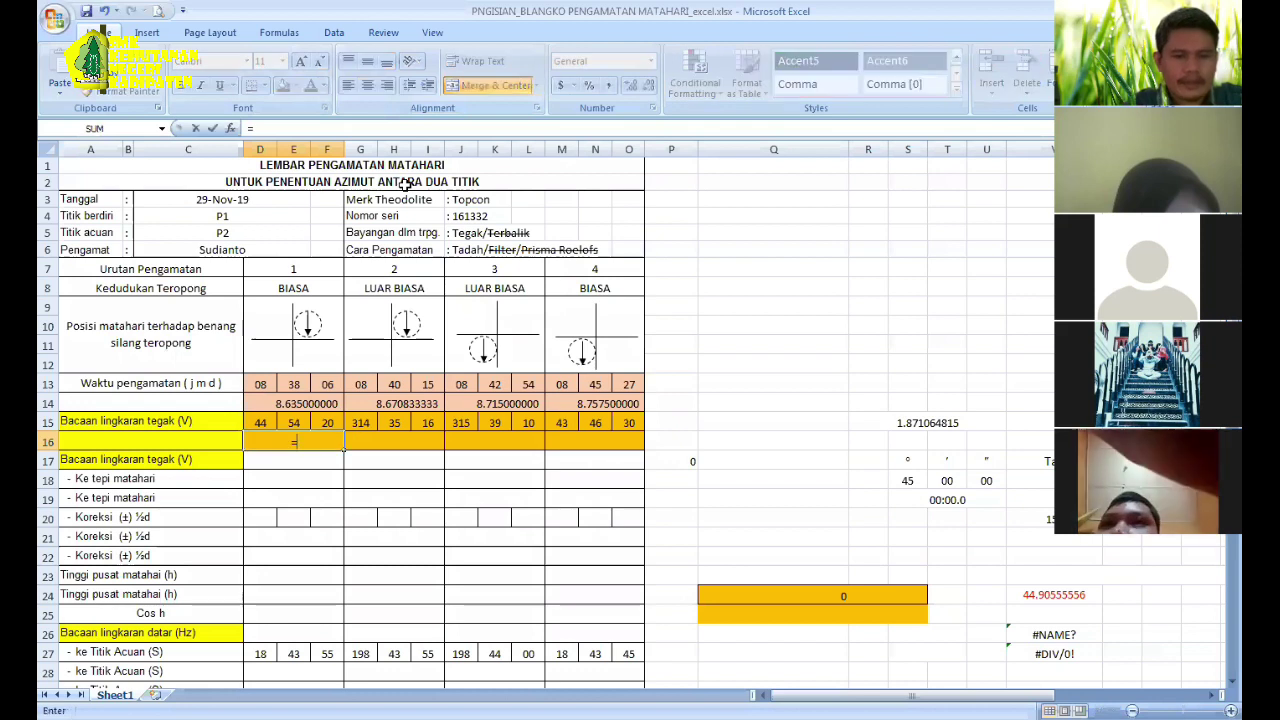
key(Up)
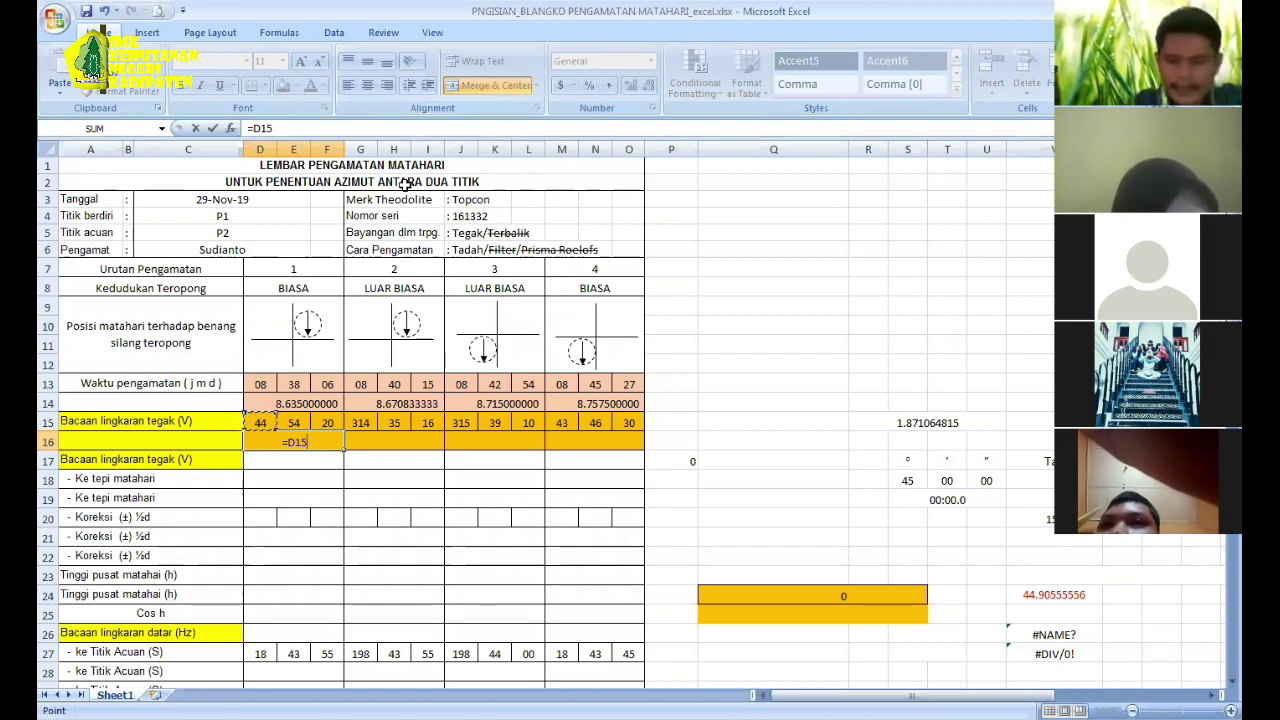
text(+)
key(Up)
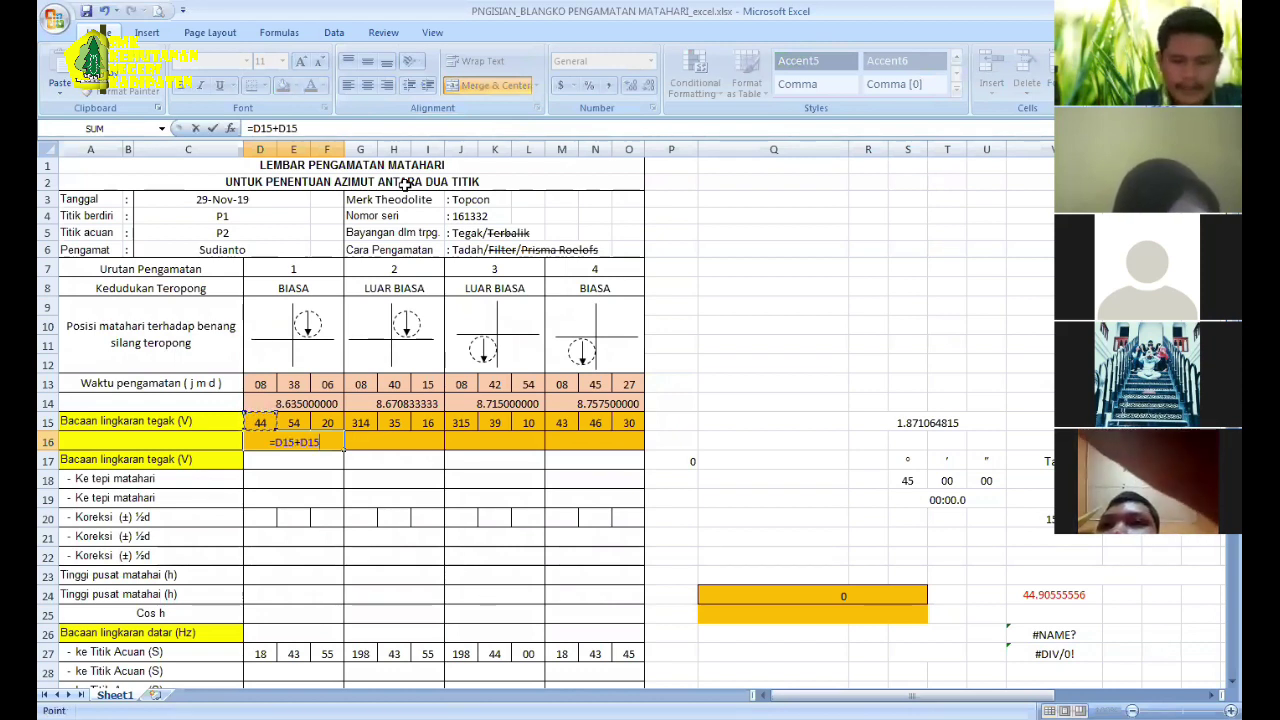
key(Right)
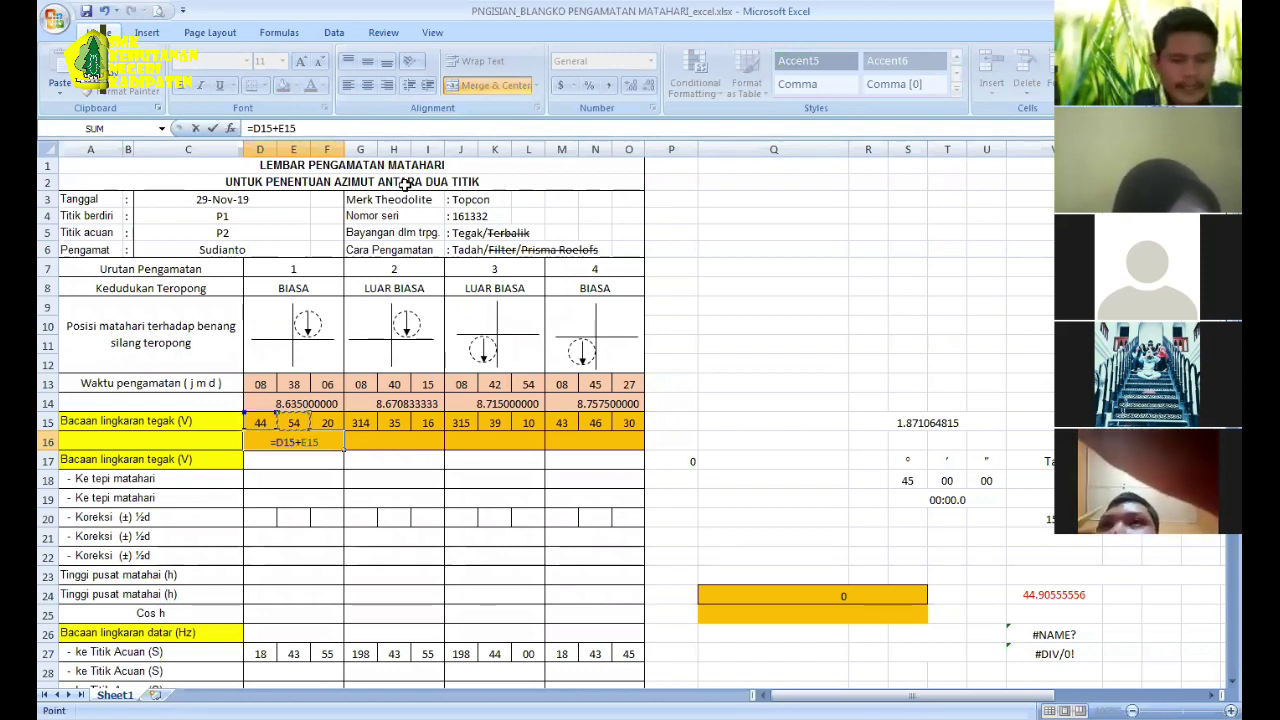
text(/6)
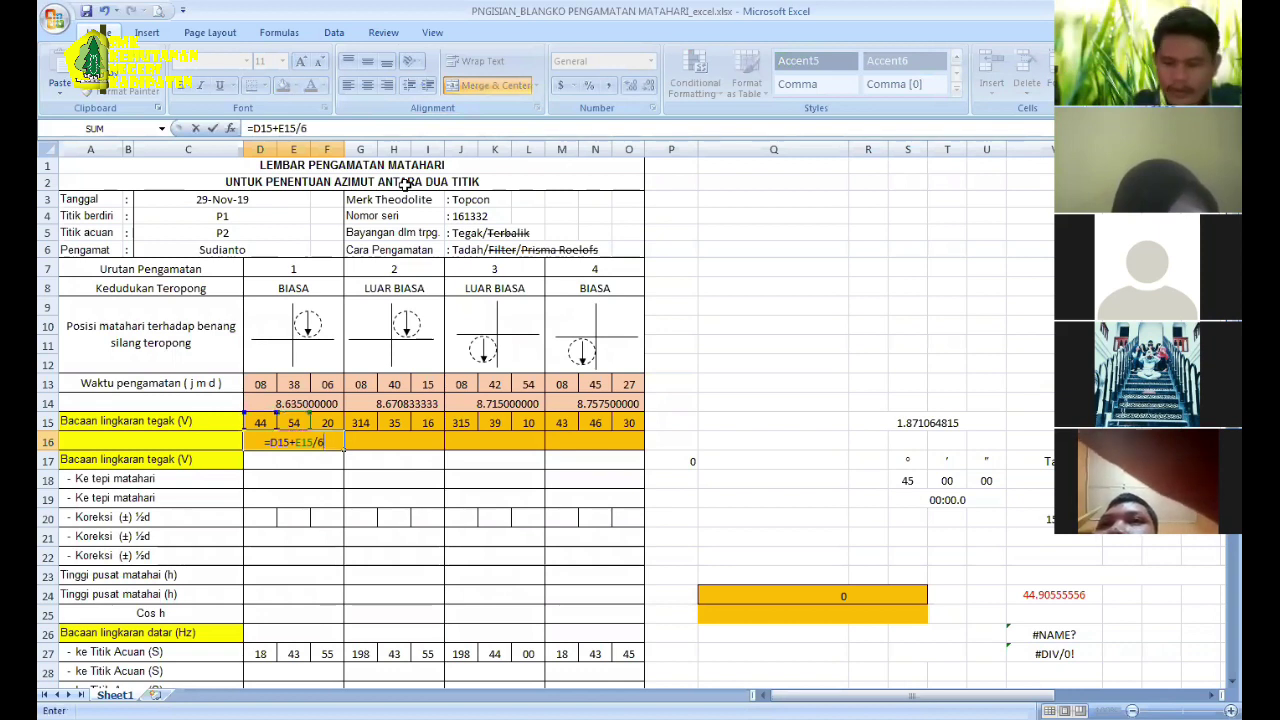
text(0+)
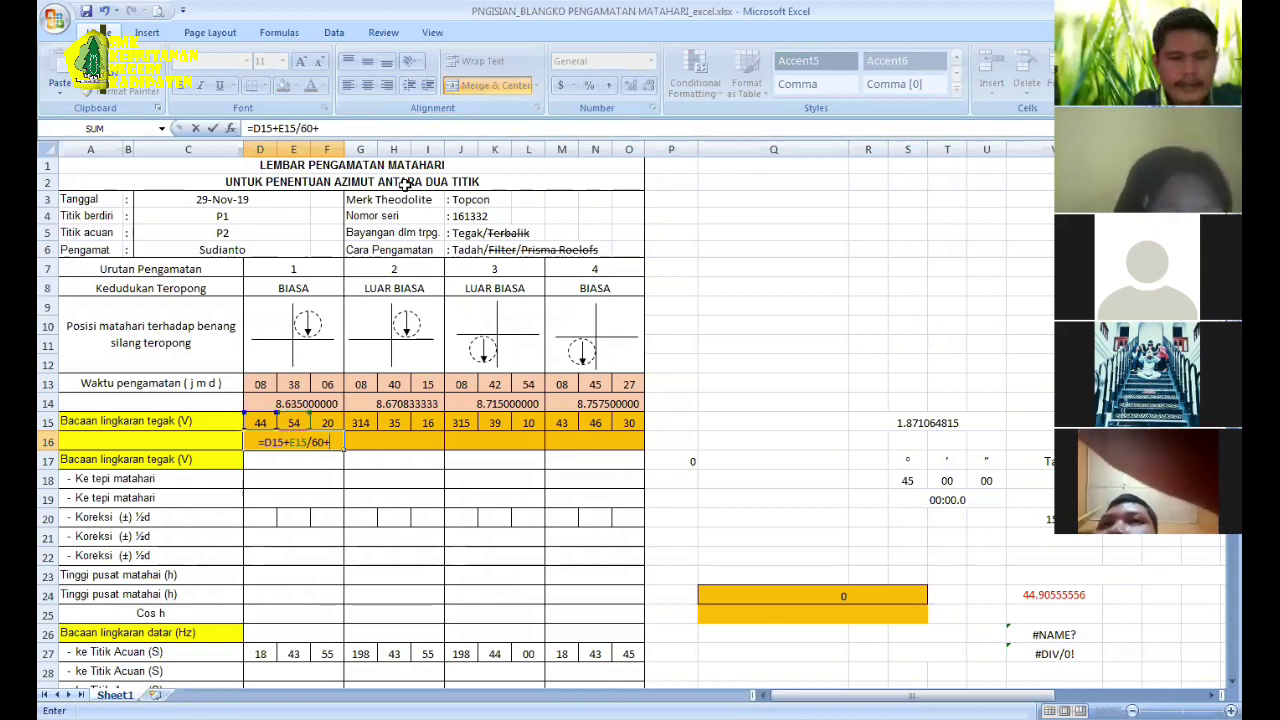
key(Up)
key(Right)
key(Right)
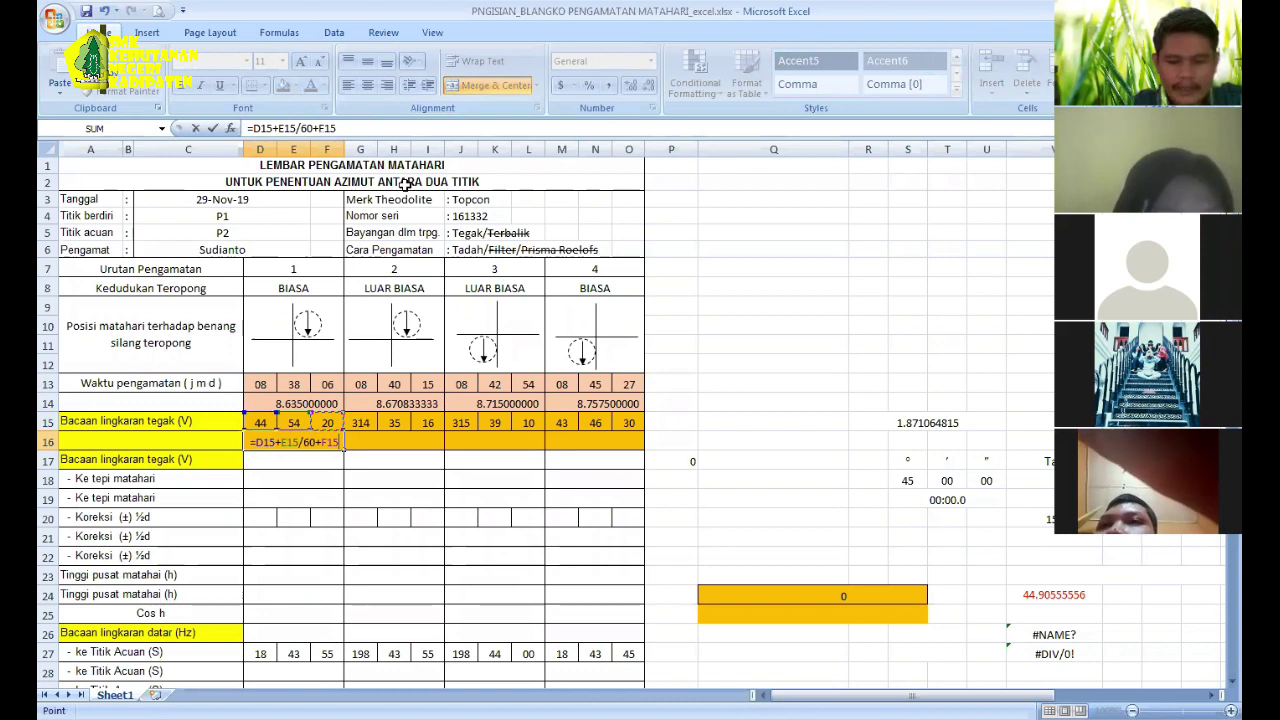
text(/)
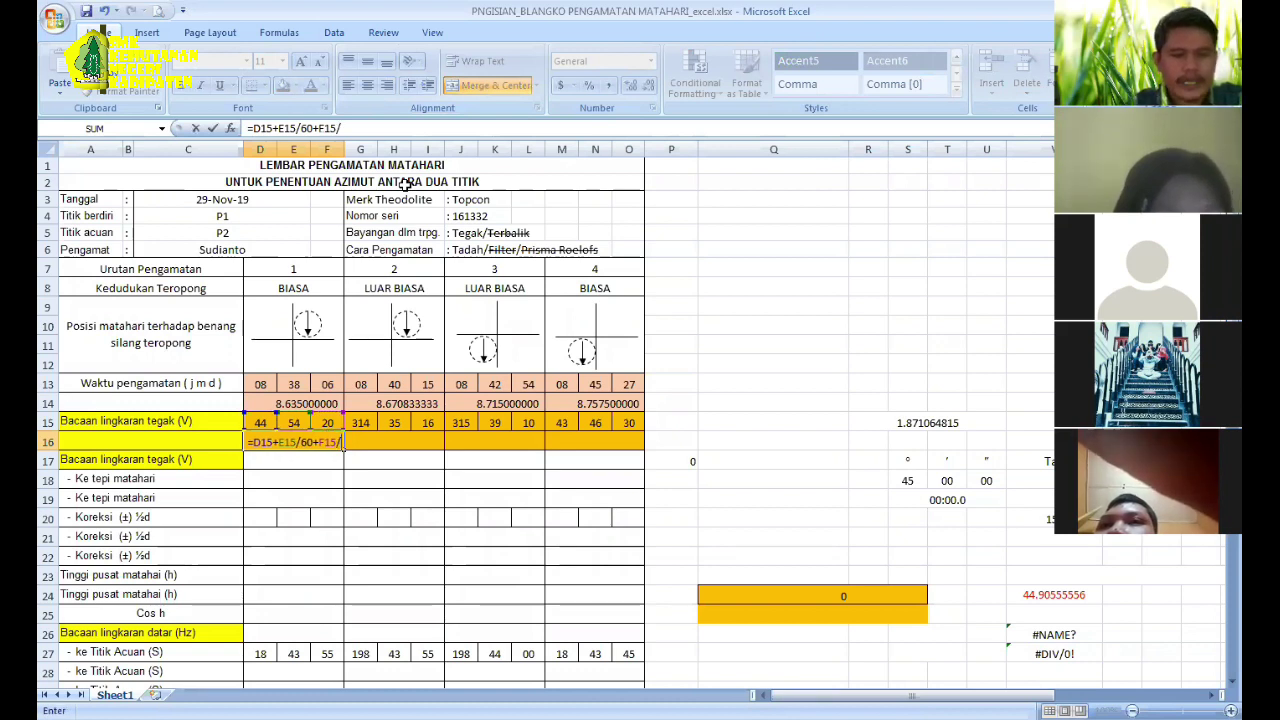
text(3600)
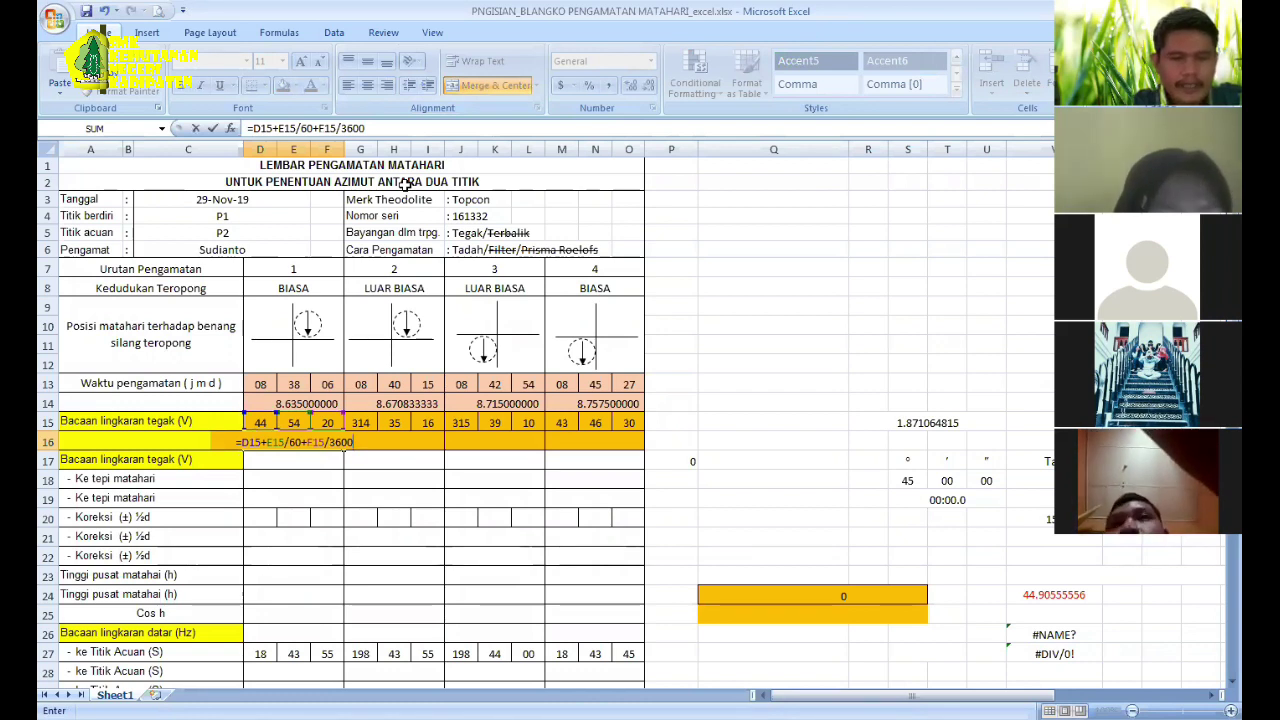
key(Return)
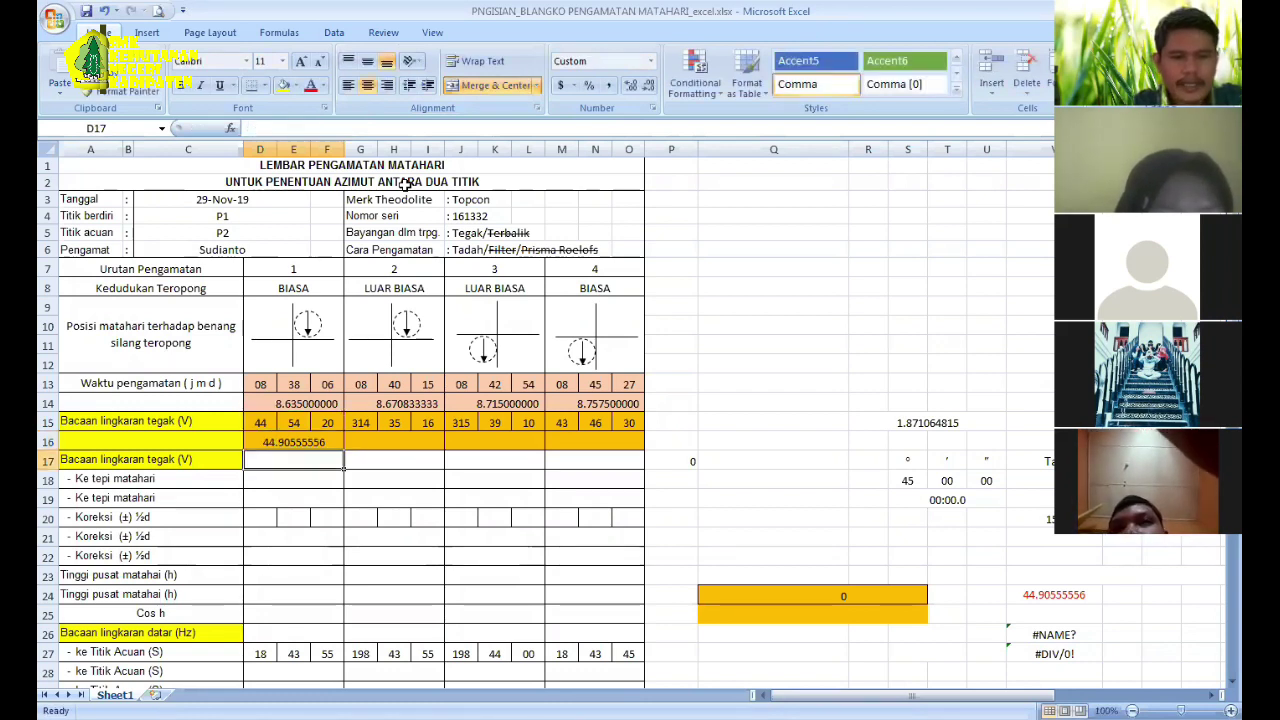
Step: Copy the decimal degree formula from D16 to G16, J16 and M16 for the other three vertical circle readings
key(Up)
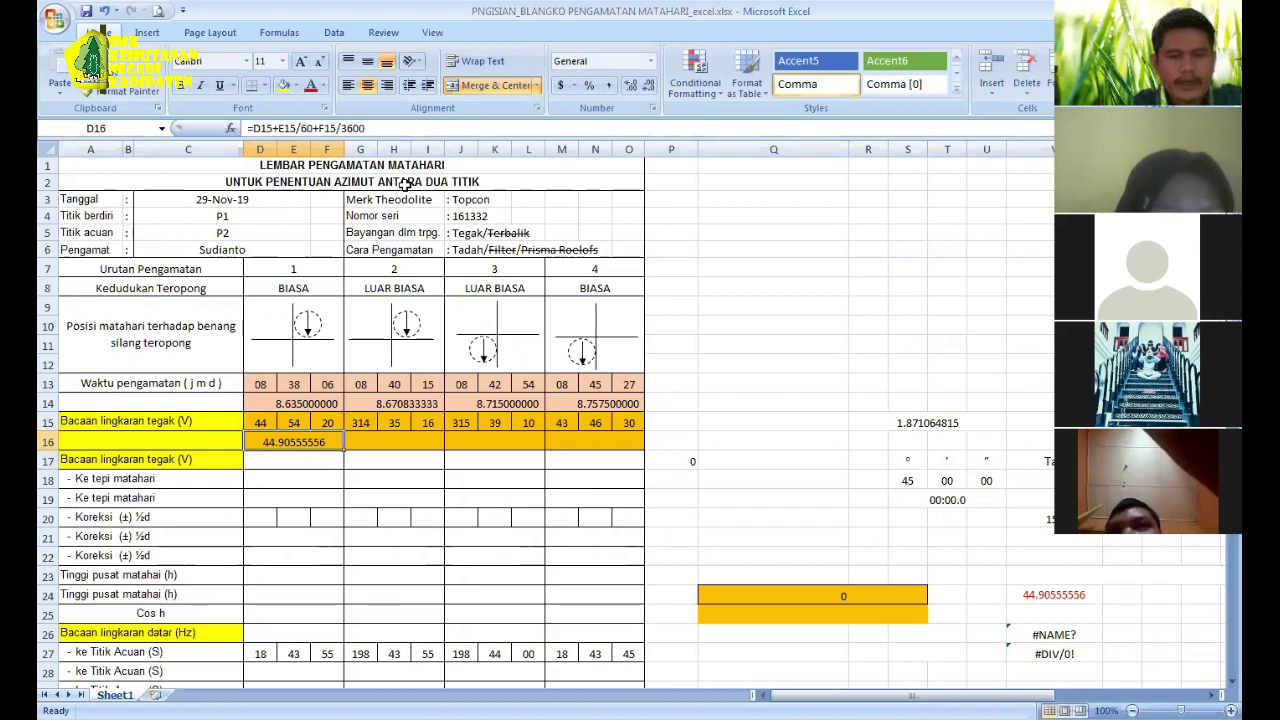
key(ctrl+c)
key(Right)
key(ctrl+v)
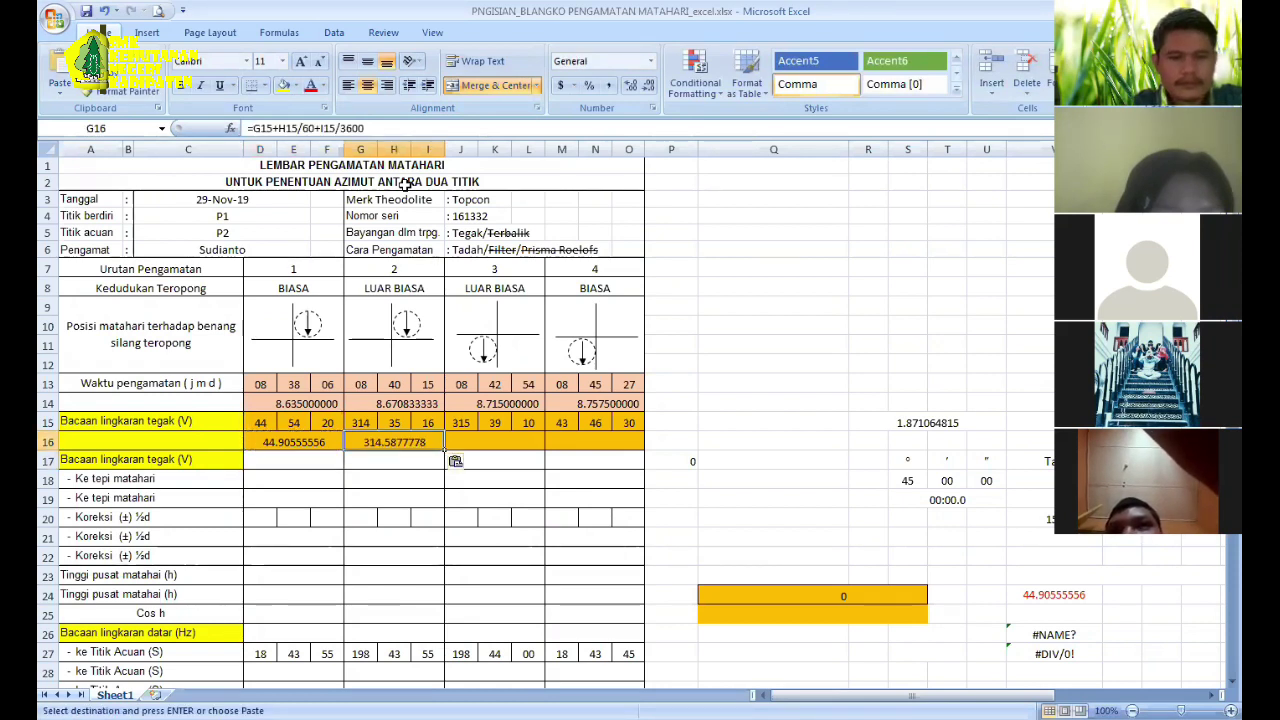
key(Right)
key(ctrl+v)
key(Right)
key(ctrl+v)
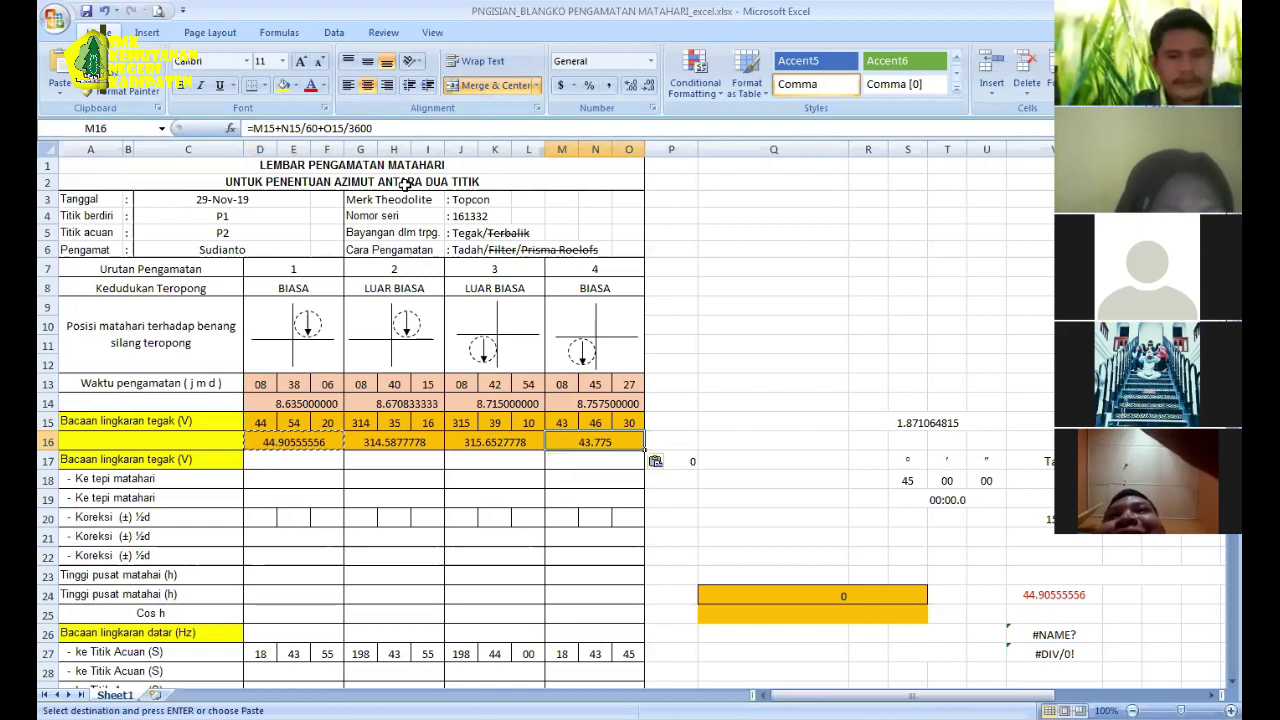
key(Escape)
key(Down)
key(Down)
key(Home)
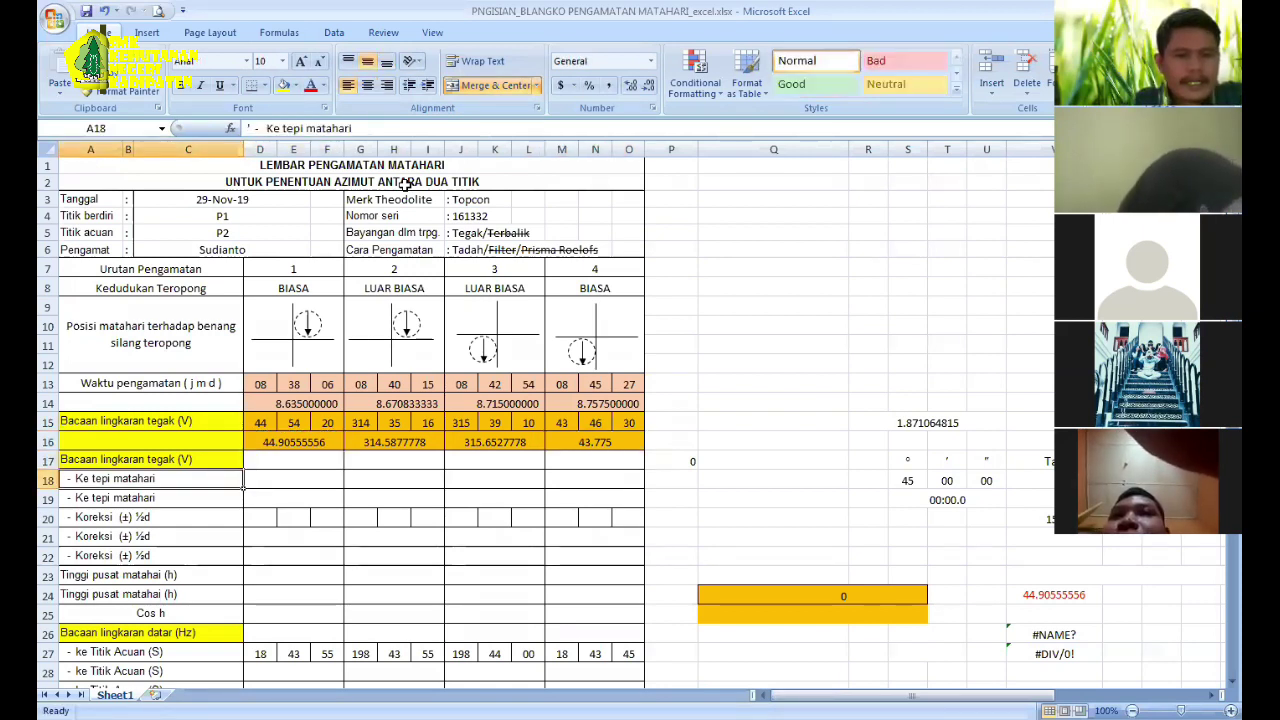
key(Up)
key(Up)
key(Right)
key(Up)
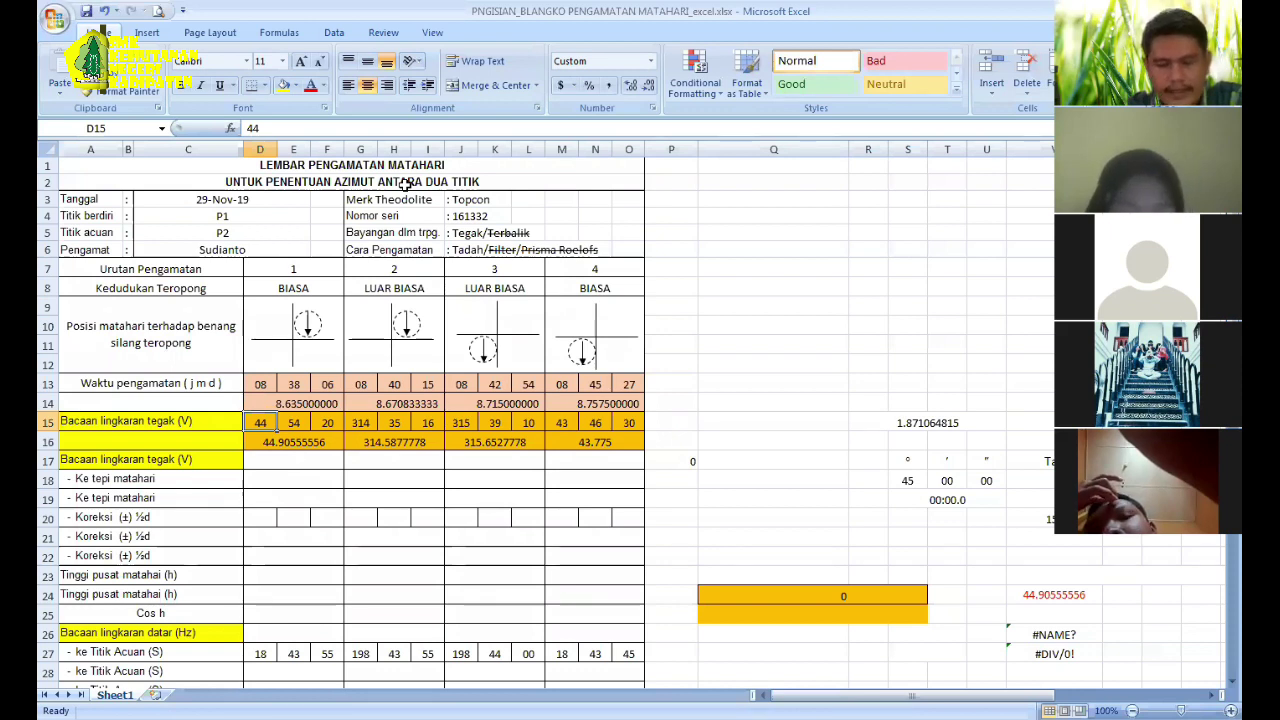
key(Down)
key(Down)
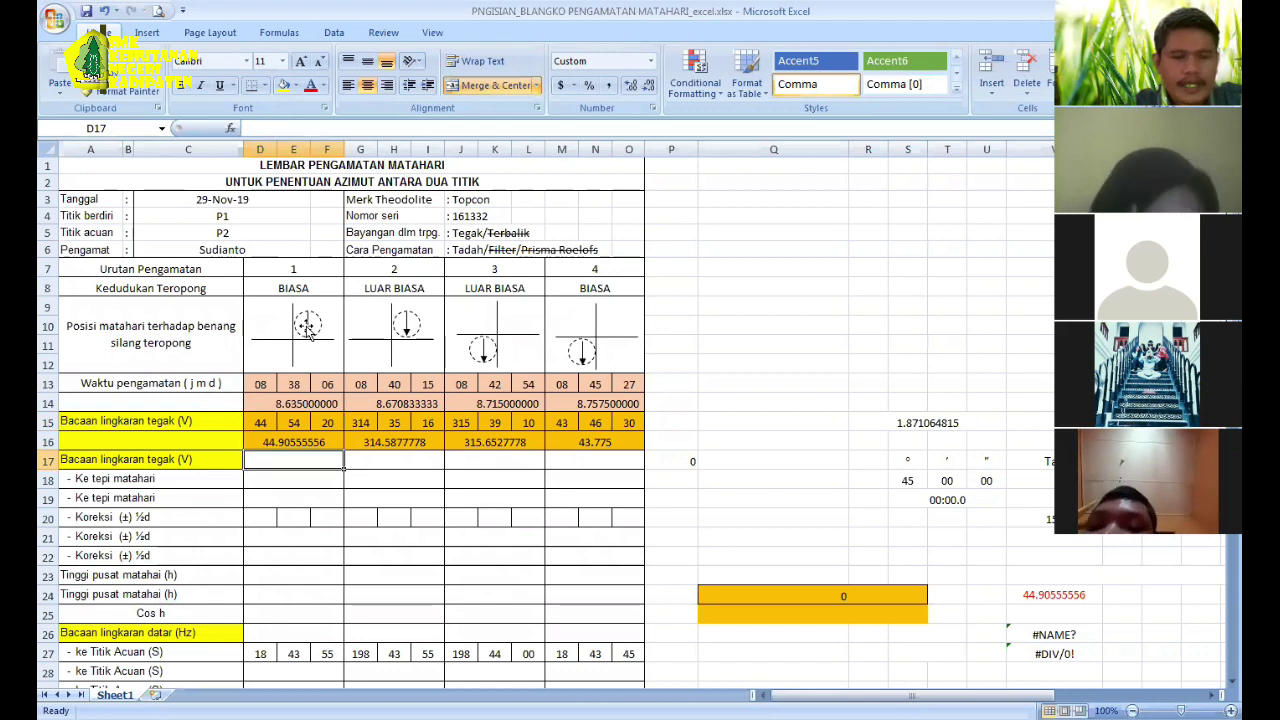
Step: Calculate the first observation's angle to the sun's edge in D18 with the formula =90-D16
click(290, 481)
text(=)
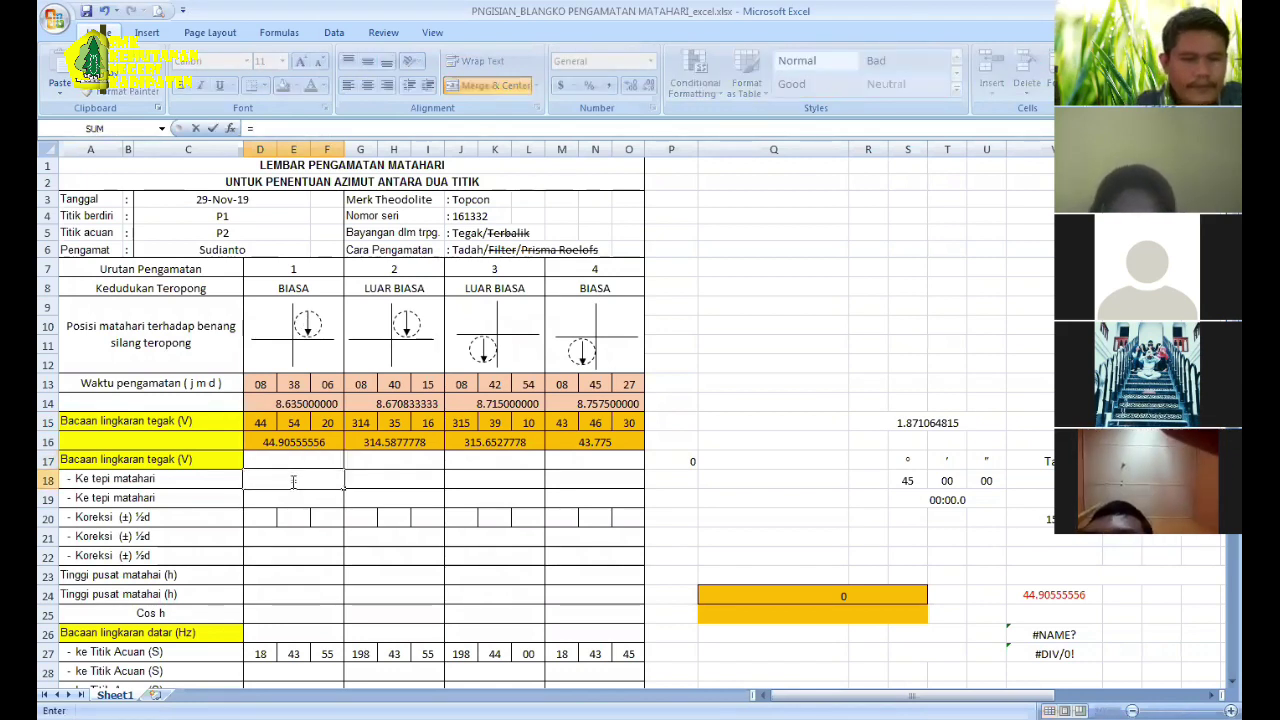
text(90)
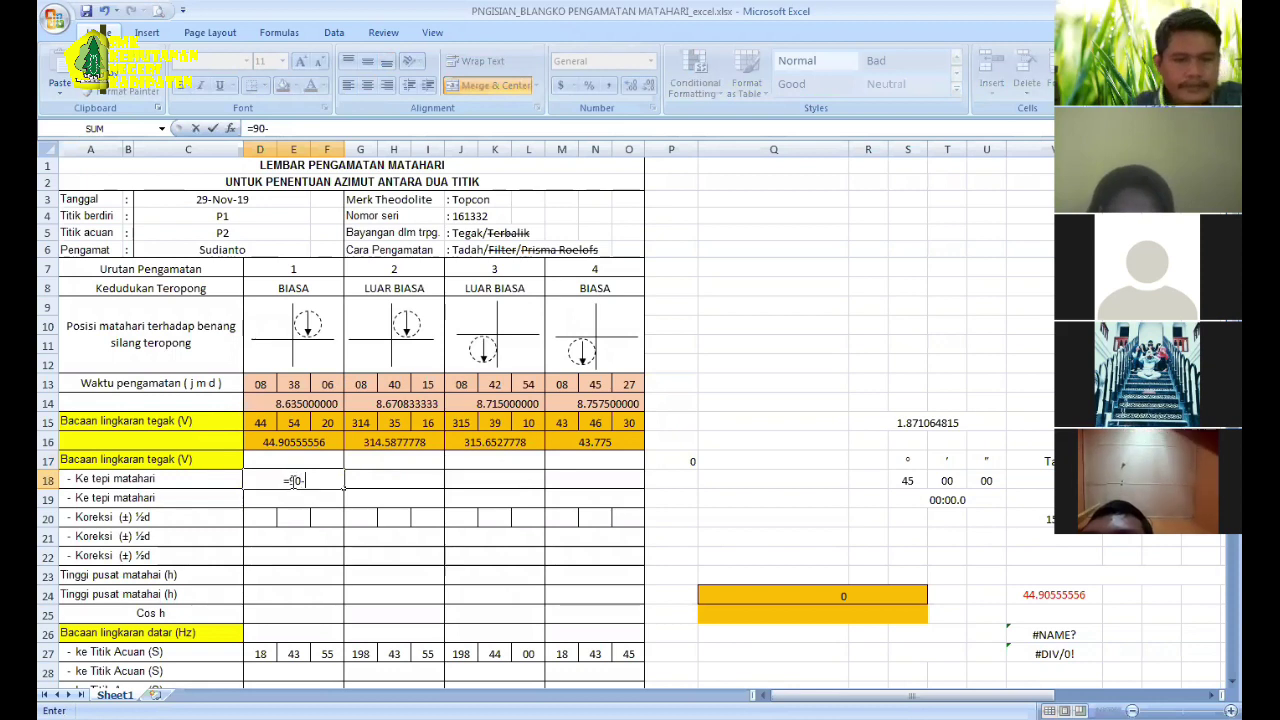
text(-)
click(289, 443)
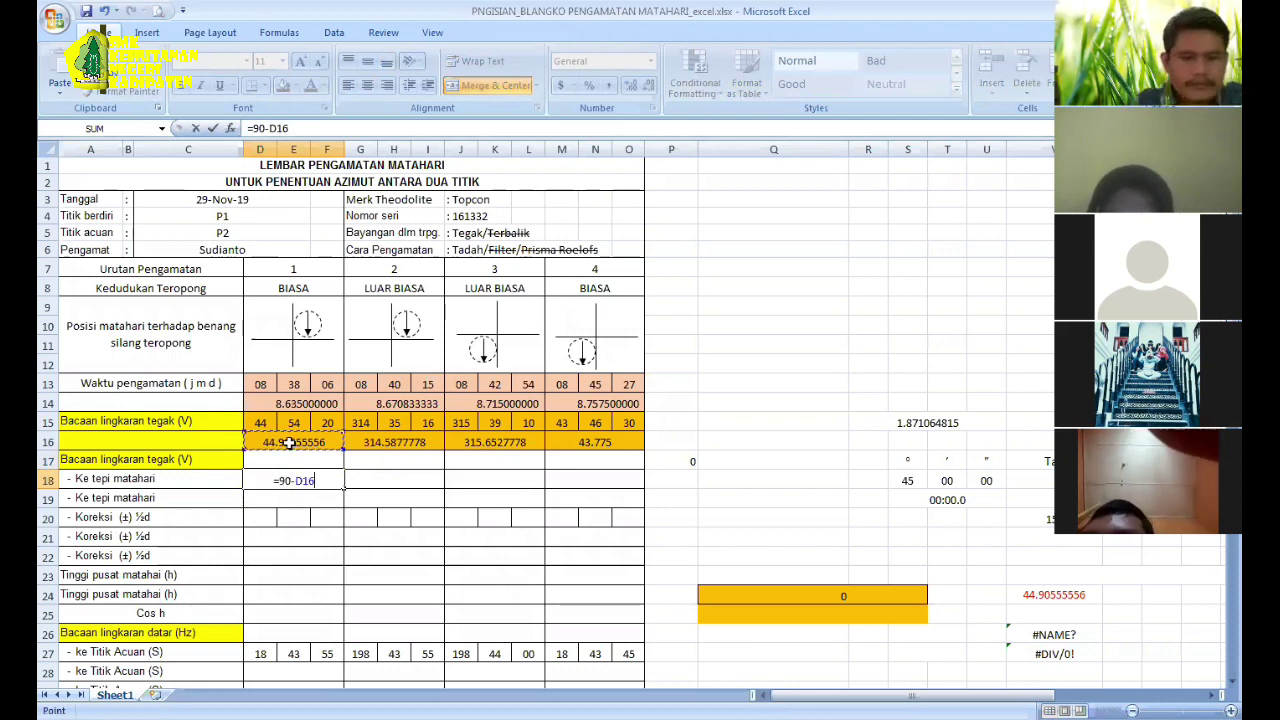
key(Return)
Step: Copy the sun's edge angle formula from D18 to G18, J18 and M18 for the other three observations
key(Up)
key(ctrl+c)
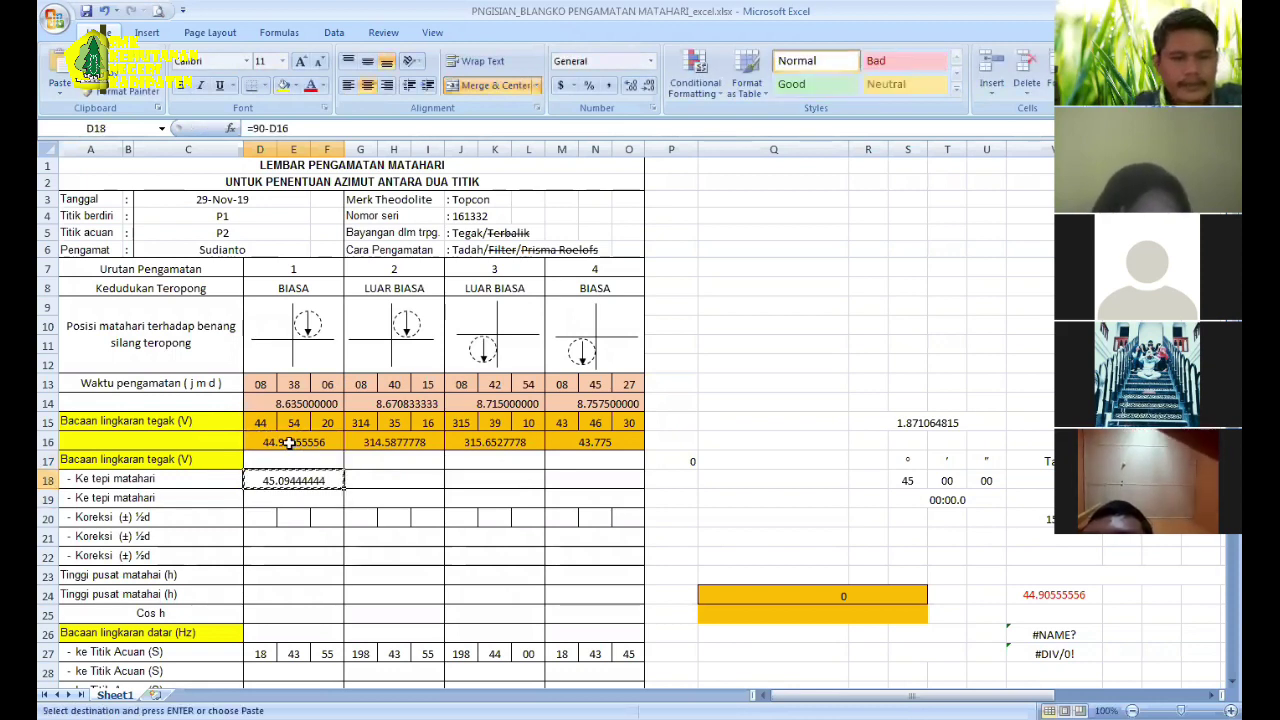
key(Right)
key(ctrl+v)
key(Right)
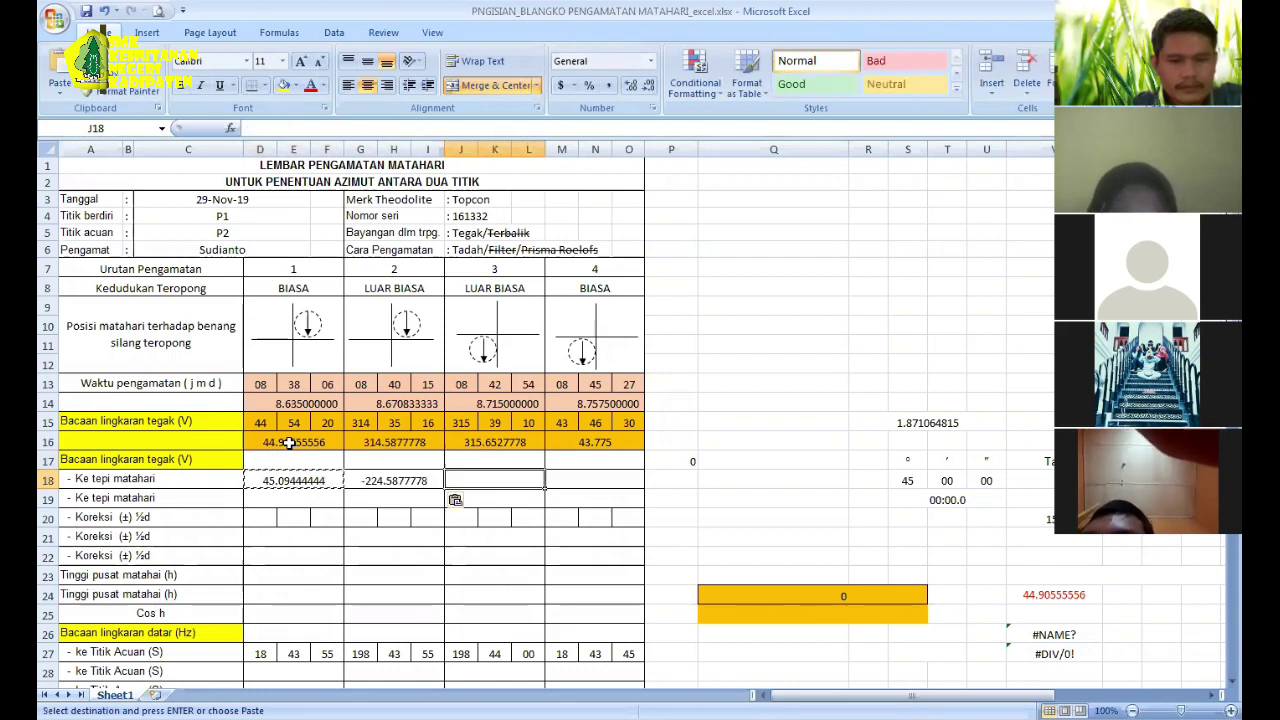
key(ctrl+v)
key(Right)
key(Return)
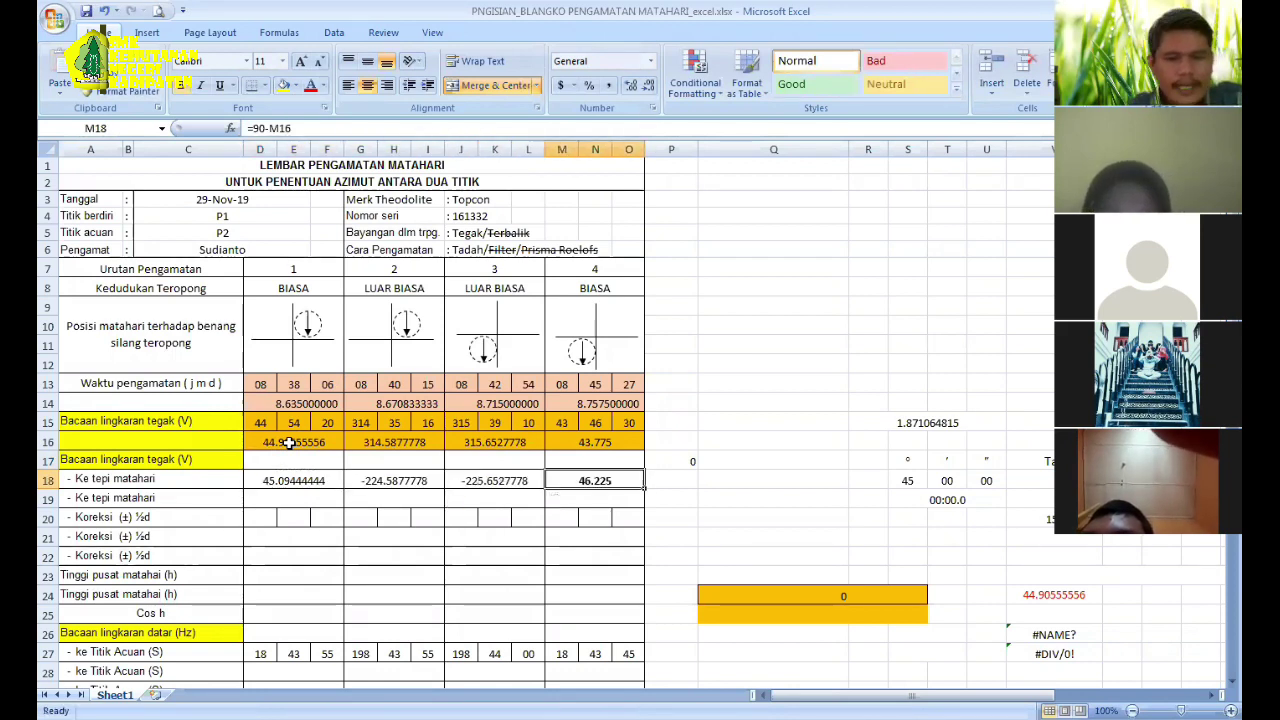
click(722, 494)
click(629, 475)
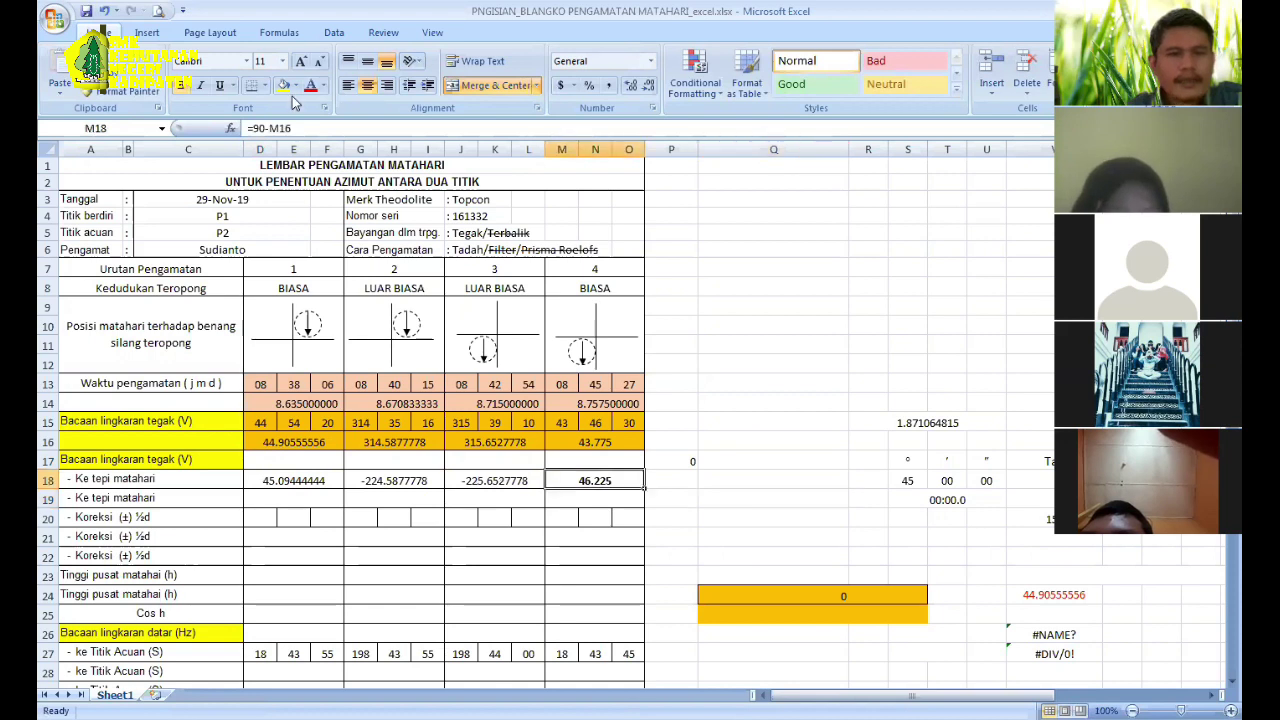
Step: Change the second observation's sun's edge formula in G18 to =G16-270 for the LUAR BIASA telescope position
click(400, 290)
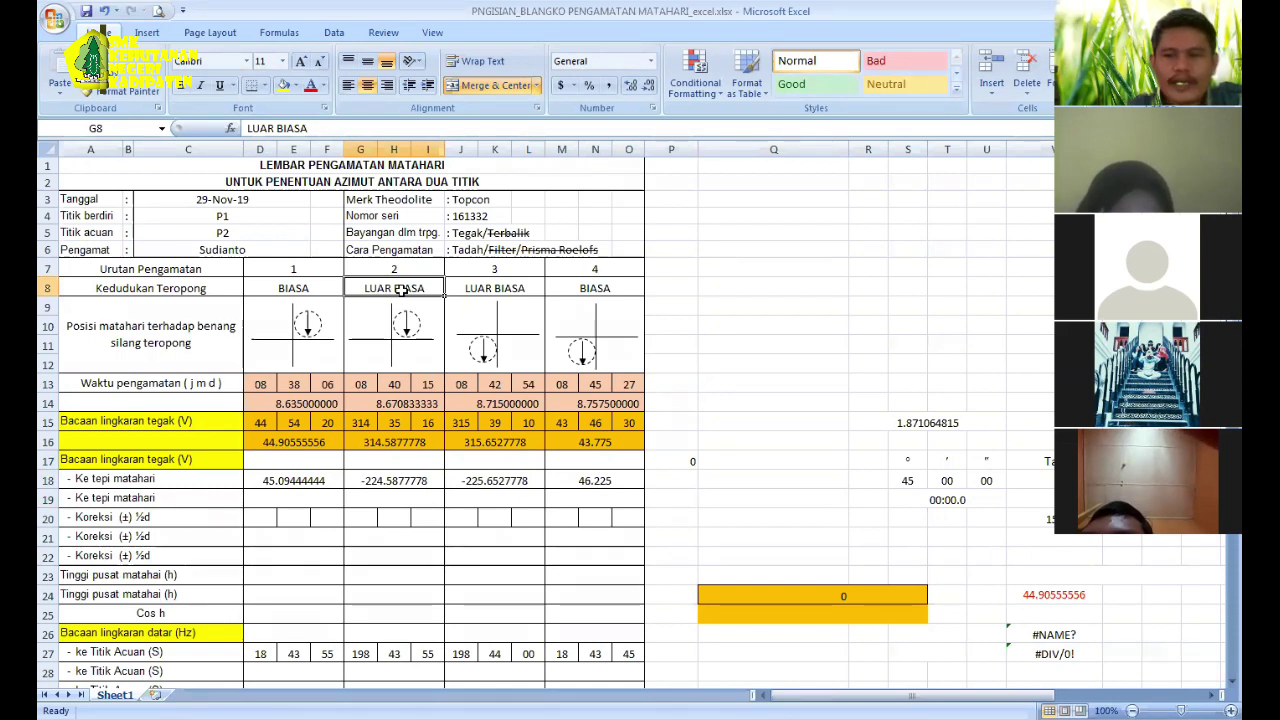
click(421, 483)
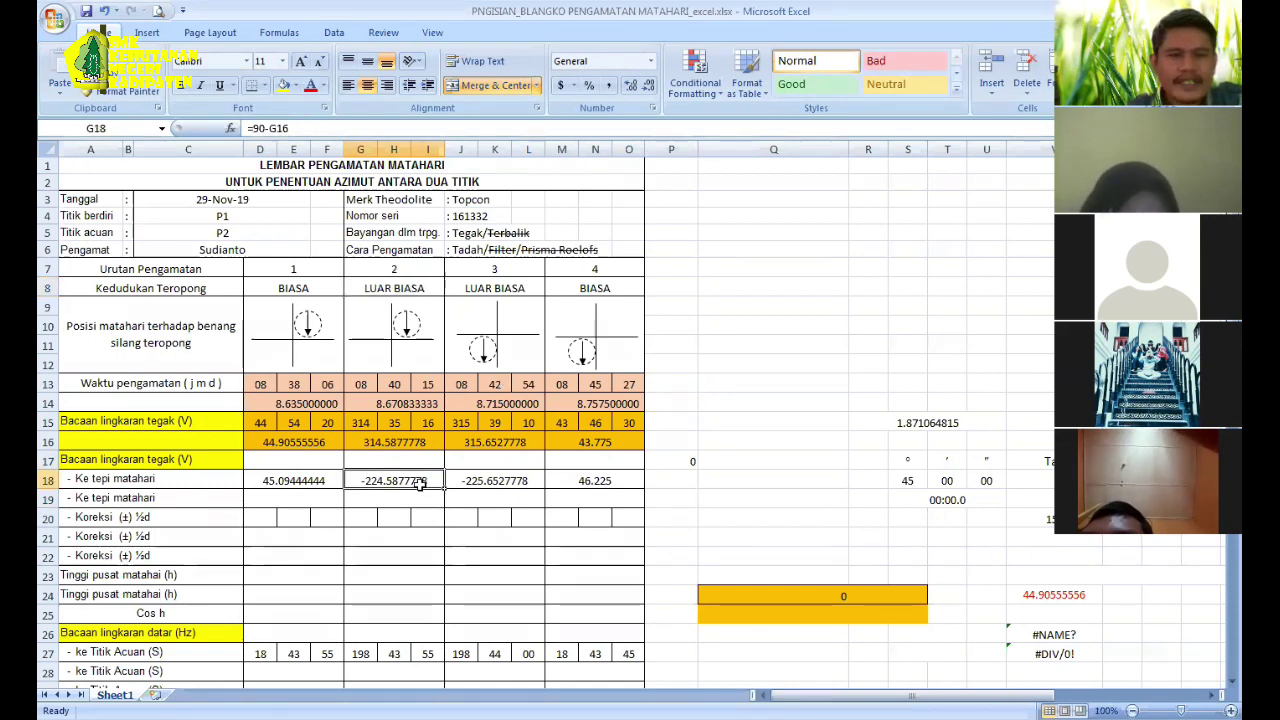
click(272, 129)
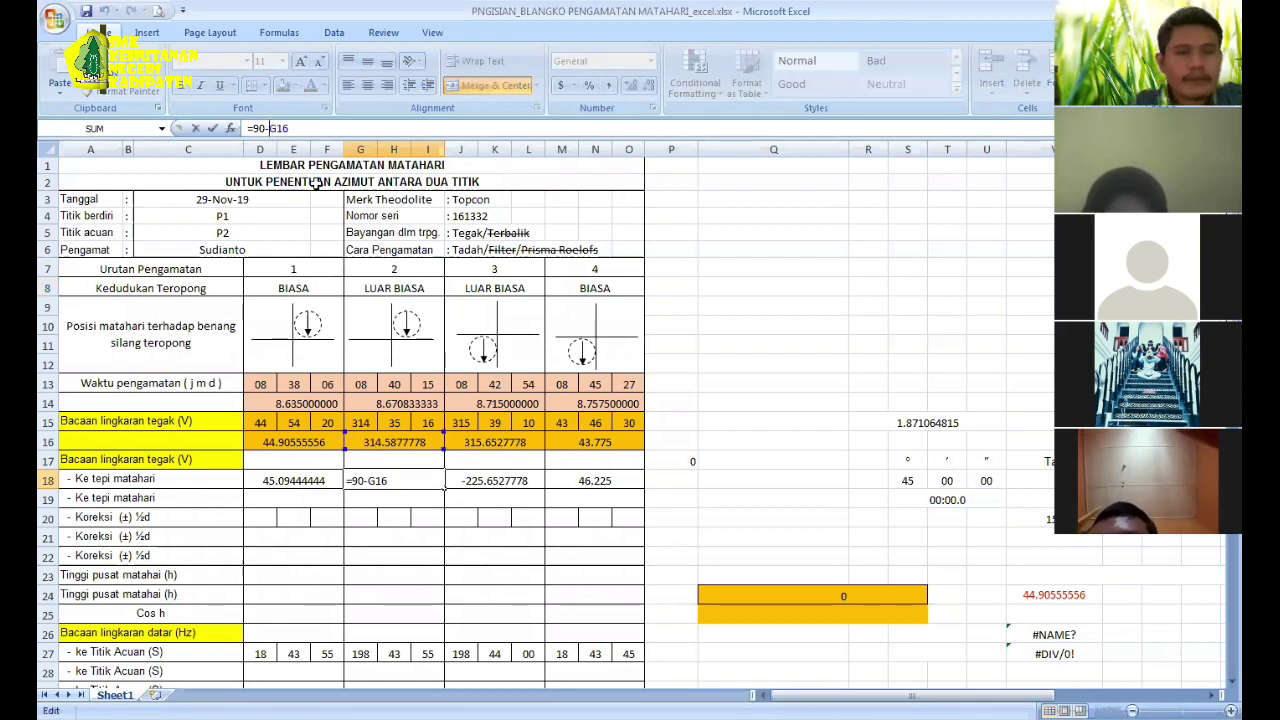
key(BackSpace)
key(BackSpace)
key(BackSpace)
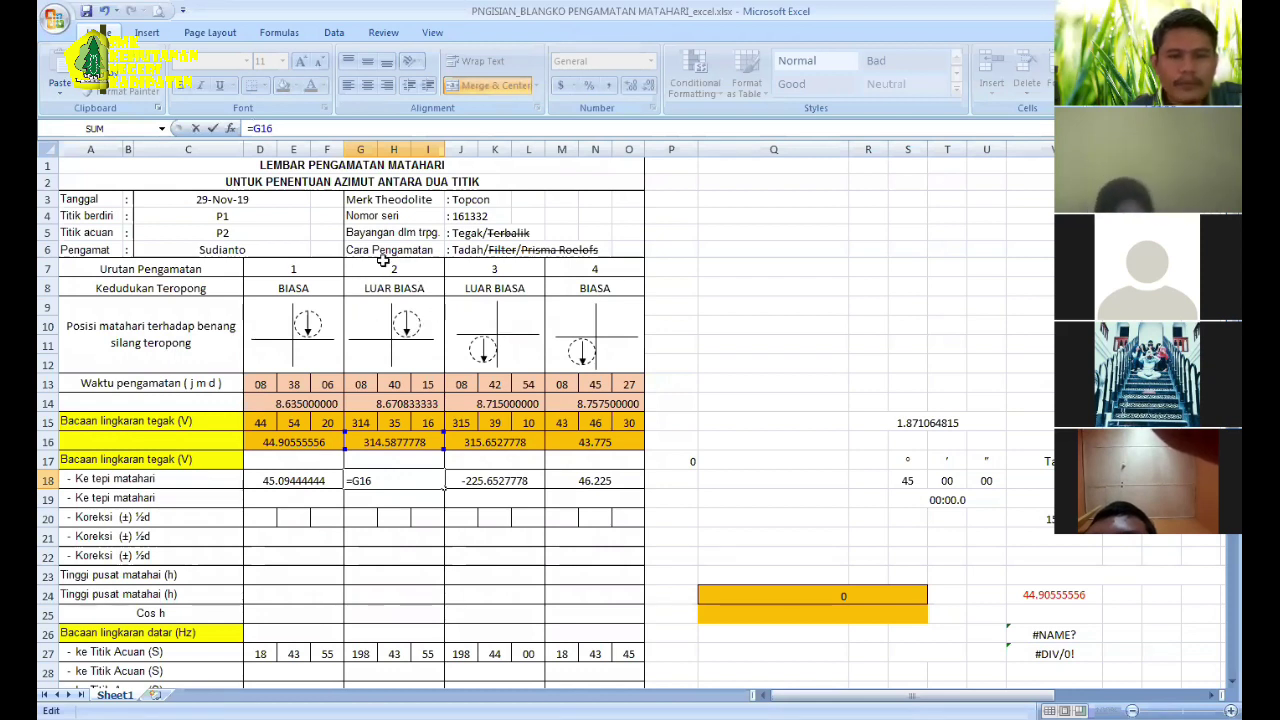
click(390, 480)
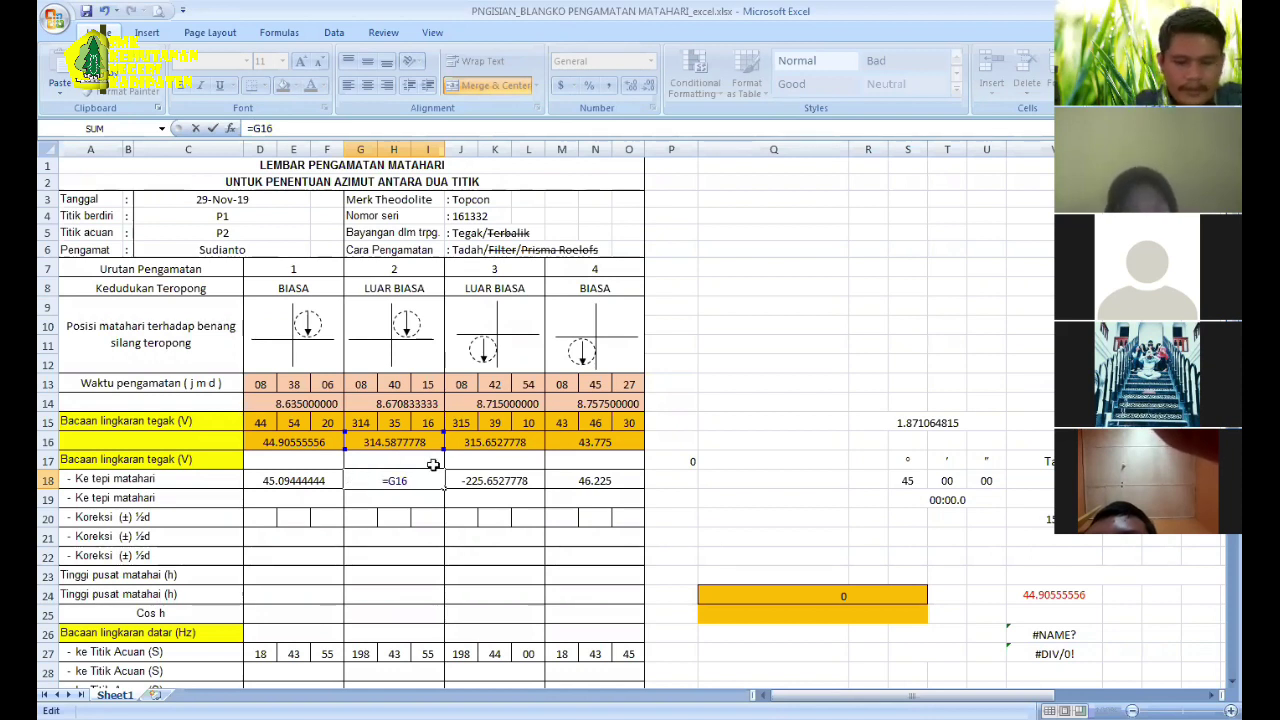
text(-270)
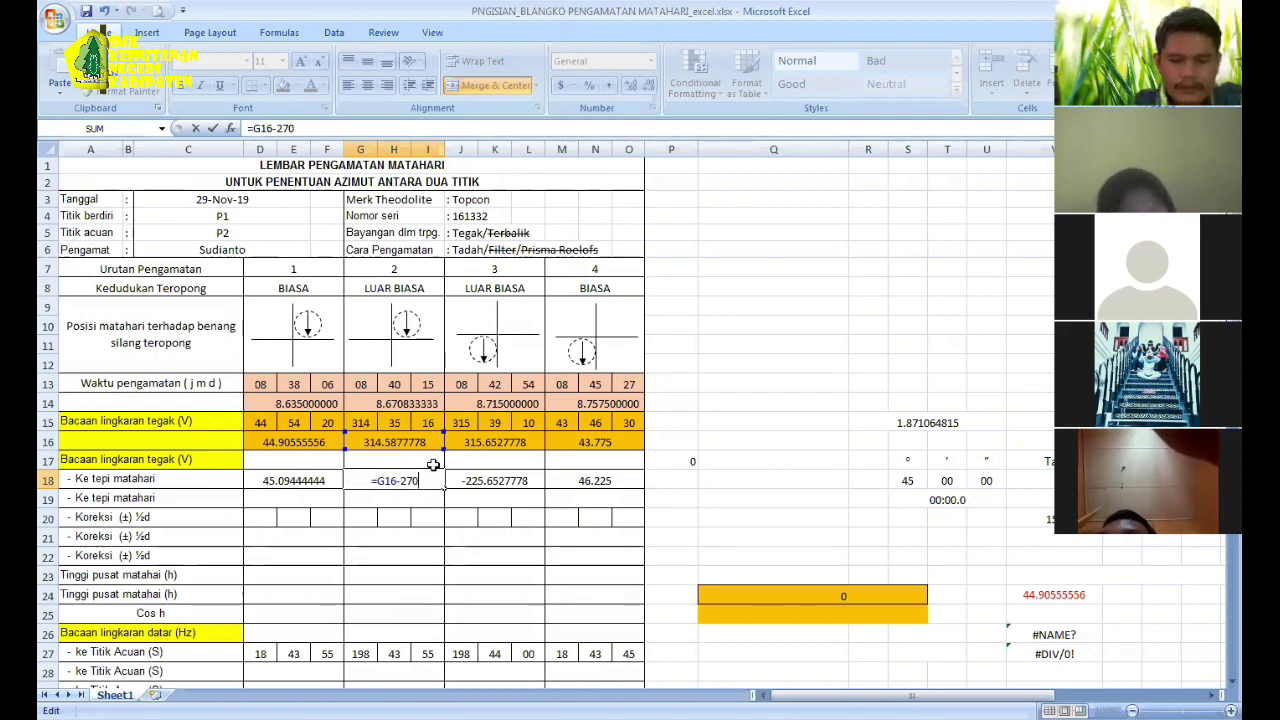
key(Return)
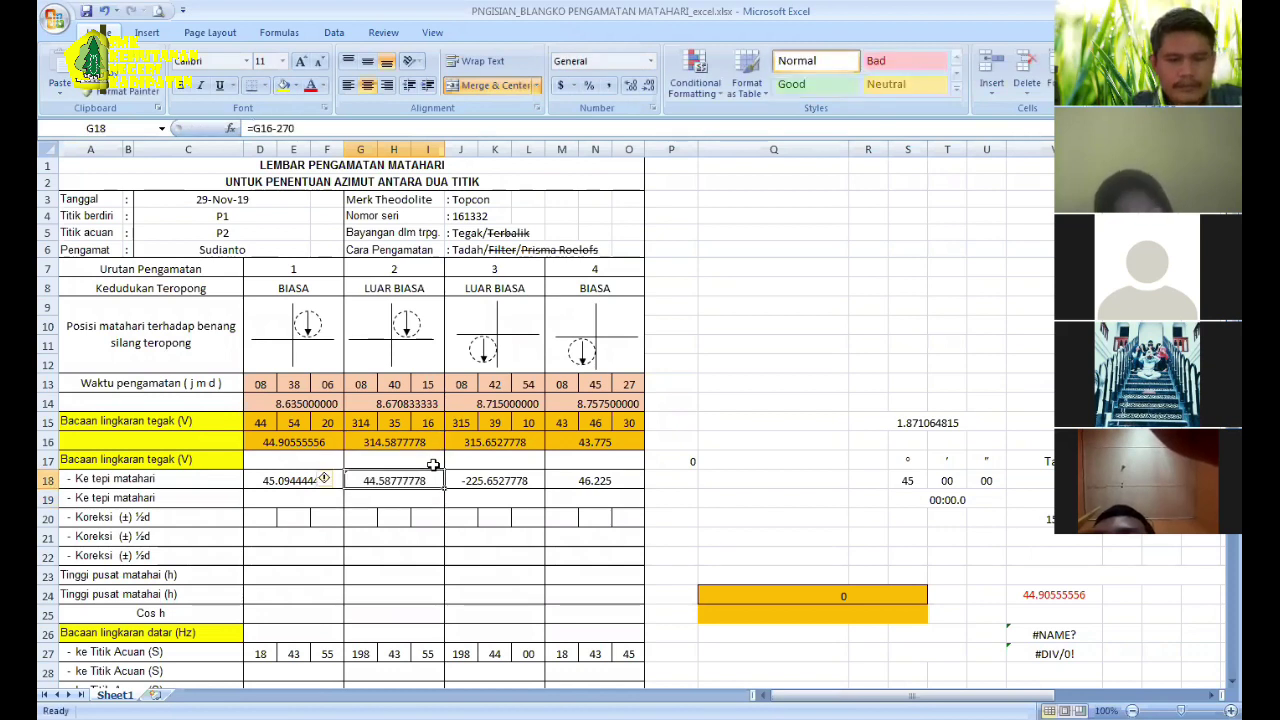
Step: Copy the LUAR BIASA formula from G18 to J18 for the third observation
key(ctrl+c)
key(Right)
key(Return)
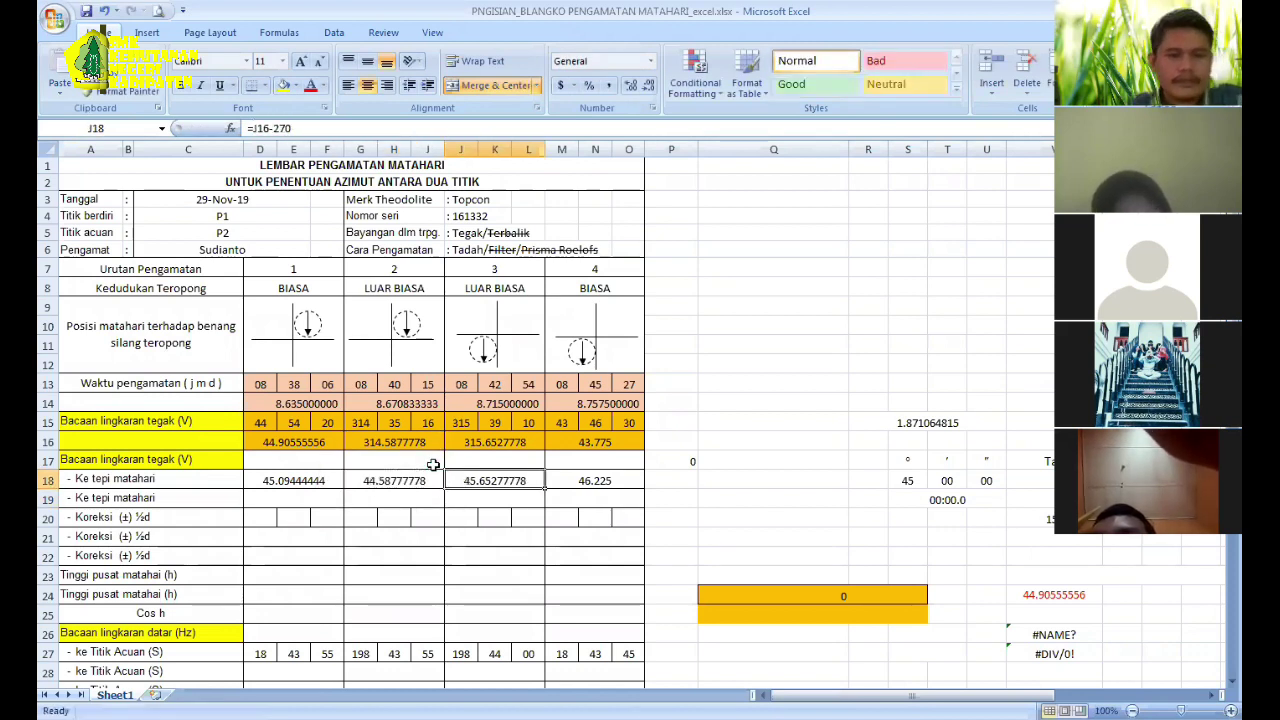
click(755, 537)
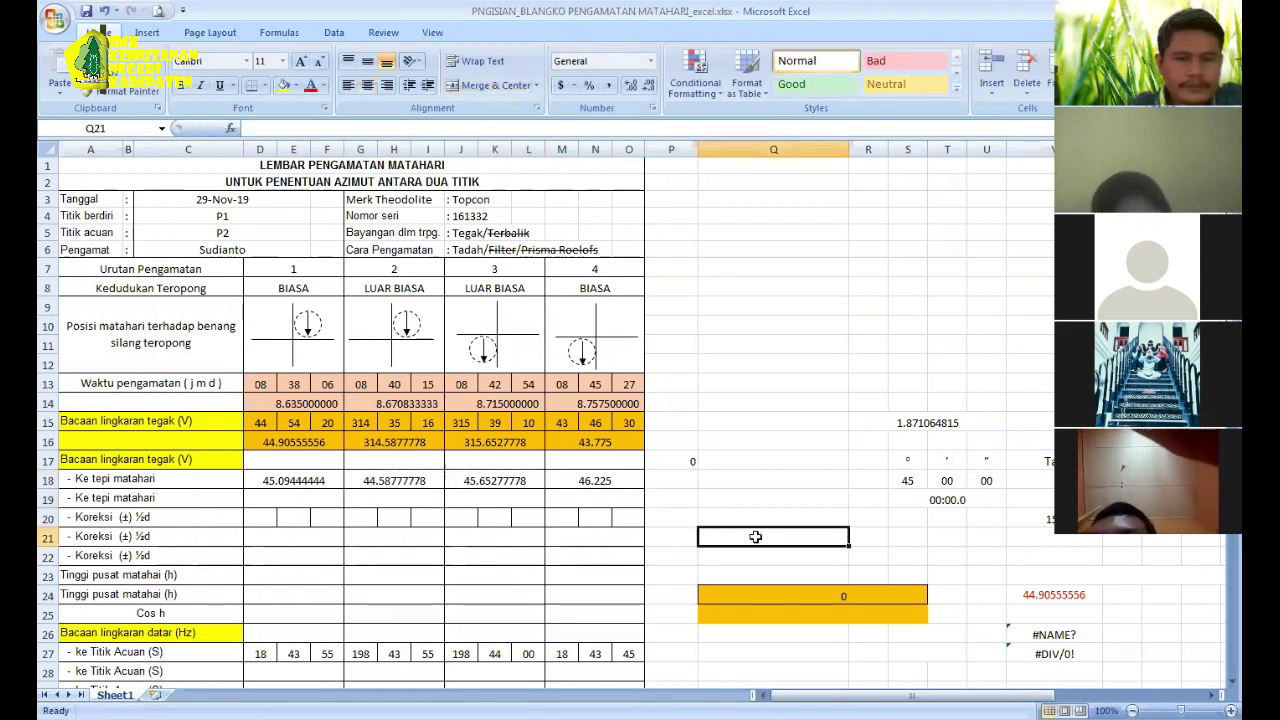
Step: Review the formulas for the angle to the sun's edge in D18, G18, J18 and M18
click(300, 480)
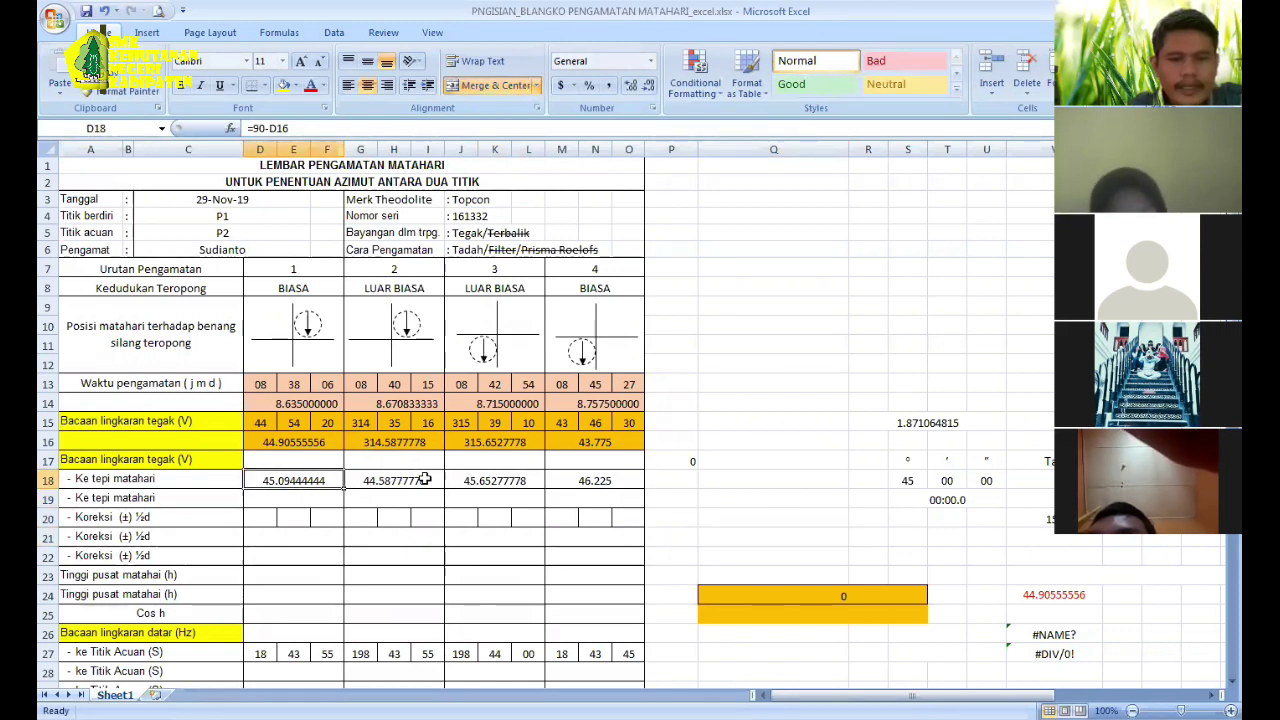
click(396, 480)
click(508, 478)
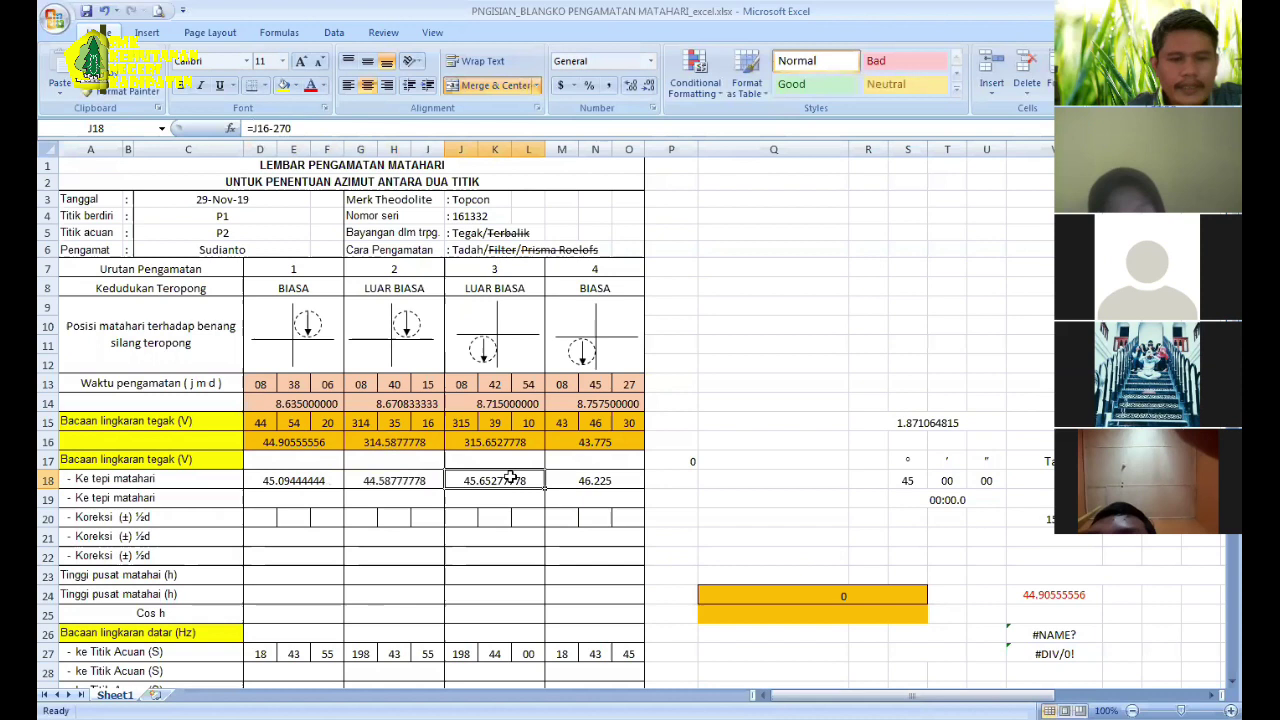
click(316, 476)
click(356, 480)
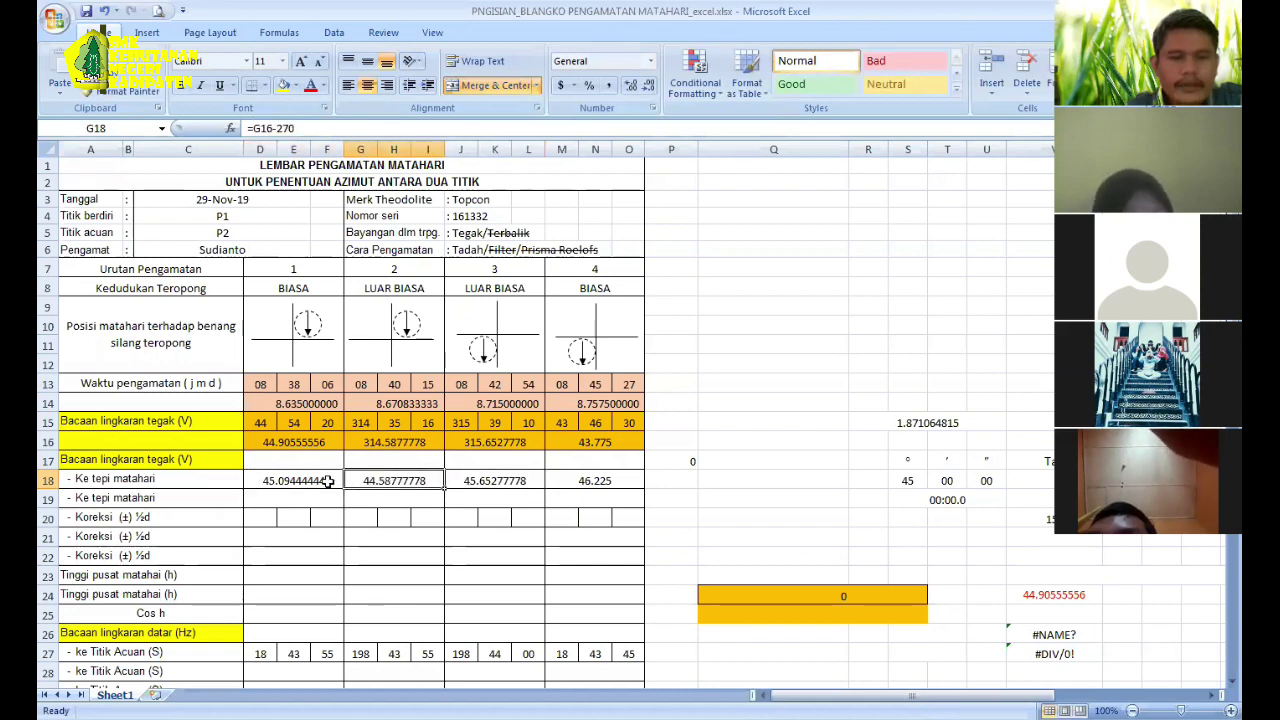
click(330, 481)
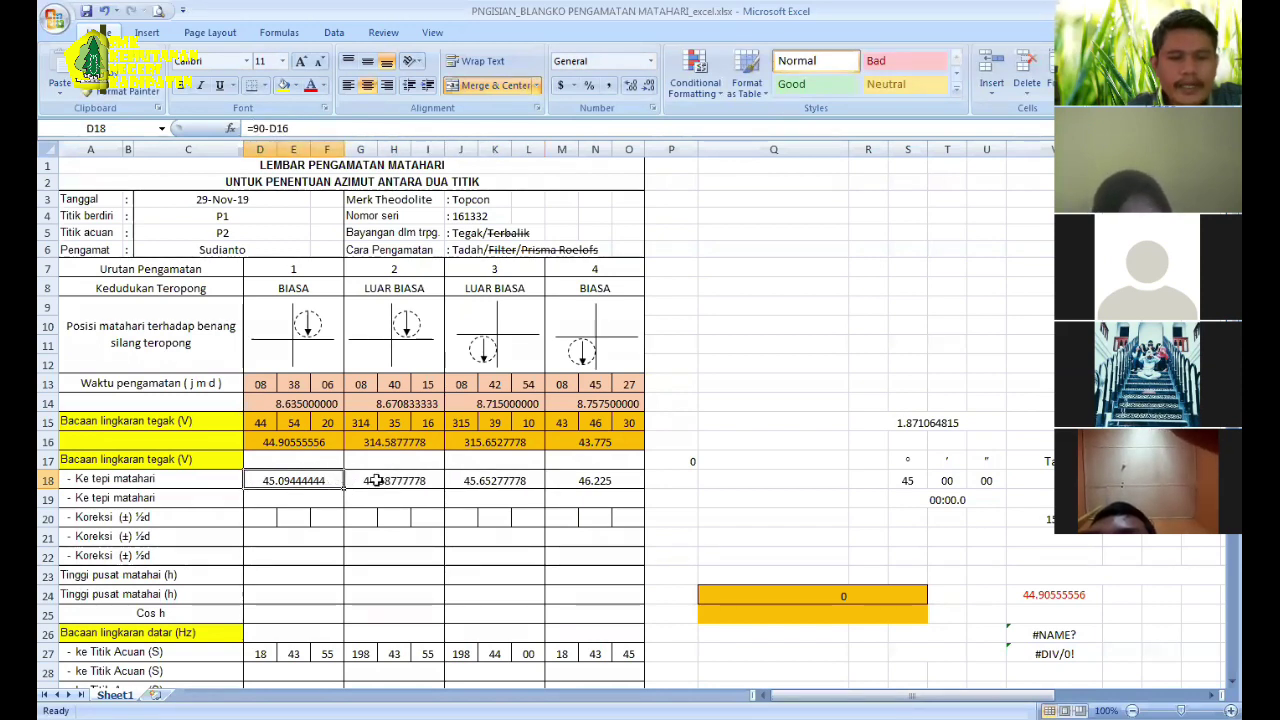
click(377, 480)
click(460, 477)
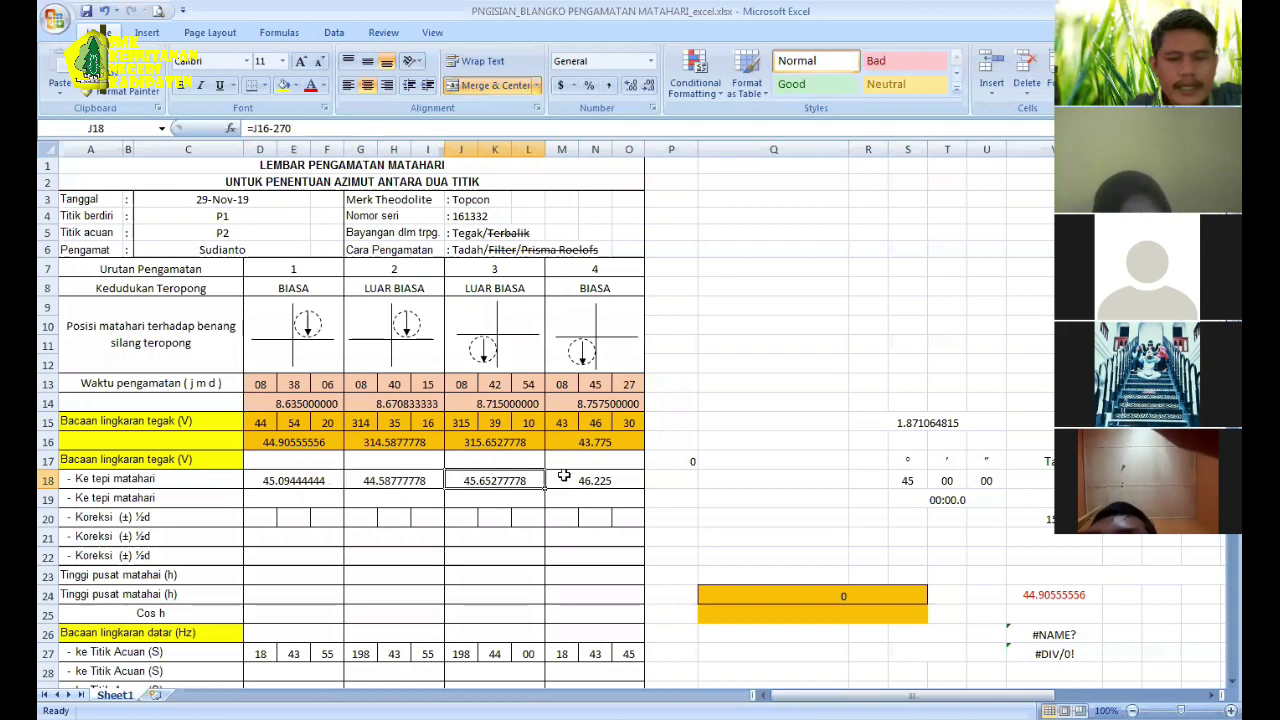
click(560, 476)
click(313, 482)
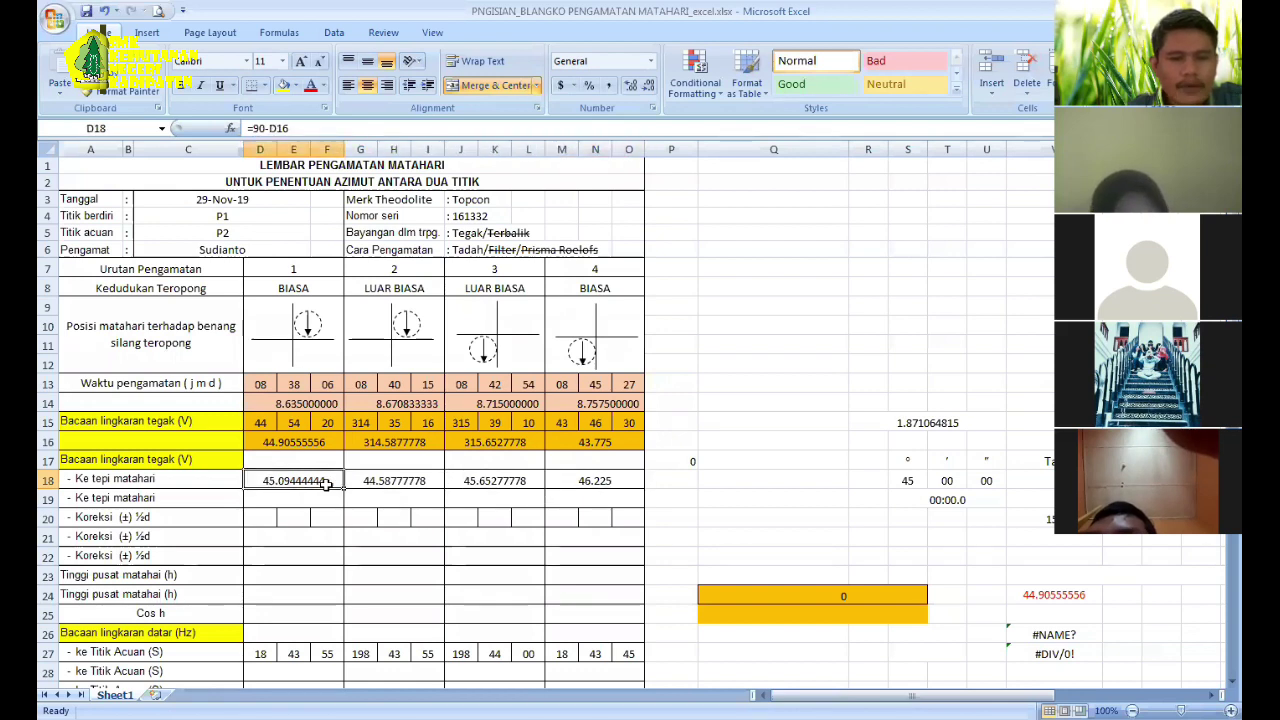
click(392, 483)
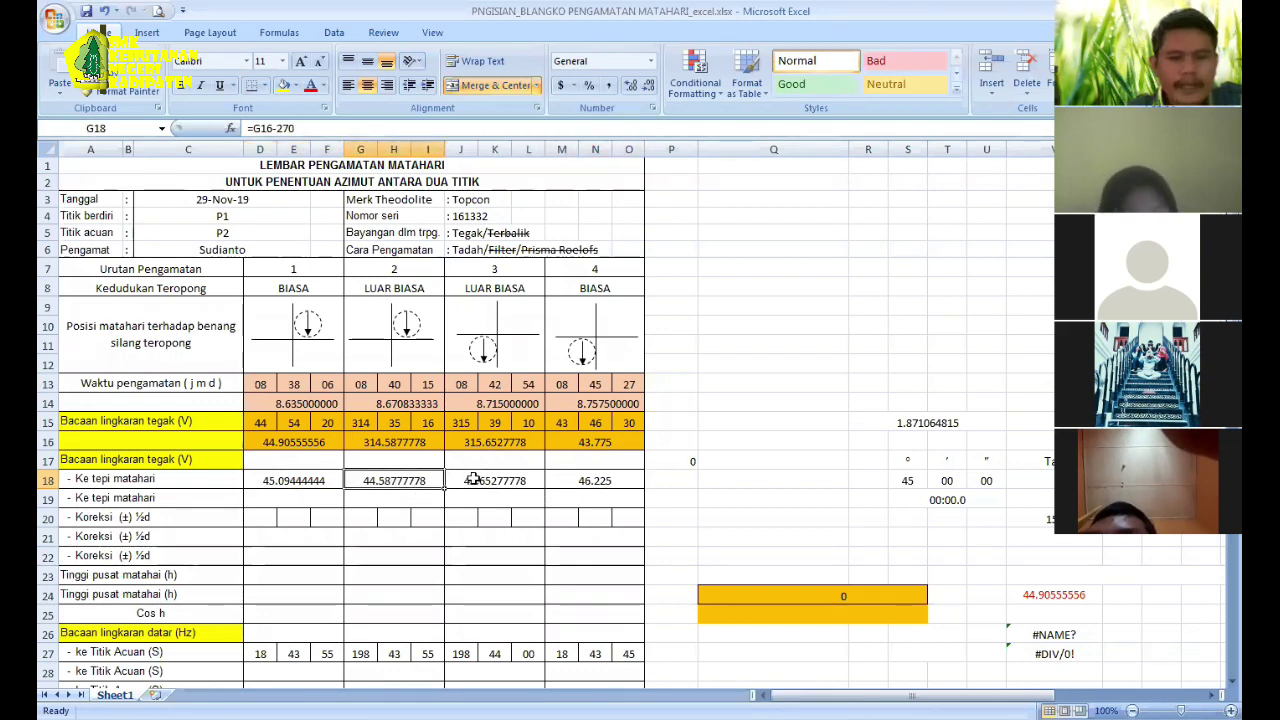
click(472, 478)
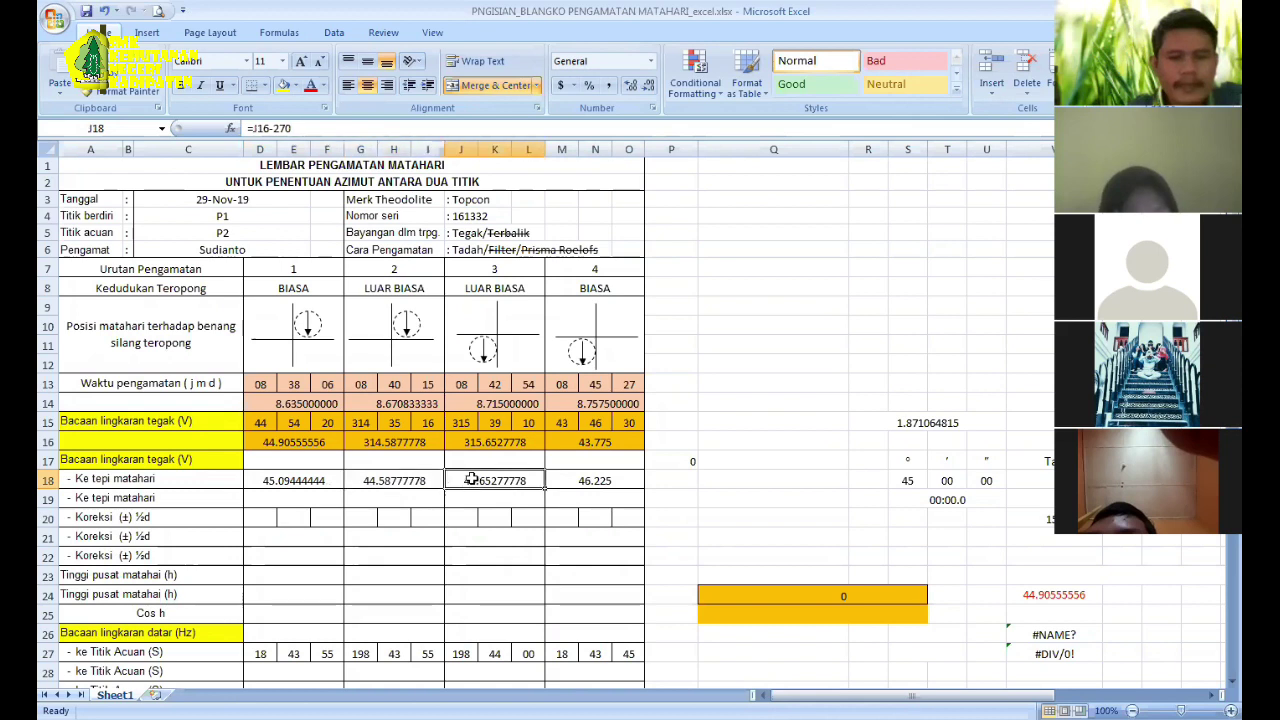
click(595, 472)
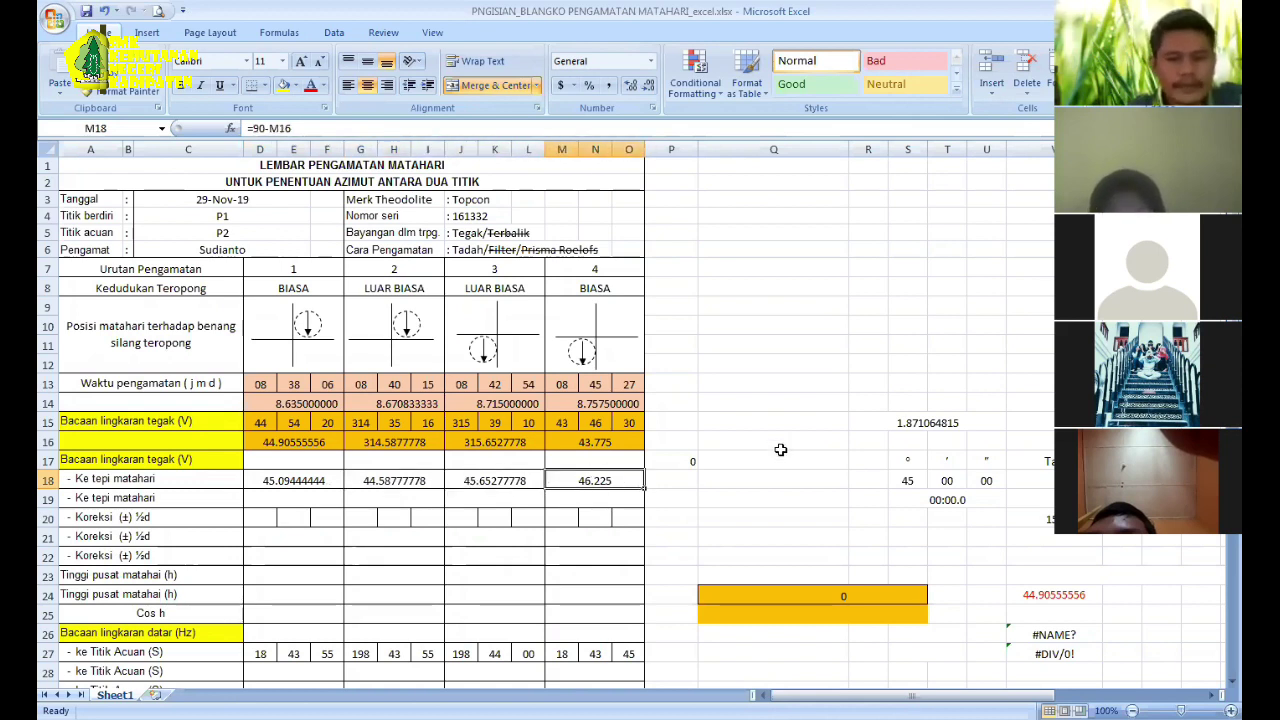
click(780, 456)
key(Down)
key(Down)
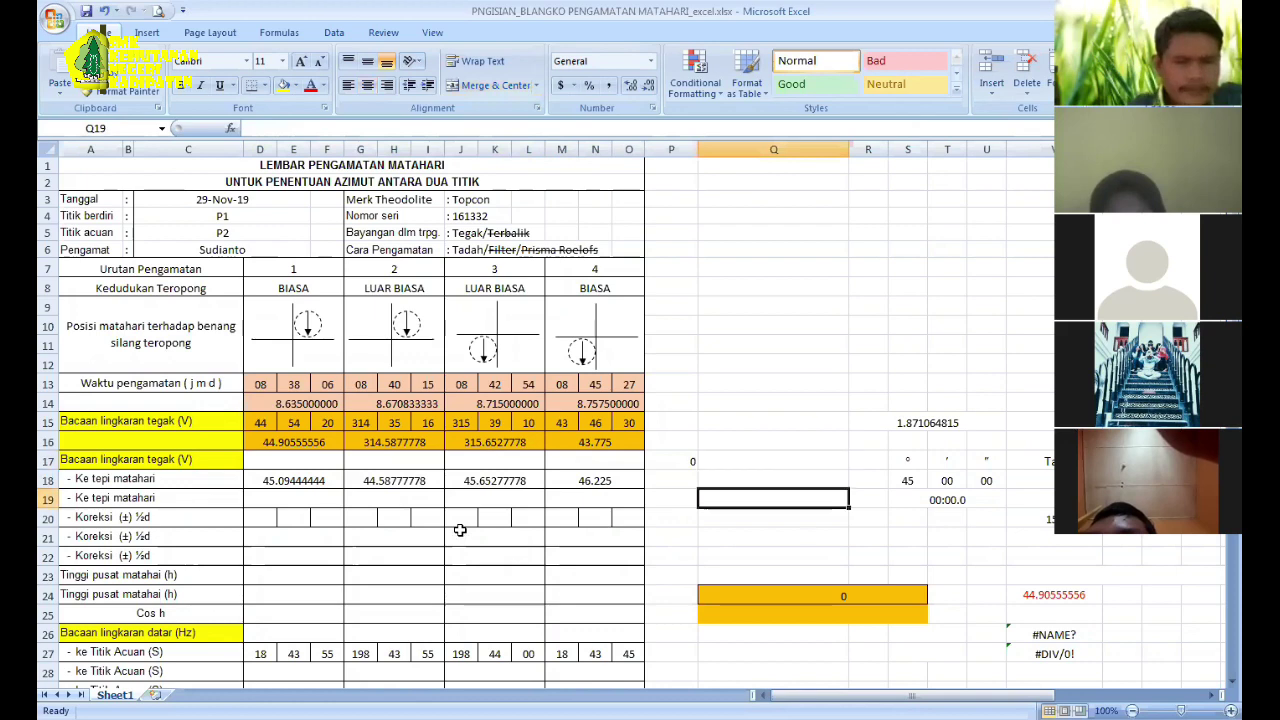
scroll(460, 530, down, 2)
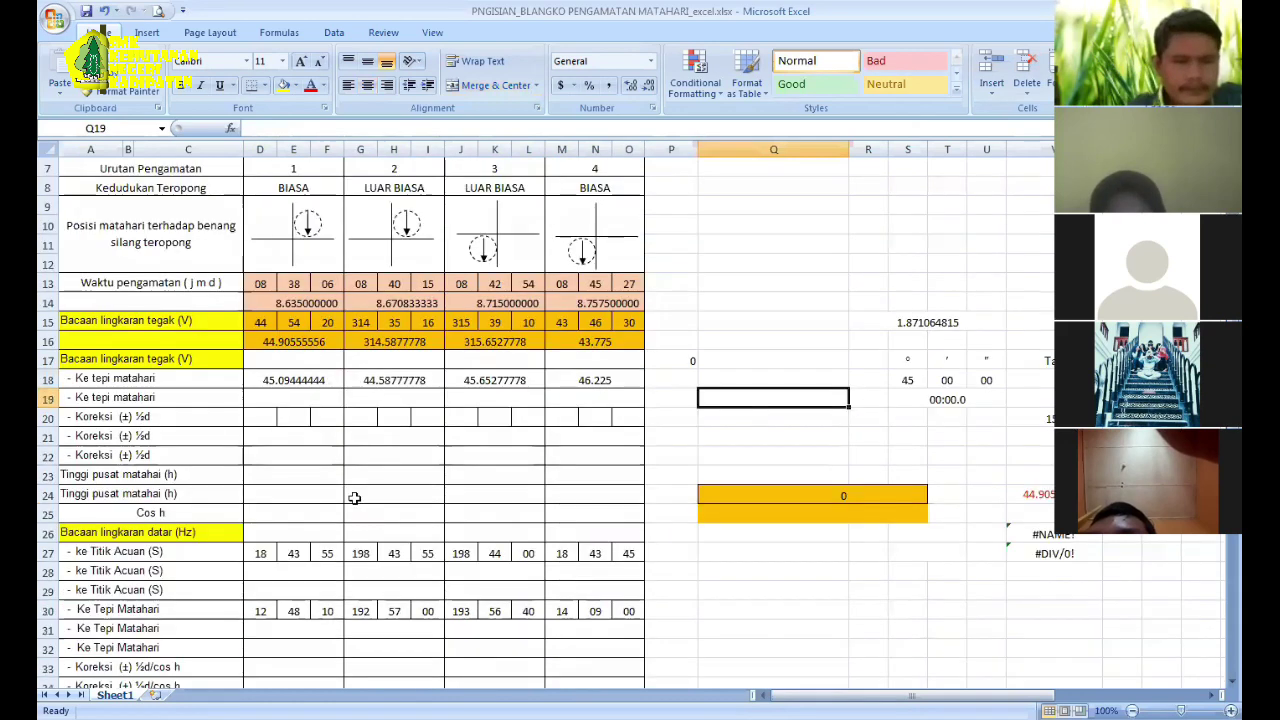
click(254, 416)
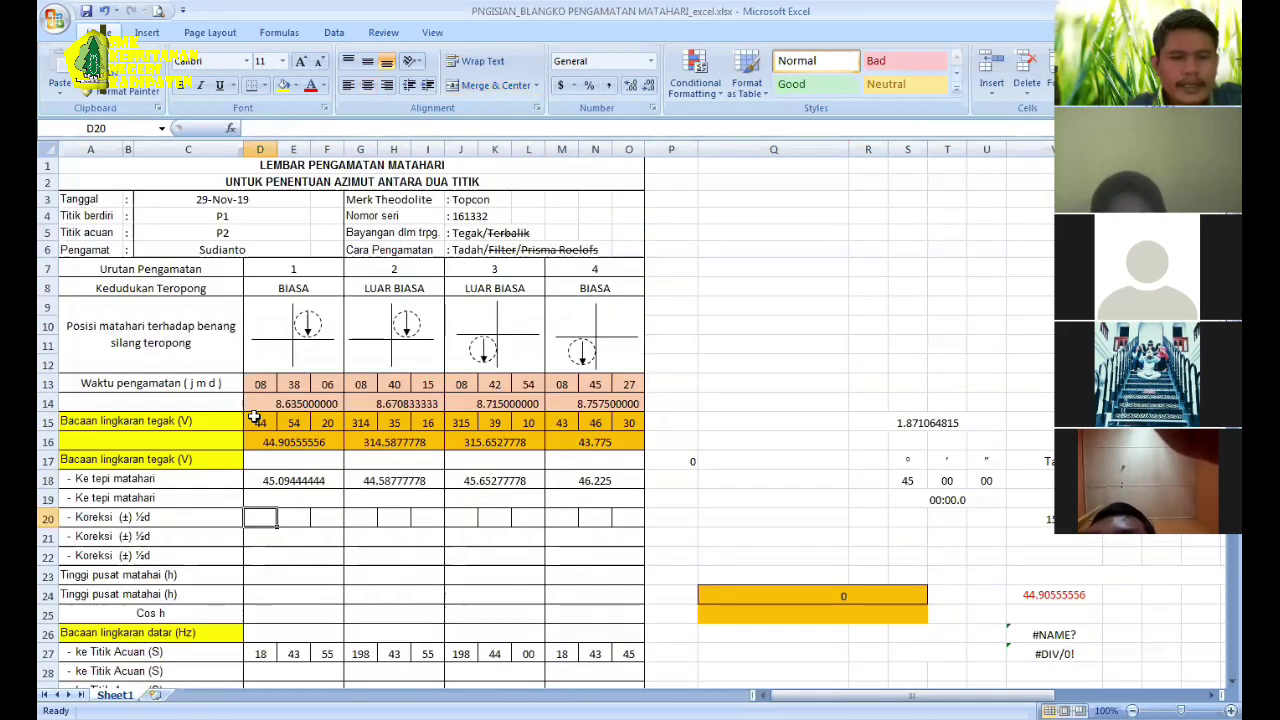
scroll(250, 414, up, 2)
scroll(157, 311, down, 3)
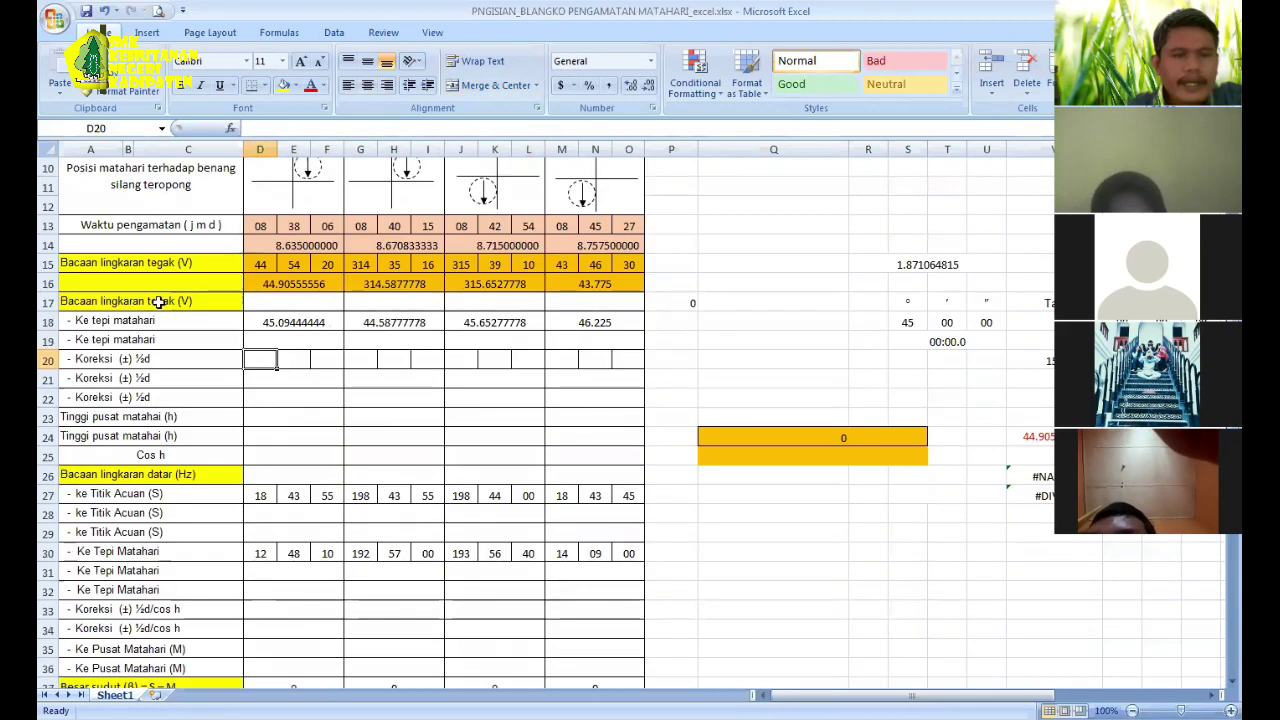
click(158, 302)
scroll(158, 302, up, 3)
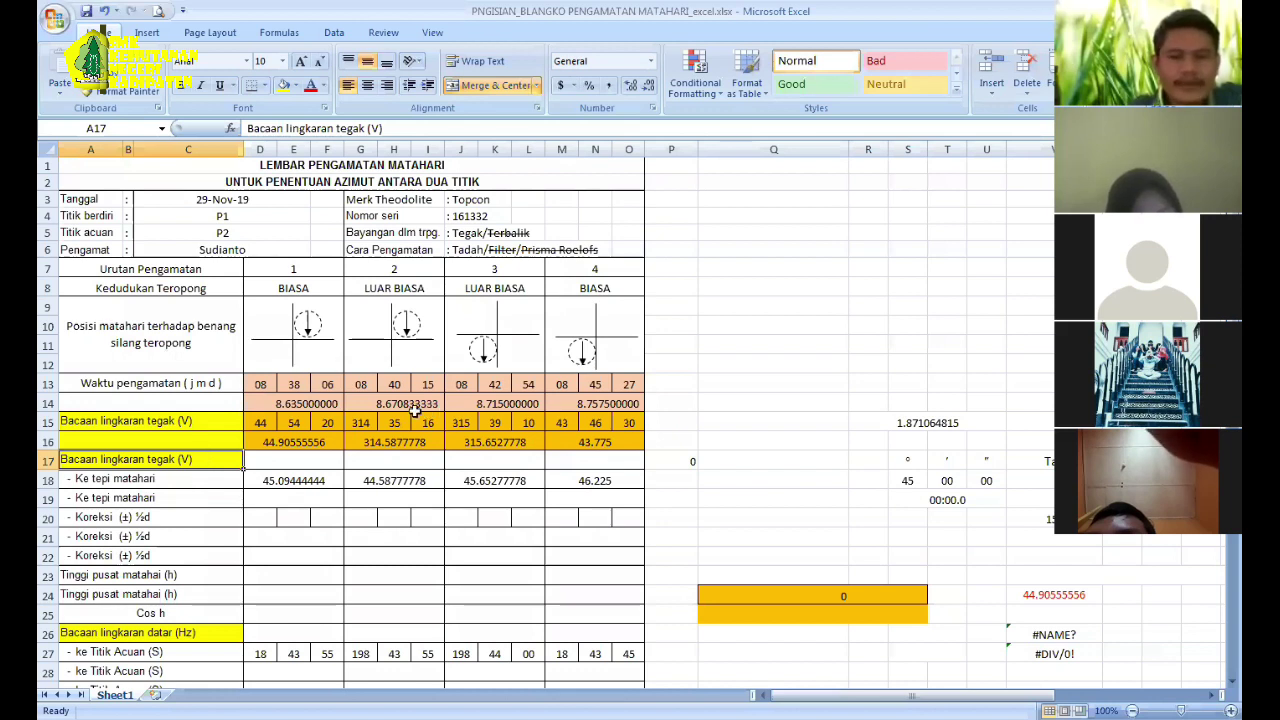
Step: Examine the telescope positions and sun-on-crosshair diagrams of the four observations in rows 7 to 12
click(729, 398)
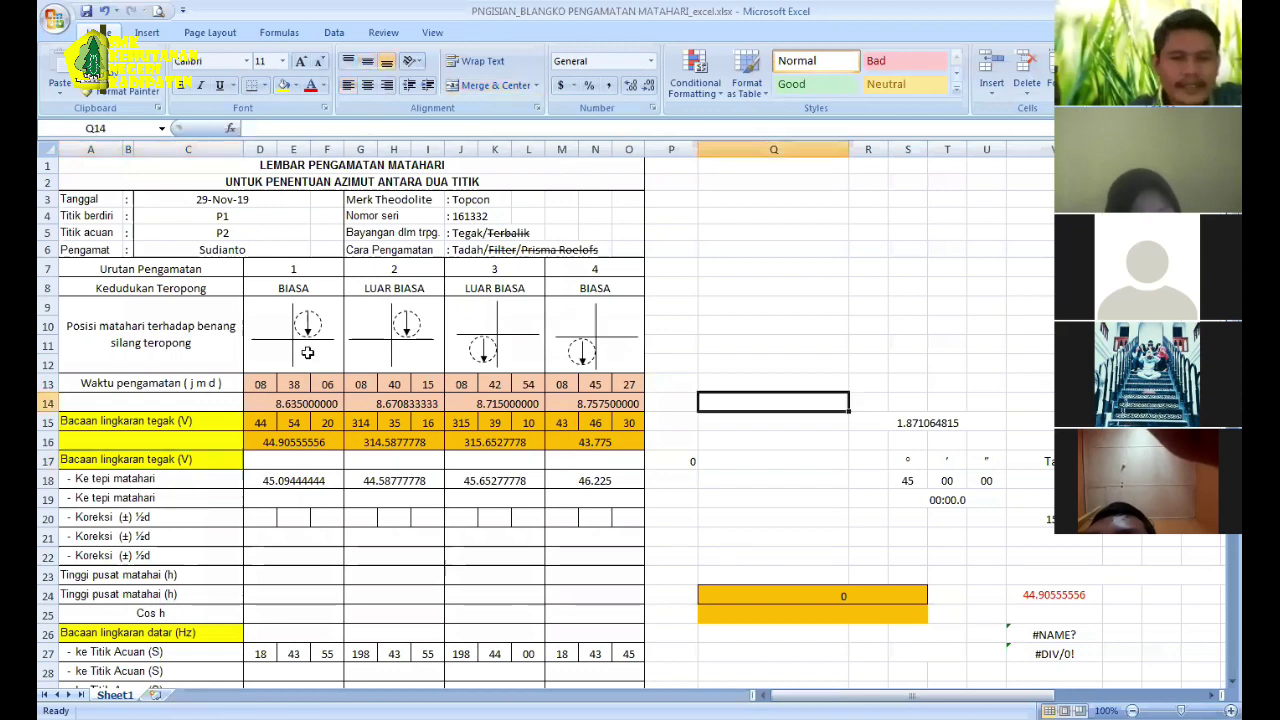
click(311, 284)
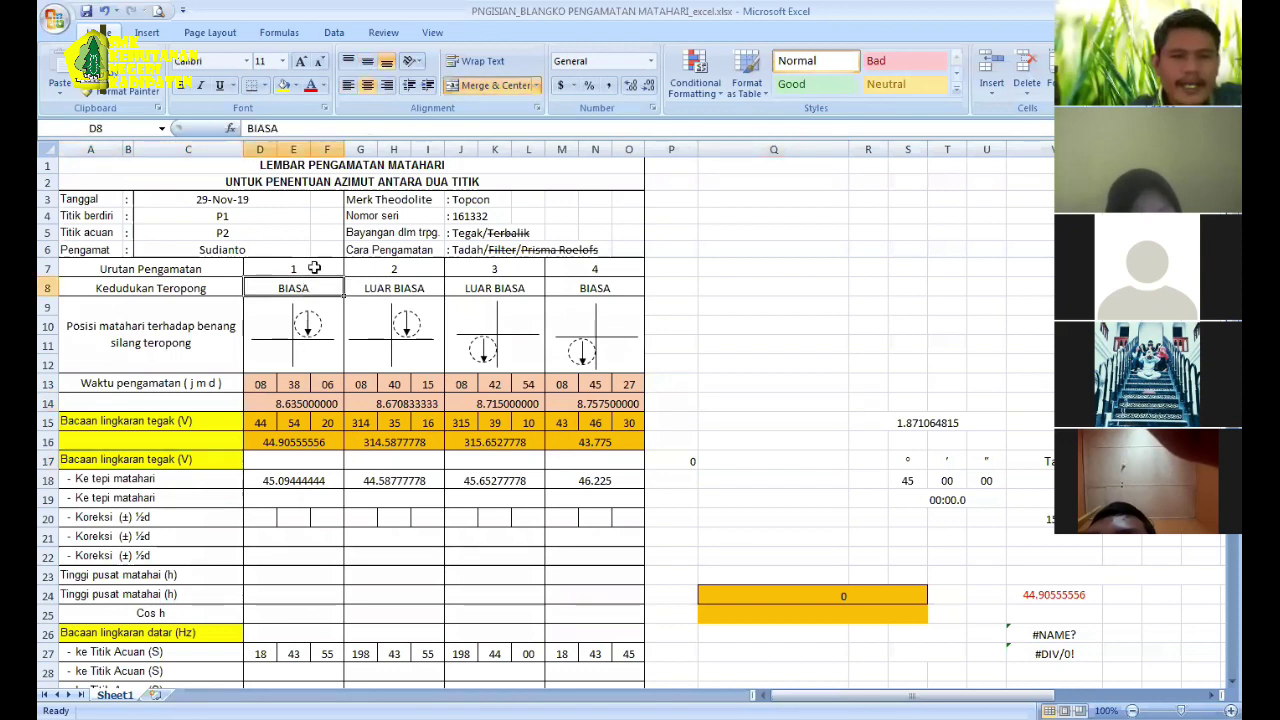
click(314, 268)
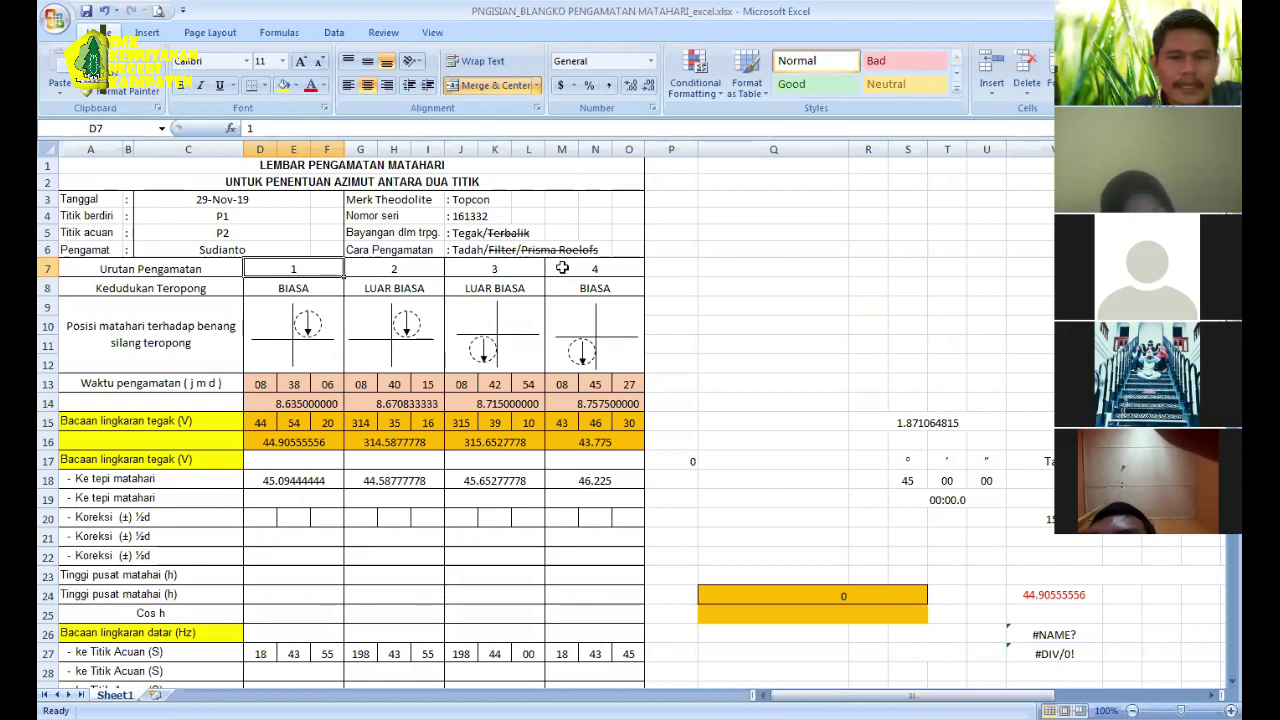
click(702, 307)
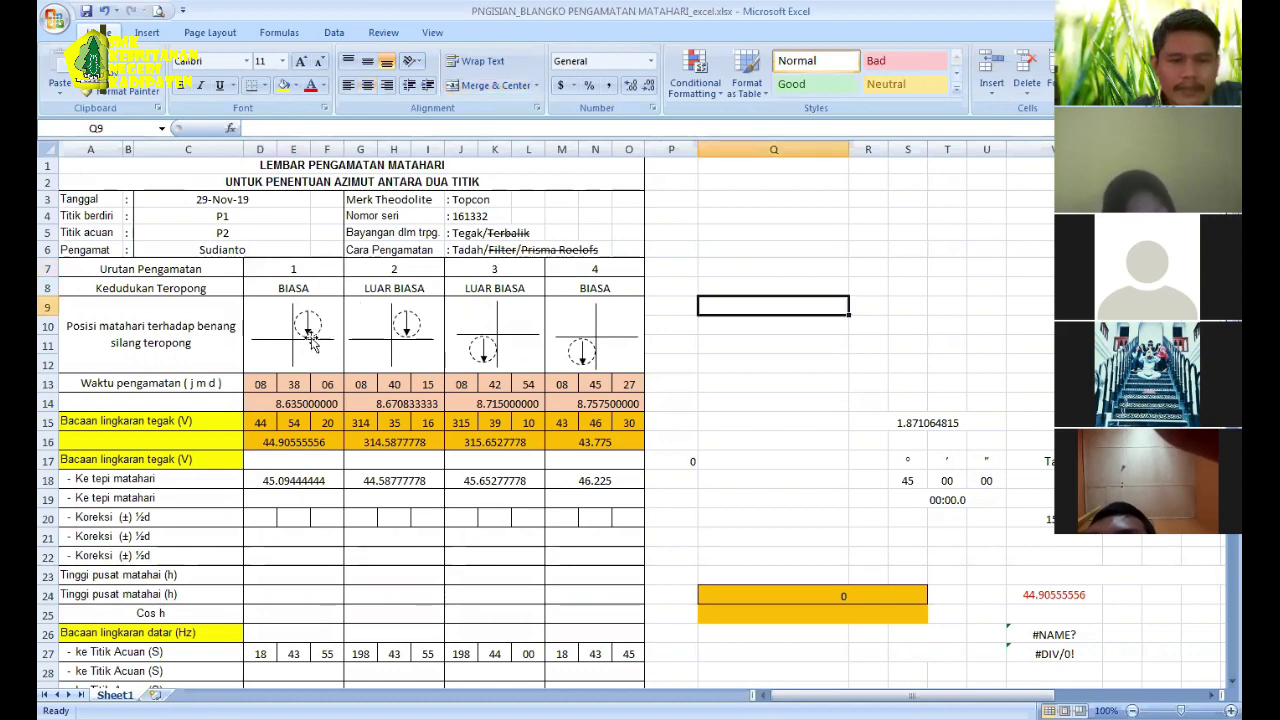
click(829, 381)
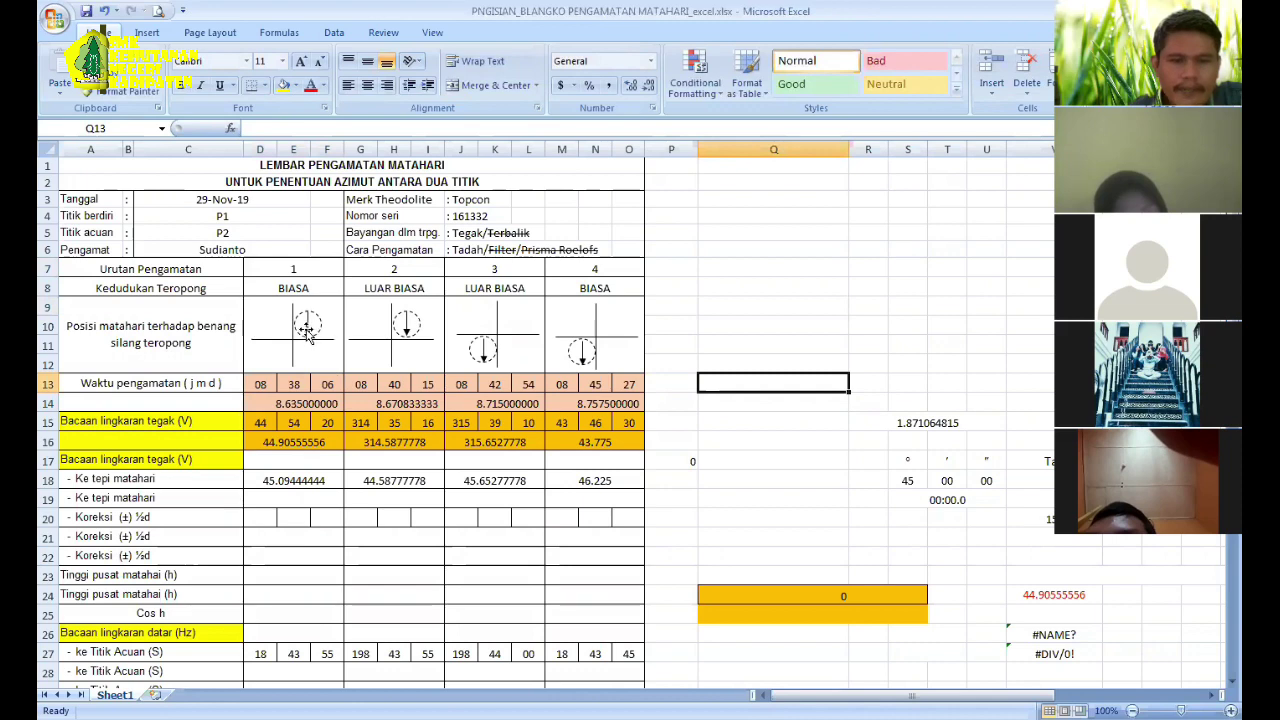
click(420, 332)
key(Escape)
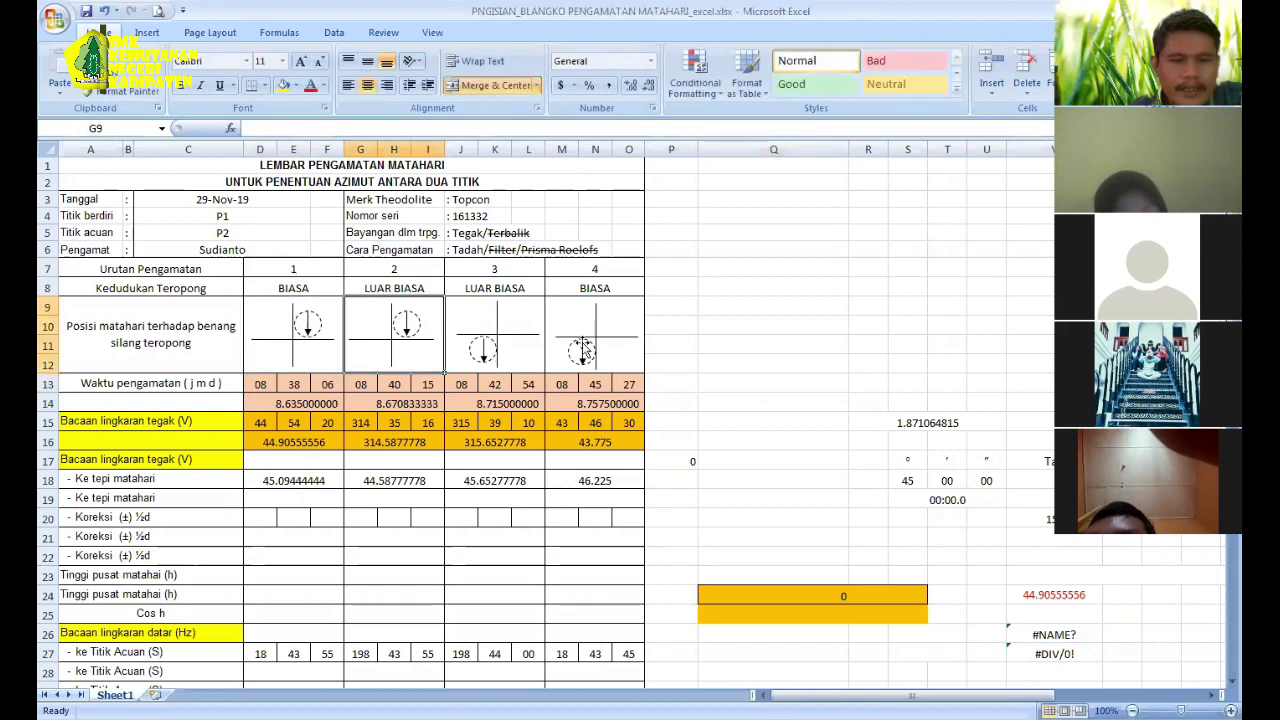
click(583, 348)
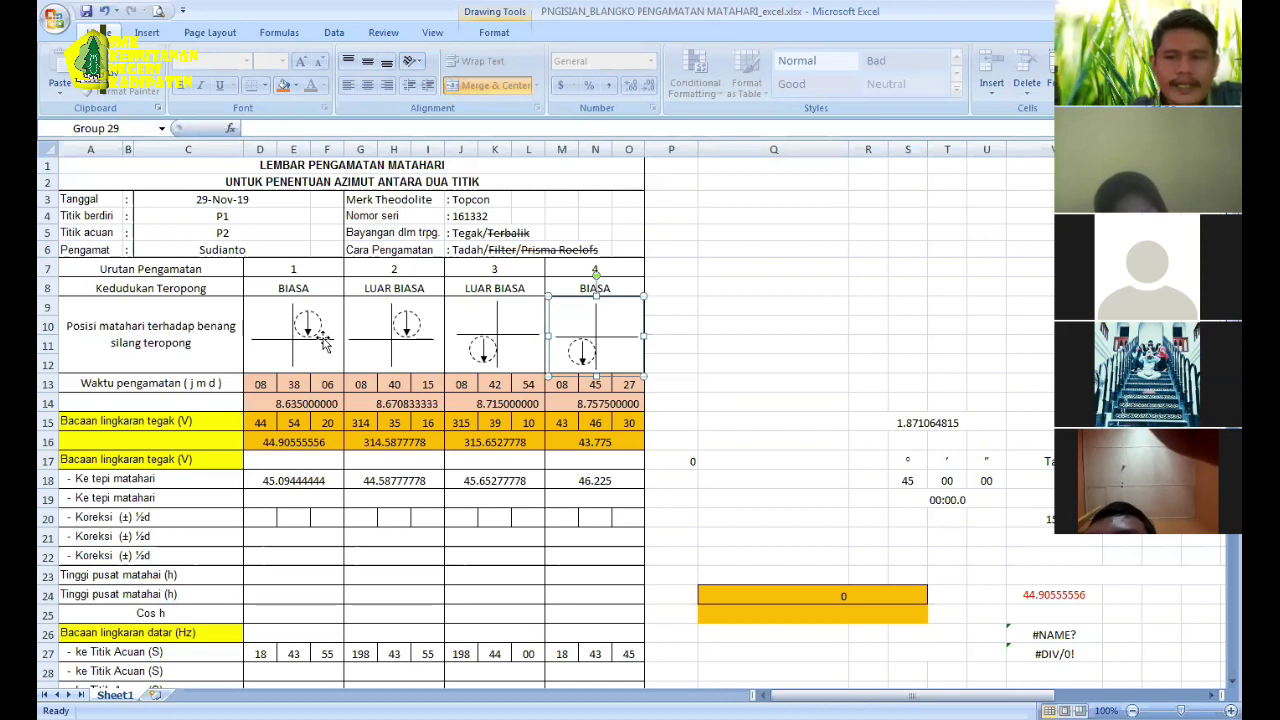
Step: Switch to the November 2015 sun declination table in Adobe Reader and look up the 1/2 d Mthr value for date 29
click(153, 575)
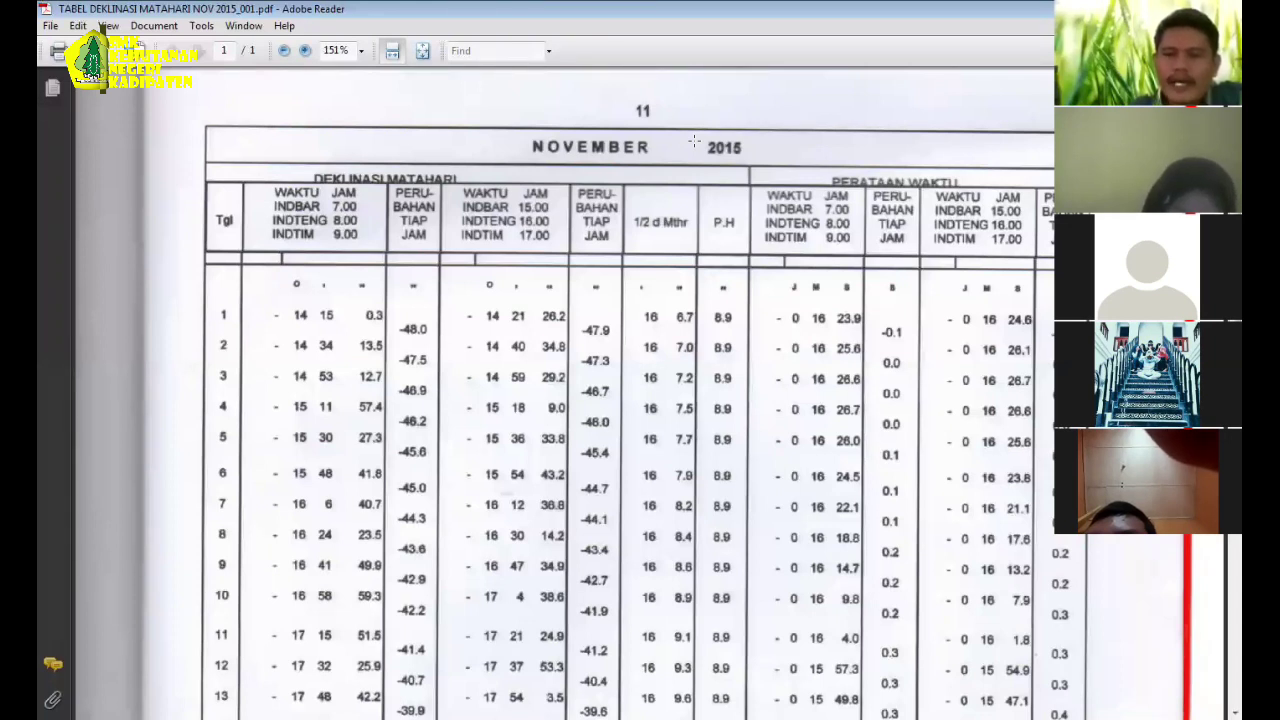
click(671, 268)
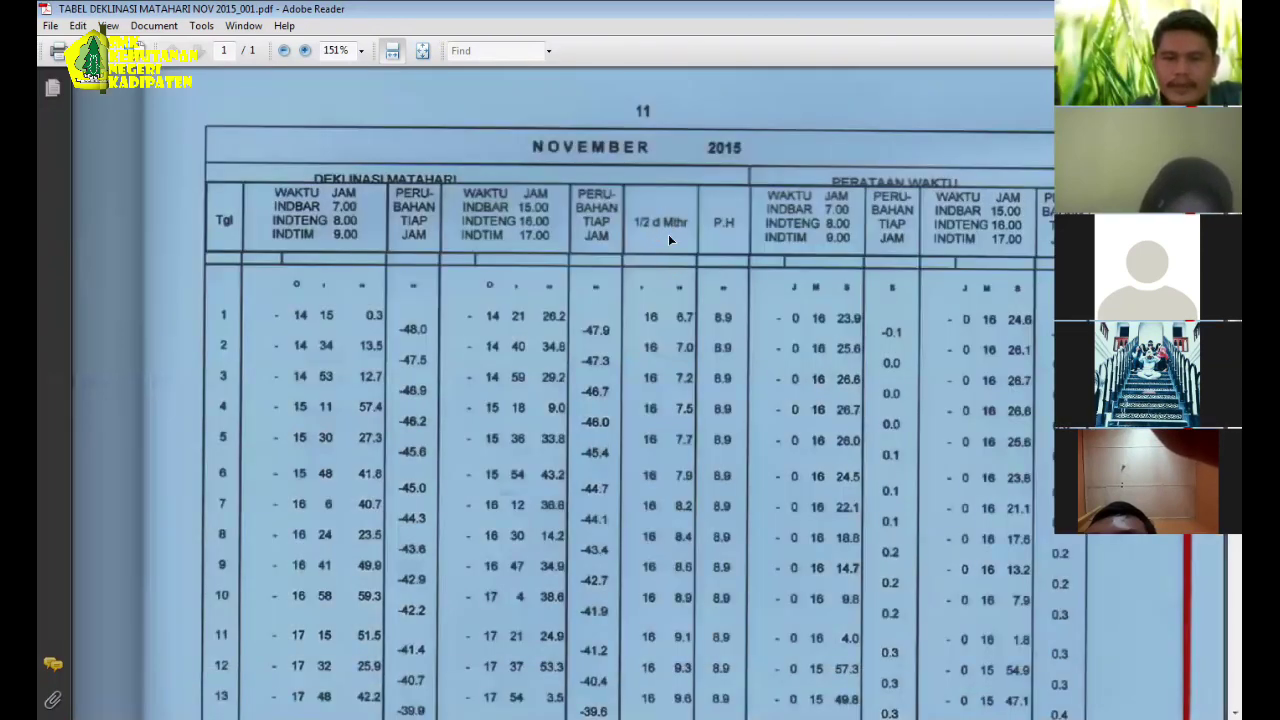
scroll(668, 234, down, 10)
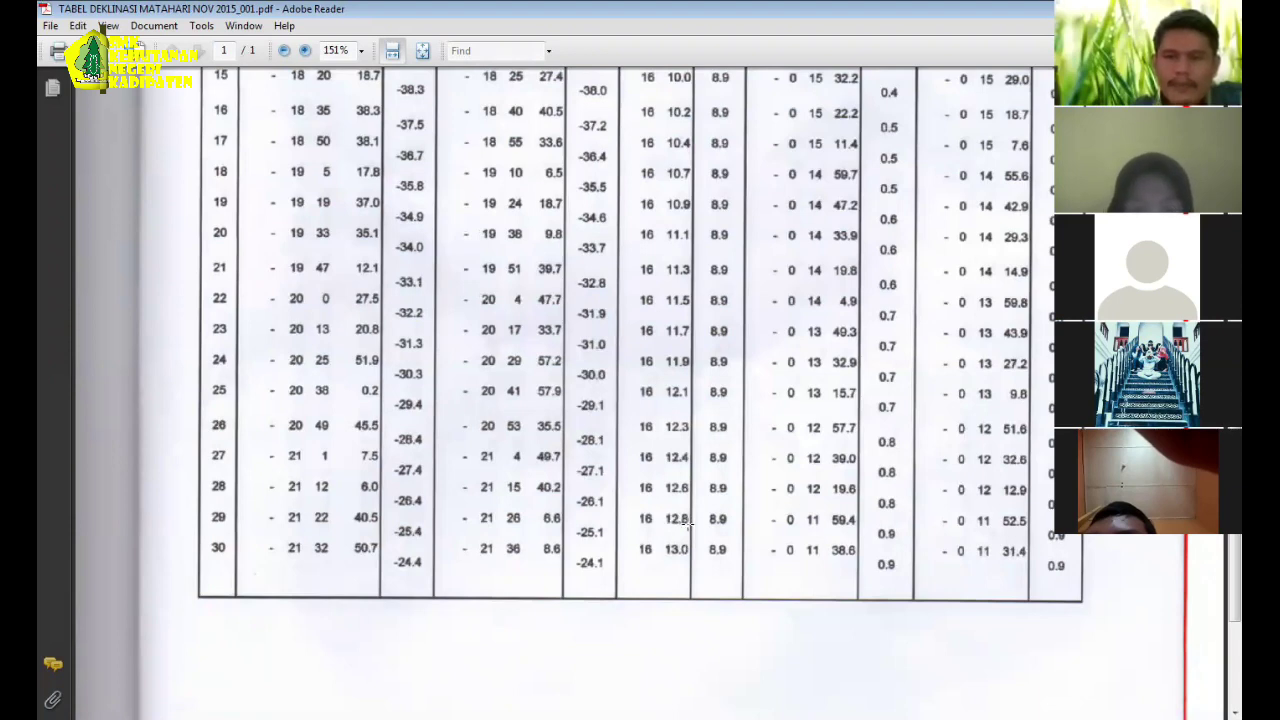
scroll(688, 522, up, 10)
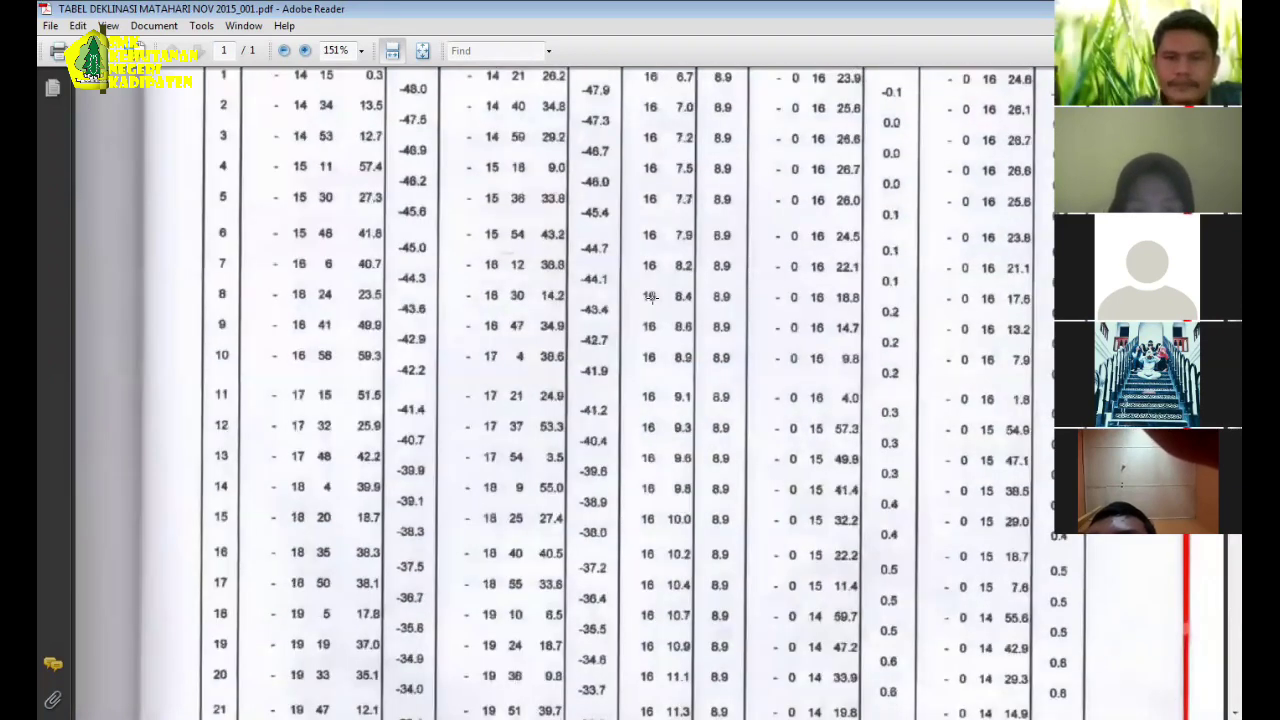
scroll(650, 297, up, 5)
scroll(672, 347, down, 15)
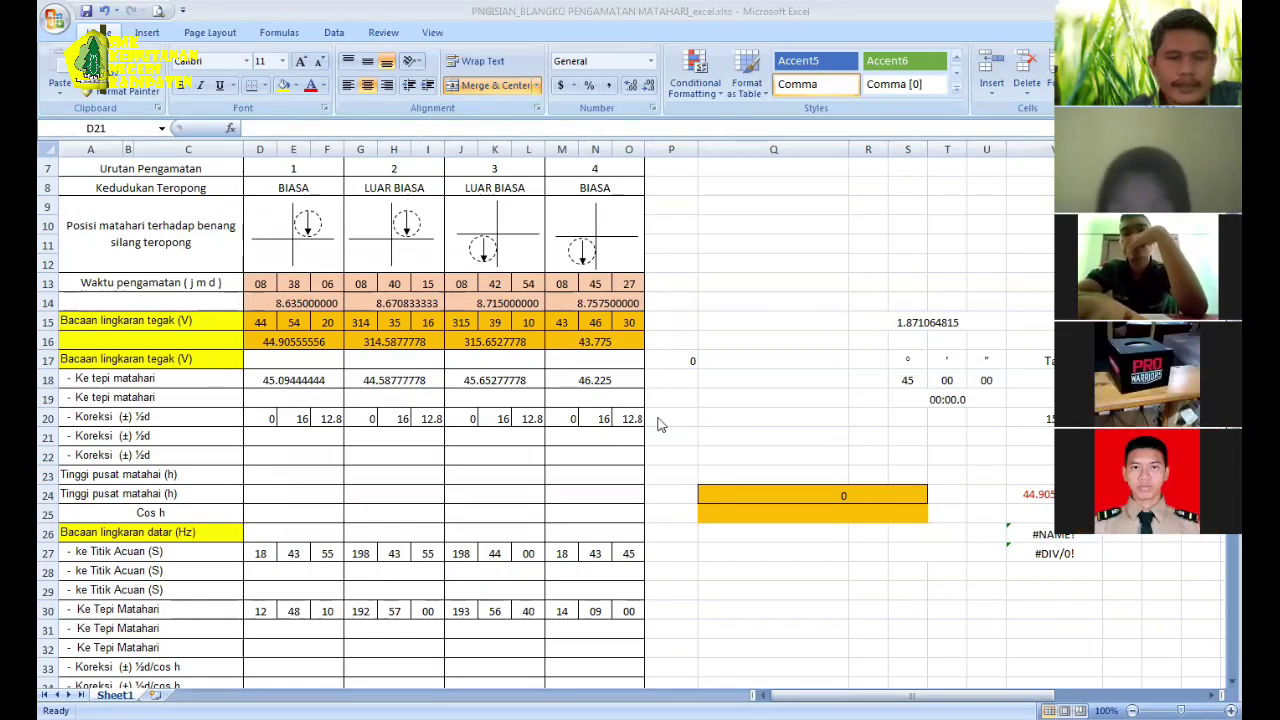
Step: Review the ½d correction's degree, minute and second entries in row 20 across the four observations
key(Up)
key(Right)
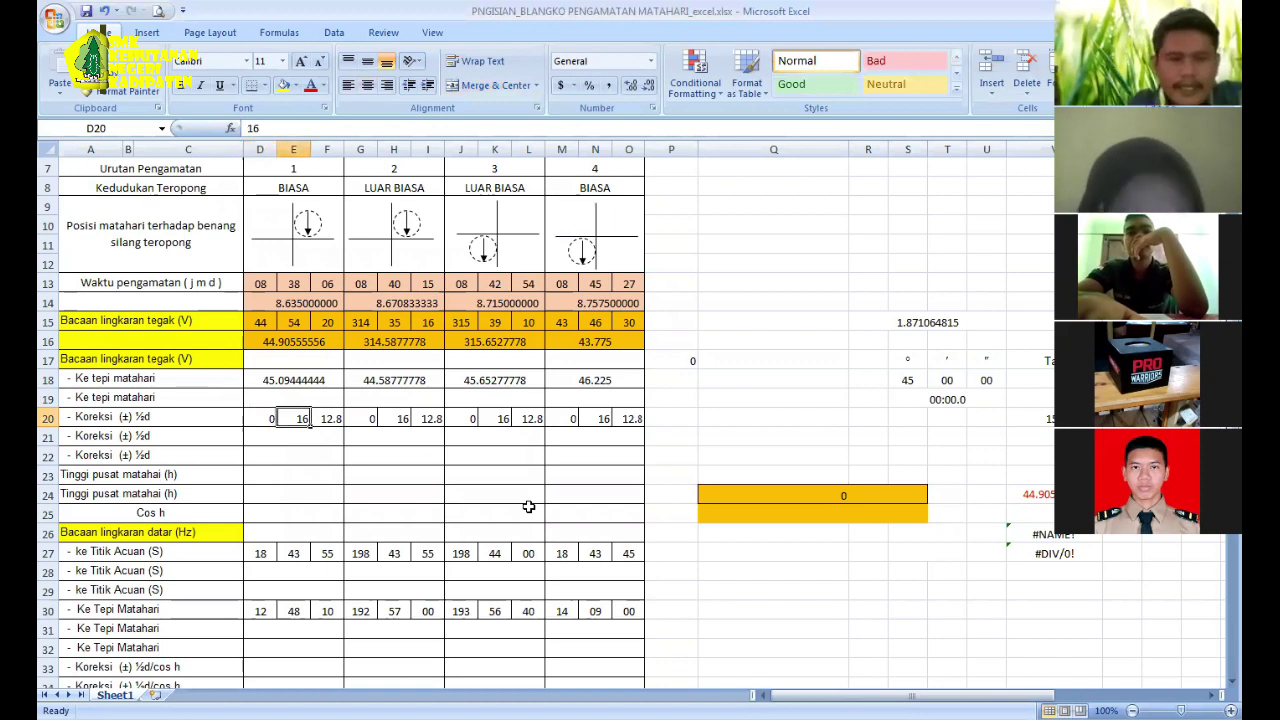
key(Right)
key(Right)
key(Right)
key(Right)
key(Right)
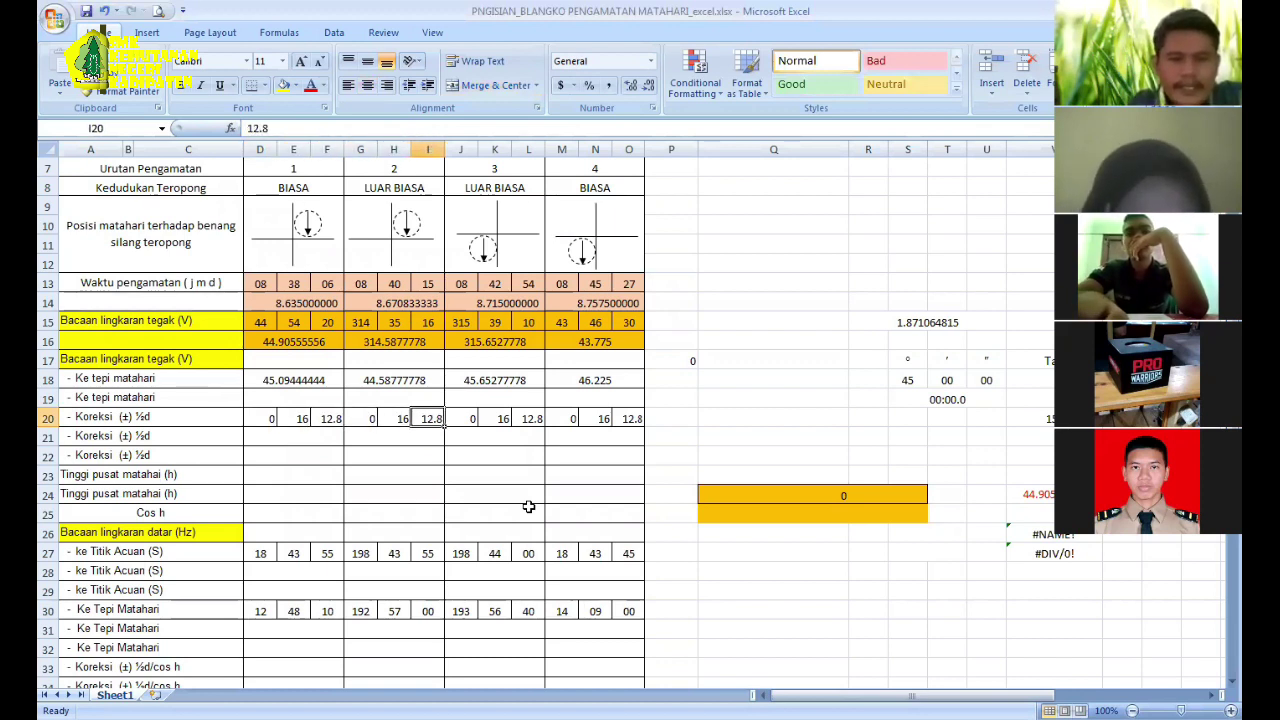
key(Right)
key(Right)
key(Right)
key(Right)
key(Right)
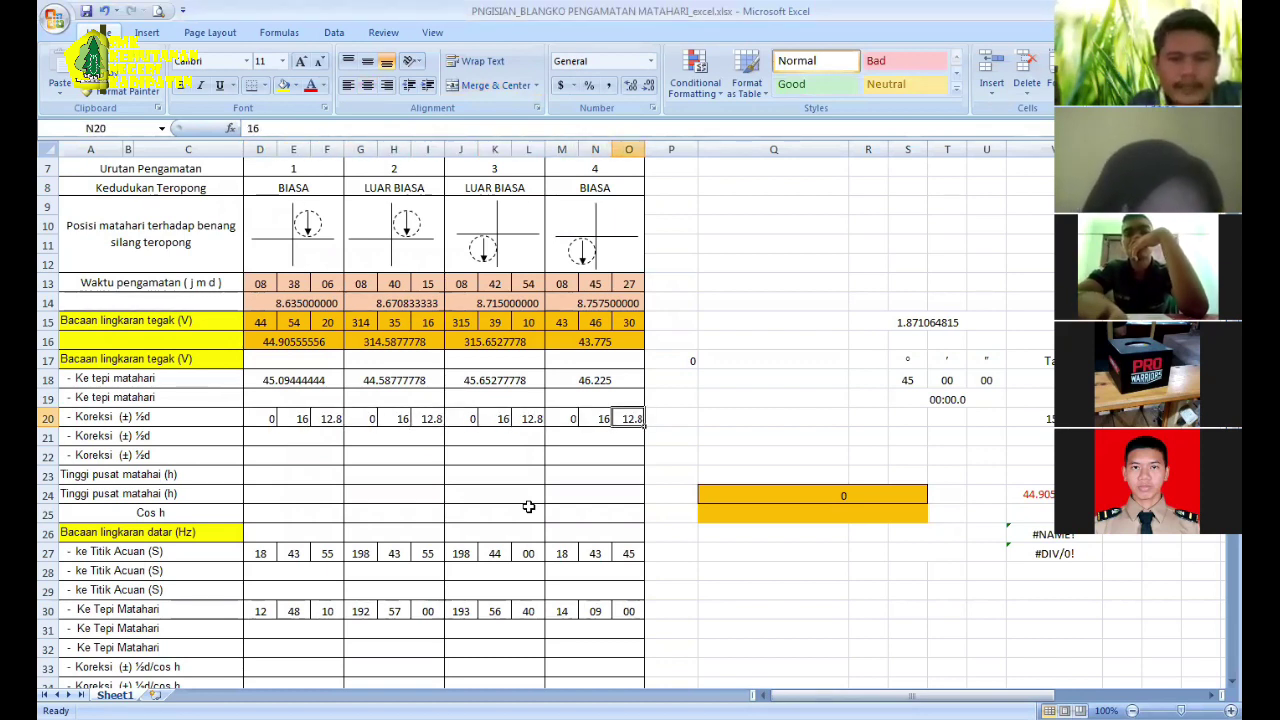
key(Down)
key(Left)
key(Left)
key(Left)
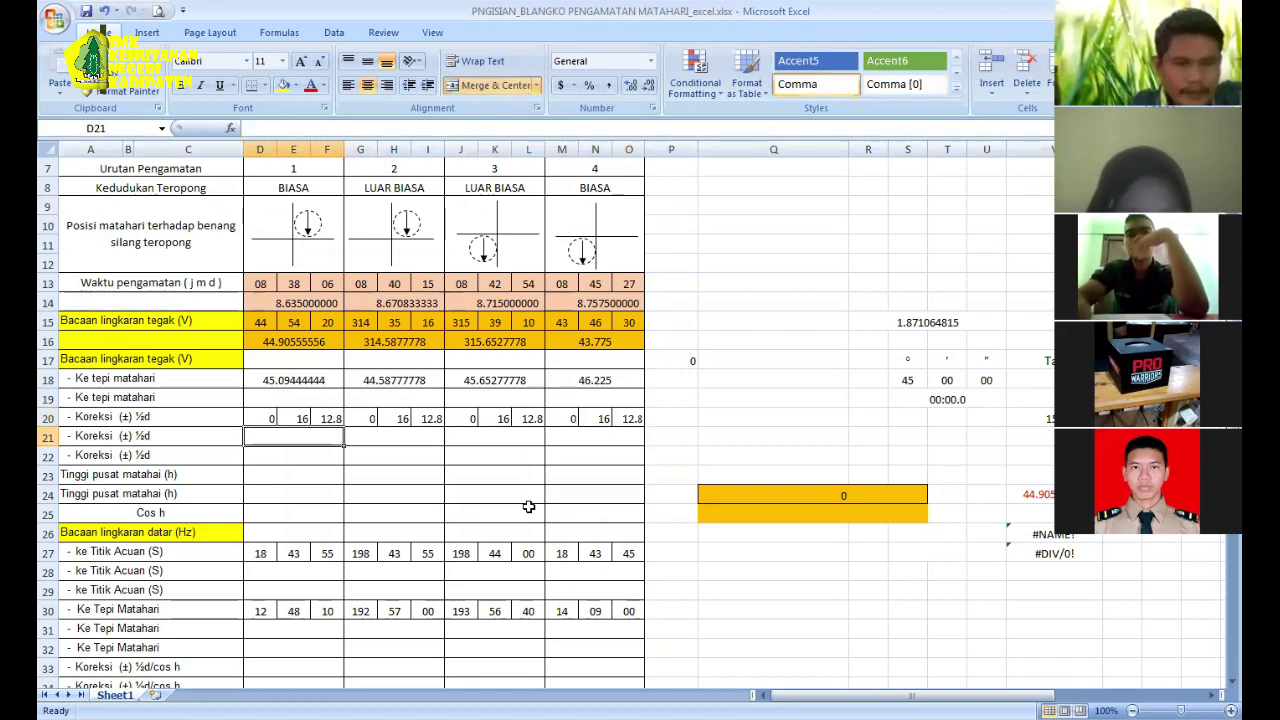
key(Up)
key(Right)
key(Left)
key(Left)
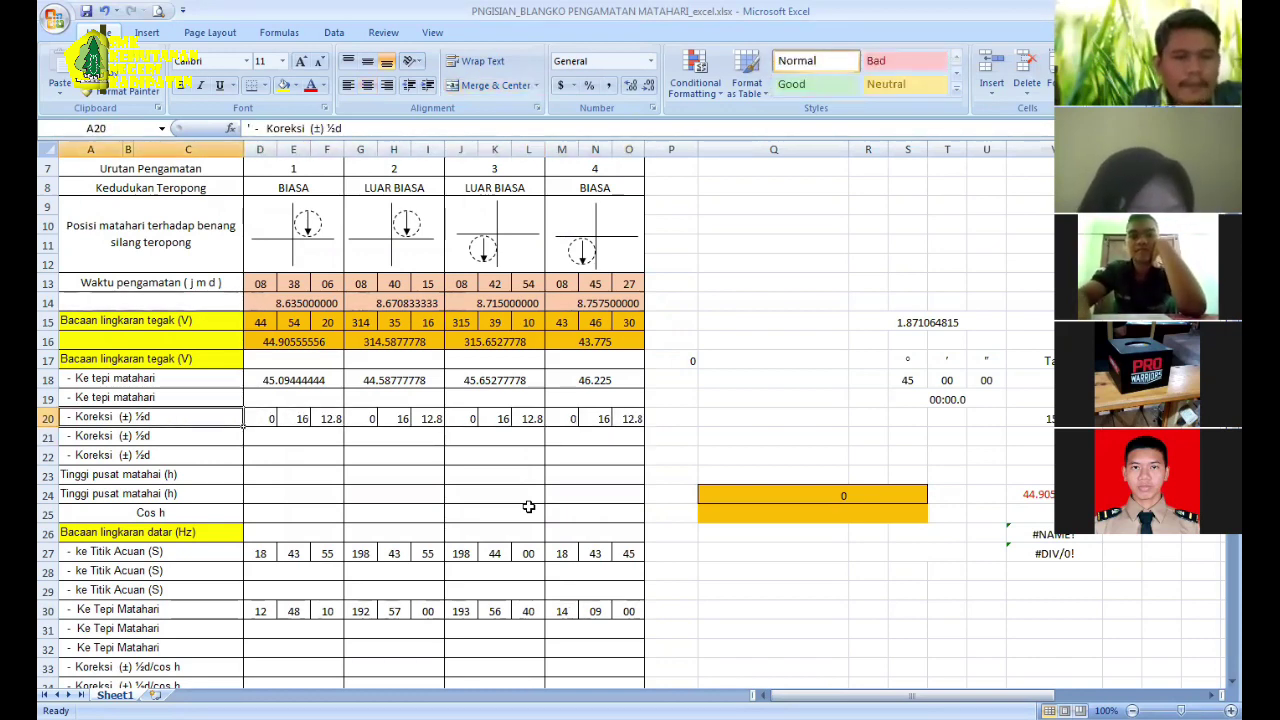
key(Right)
key(Right)
key(Right)
key(Right)
key(Right)
key(Left)
key(Left)
key(Left)
key(Left)
key(Right)
key(Right)
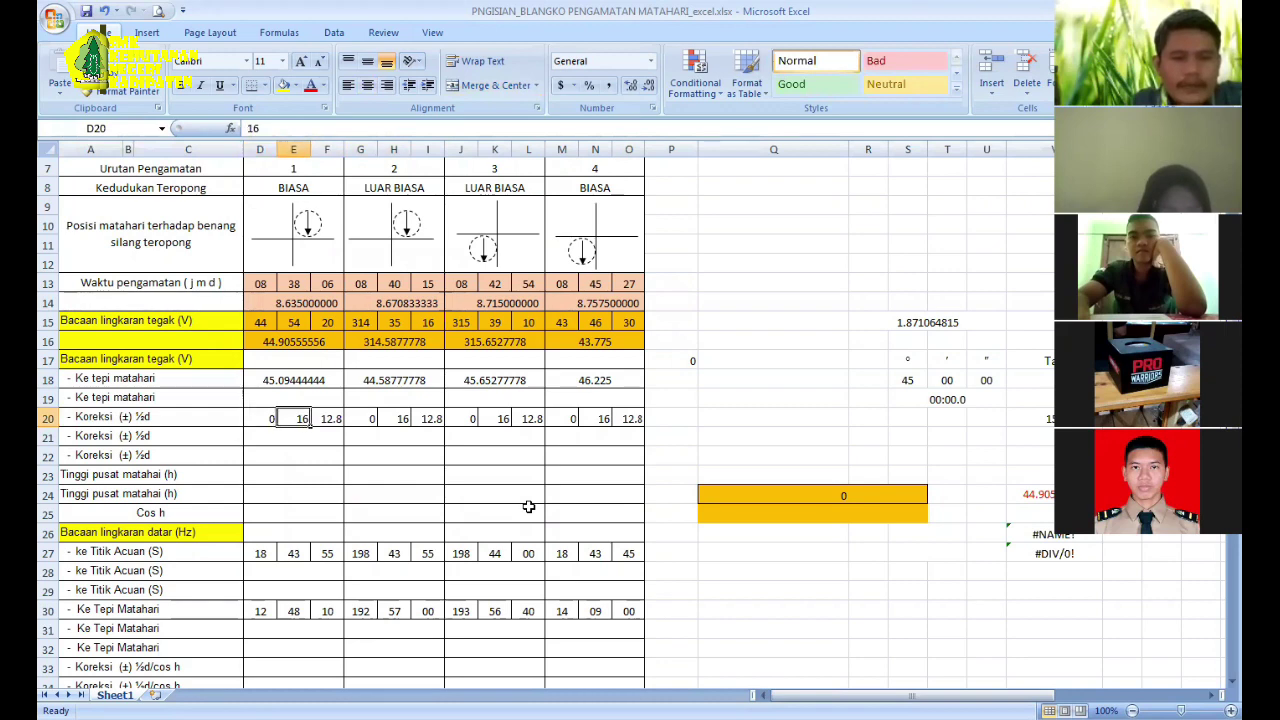
key(Right)
key(Right)
key(Right)
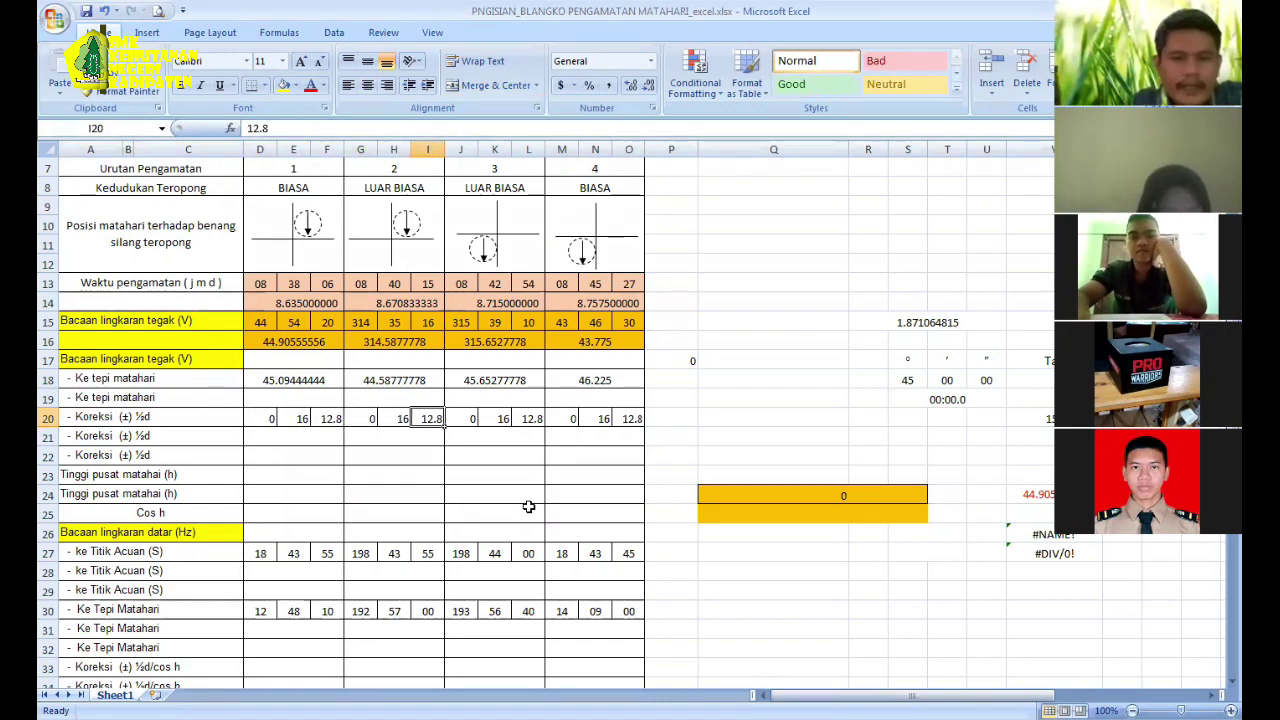
Step: Copy the decimal conversion formula from D16 to D21 to convert the first observation's ½d correction
key(Down)
key(Left)
key(Left)
key(Right)
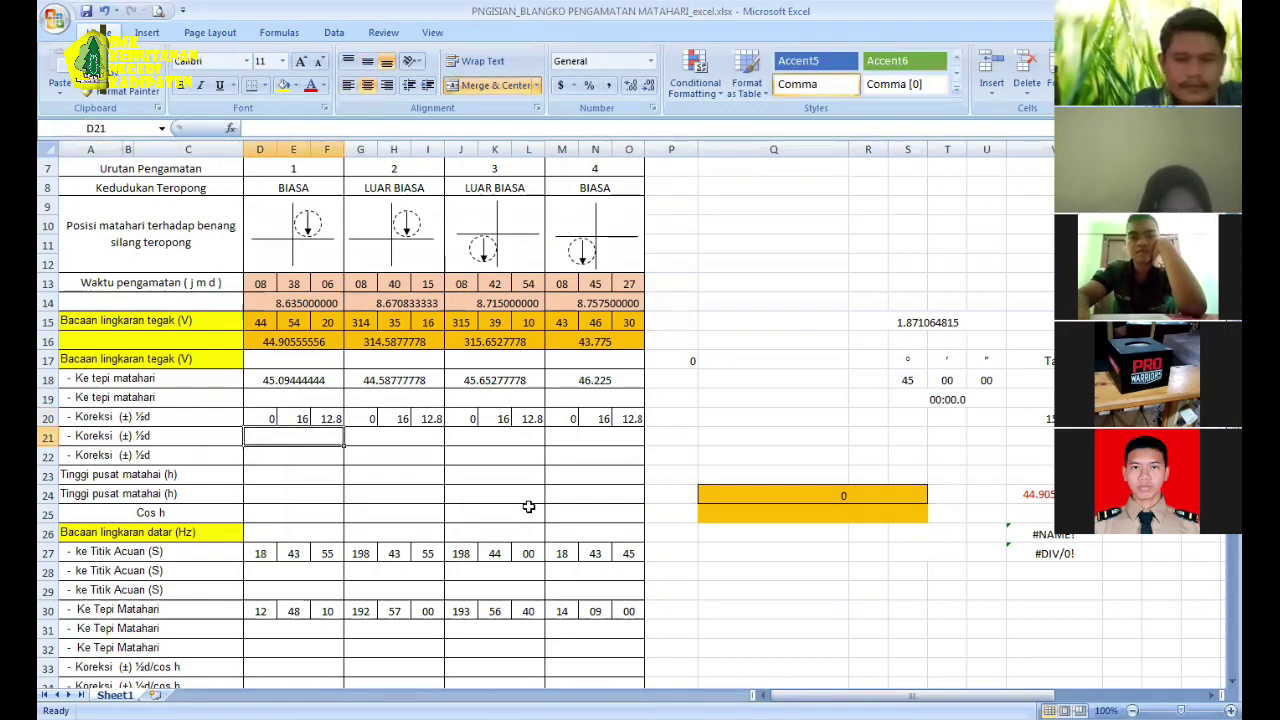
key(Up)
key(Up)
key(Up)
key(Up)
key(Up)
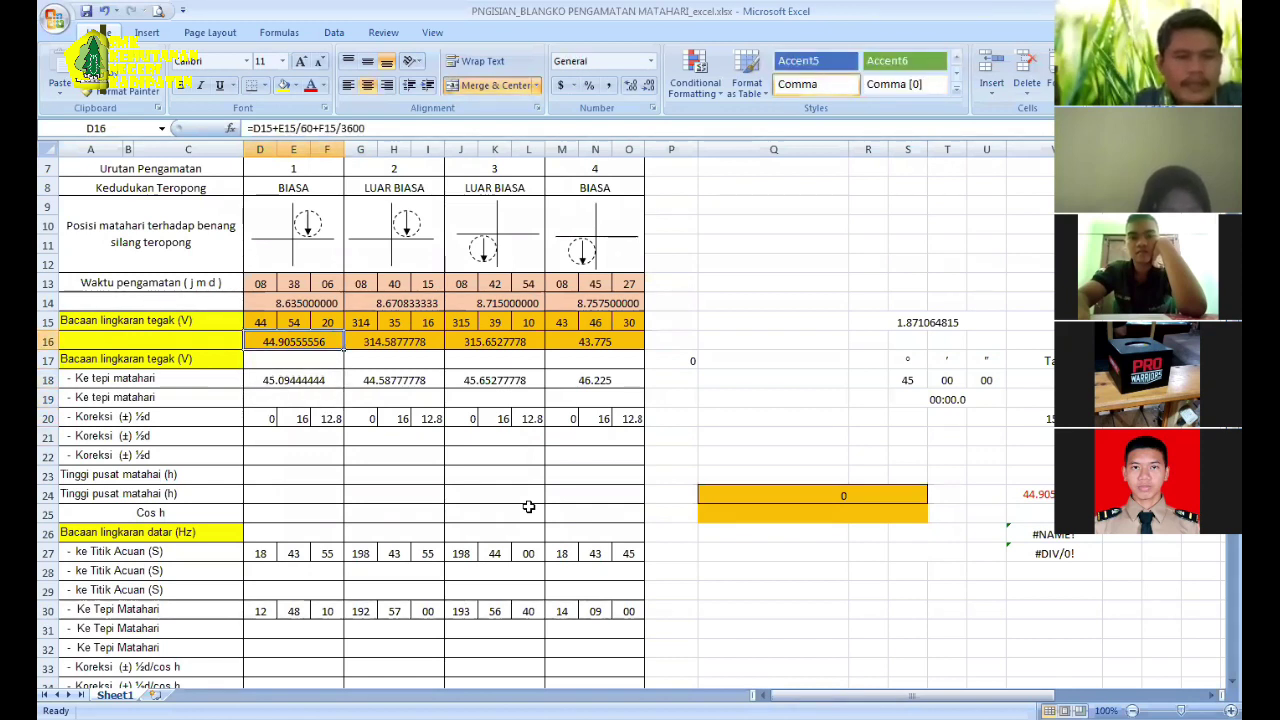
key(ctrl+c)
key(Down)
key(Down)
key(Down)
key(Down)
key(Down)
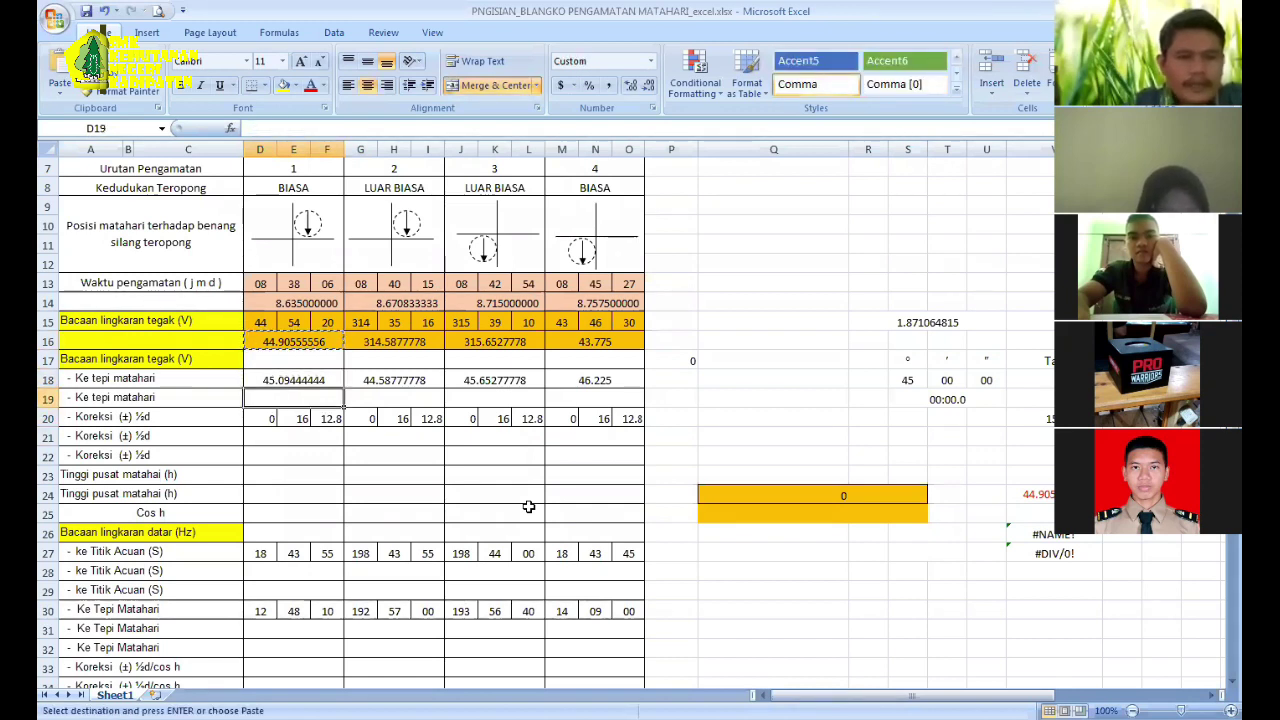
key(Return)
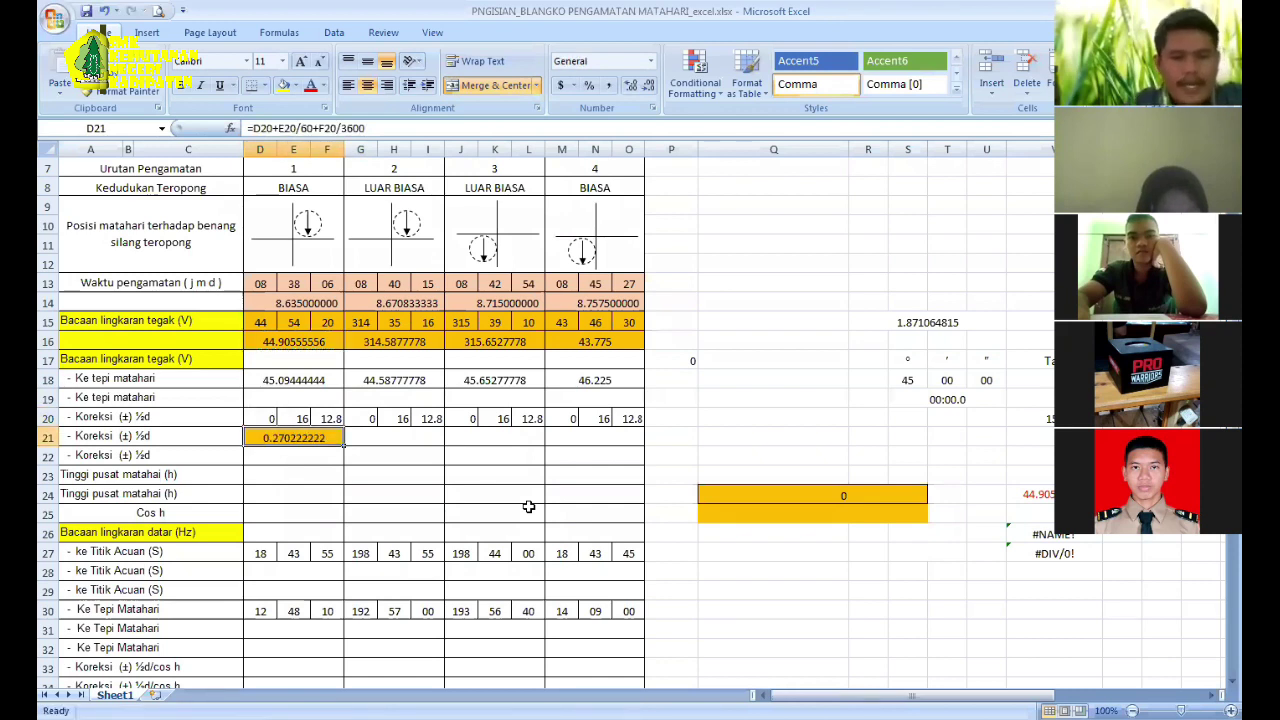
Step: Copy the ½d correction formula from D21 to G21, J21 and M21 for the other three observations
key(ctrl+c)
key(Right)
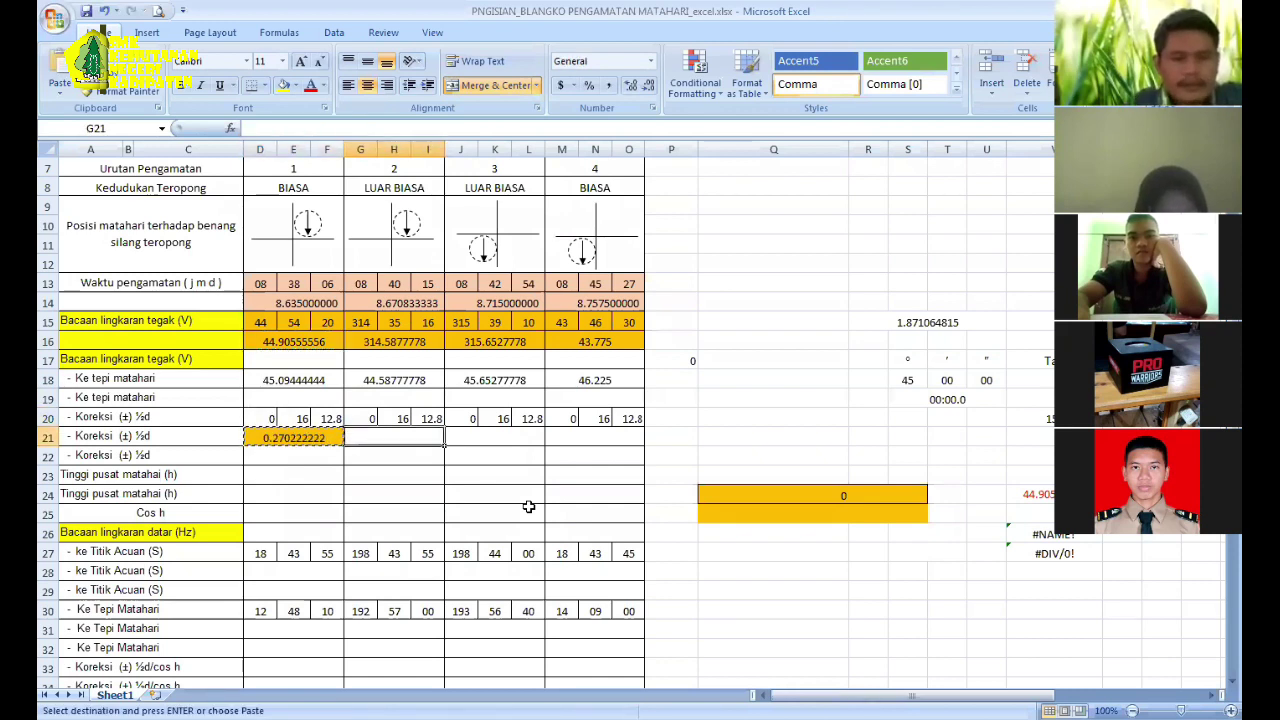
key(ctrl+v)
key(Right)
key(ctrl+v)
key(Right)
key(ctrl+v)
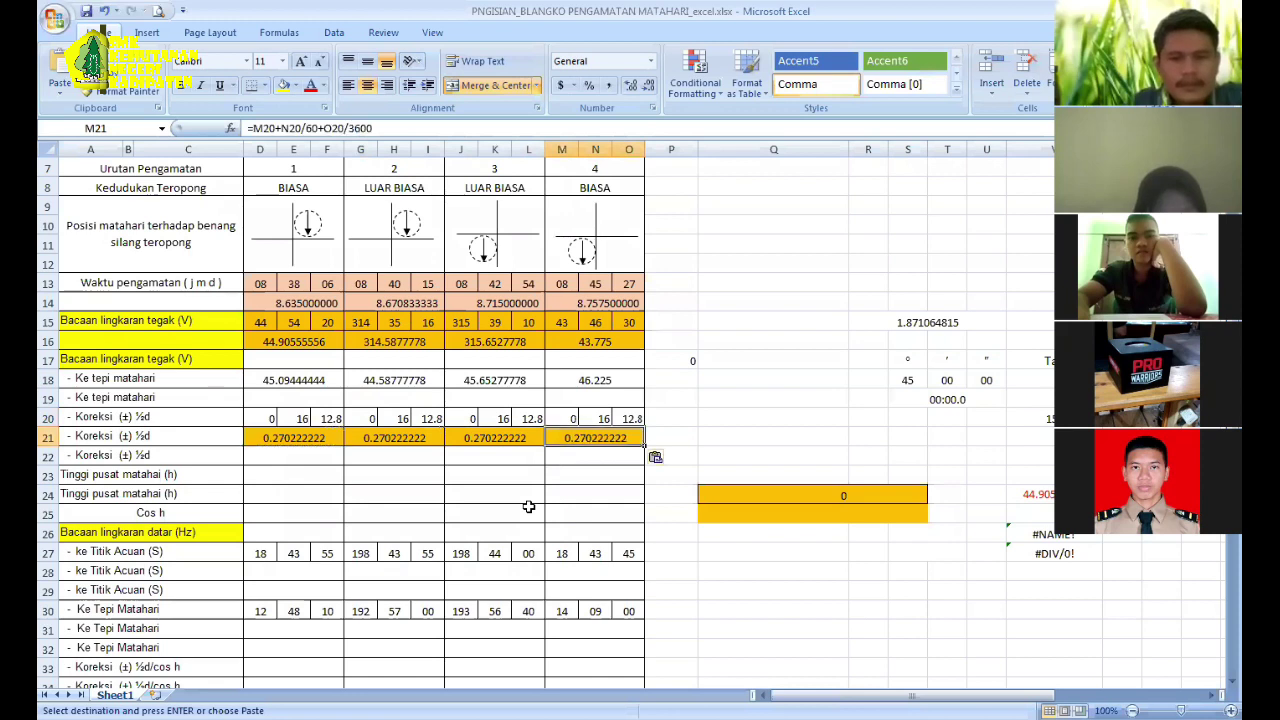
key(Escape)
key(Down)
key(Left)
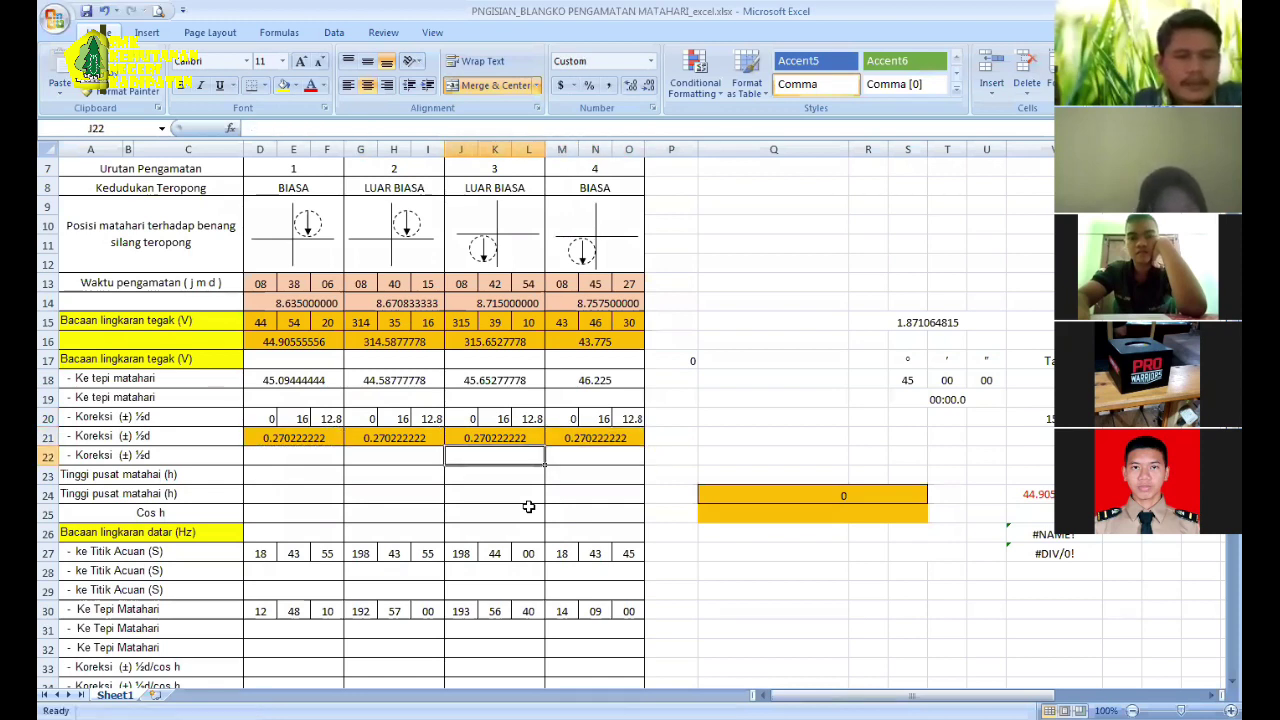
key(Left)
key(Left)
key(Down)
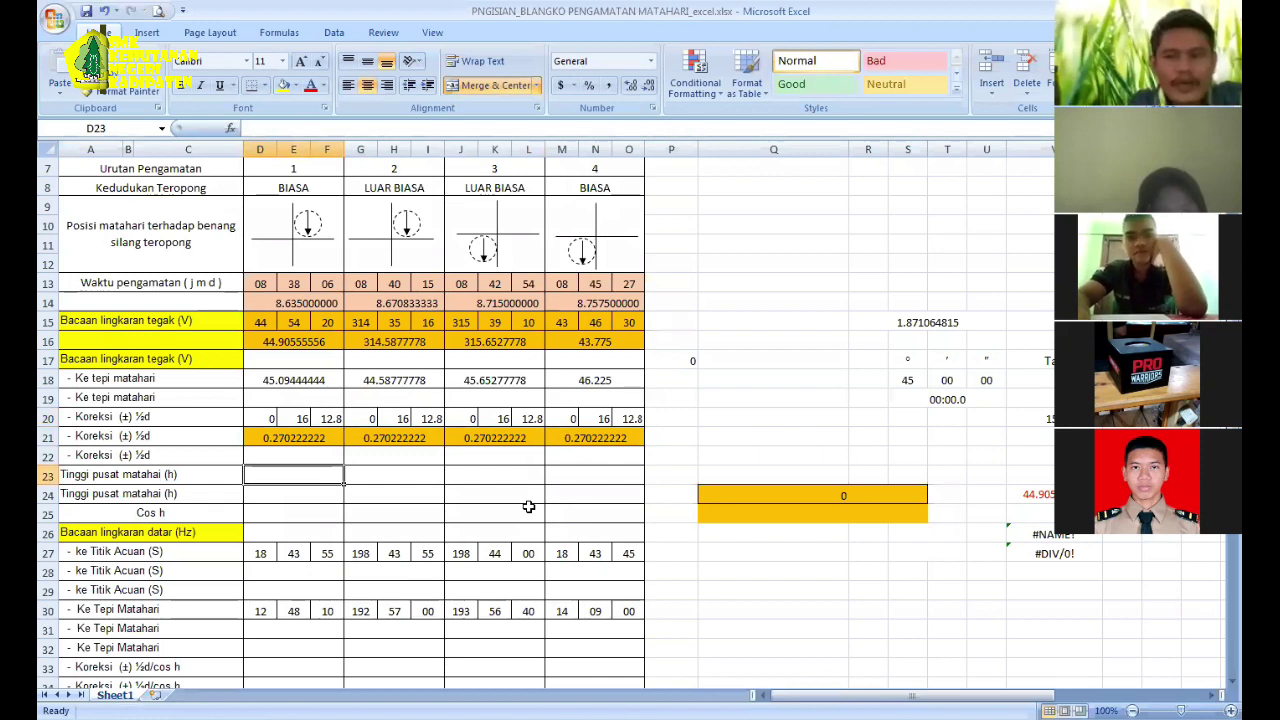
key(Up)
key(Up)
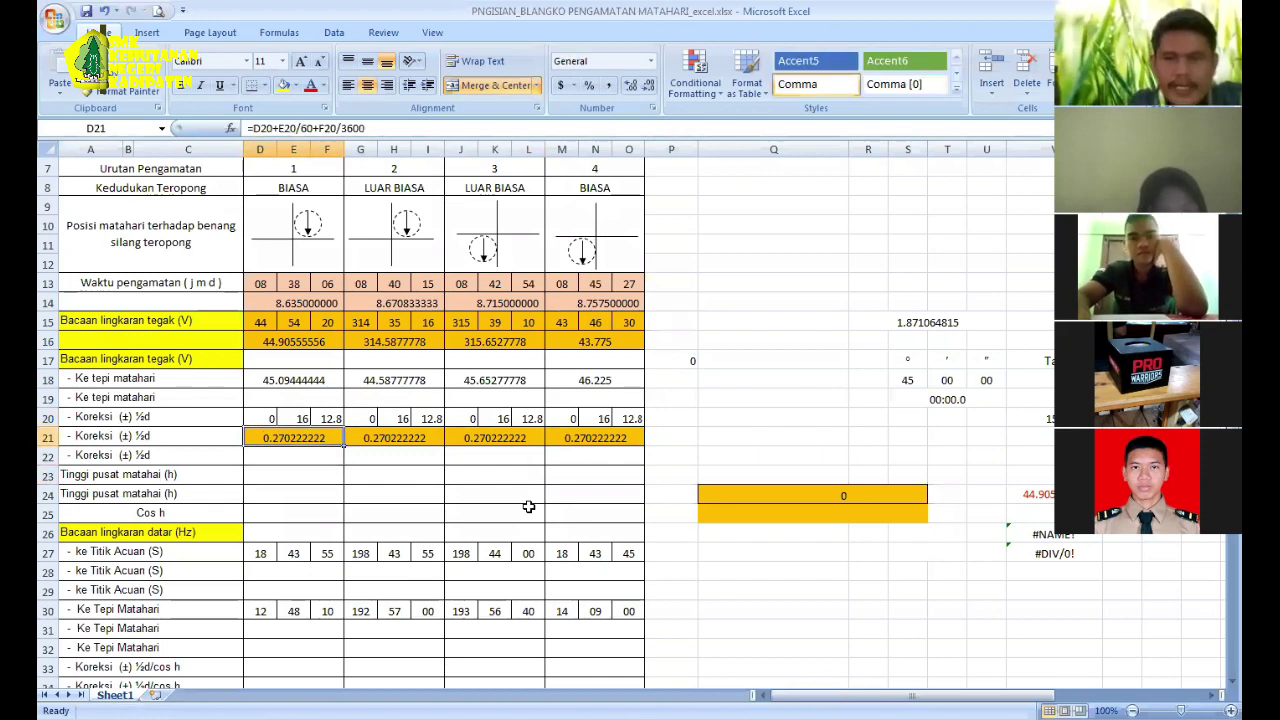
key(Down)
key(Down)
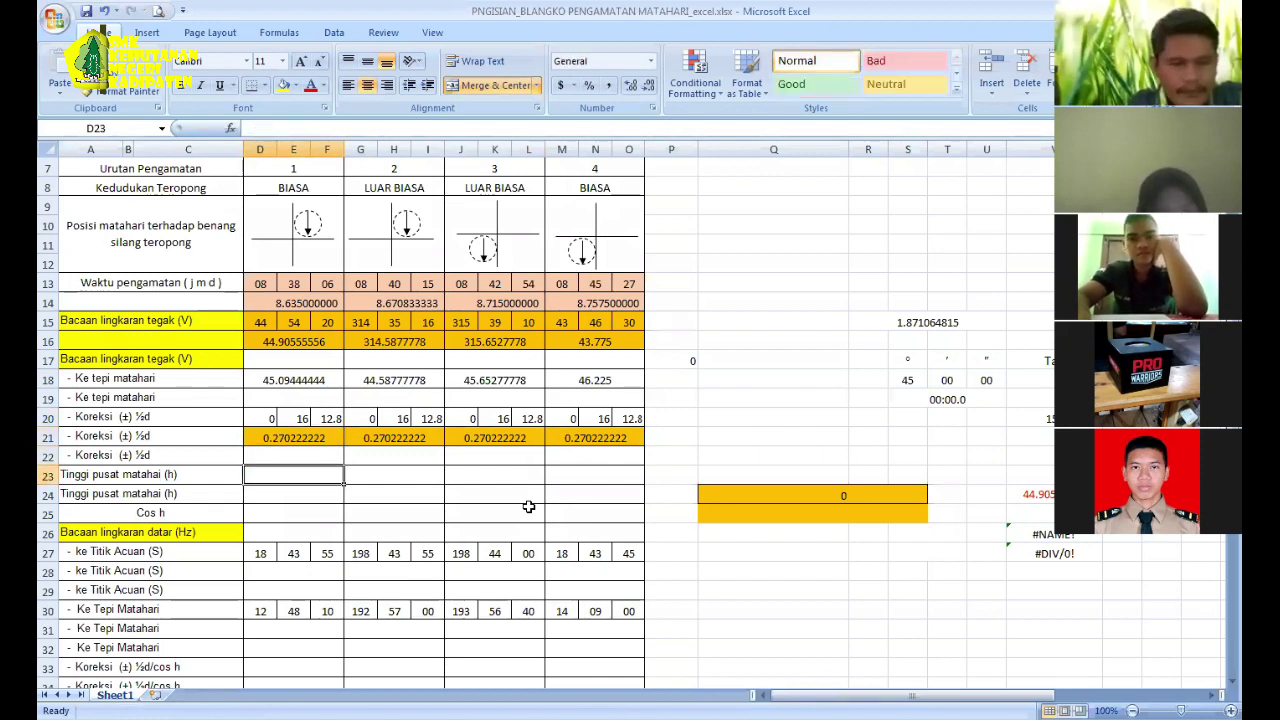
key(Left)
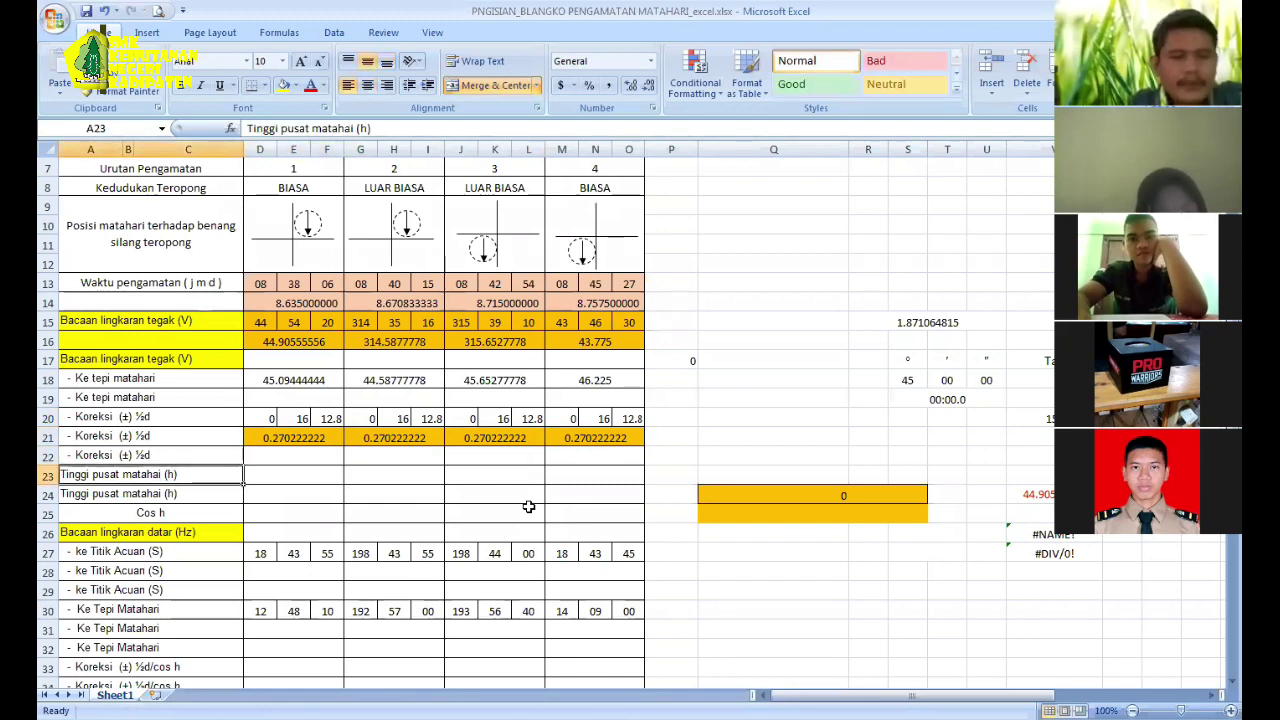
key(Right)
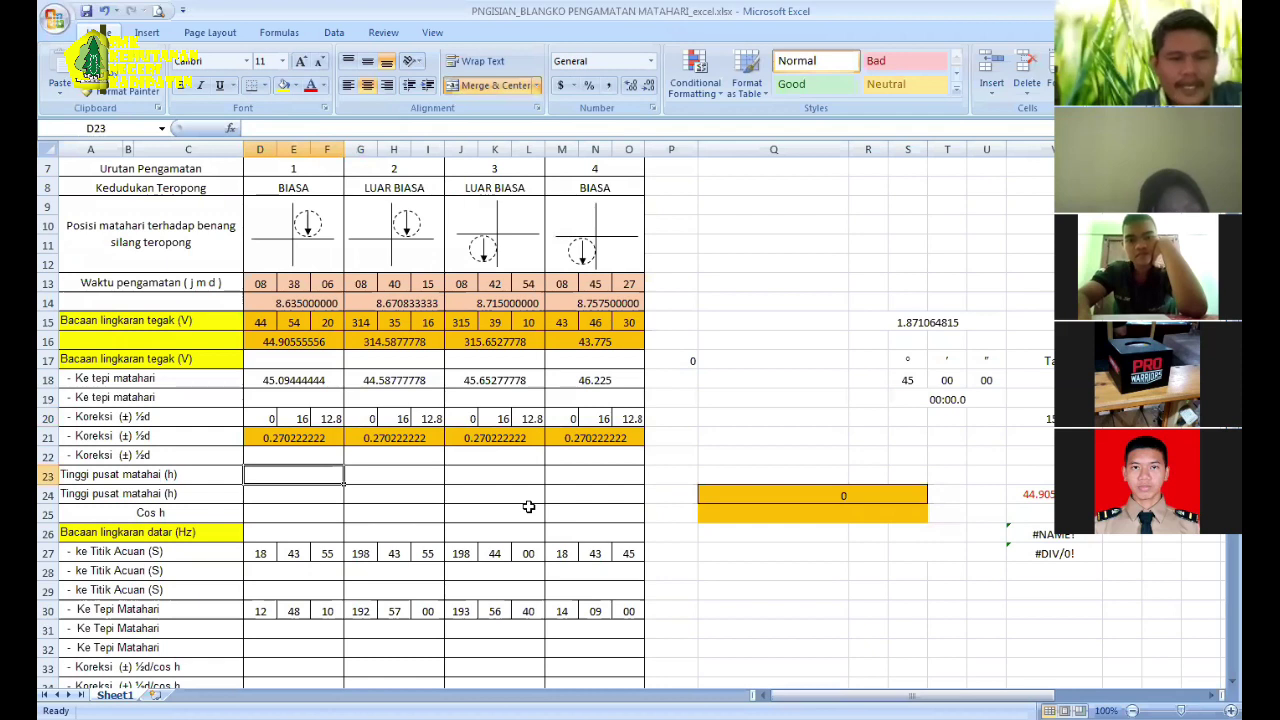
Step: Examine the first observation's sun position diagram, decimal vertical circle reading and ½d correction to decide the correction's sign
key(Left)
key(Right)
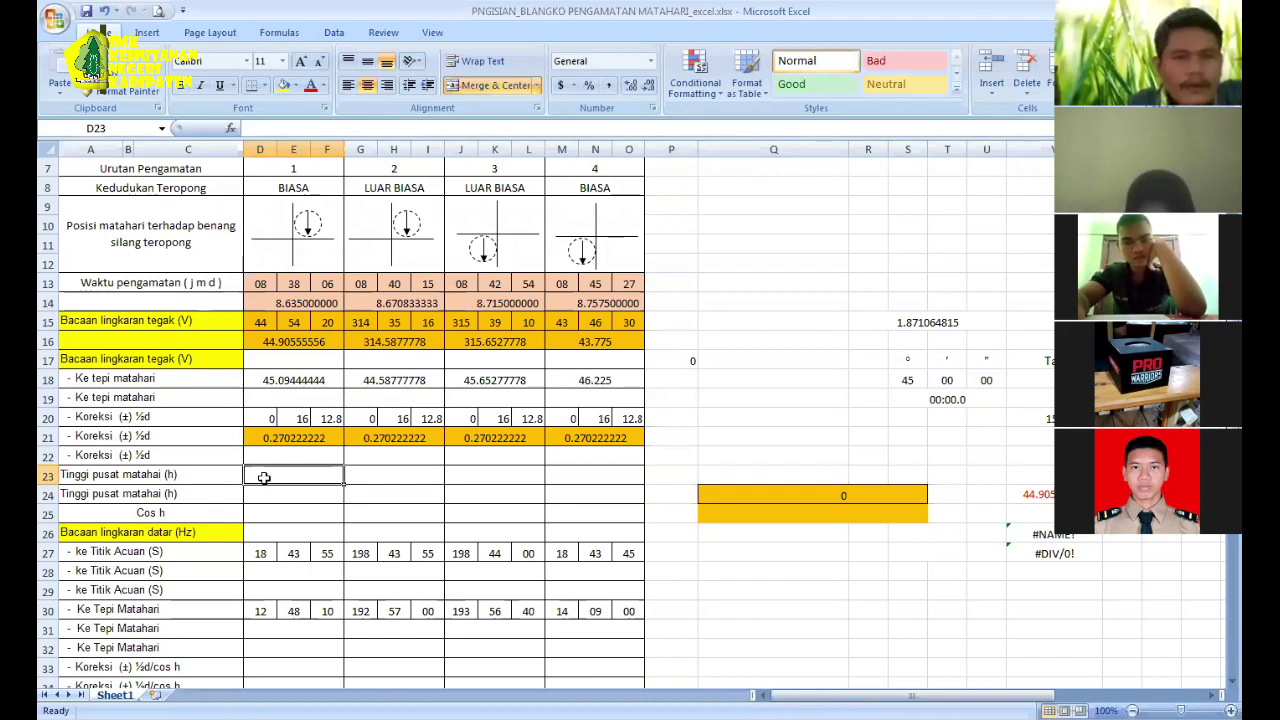
scroll(263, 477, up, 2)
scroll(263, 470, down, 2)
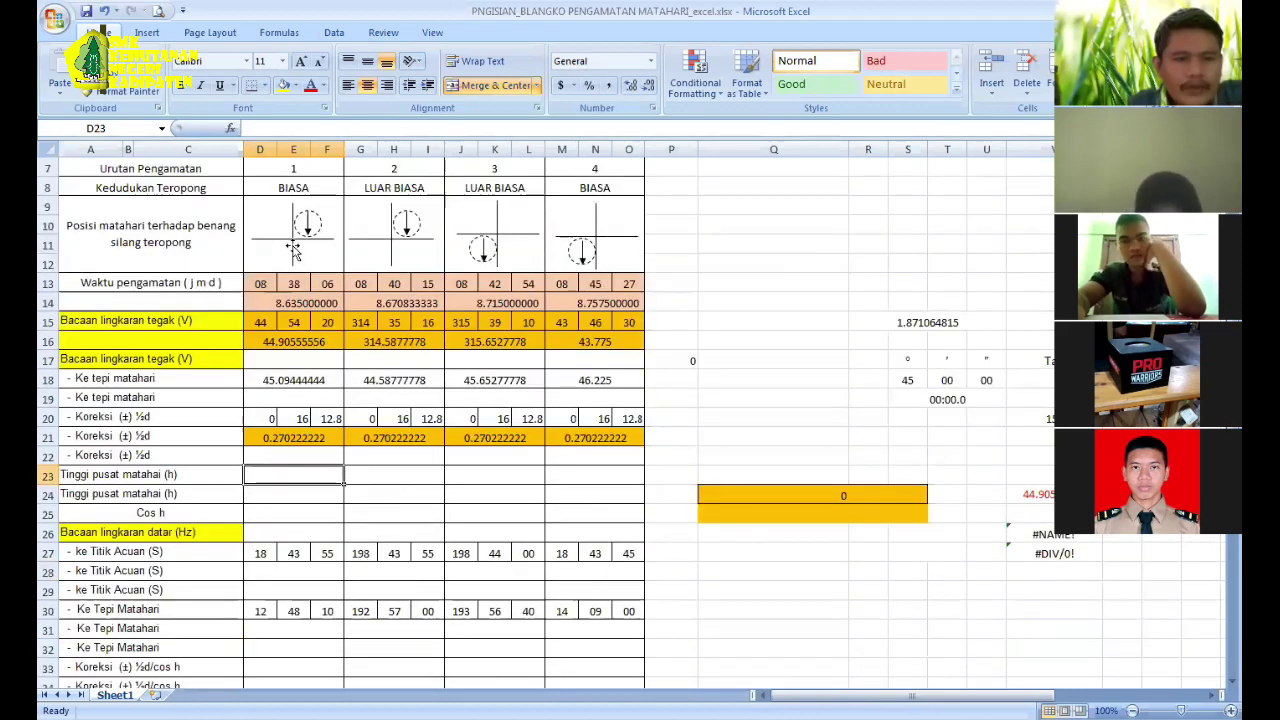
scroll(293, 250, up, 2)
click(295, 330)
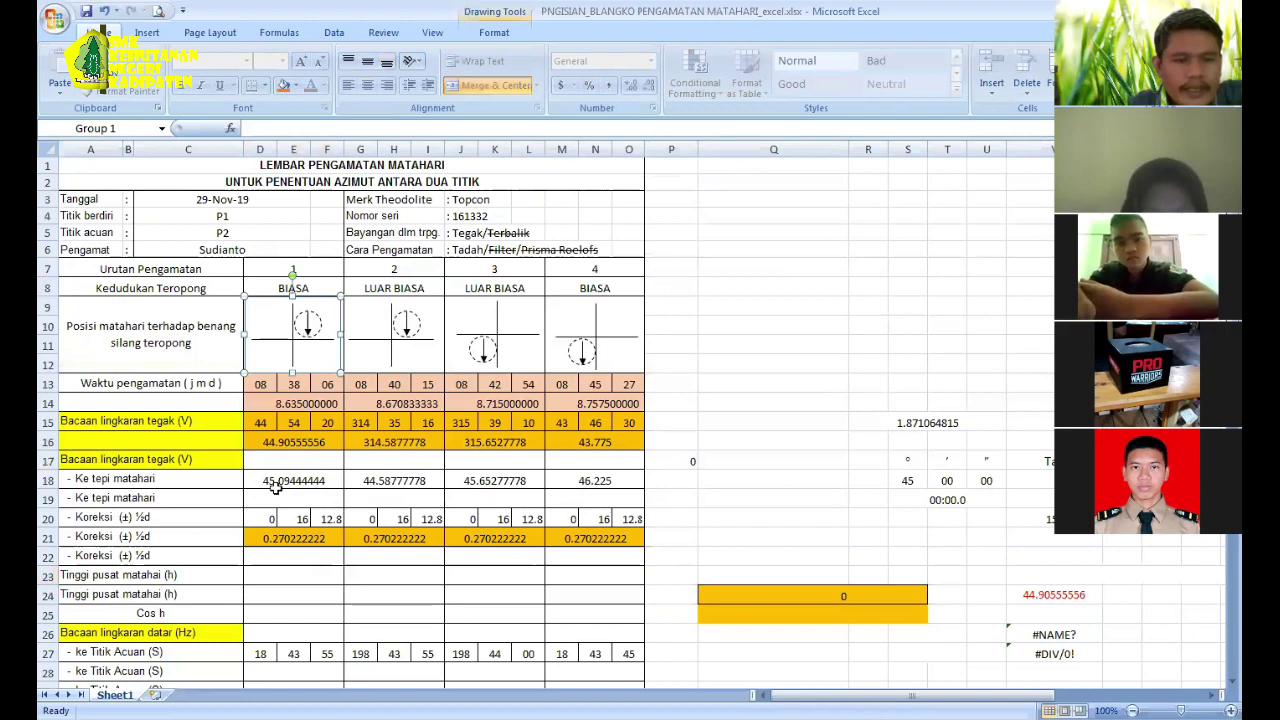
scroll(278, 480, down, 3)
click(284, 421)
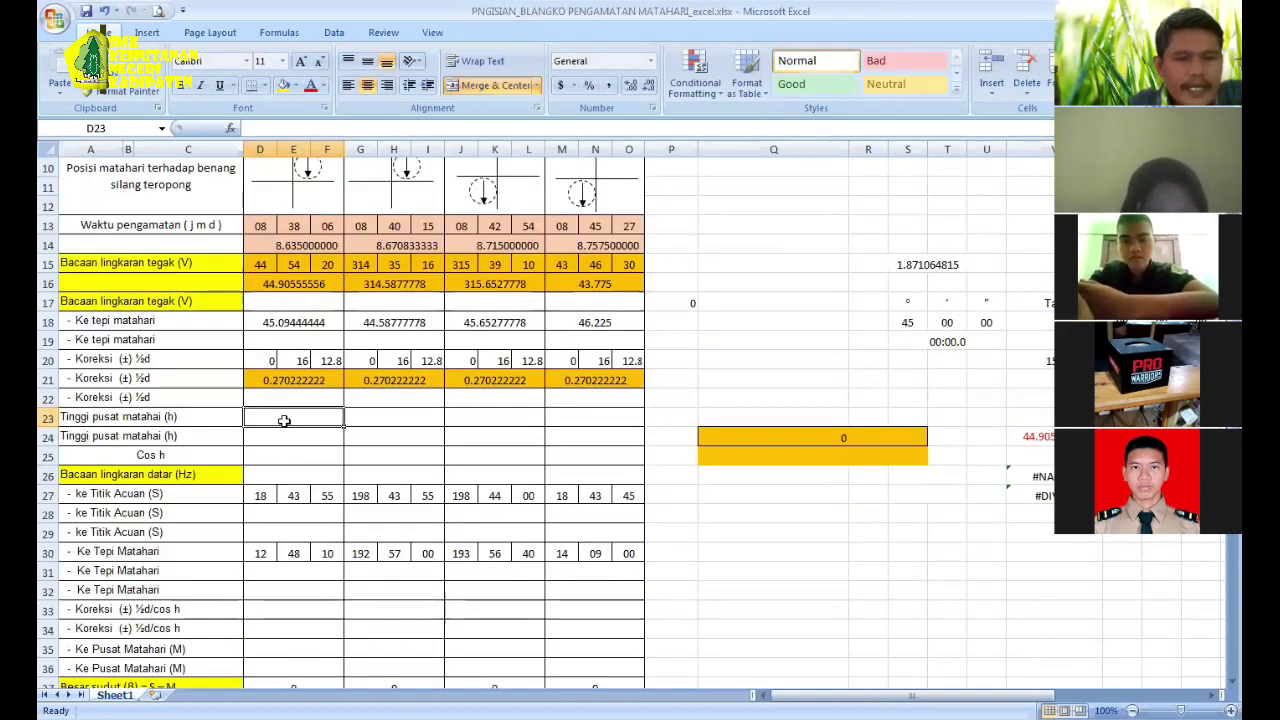
click(272, 286)
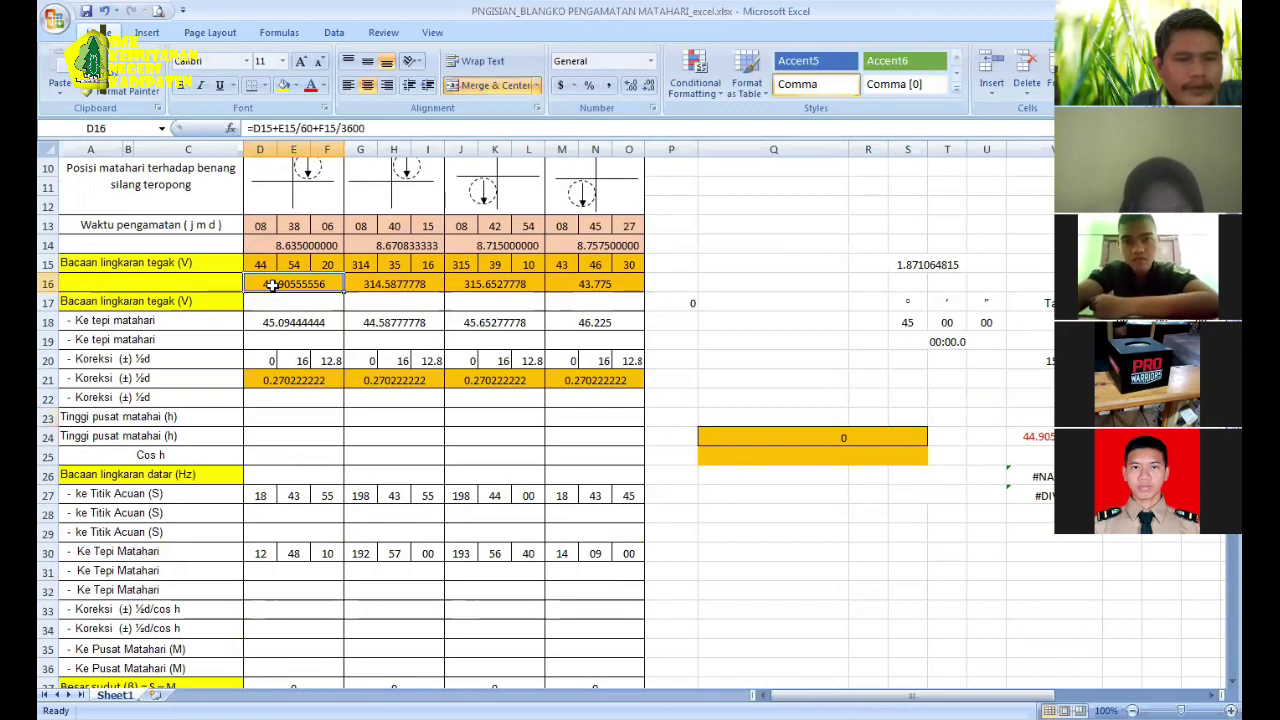
click(291, 384)
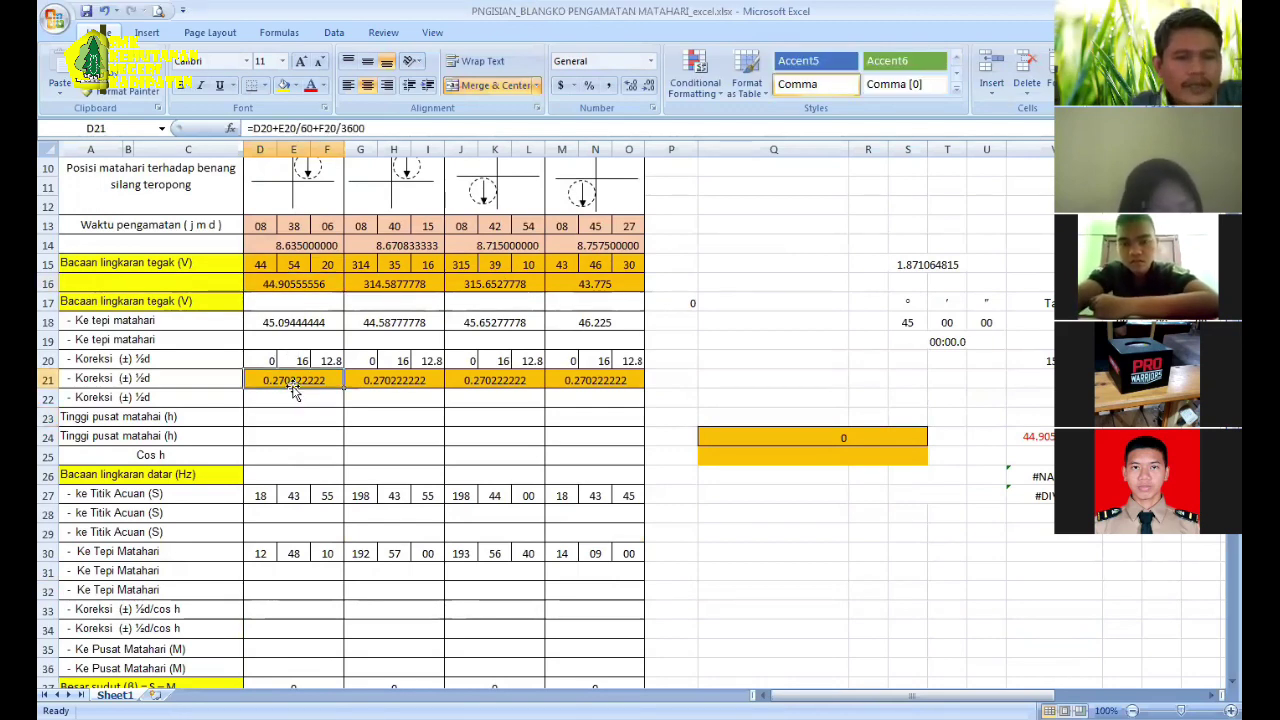
click(292, 417)
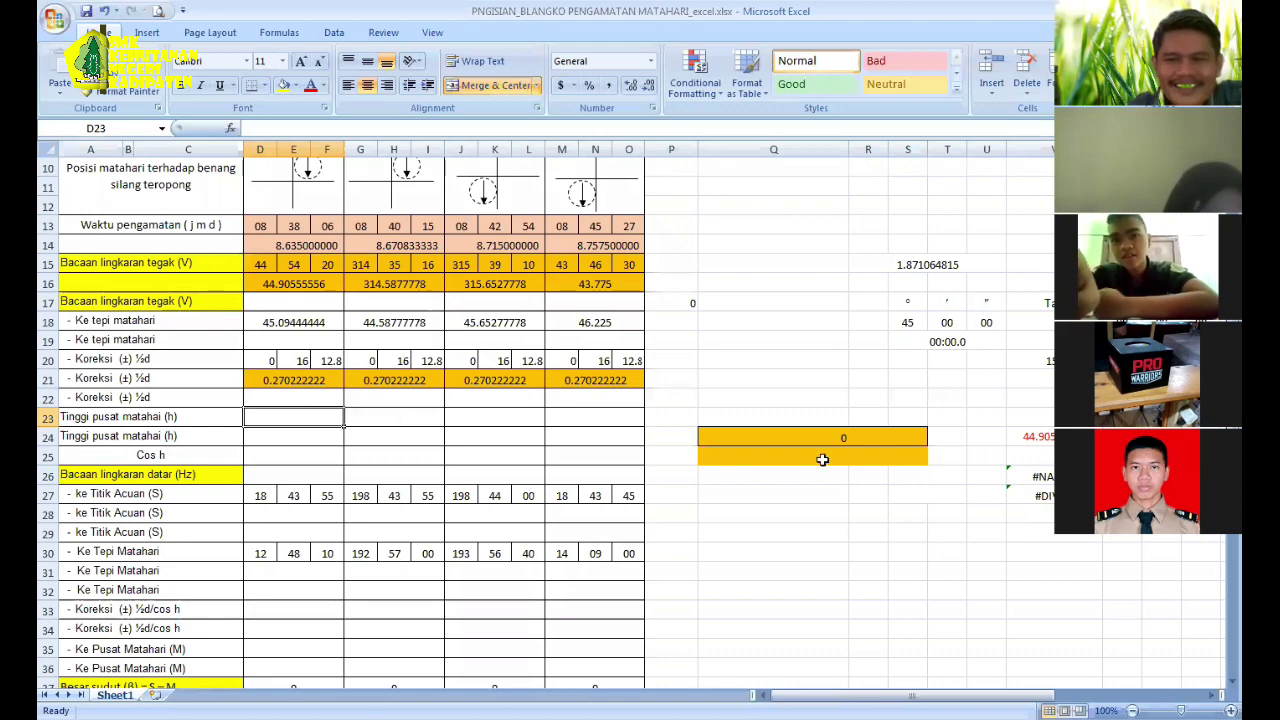
scroll(311, 238, up, 1)
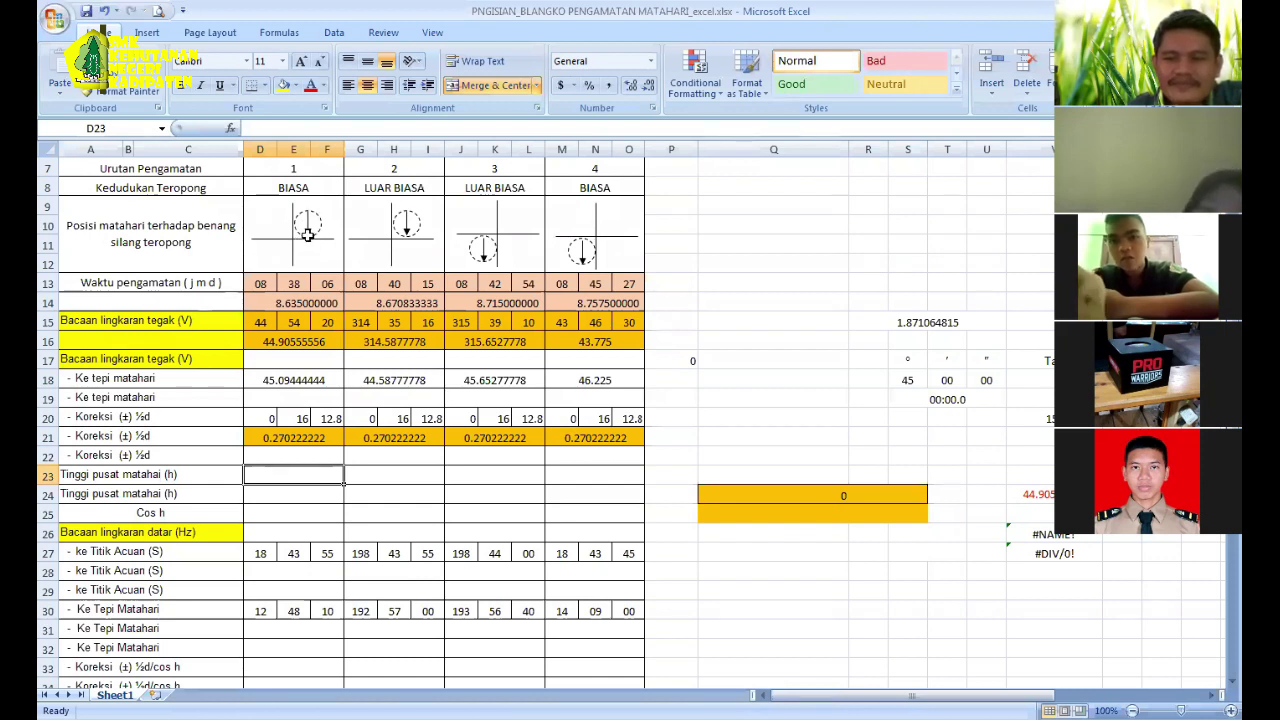
scroll(307, 233, down, 1)
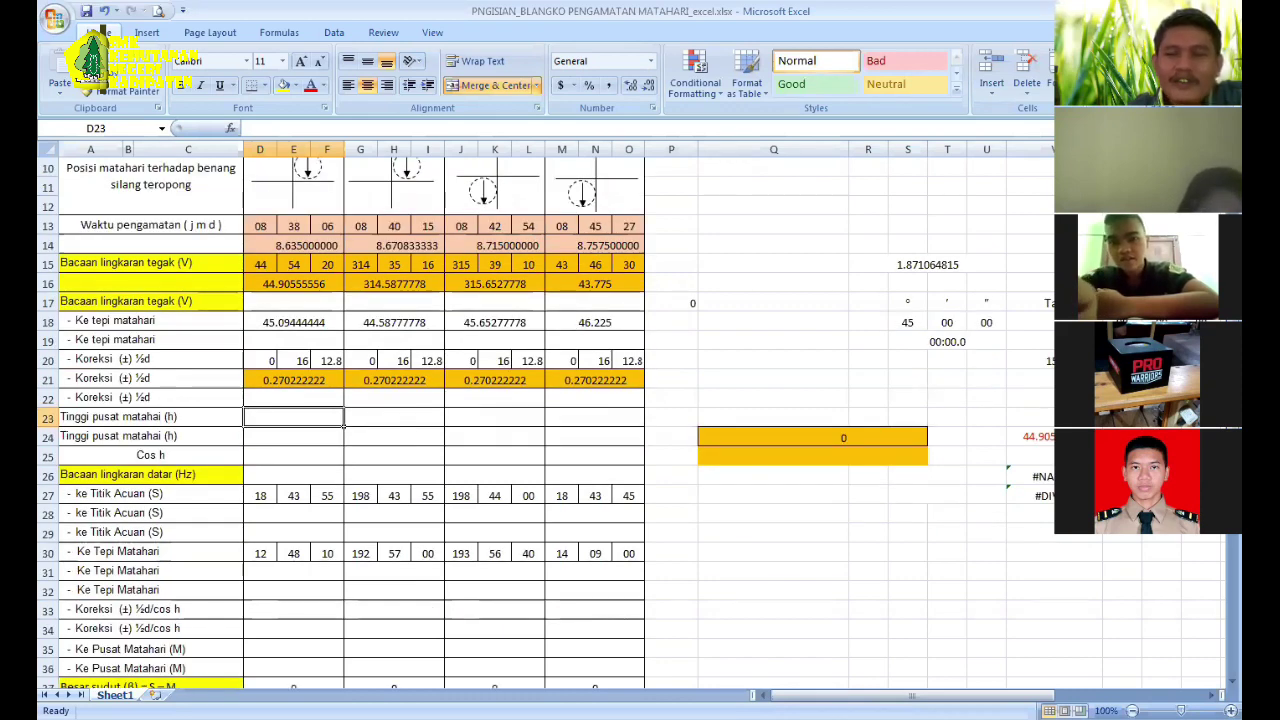
scroll(335, 344, up, 3)
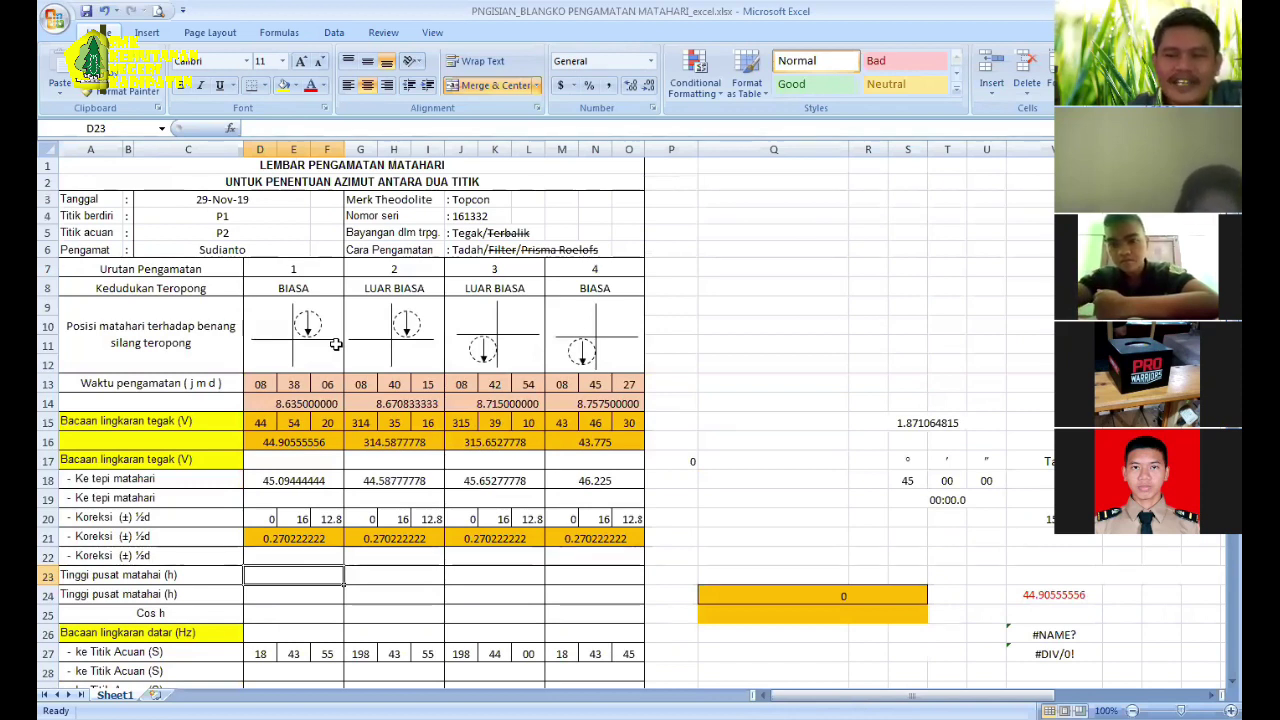
scroll(326, 419, down, 3)
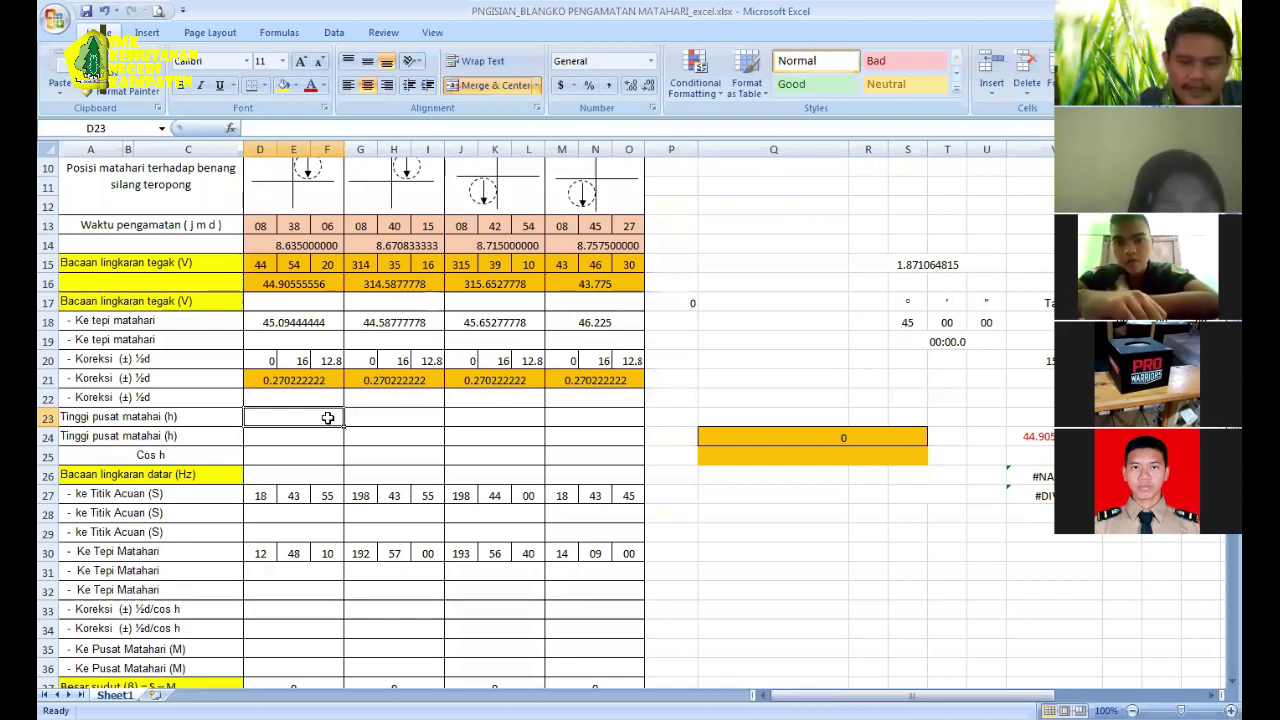
Step: Calculate the first observation's sun centre height in D23 with the formula =D18-D21
text(=)
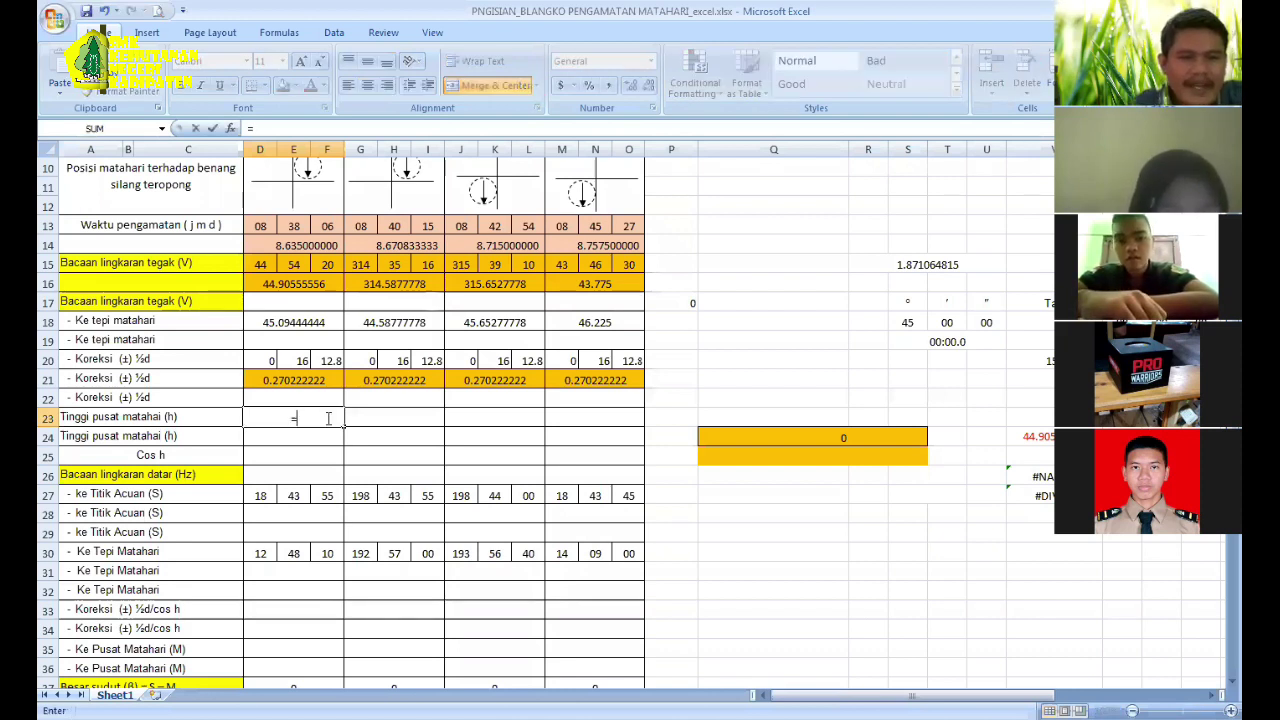
click(313, 320)
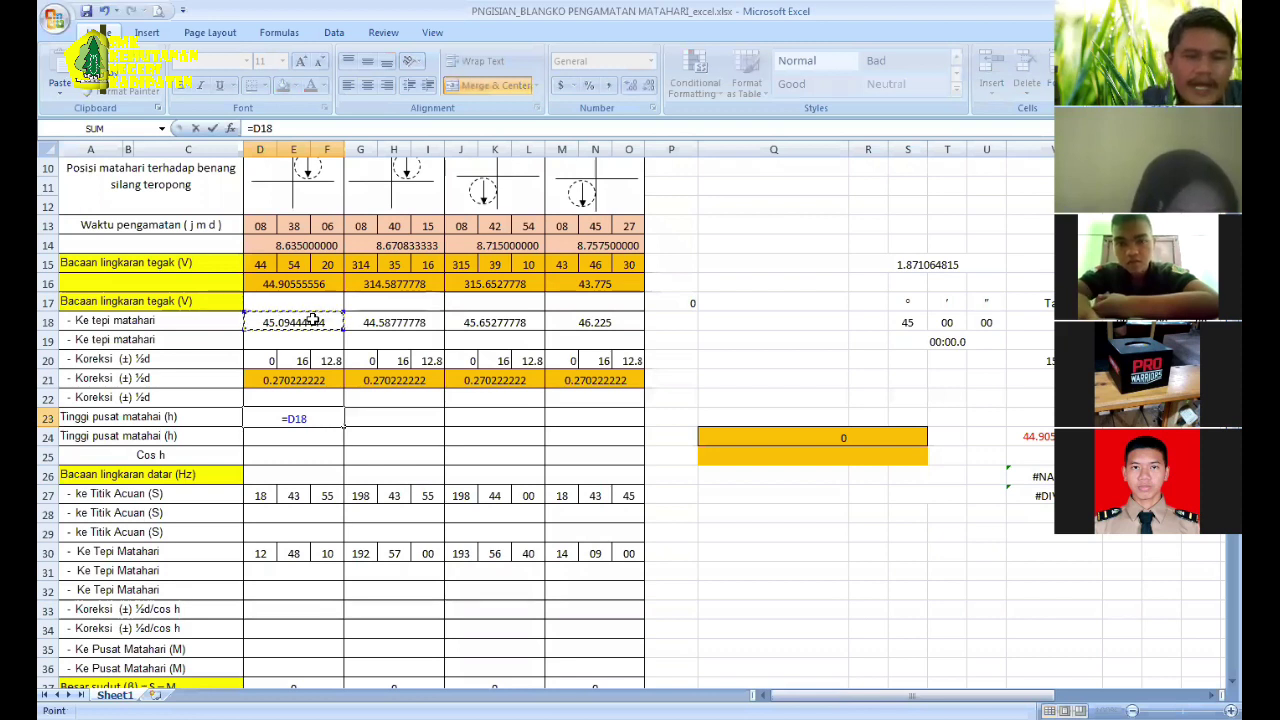
text(-)
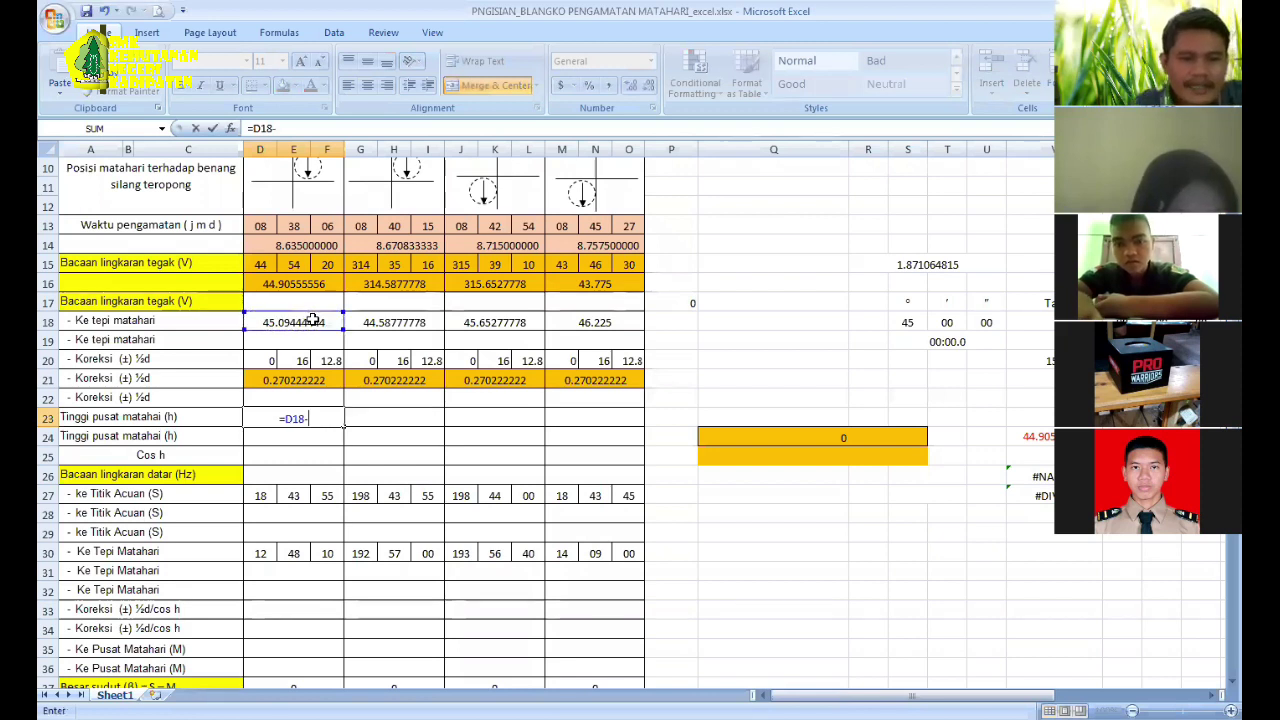
click(307, 388)
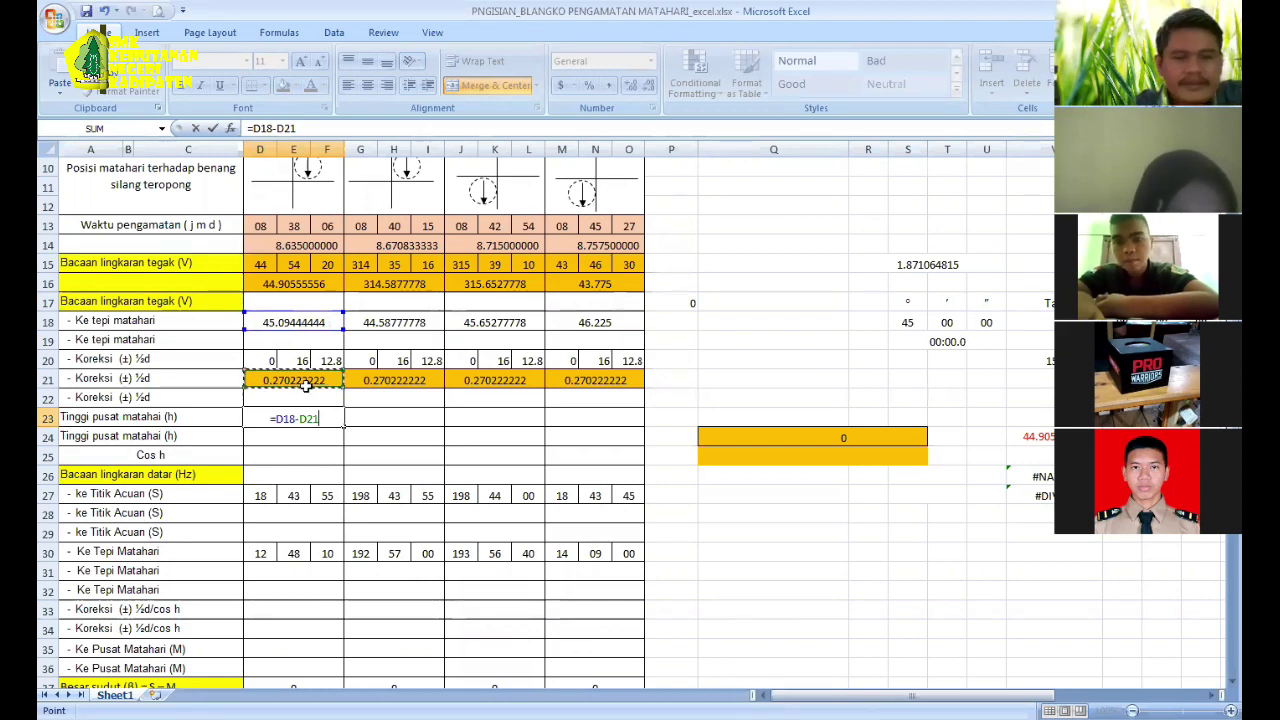
key(Return)
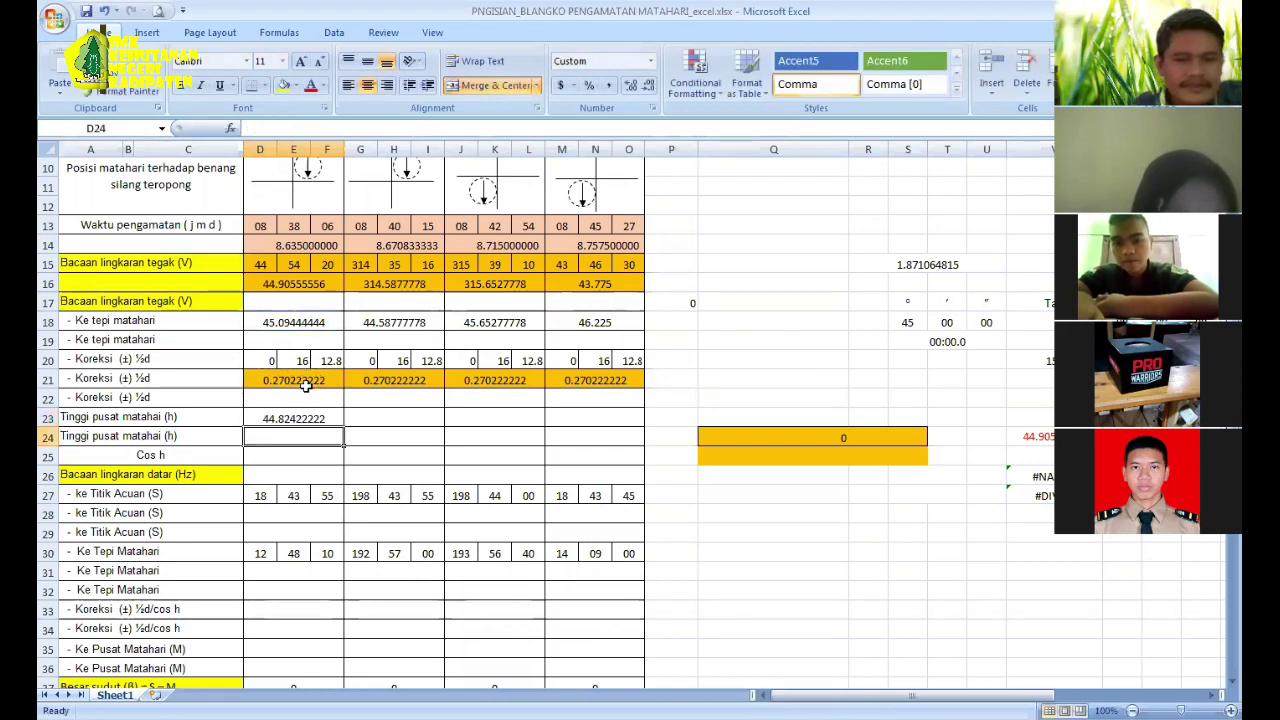
scroll(304, 390, down, 1)
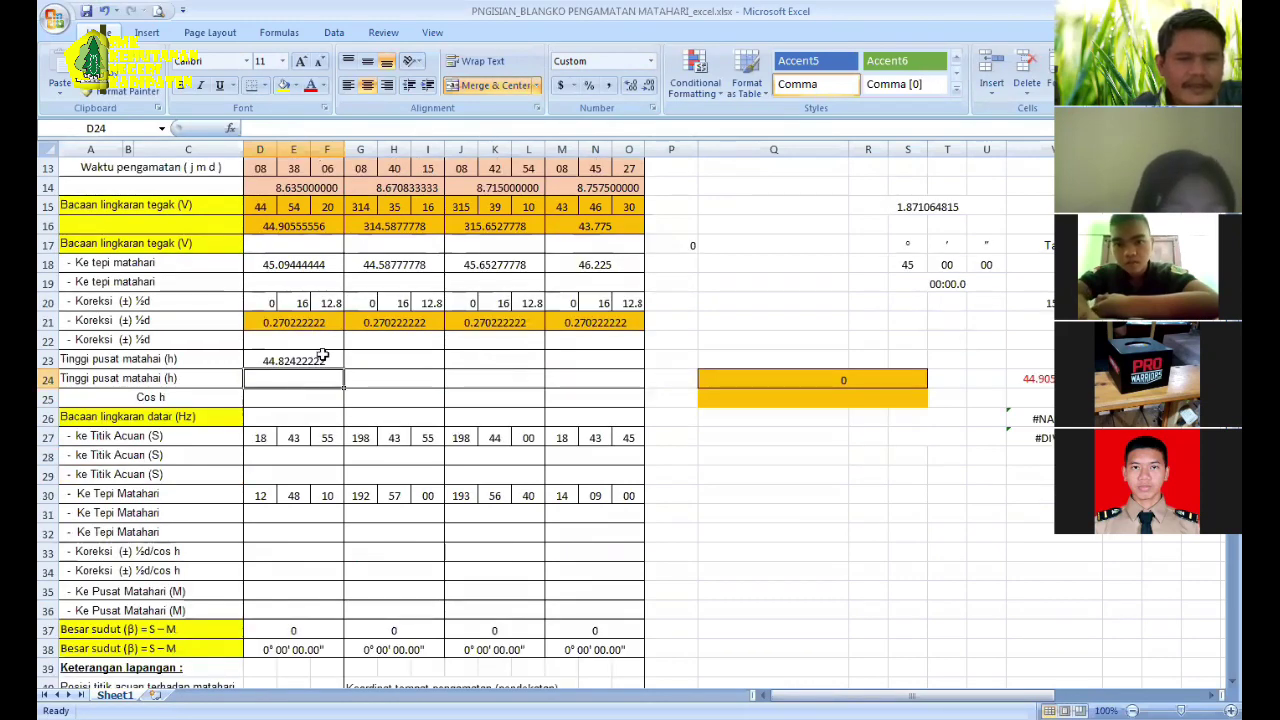
click(322, 356)
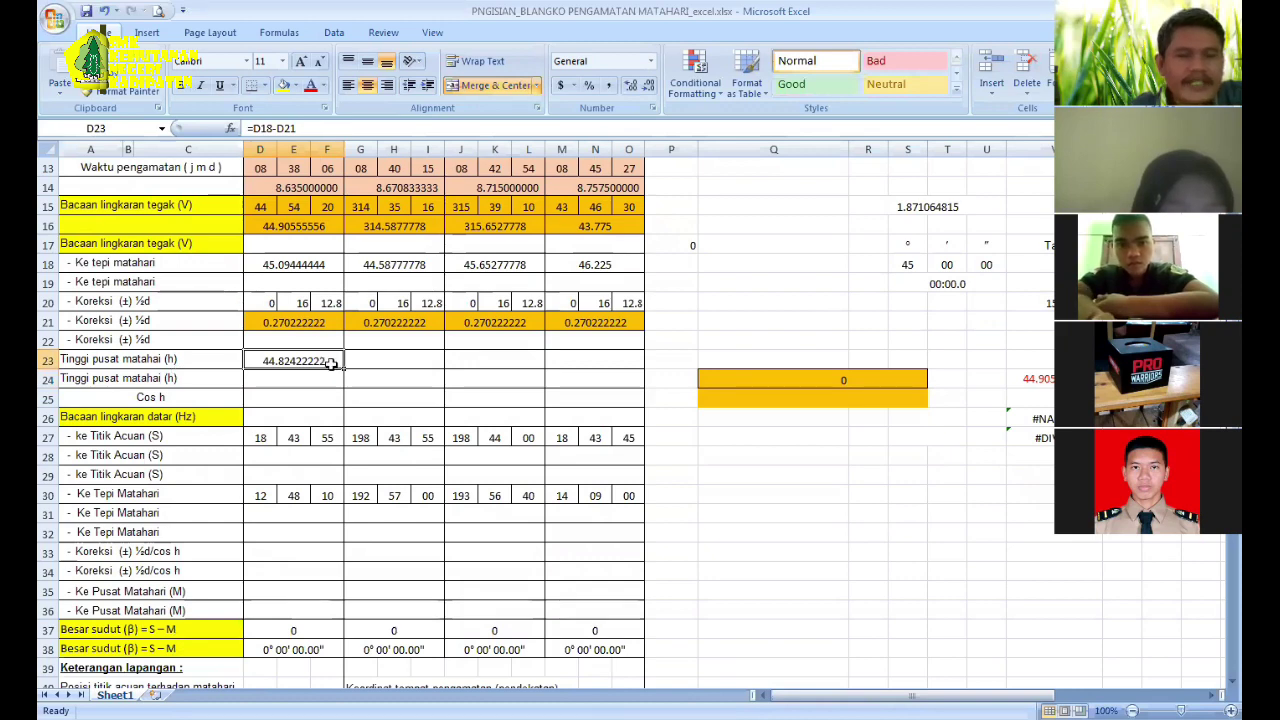
Step: Examine the horizontal circle (Hz) rows, especially the first observation's sun edge degrees, minutes and seconds in row 30
scroll(300, 350, down, 2)
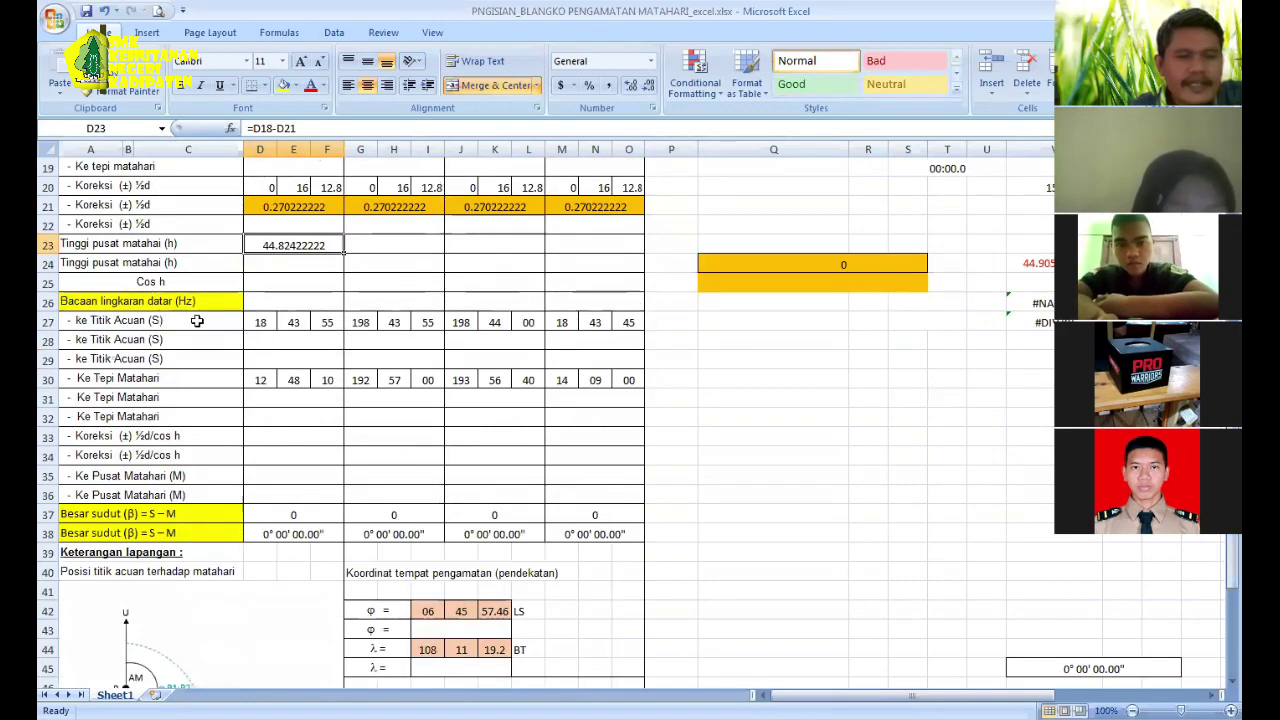
click(270, 339)
key(Up)
key(Left)
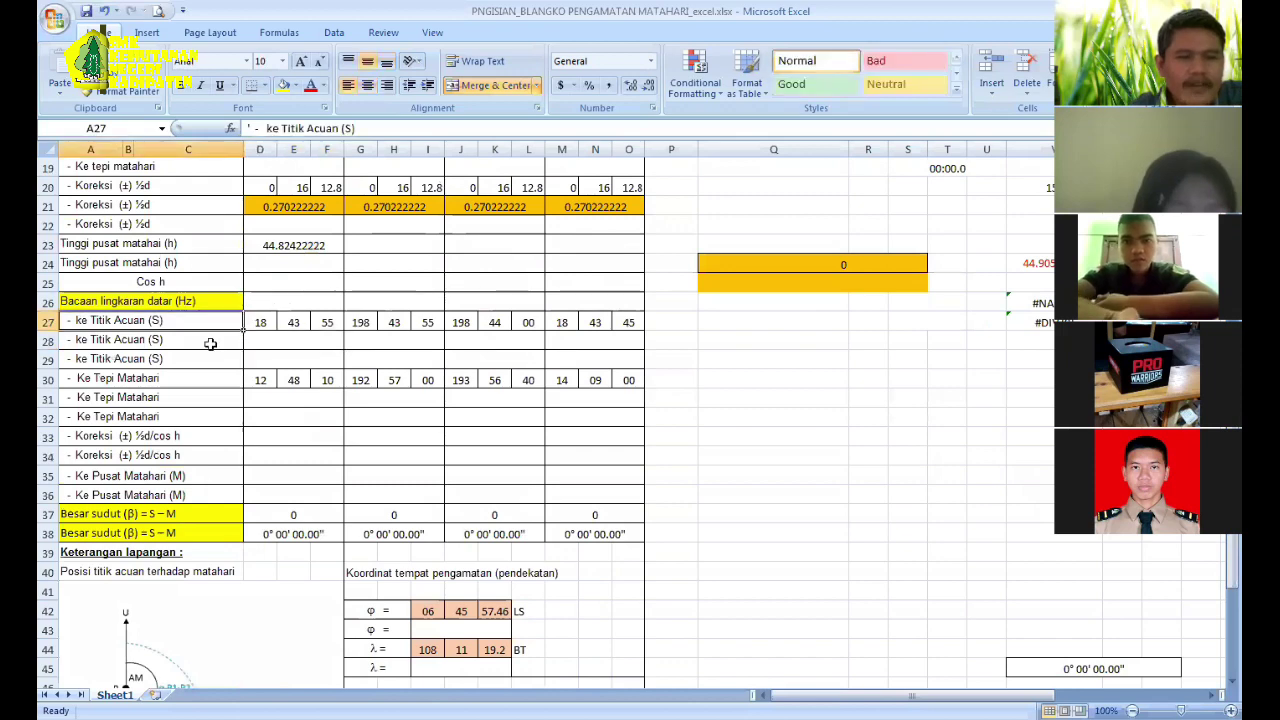
scroll(207, 355, up, 1)
key(Up)
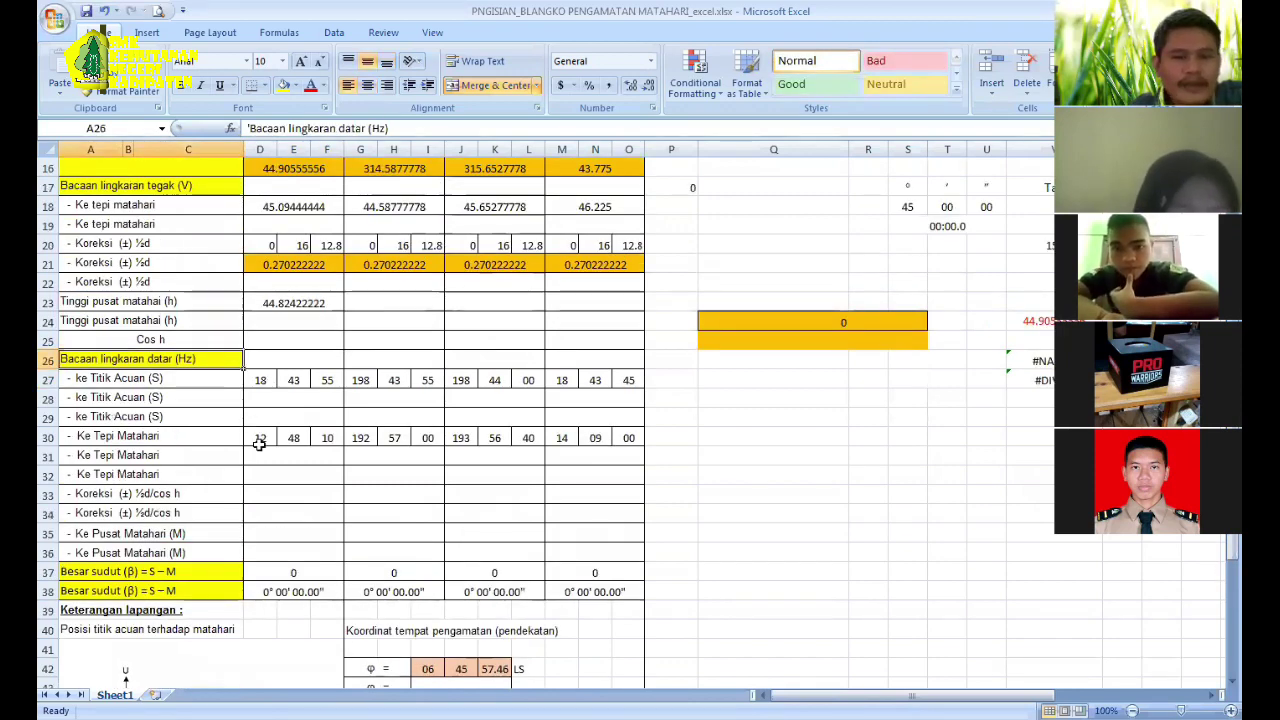
key(Down)
key(Down)
key(Down)
key(Down)
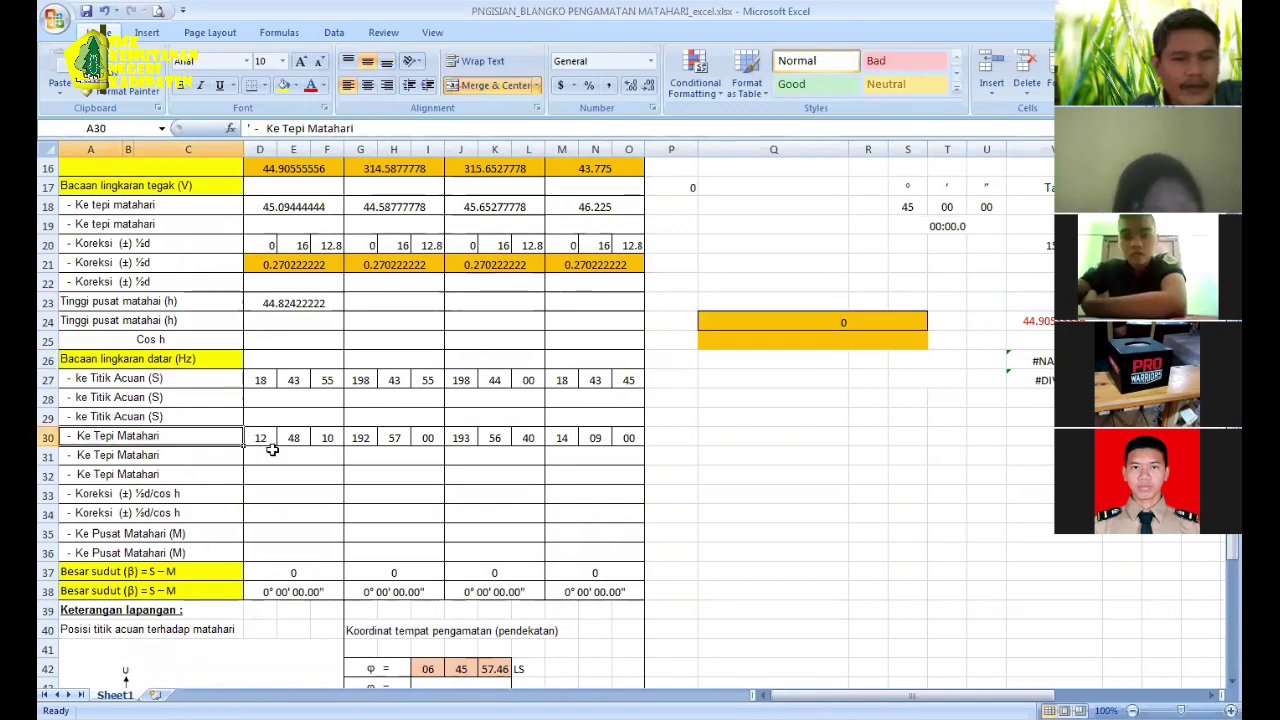
click(265, 438)
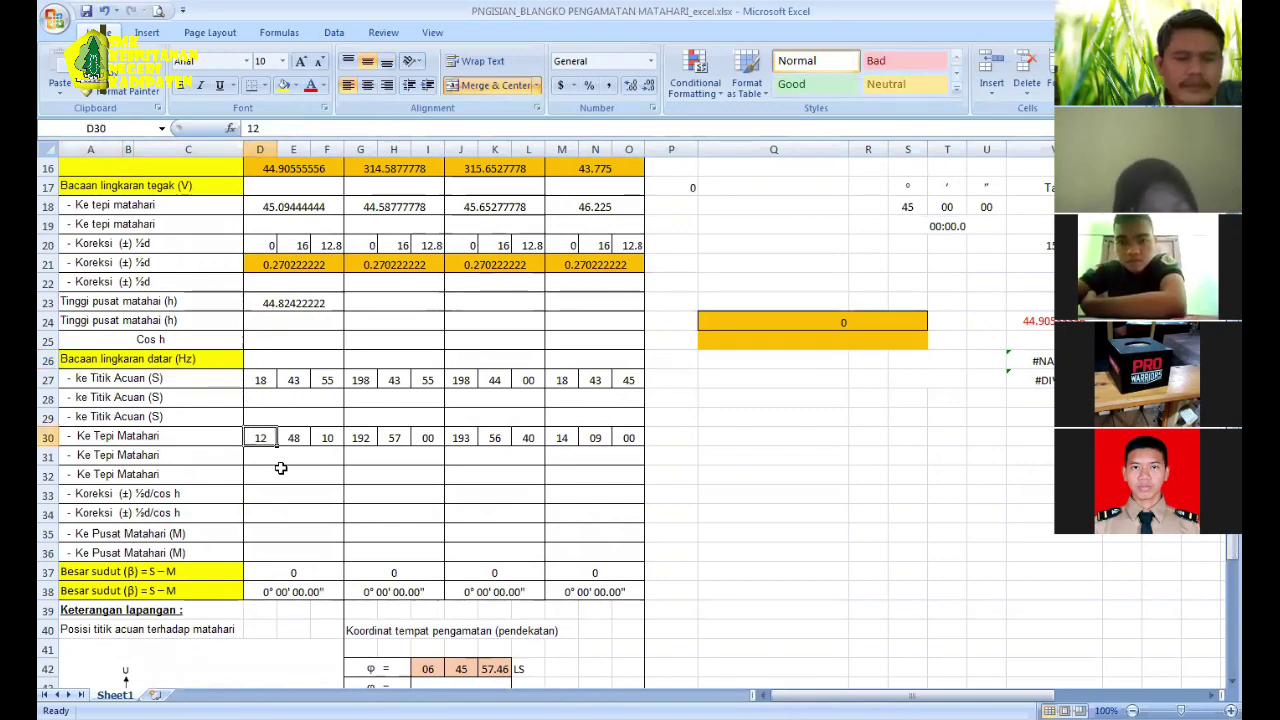
click(281, 468)
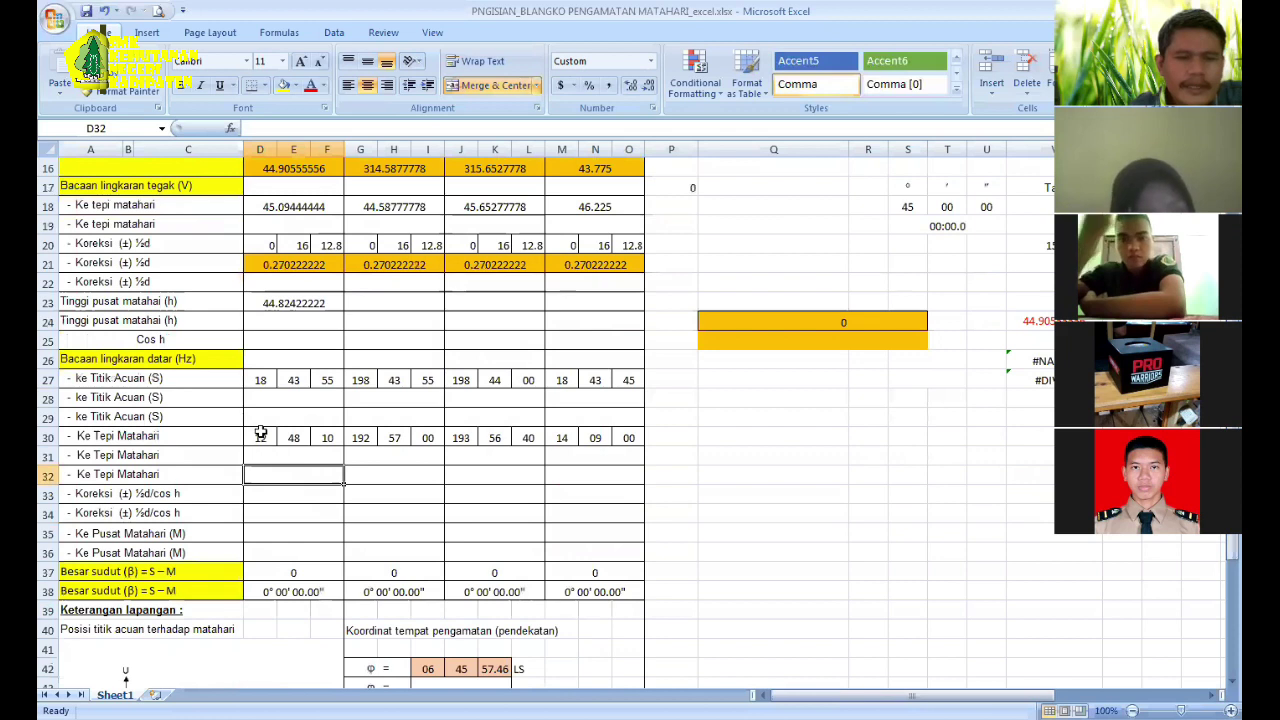
drag(258, 440, 333, 437)
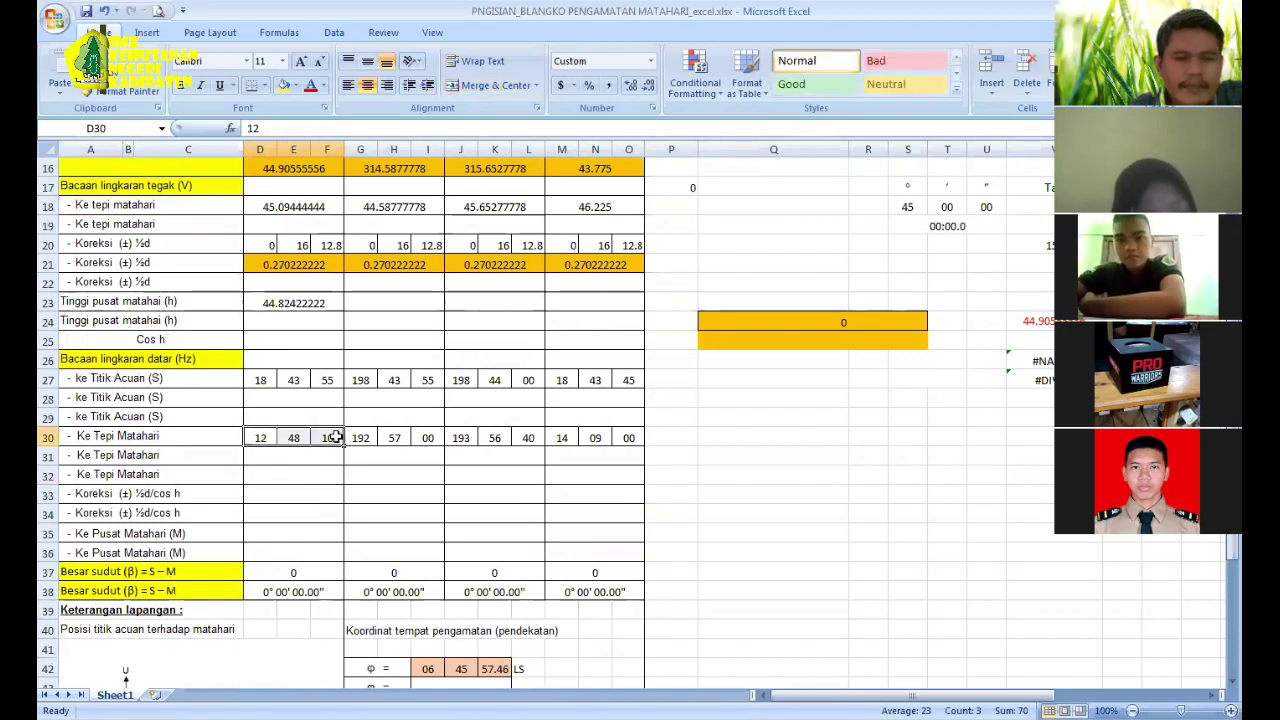
click(259, 437)
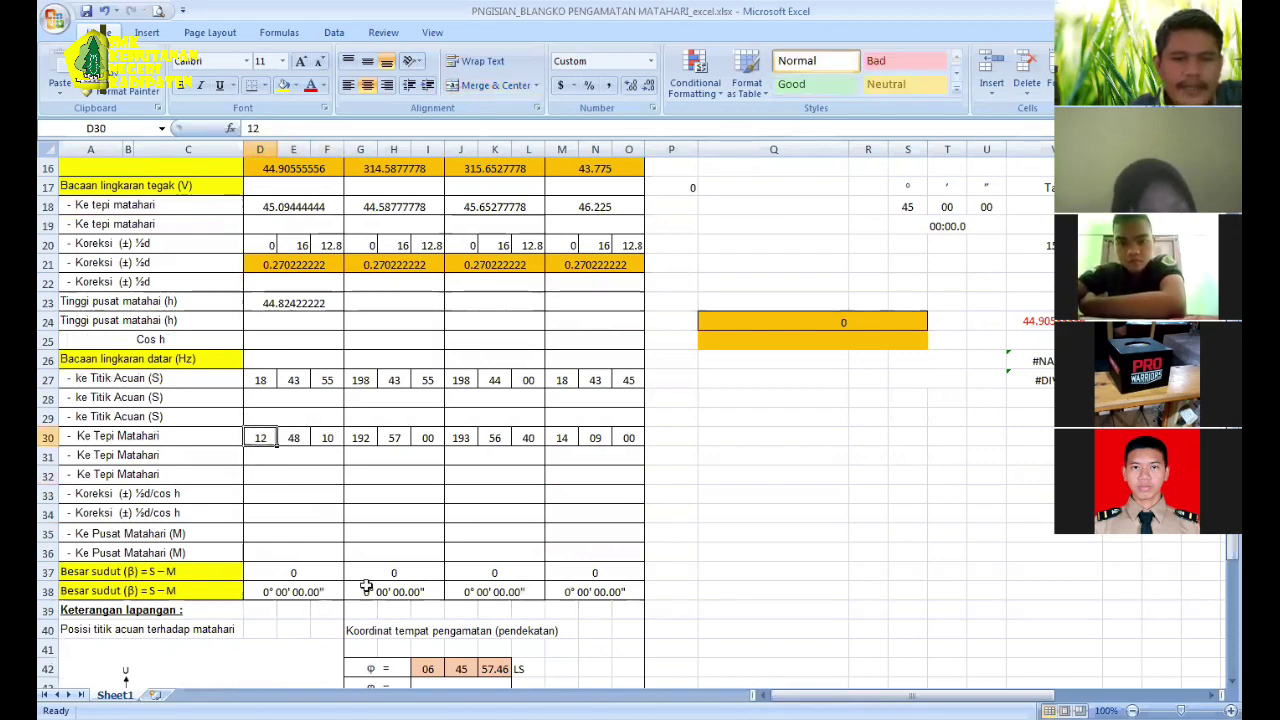
click(297, 437)
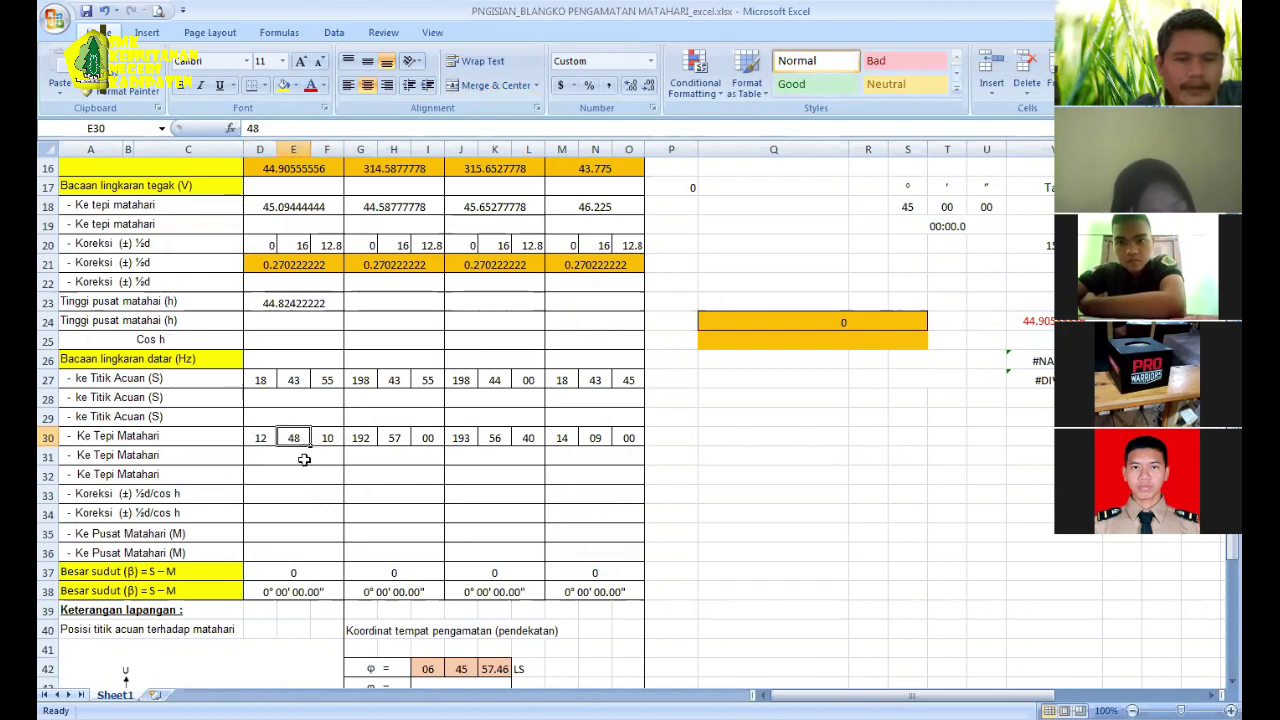
click(304, 459)
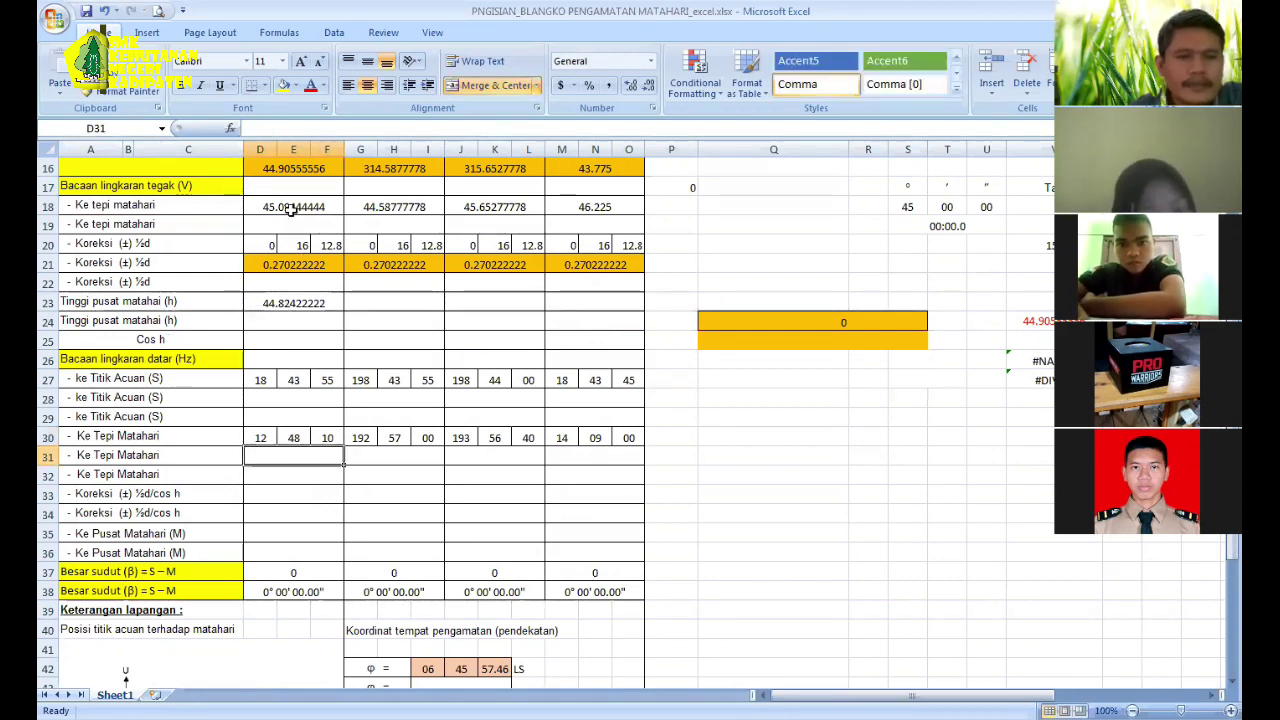
Step: Convert the first observation's horizontal sun edge reading to decimal degrees in D31 with the formula =D30+E30/60+F30/3600
scroll(290, 255, up, 2)
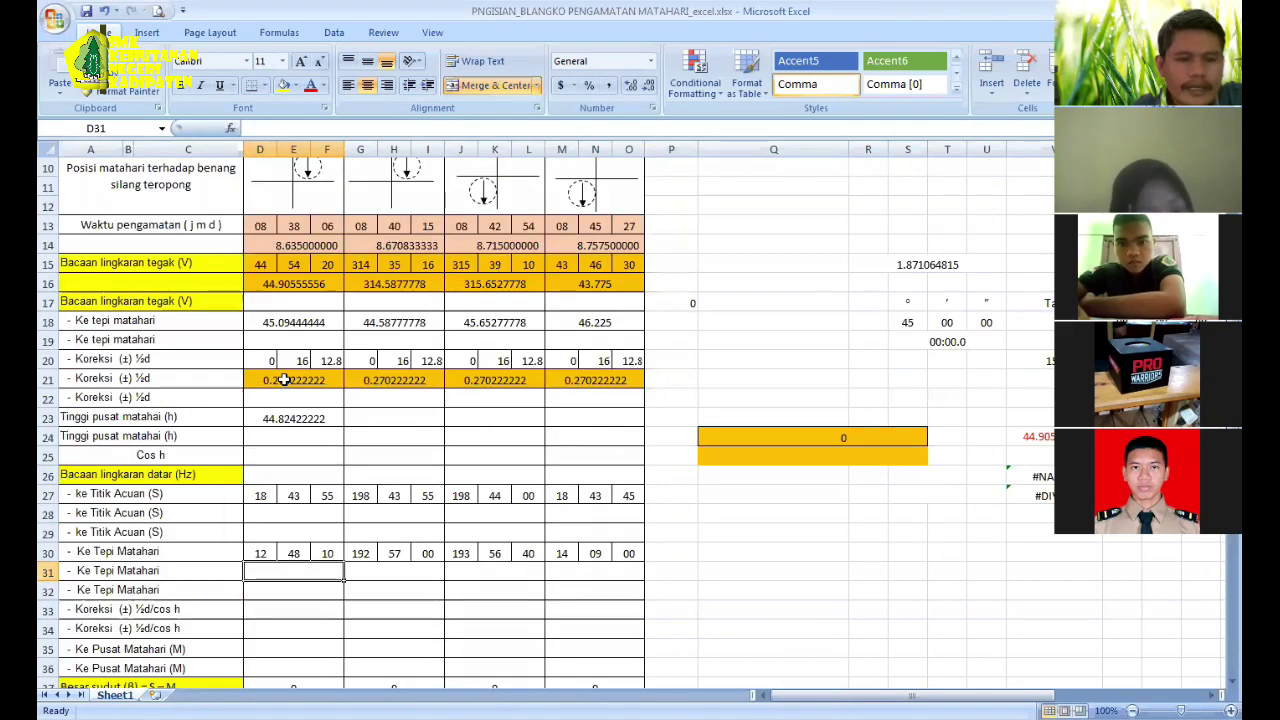
click(266, 284)
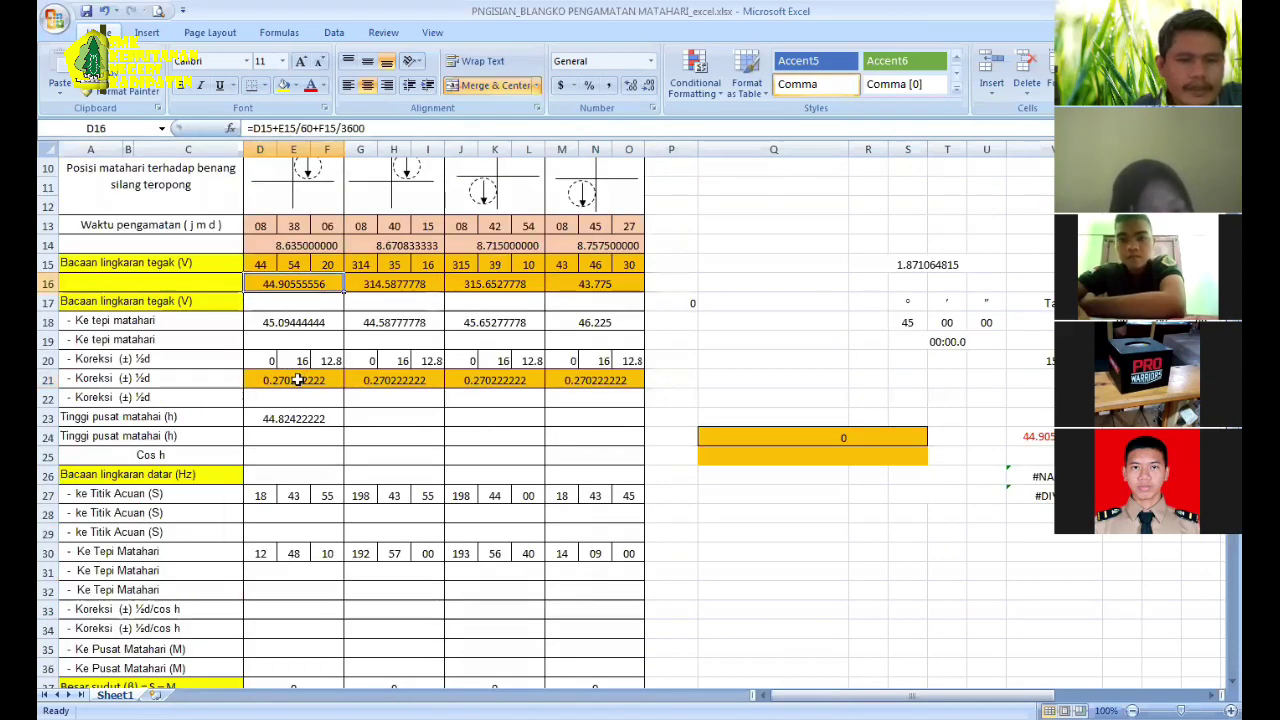
scroll(297, 380, down, 2)
click(276, 452)
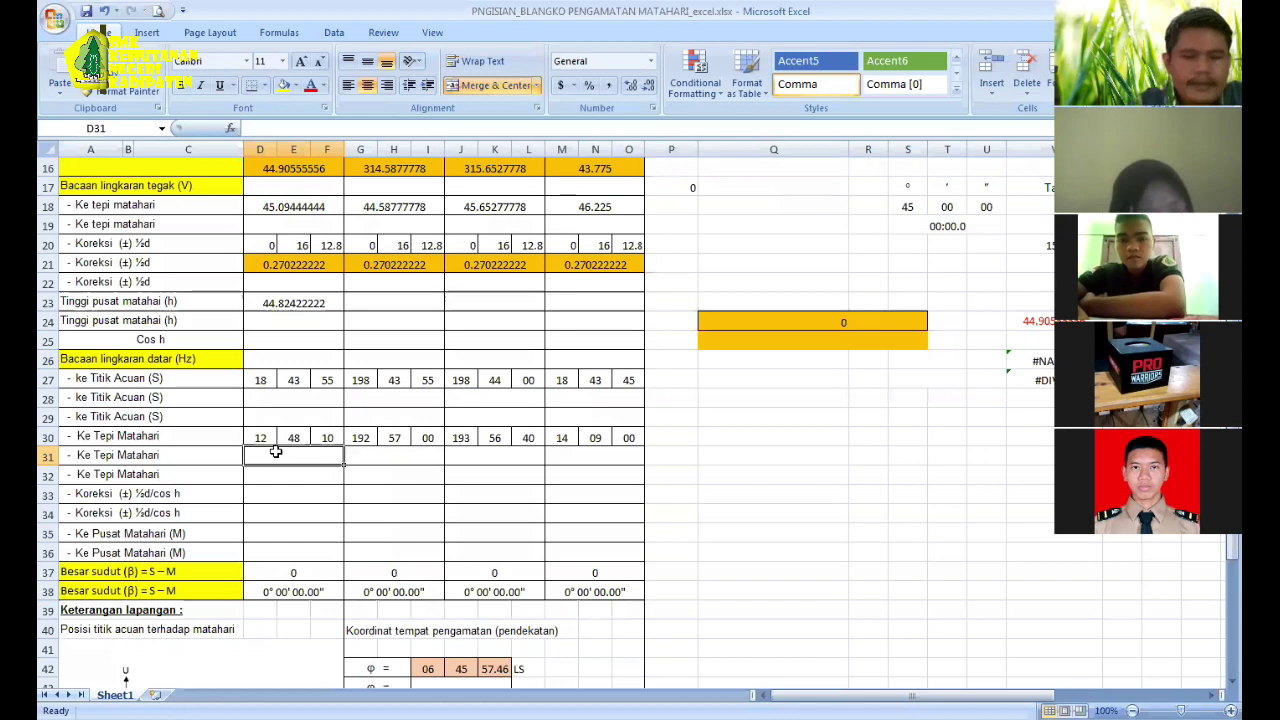
text(=)
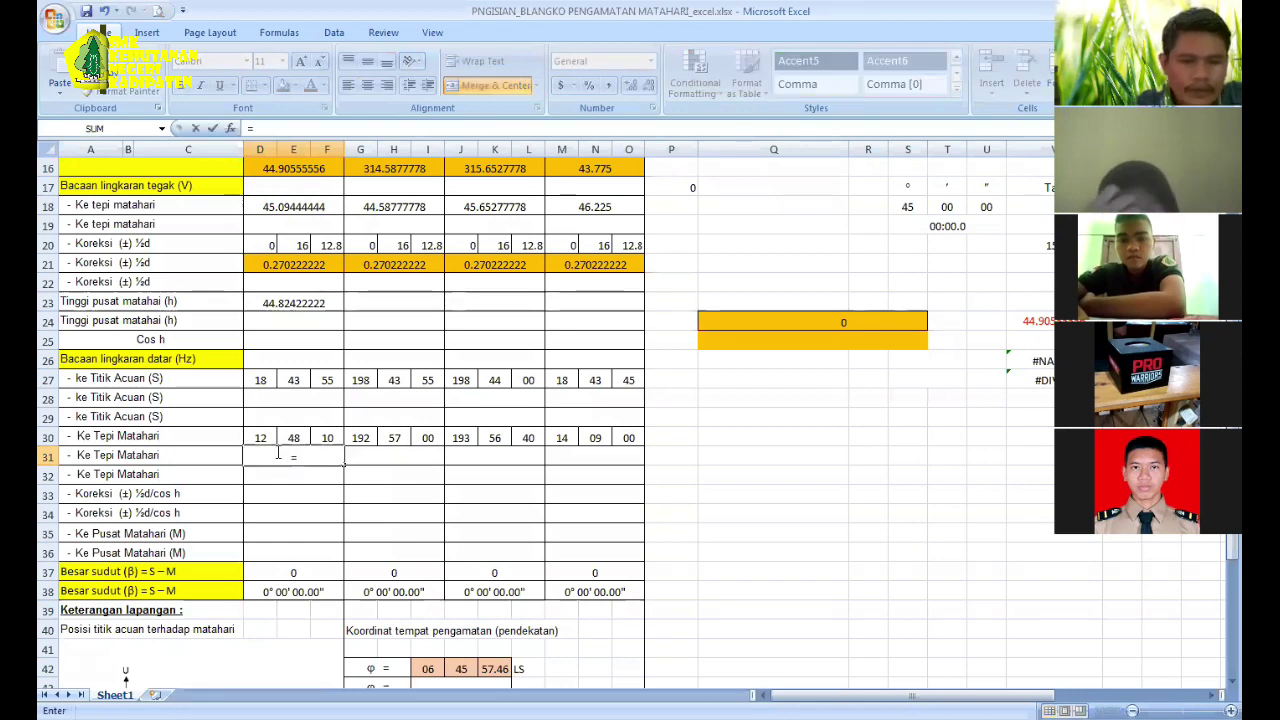
key(Up)
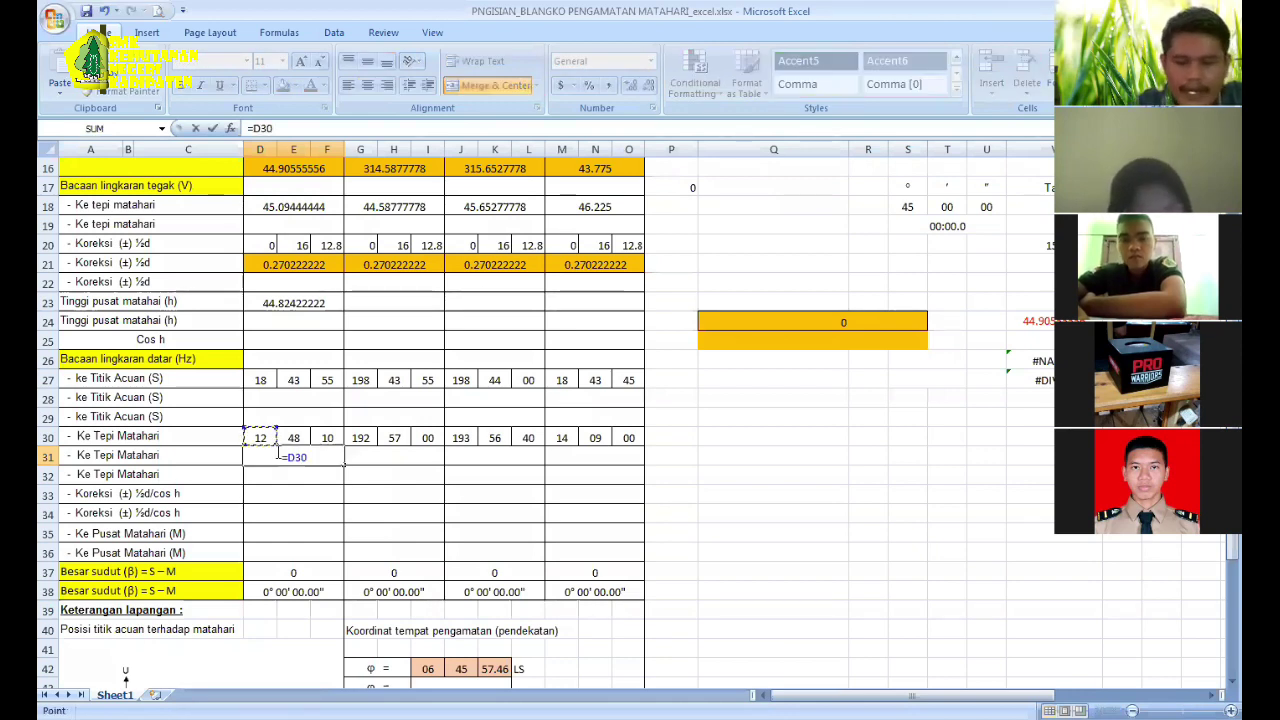
text(+)
key(Up)
key(Right)
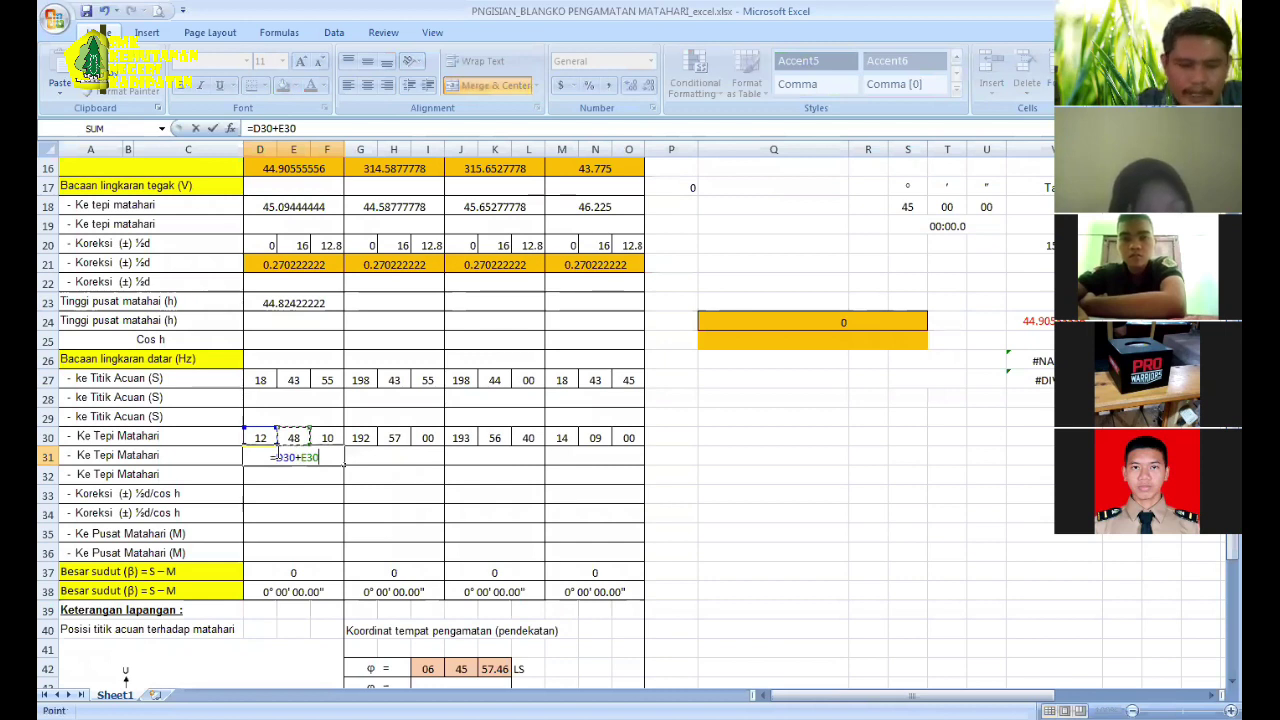
text(/60)
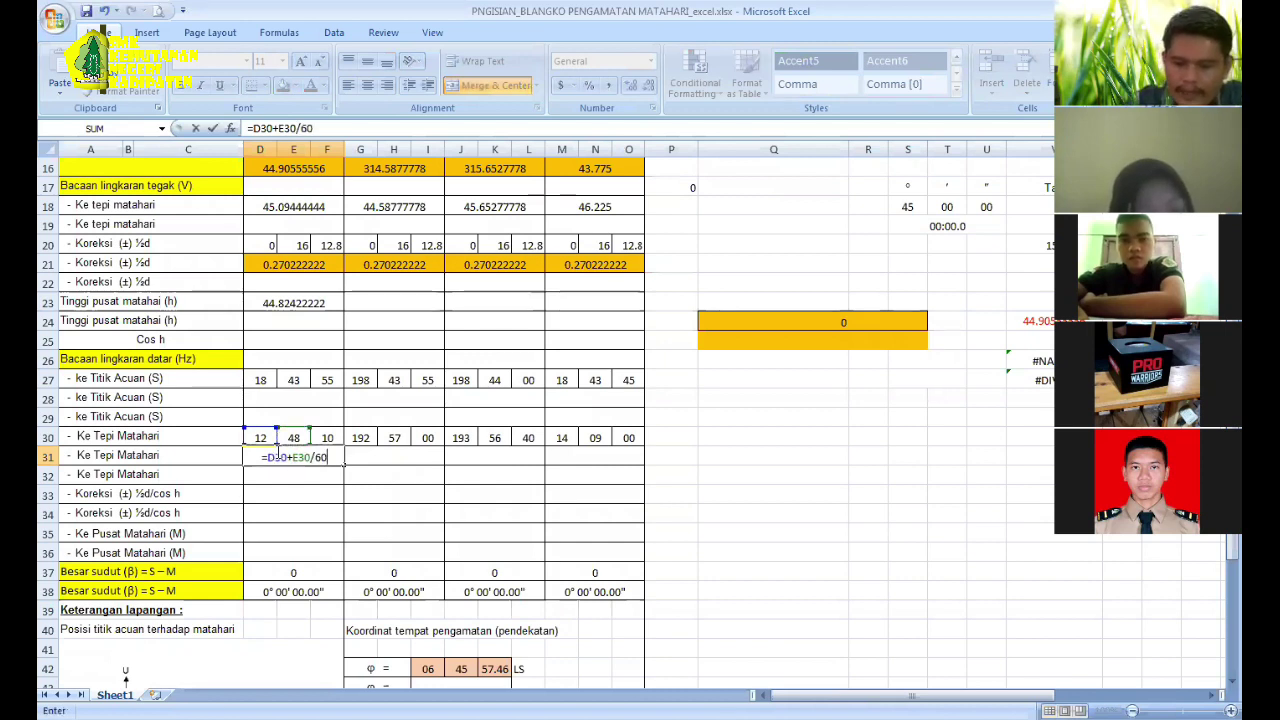
text(+)
click(293, 438)
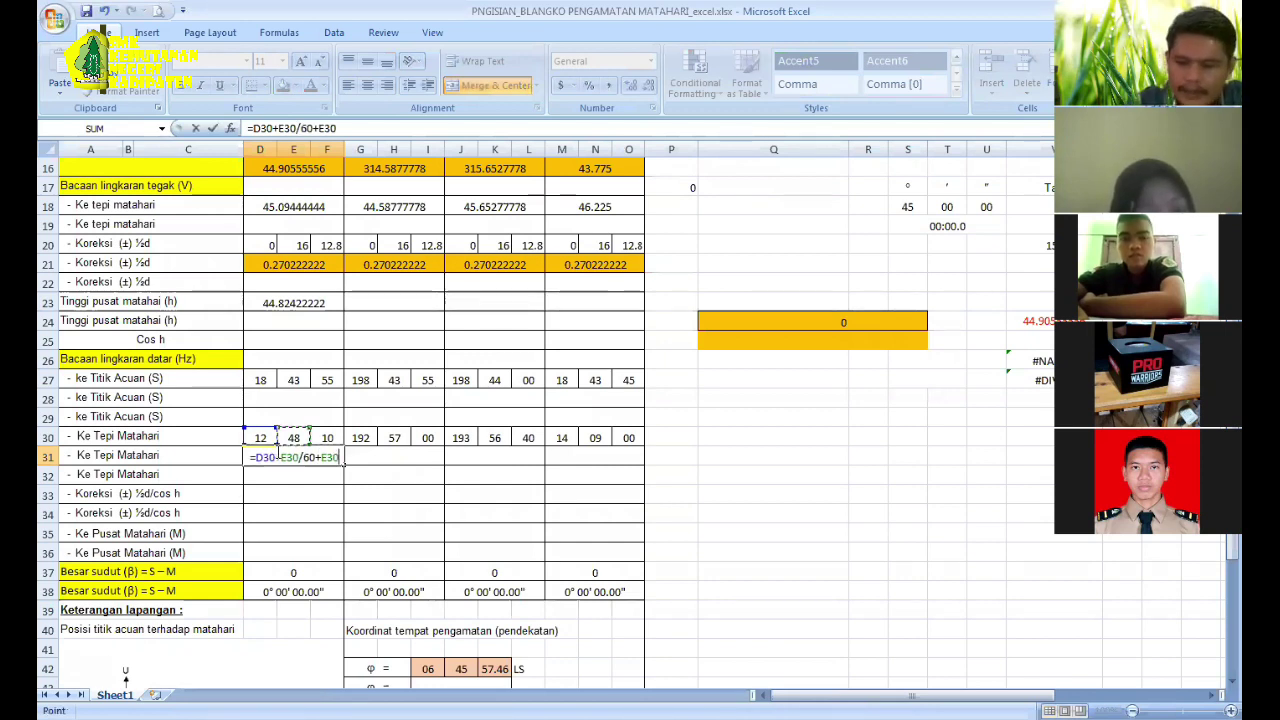
key(Right)
text(/)
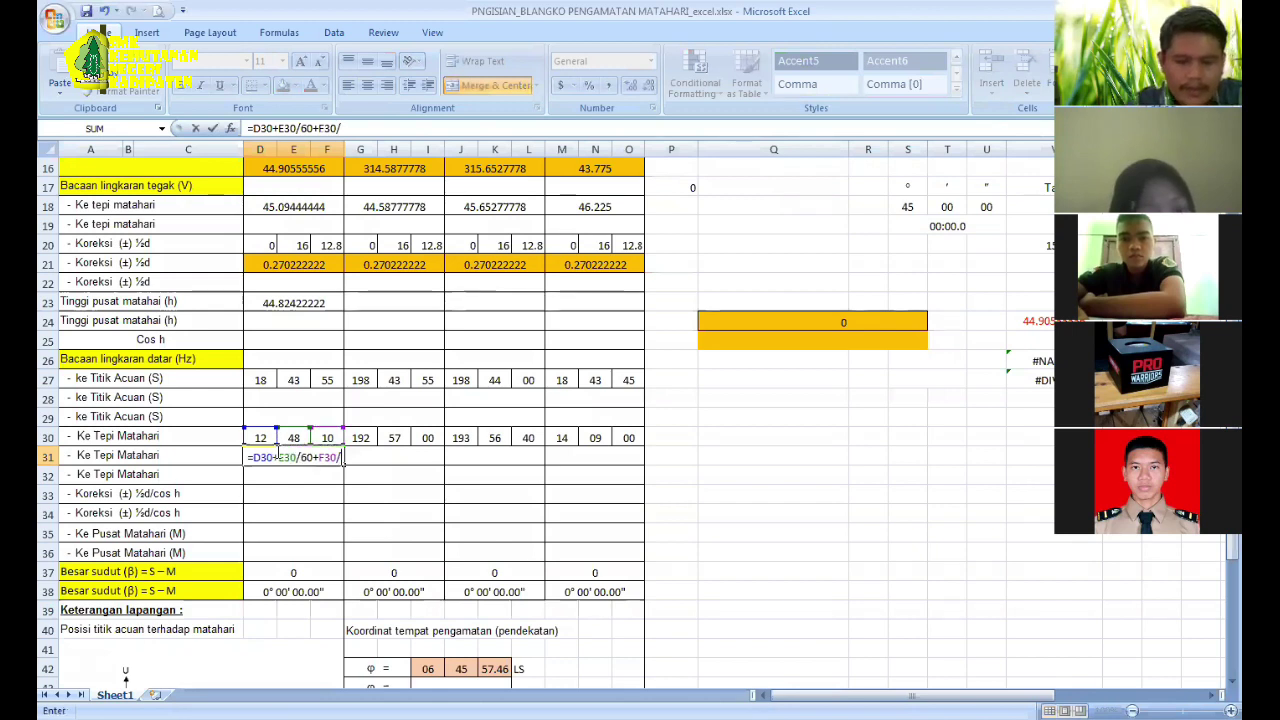
text(3600)
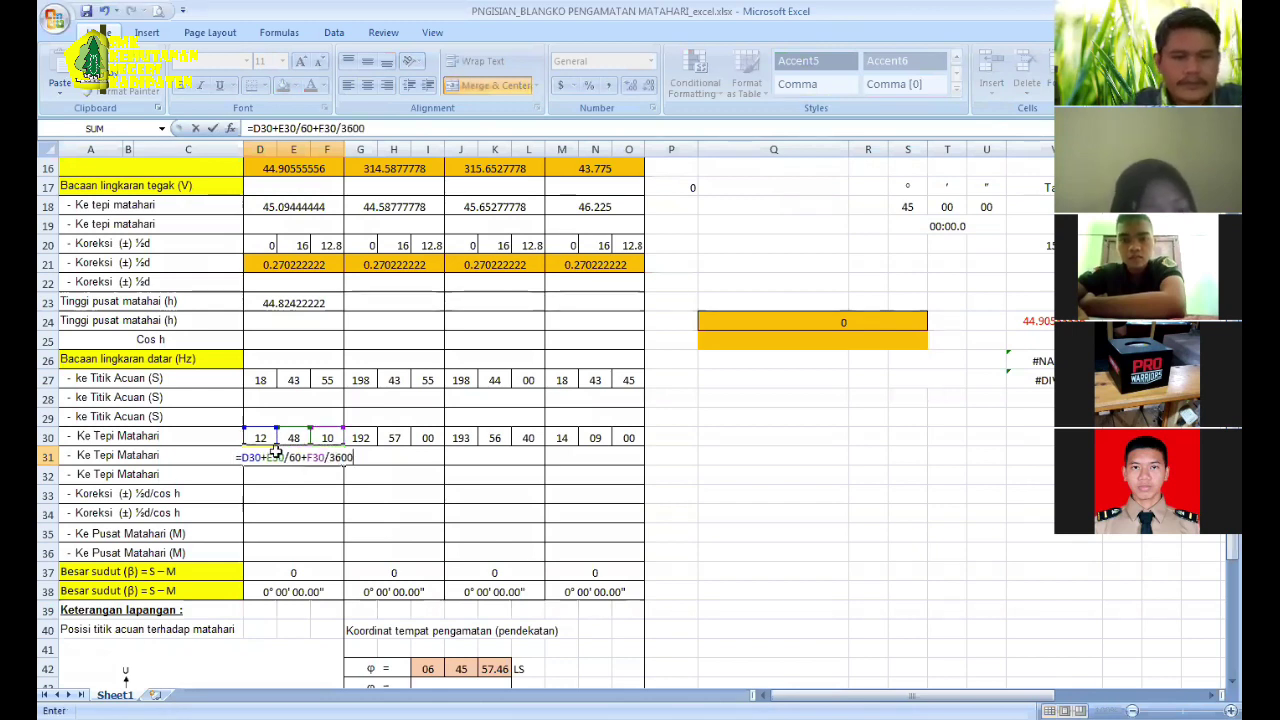
key(Return)
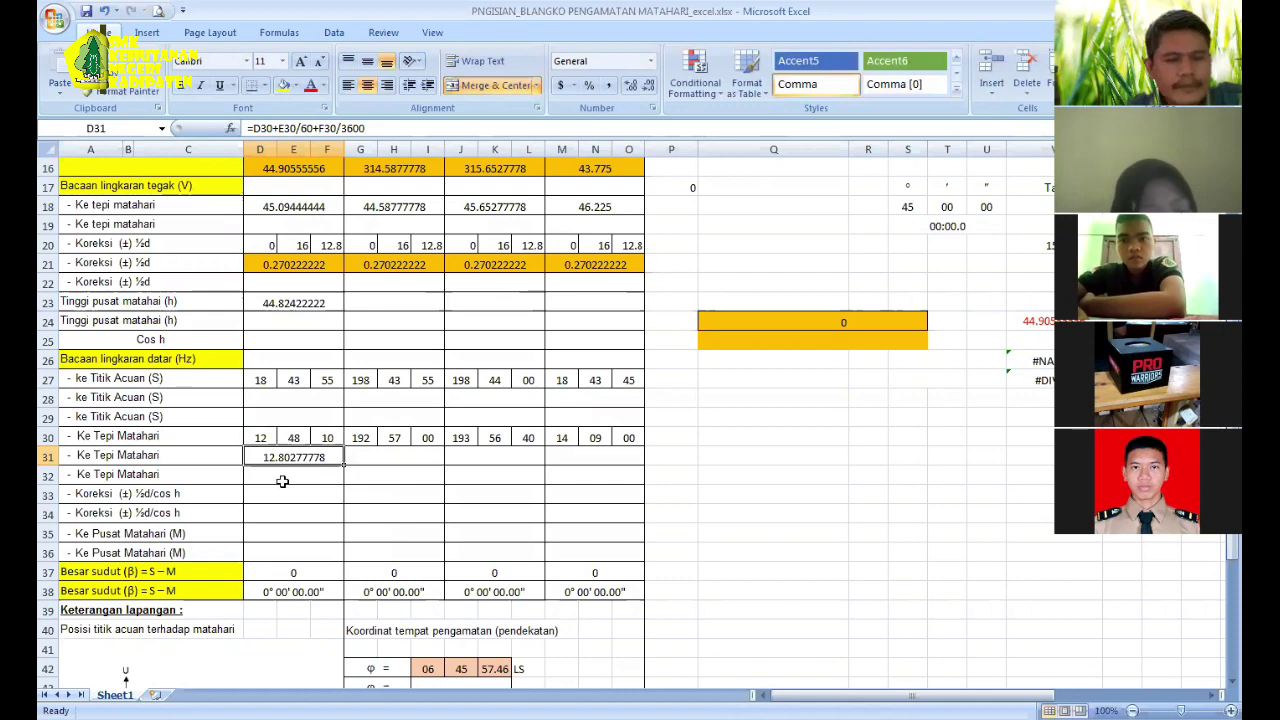
Step: Examine the sun edge, sun centre (M) and ½d/cos h correction rows against the first observation's sun position diagram and ½d correction
scroll(290, 355, down, 2)
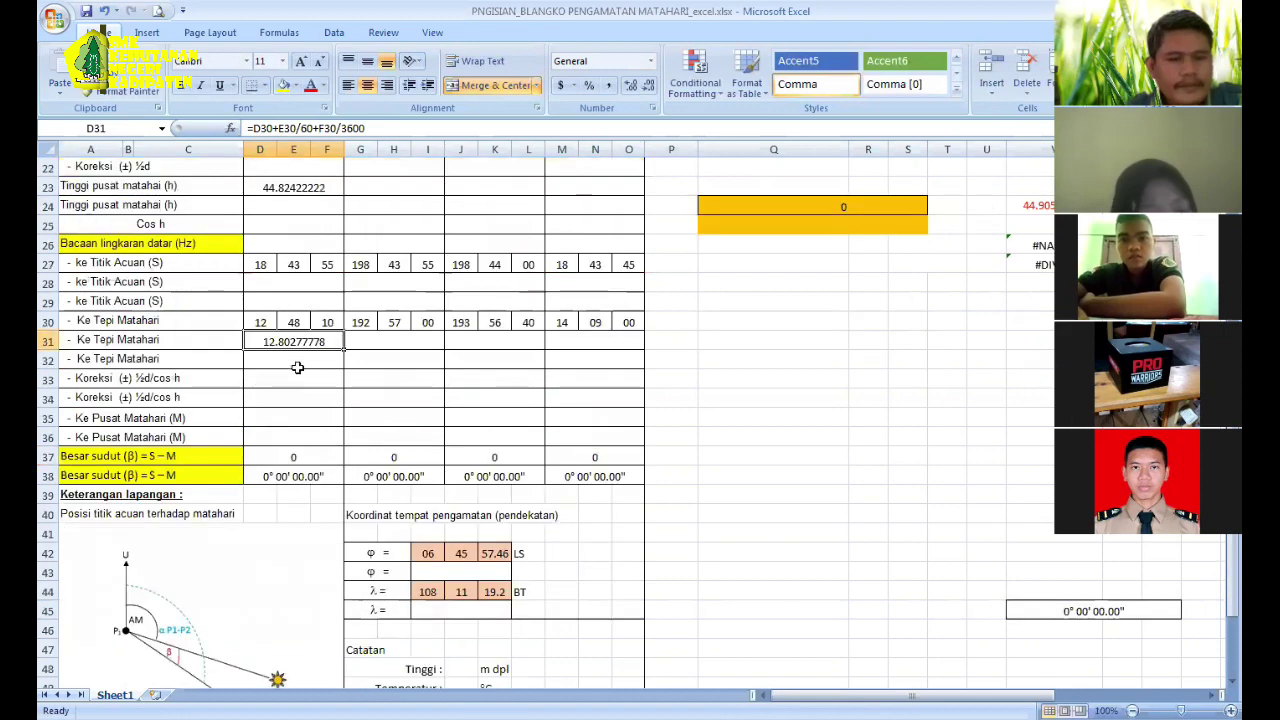
click(297, 368)
click(299, 341)
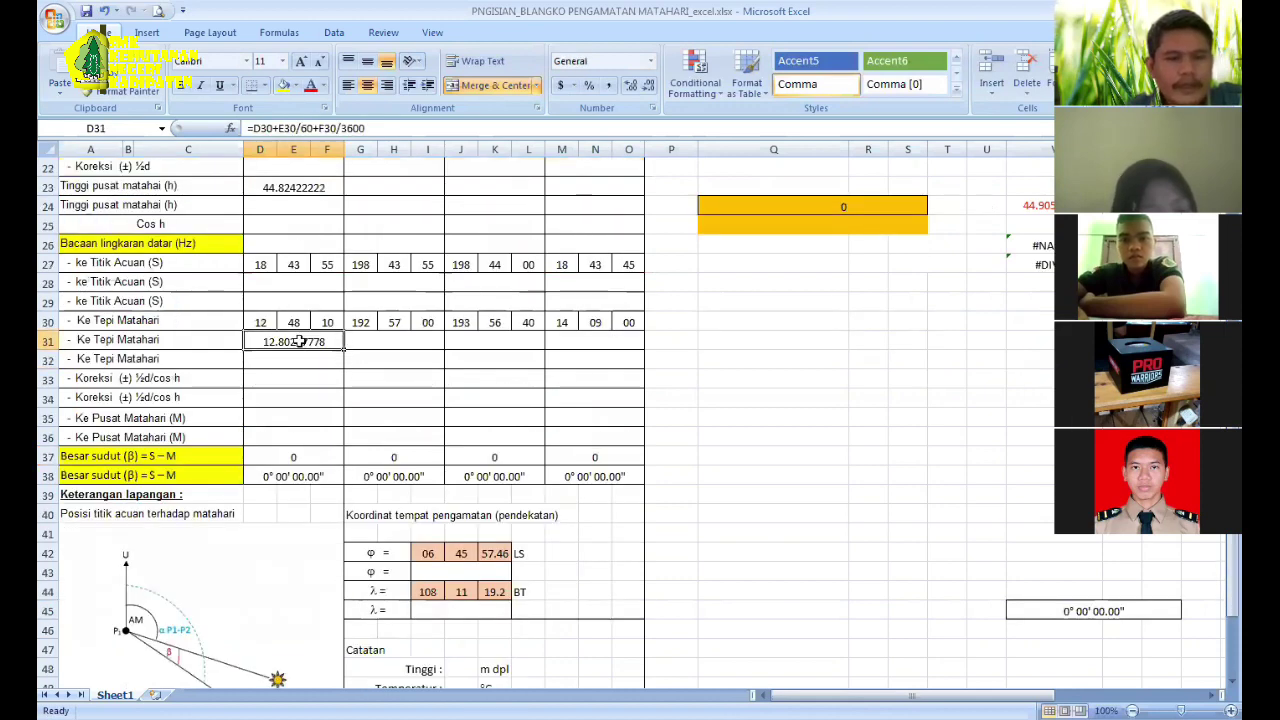
scroll(299, 341, up, 2)
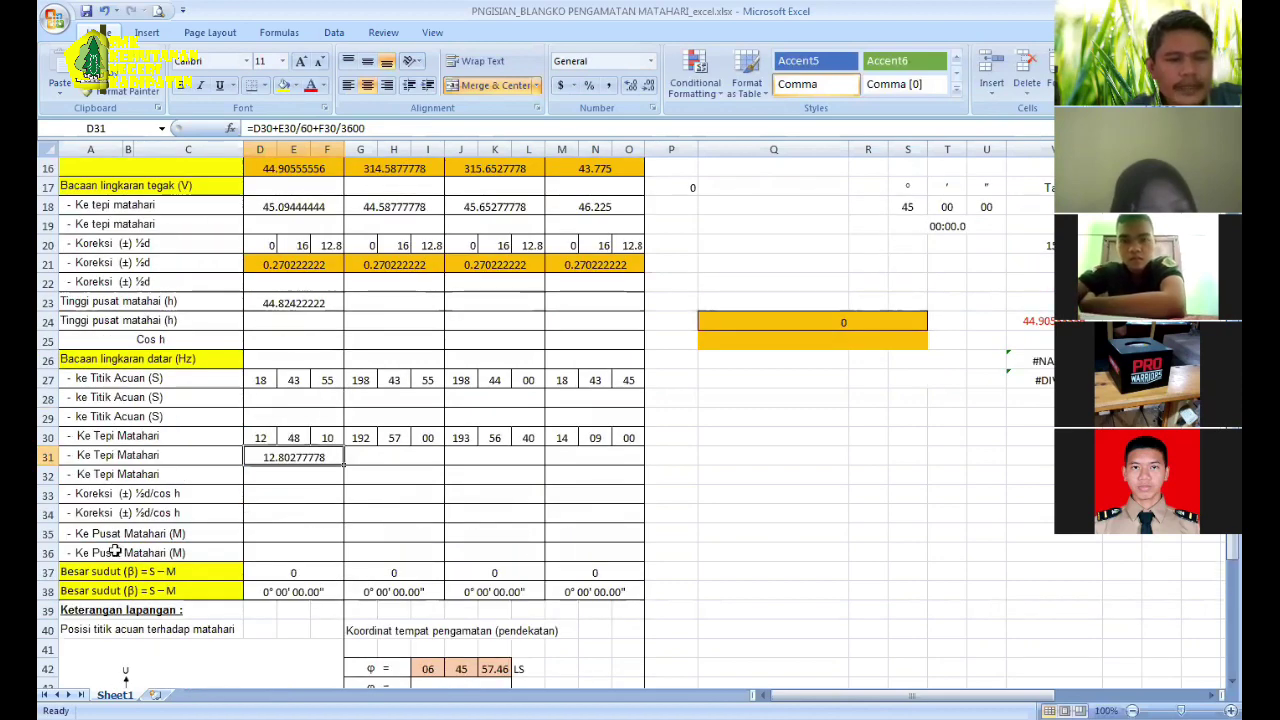
click(105, 537)
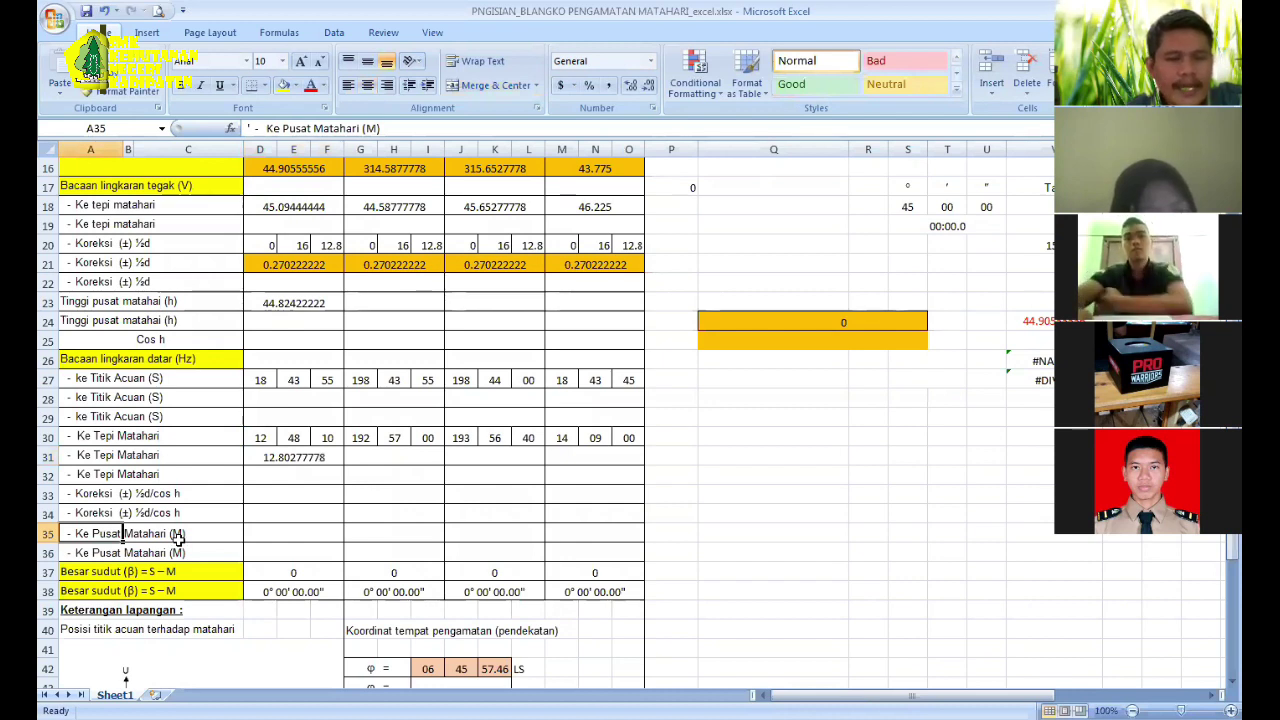
click(155, 455)
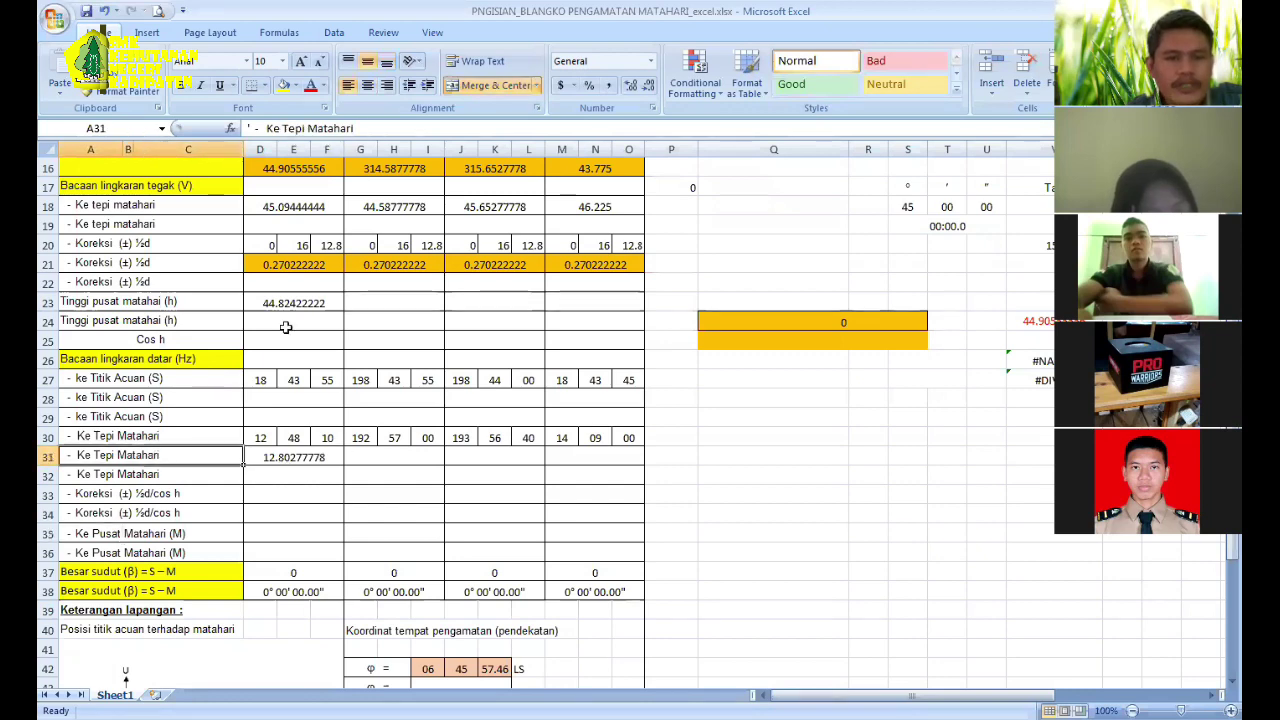
scroll(285, 327, up, 5)
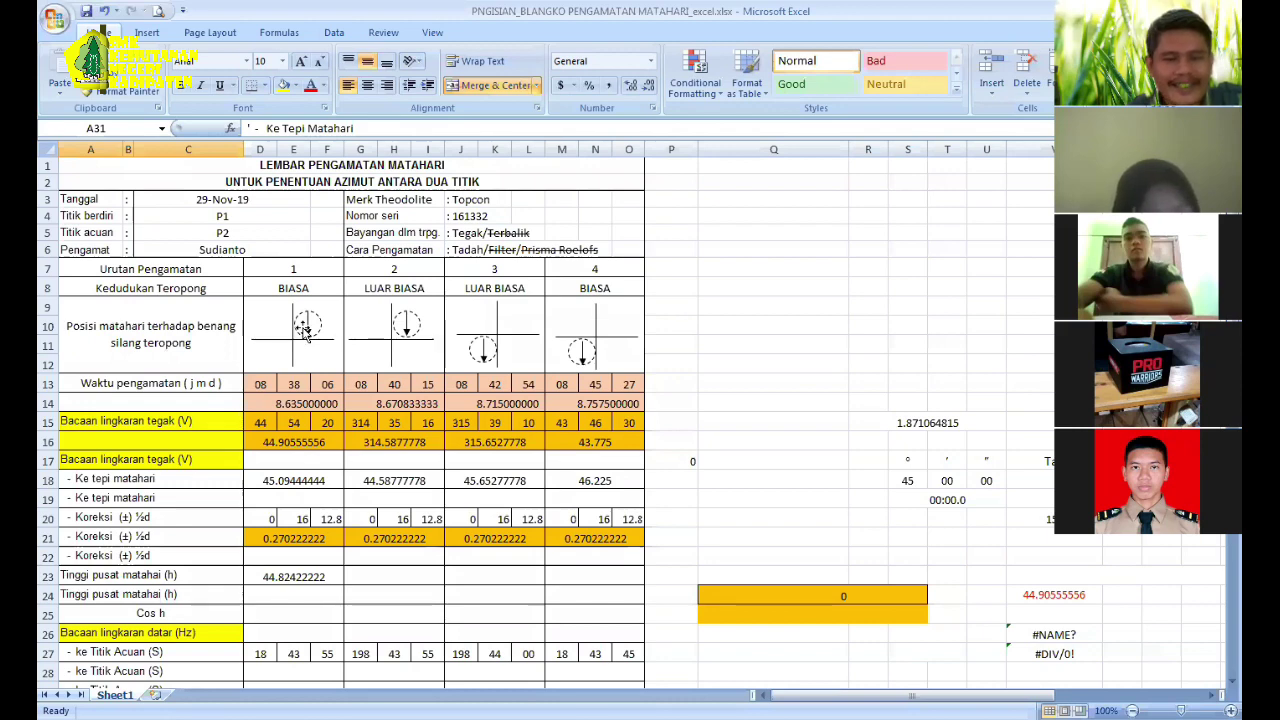
scroll(300, 340, down, 3)
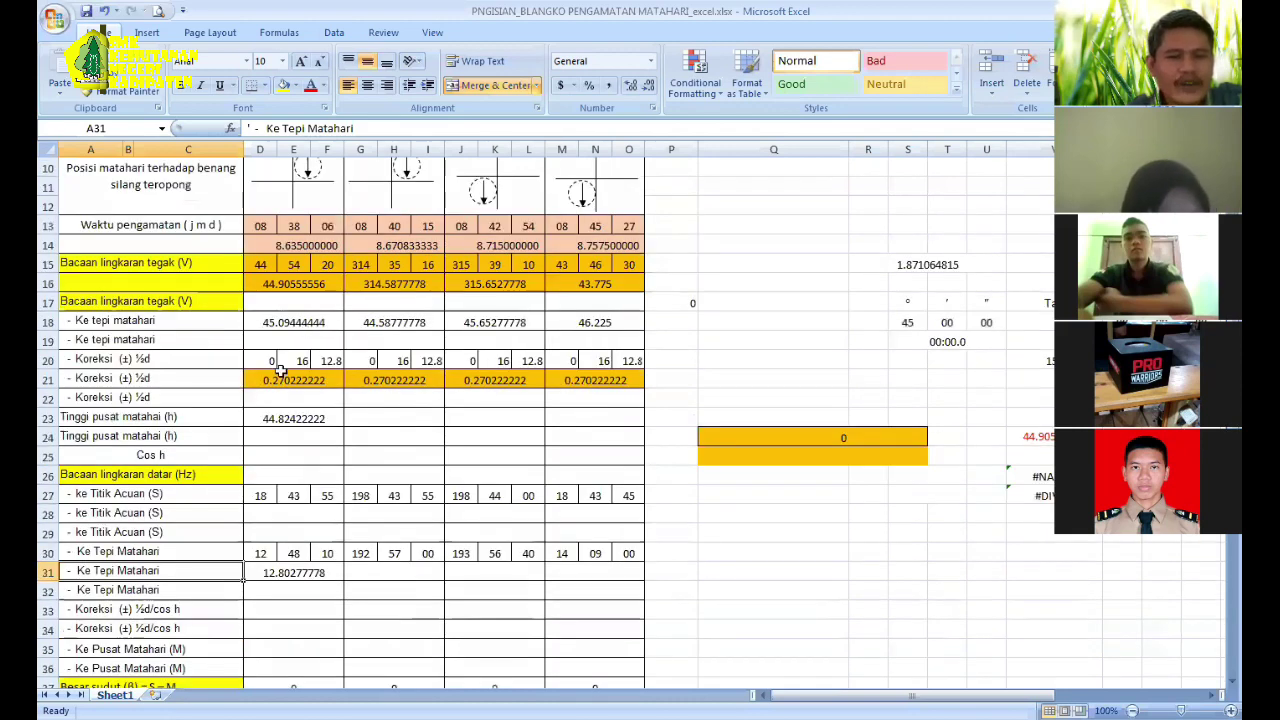
scroll(281, 370, down, 2)
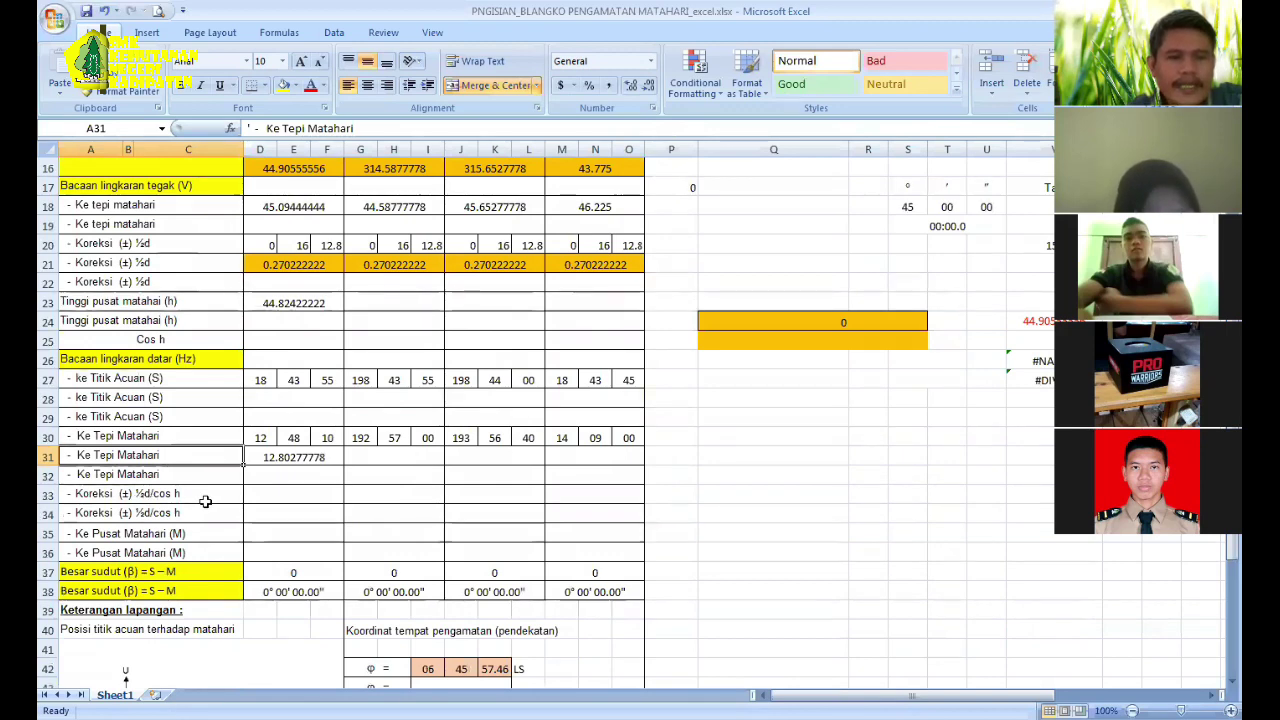
click(289, 266)
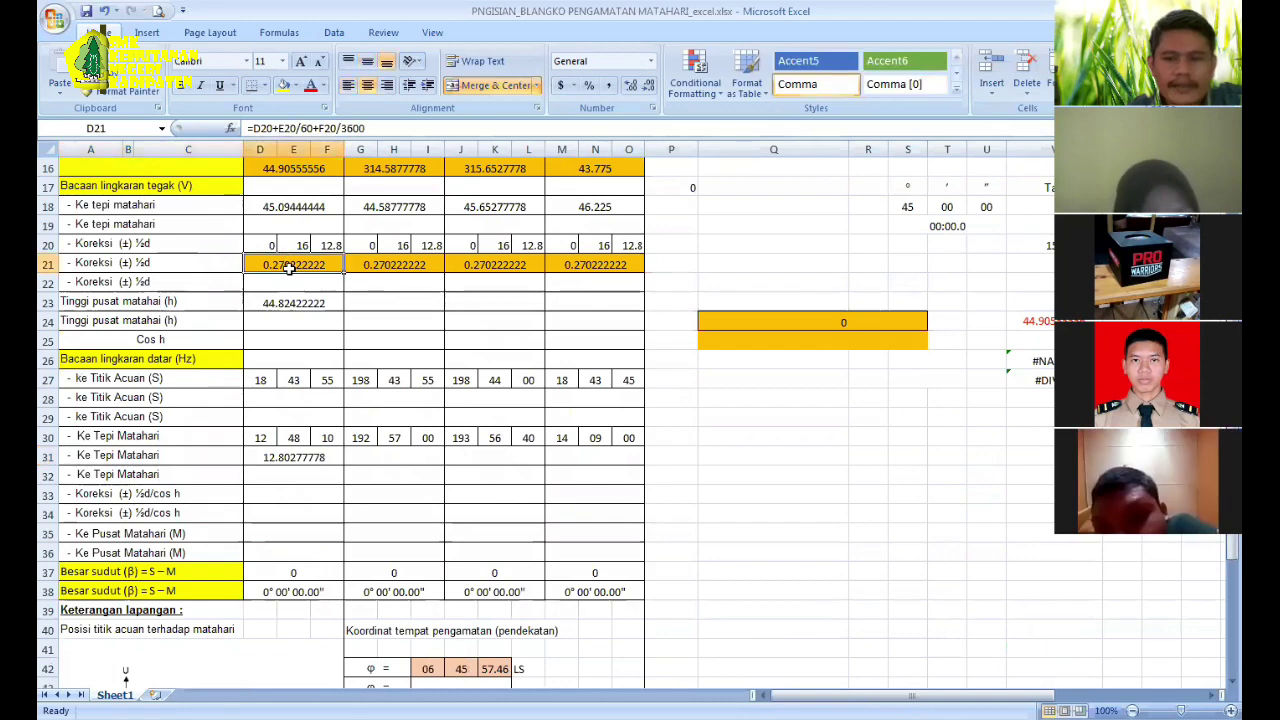
scroll(289, 266, down, 2)
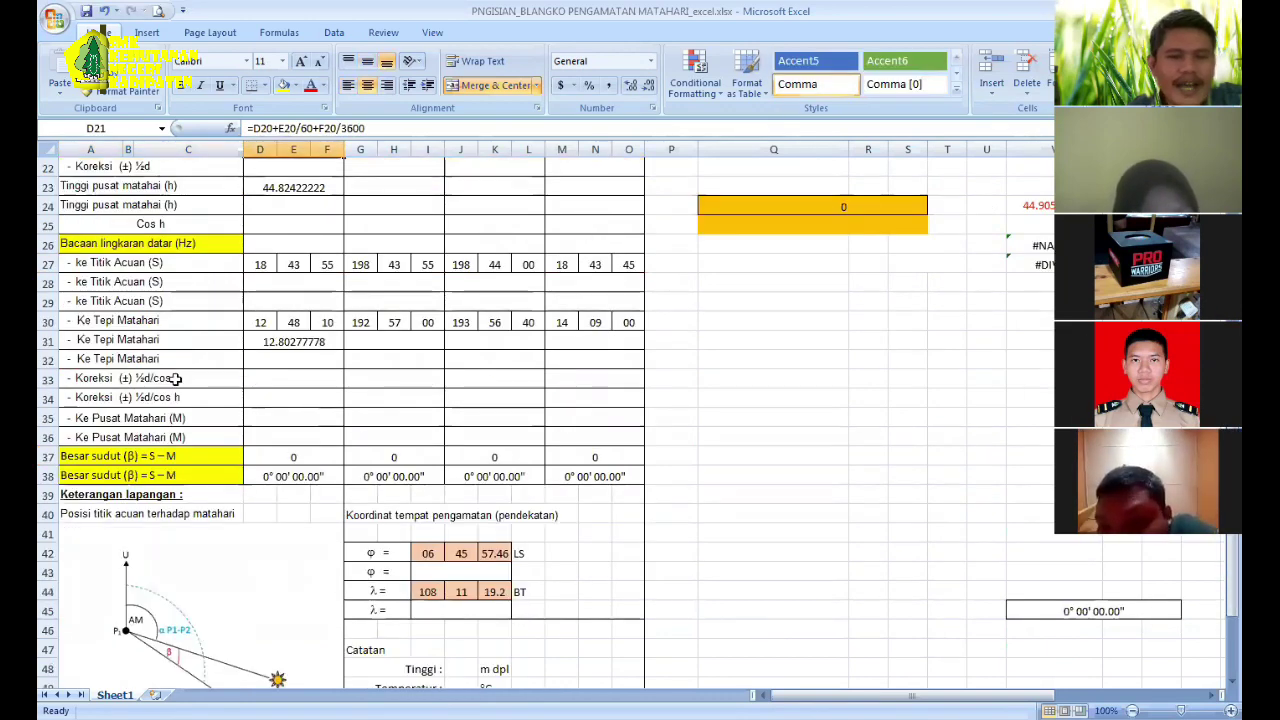
click(175, 379)
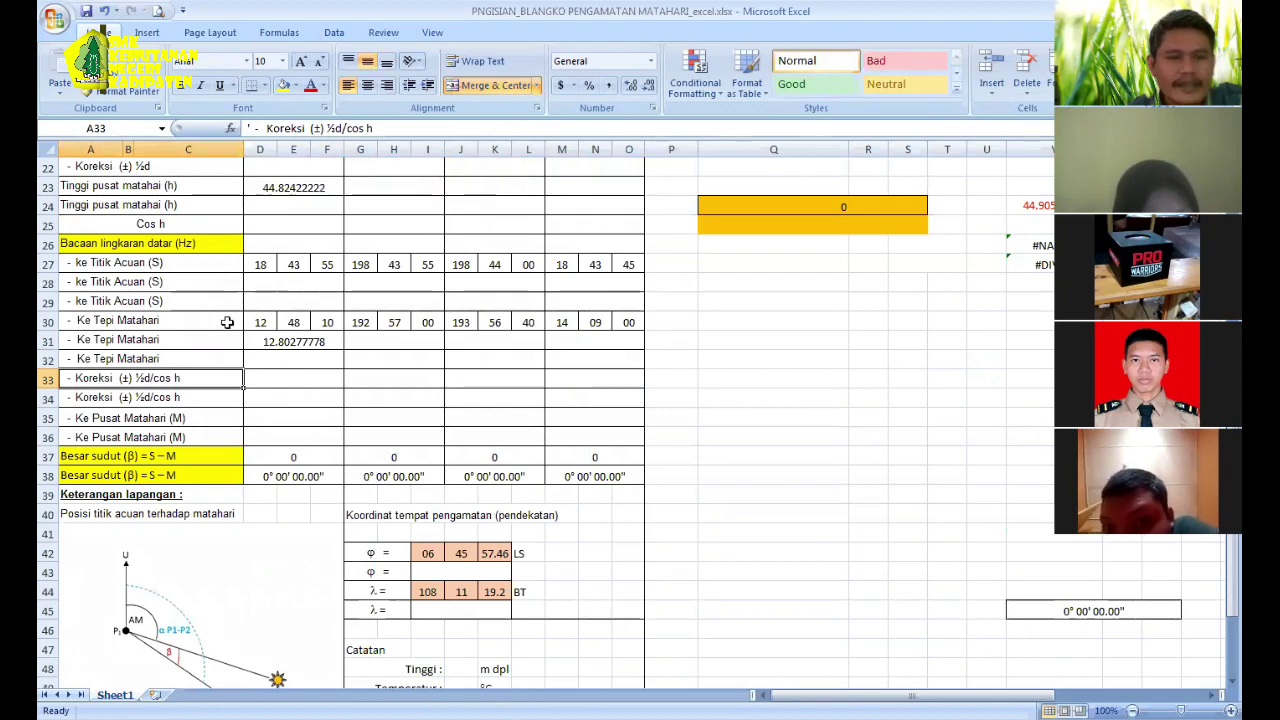
scroll(245, 310, up, 2)
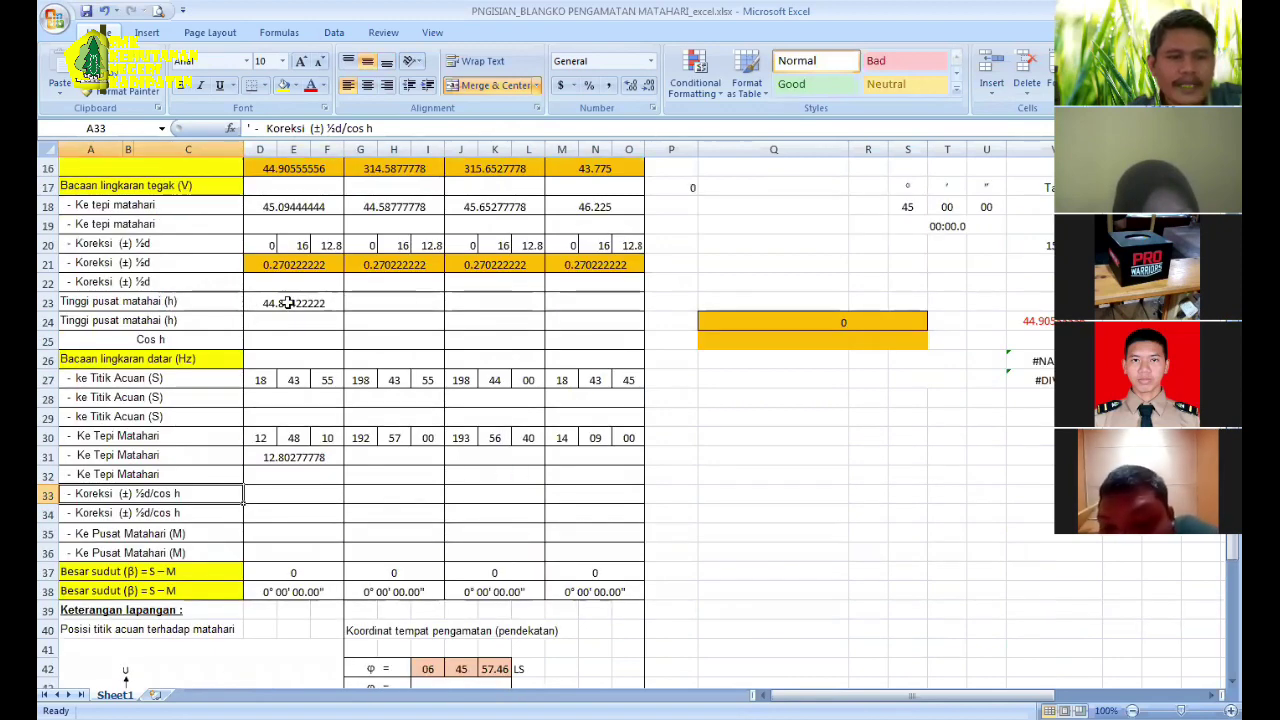
Step: Calculate the first observation's Cos h in D25 from the sun centre height with the formula =COS(RADIANS(D23))
click(288, 303)
click(163, 340)
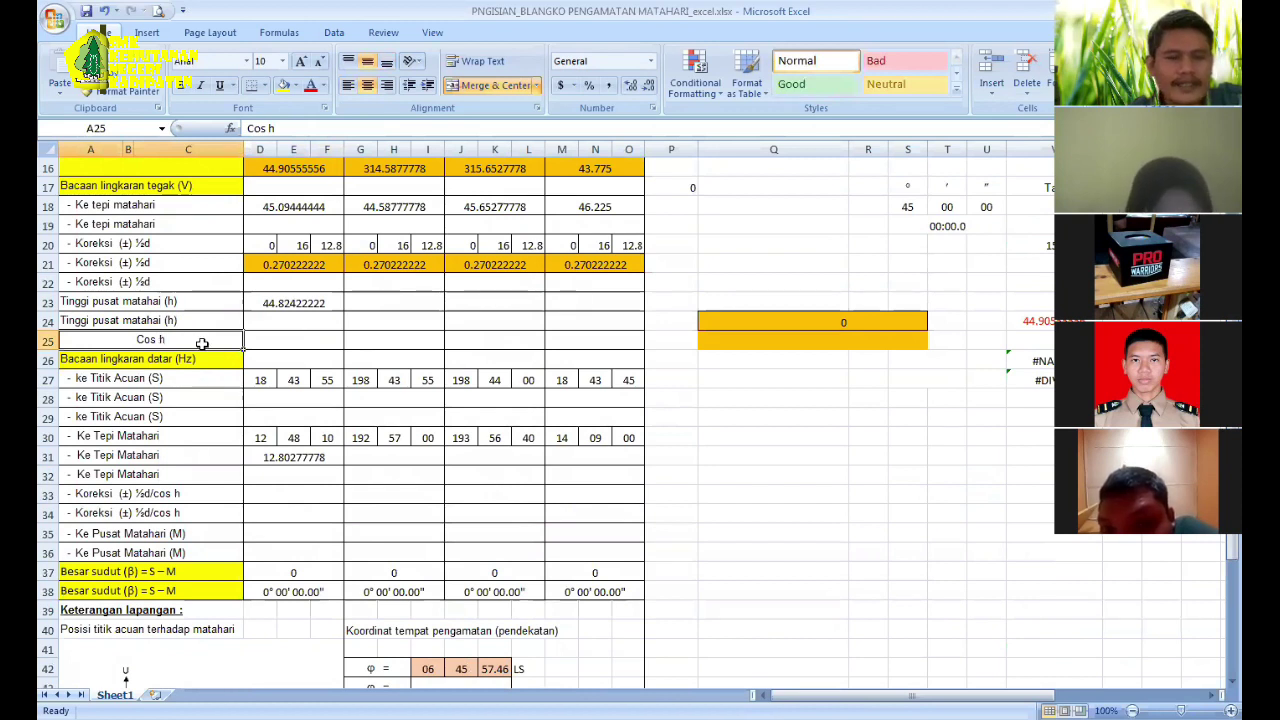
key(Right)
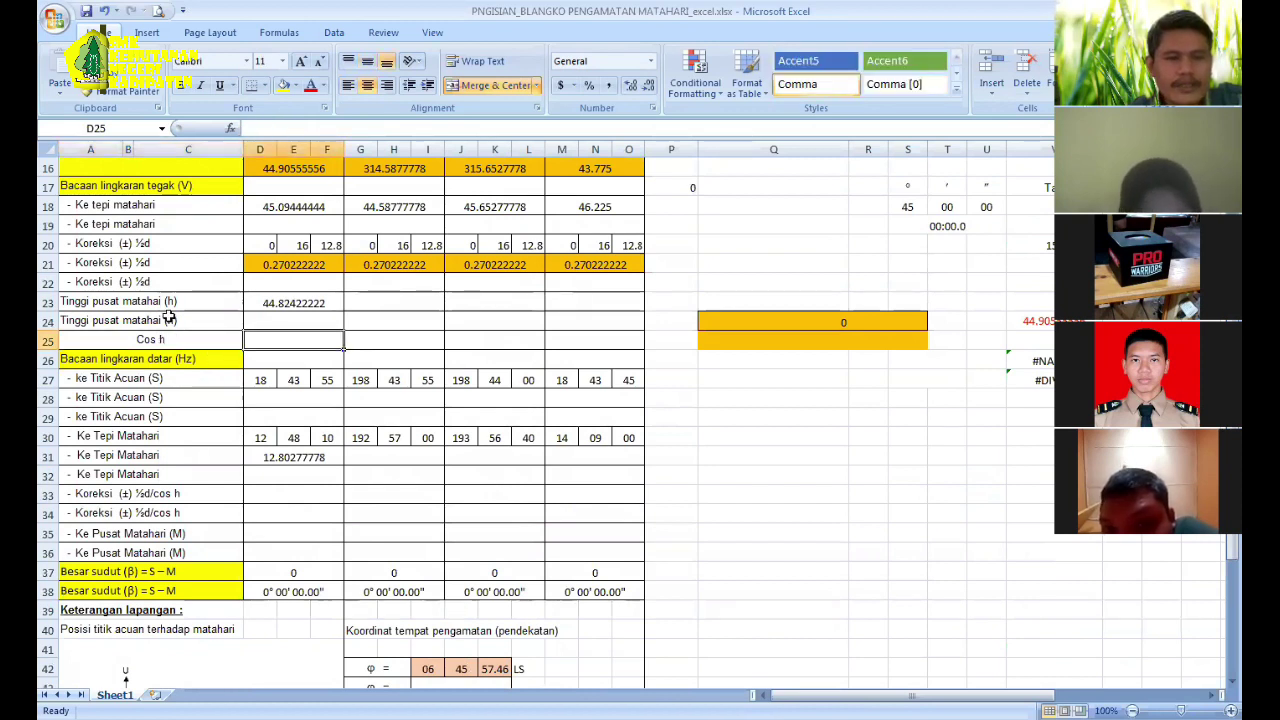
text(=)
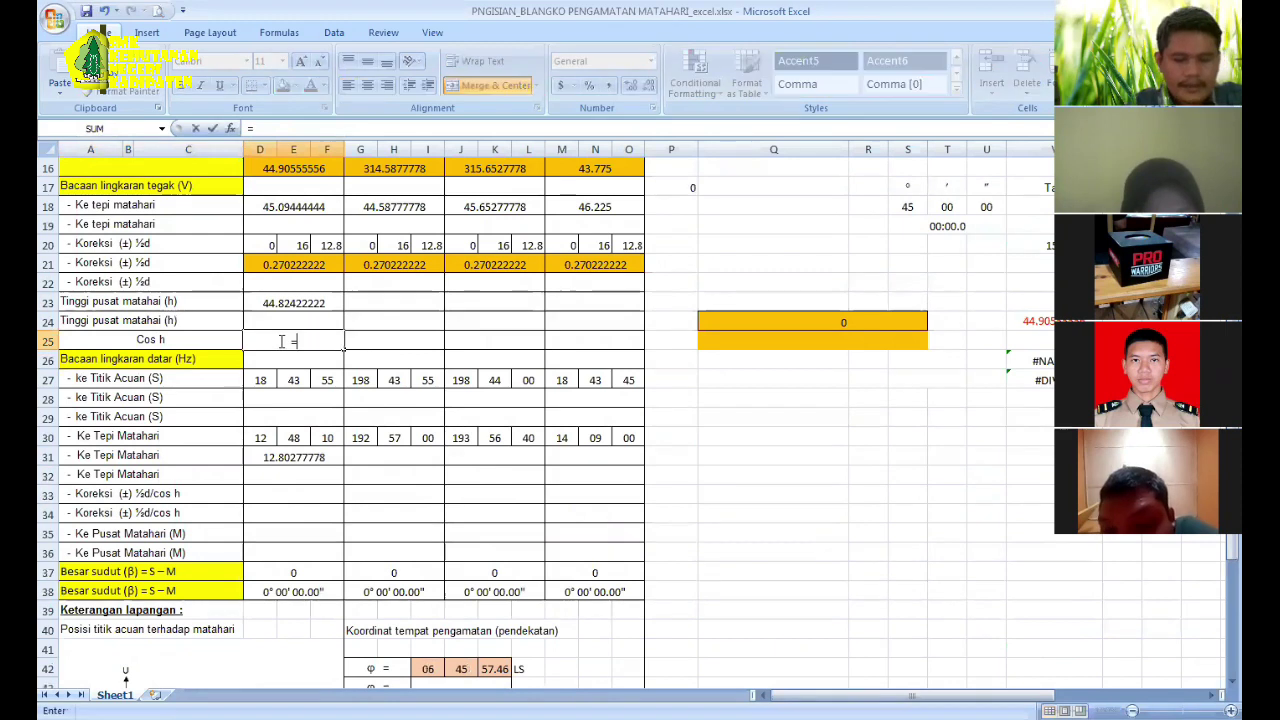
text(COS)
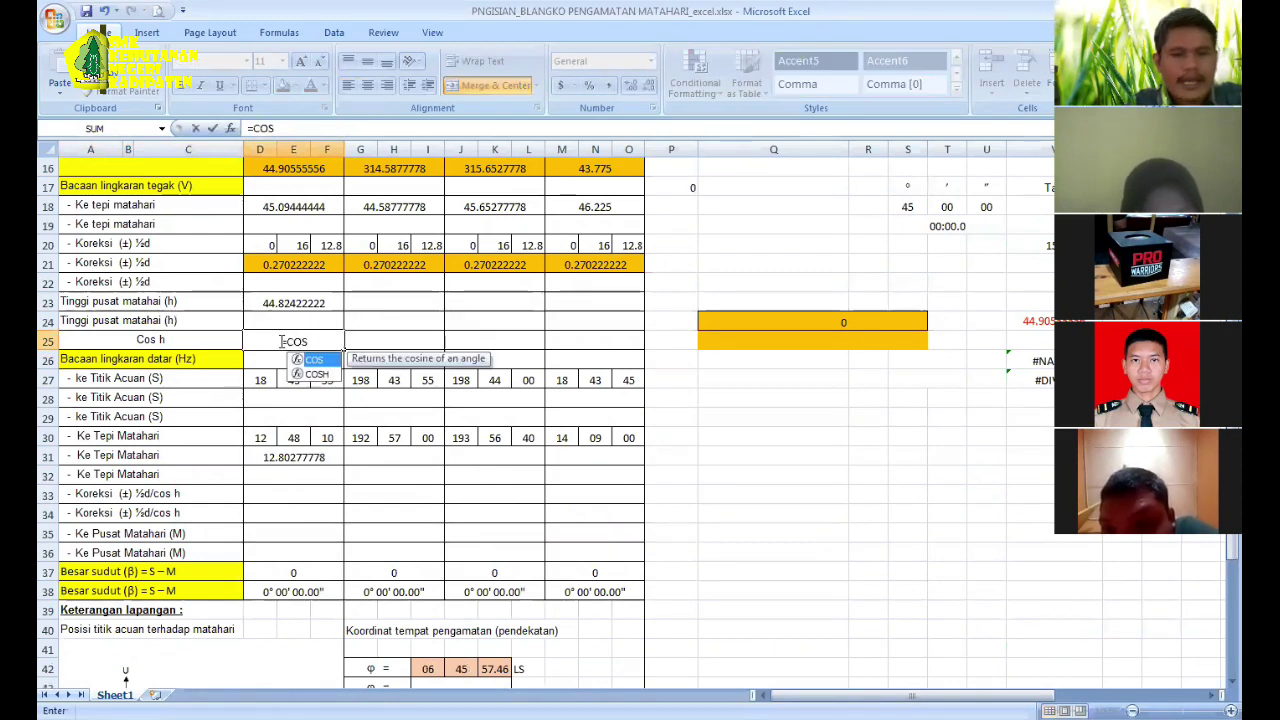
text(()
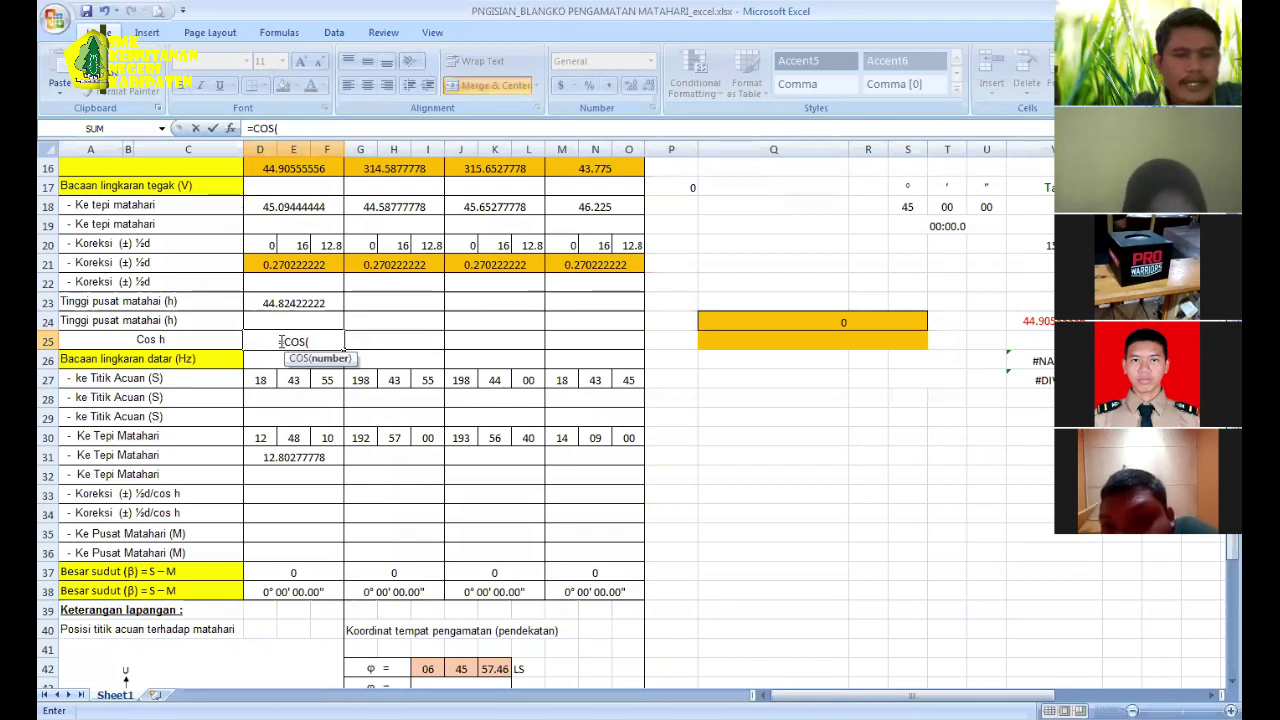
text(R)
double_click(356, 378)
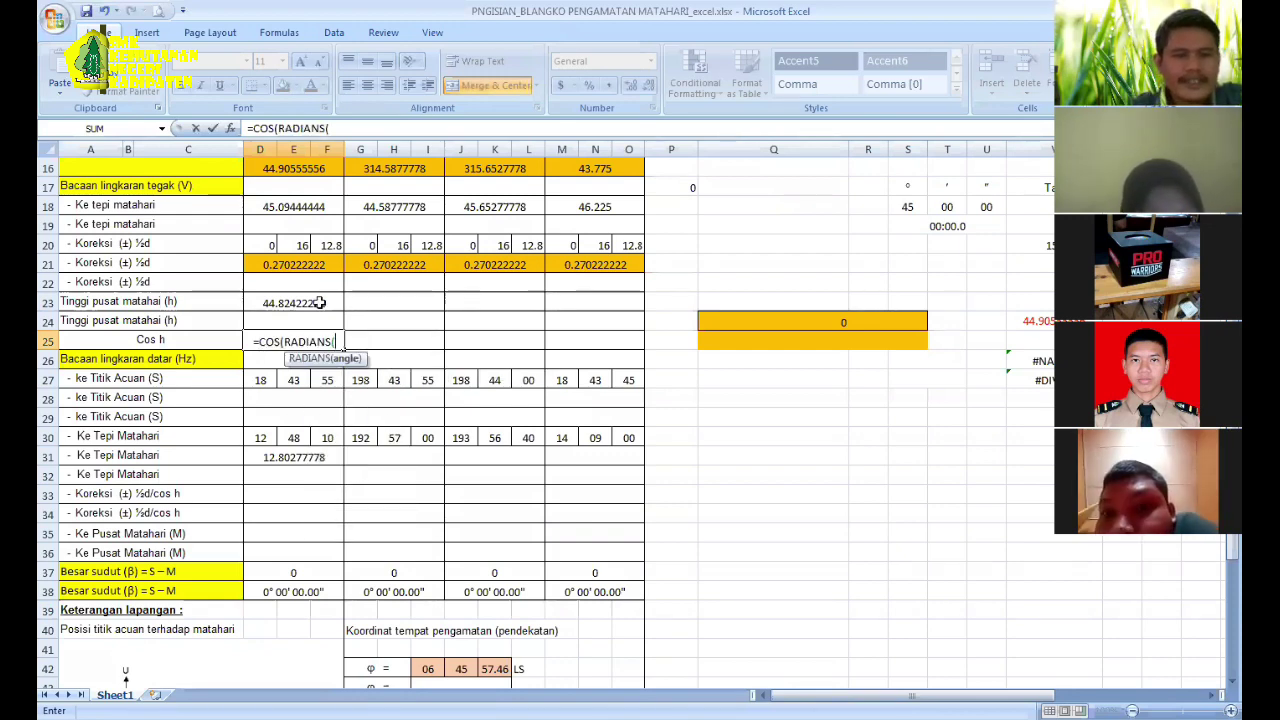
click(319, 303)
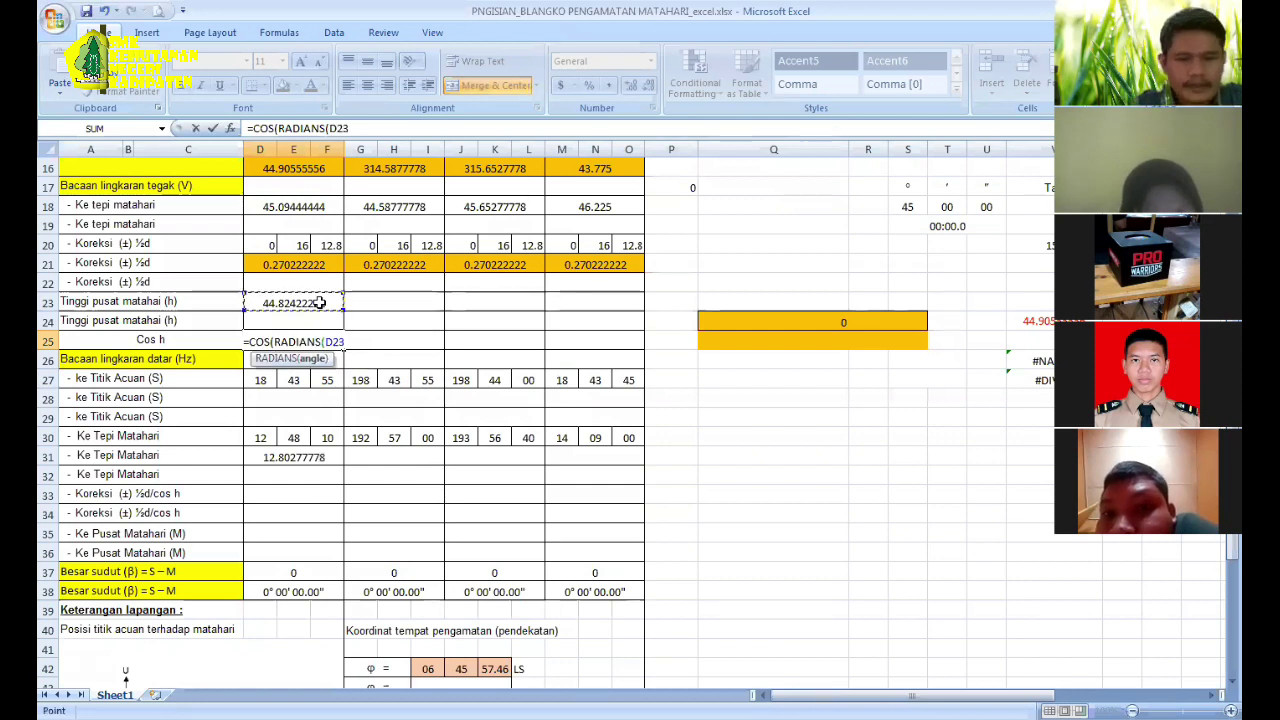
text()))
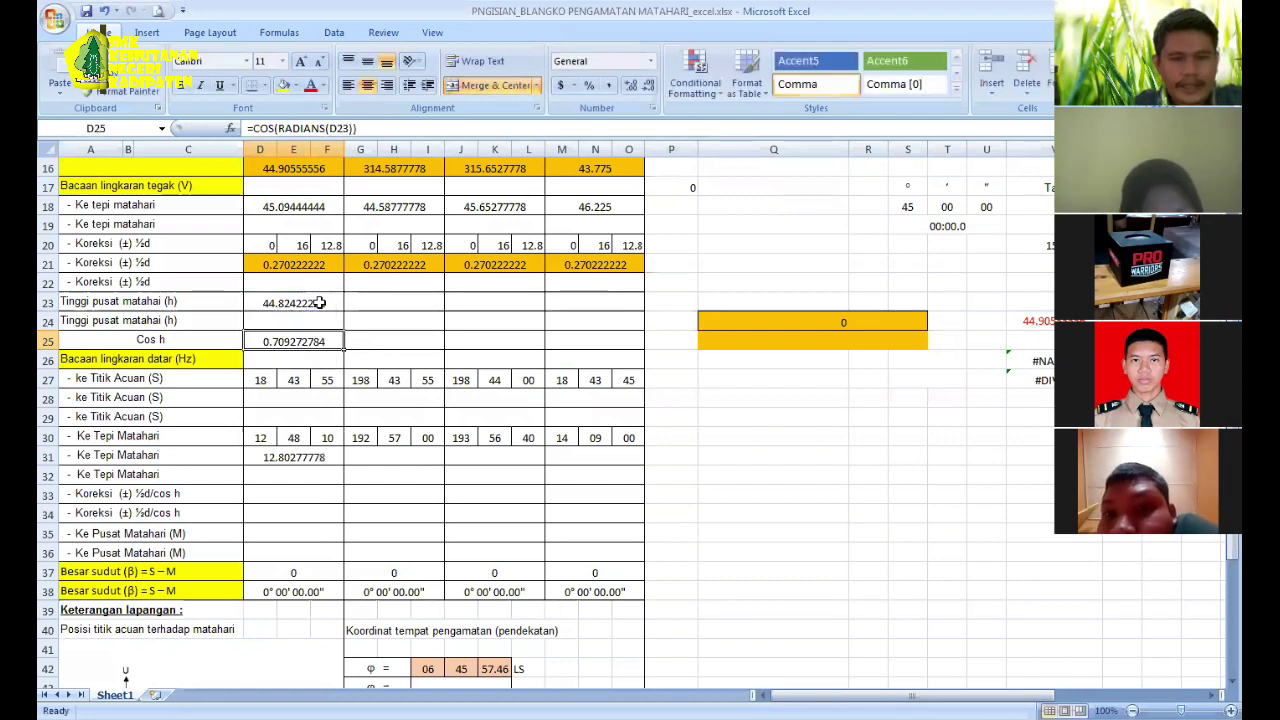
key(Return)
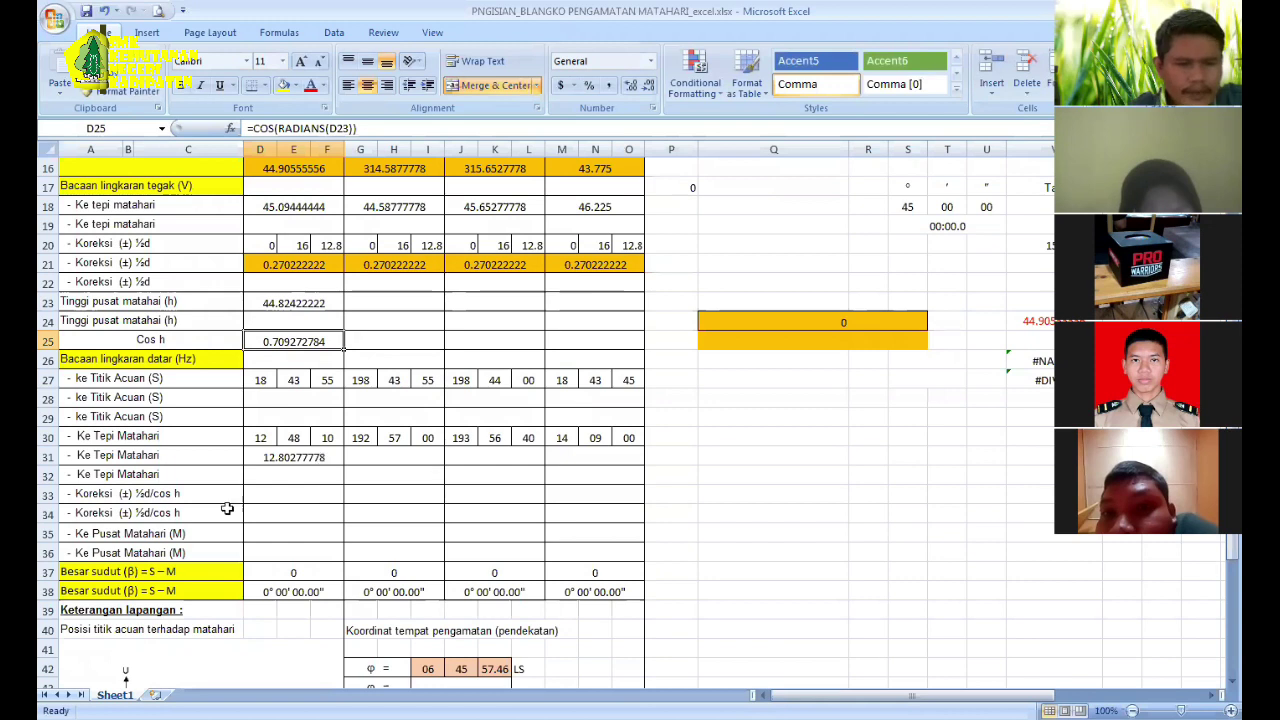
Step: Calculate the first observation's ½d/cos h correction in D33 with the formula =D21/D25
click(165, 500)
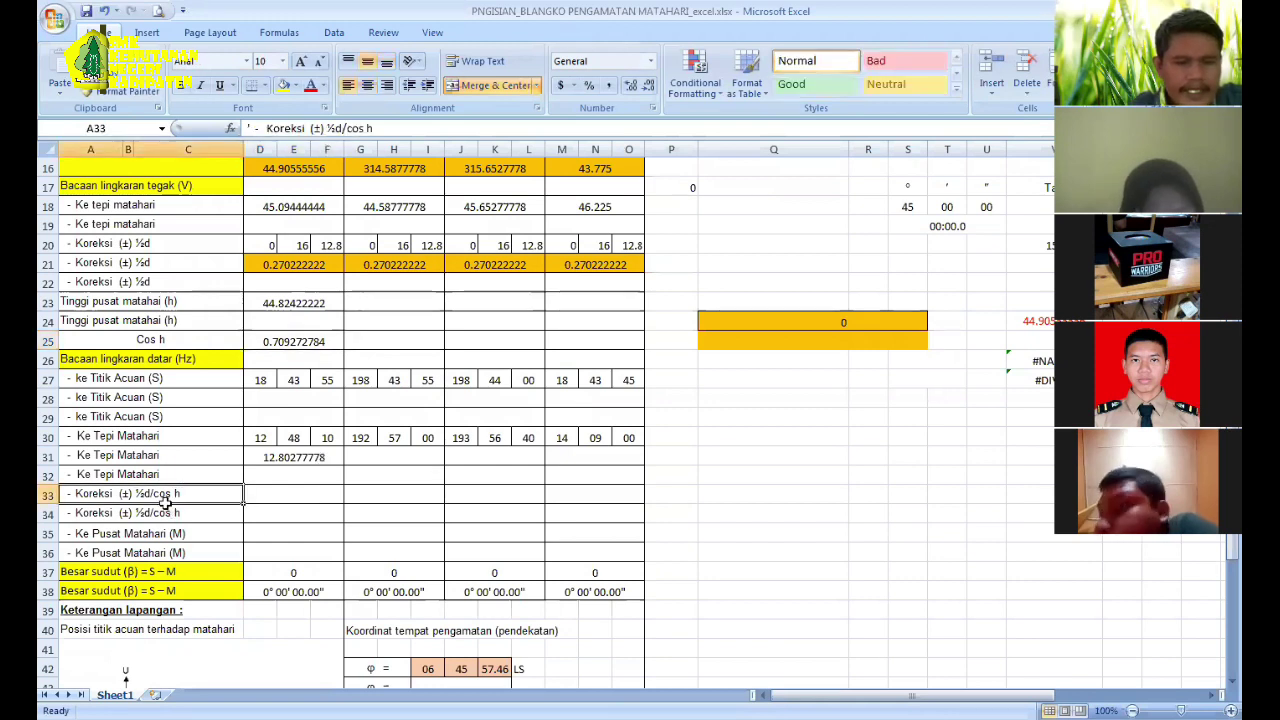
click(287, 491)
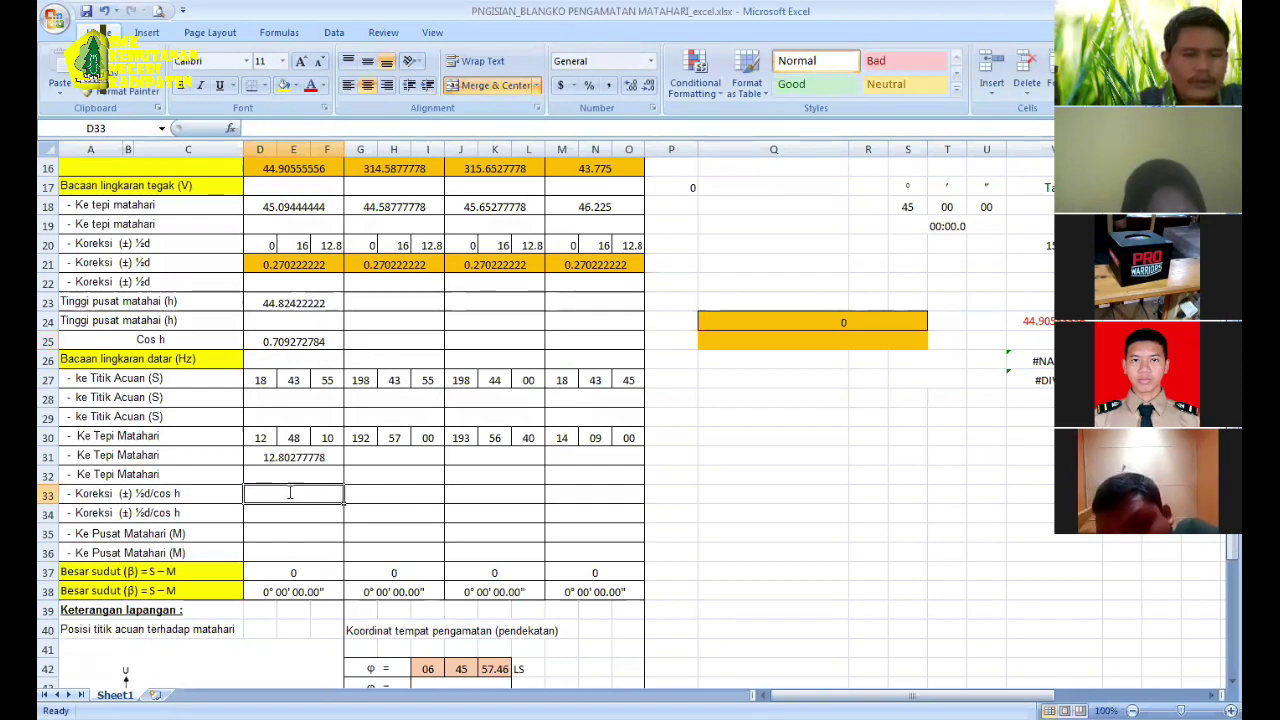
text(=)
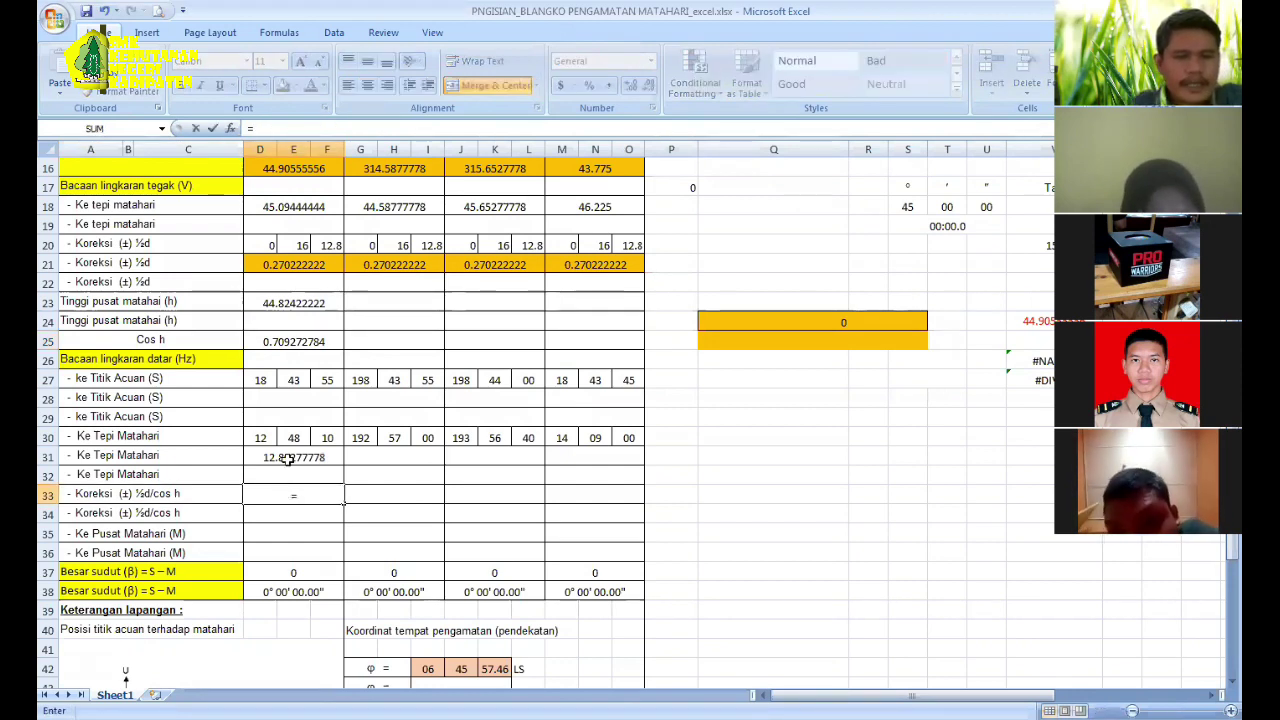
click(299, 271)
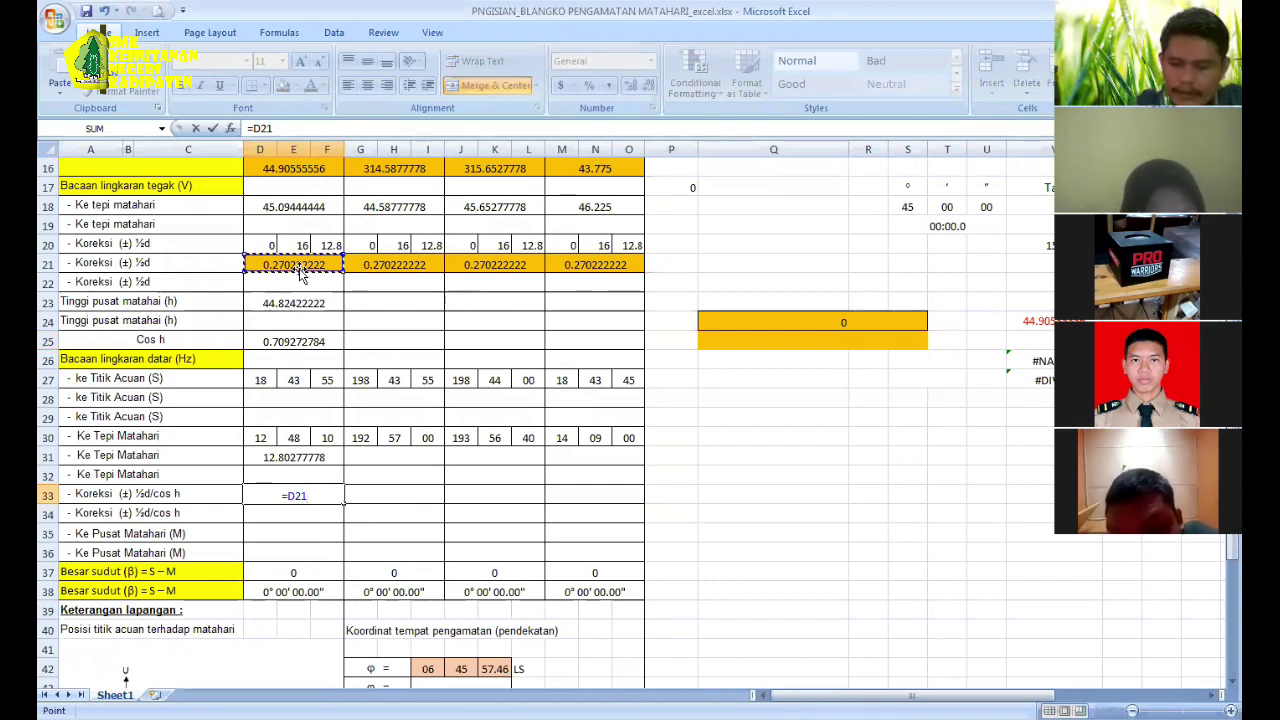
text(/)
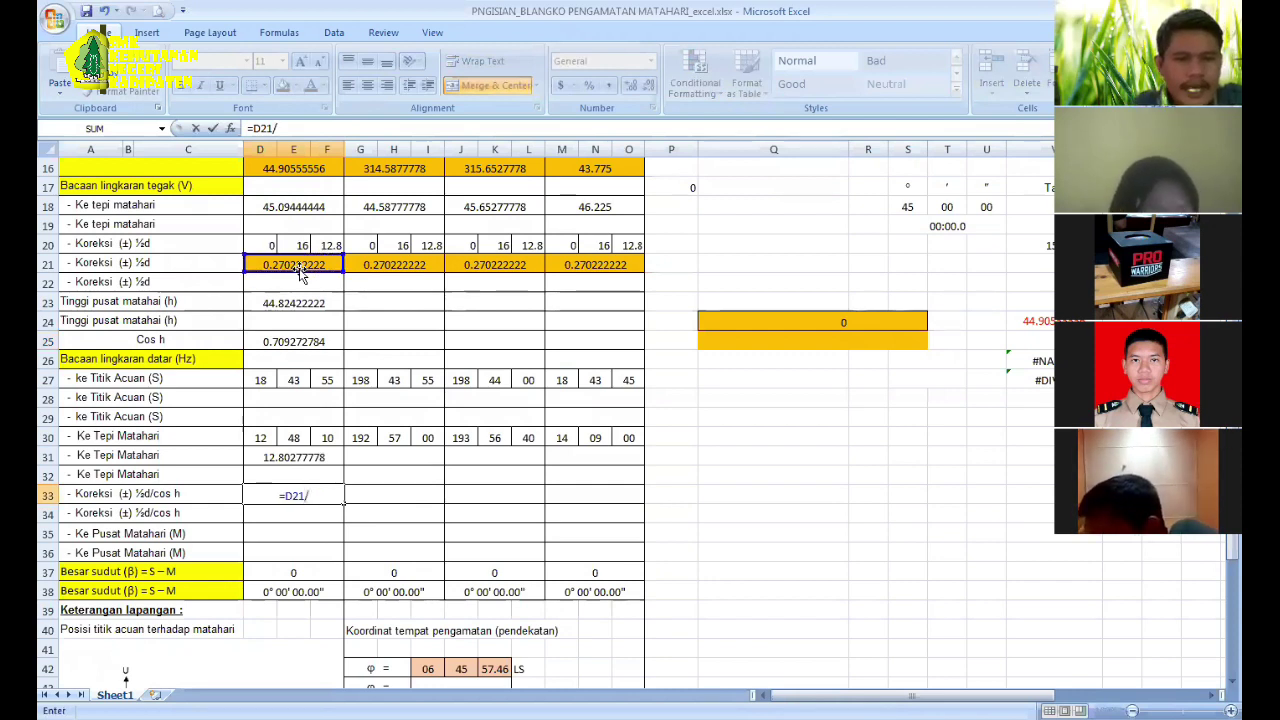
click(320, 356)
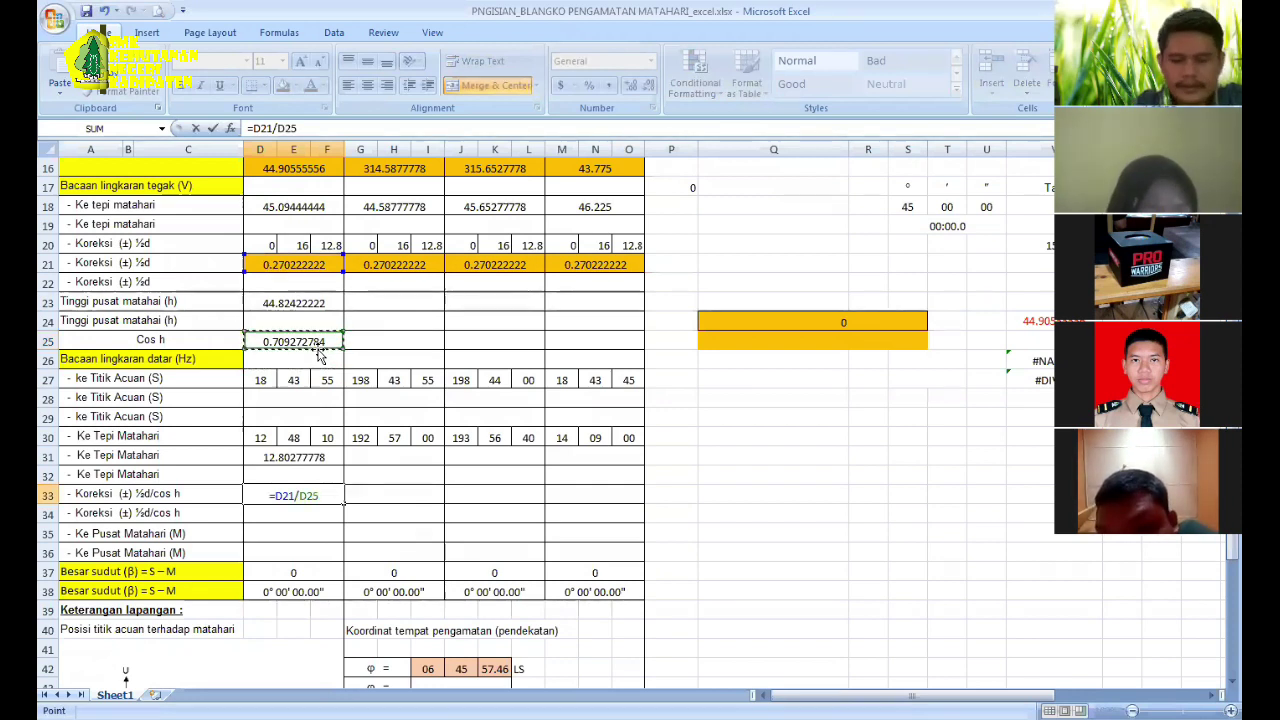
key(Return)
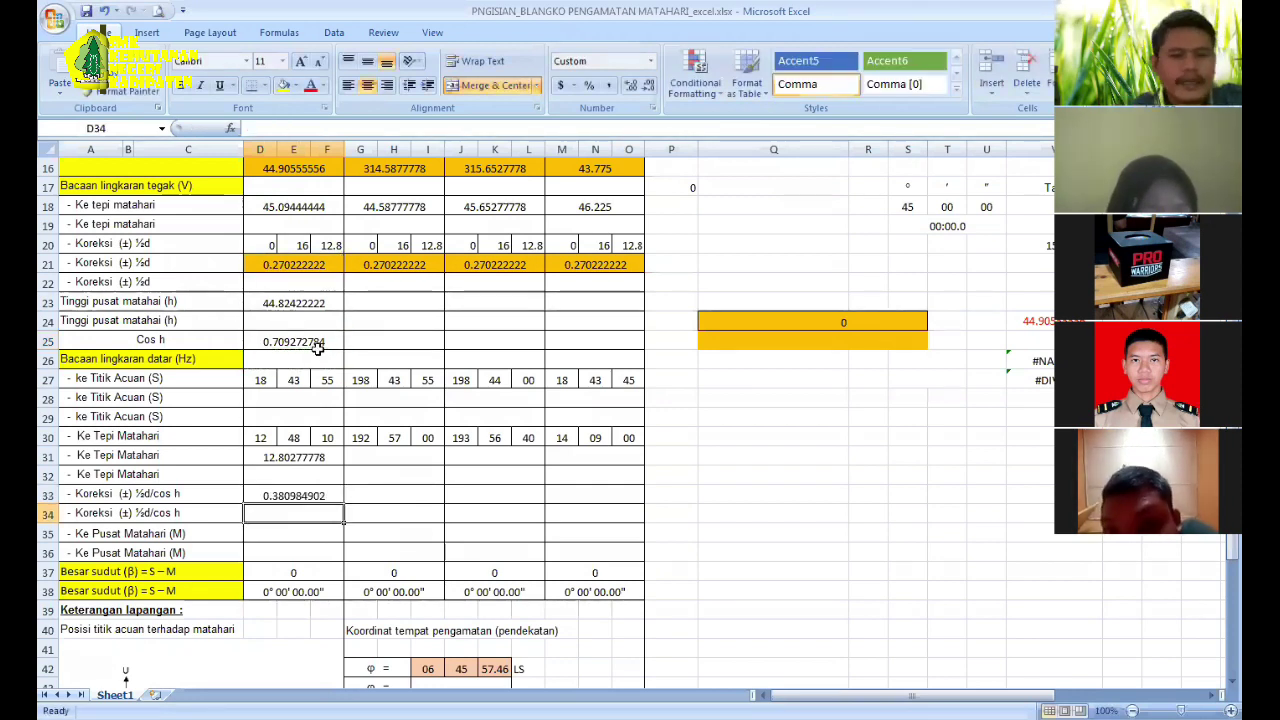
Step: Select D35 for the Ke Pusat Matahari (M) result and examine the first observation's sun-position sketch to judge the correction's sign
click(420, 512)
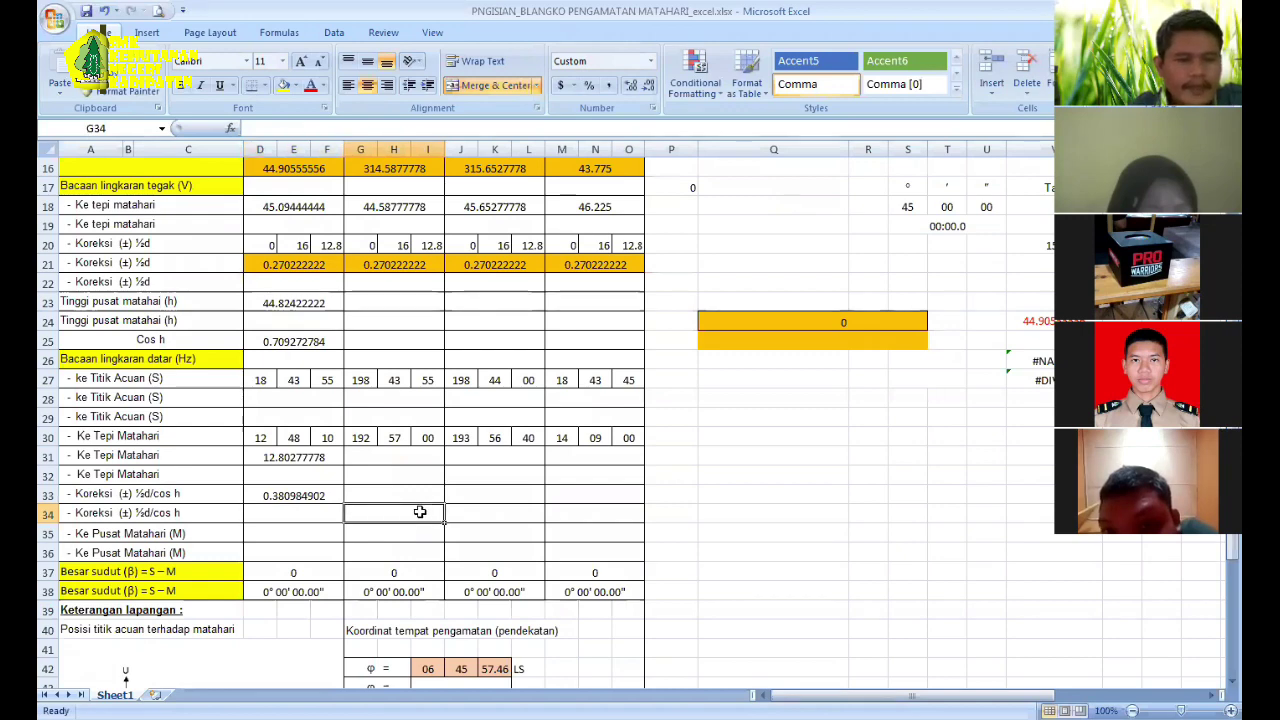
scroll(135, 480, down, 1)
double_click(123, 477)
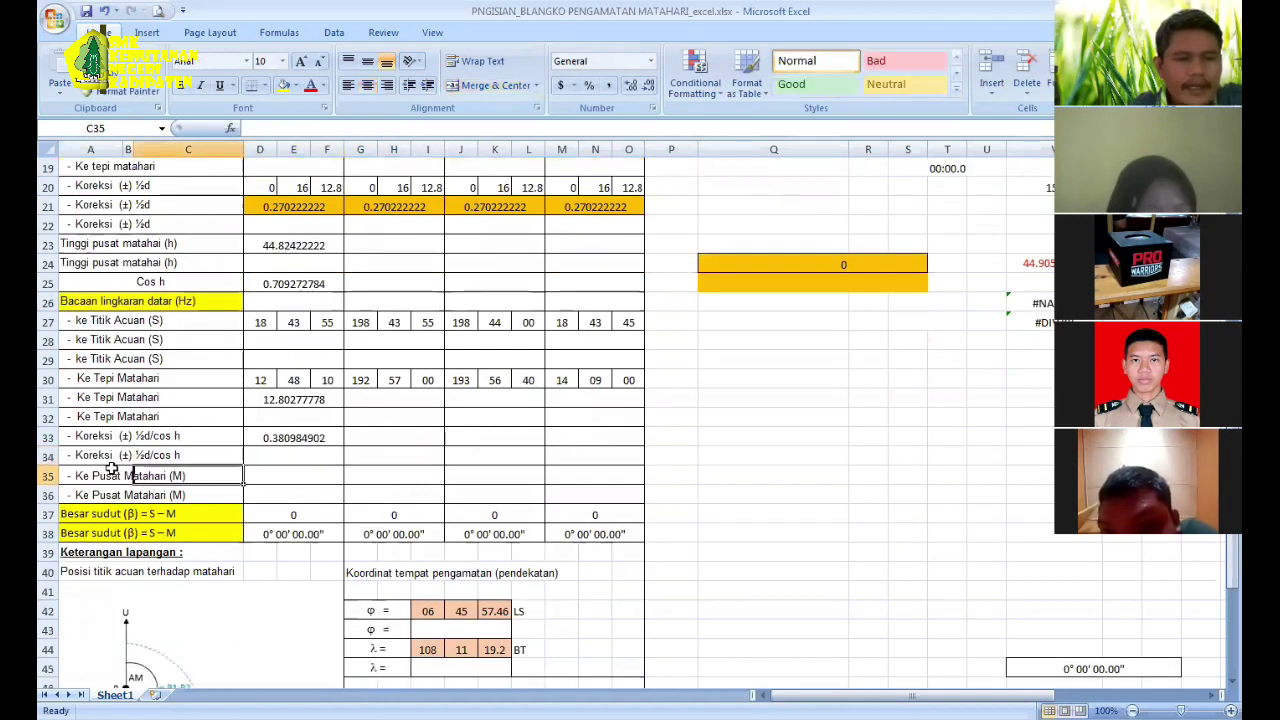
click(284, 477)
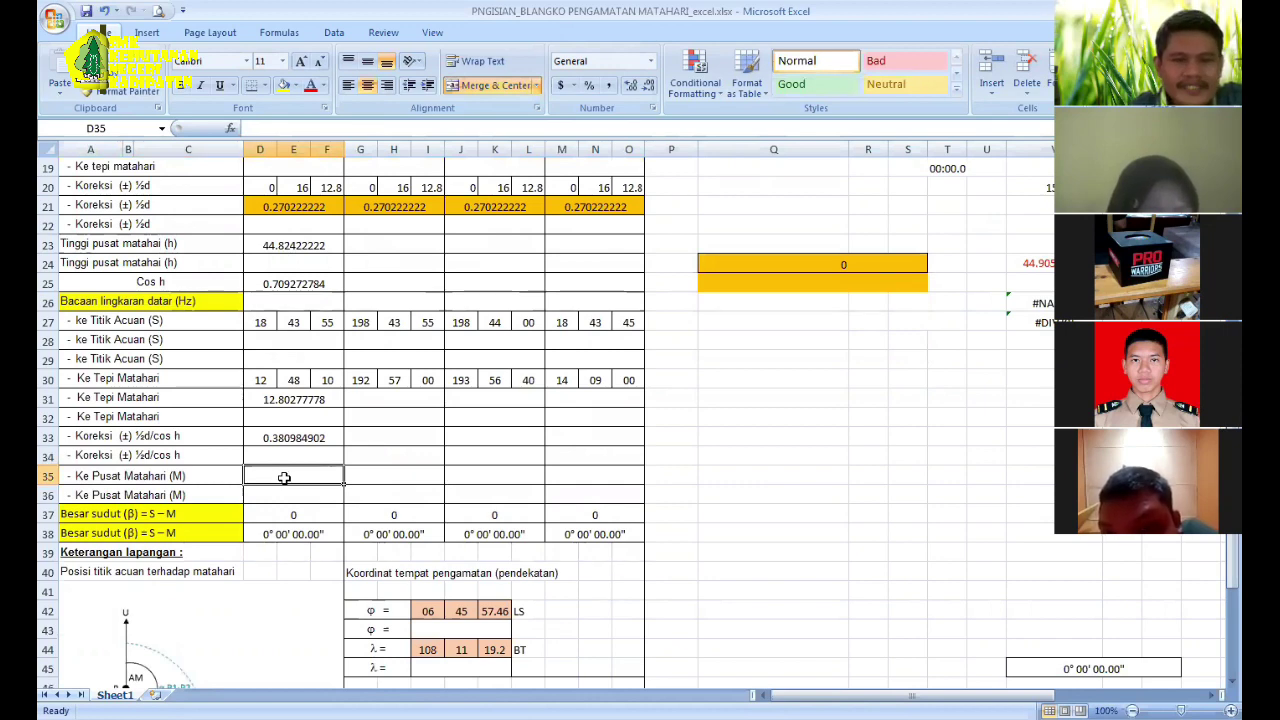
scroll(300, 390, up, 2)
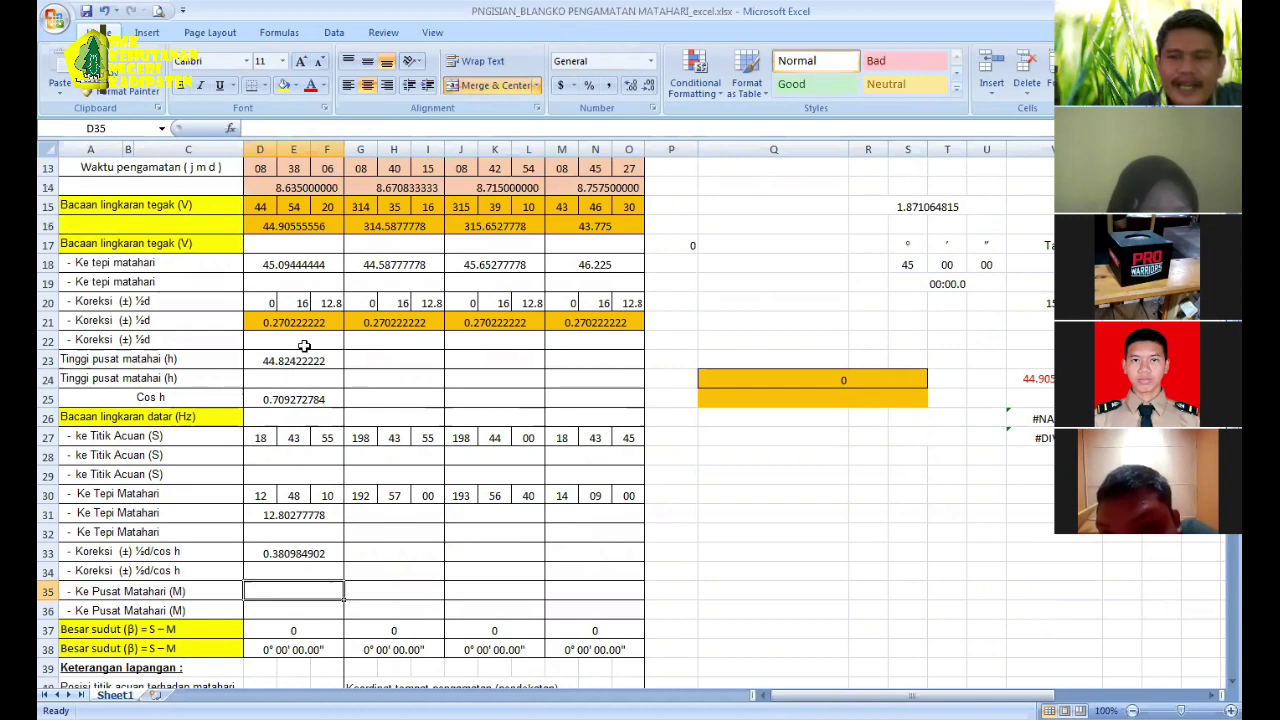
scroll(304, 345, up, 3)
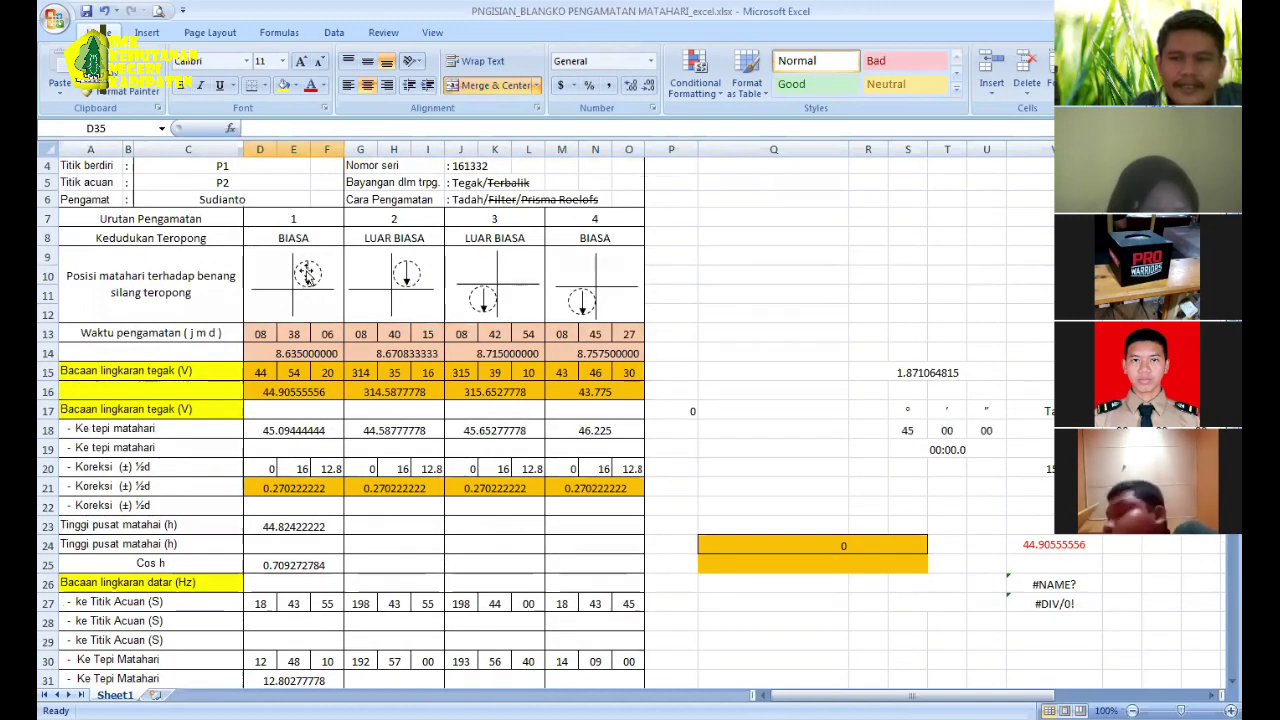
scroll(308, 278, down, 2)
scroll(308, 275, up, 2)
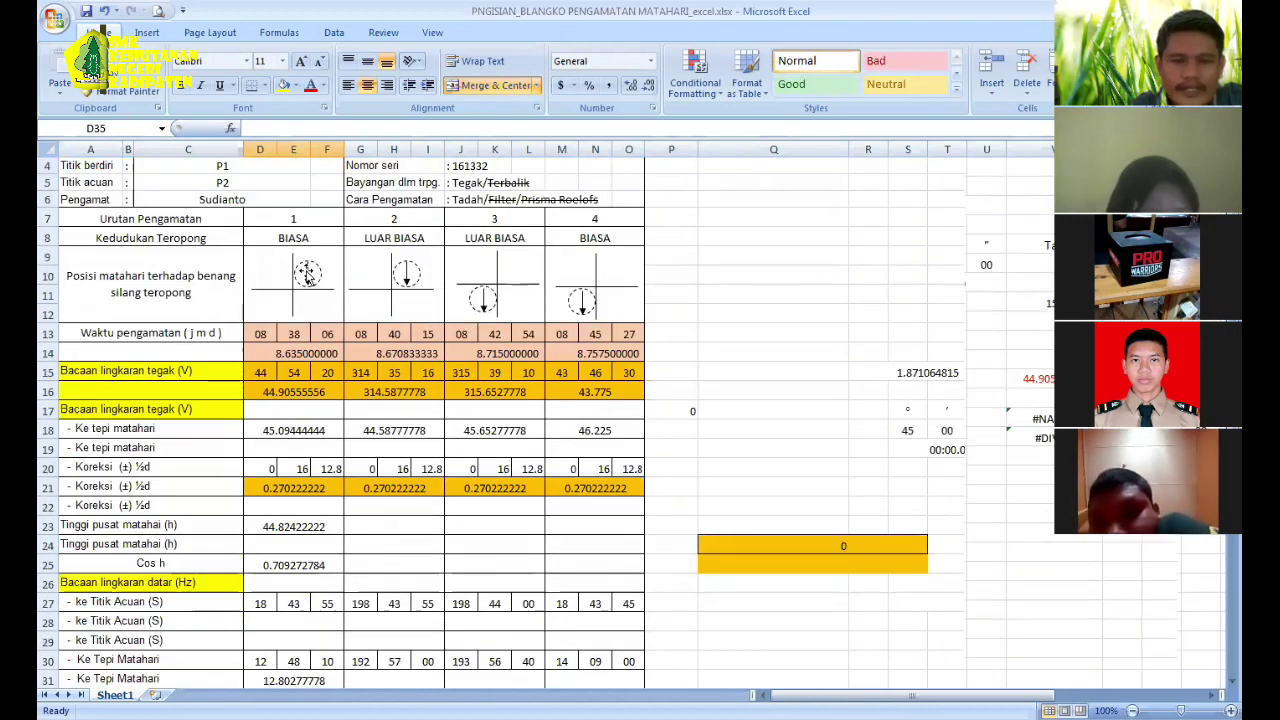
scroll(308, 484, down, 3)
scroll(292, 488, down, 1)
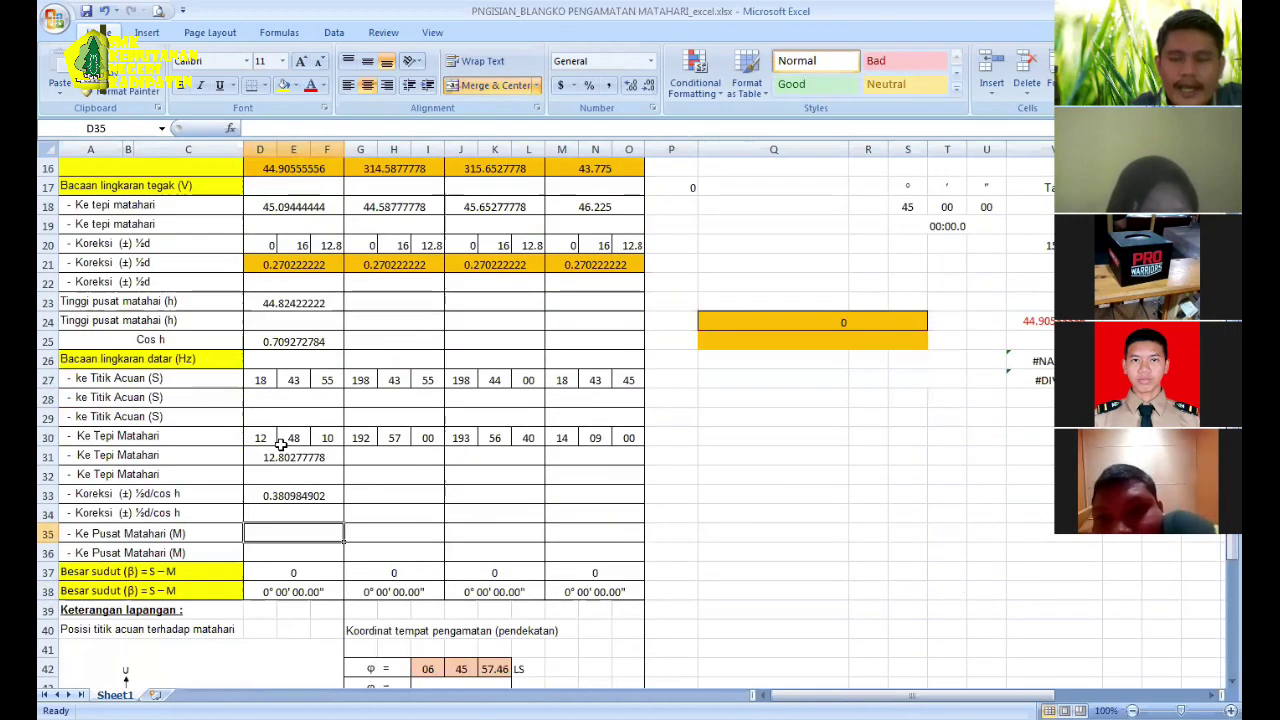
scroll(292, 230, up, 3)
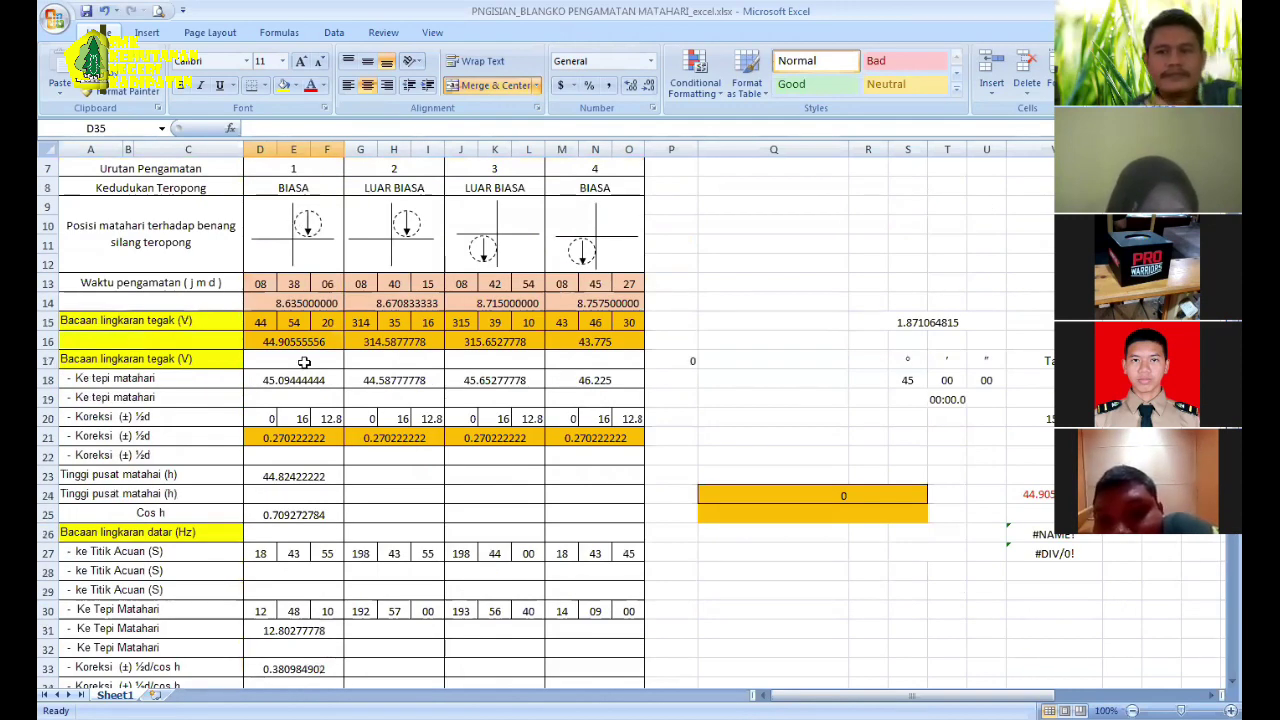
scroll(263, 438, down, 3)
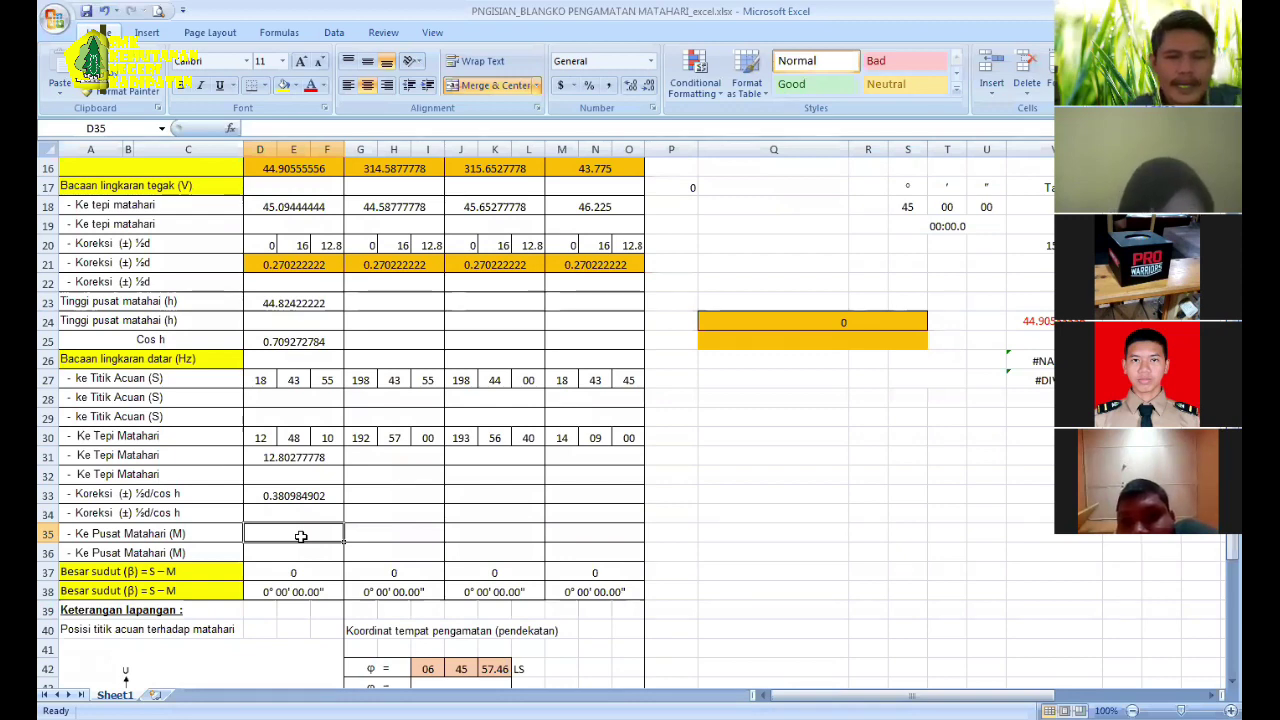
scroll(300, 537, up, 4)
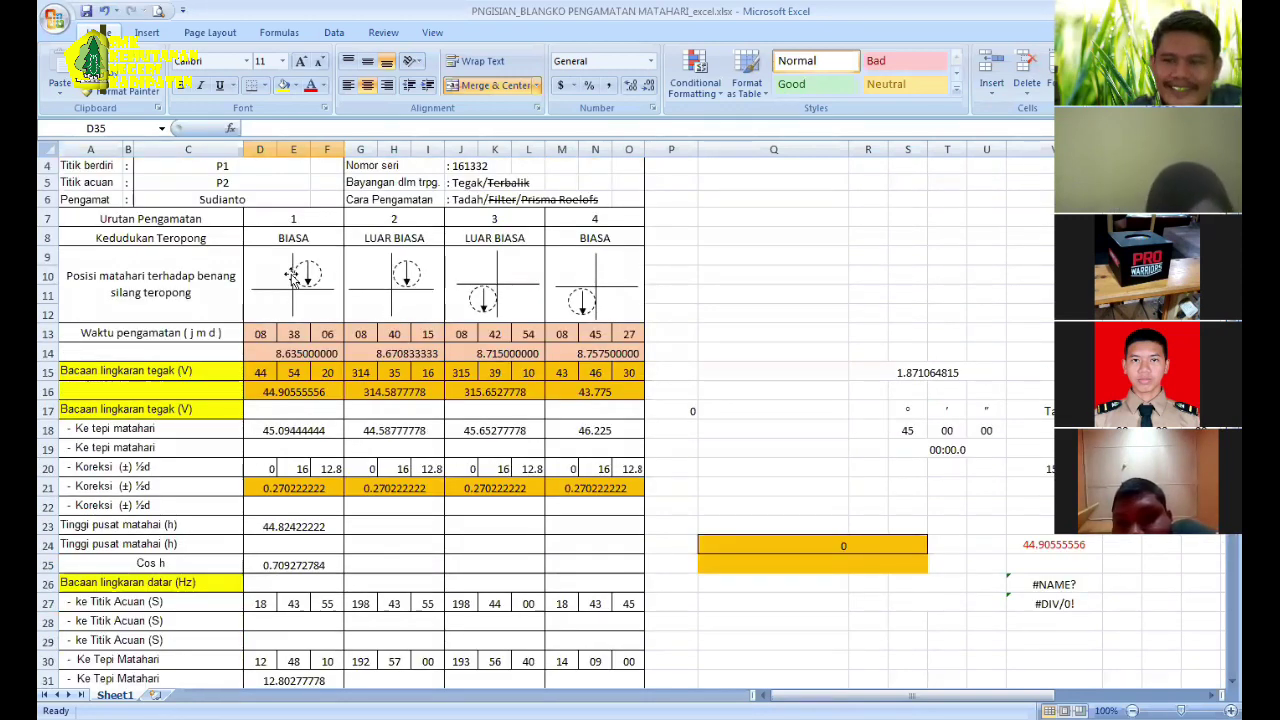
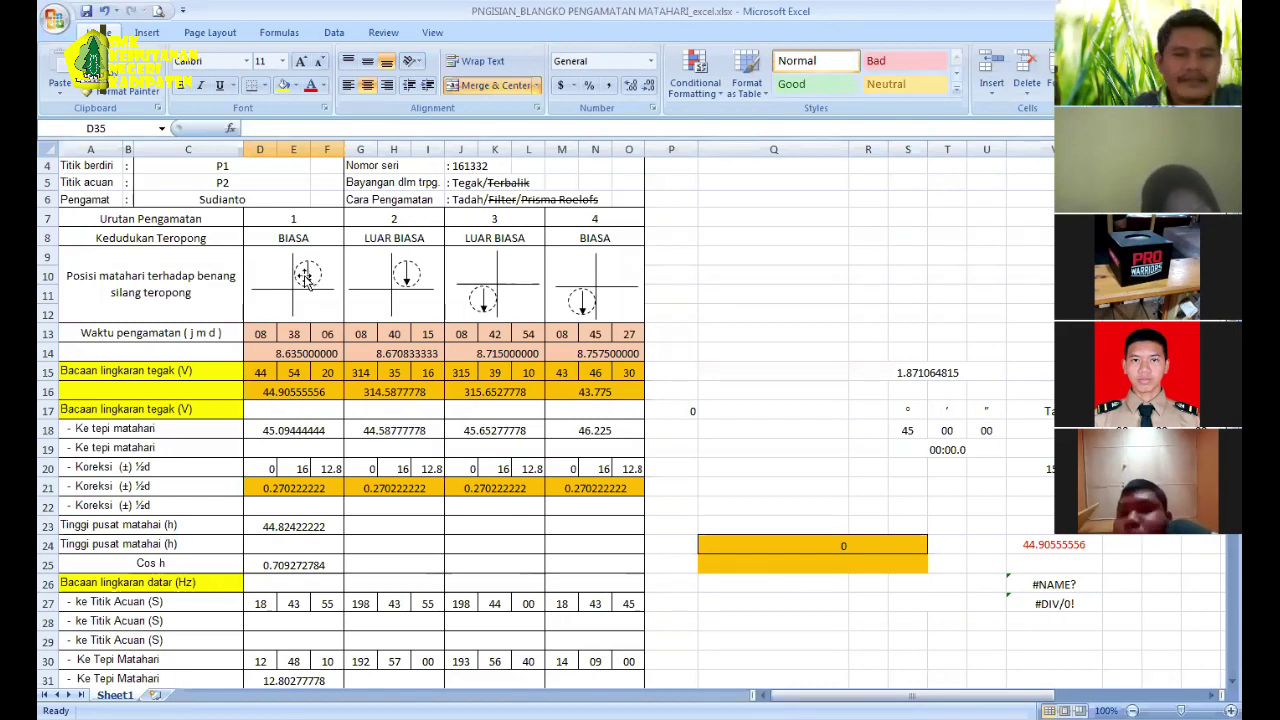
scroll(313, 505, down, 5)
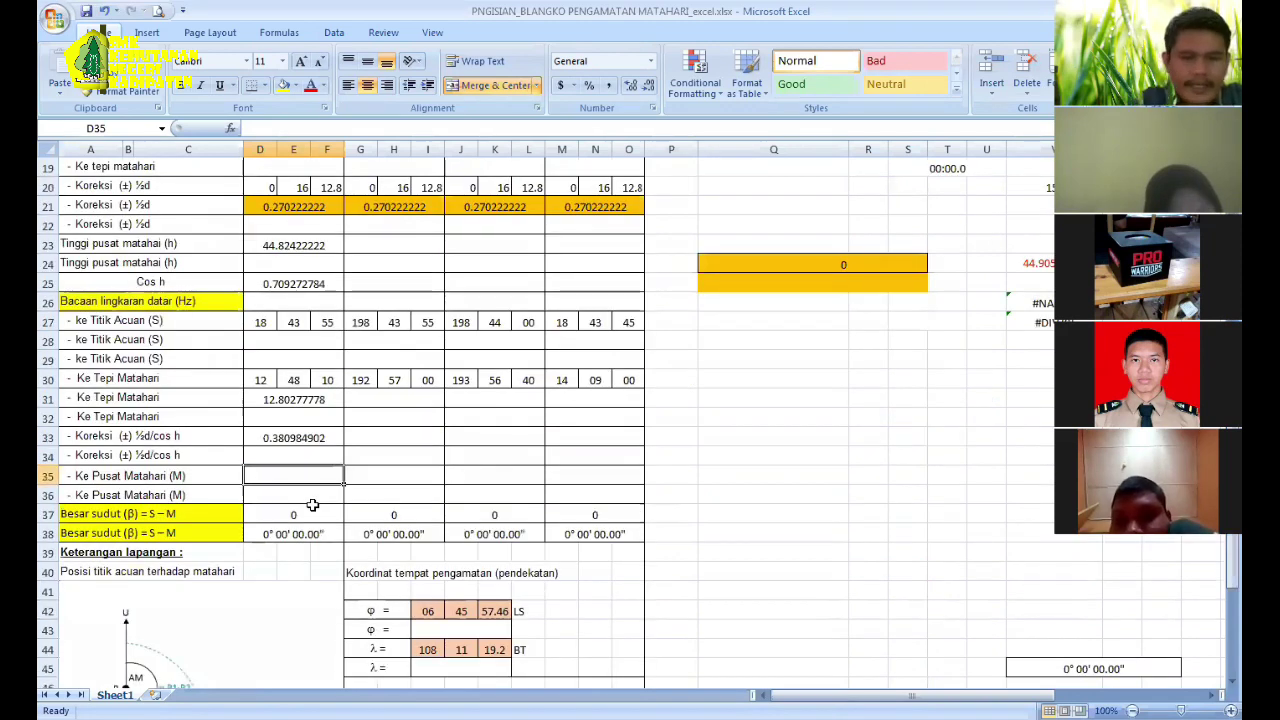
Step: Calculate the first observation's horizontal reading to the sun's centre in D35 with the formula =D31+D33
text(=)
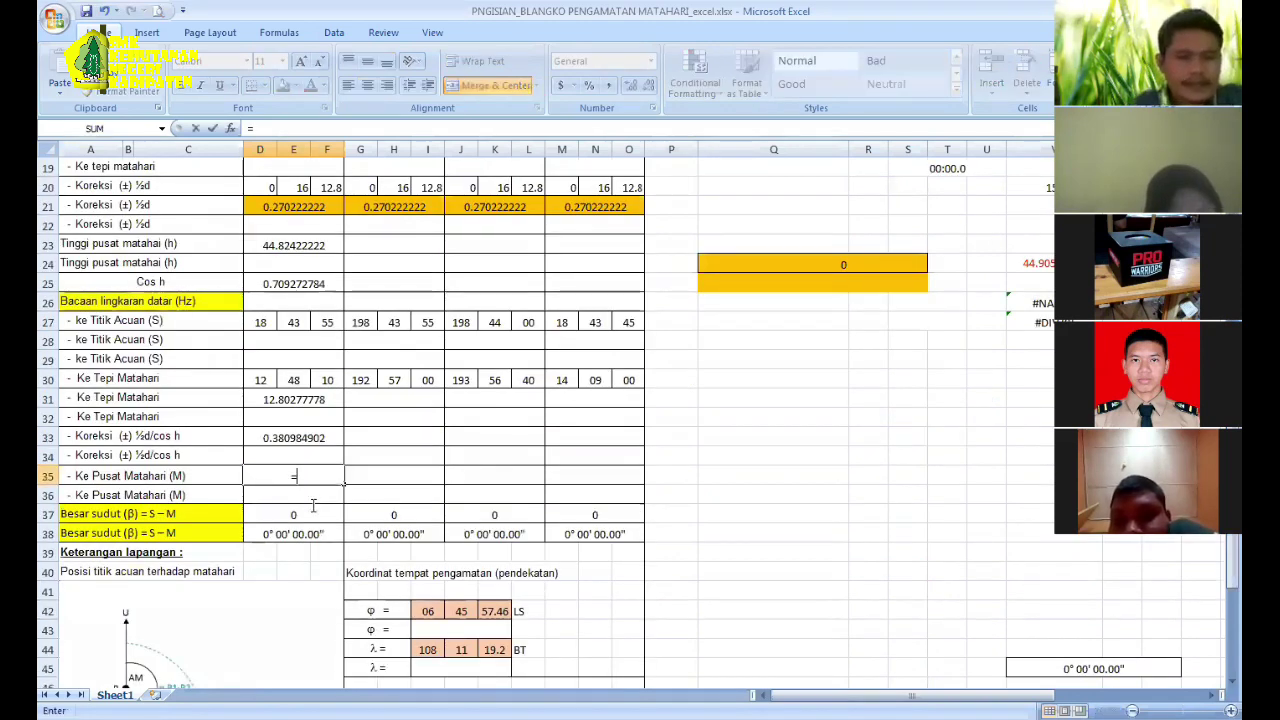
click(296, 399)
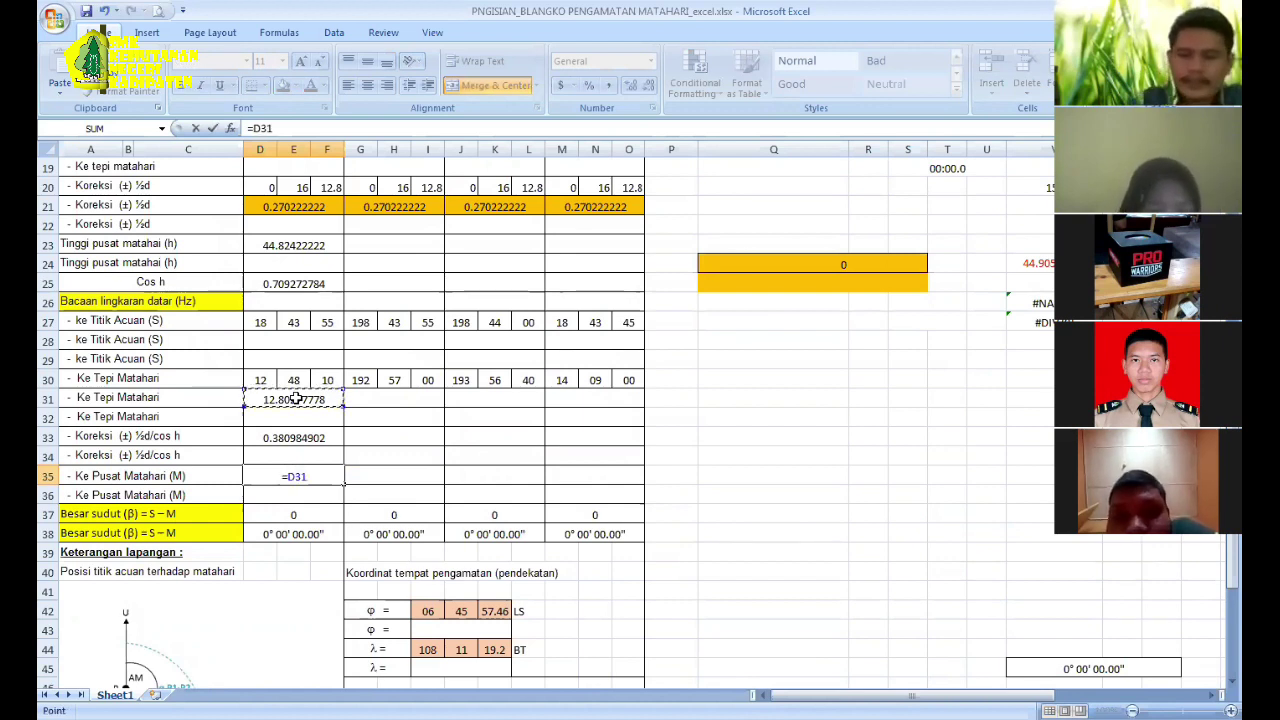
text(+)
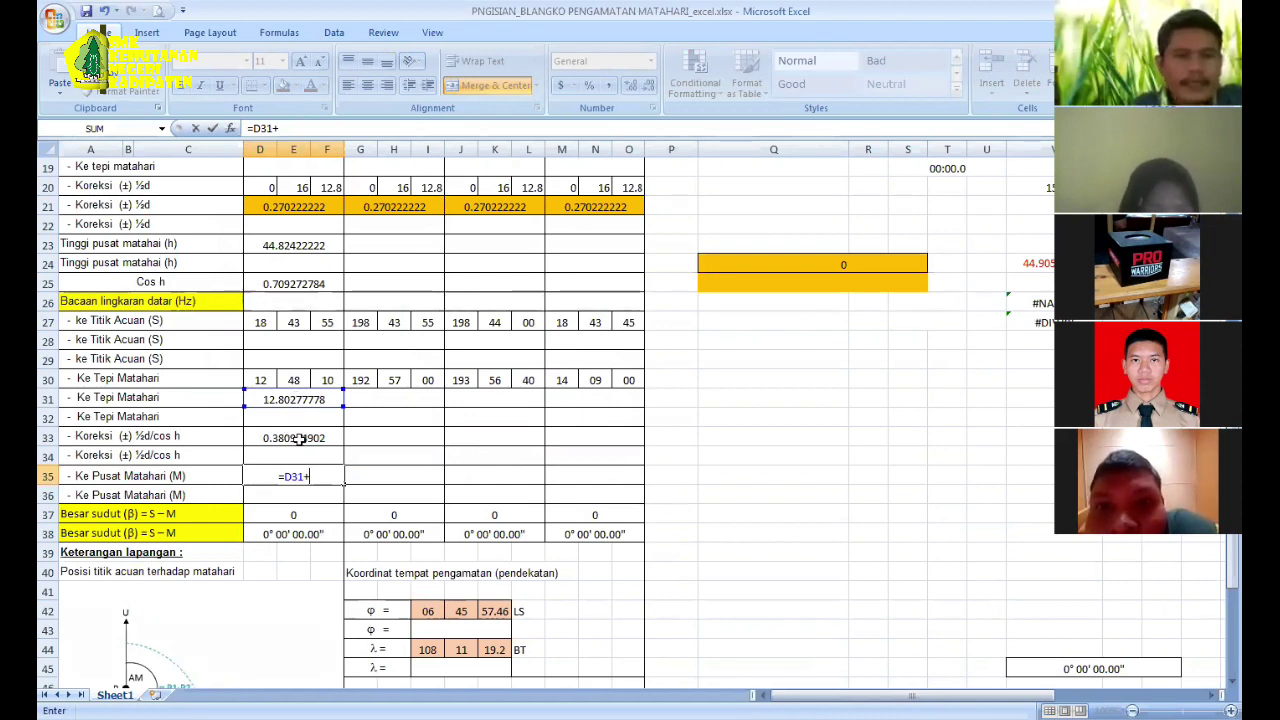
click(299, 438)
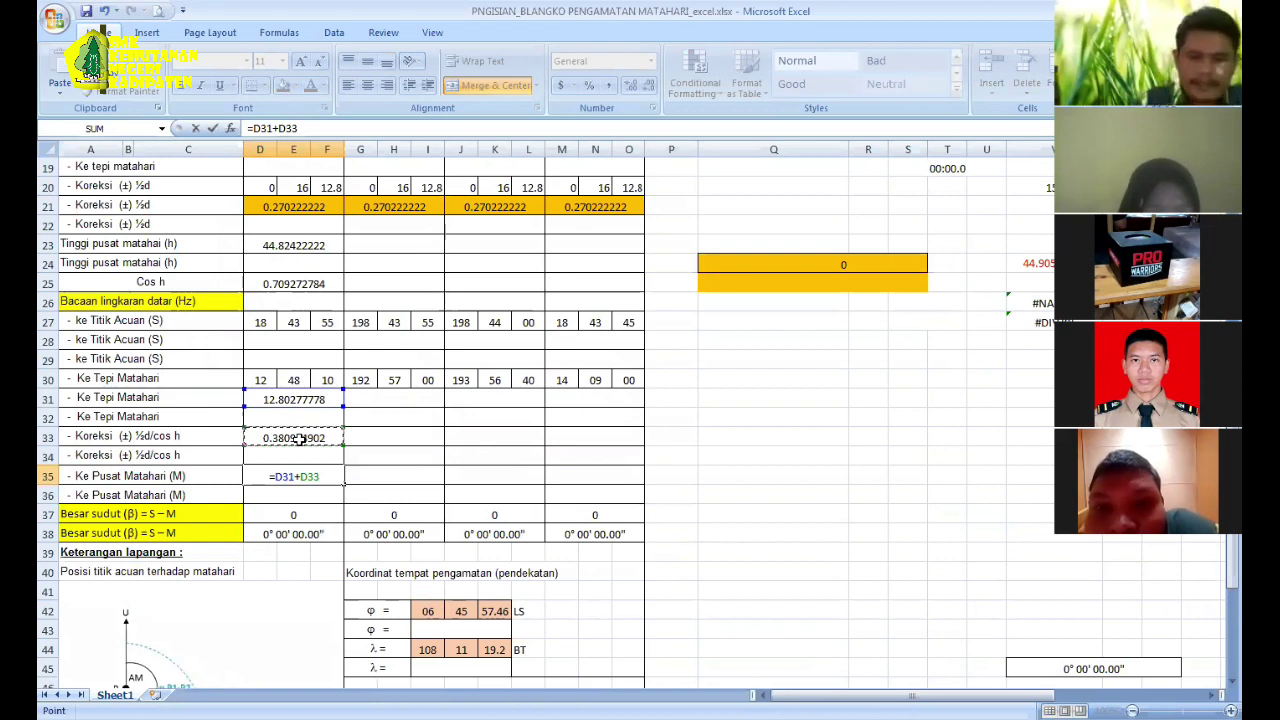
key(Return)
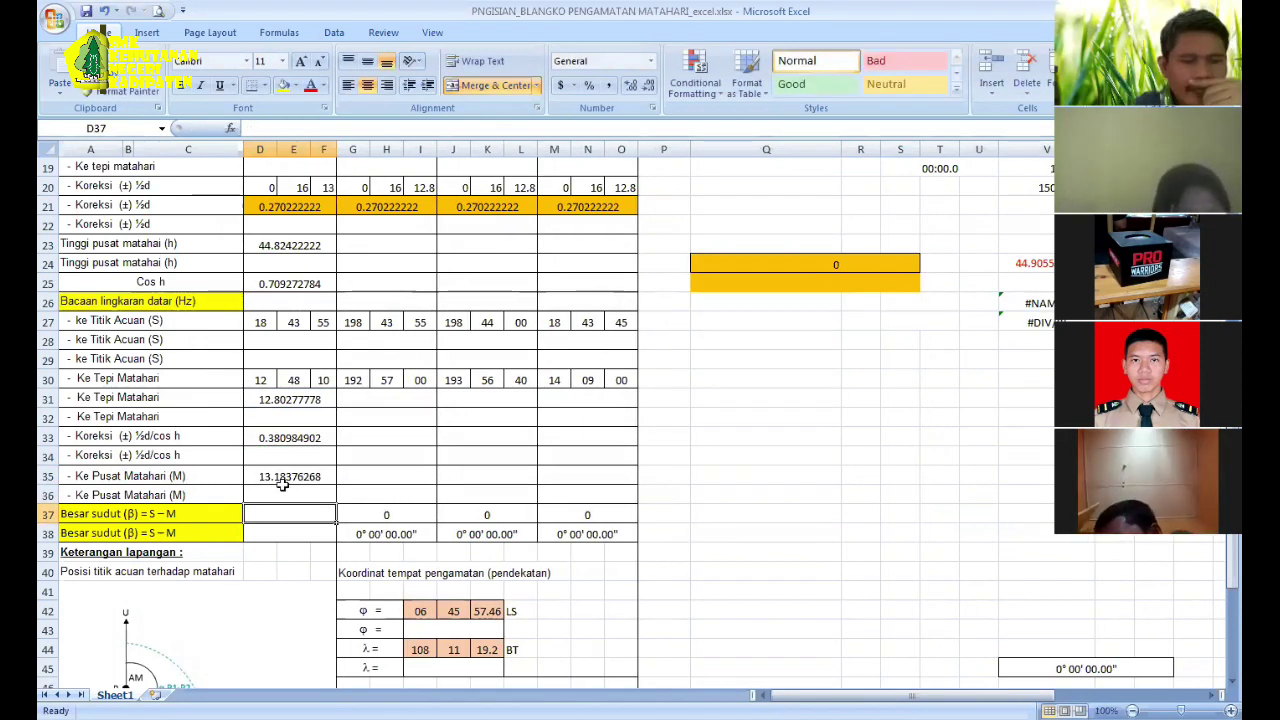
key(Up)
key(Left)
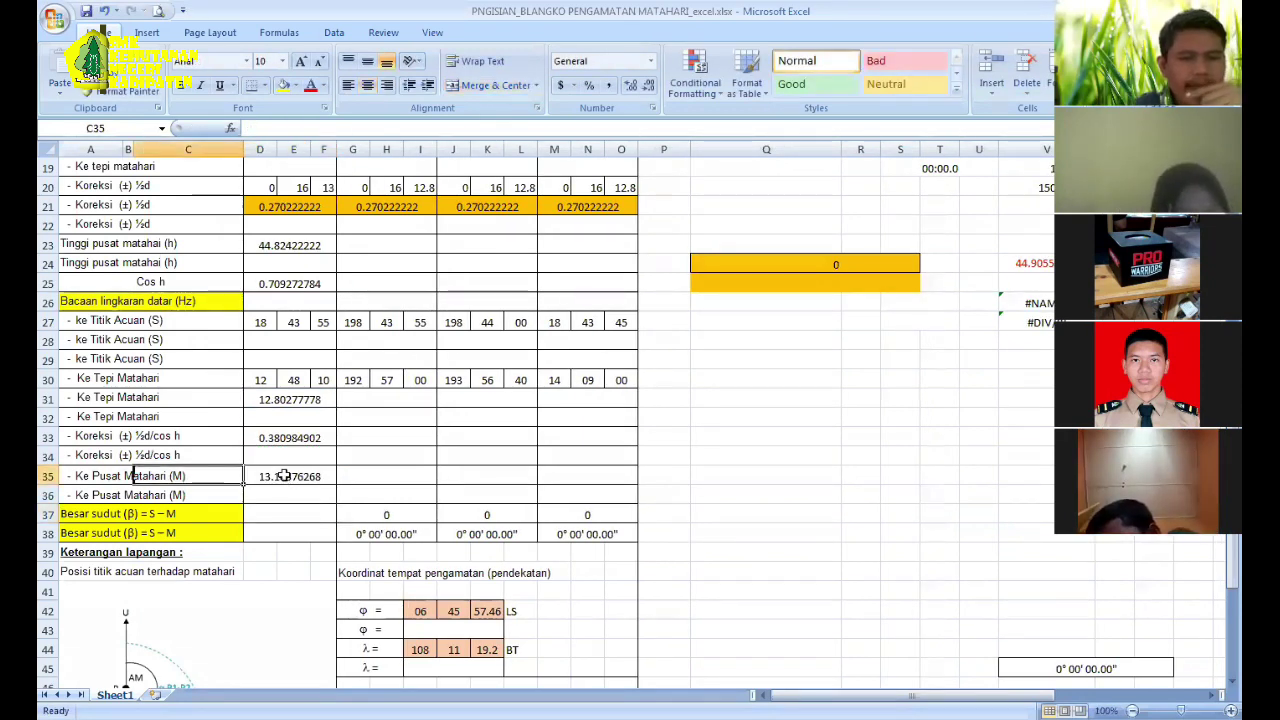
click(285, 476)
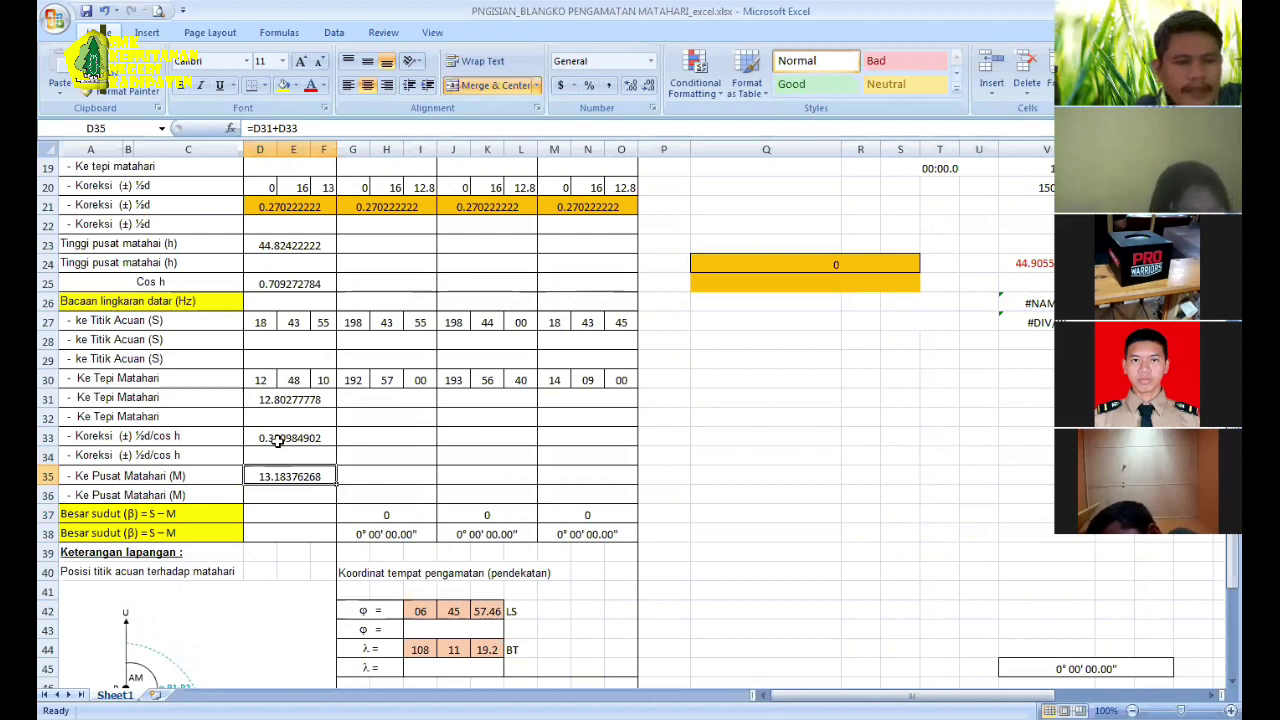
Step: Convert the first observation's reading to the reference point (S) to decimal degrees in D28 with the formula =D27+E27/60+F27/3600
click(256, 338)
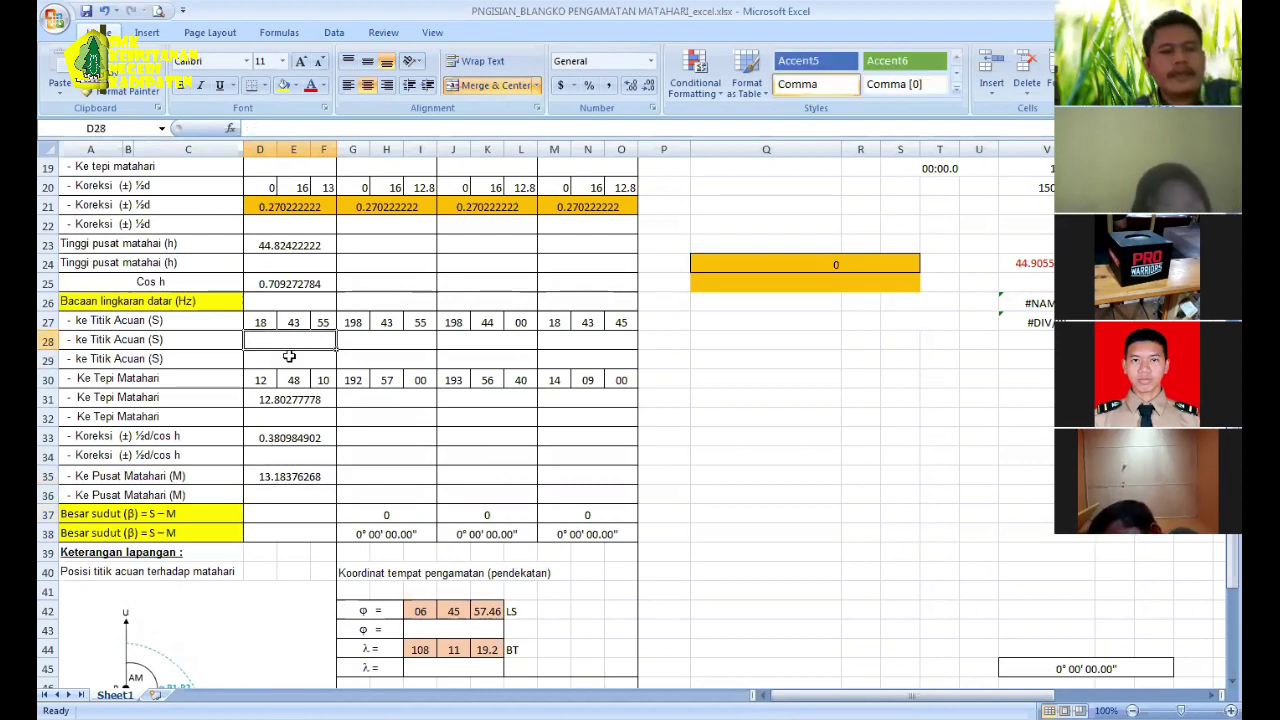
key(Return)
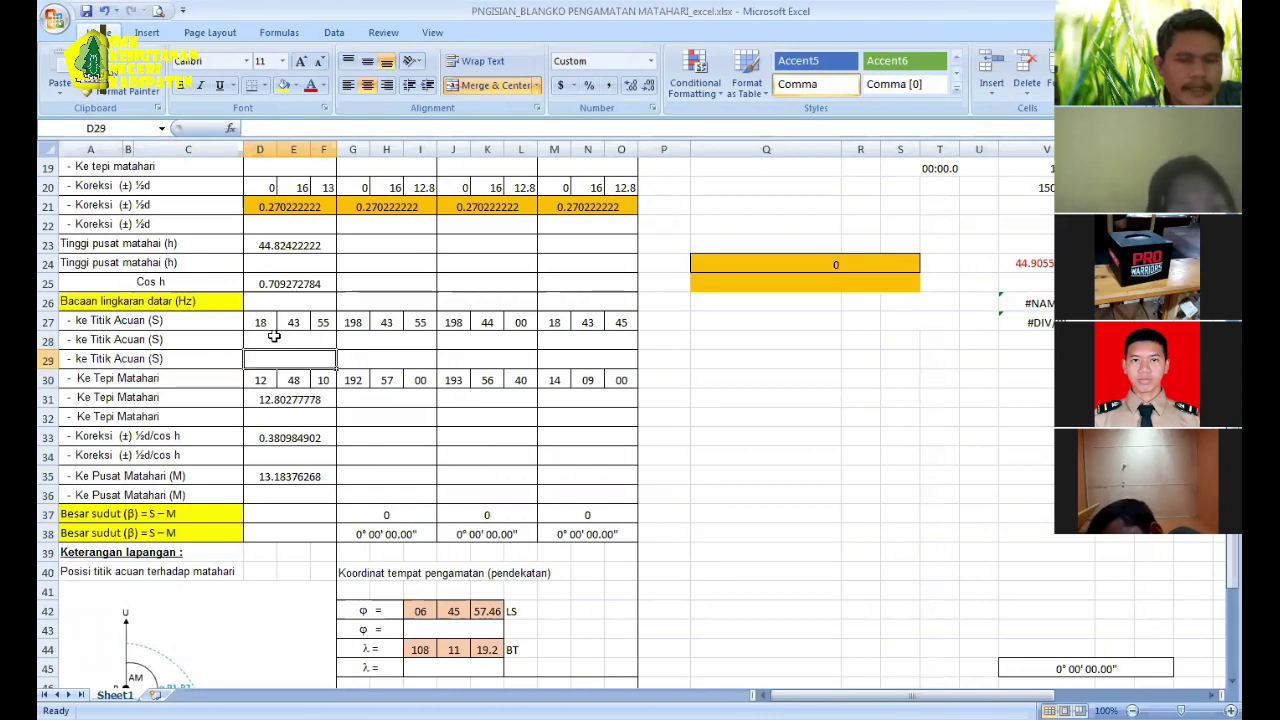
click(274, 337)
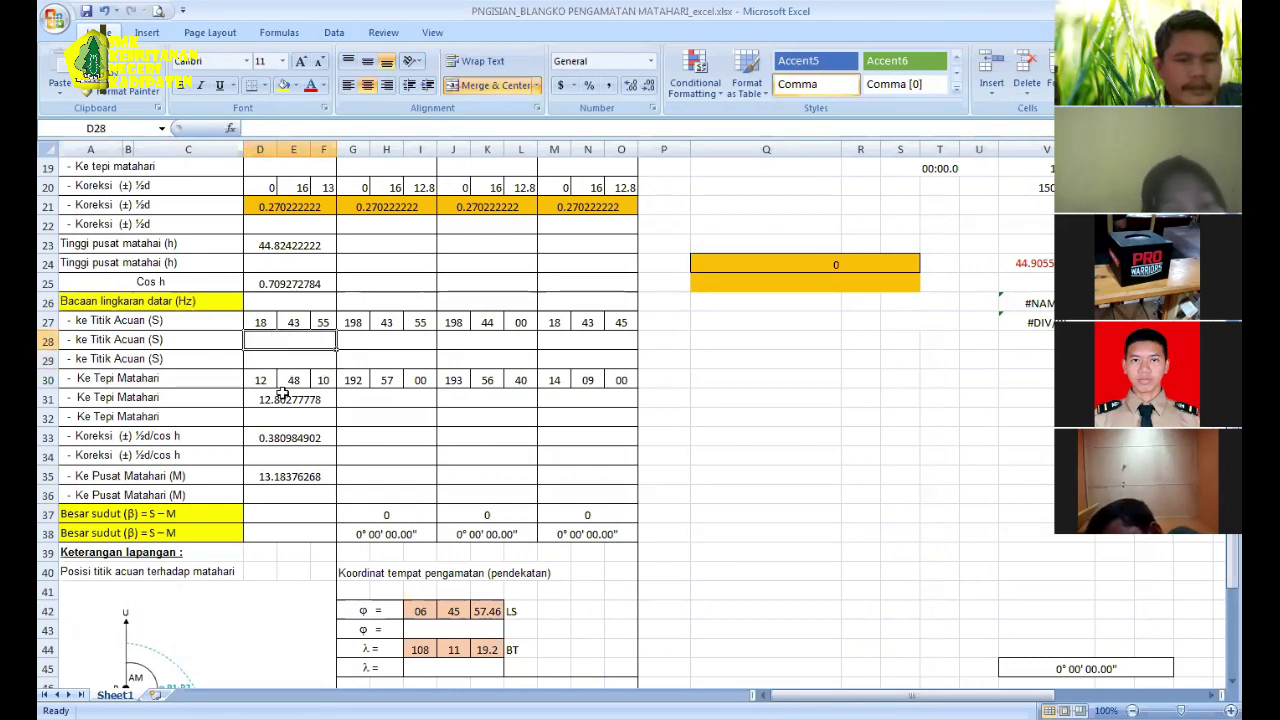
text(=)
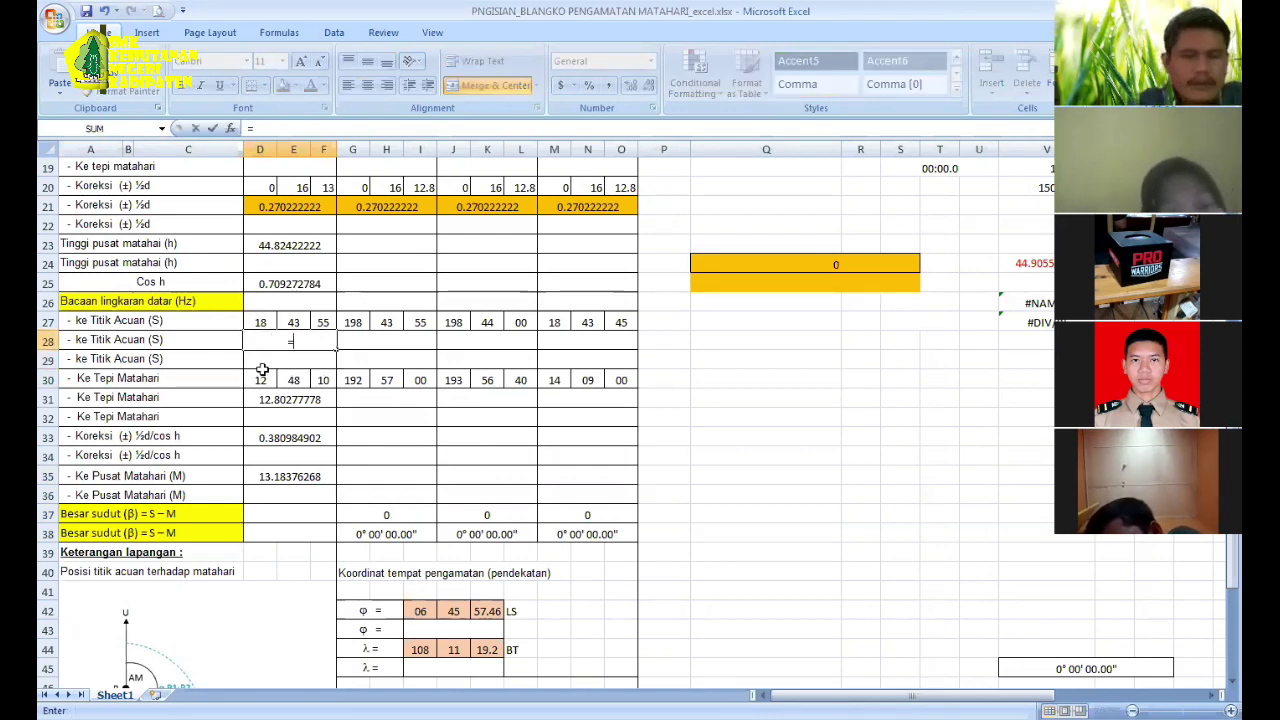
key(Up)
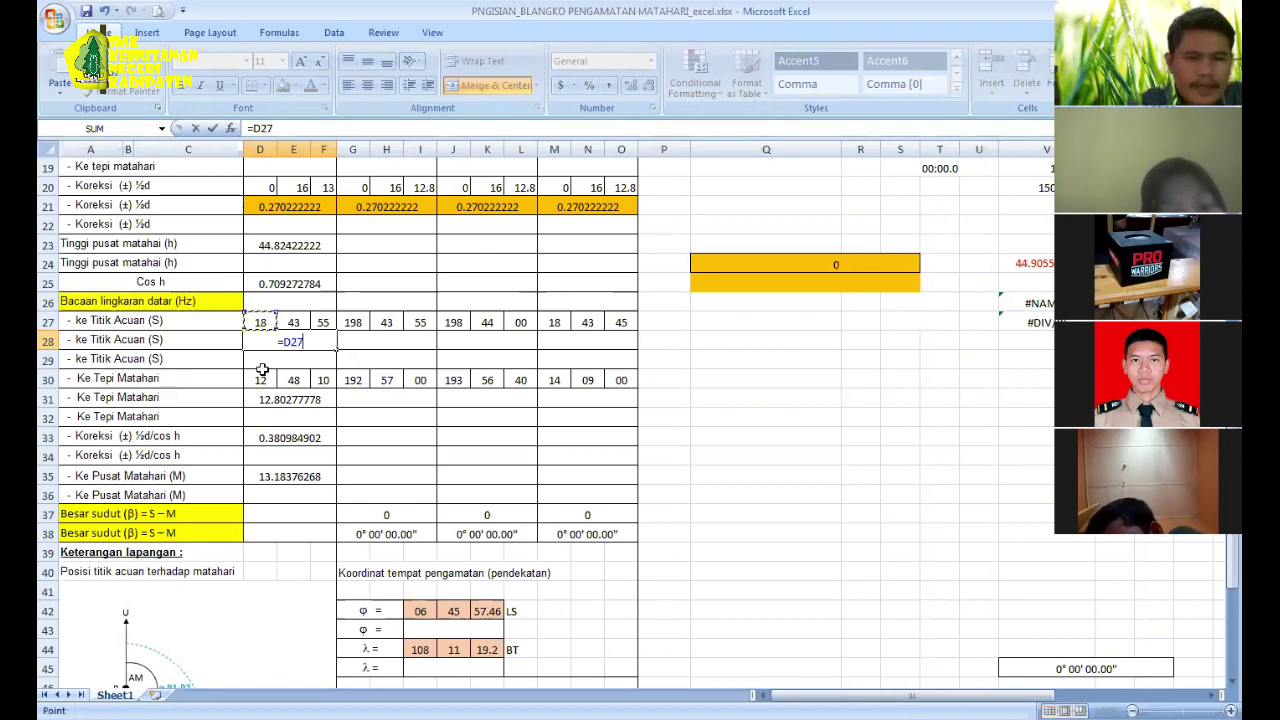
text(+)
key(Up)
key(Right)
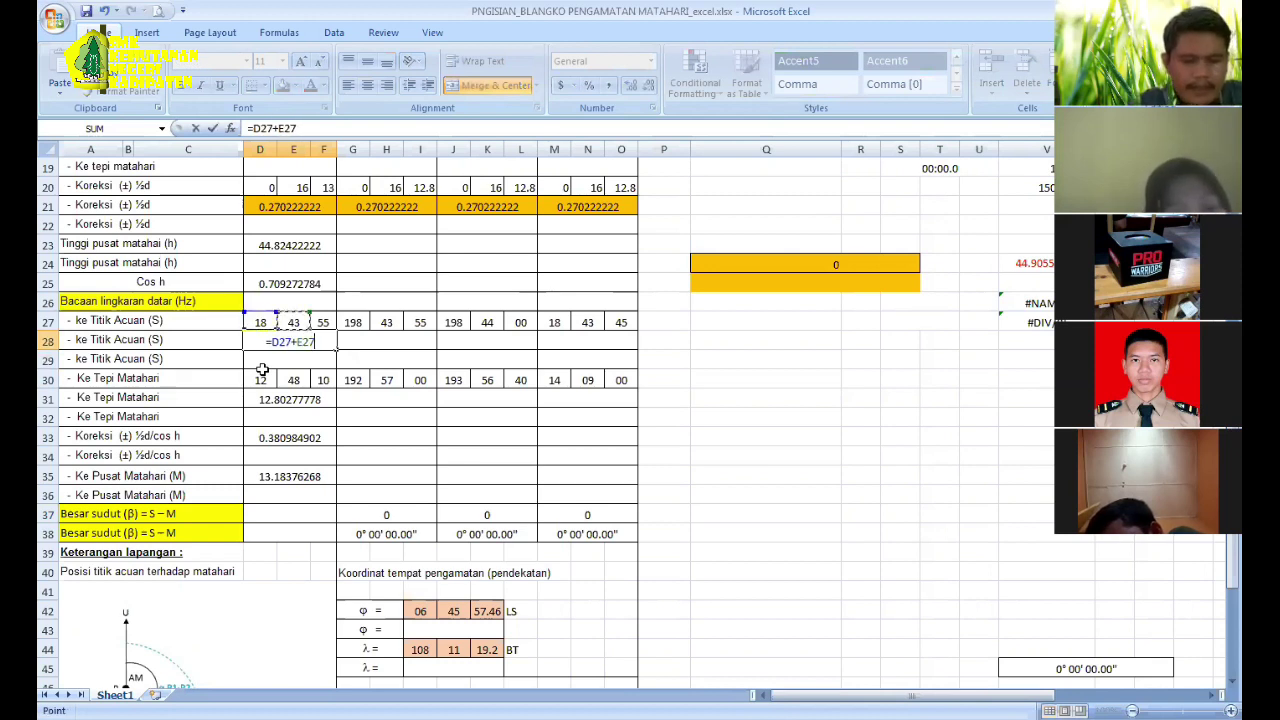
text(/60)
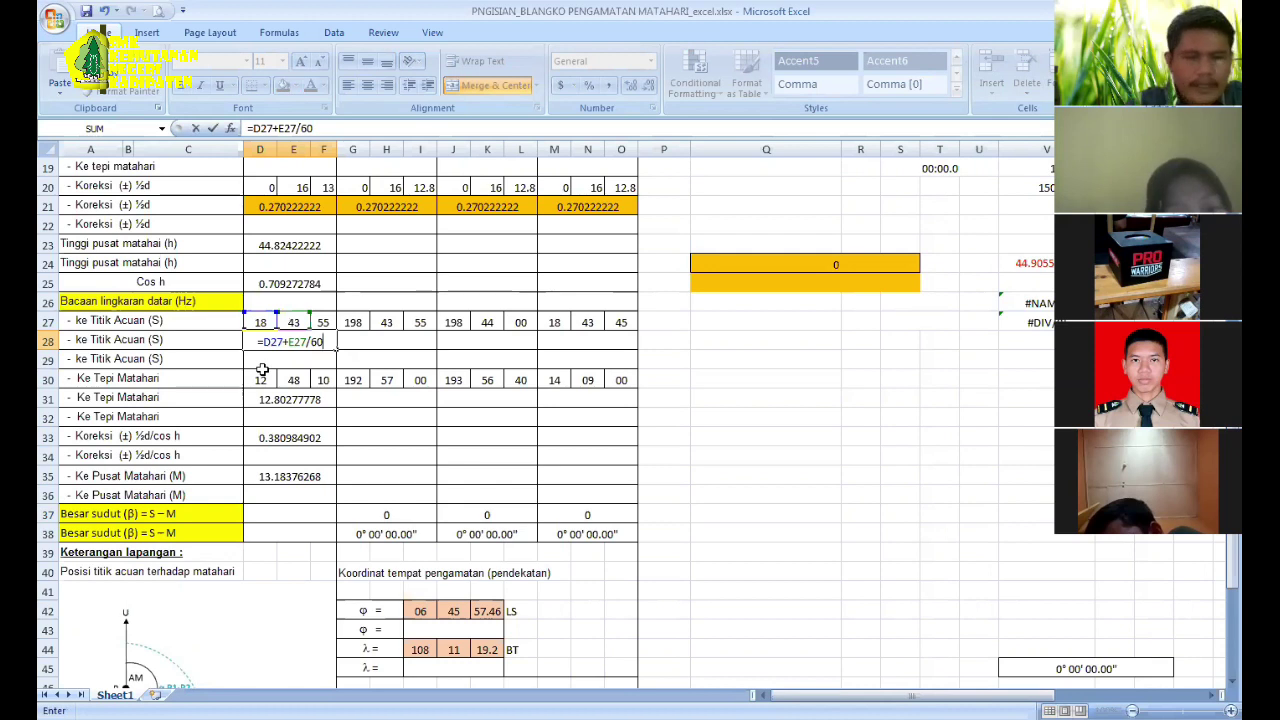
text(+)
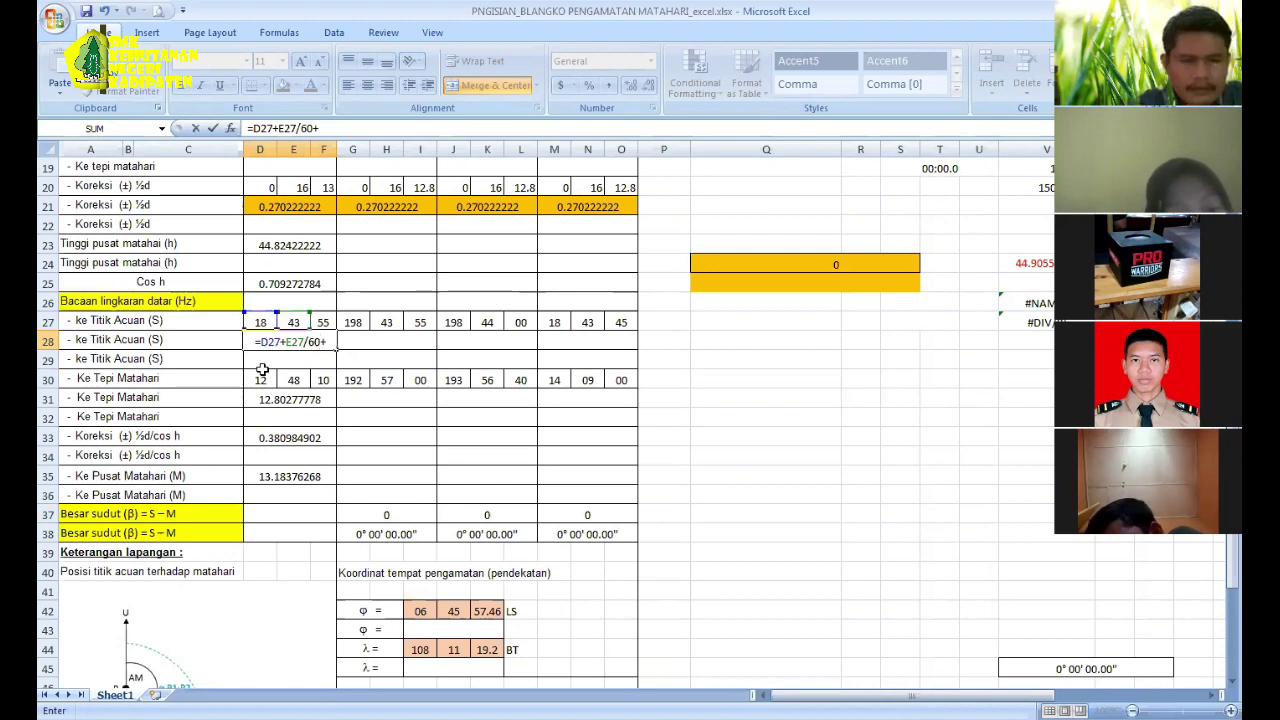
key(Up)
key(Right)
key(Right)
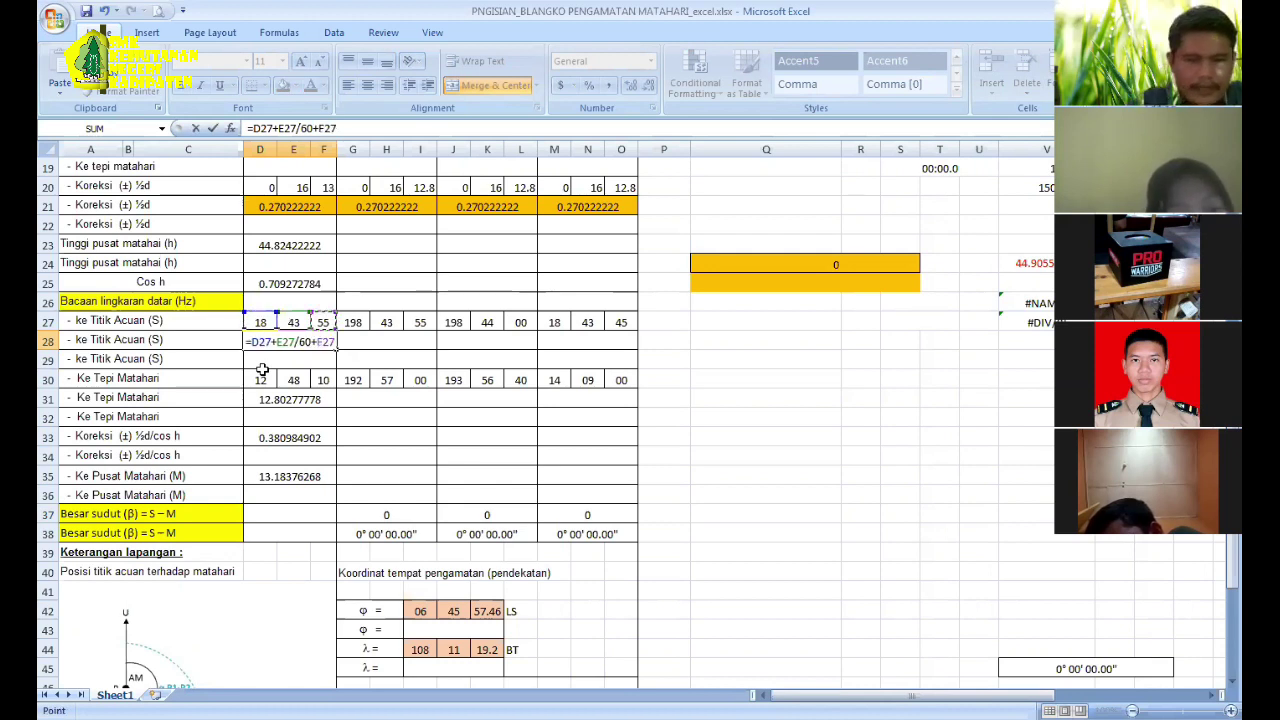
text(/3600)
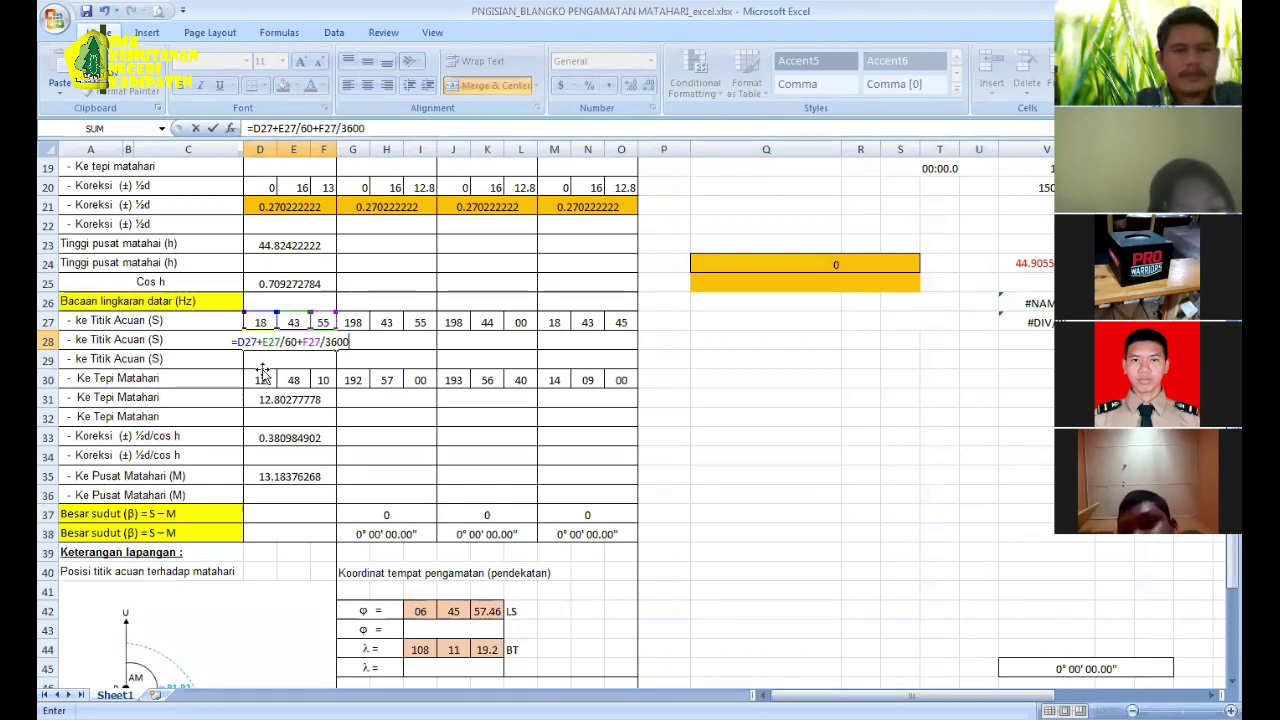
key(Return)
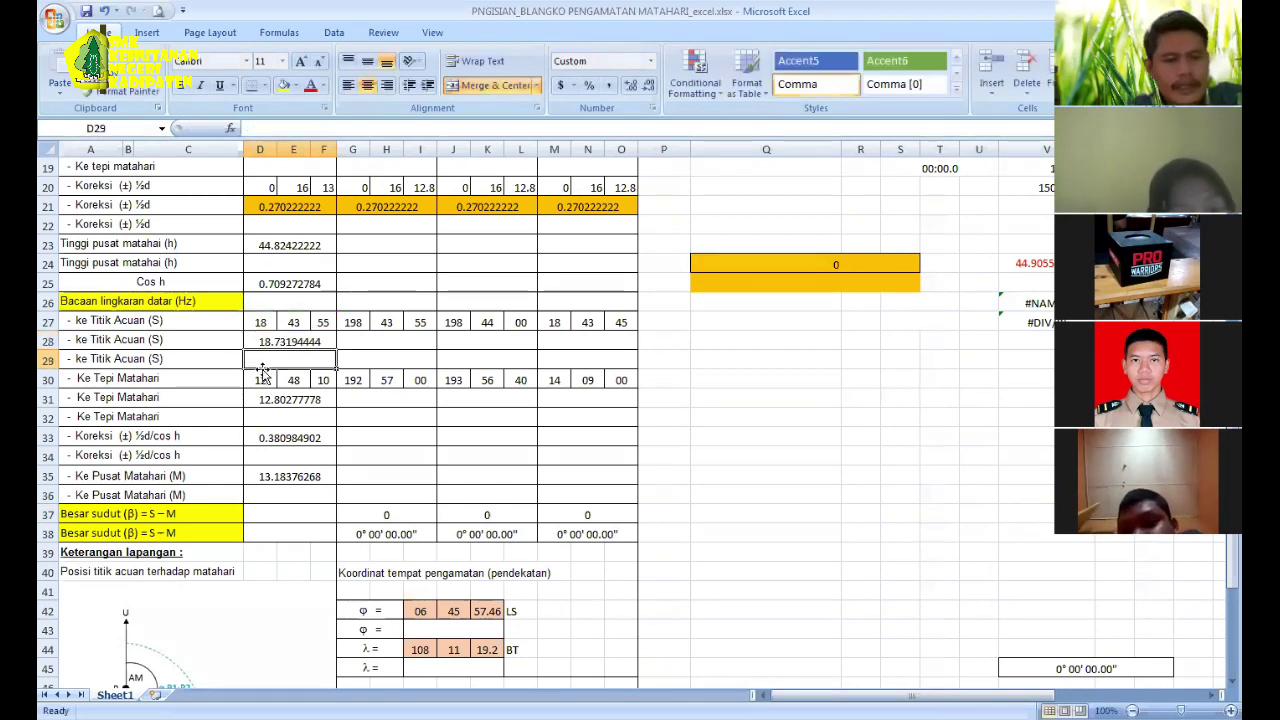
Step: Calculate the first observation's angle β = S – M in D37 with the formula =D28-D35
click(284, 516)
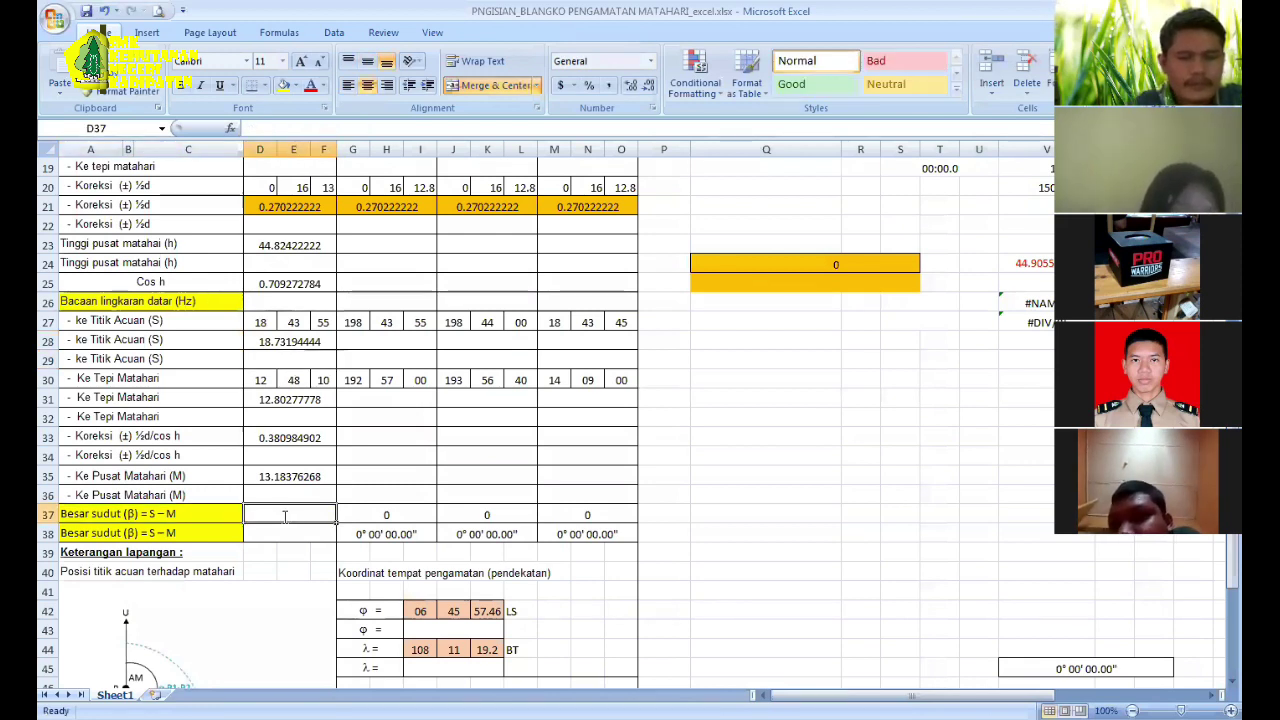
text(=)
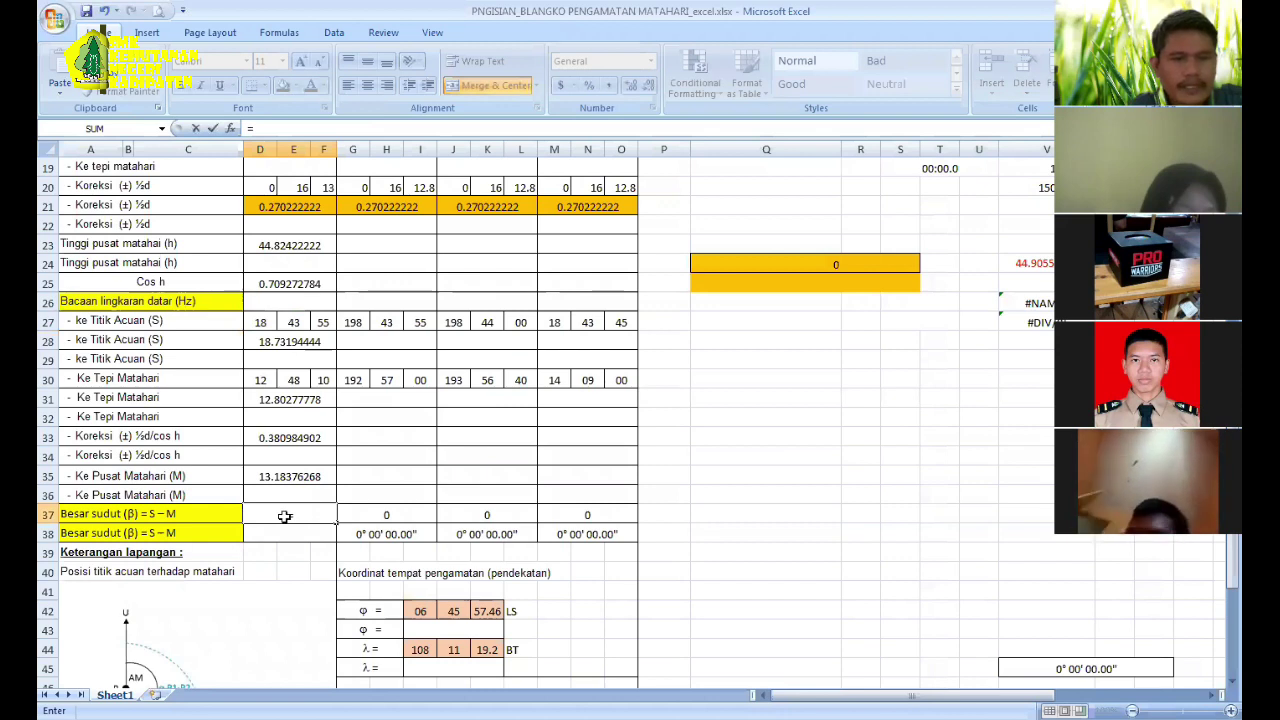
click(289, 341)
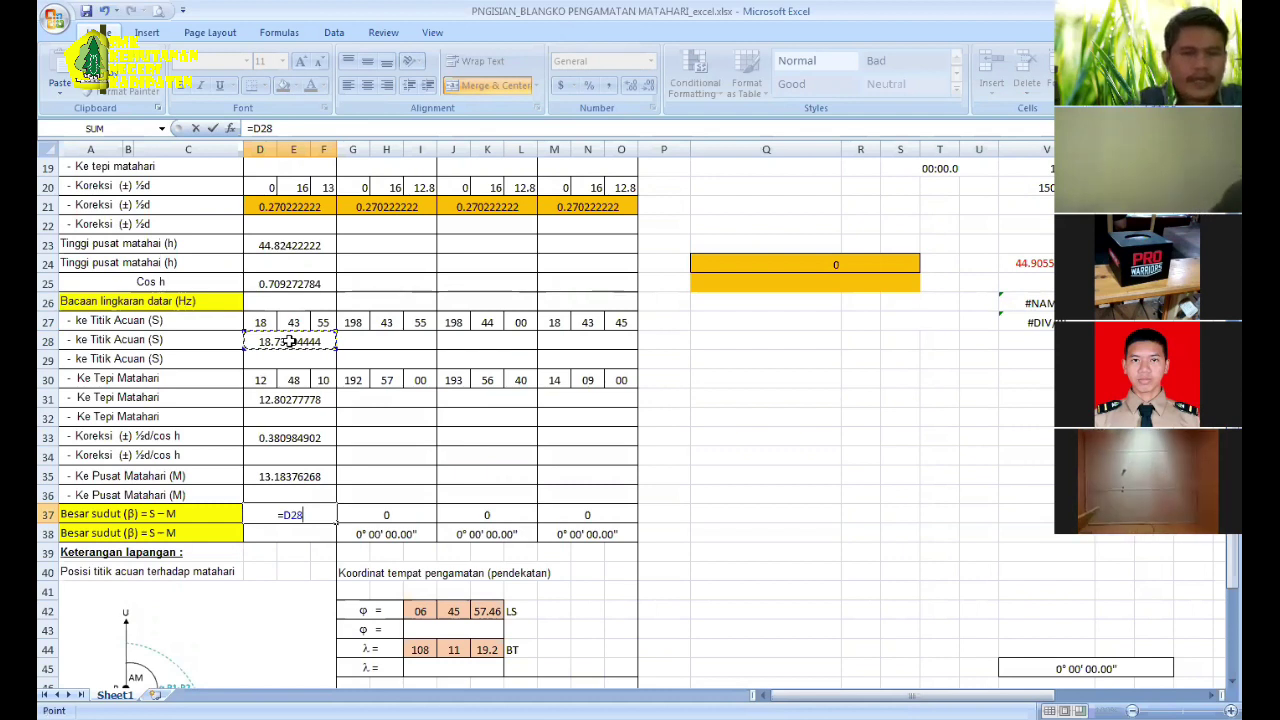
text(-)
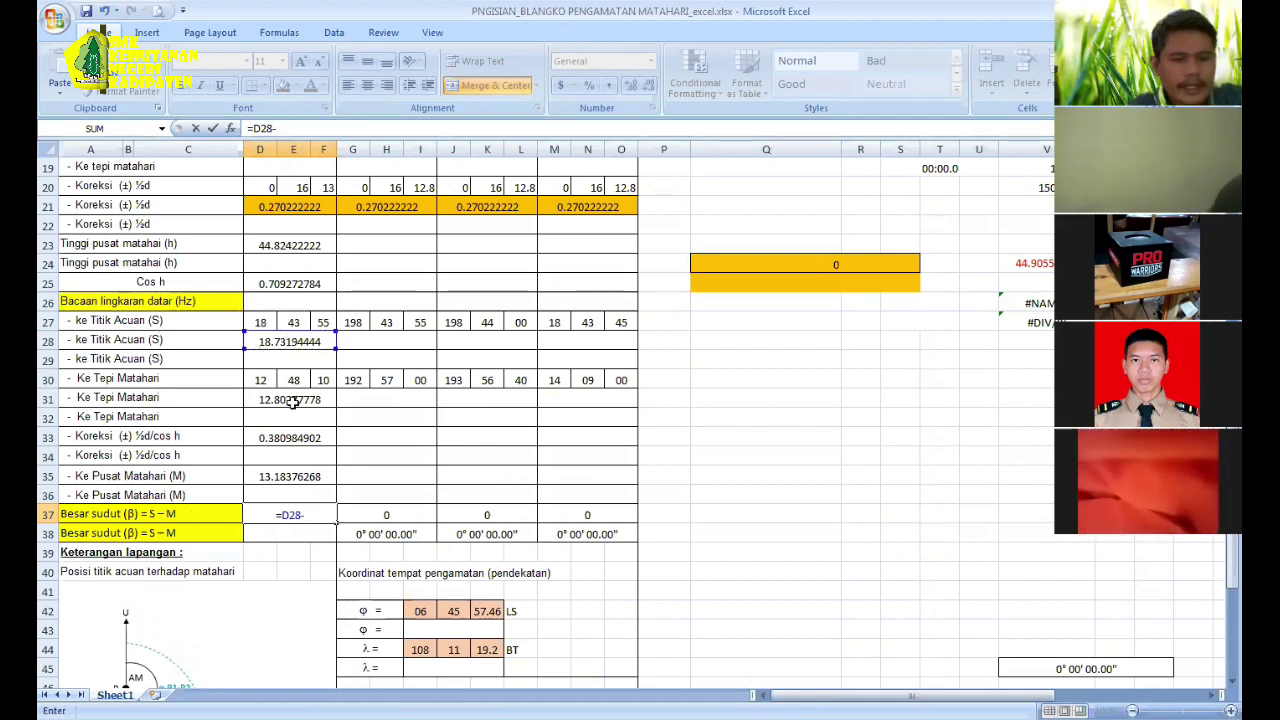
click(292, 476)
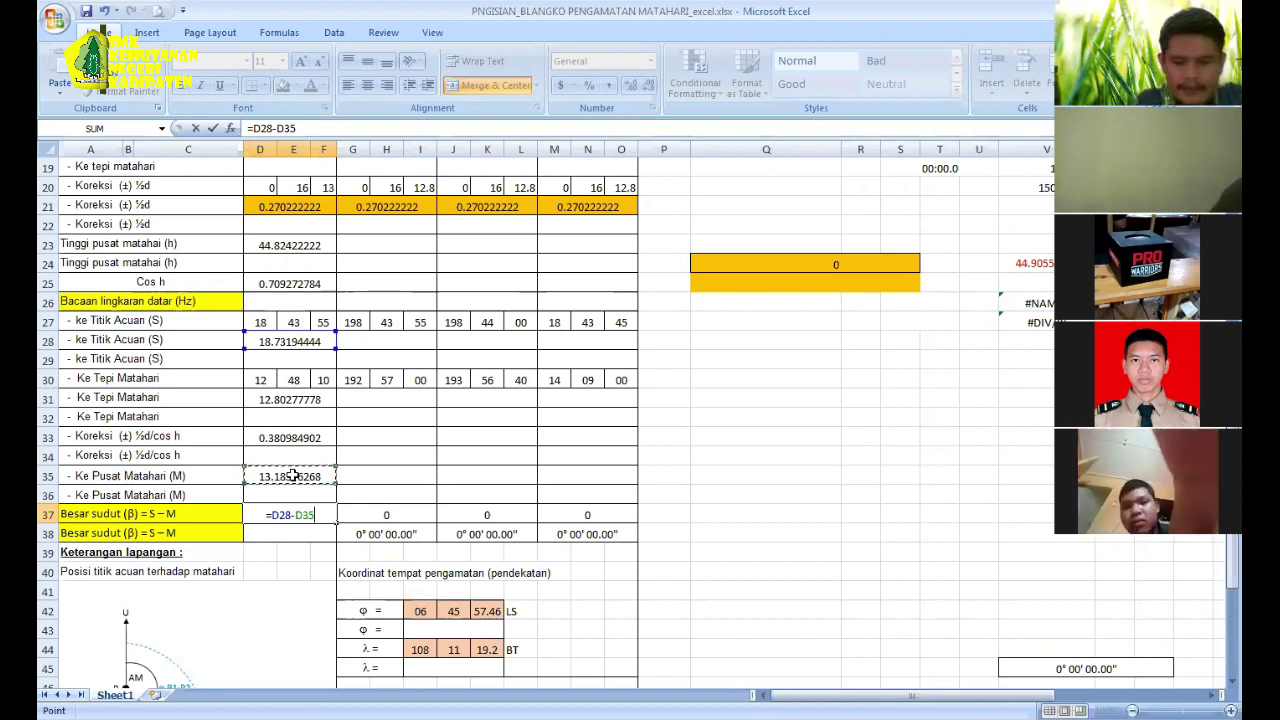
key(Return)
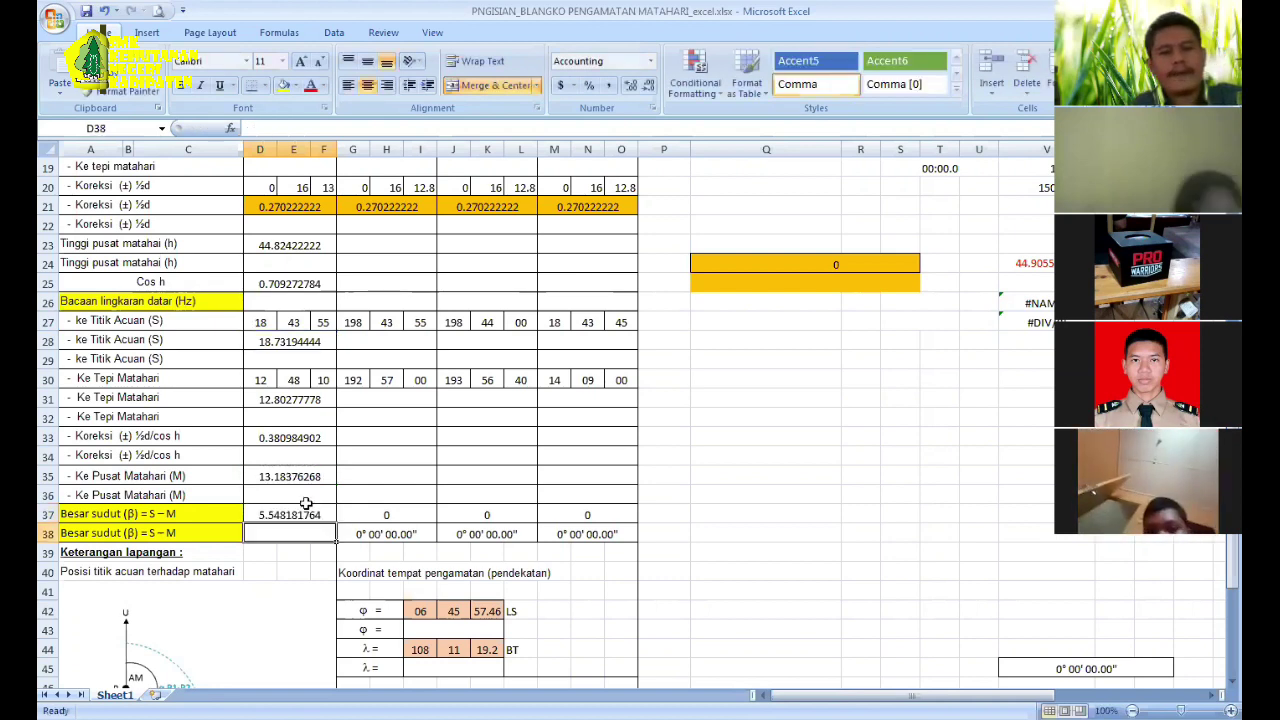
click(310, 511)
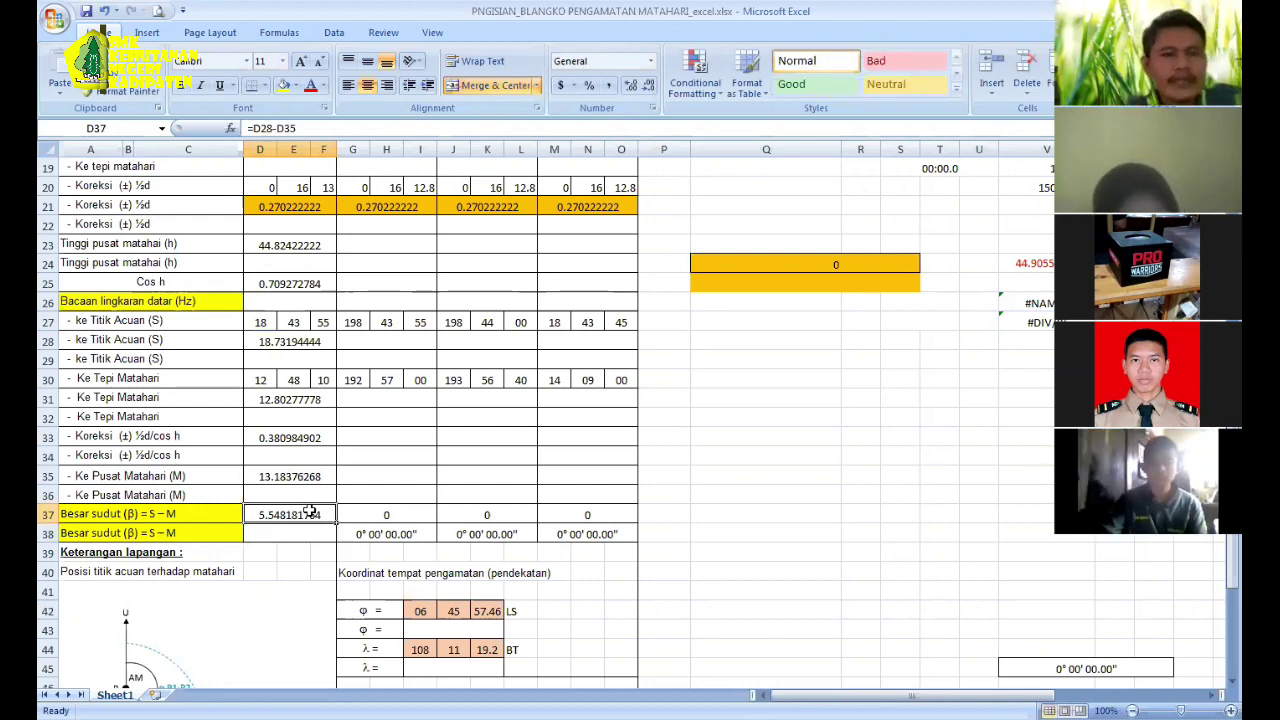
Step: Copy the first observation's sun-centre height formula in row 23 and Cos h formula in row 25 across to observations 2 to 4
scroll(310, 511, up, 2)
scroll(310, 511, up, 1)
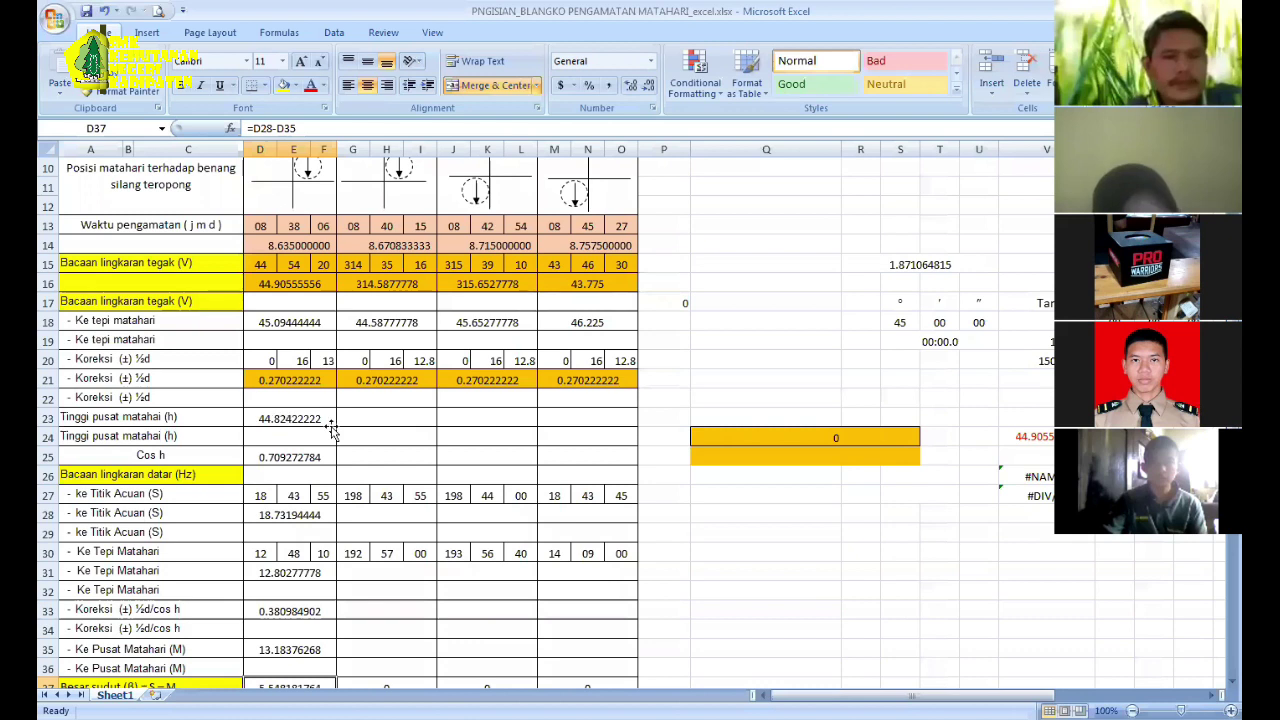
click(328, 420)
drag(540, 420, 608, 420)
click(338, 463)
drag(338, 463, 595, 457)
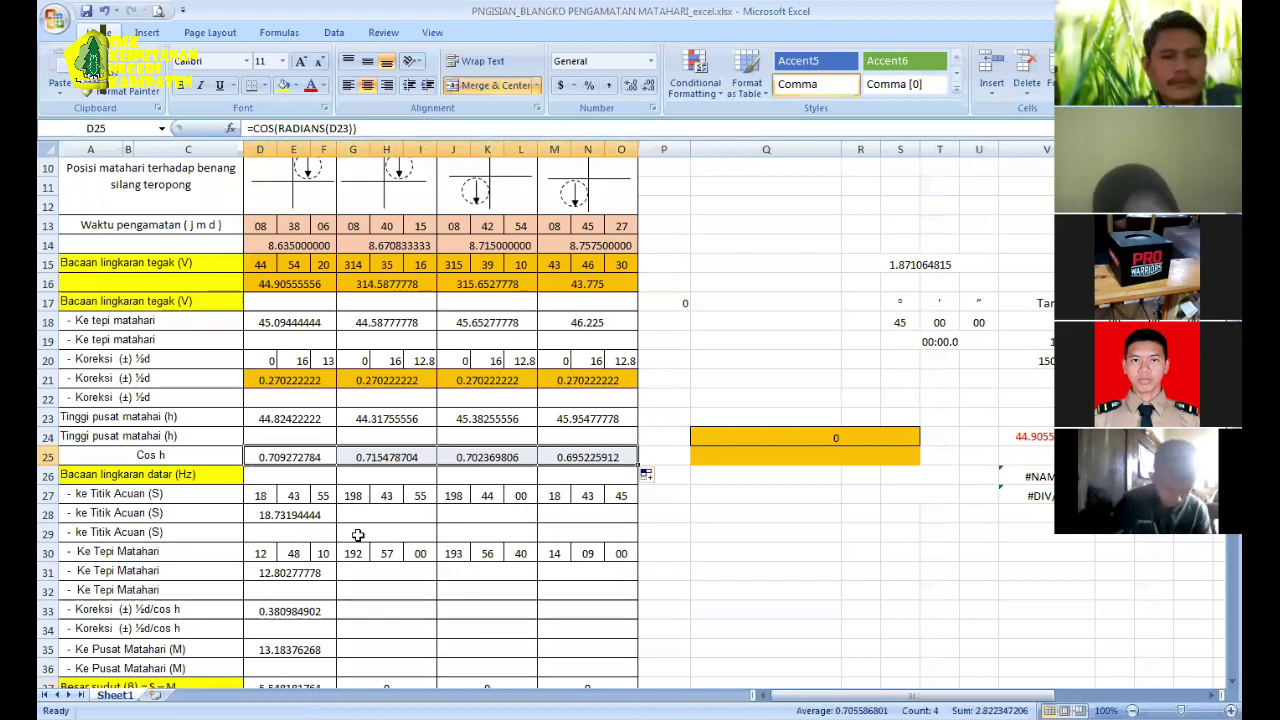
Step: Copy the decimal reference-point reading formula in D28 and the sun-edge reading formula in D31 across to observations 2 to 4
scroll(291, 530, down, 1)
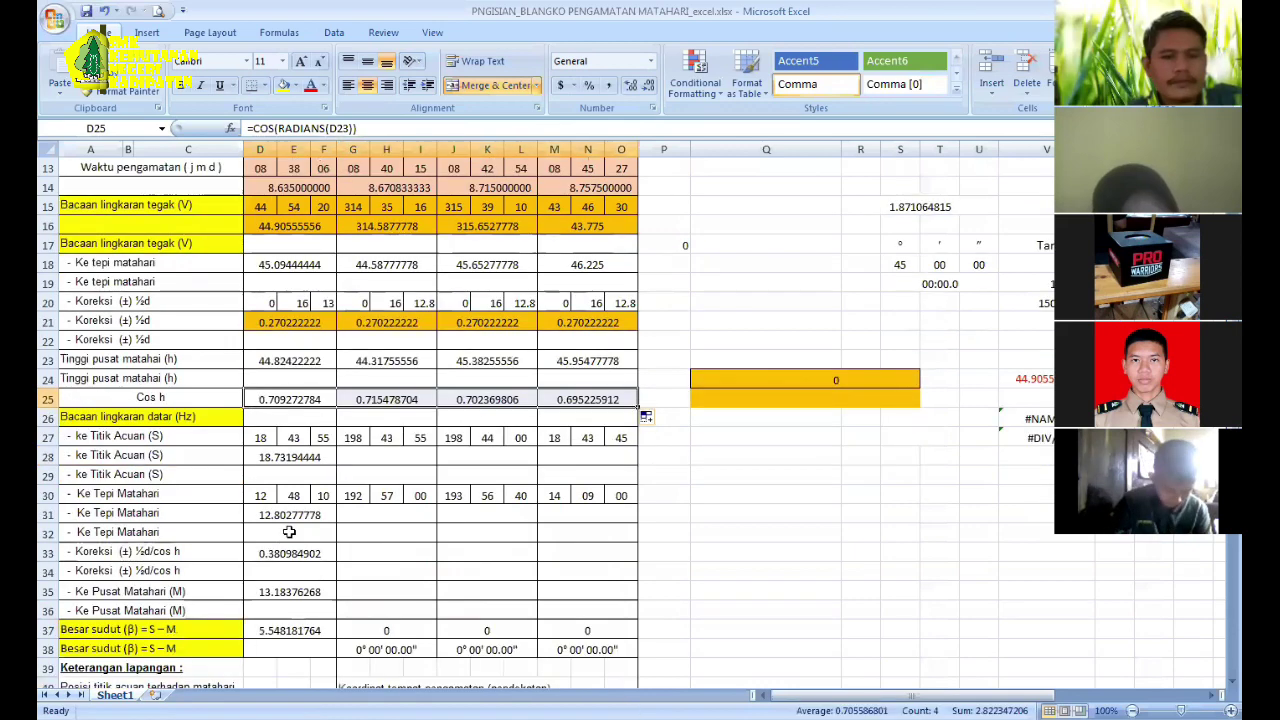
click(313, 457)
drag(338, 463, 561, 477)
click(296, 520)
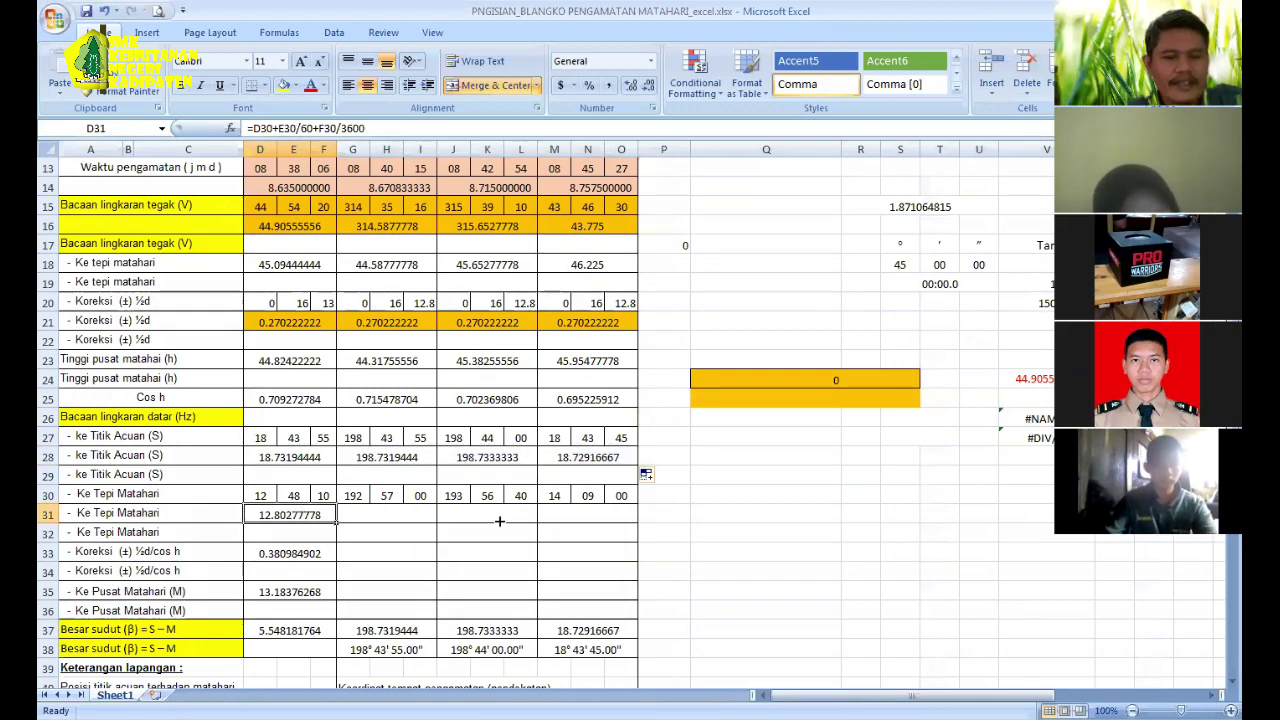
drag(337, 523, 601, 567)
Step: Copy the ½d/cos h correction formula in D33 and the sun-centre reading formula in D35 across to observations 2 to 4
click(320, 556)
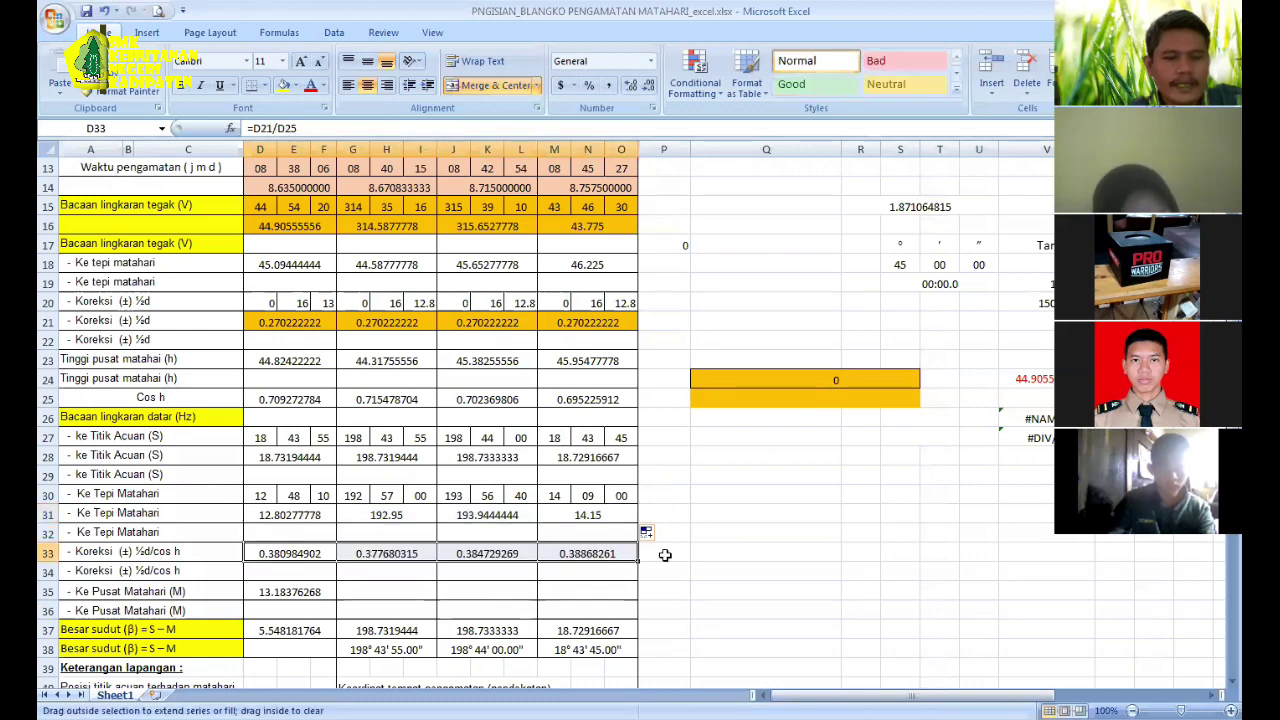
click(316, 595)
drag(335, 600, 630, 596)
scroll(630, 596, down, 1)
click(404, 536)
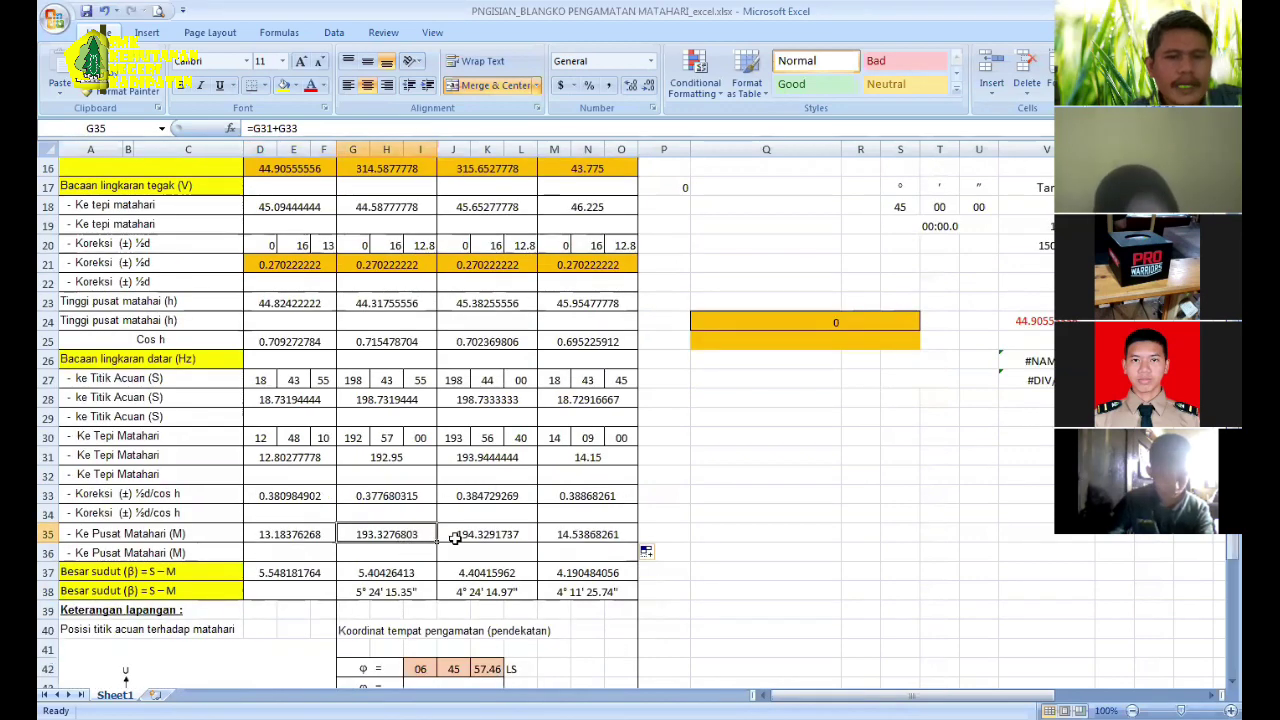
Step: Check the sun-position sketches and try changing the third observation's vertical sun-edge formula in J18 to =J16+270
scroll(471, 385, up, 5)
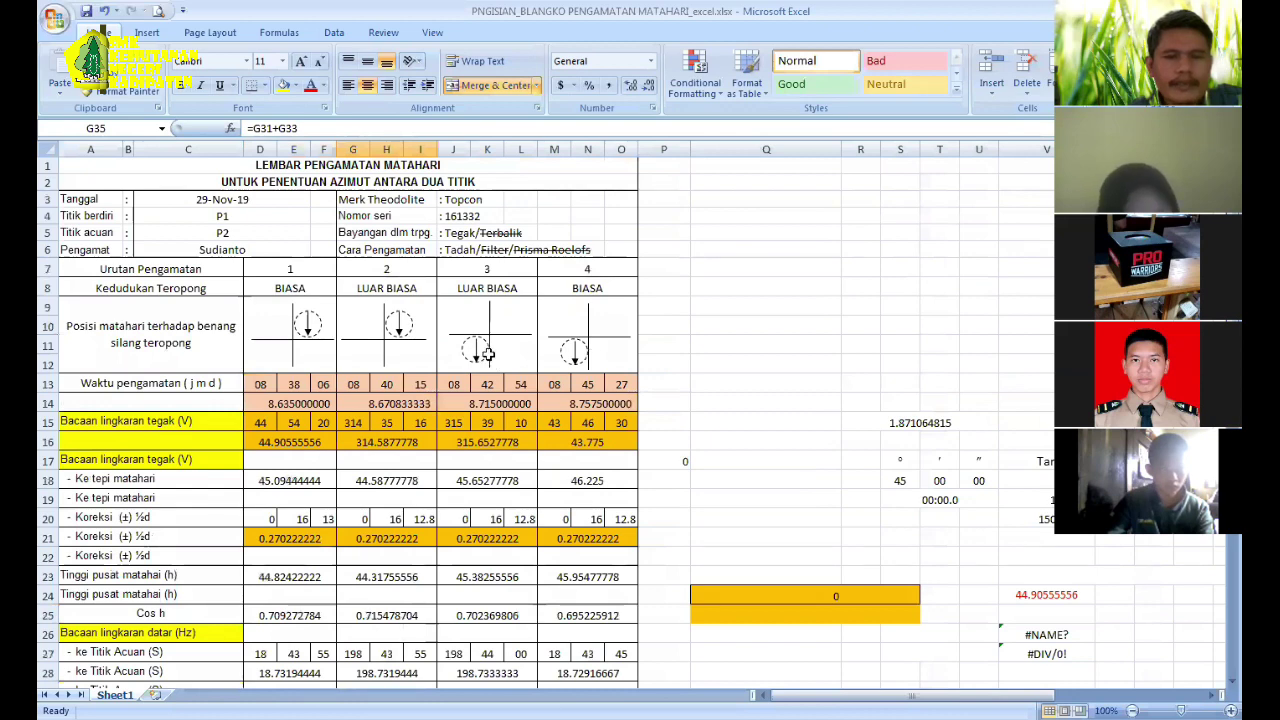
scroll(490, 358, down, 3)
scroll(490, 445, up, 2)
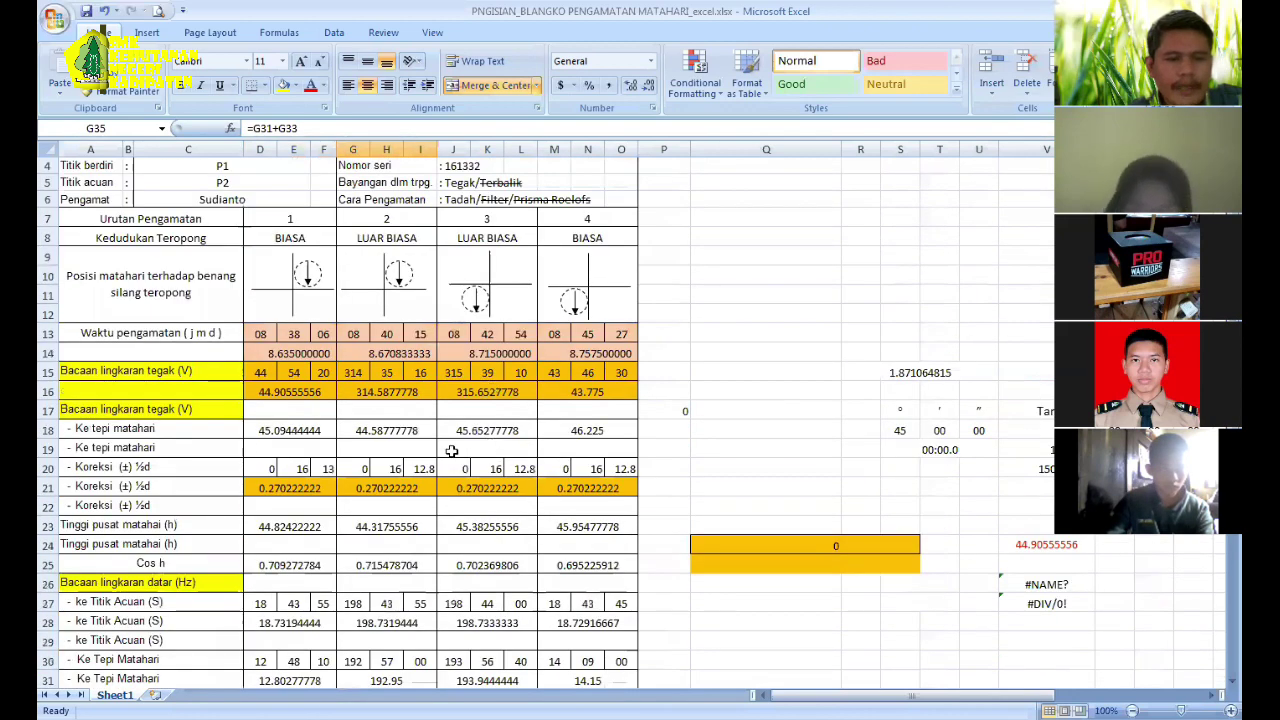
scroll(455, 447, down, 1)
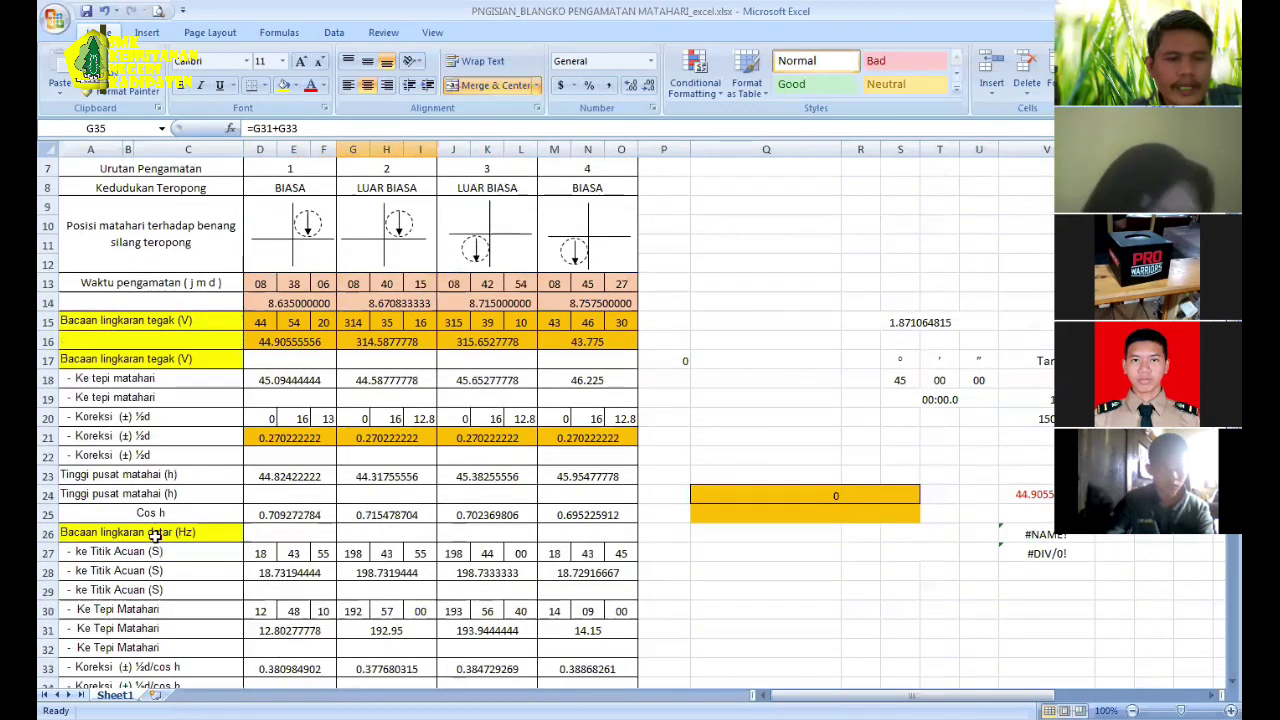
click(477, 379)
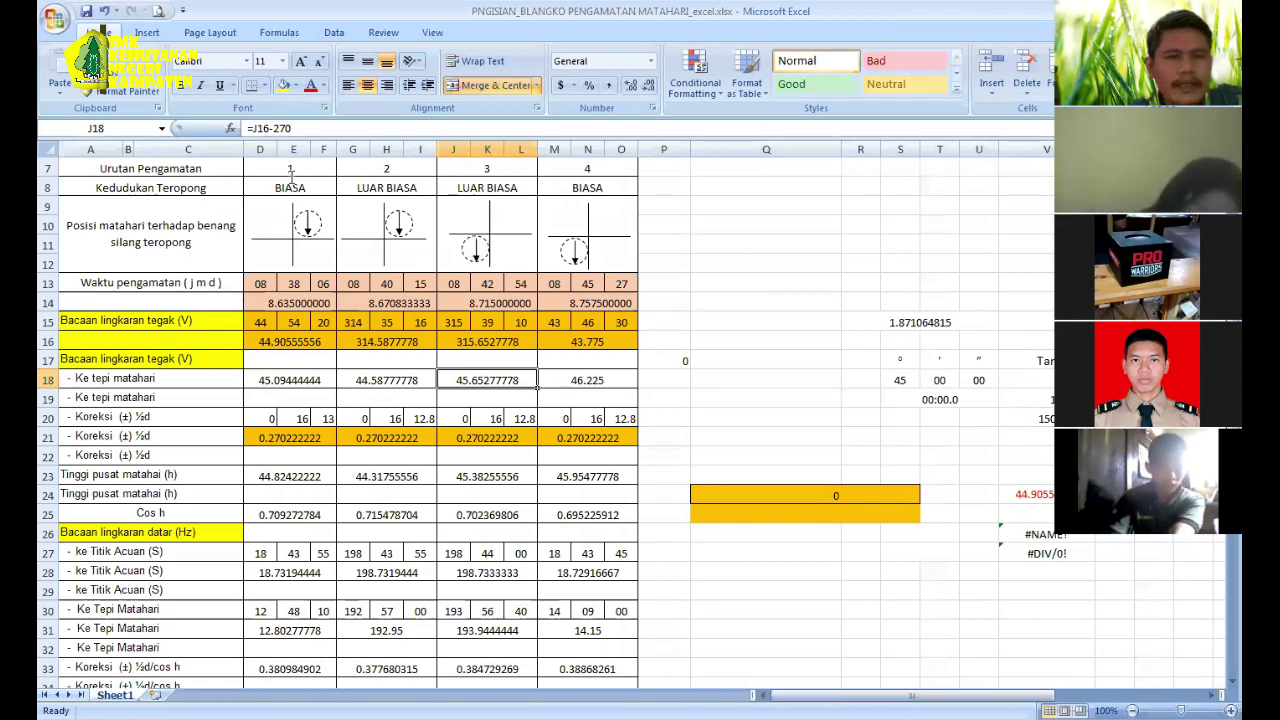
key(F2)
key(Left)
key(Left)
key(Left)
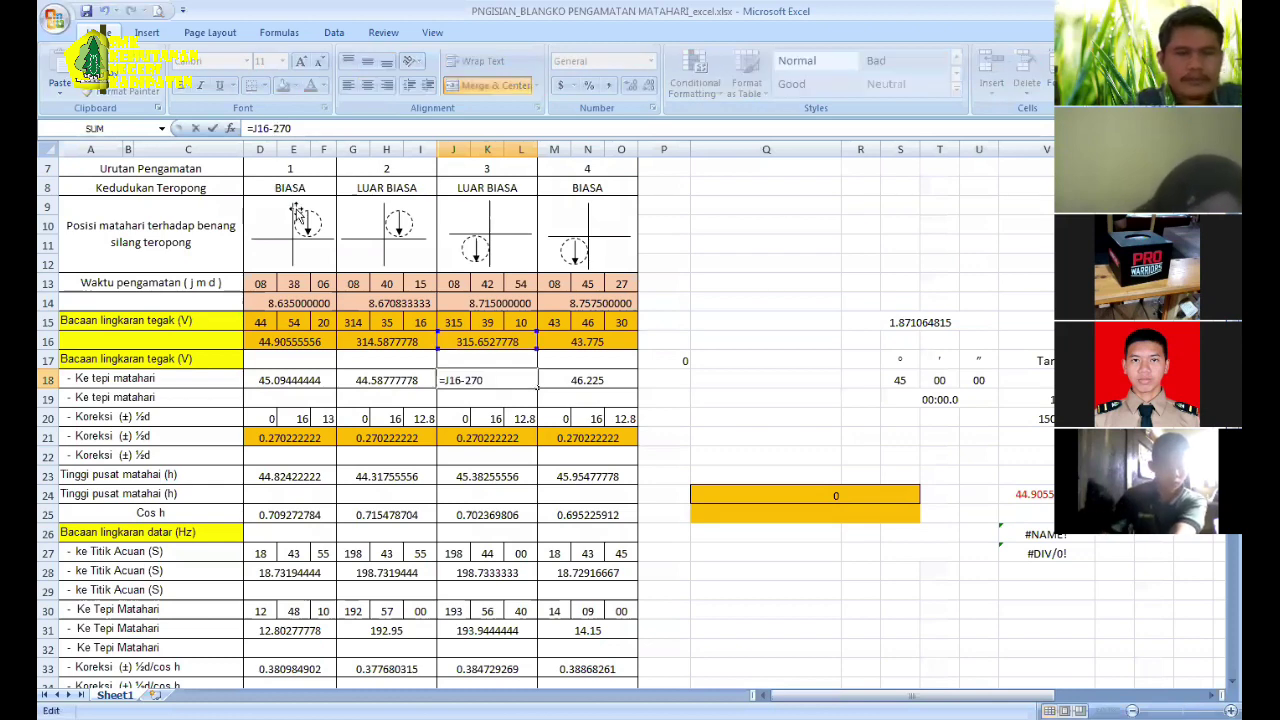
key(BackSpace)
text(+)
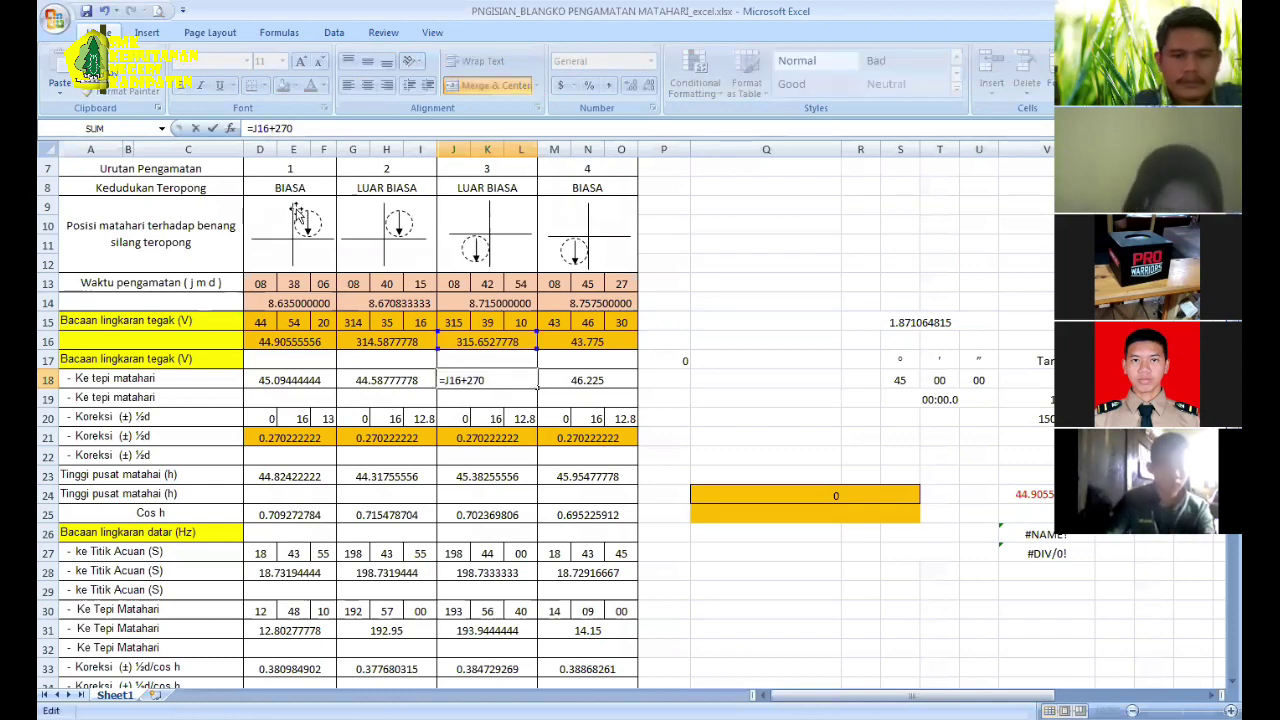
key(Return)
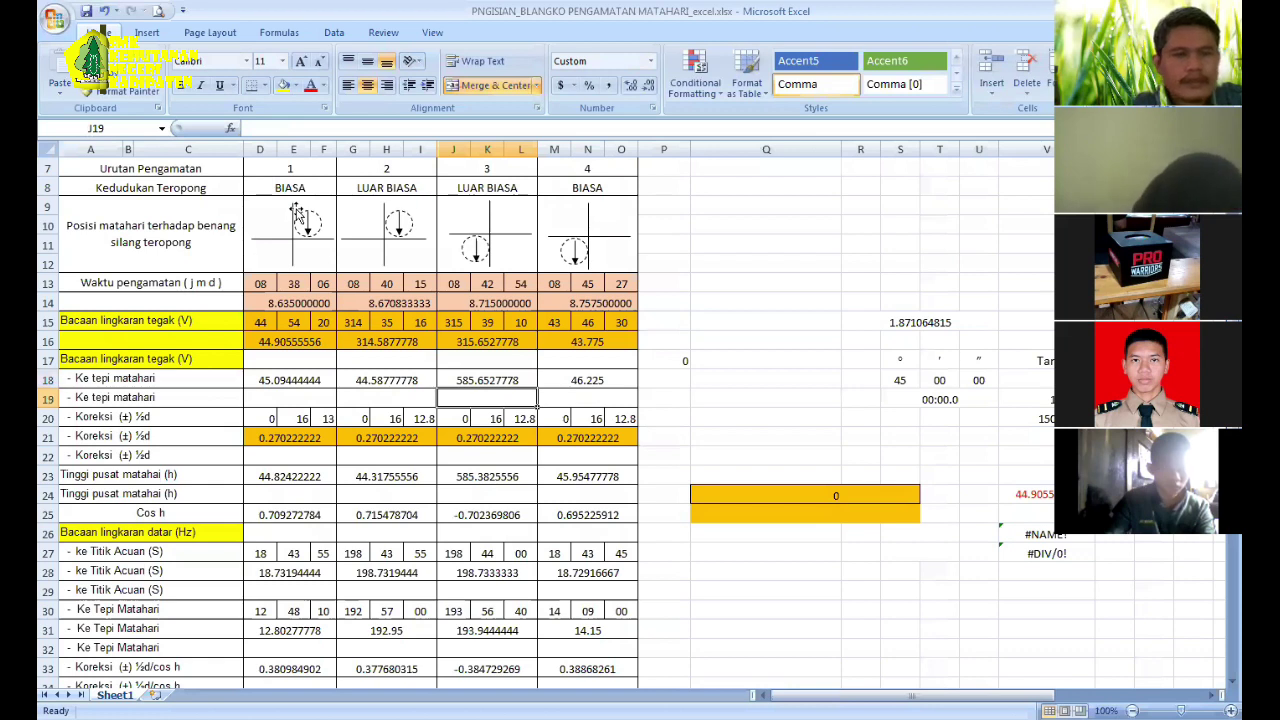
Step: Restore the third observation's vertical sun-edge formula in J18 to =J16-270
key(Up)
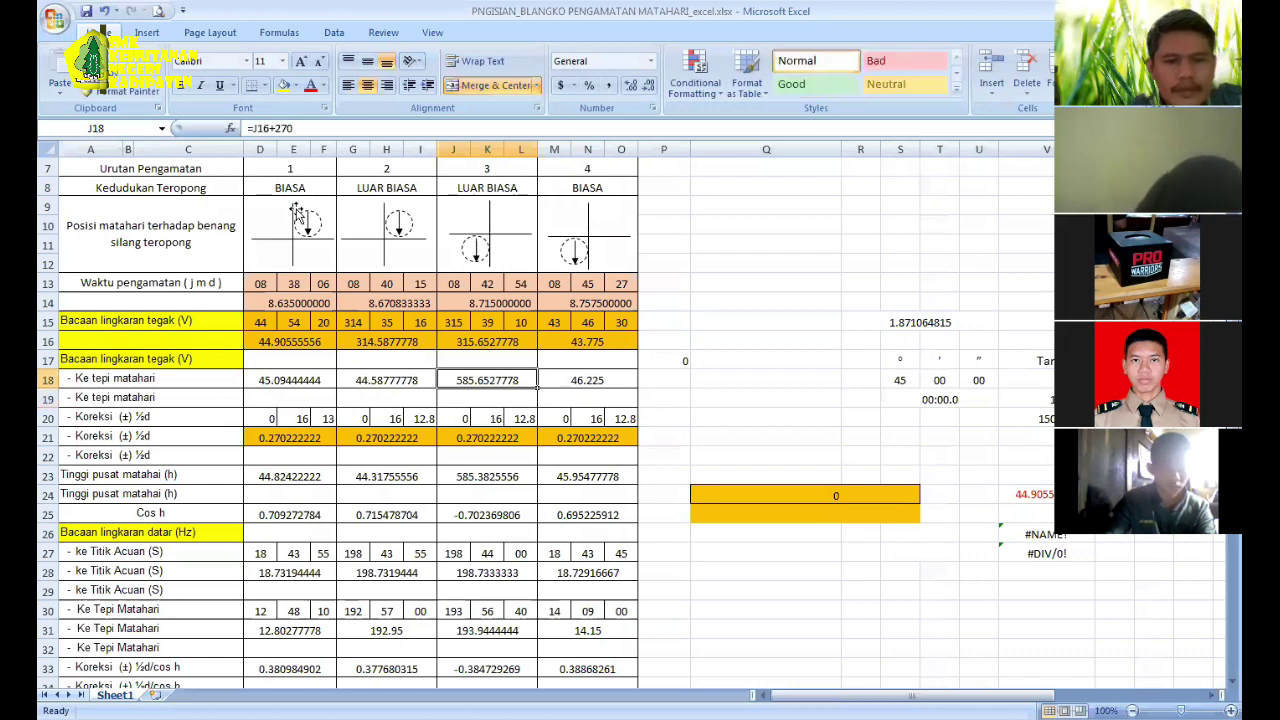
click(274, 128)
key(BackSpace)
text(-)
key(Return)
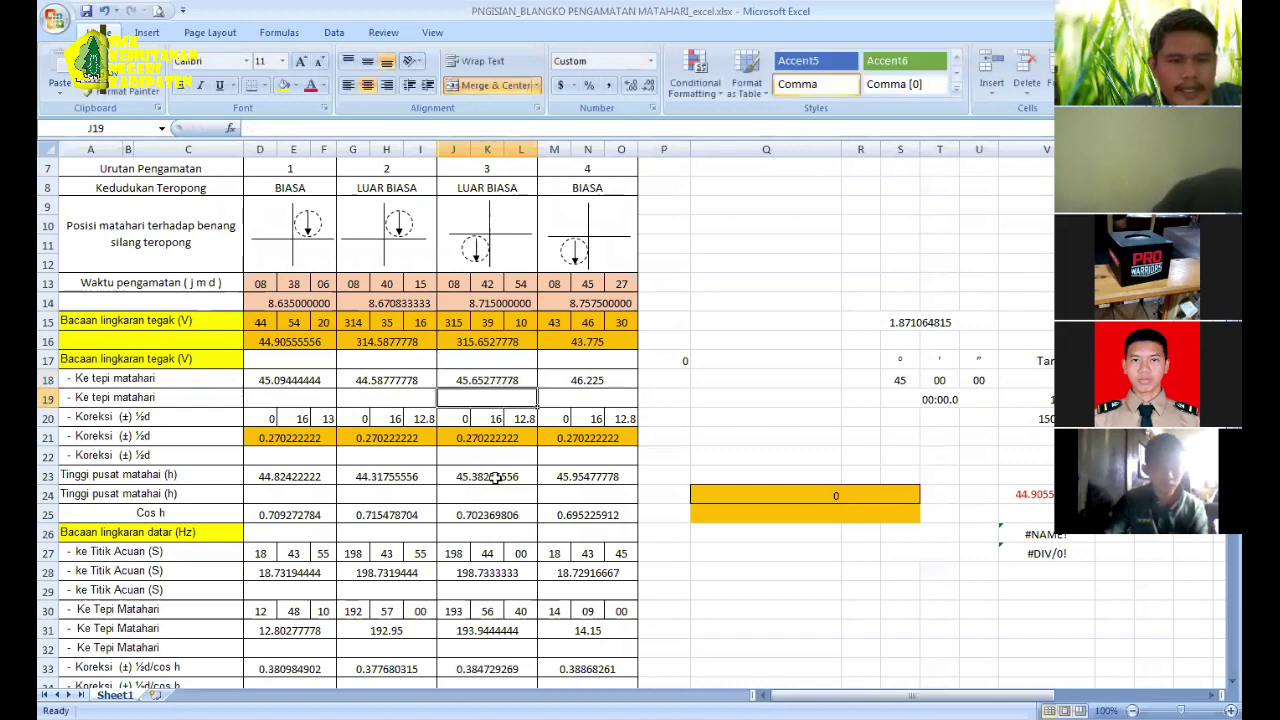
Step: Change the third observation's sun-centre height formula in J23 to =J18+J21
click(493, 478)
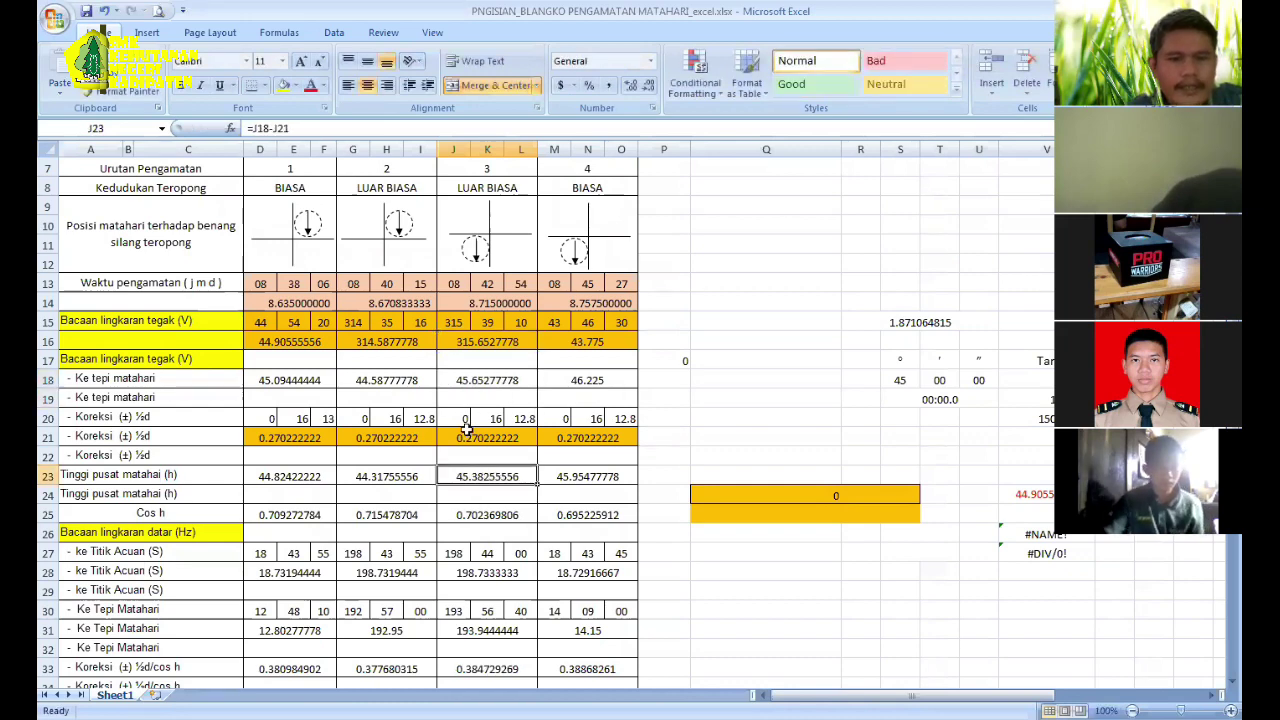
click(274, 128)
key(BackSpace)
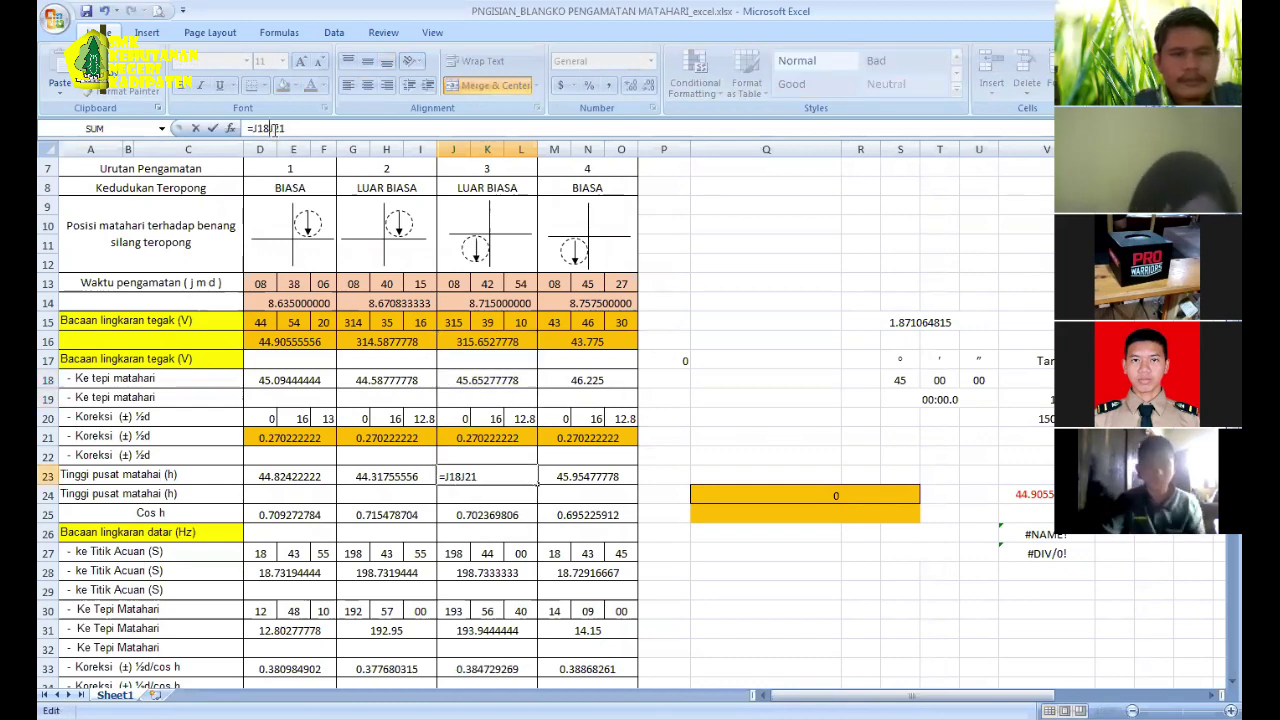
text(+)
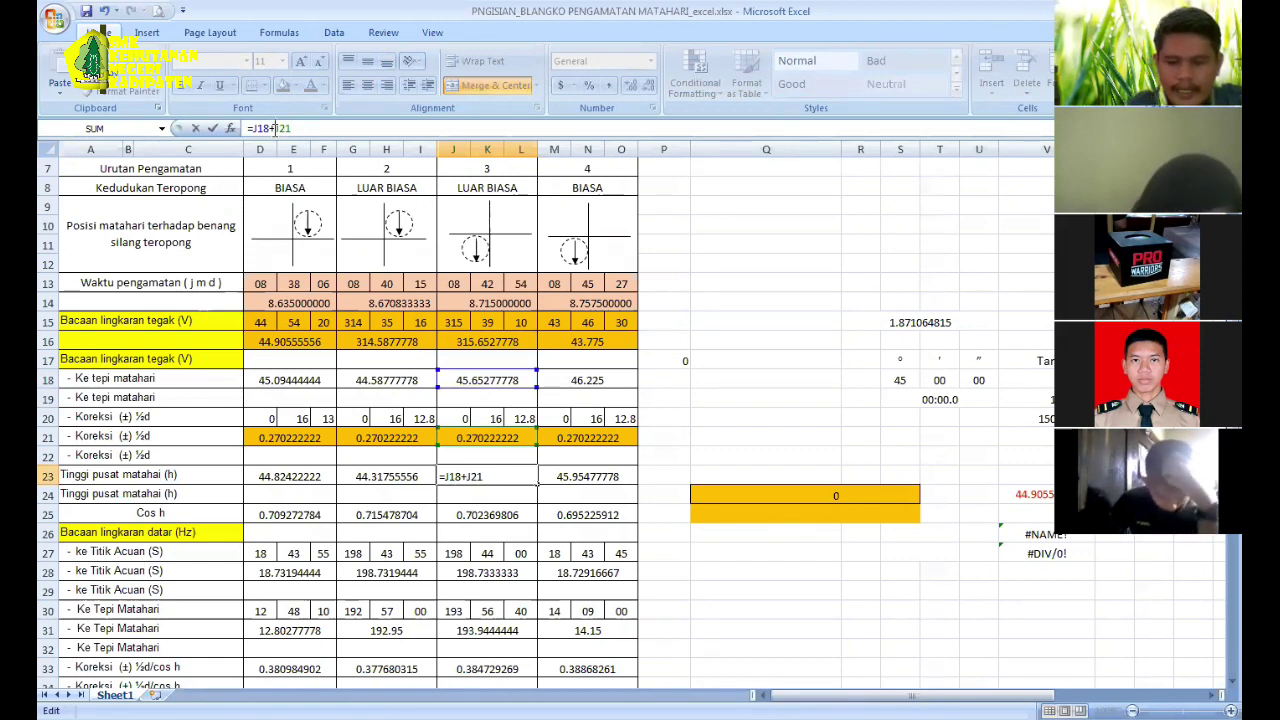
key(Return)
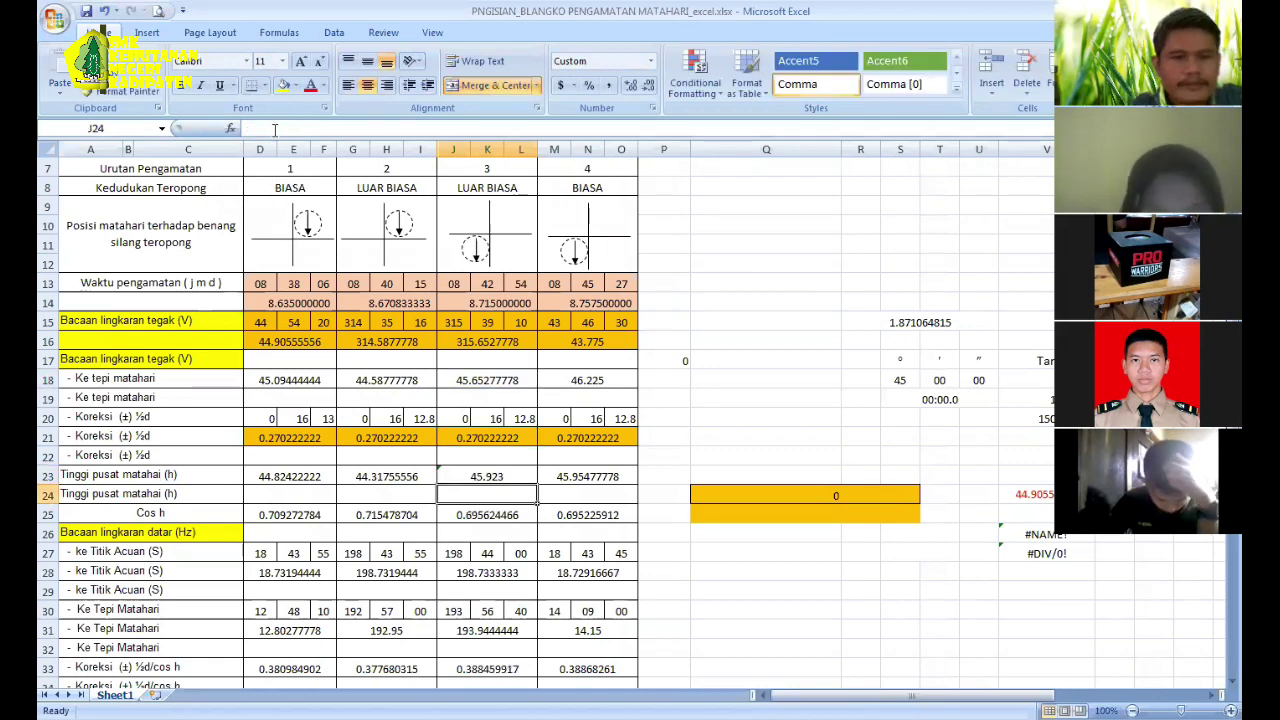
Step: Change the fourth observation's sun-centre height formula in M23 to =M18+M21
key(Up)
key(Up)
key(Up)
key(Right)
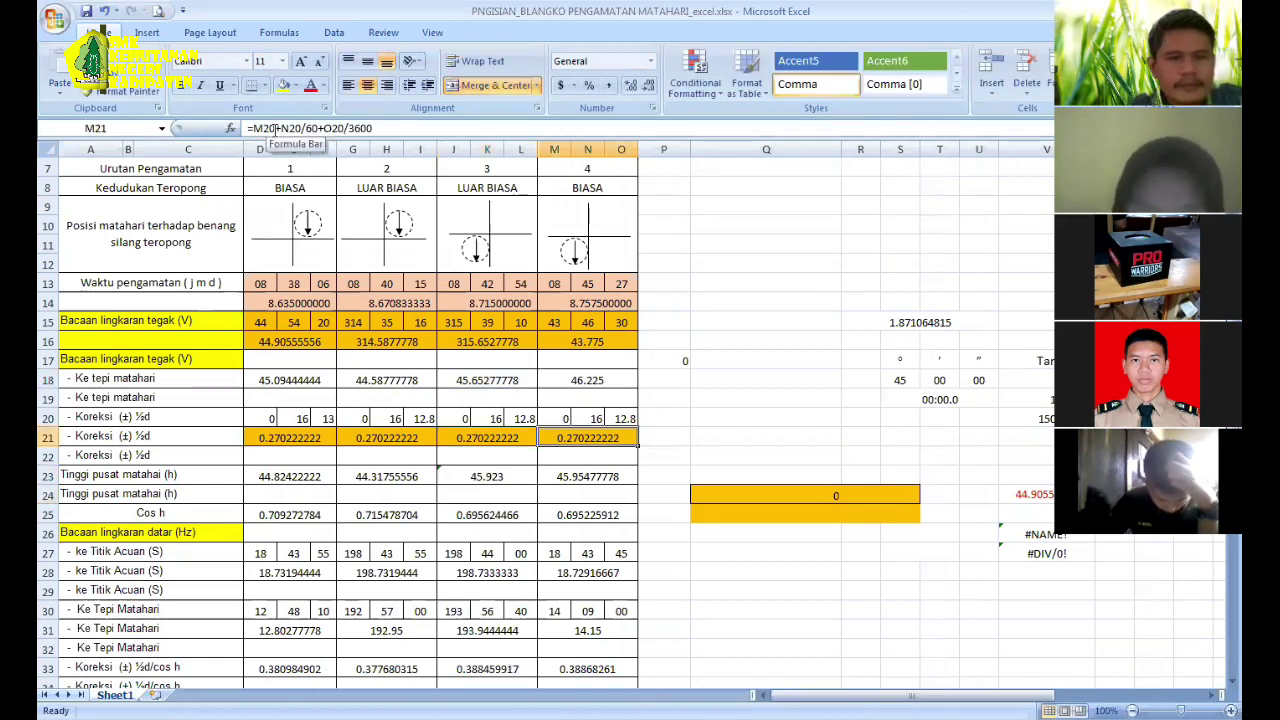
click(588, 478)
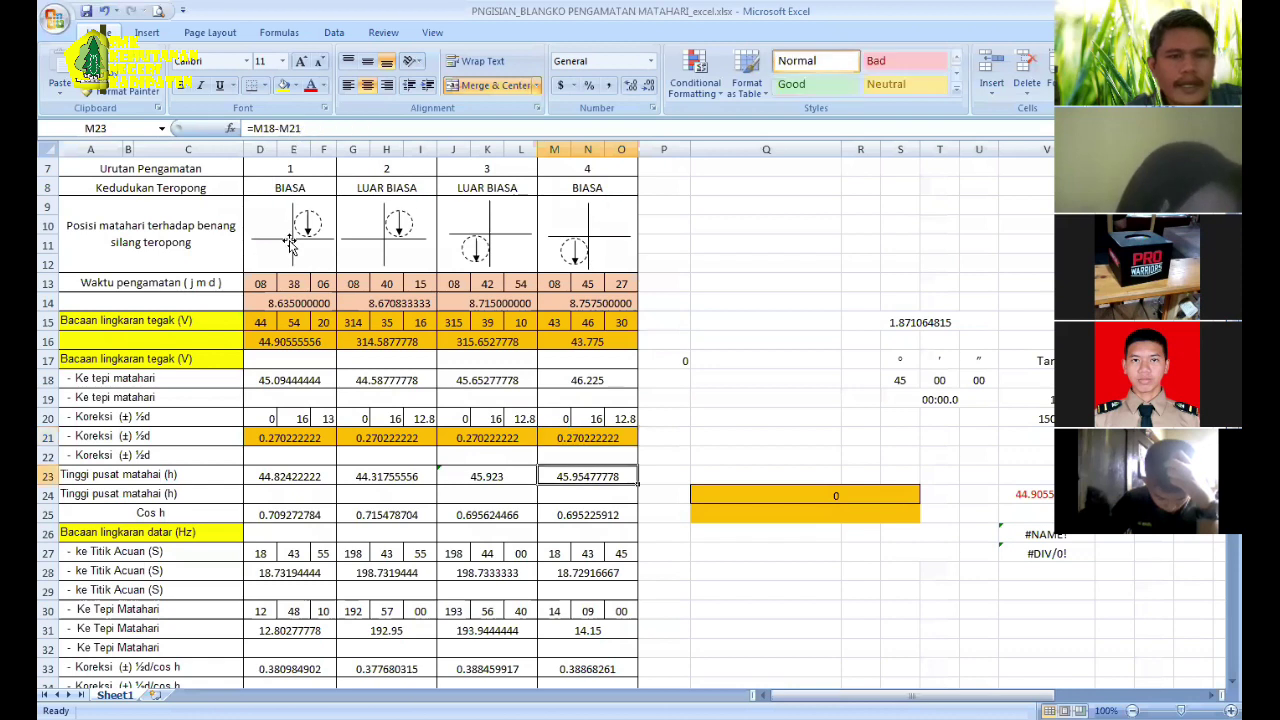
click(284, 129)
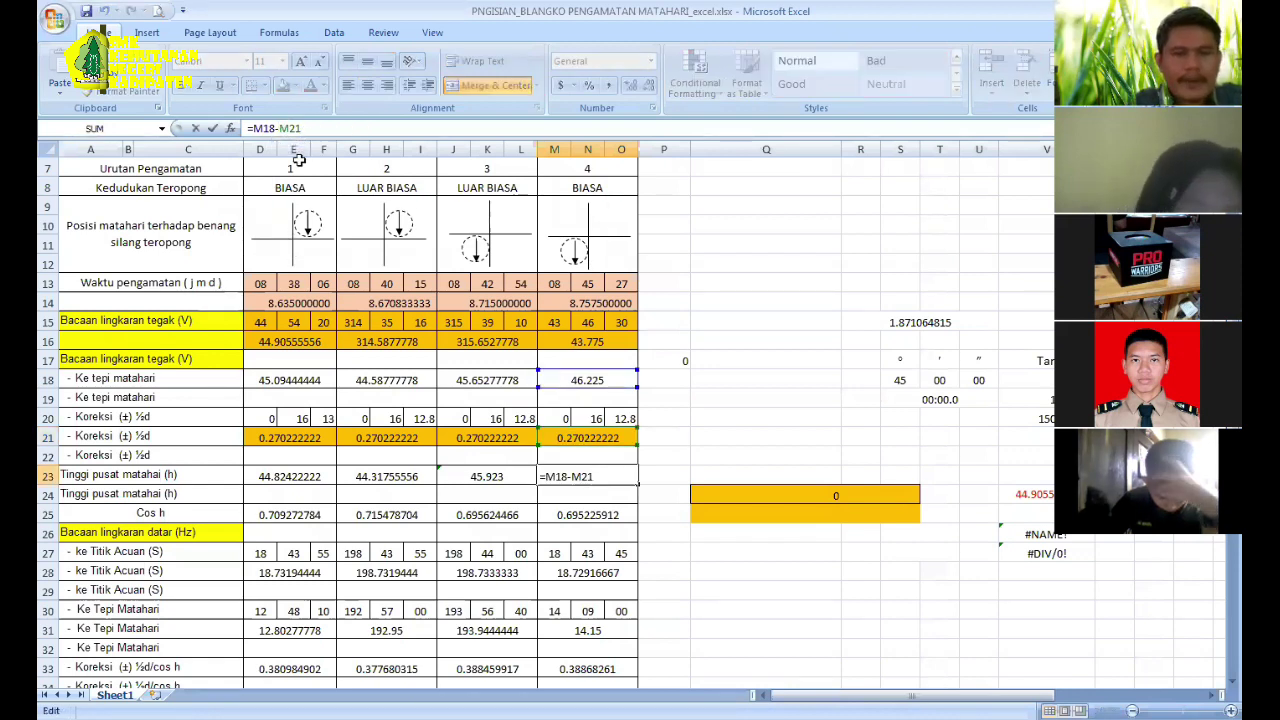
key(BackSpace)
text(+)
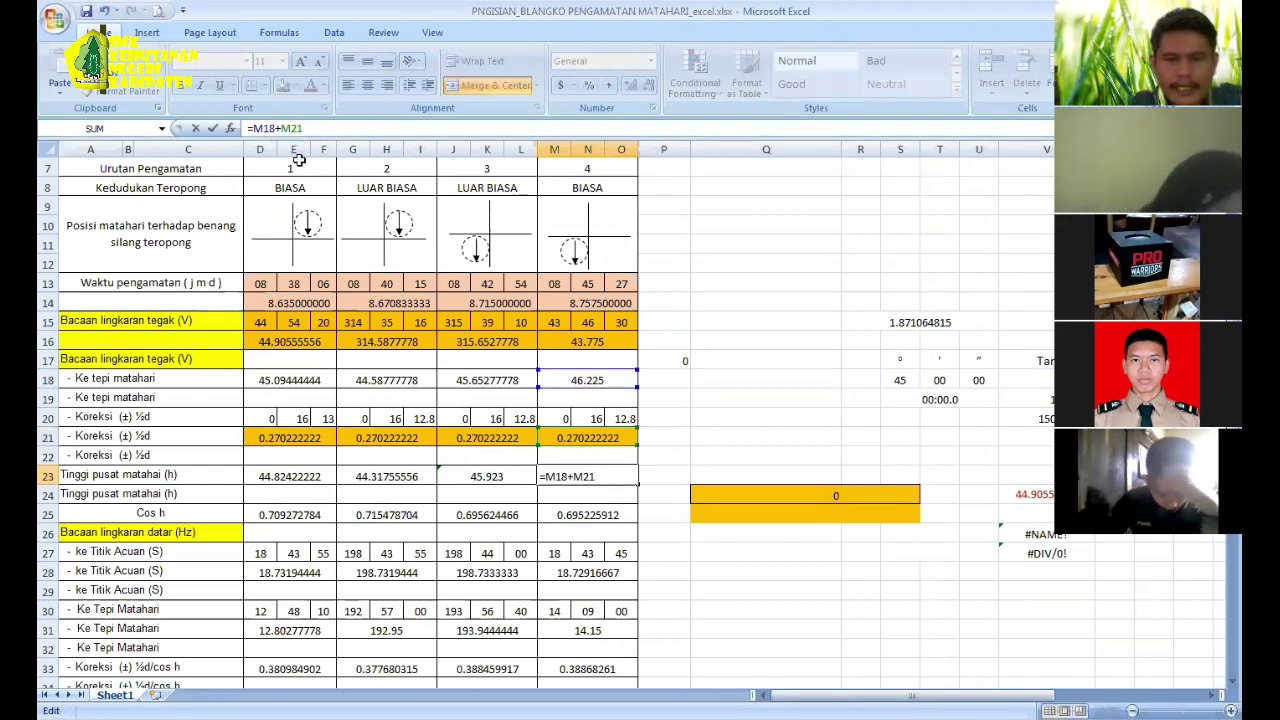
key(Return)
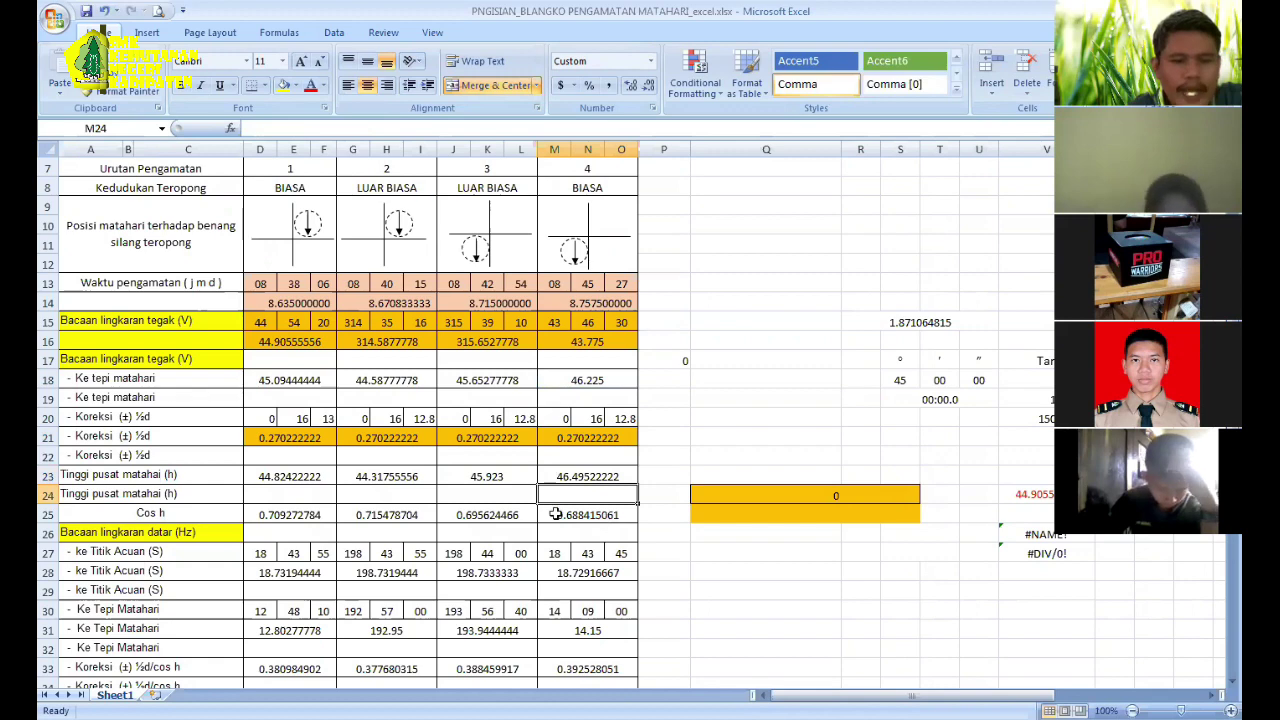
Step: Check the third observation's sun-position sketch and change its horizontal sun-centre reading formula in J35 to =J31-J33
scroll(560, 511, down, 3)
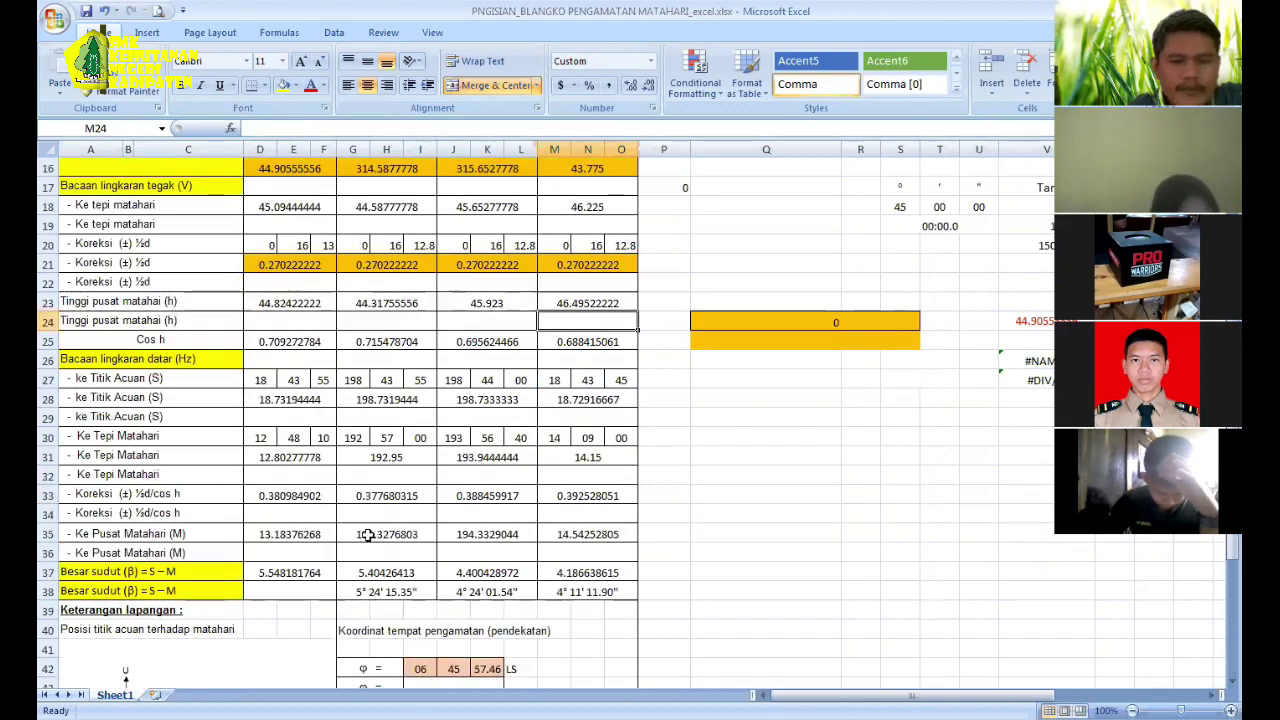
click(386, 534)
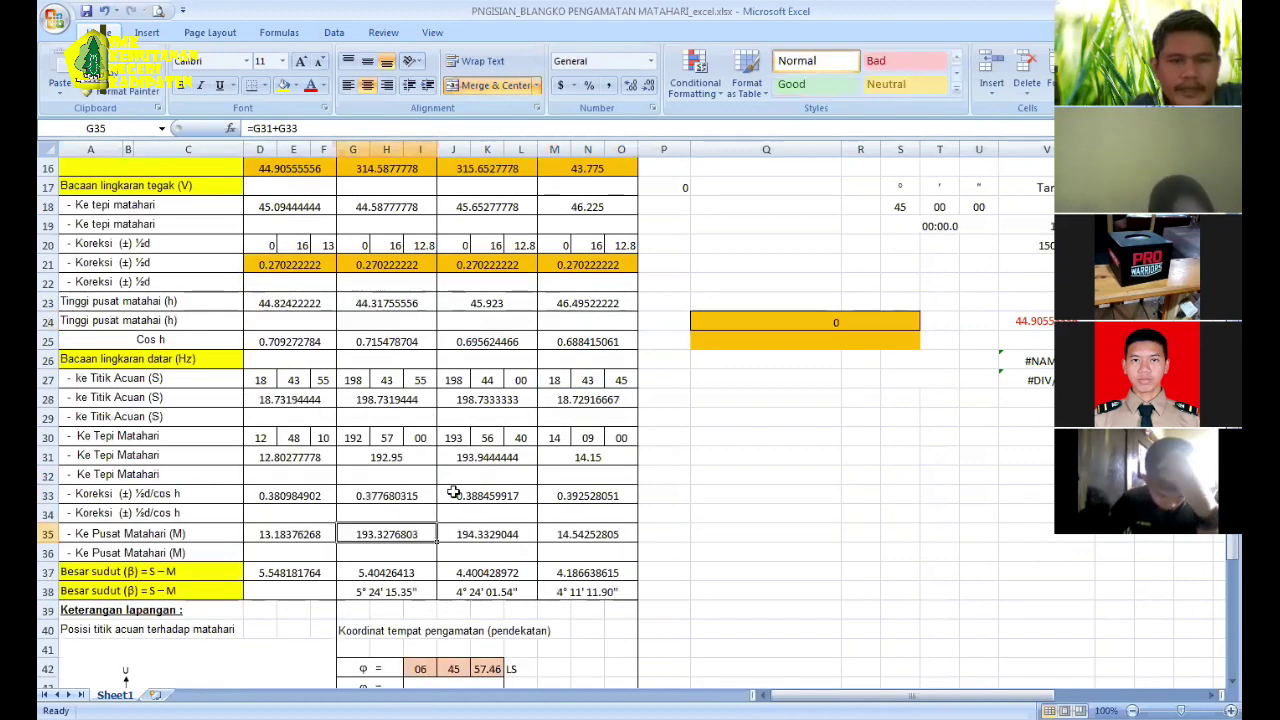
scroll(454, 493, up, 4)
key(Right)
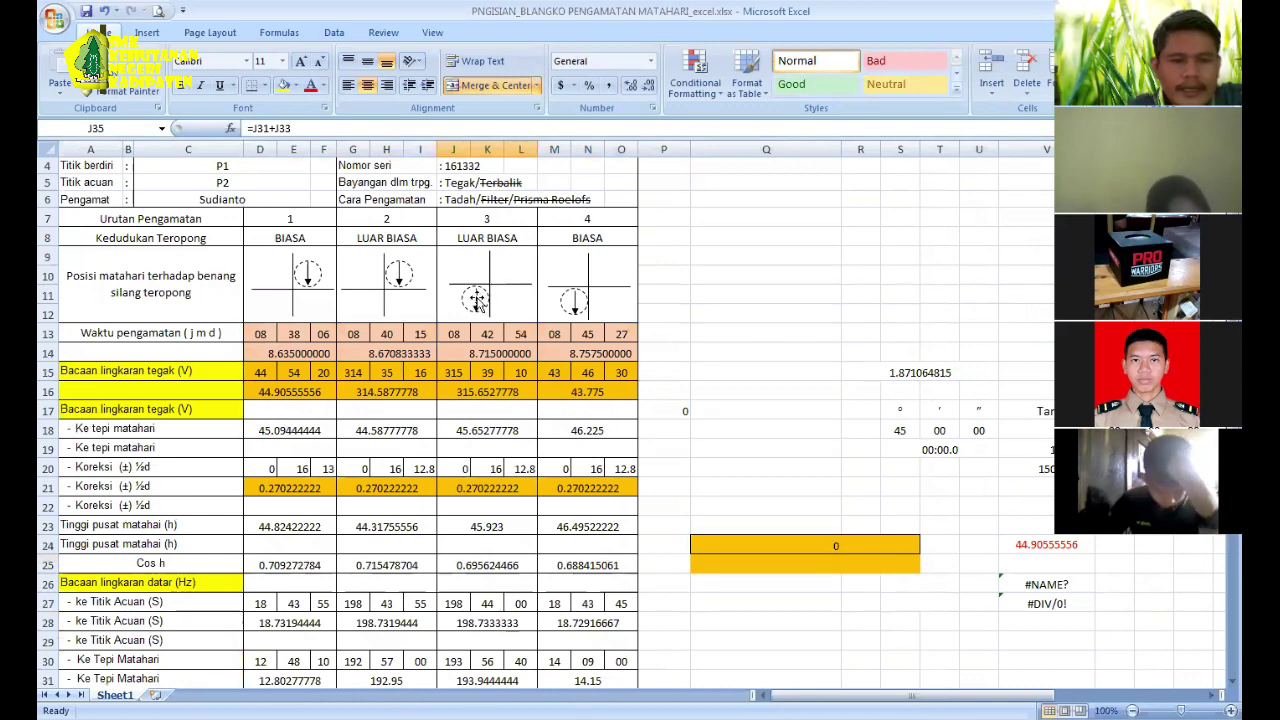
scroll(140, 599, down, 3)
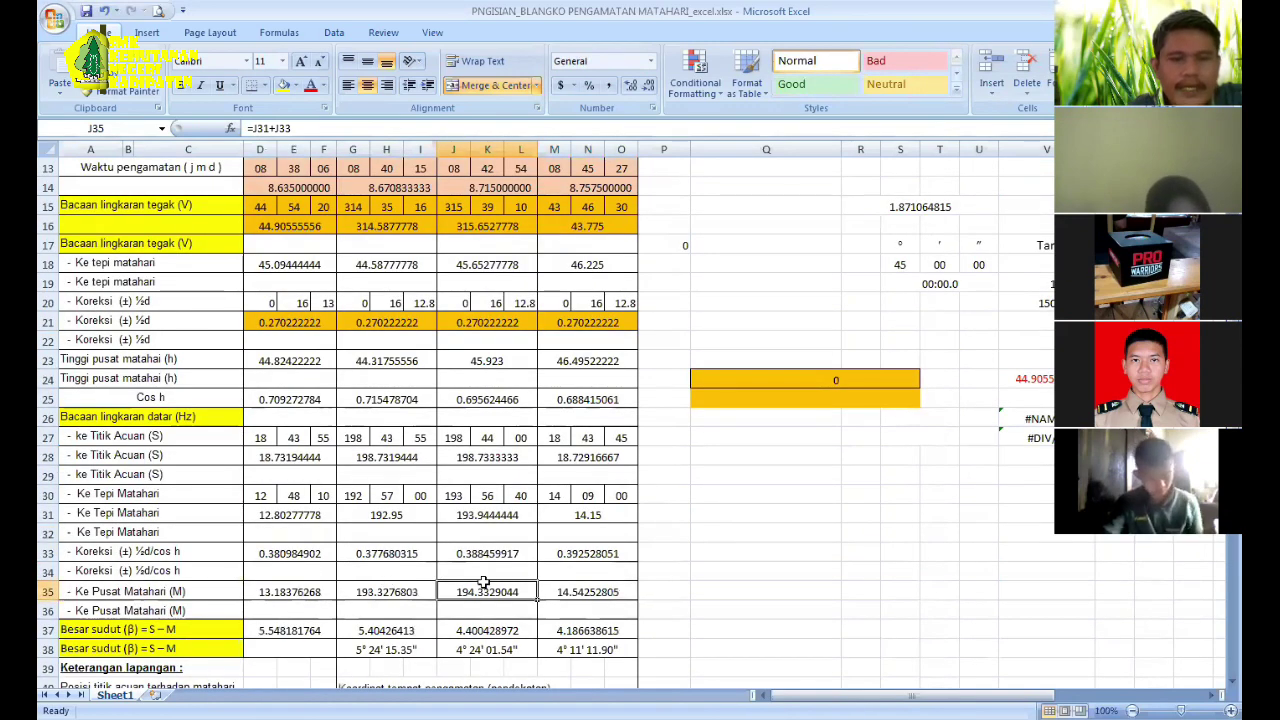
scroll(486, 352, up, 4)
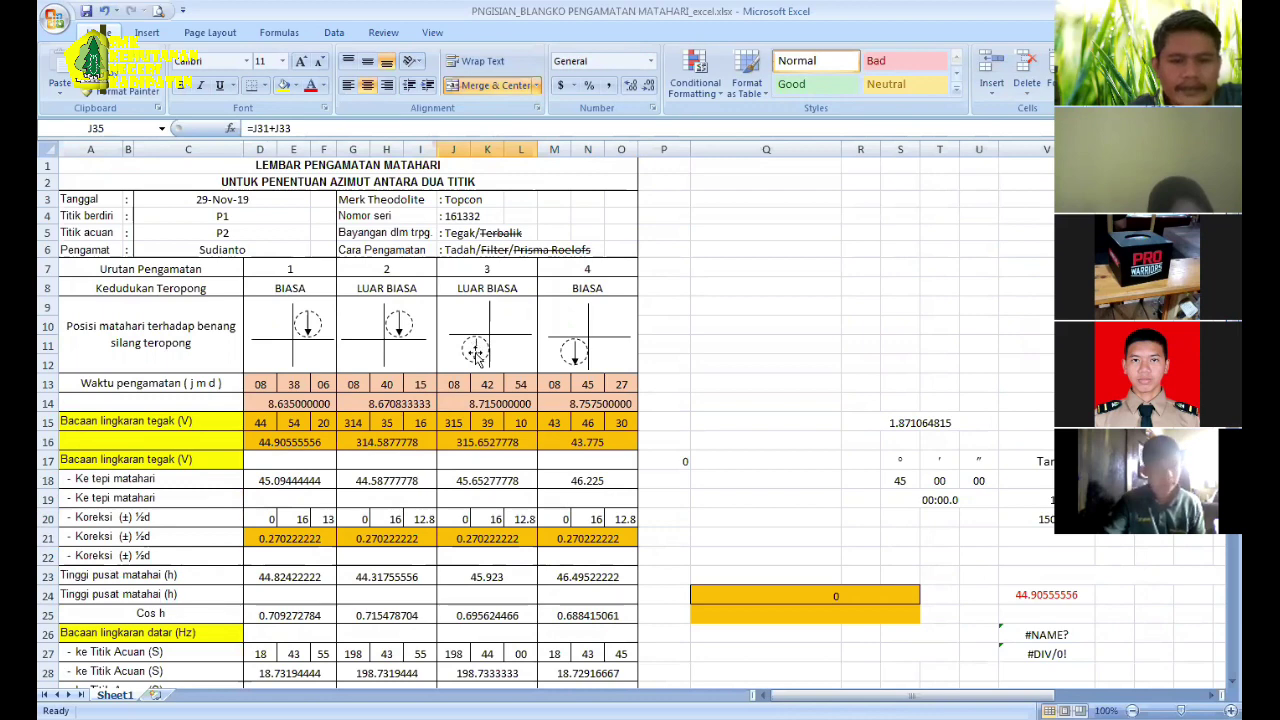
scroll(476, 352, down, 6)
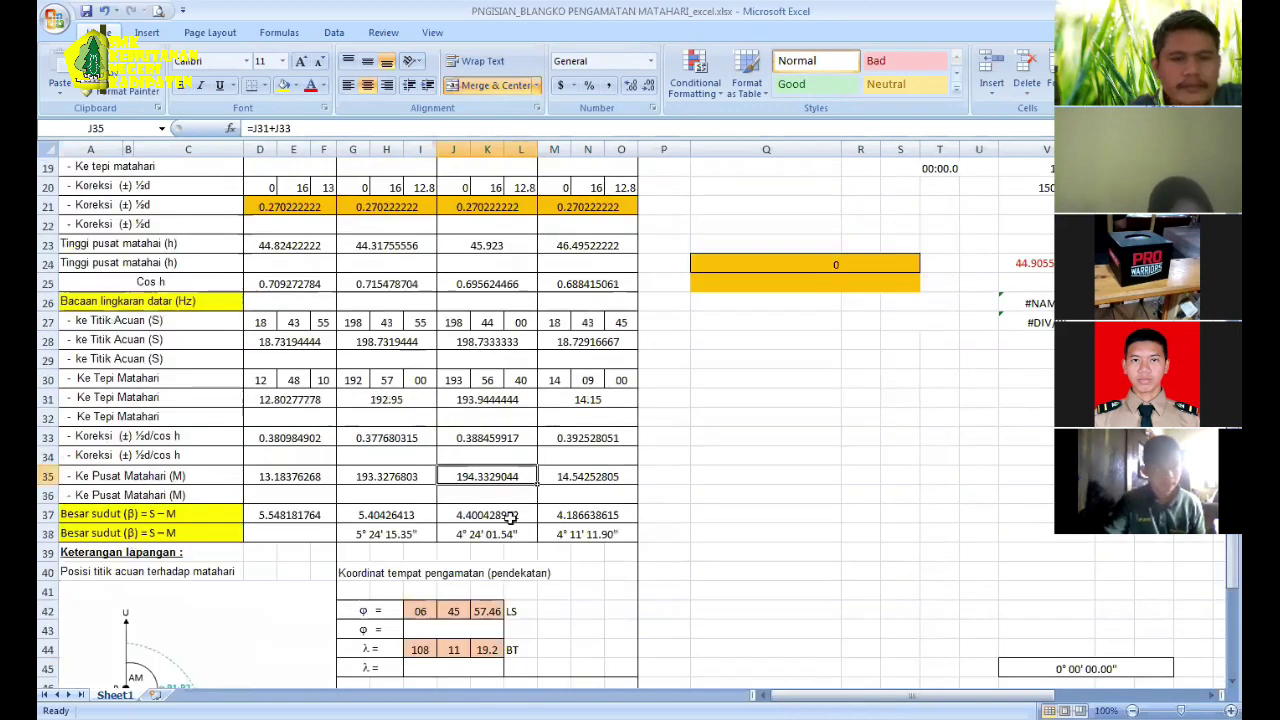
click(274, 128)
key(BackSpace)
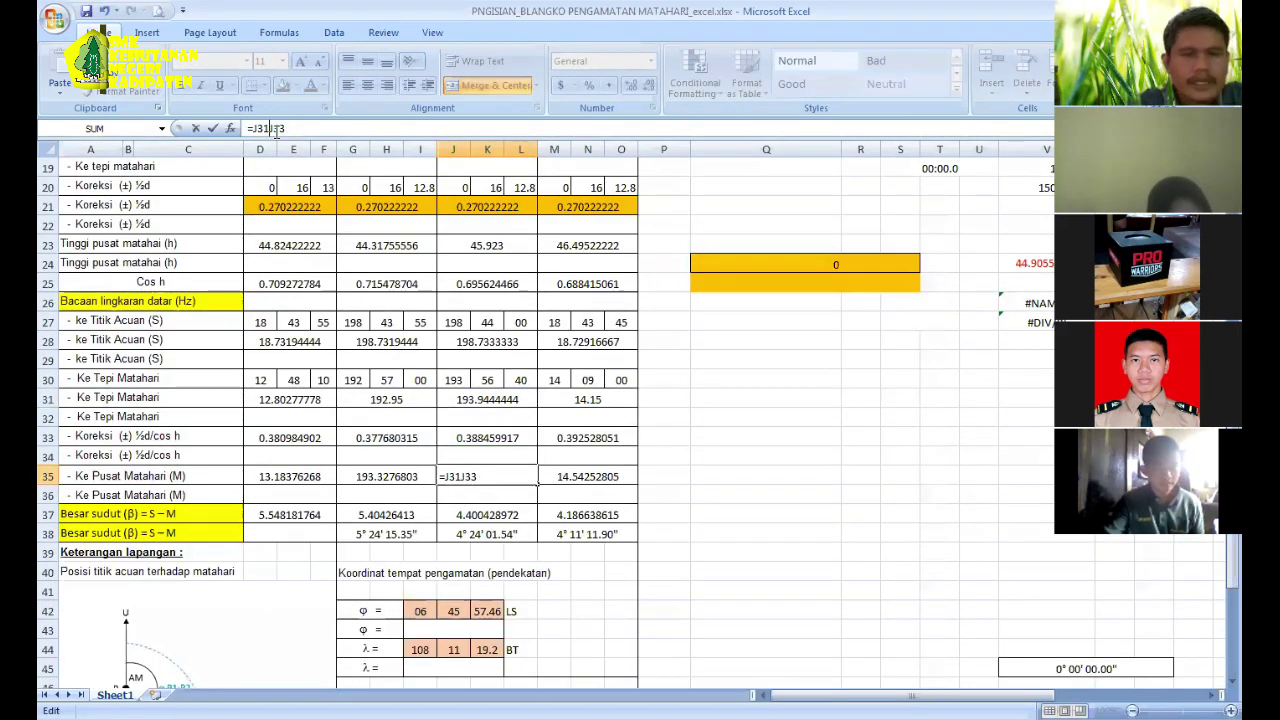
text(-)
key(Return)
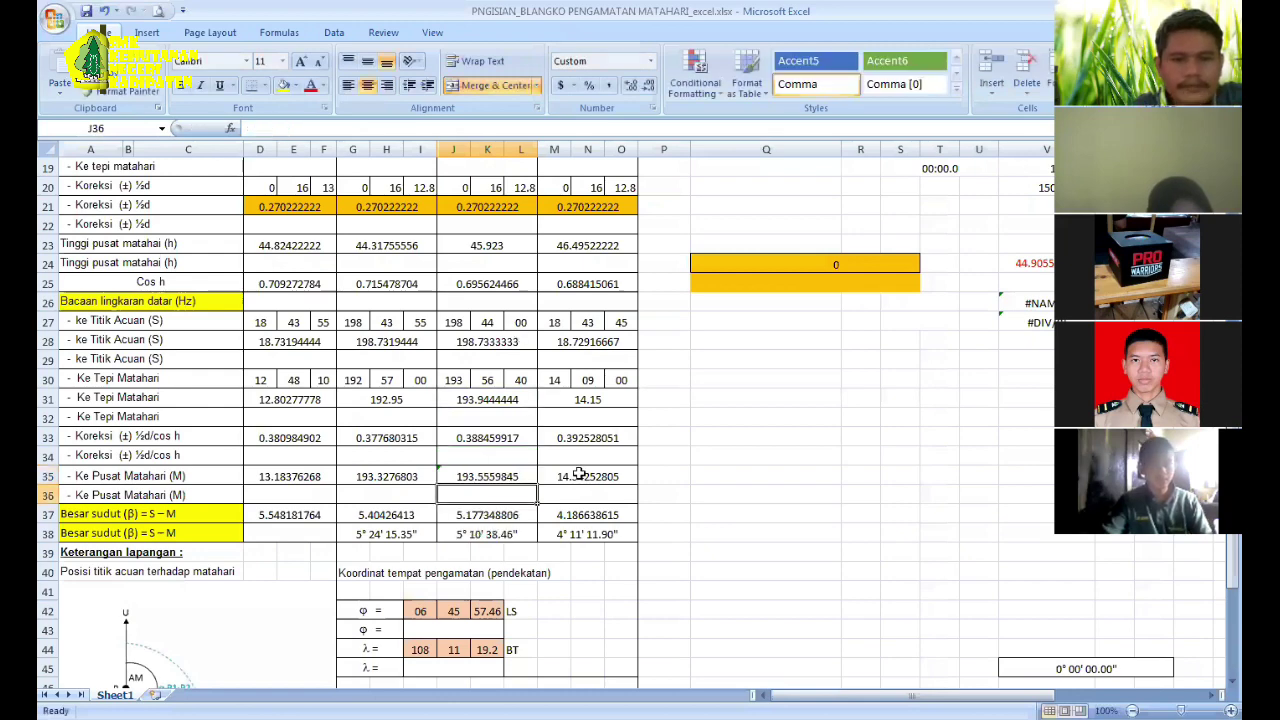
Step: Change the fourth observation's horizontal sun-centre reading formula in M35 to =M31-M33
click(579, 476)
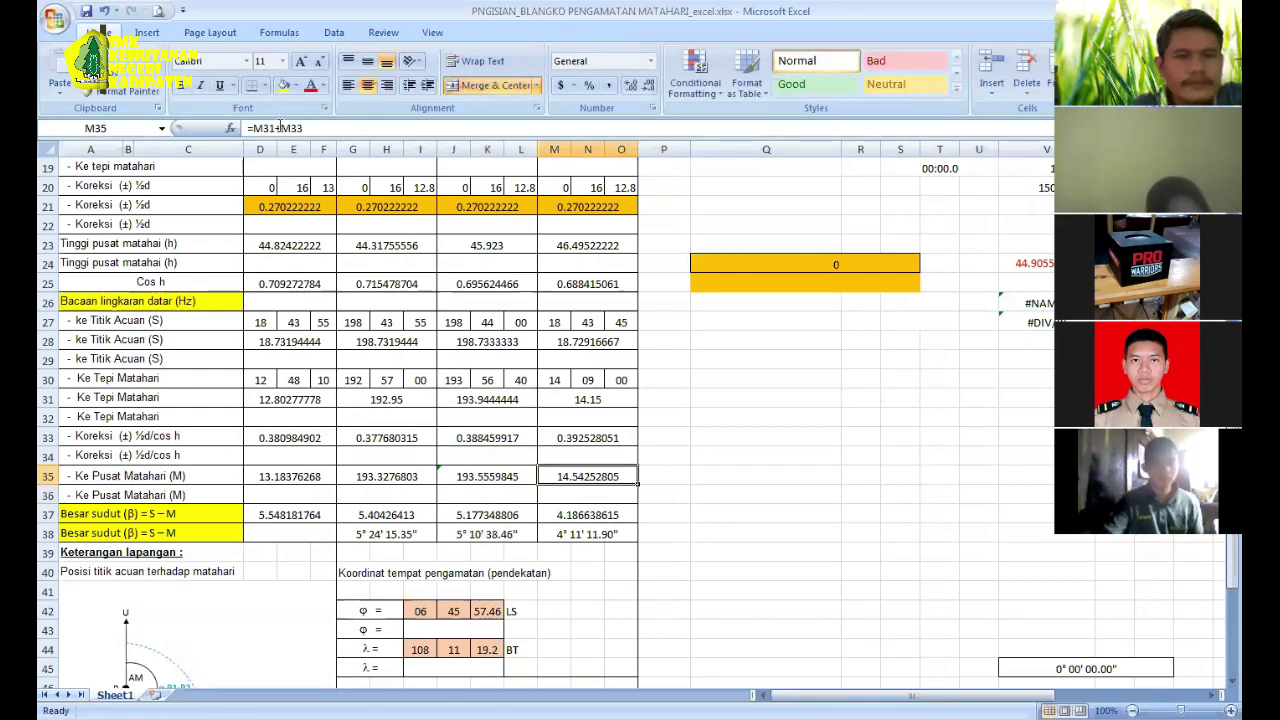
click(280, 127)
key(BackSpace)
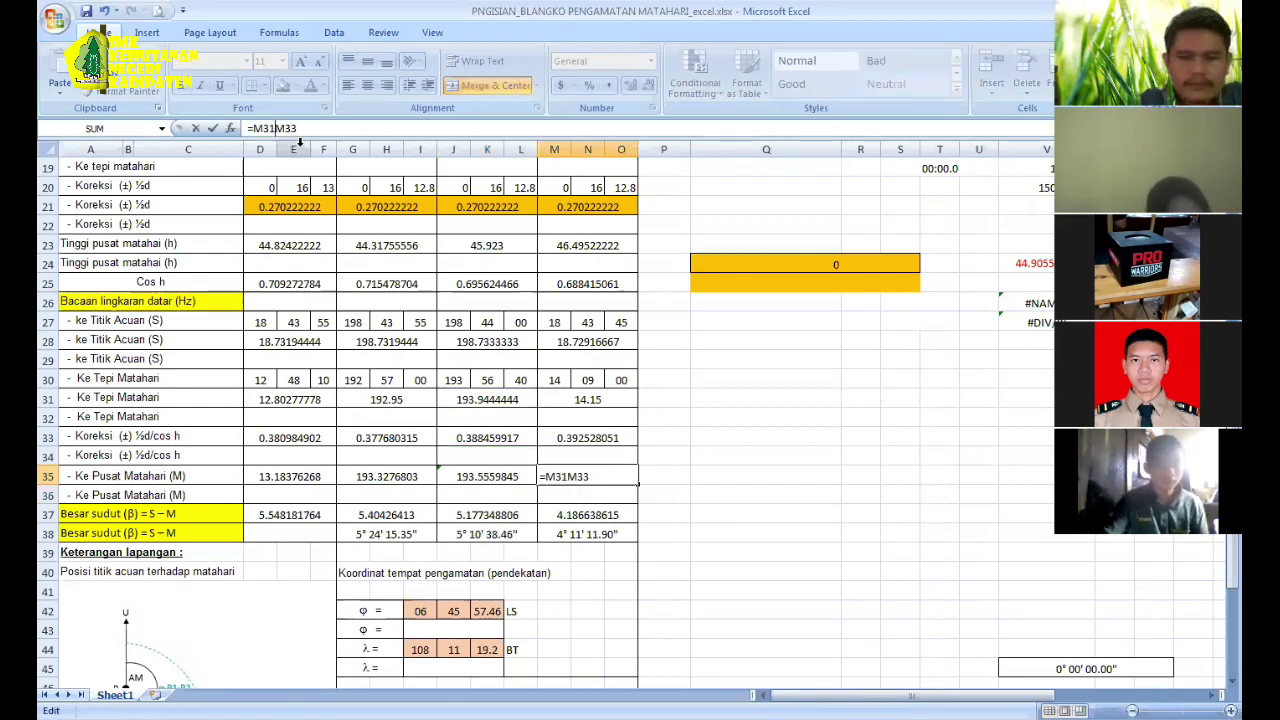
text(-)
key(Return)
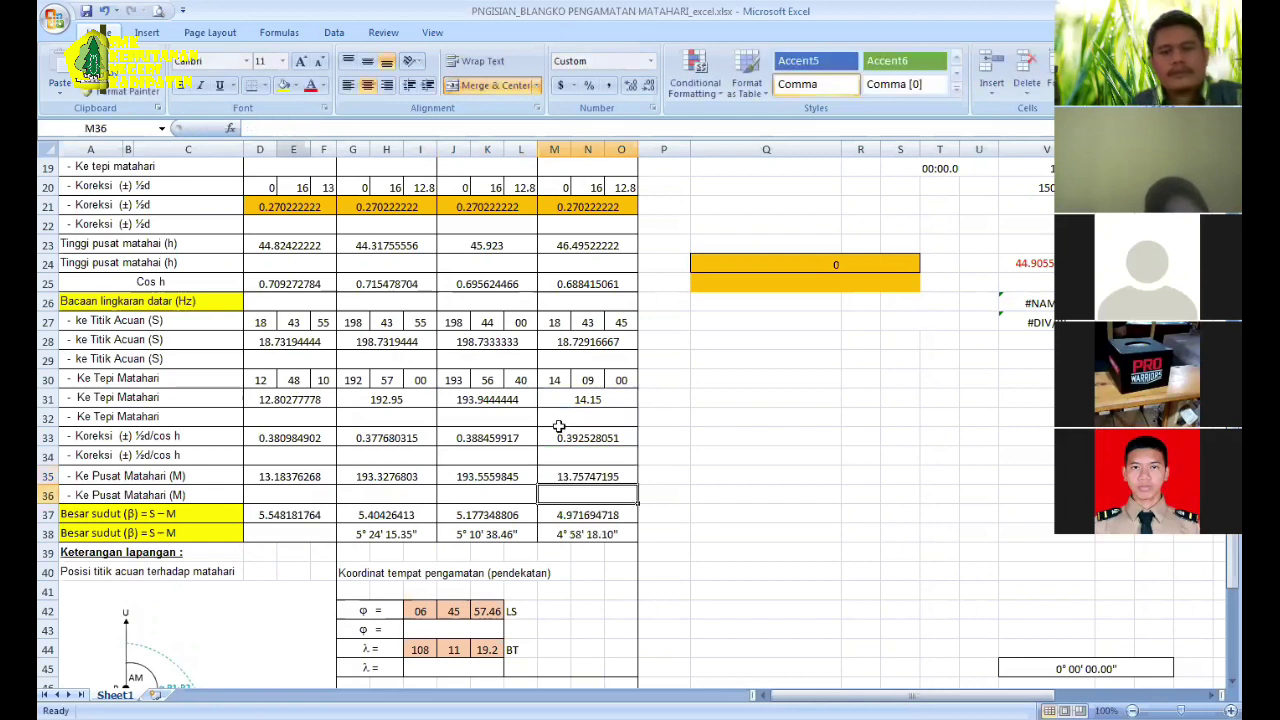
click(752, 515)
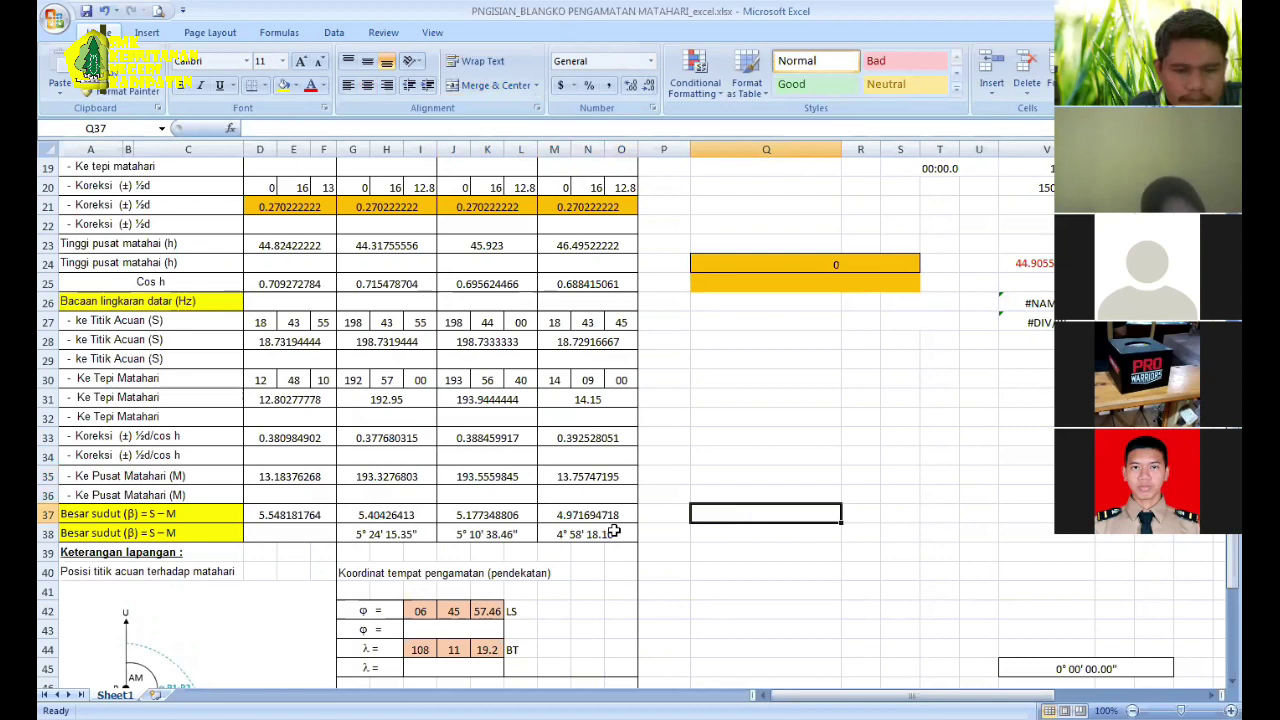
Step: Clear the degree-minute-second β values in row 38 for observations 2 to 4
scroll(613, 531, up, 1)
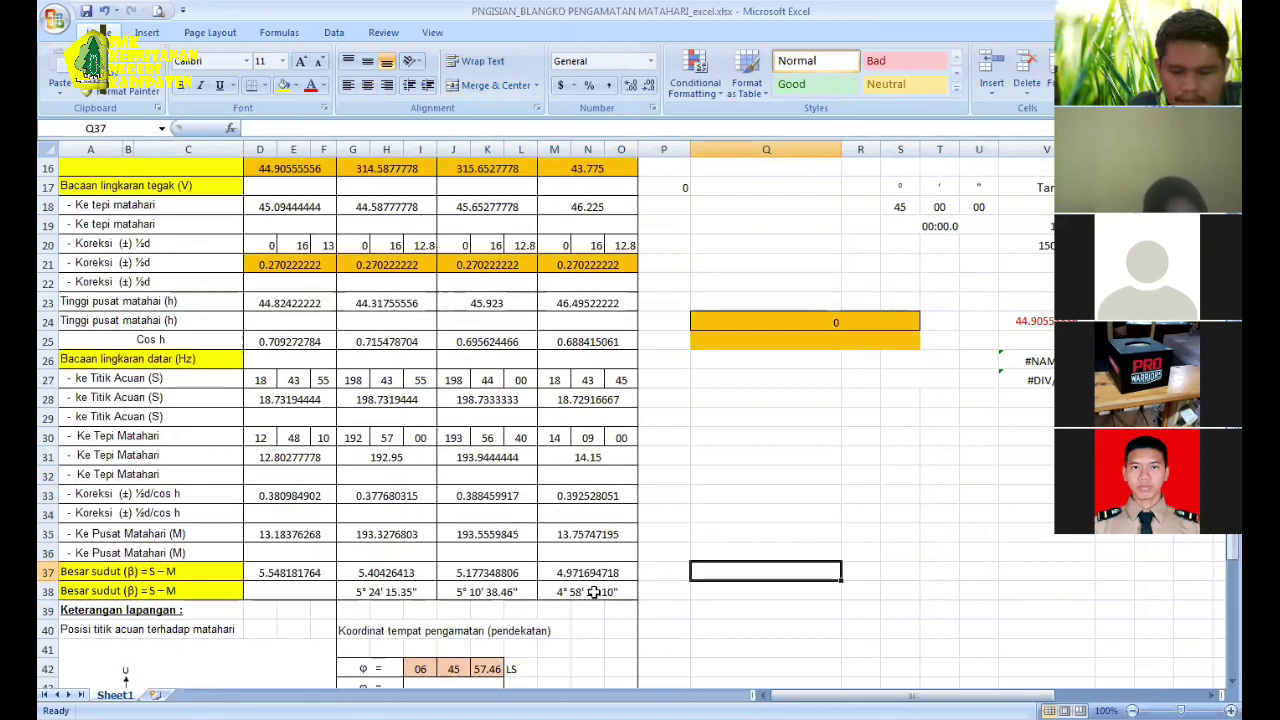
drag(370, 592, 593, 592)
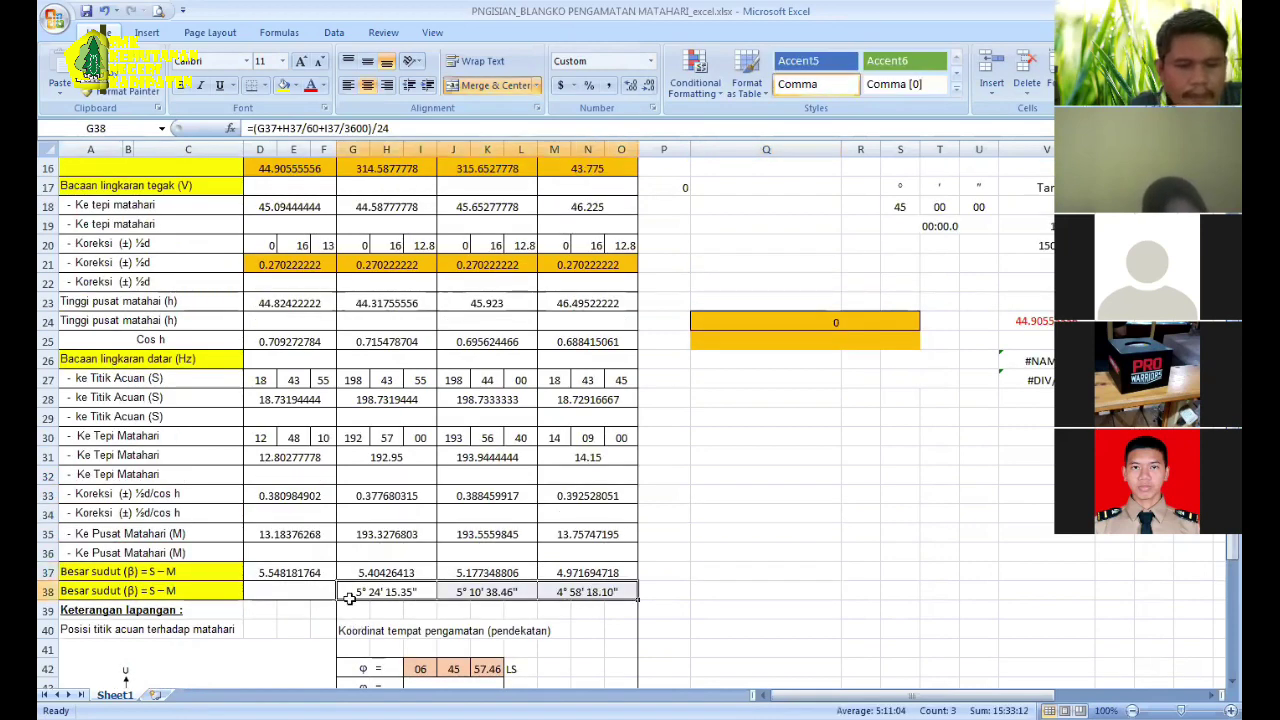
key(Down)
drag(370, 592, 595, 590)
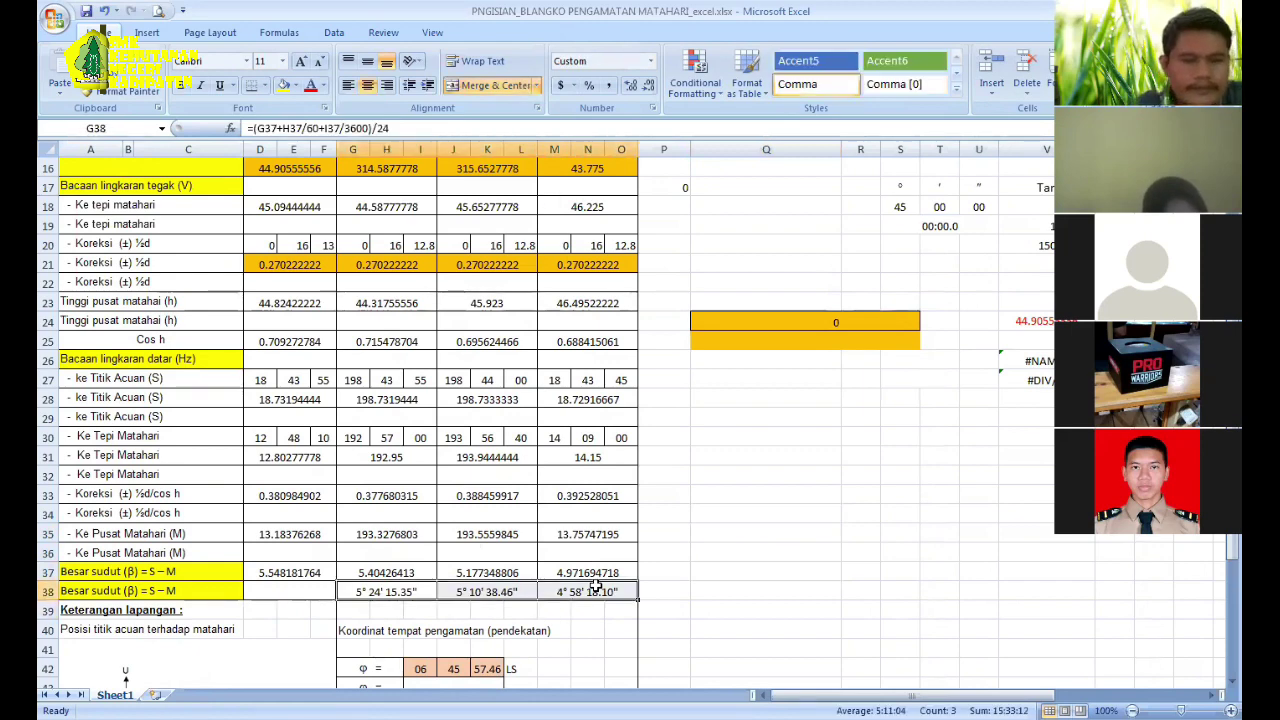
click(705, 568)
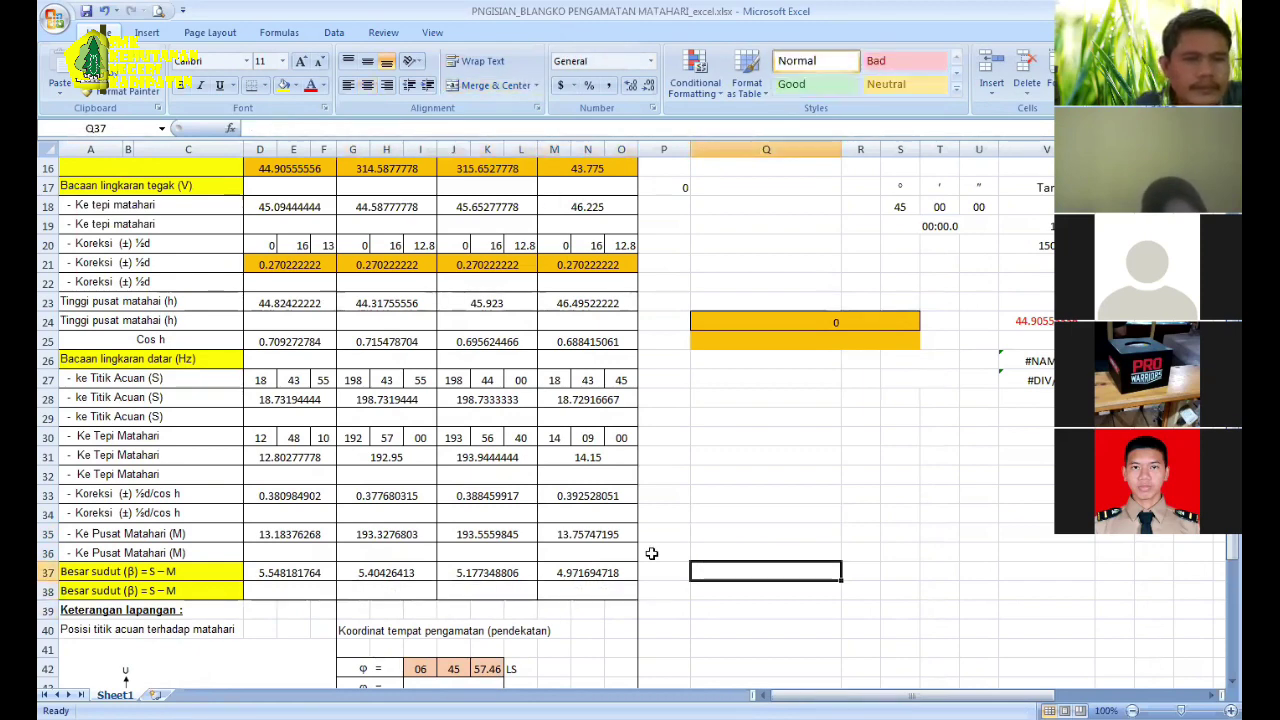
Step: Hide the auxiliary rows 16, 17, 19, 21, 22, 24, 25, 28, 29, 31, 32, 34, 36 and 38
scroll(44, 314, up, 2)
click(47, 302)
ctrl+click(47, 340)
ctrl+click(47, 397)
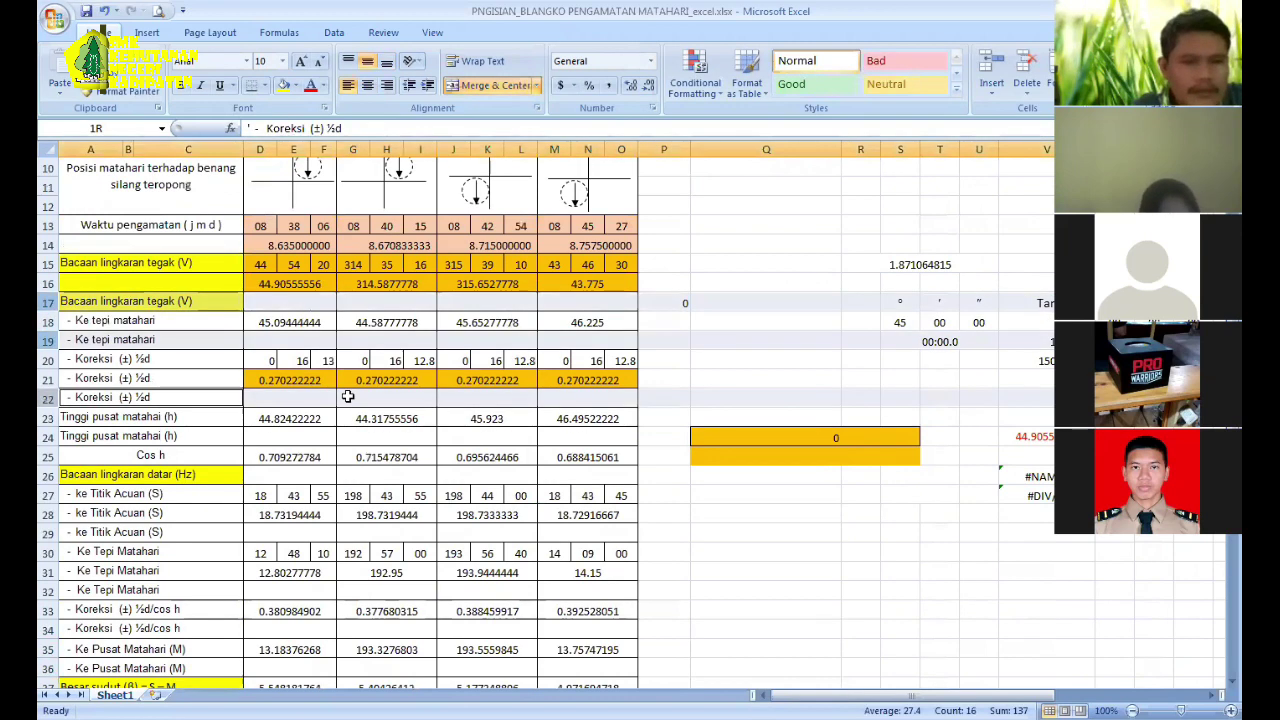
right_click(318, 398)
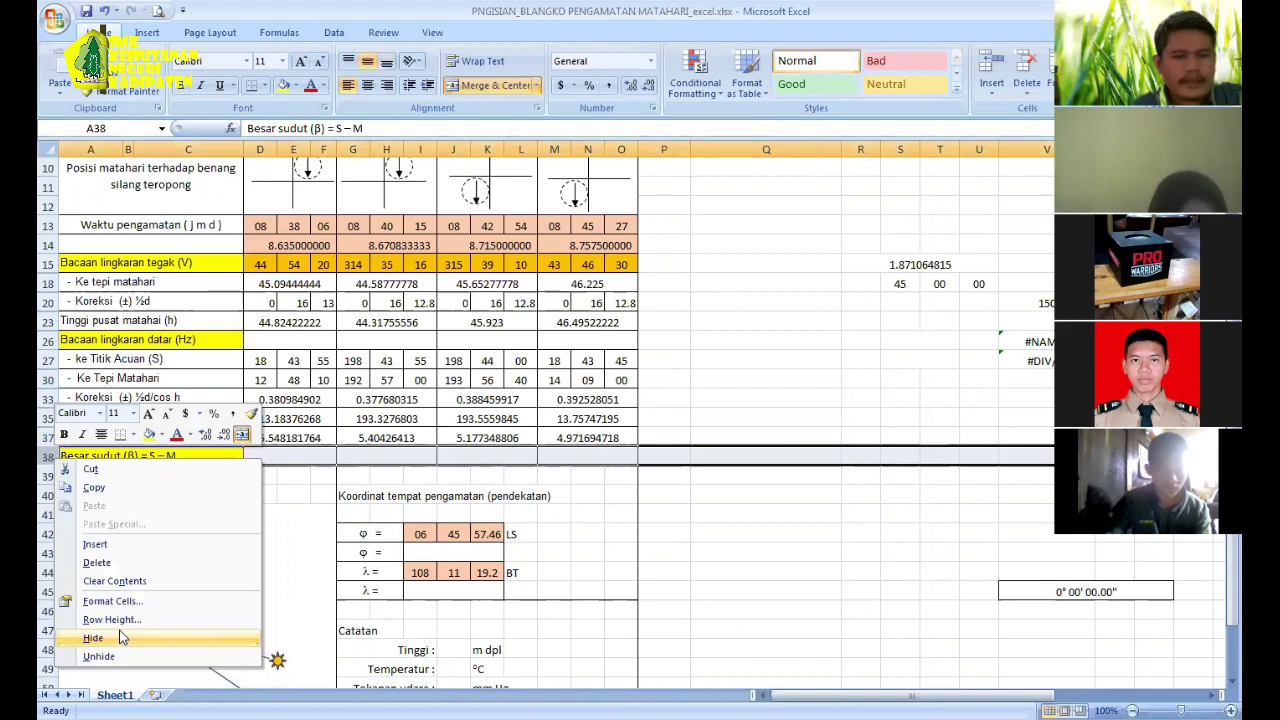
key(Return)
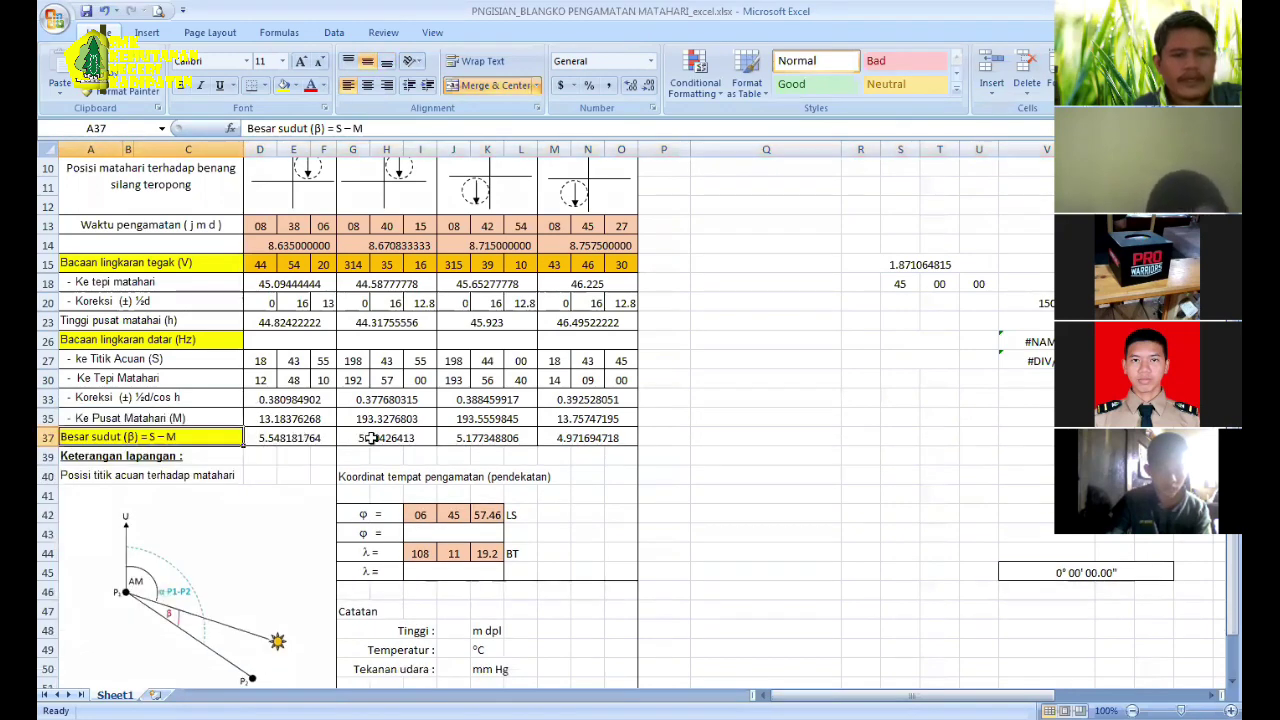
Step: Review the angle β formulas in row 37 for observations 2 to 4 and the sun-centre height formulas in row 23
click(370, 438)
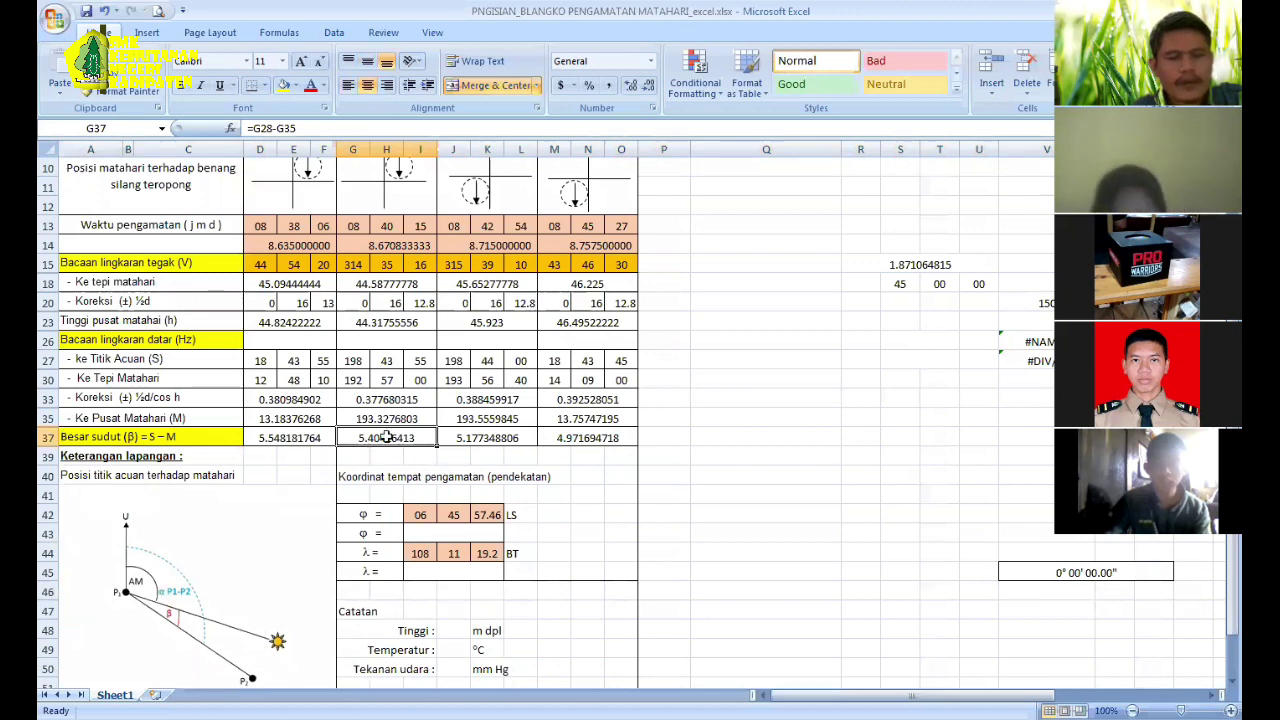
click(495, 432)
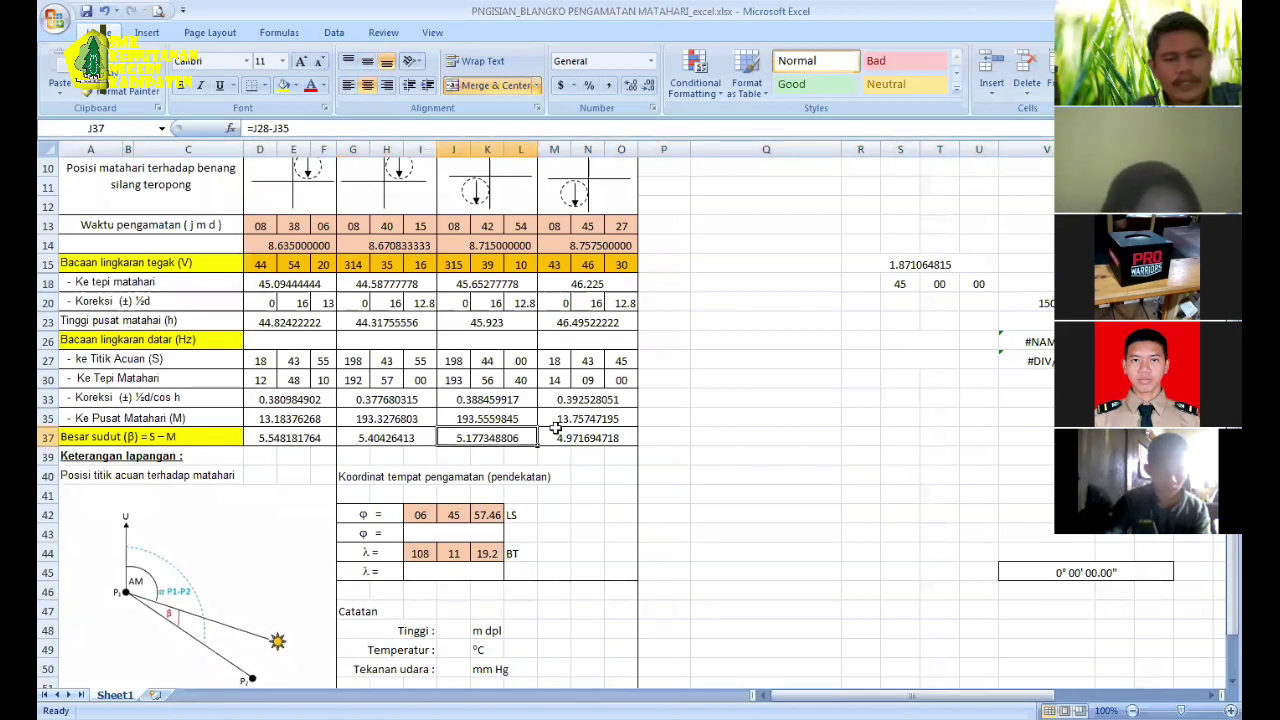
key(Right)
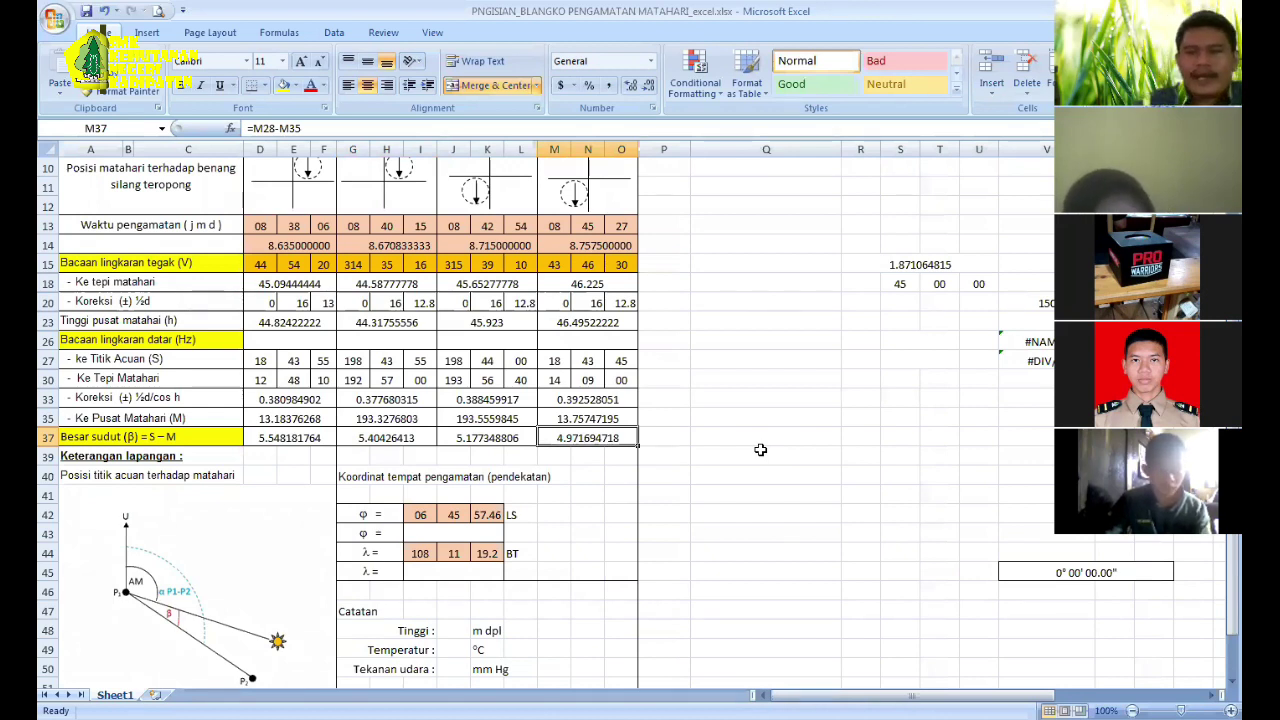
click(760, 450)
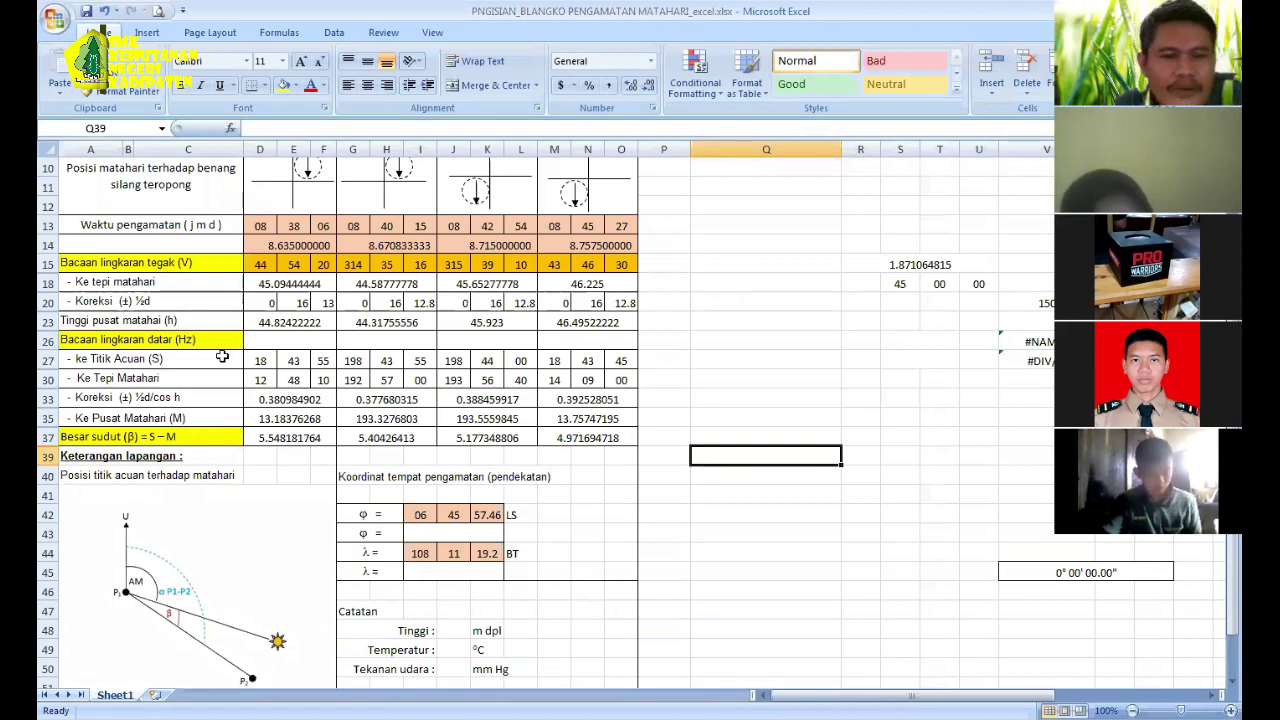
click(305, 325)
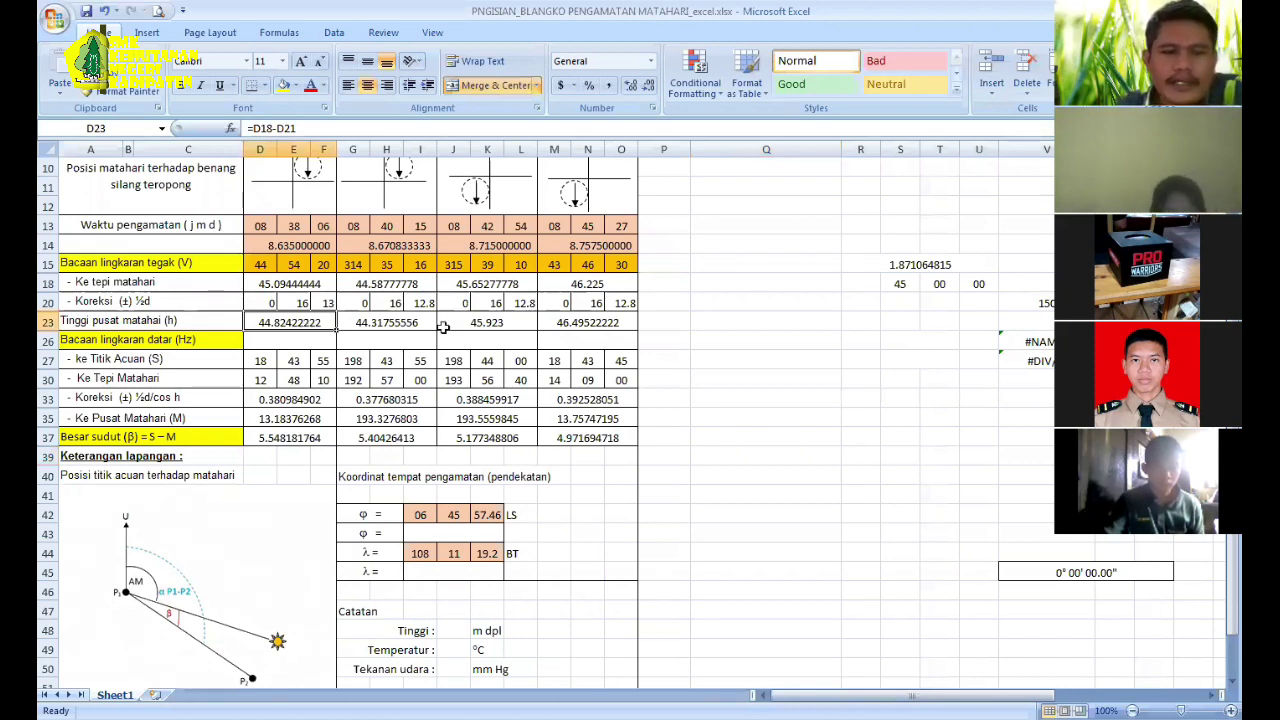
click(498, 322)
click(586, 328)
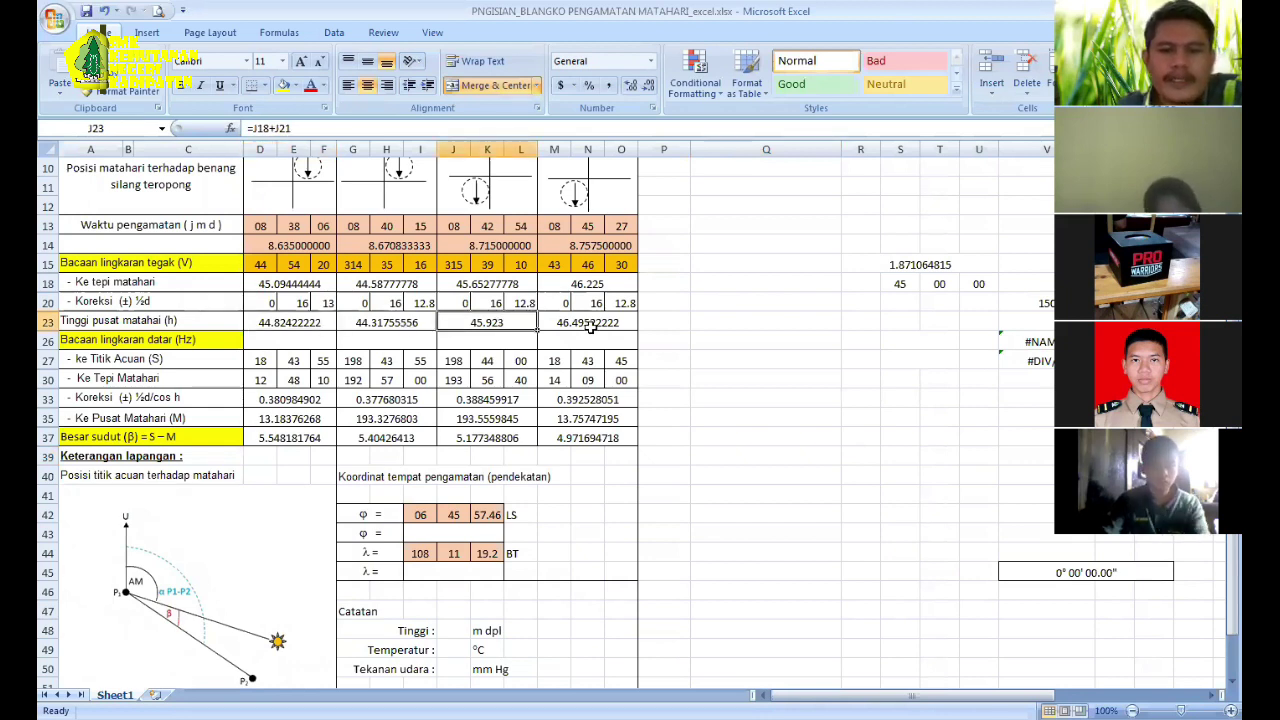
click(802, 404)
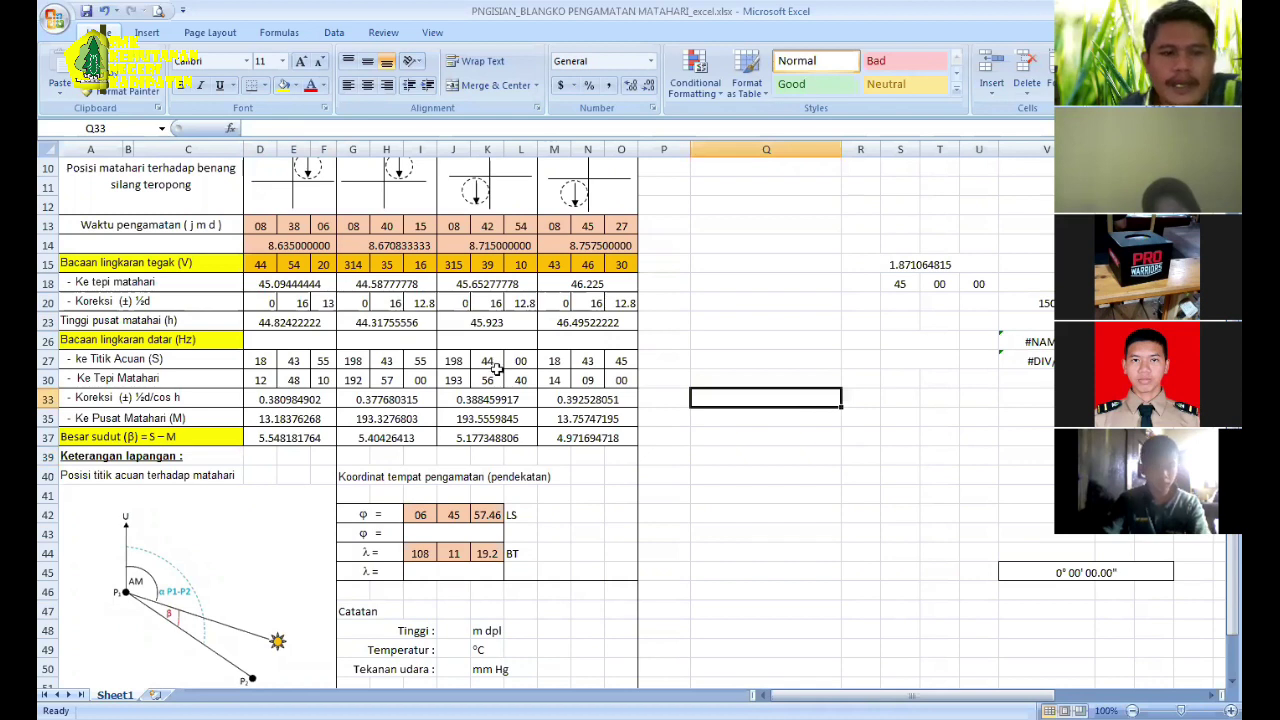
Step: Unhide the auxiliary rows between rows 15 and 39
click(313, 322)
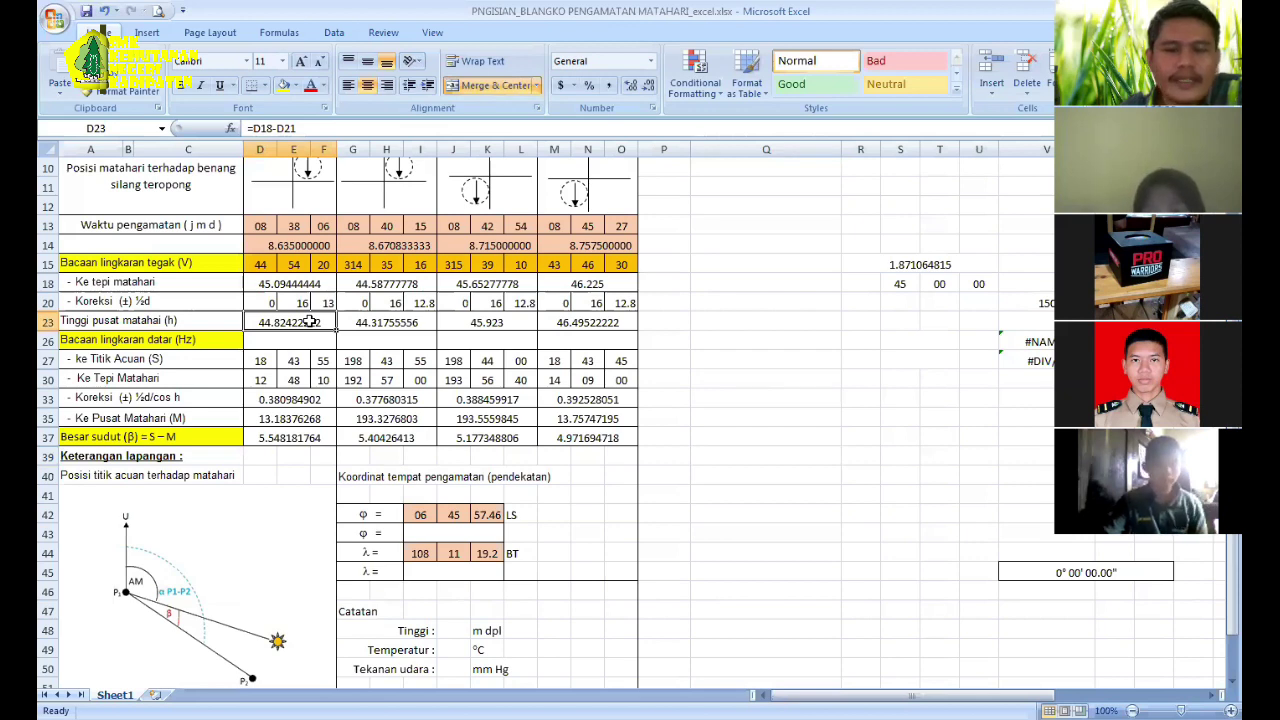
click(906, 416)
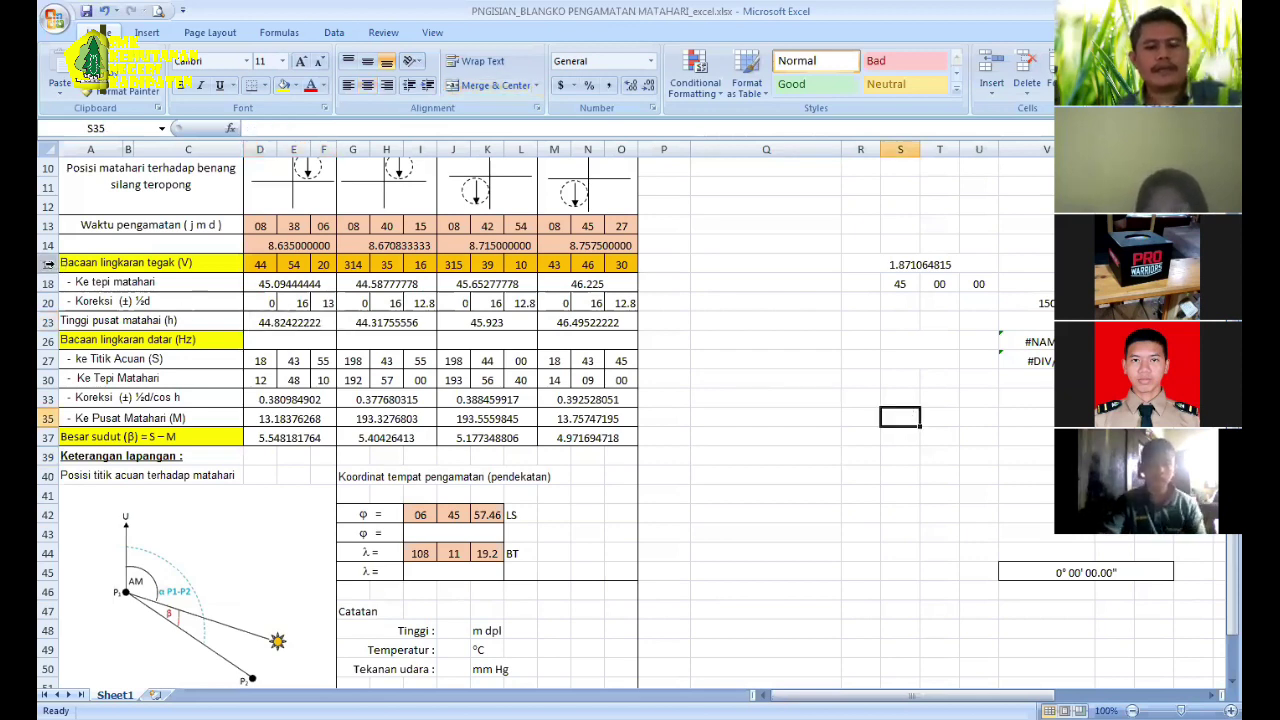
drag(48, 263, 502, 468)
right_click(502, 468)
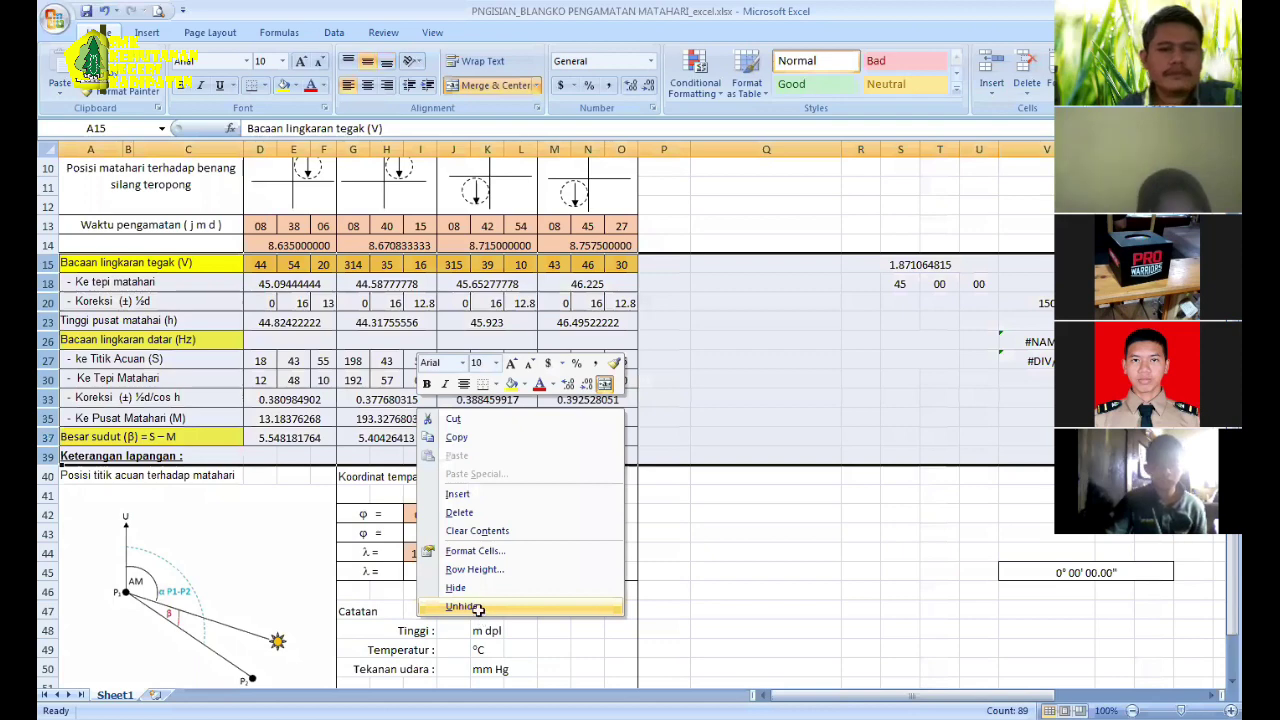
key(Return)
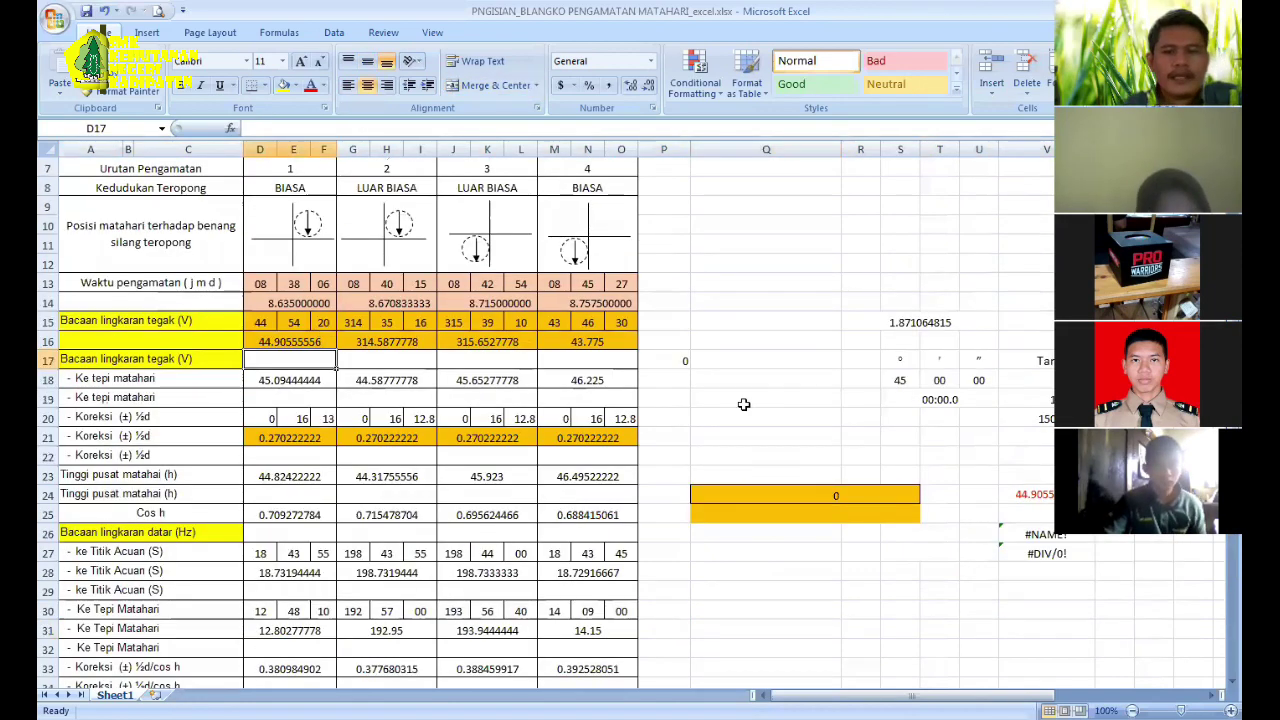
Step: Check the decimal-degree formula in D16 and examine the custom degree-minute-second number format assigned to D17
click(294, 367)
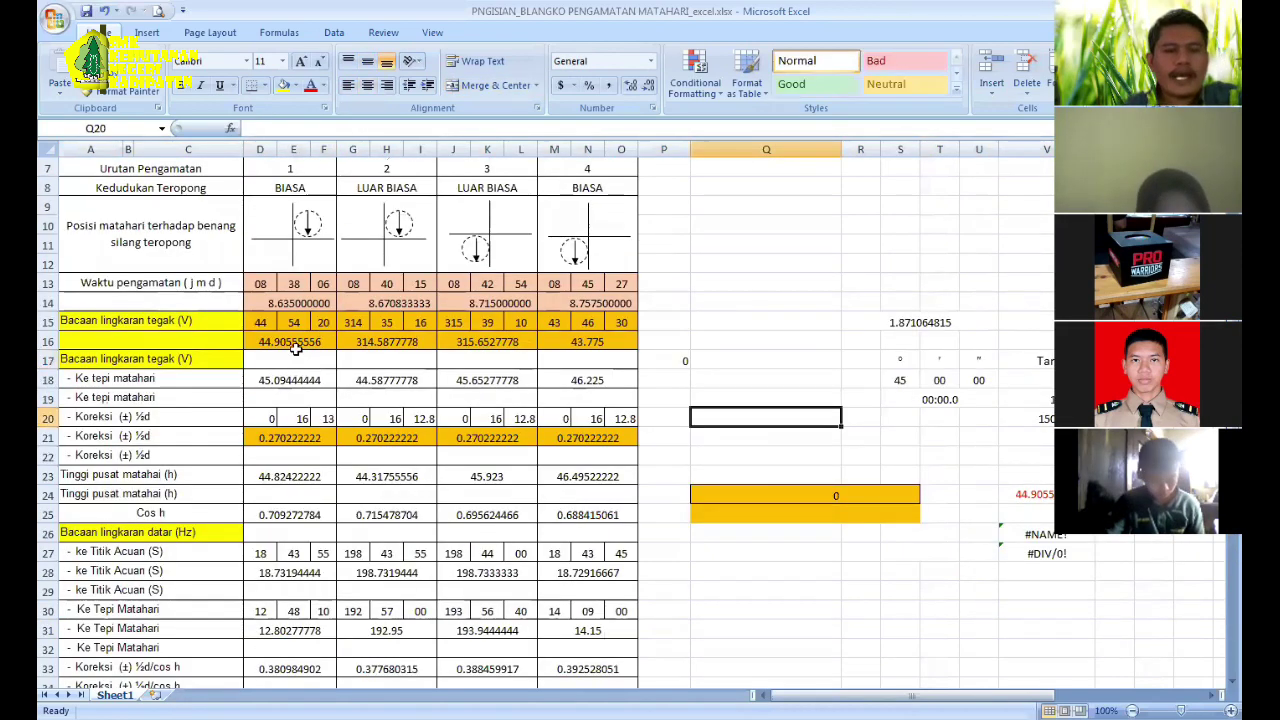
click(295, 340)
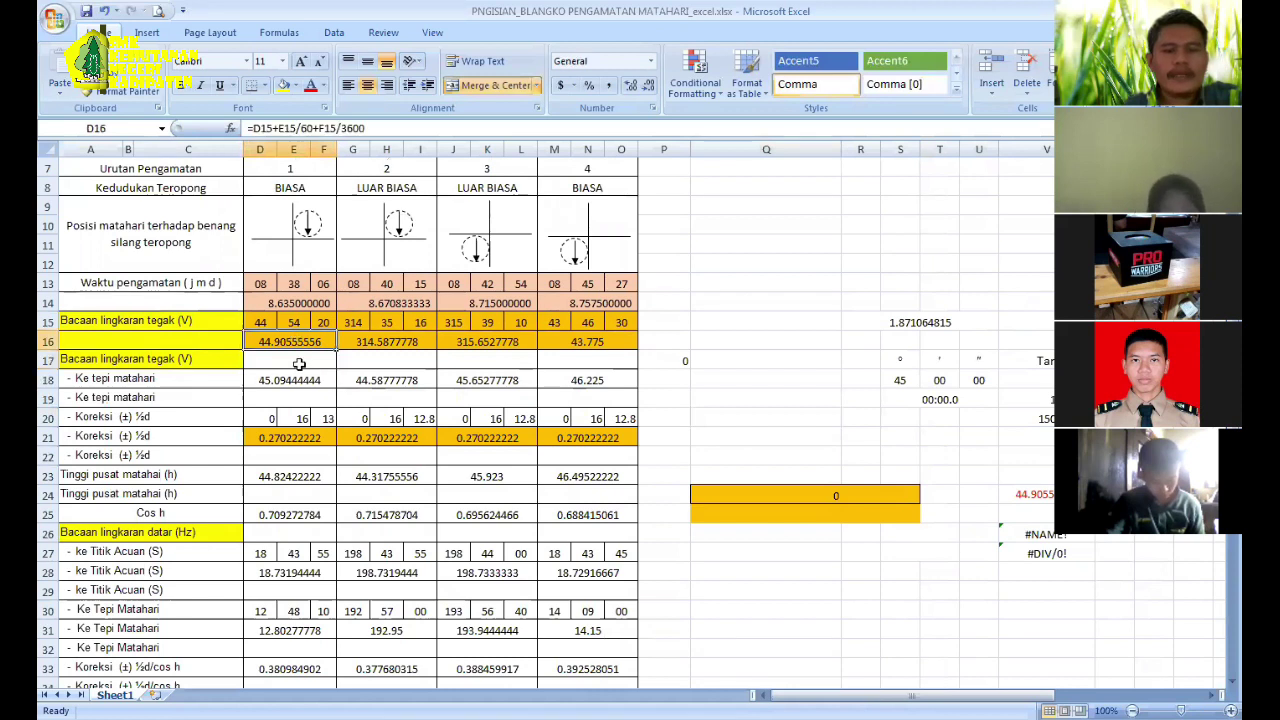
click(299, 364)
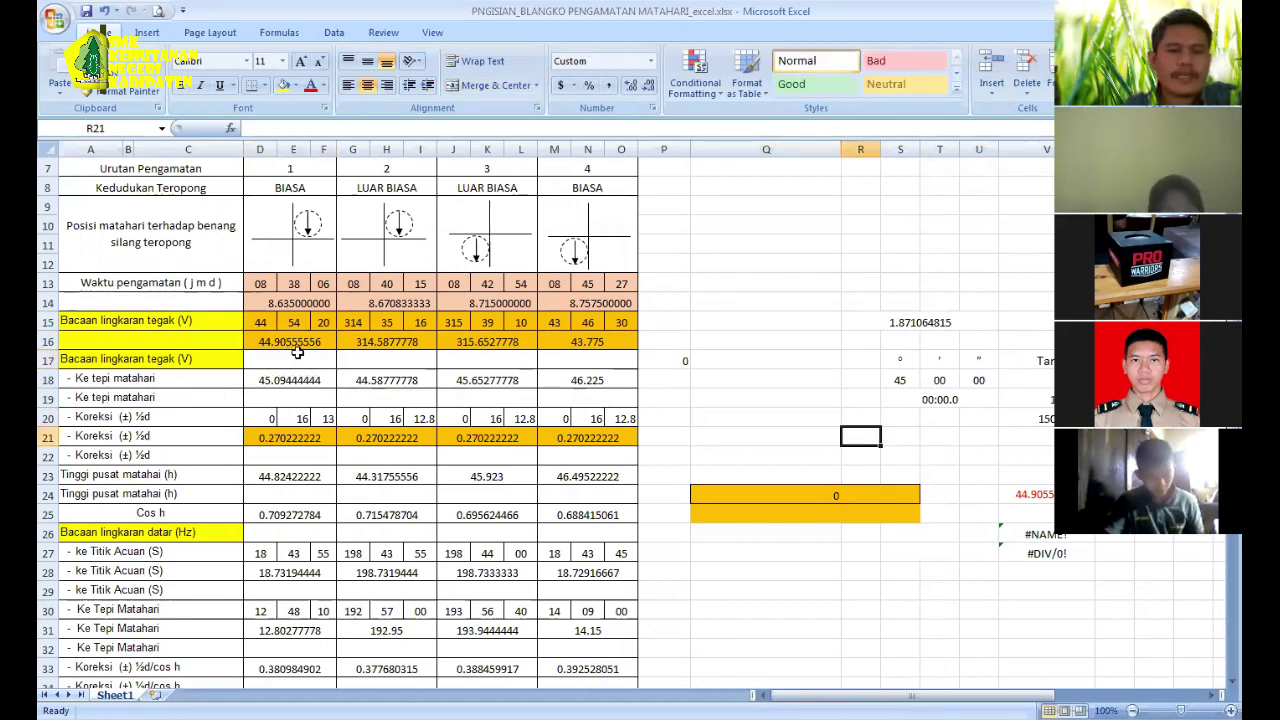
click(303, 358)
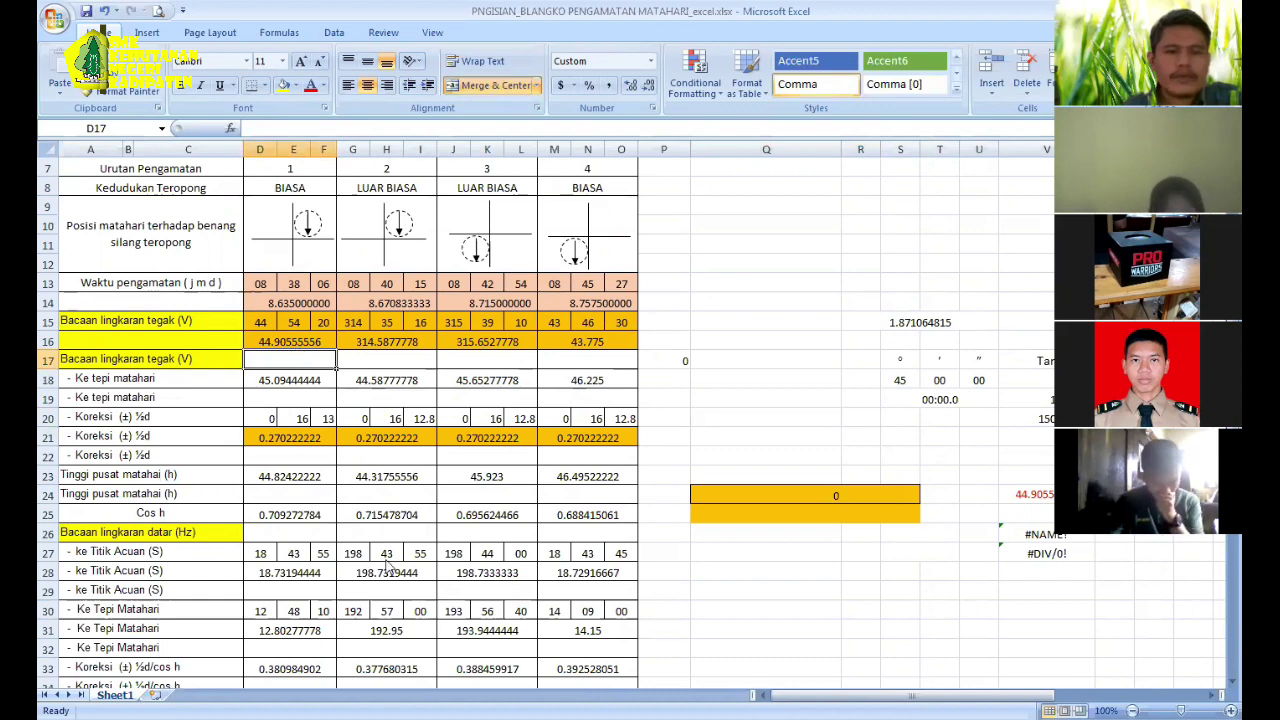
key(shift+F10)
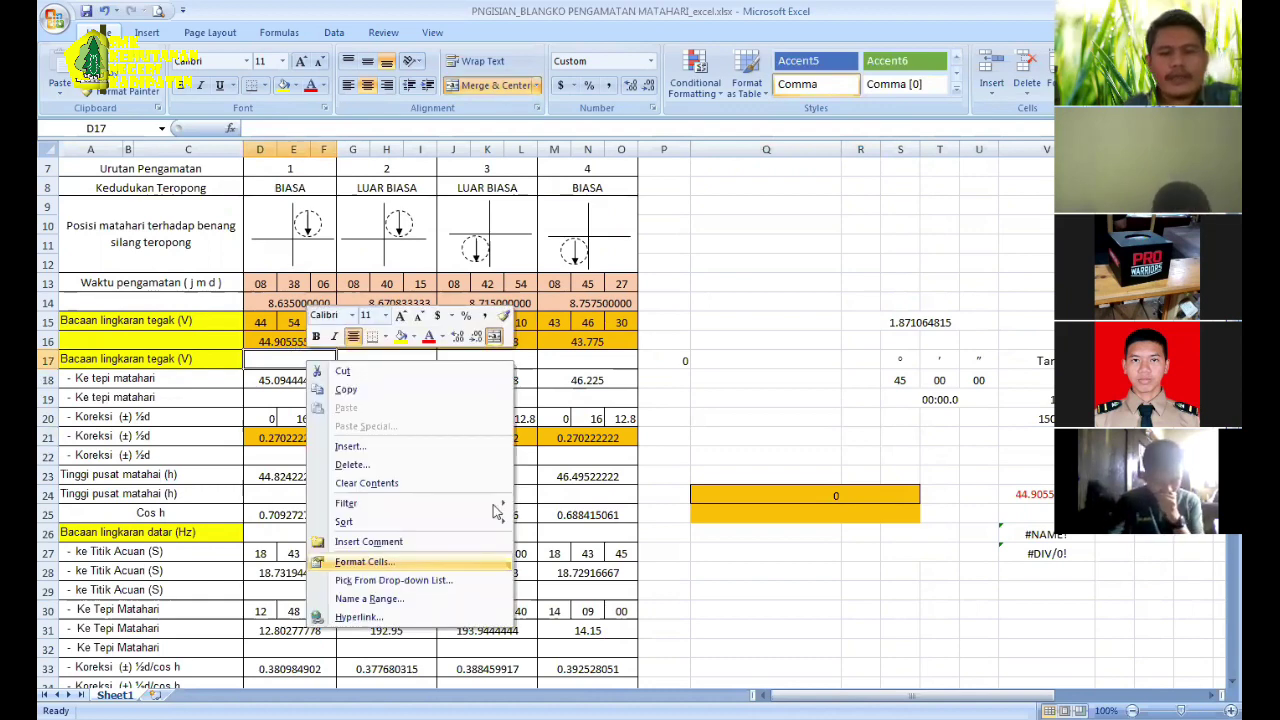
click(380, 562)
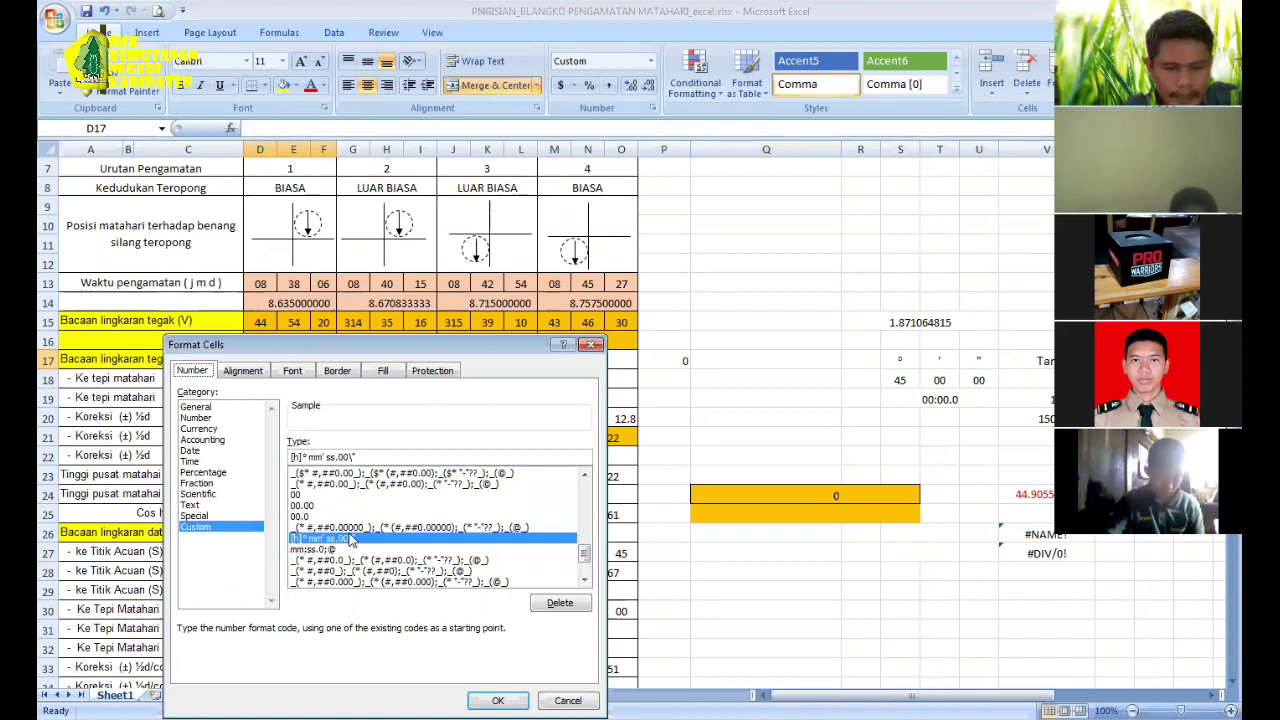
scroll(350, 540, up, 3)
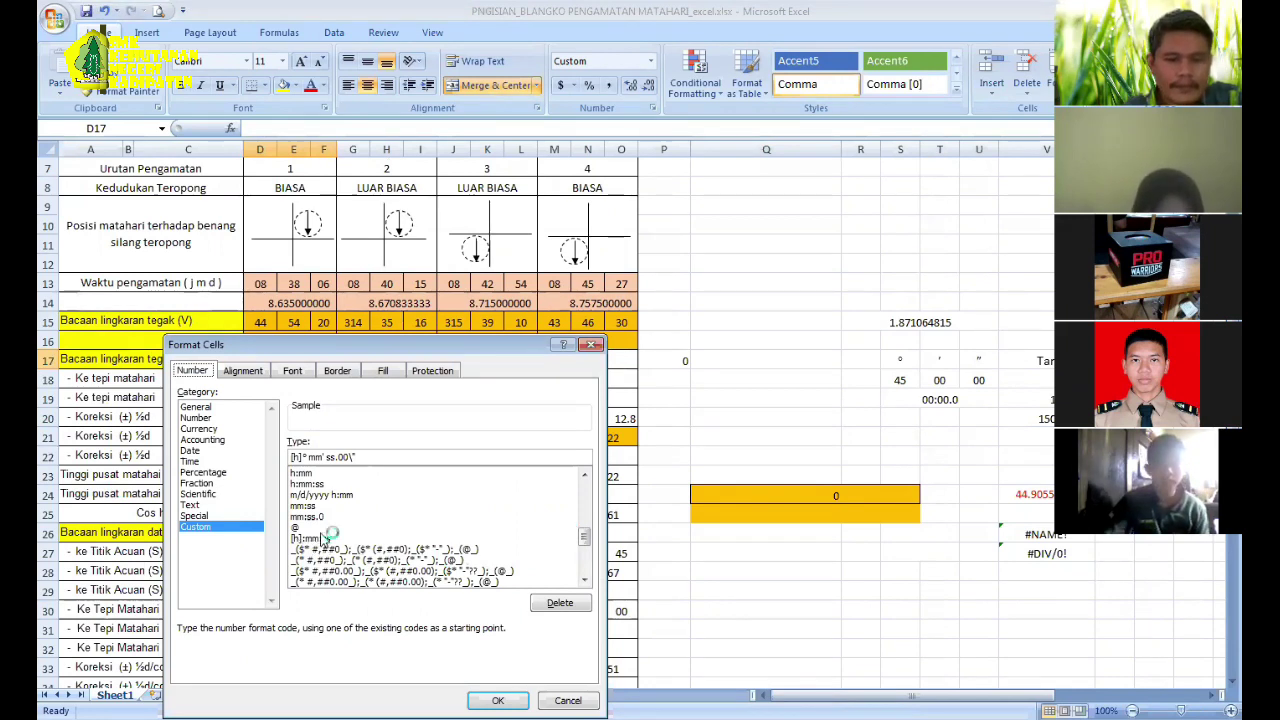
scroll(328, 548, down, 3)
scroll(318, 560, up, 3)
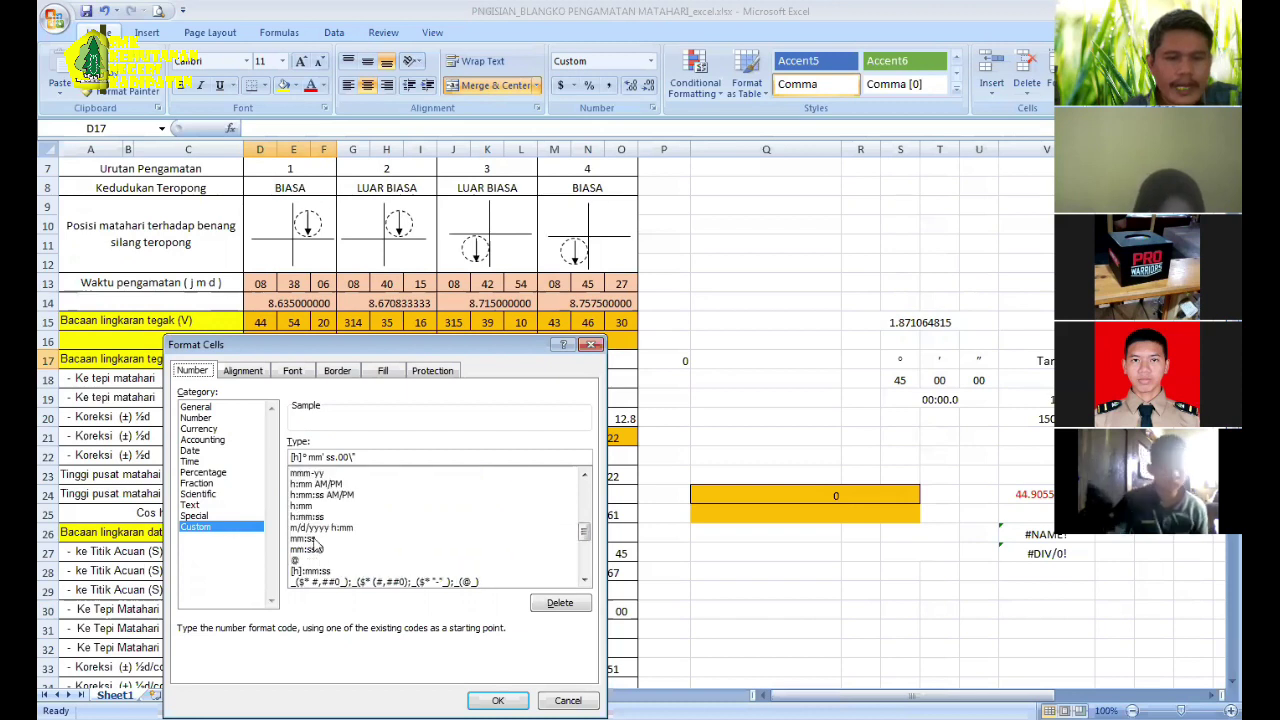
scroll(316, 545, down, 2)
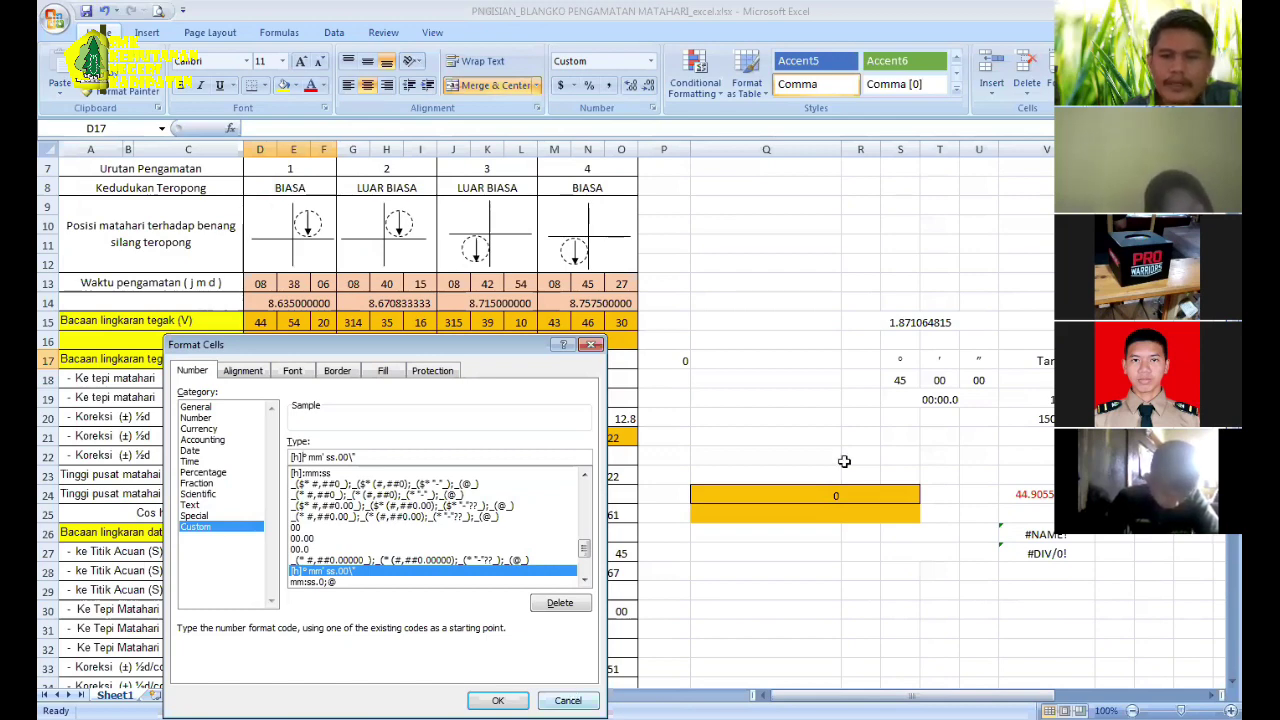
key(Return)
Step: Copy the degree symbol from the contents of cell S17
click(904, 359)
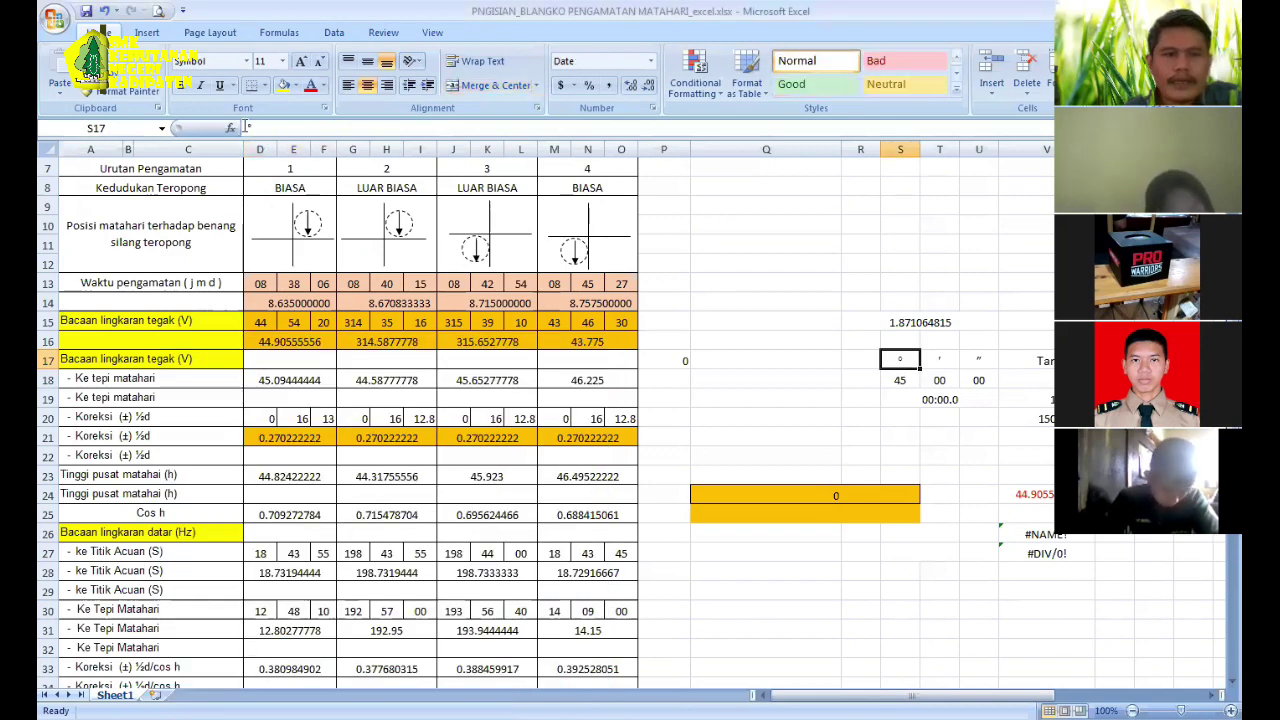
click(248, 128)
double_click(248, 128)
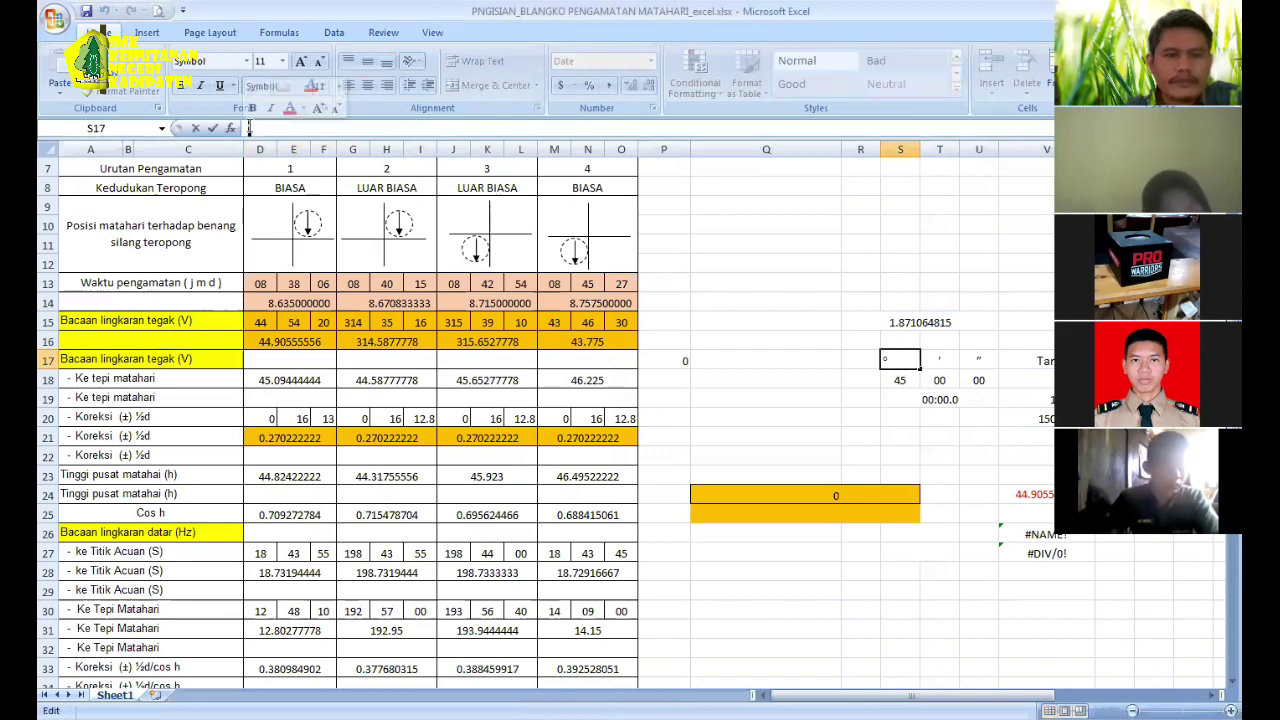
right_click(252, 126)
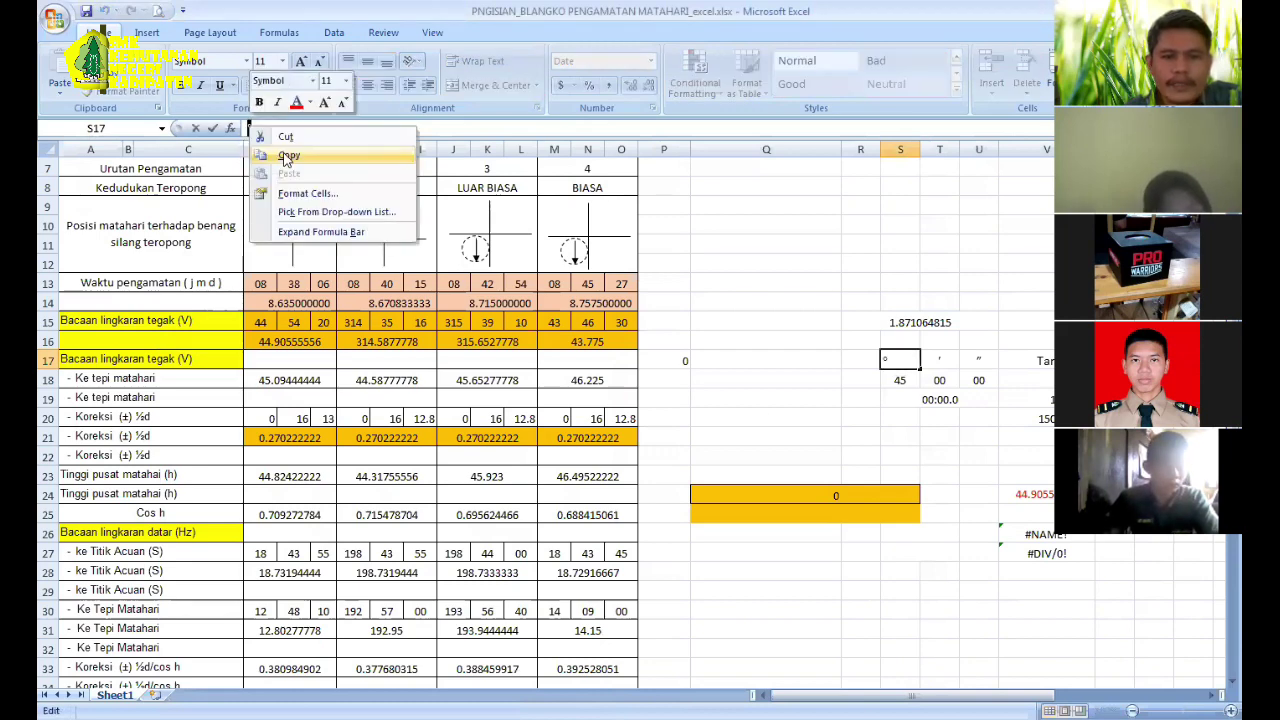
click(765, 418)
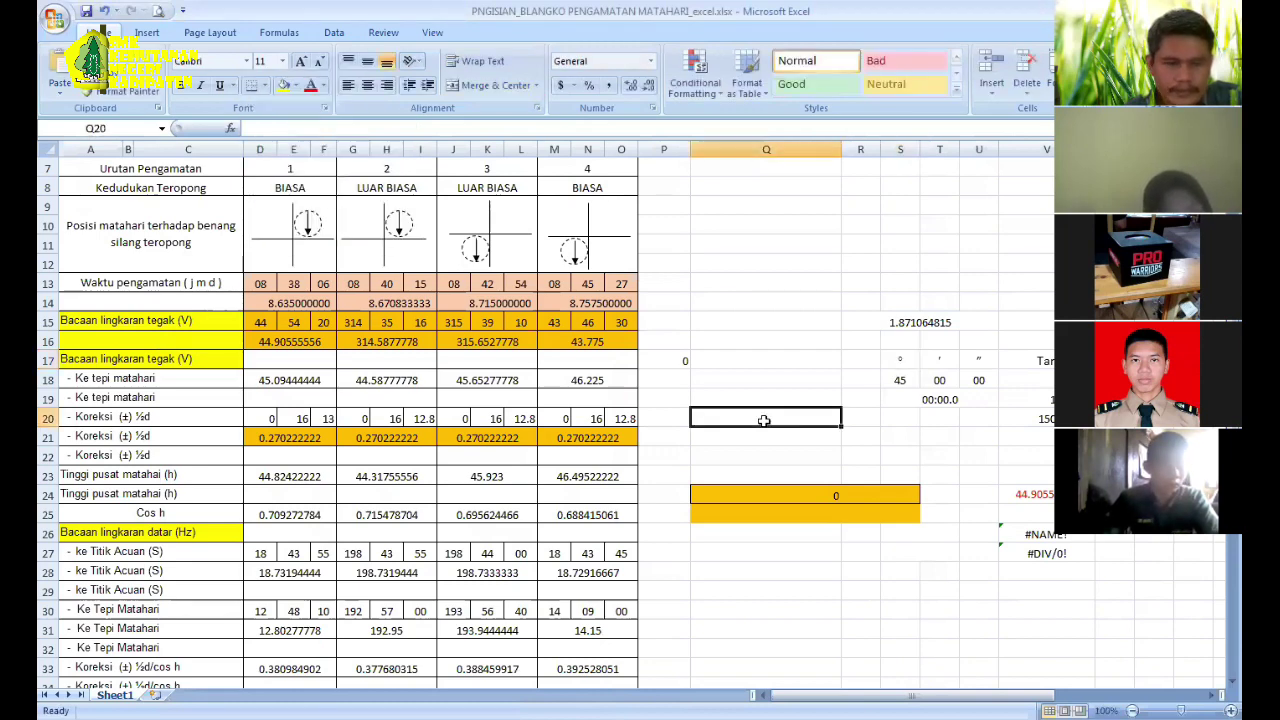
Step: Copy D16 with its formatting into D17 so that D17 holds the formula =D16+E16/60+F16/3600
click(300, 359)
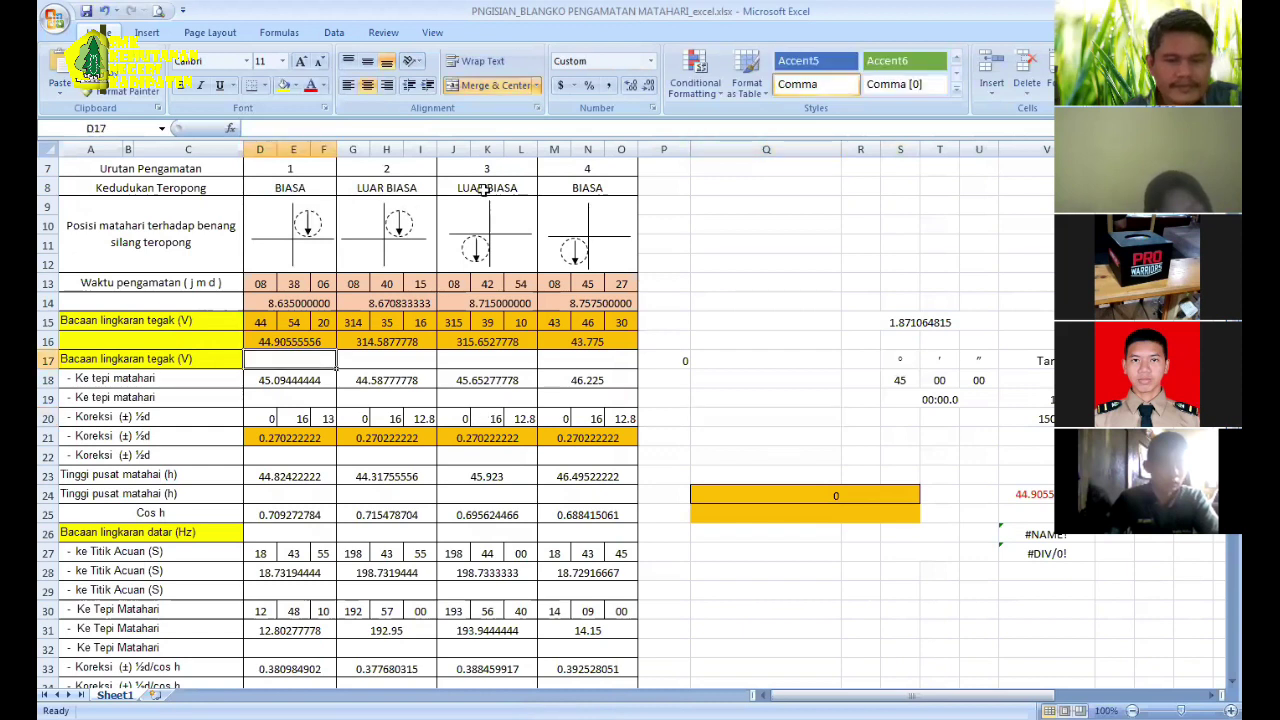
click(658, 381)
click(263, 356)
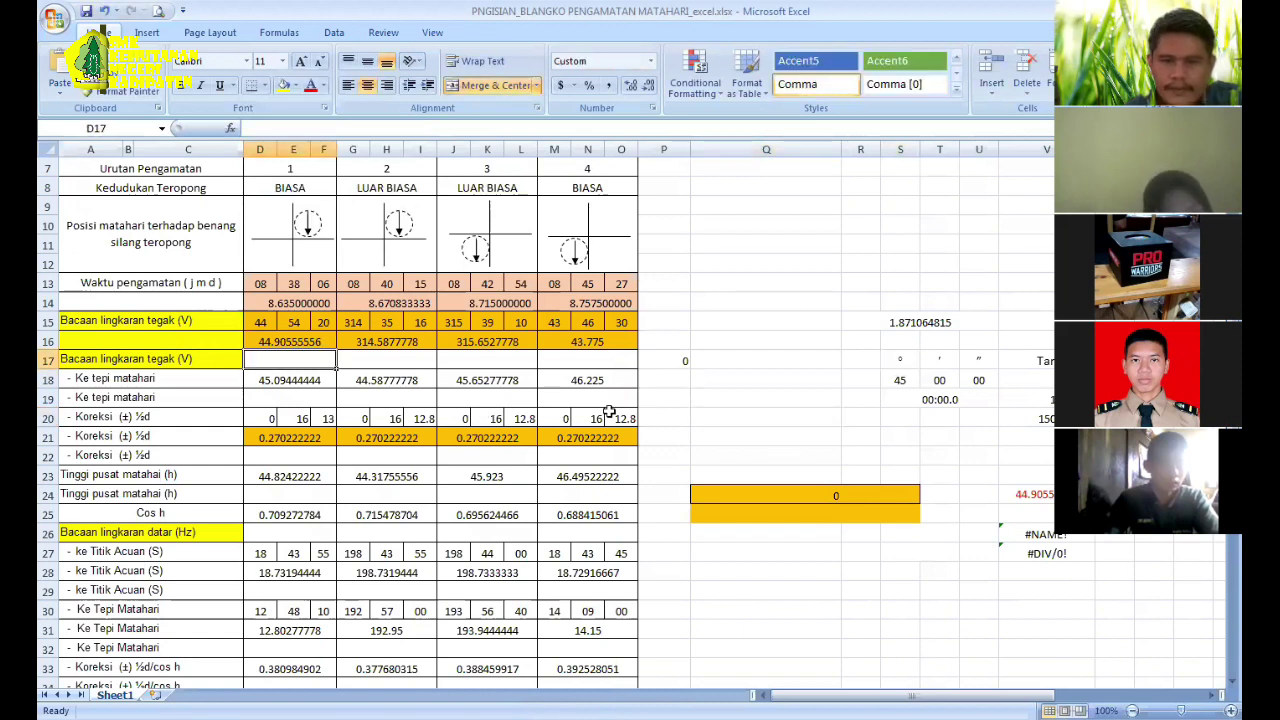
click(703, 418)
click(299, 358)
text(=D16+E16/60+F16/3600)
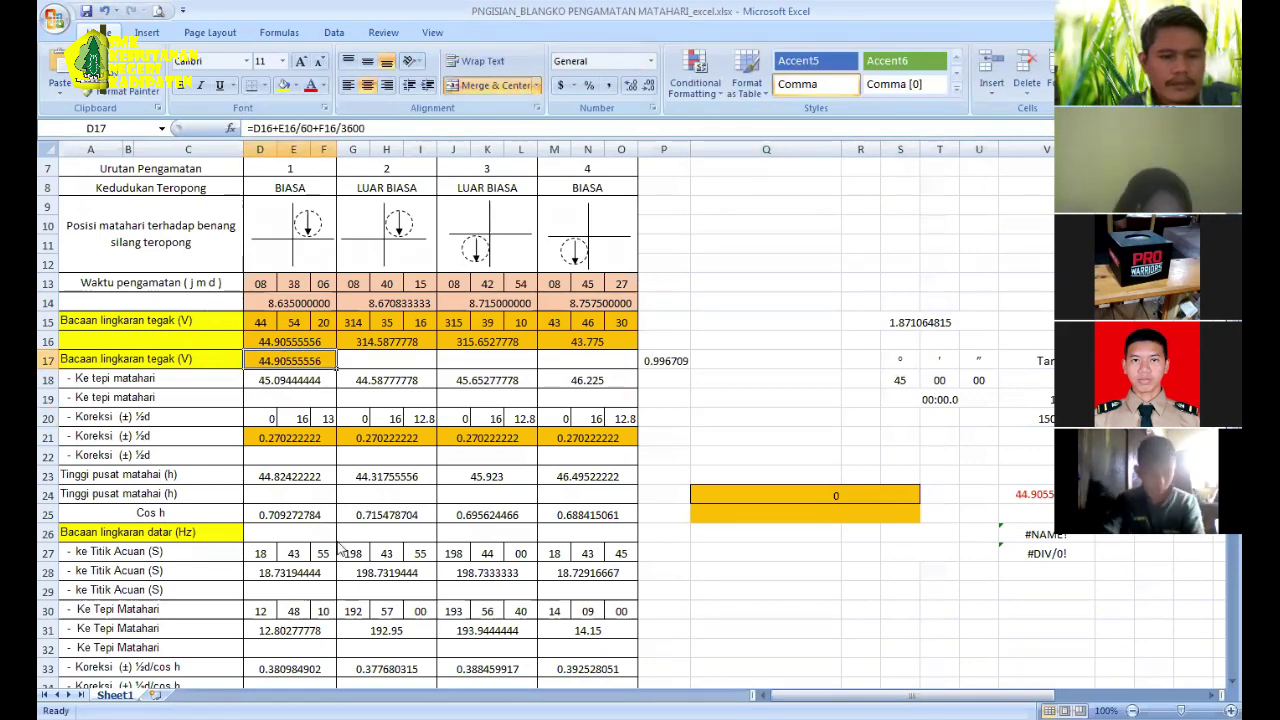
Step: Apply the custom number format [h]° mm' ss.00\" to D17, using the [h]:mm:ss code as the starting point
right_click(284, 359)
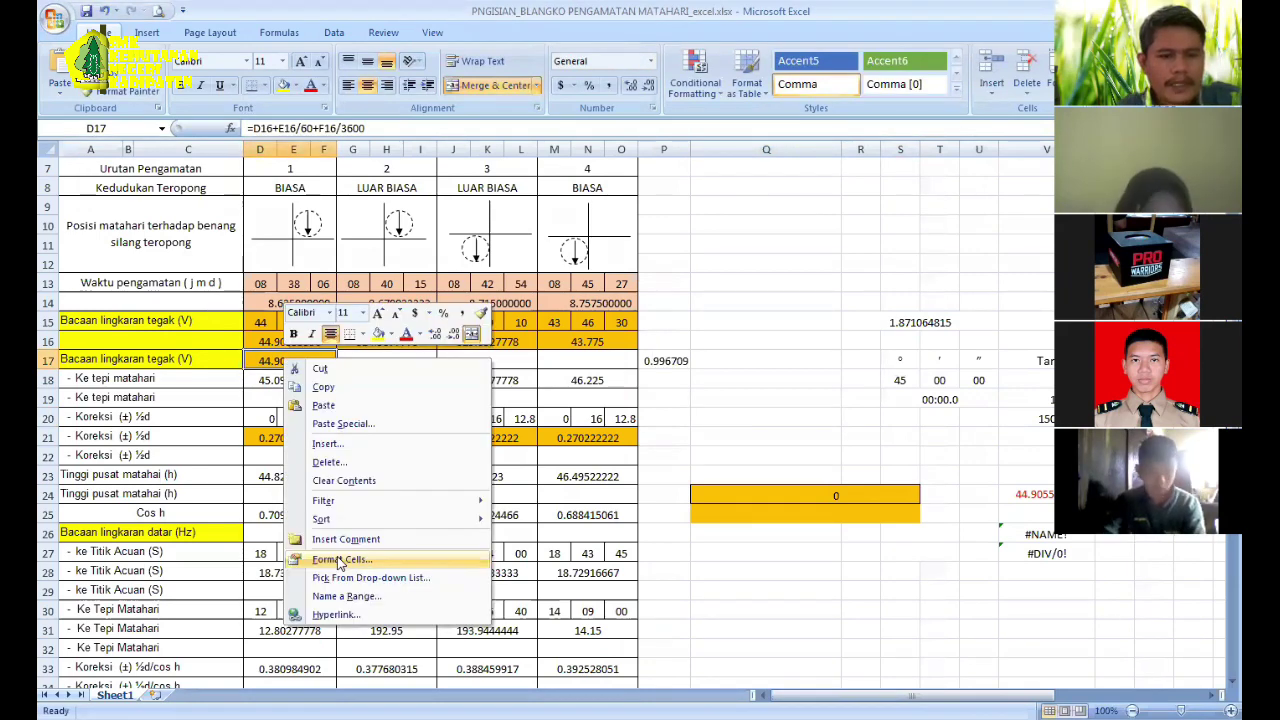
click(340, 561)
click(148, 530)
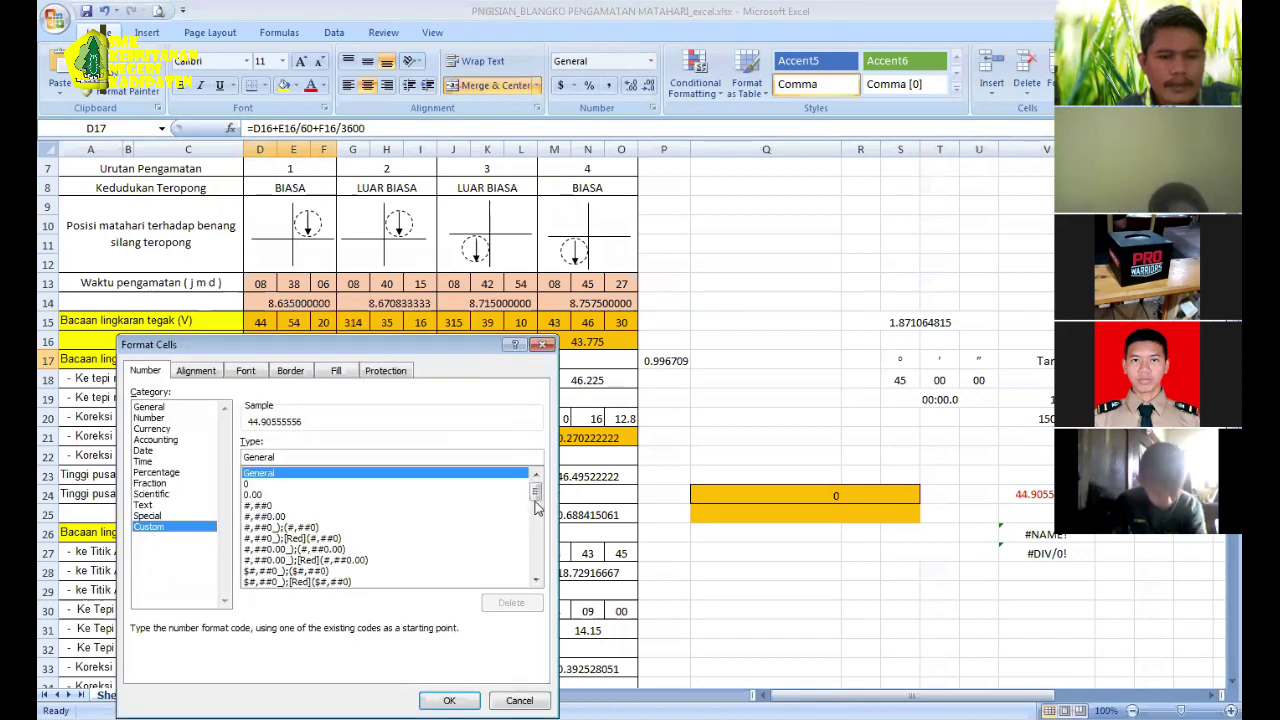
drag(537, 497, 535, 540)
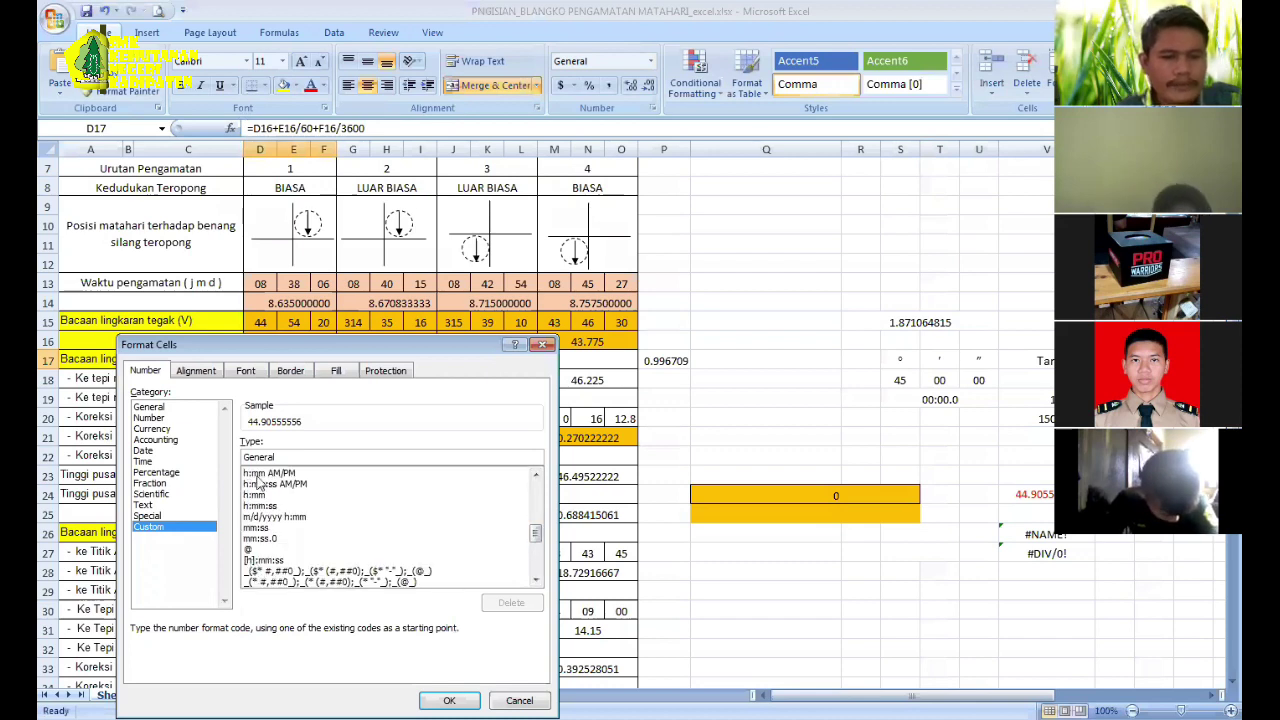
click(252, 561)
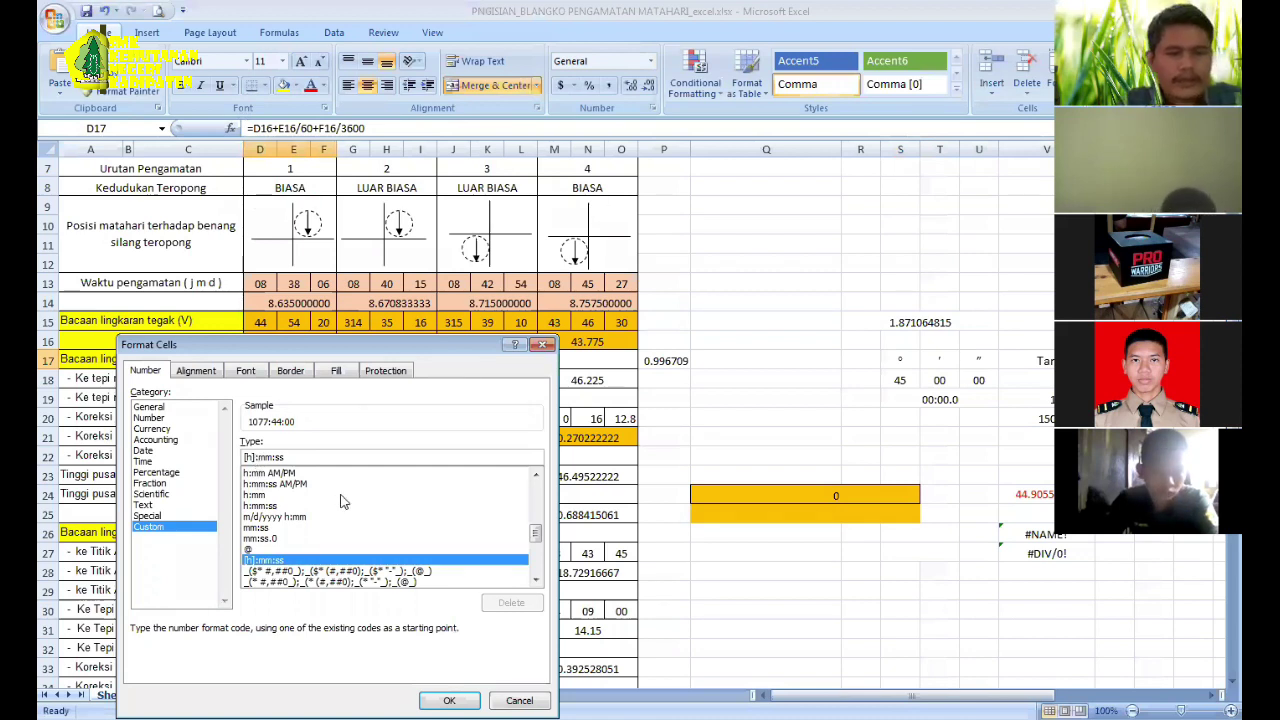
text(° mm)
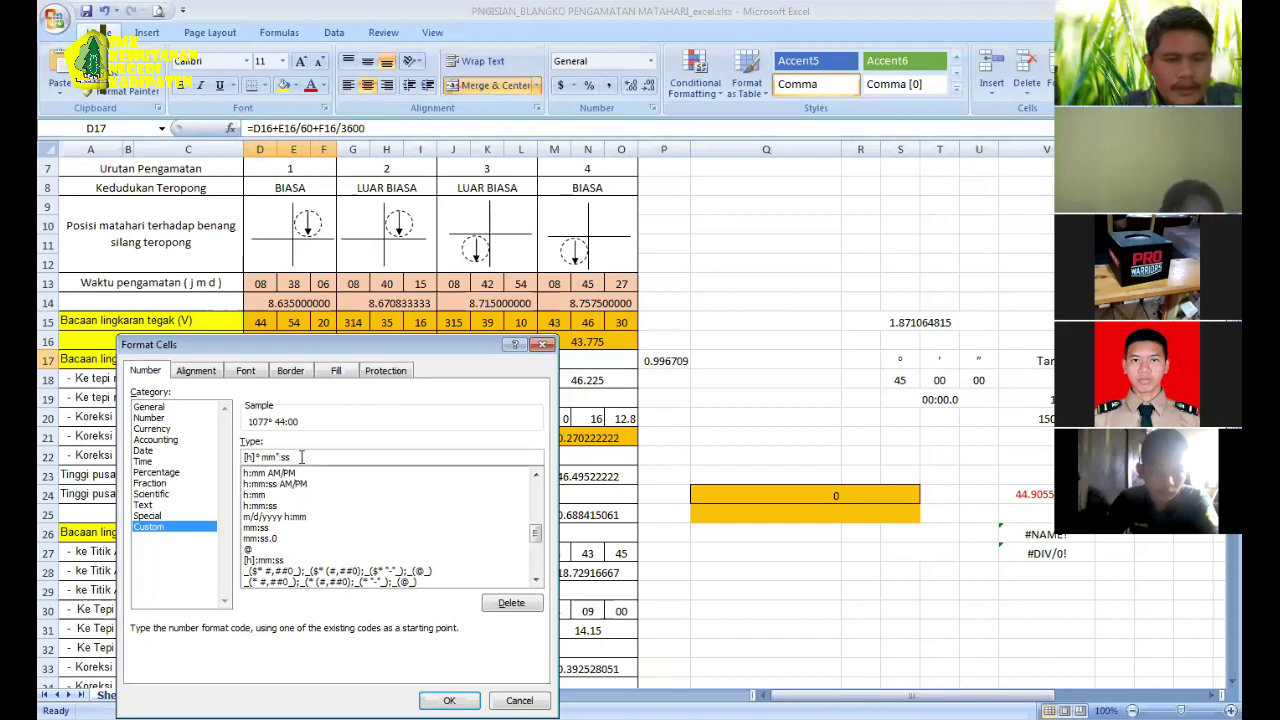
text(s)
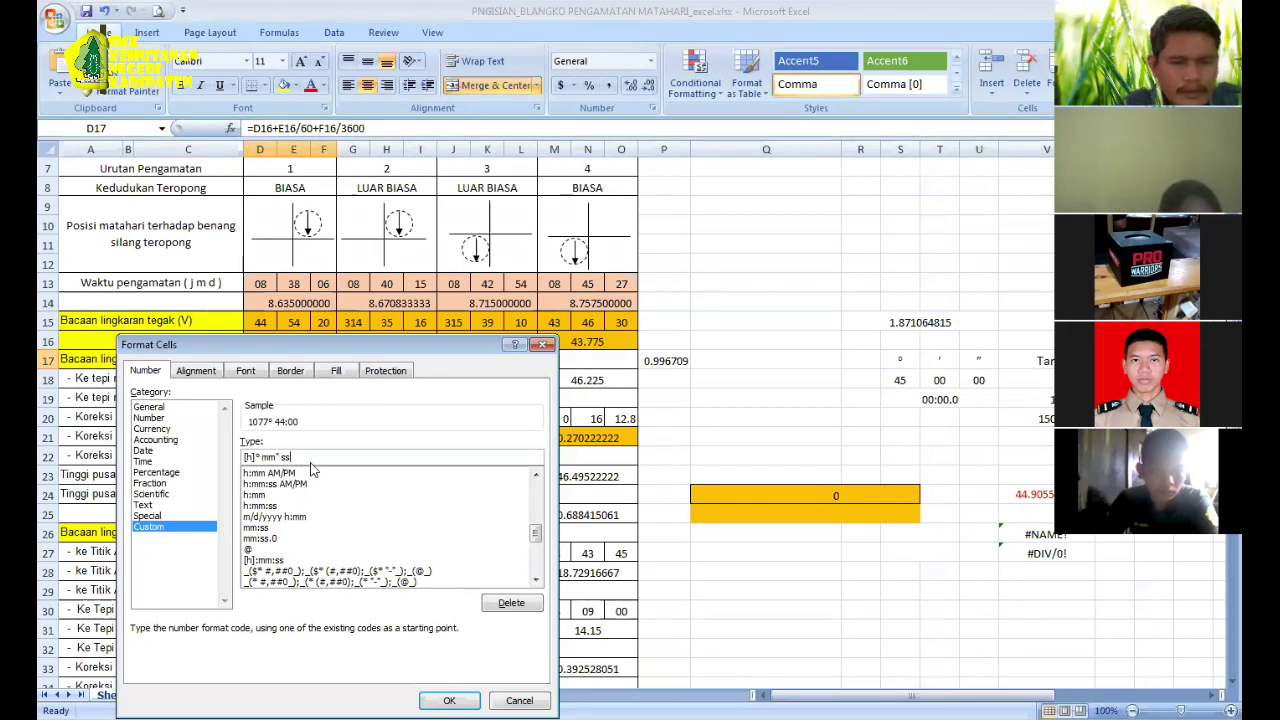
key(BackSpace)
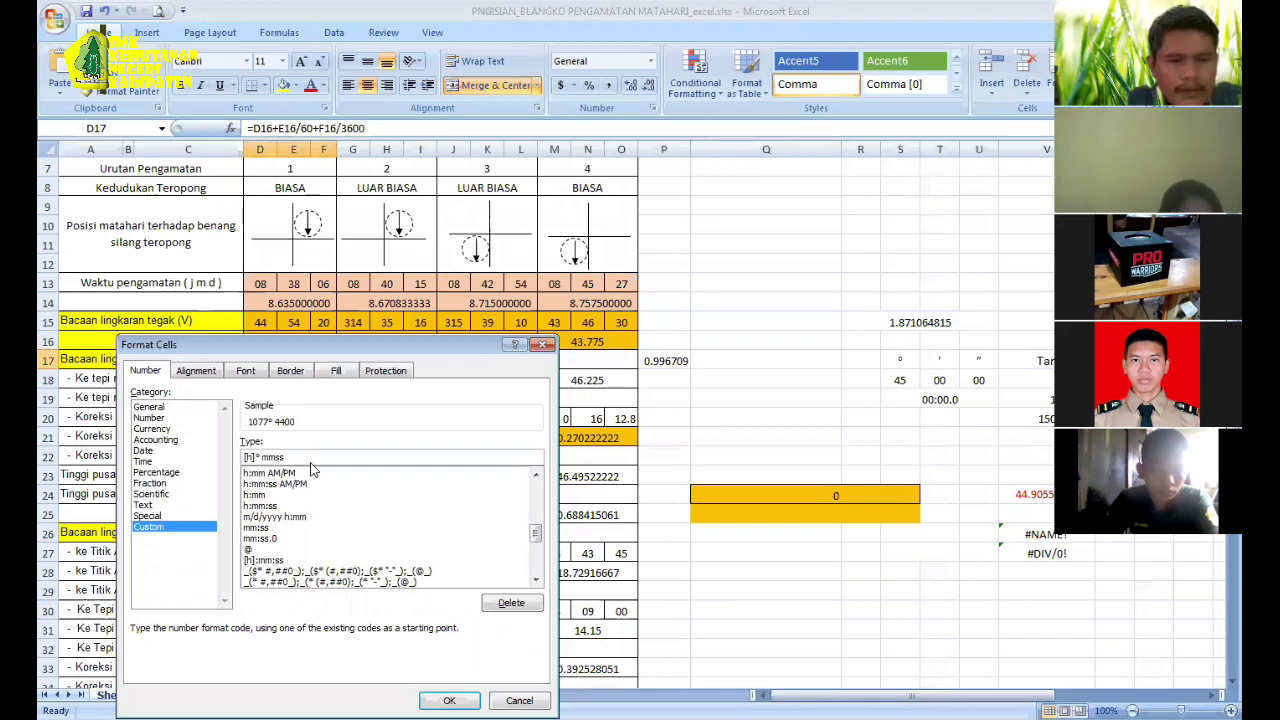
text(ss.)
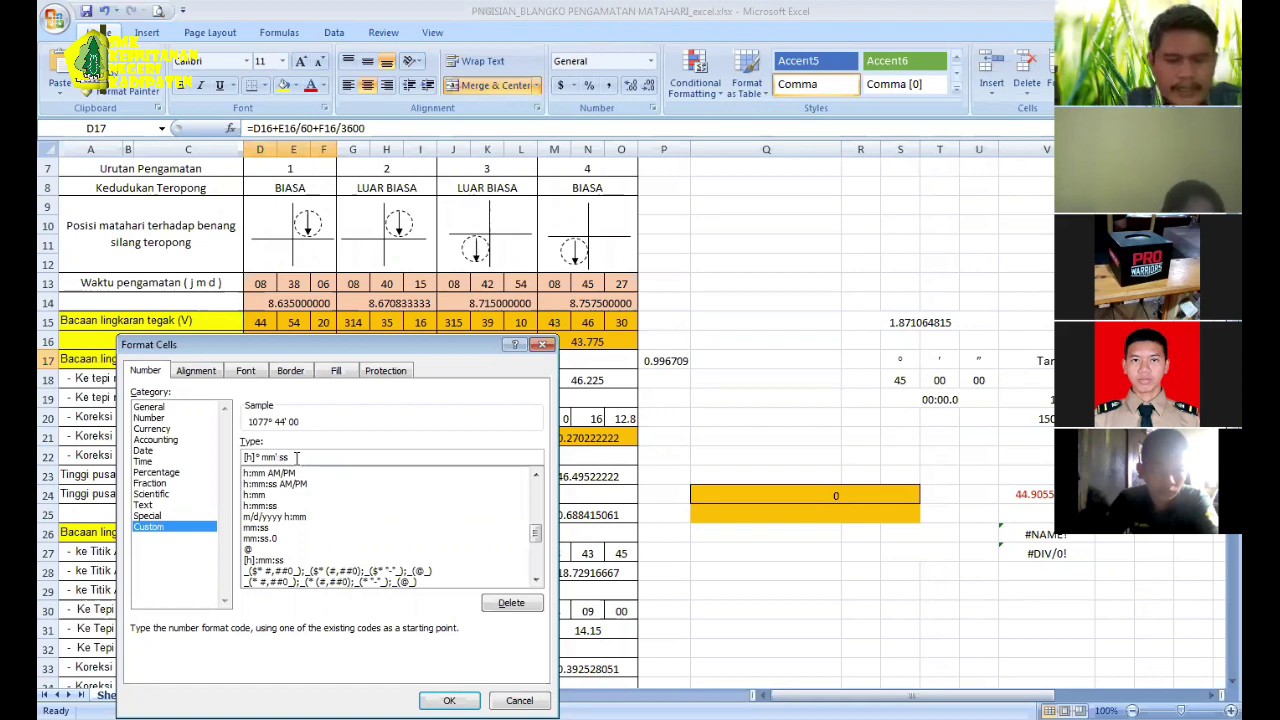
text(00)
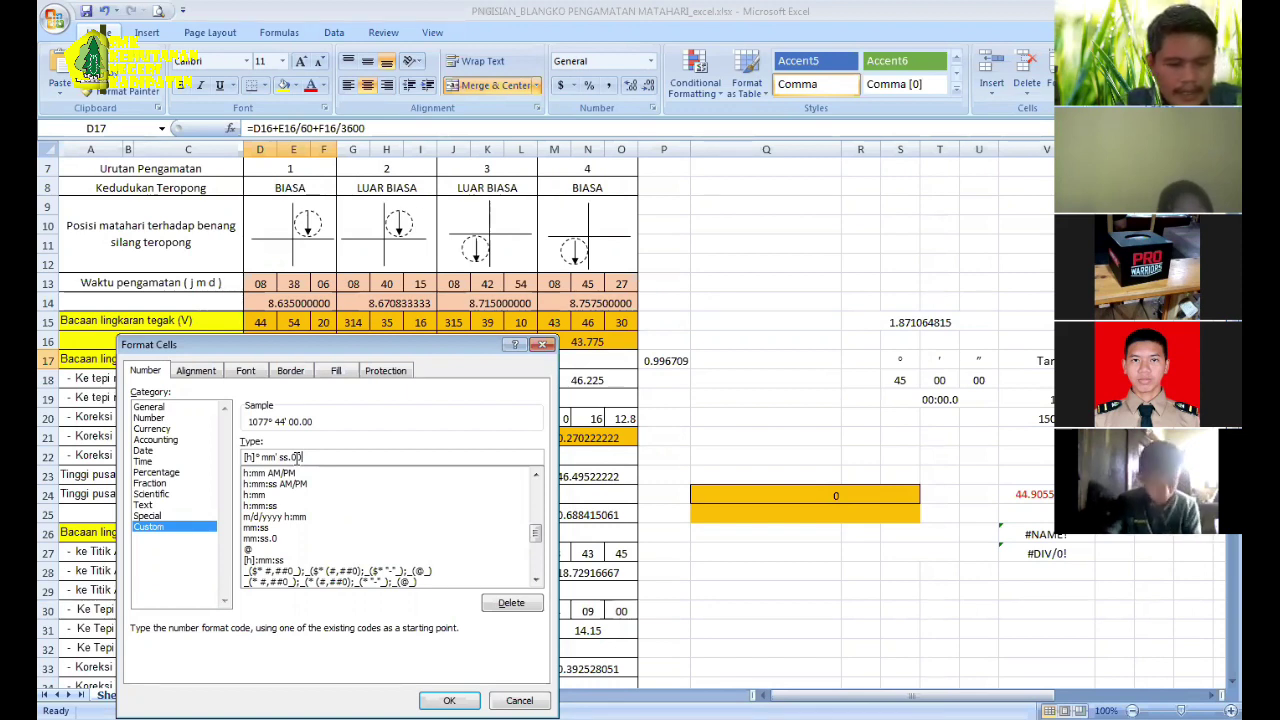
text(\")
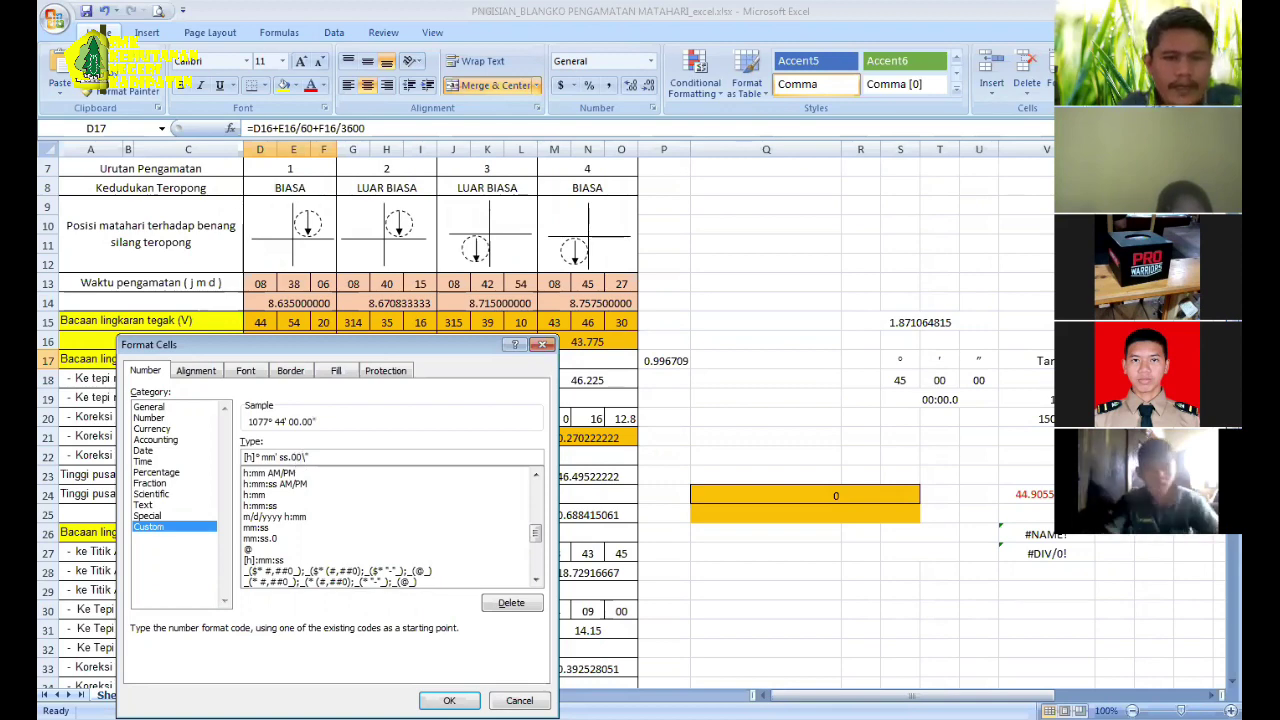
key(Return)
Step: Compare the degree-minute-second value in D17 with the degrees, minutes and seconds entered in D15, E15 and F15
click(338, 382)
click(317, 362)
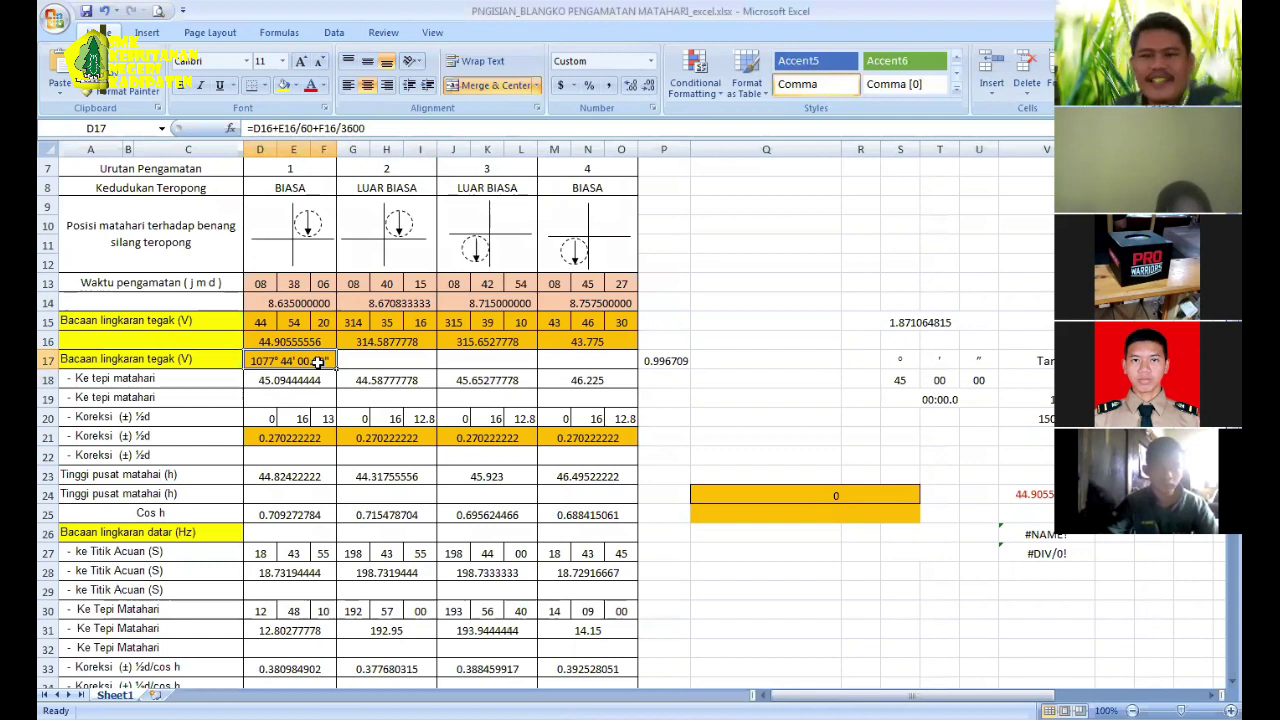
click(262, 325)
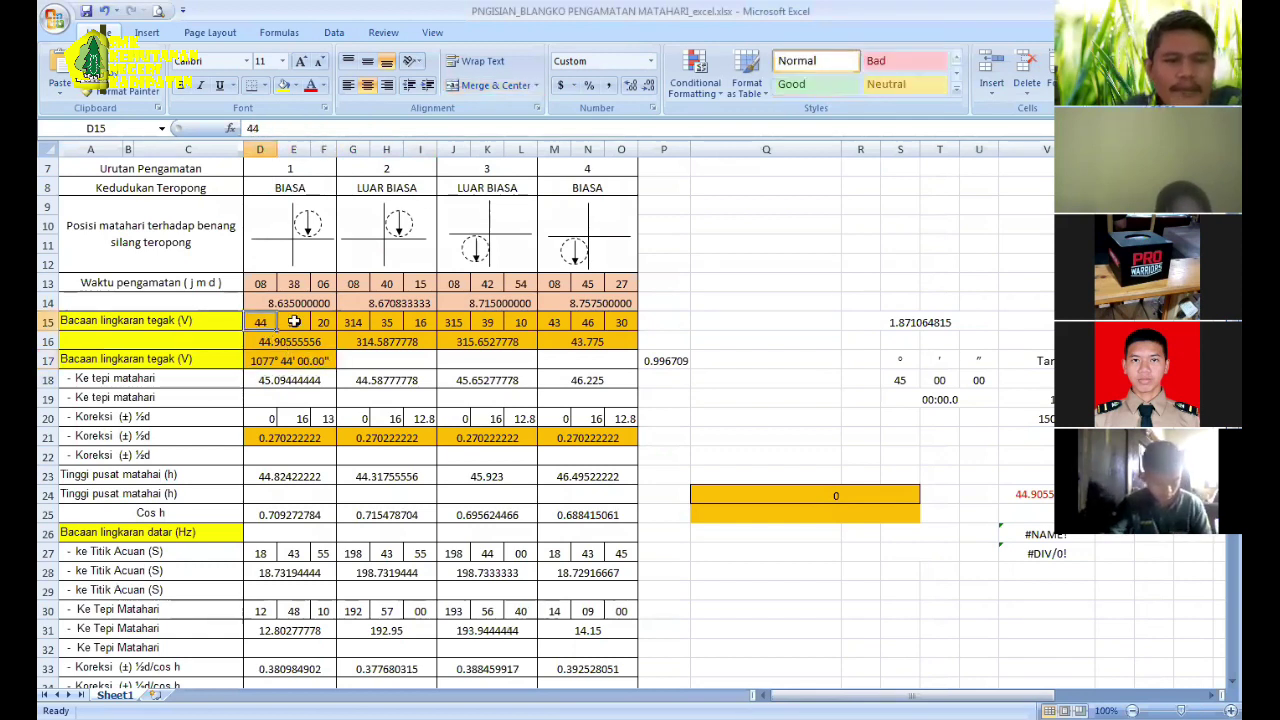
click(294, 322)
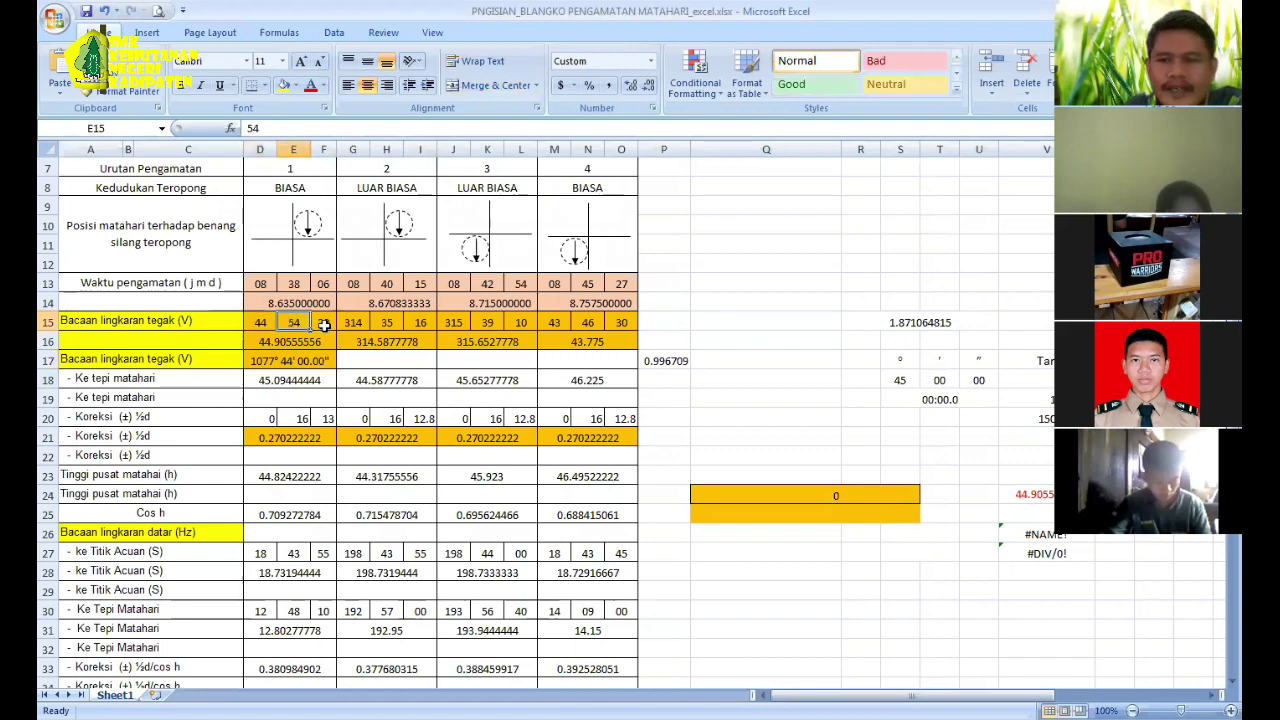
click(322, 324)
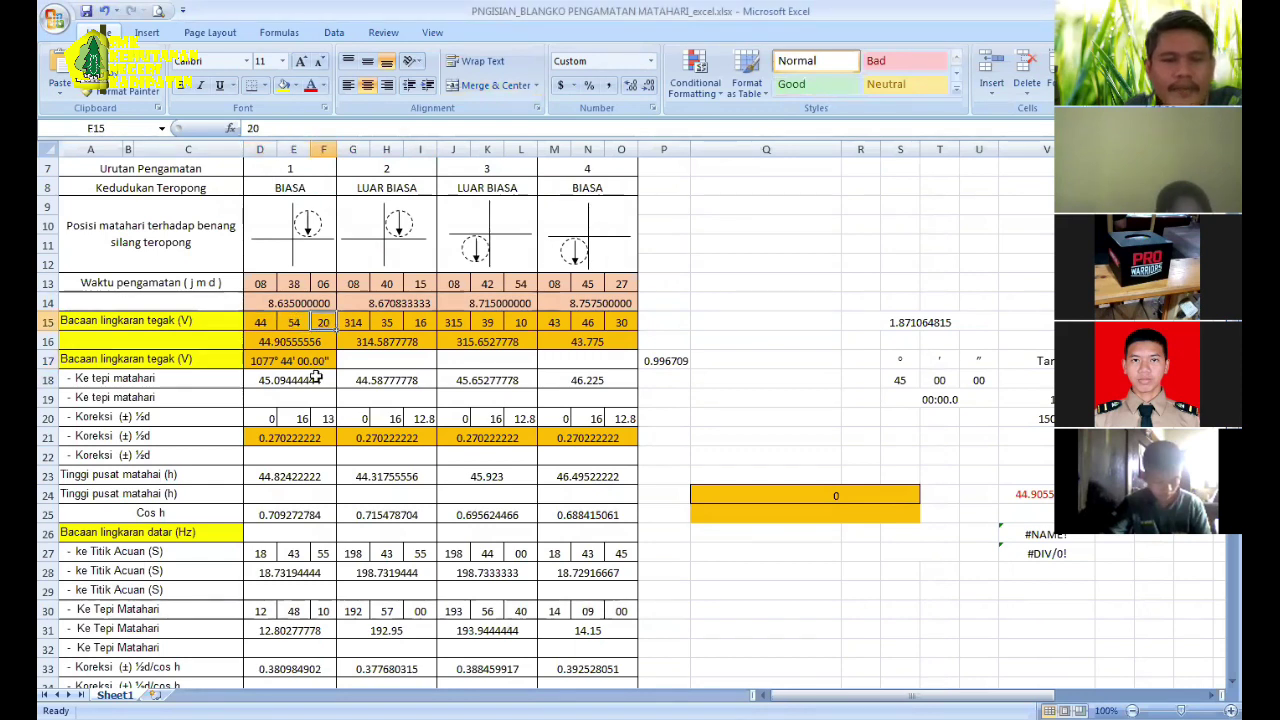
click(311, 360)
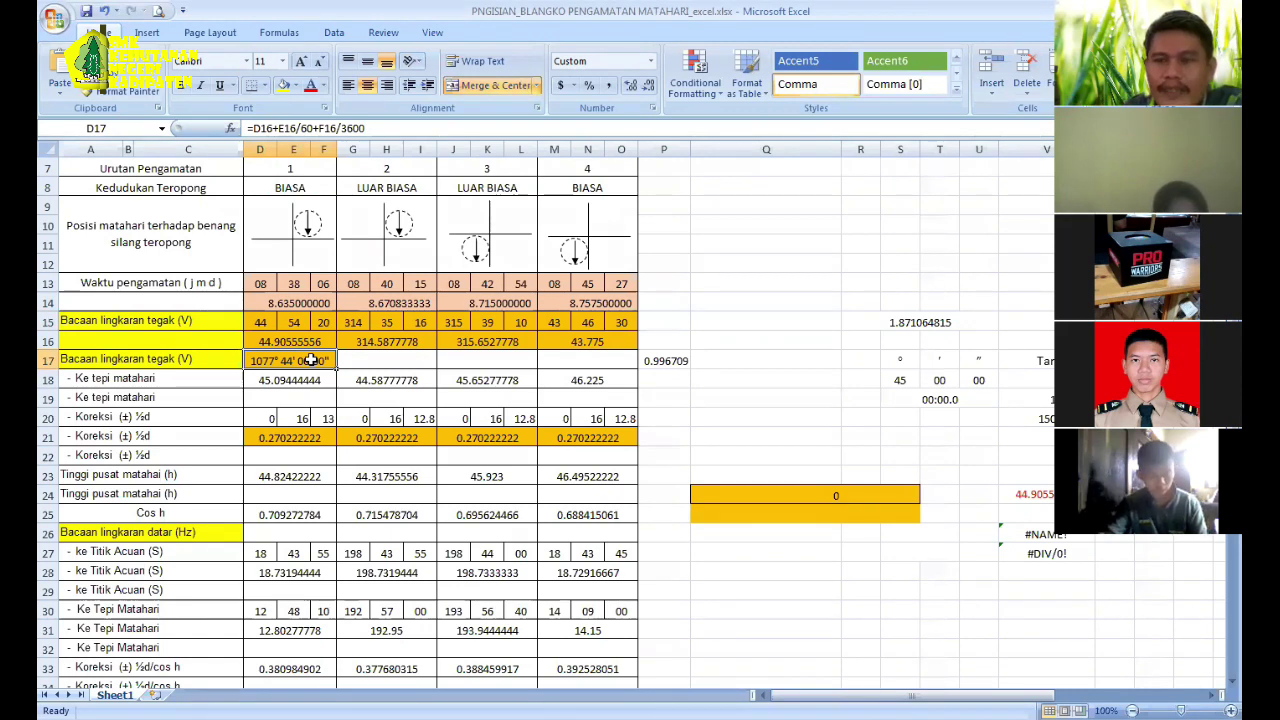
Step: Change the formula in D17 to =(D16+E16/60+F16/3600)/24
click(253, 128)
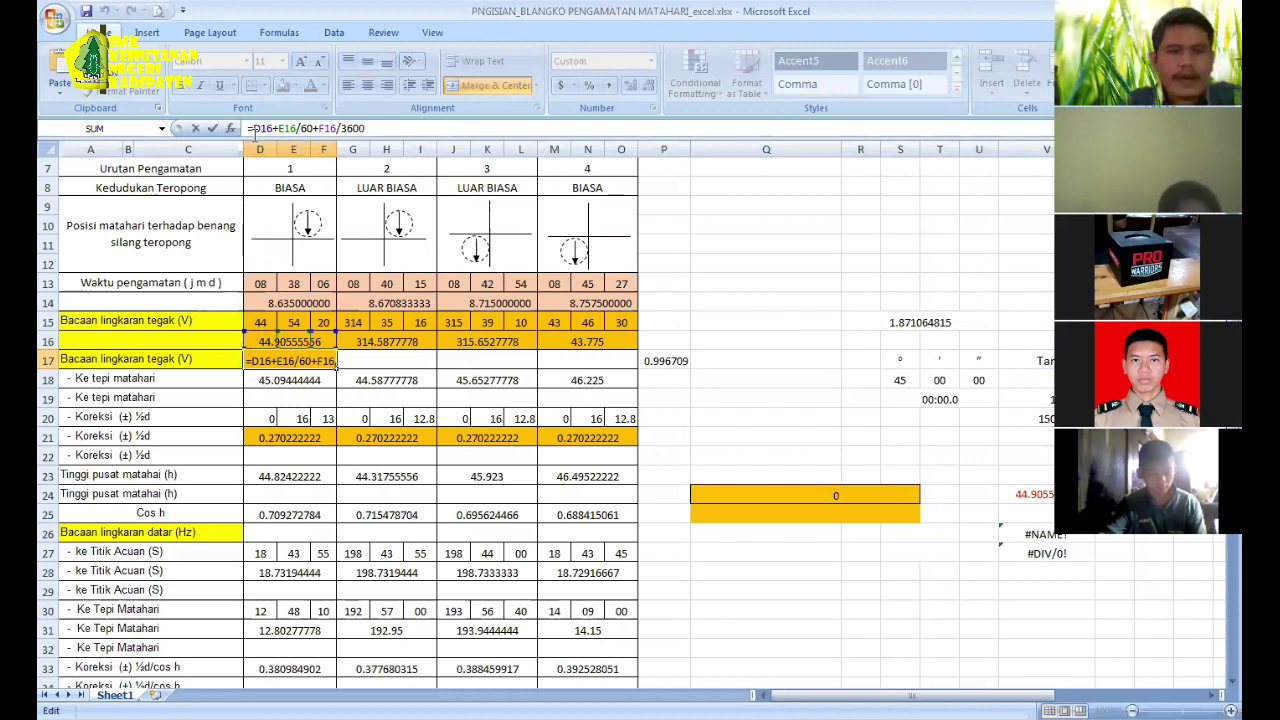
text(()
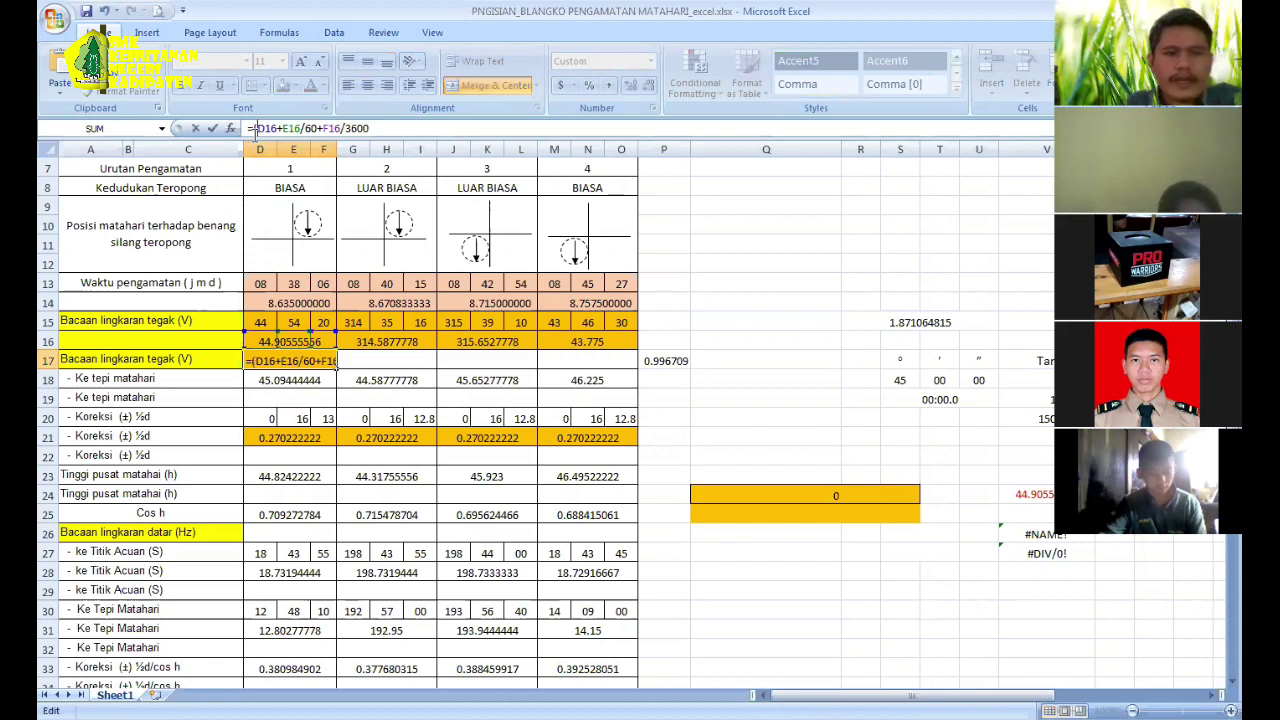
click(404, 124)
text())
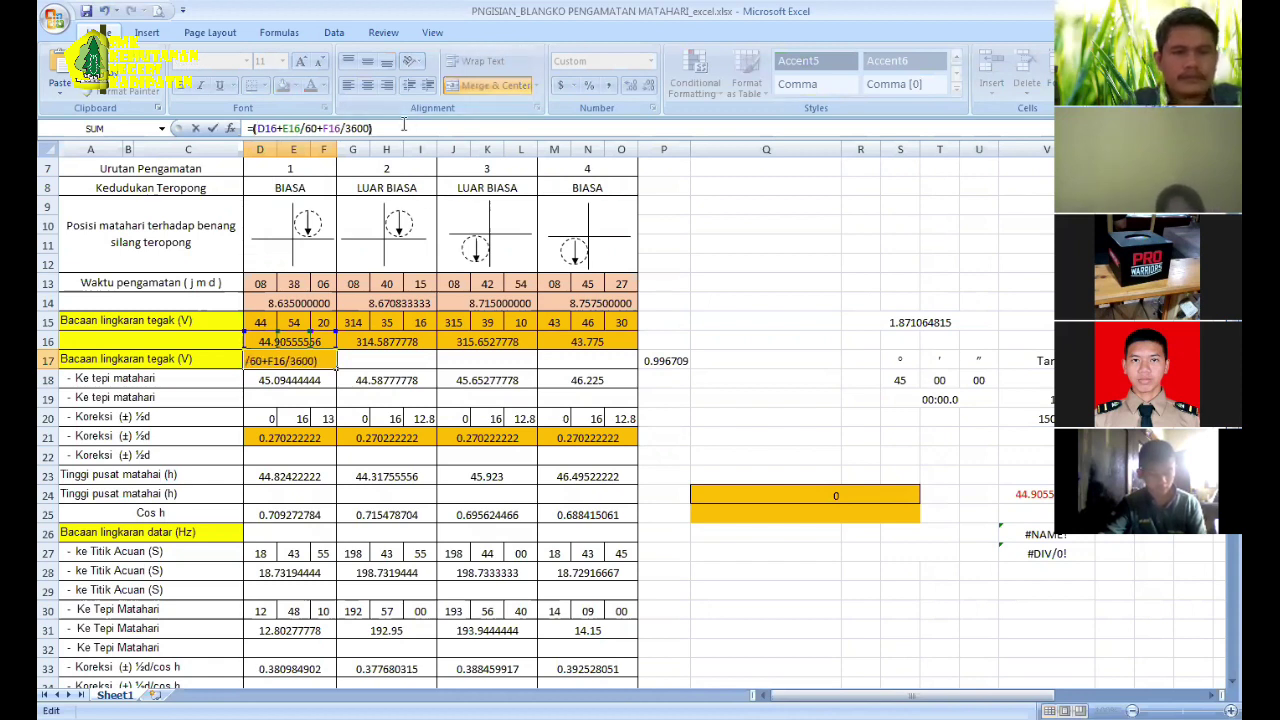
text(/24)
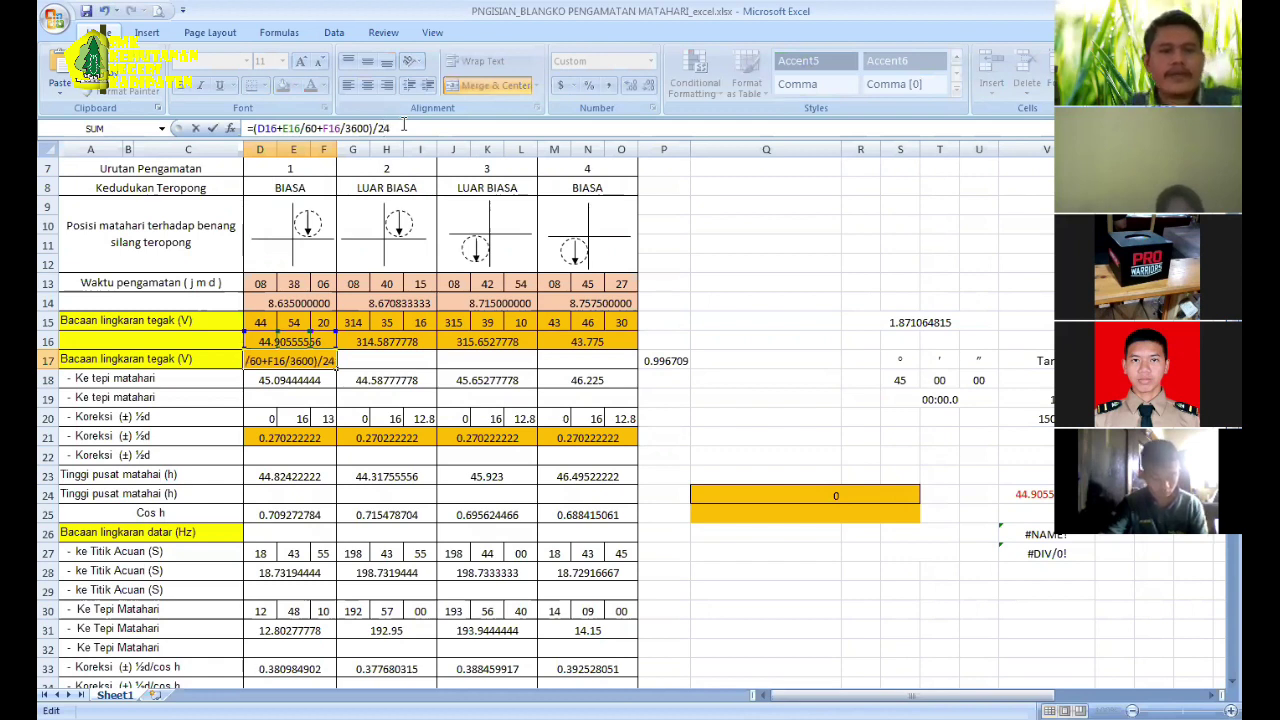
key(Return)
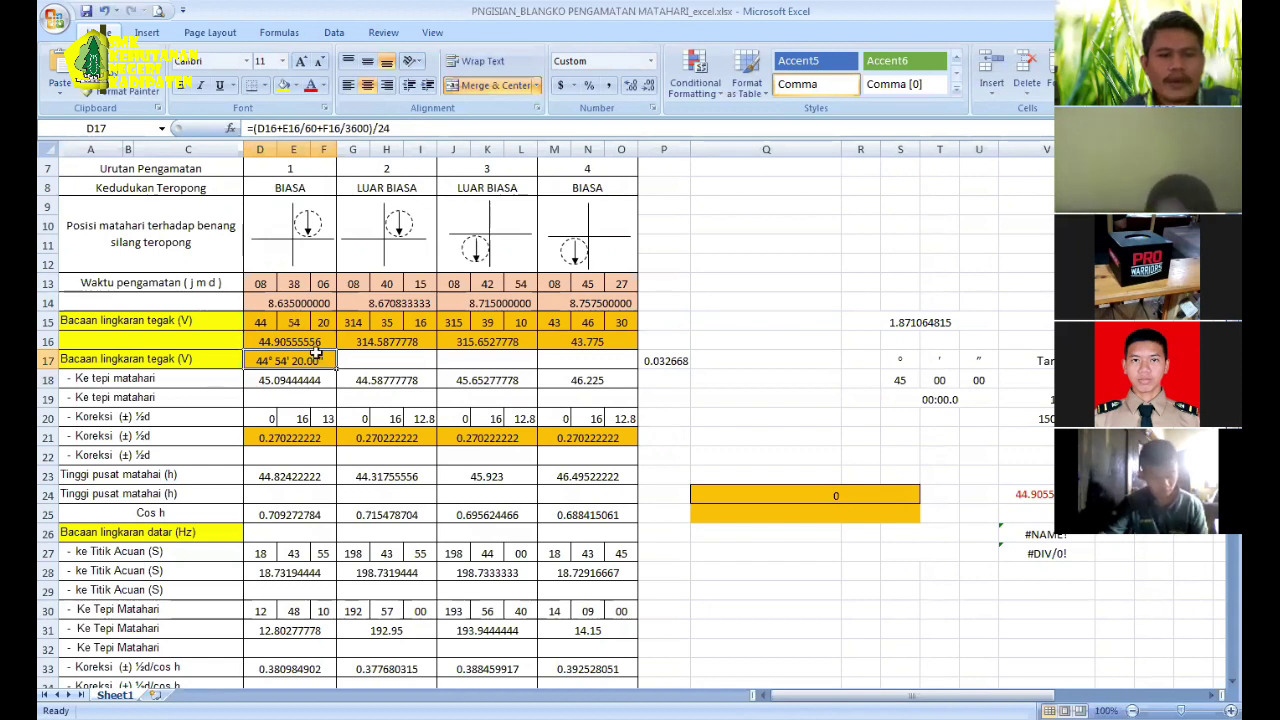
Step: Check the degree-minute-second result in D17 against the row 15 entries and the decimal value in D16
key(Up)
key(Up)
key(Right)
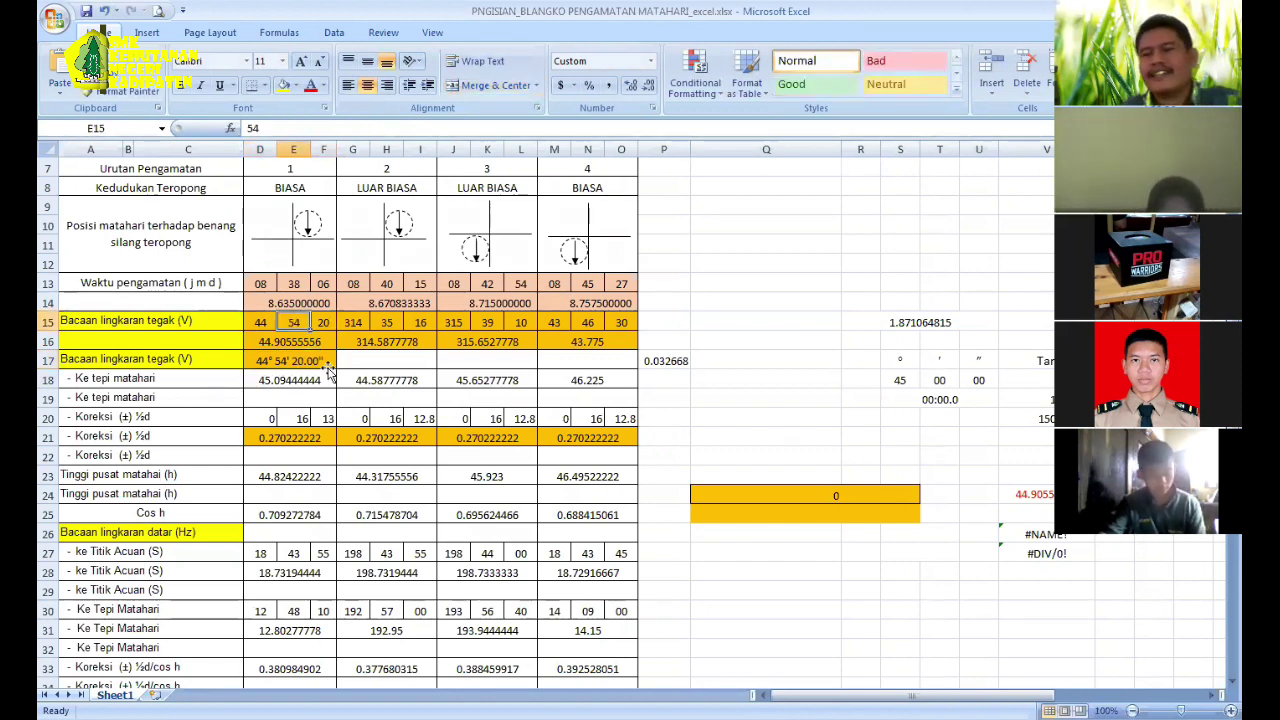
click(326, 364)
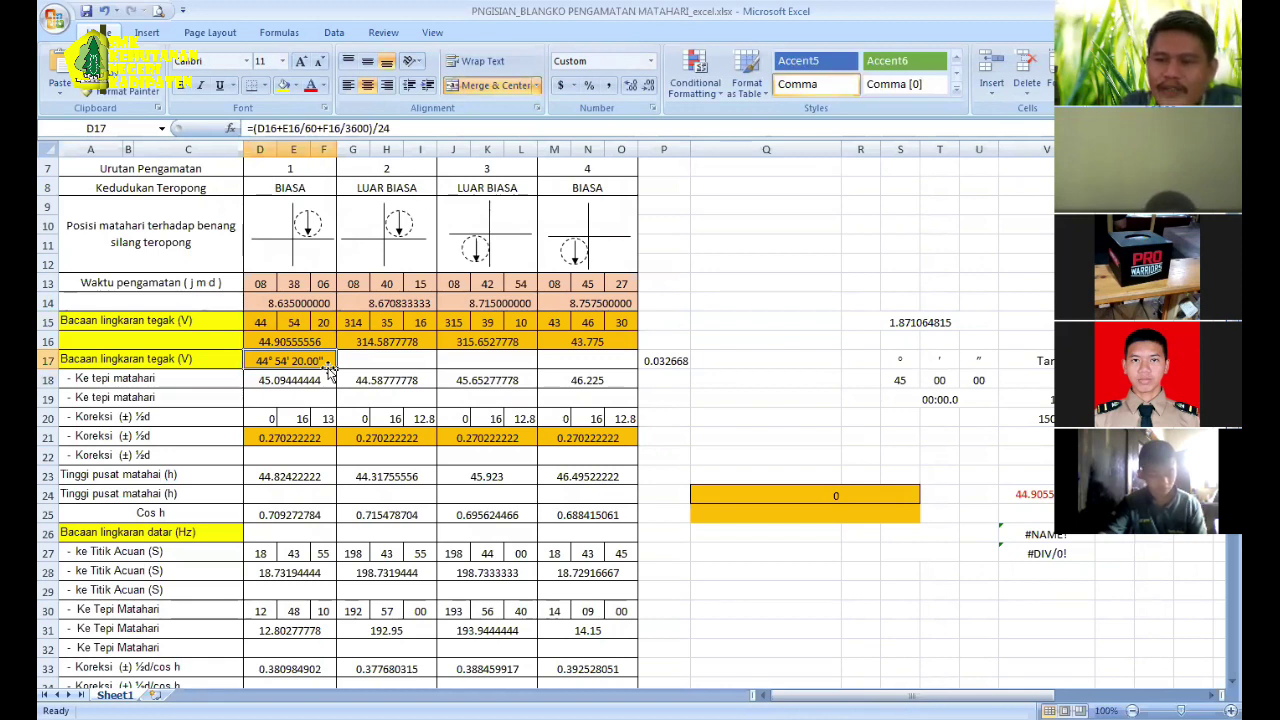
click(299, 342)
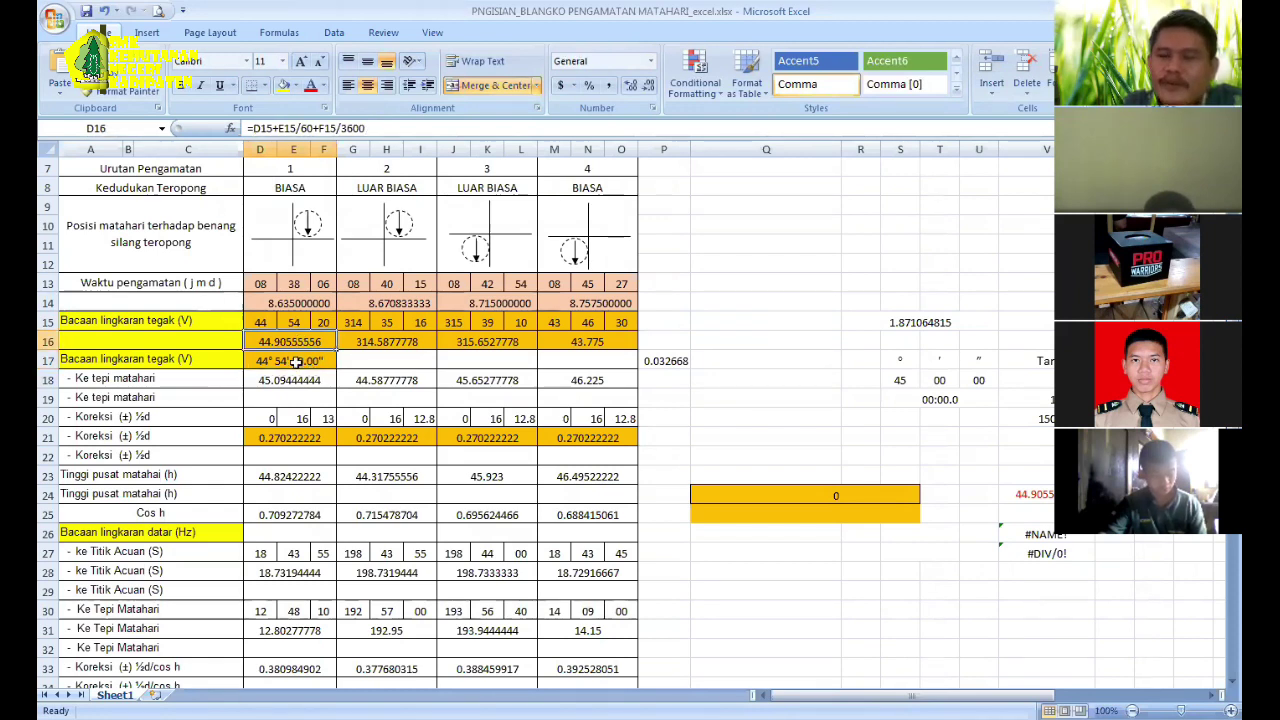
click(296, 362)
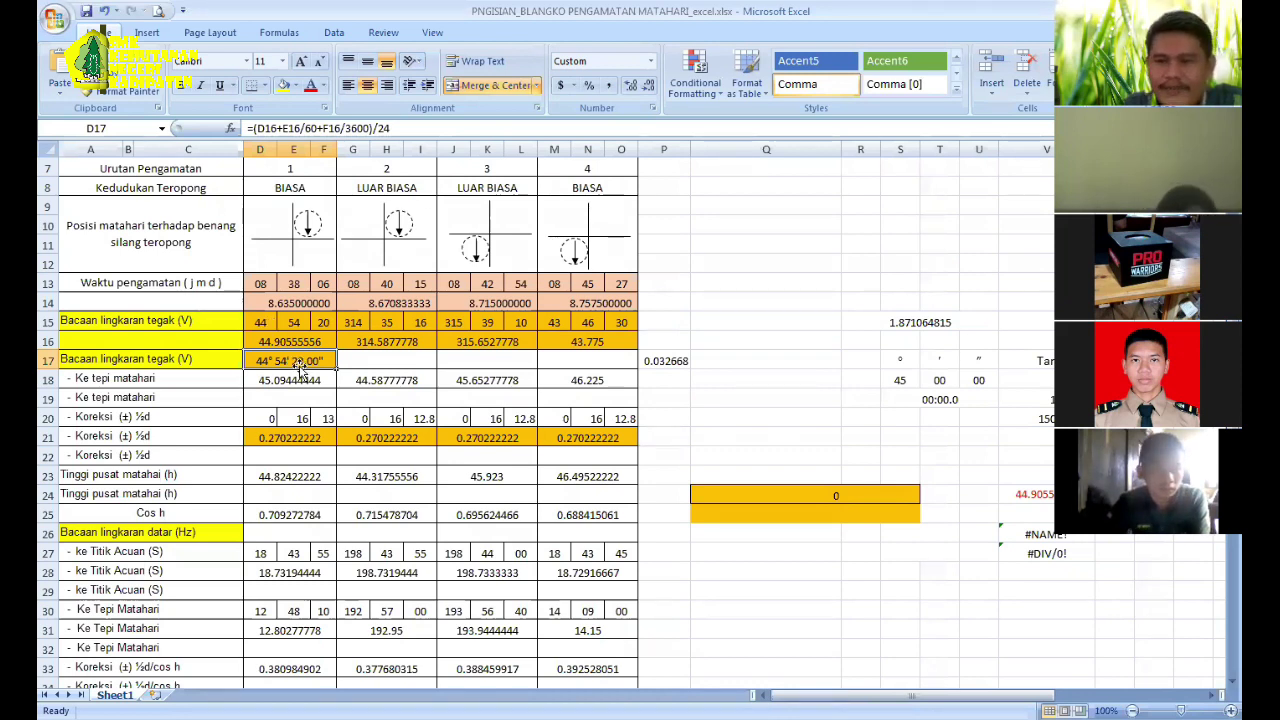
Step: Fill the D17 formula and format across row 17 for observations 2 to 4, and remove the row's orange fill
click(335, 372)
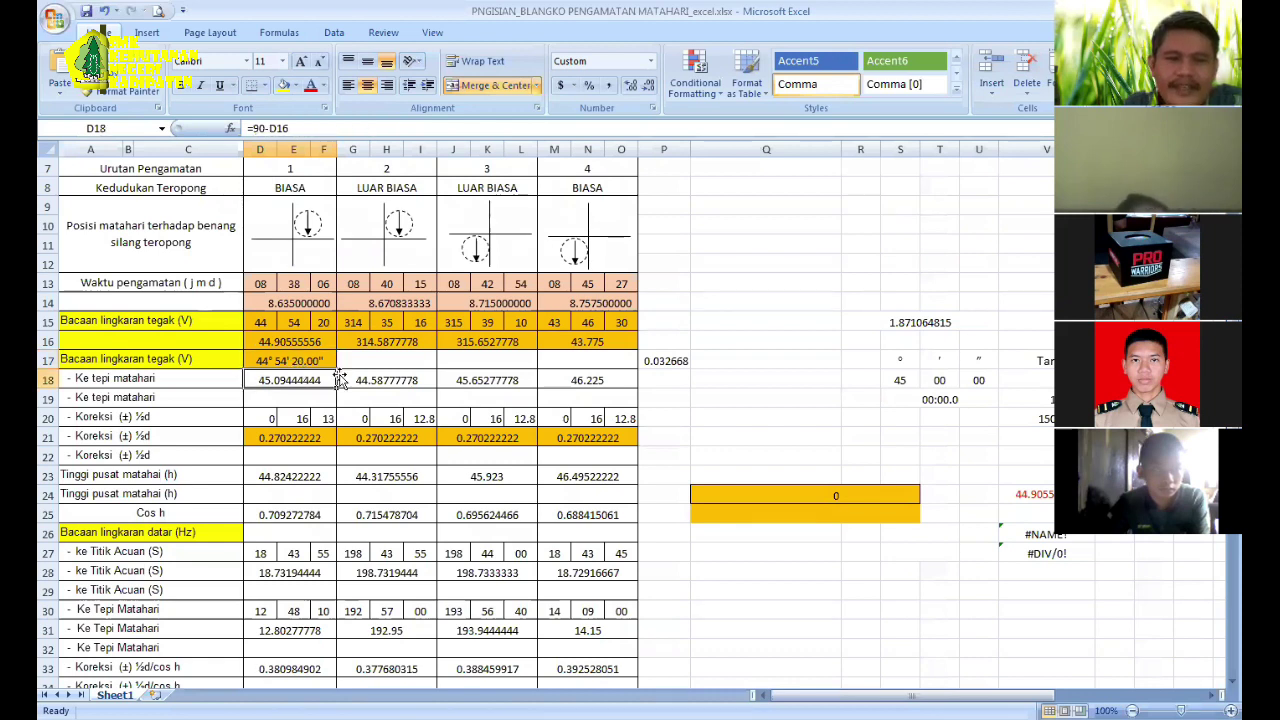
key(Up)
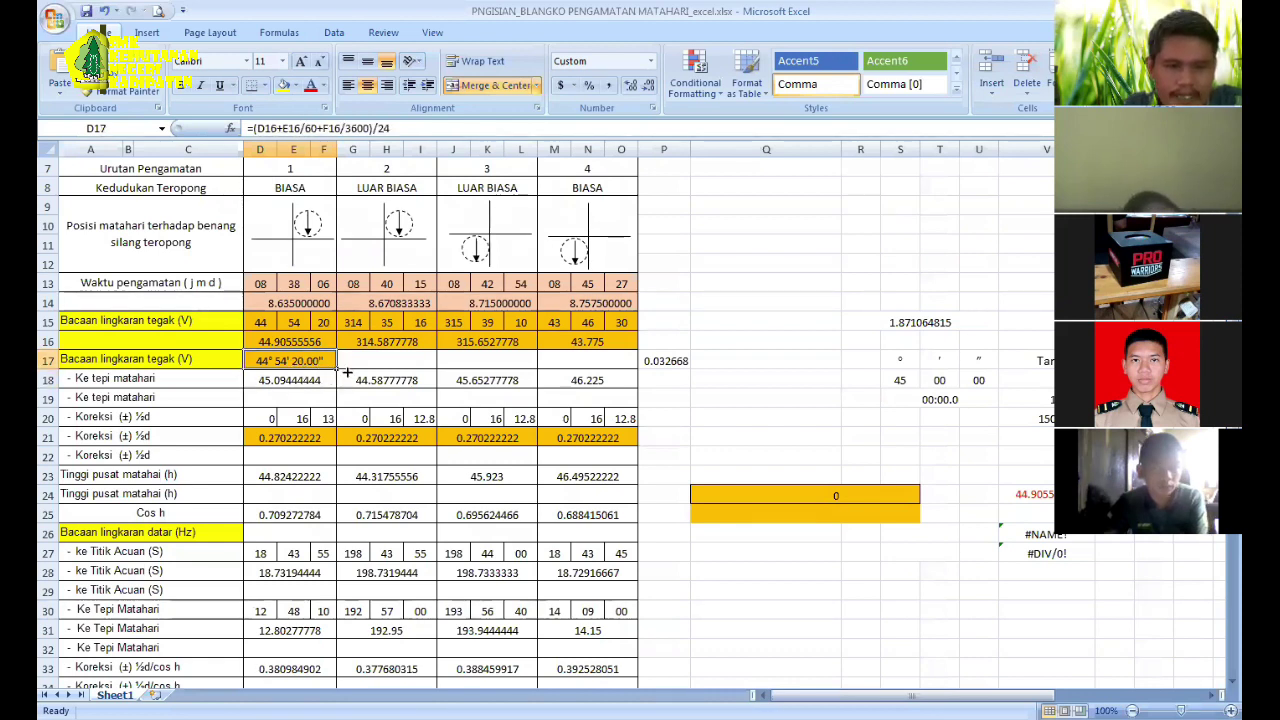
drag(337, 370, 625, 372)
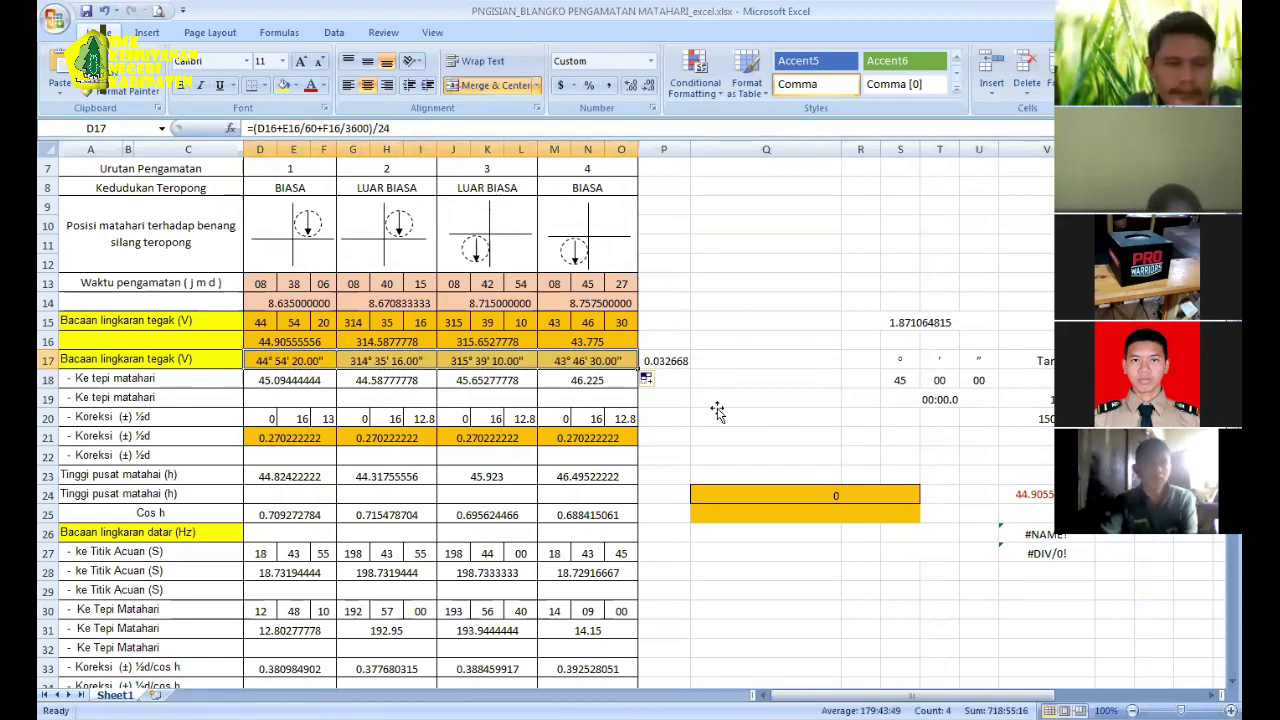
click(717, 410)
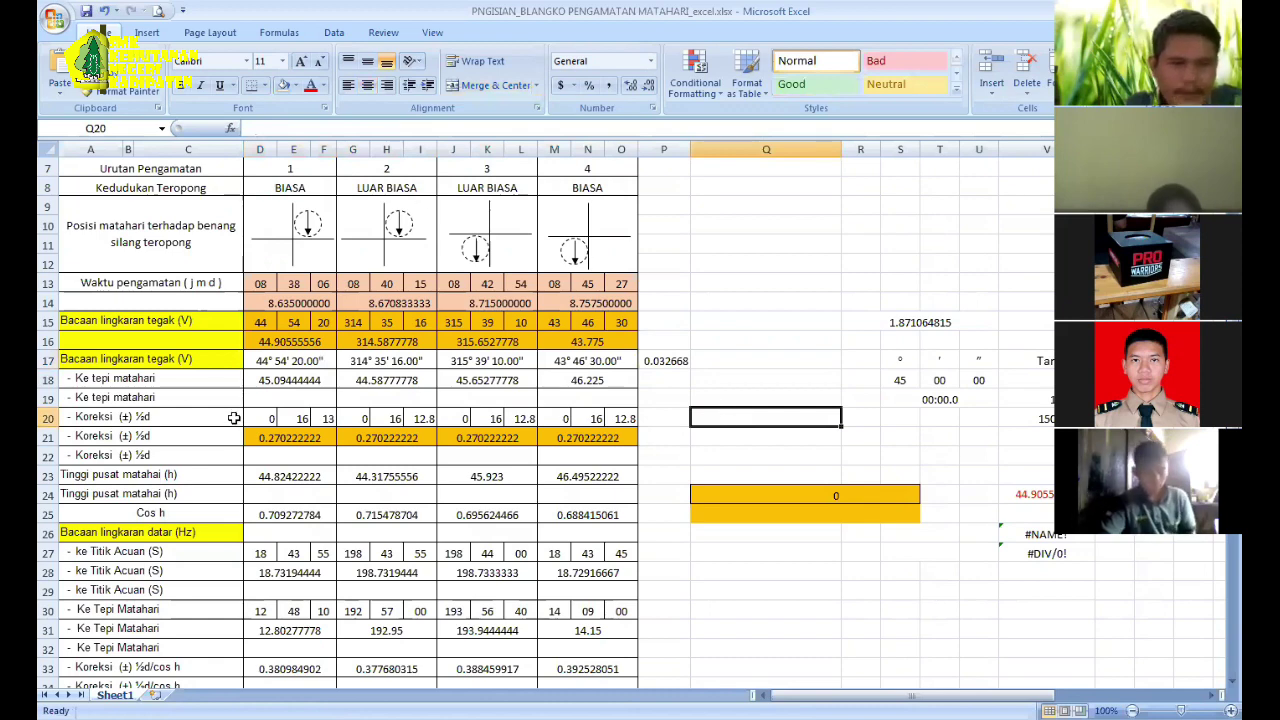
Step: Copy D17 into D19 and fill it across row 19 for all four observations
scroll(233, 418, down, 1)
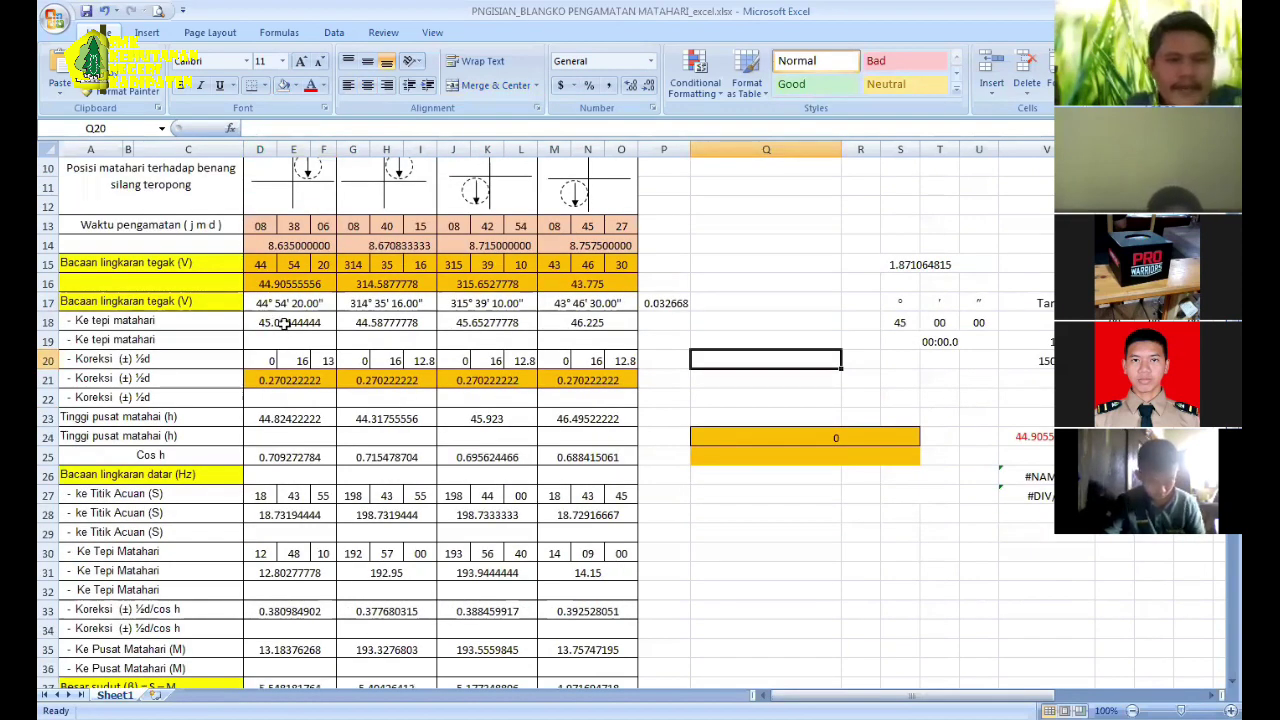
click(290, 302)
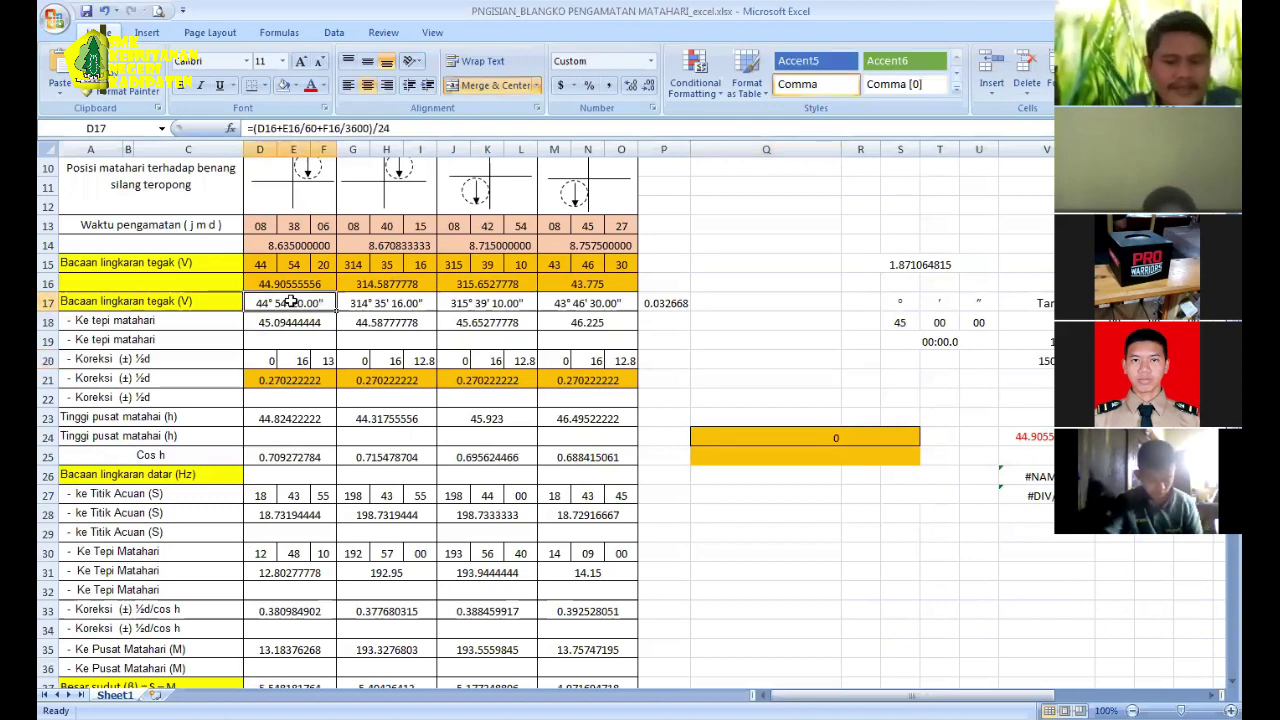
key(ctrl+c)
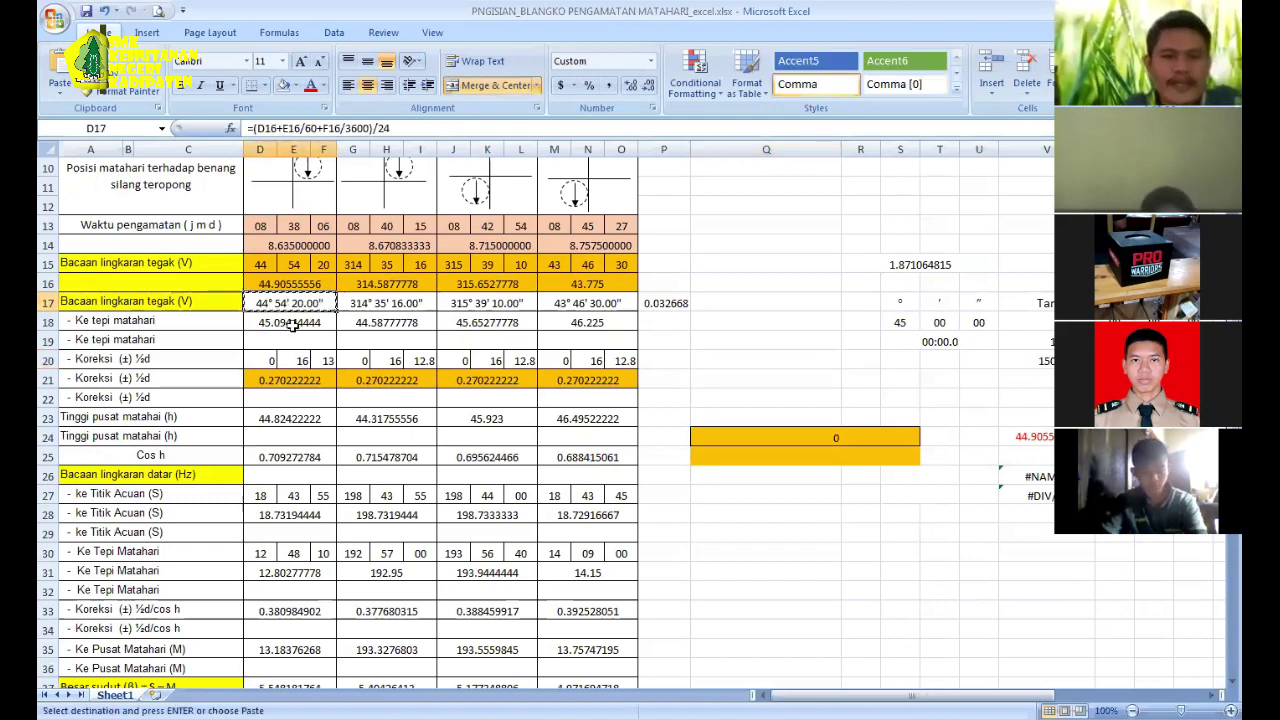
click(296, 343)
text(\)
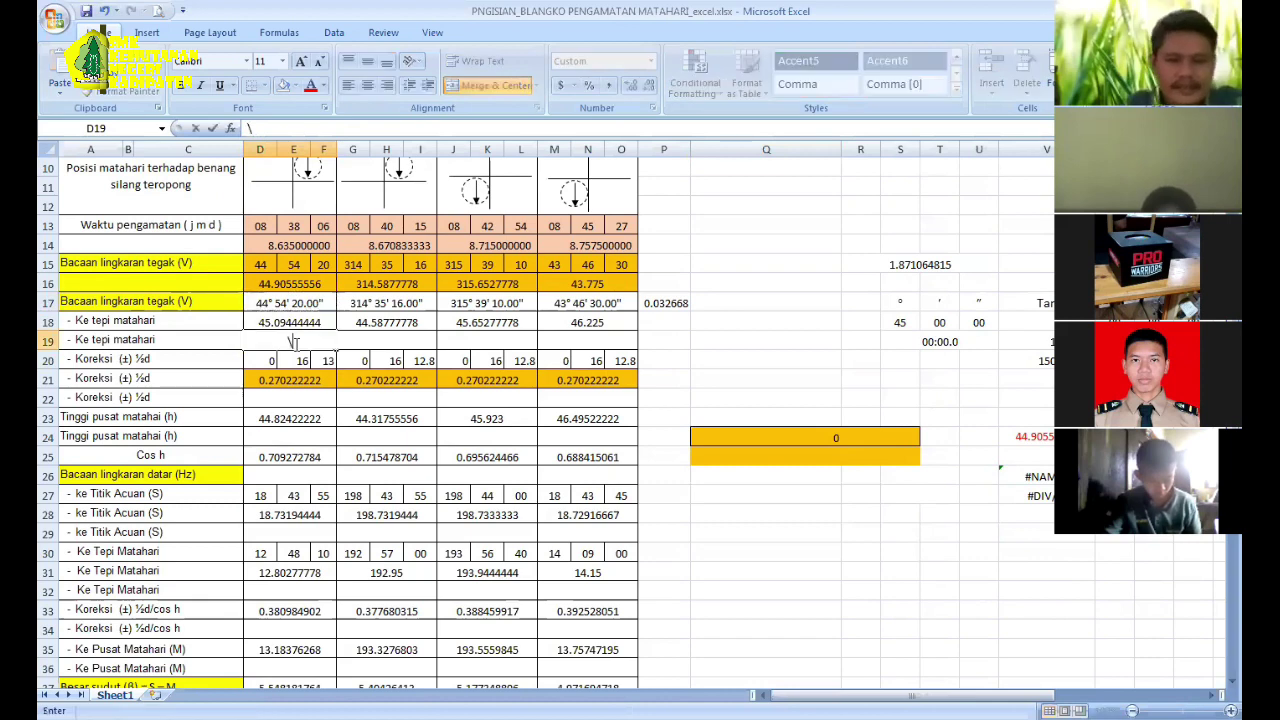
key(BackSpace)
key(ctrl+v)
key(Return)
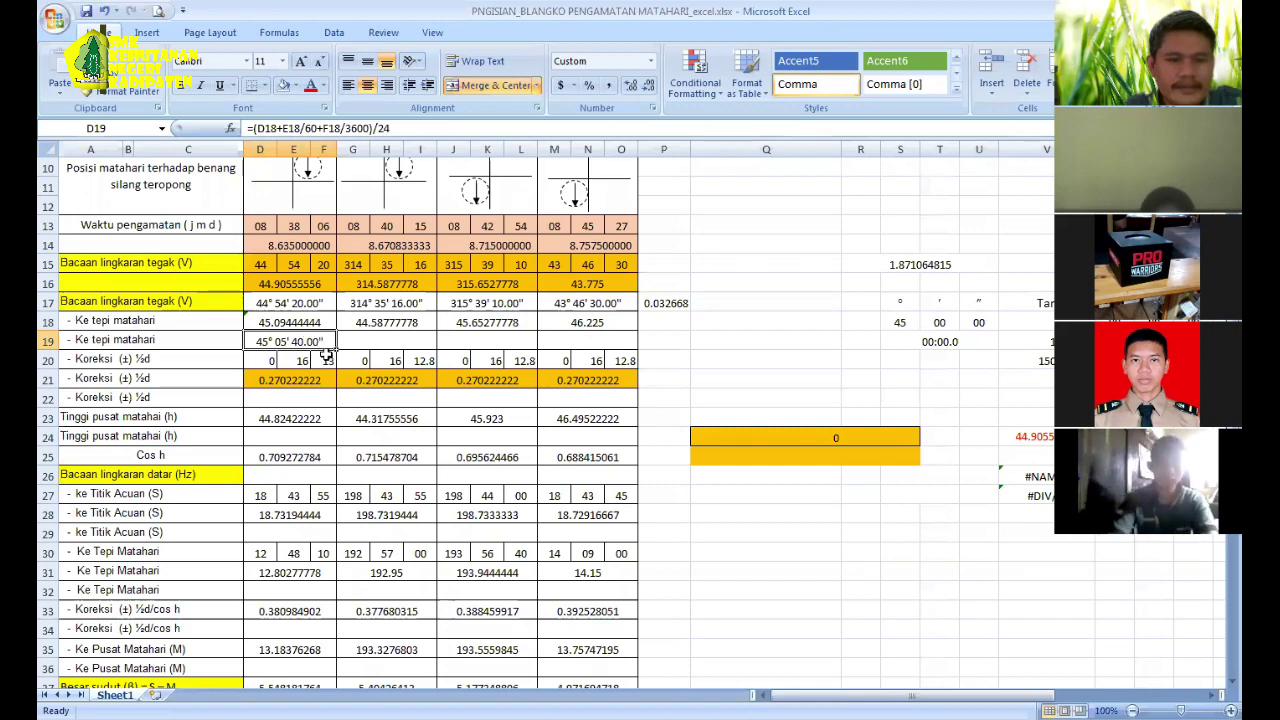
drag(595, 352, 597, 352)
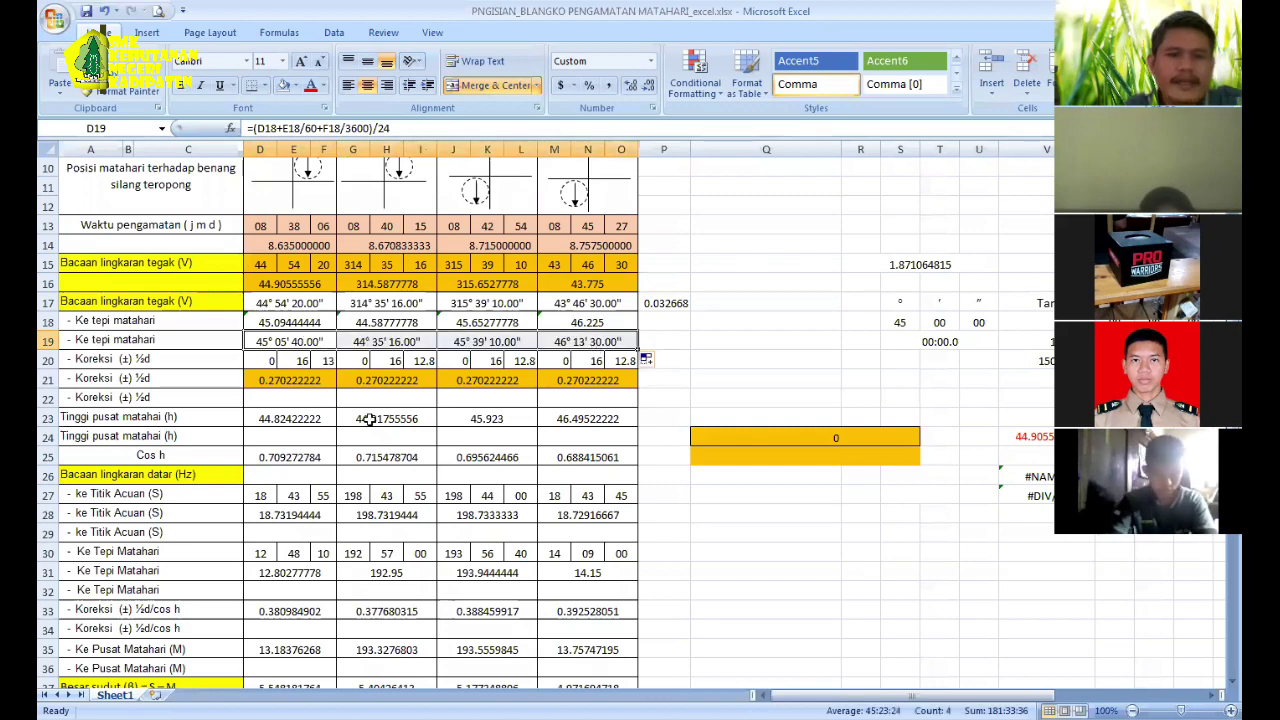
Step: Copy the degree-minute-second cells D19:O19 into the auxiliary ½d correction row 22 and sun-centre height row 24
scroll(369, 419, down, 2)
scroll(303, 355, up, 2)
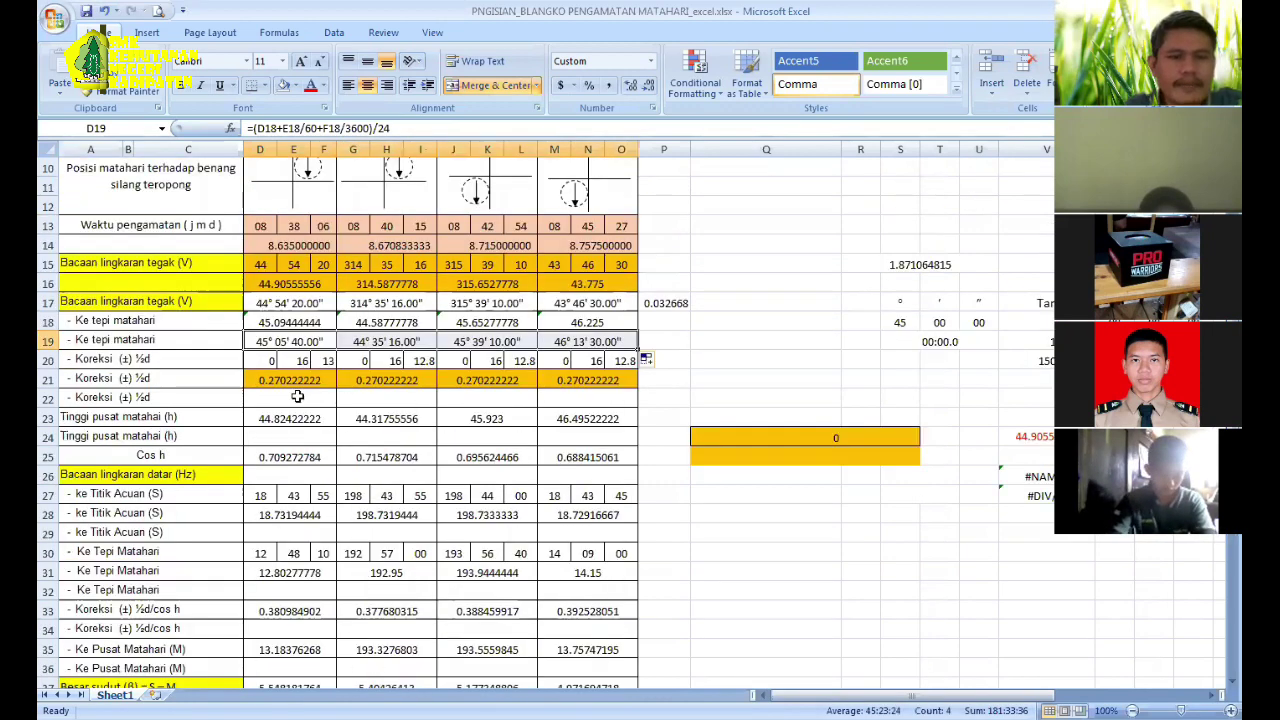
click(298, 344)
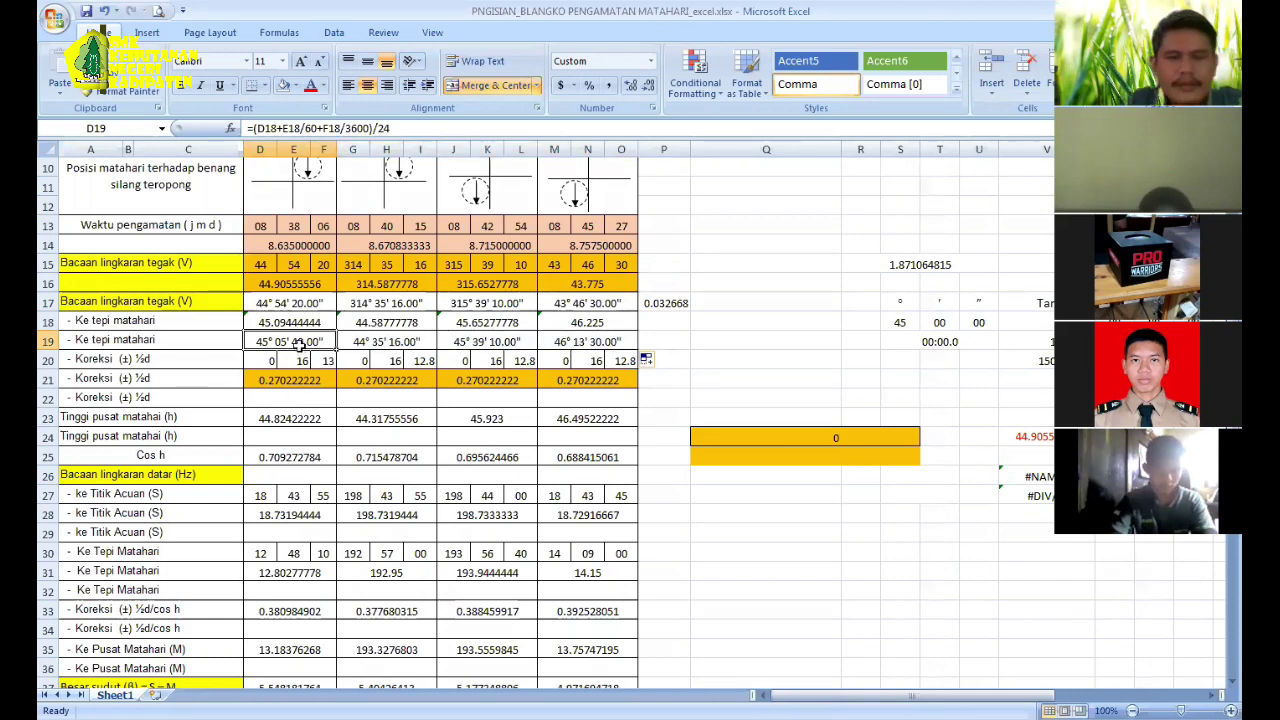
drag(298, 344, 625, 342)
key(ctrl+c)
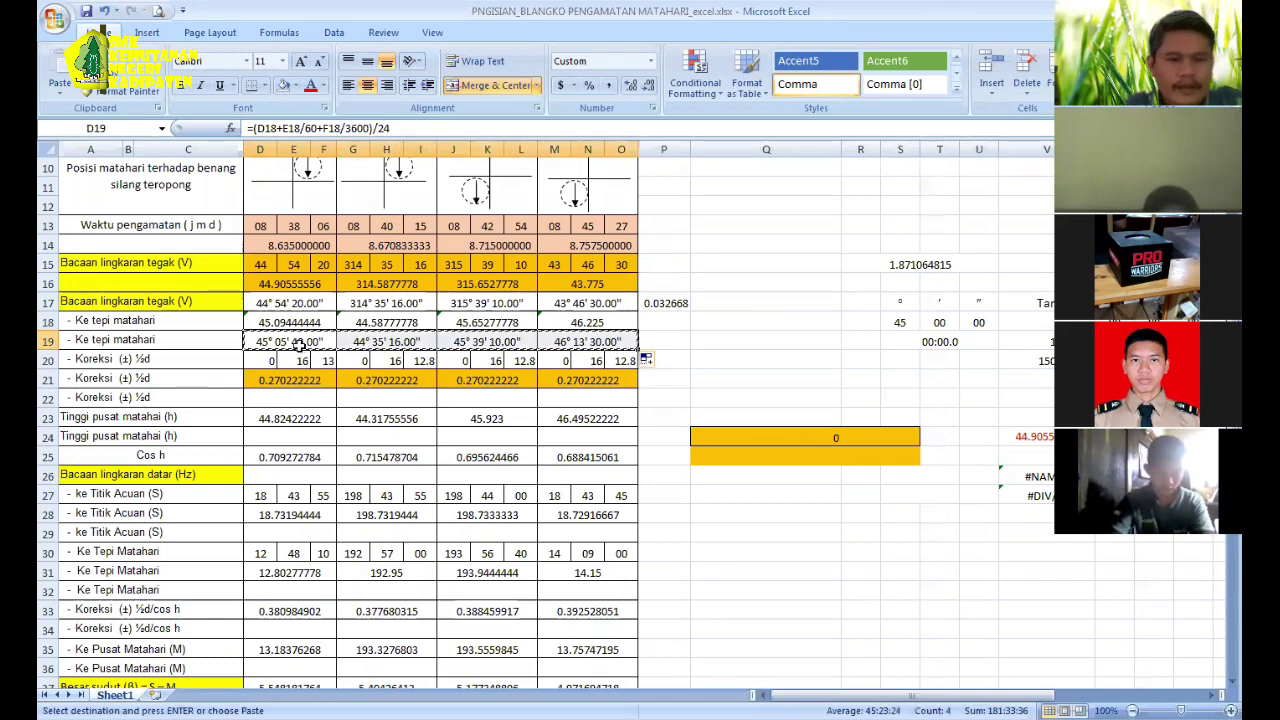
click(287, 399)
key(ctrl+v)
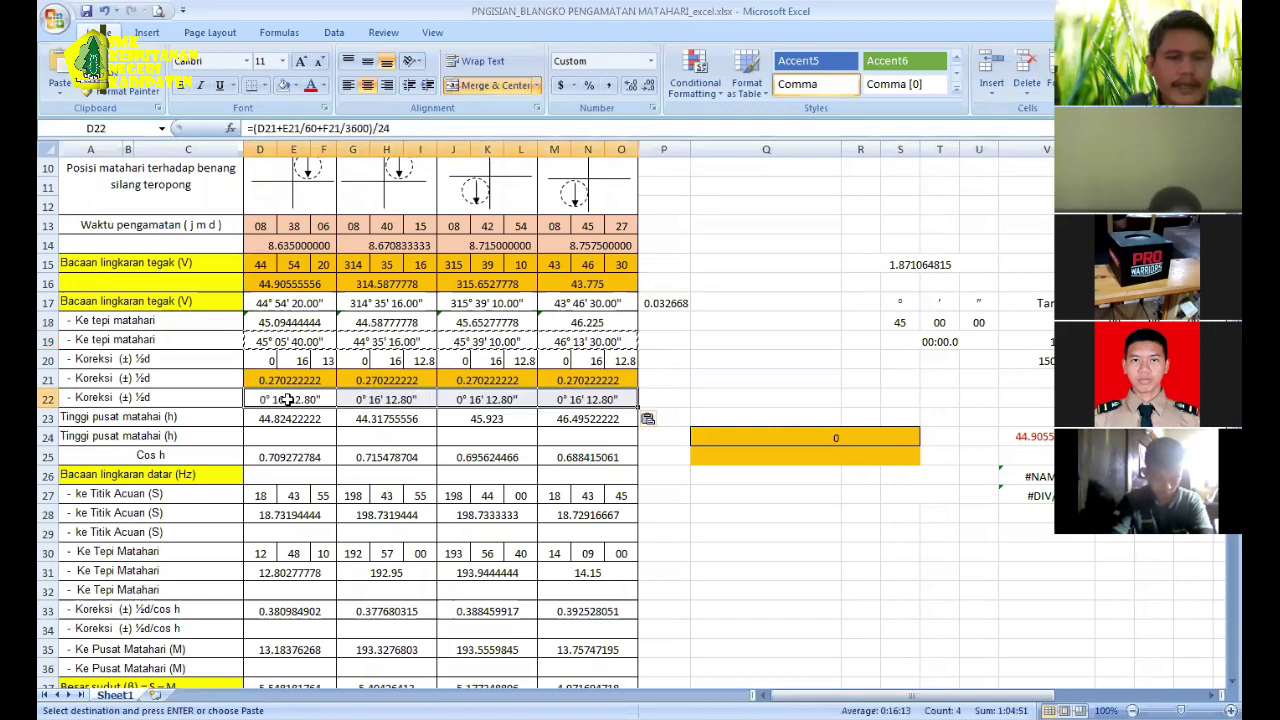
click(293, 438)
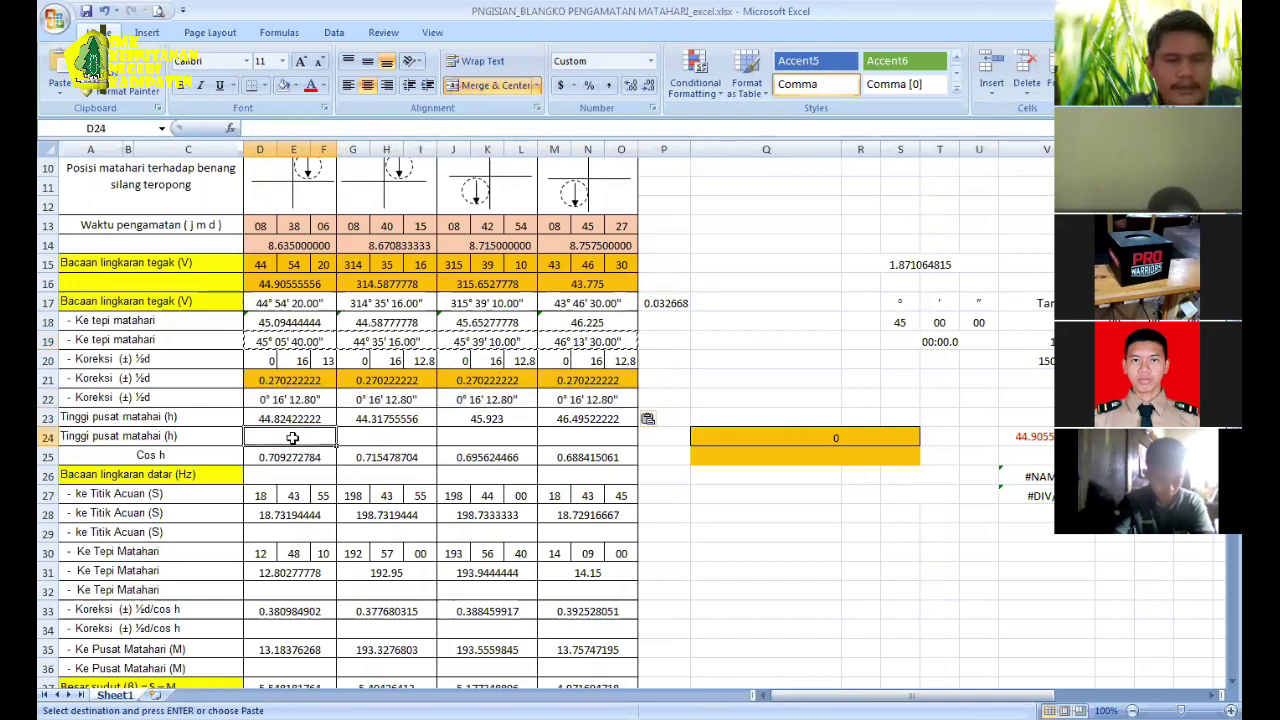
key(ctrl+v)
Step: Paste the copied degree-minute-second cells into row 29 (ke Titik Acuan) and row 32 (Ke Tepi Matahari)
scroll(292, 438, down, 2)
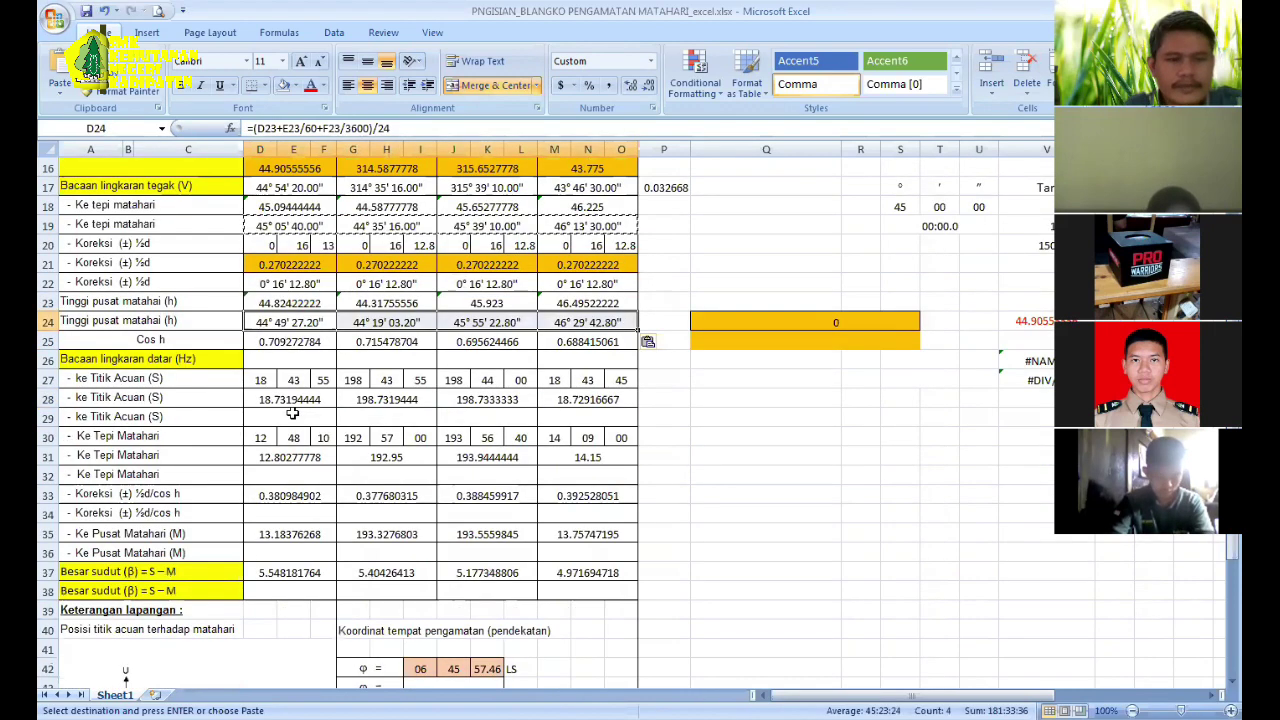
click(292, 413)
key(ctrl+v)
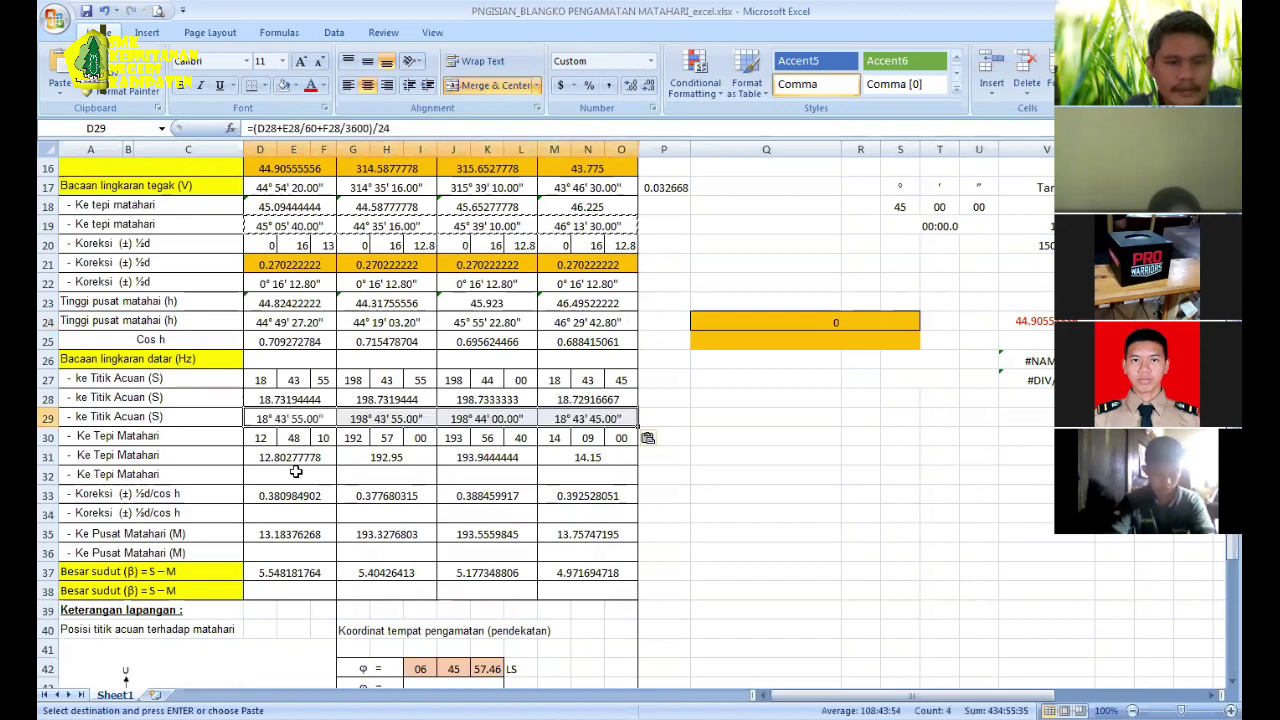
click(296, 471)
key(ctrl+v)
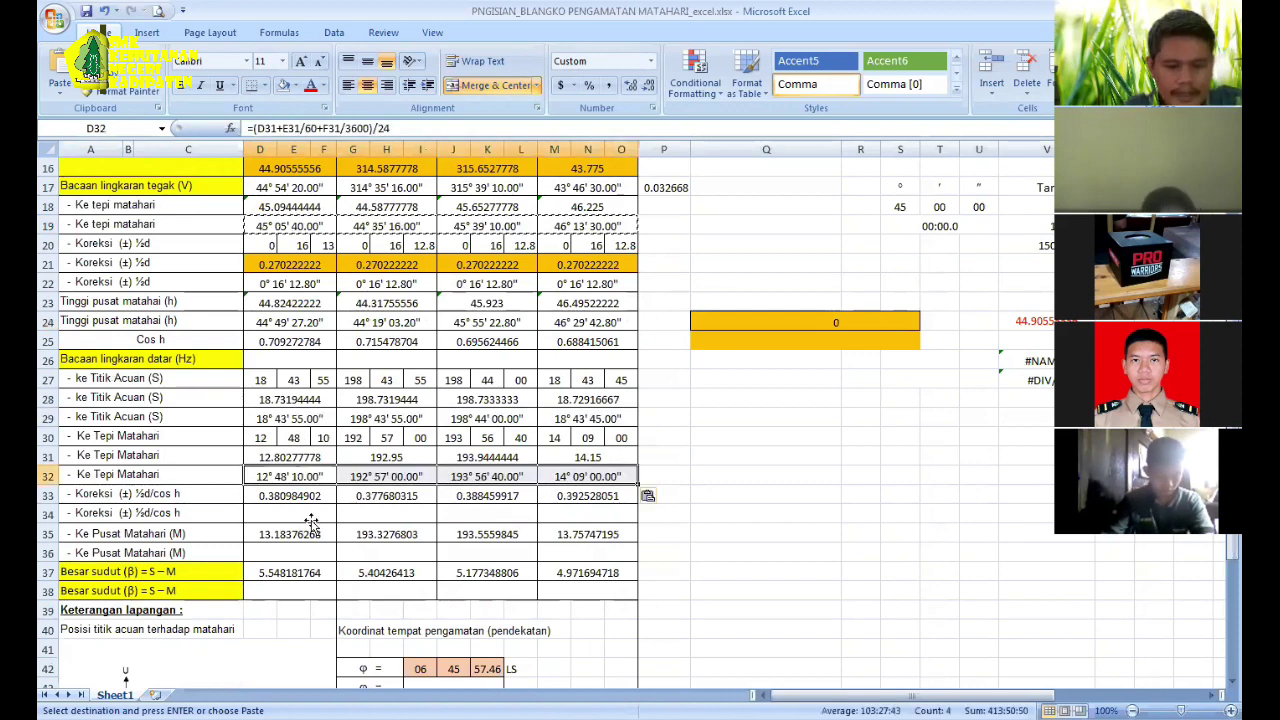
Step: Paste the same copied cells into rows 34, 36 and 38 for the ½d/cos h correction, sun centre and angle β
click(310, 514)
key(ctrl+v)
click(298, 553)
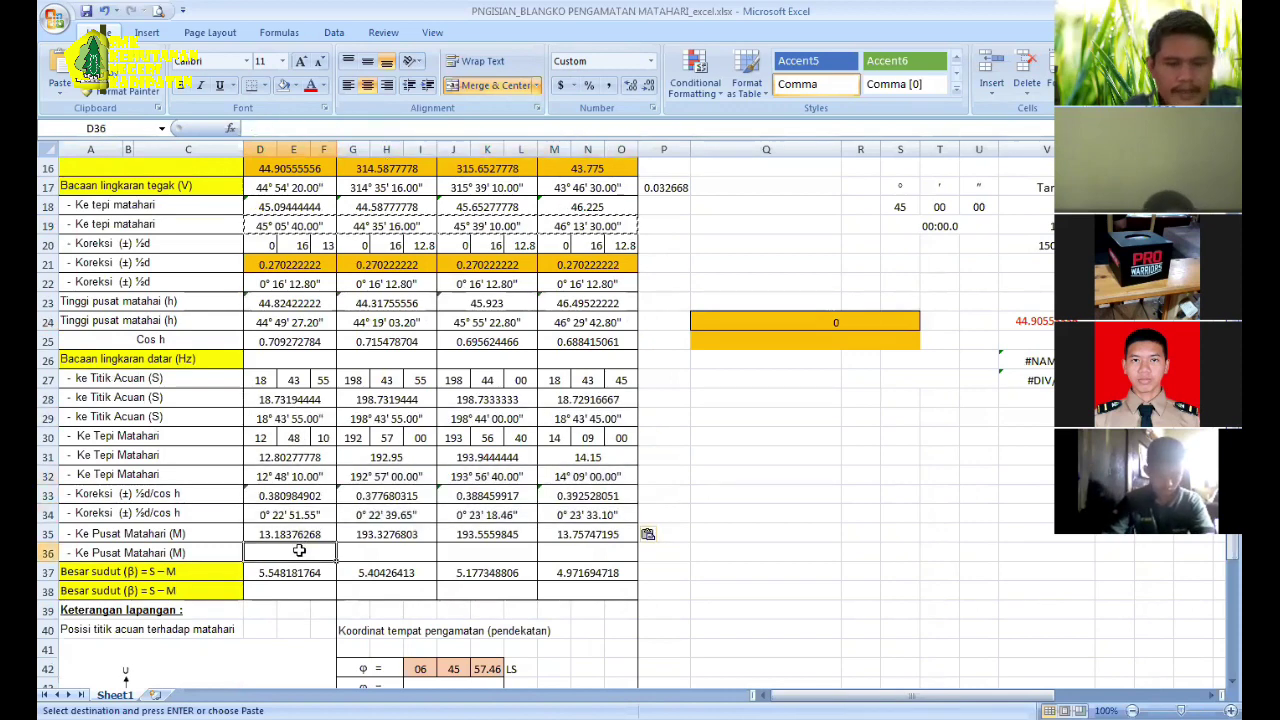
key(ctrl+v)
click(296, 588)
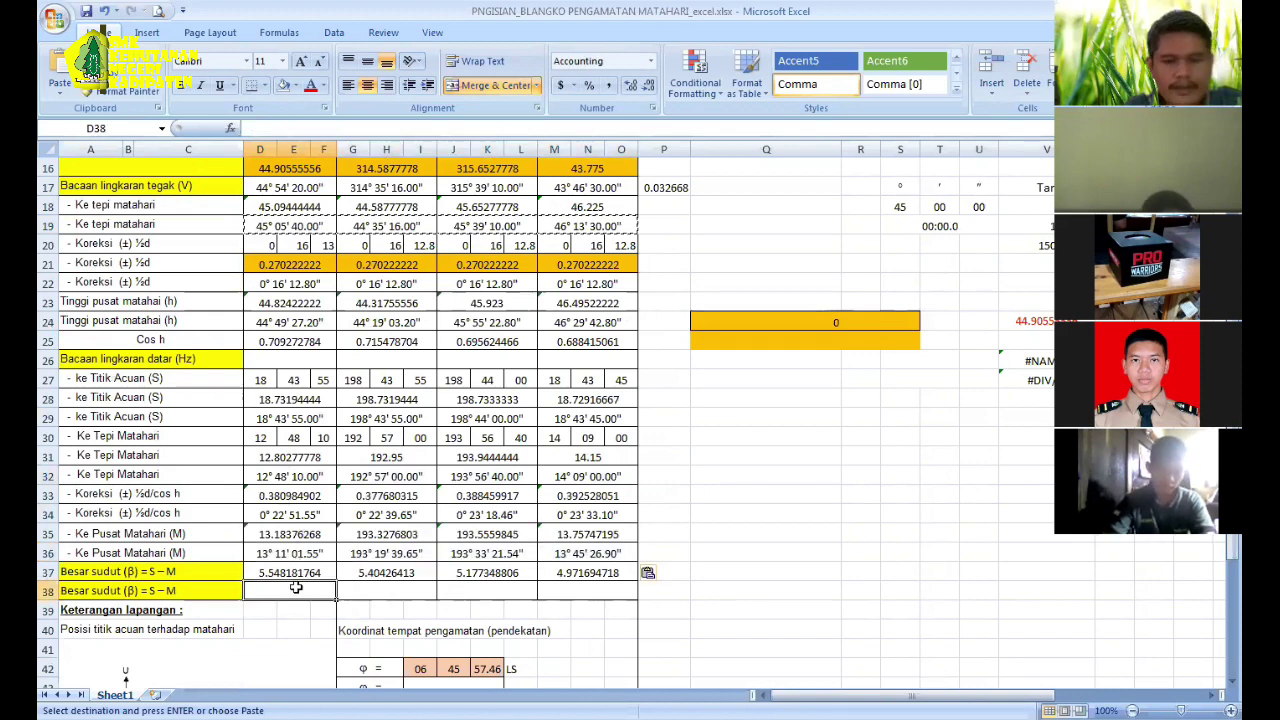
key(ctrl+v)
click(856, 511)
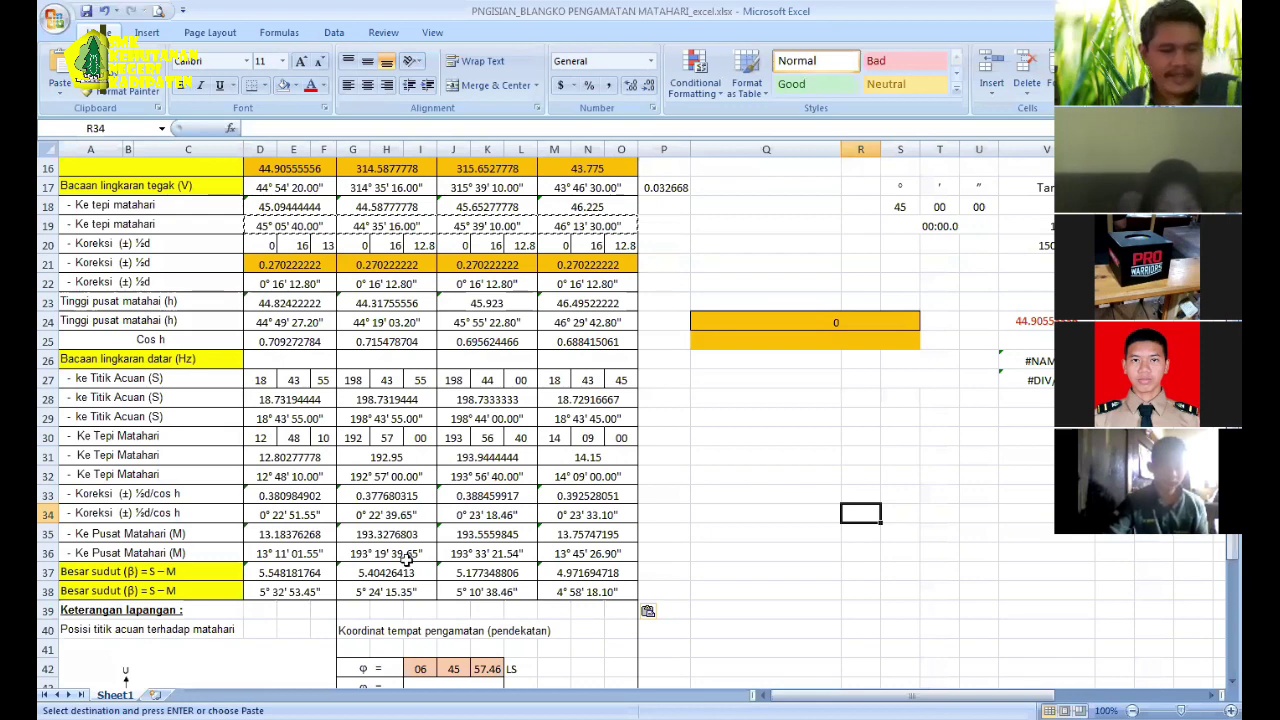
key(Escape)
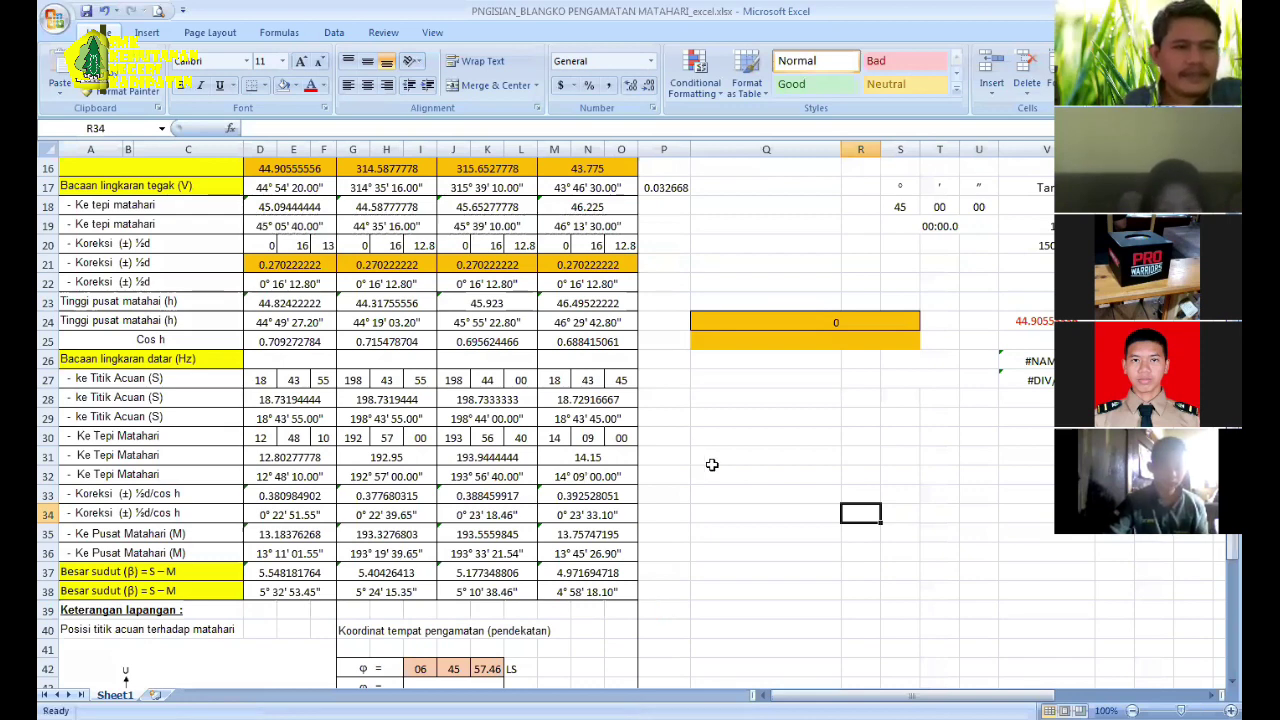
Step: Hide the raw and decimal reading rows 14–16, 18, 20–21, 23, 25, 27–28, 30–31, 33, 35 and 37
scroll(637, 465, up, 2)
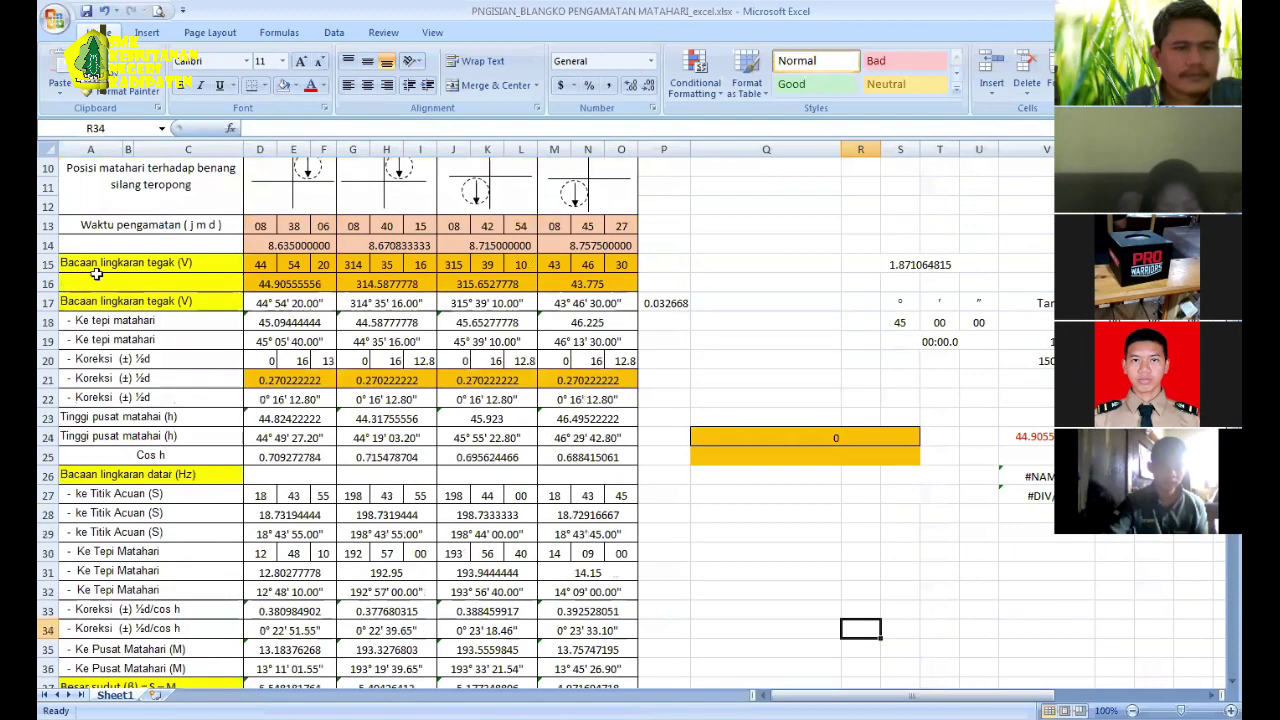
click(48, 263)
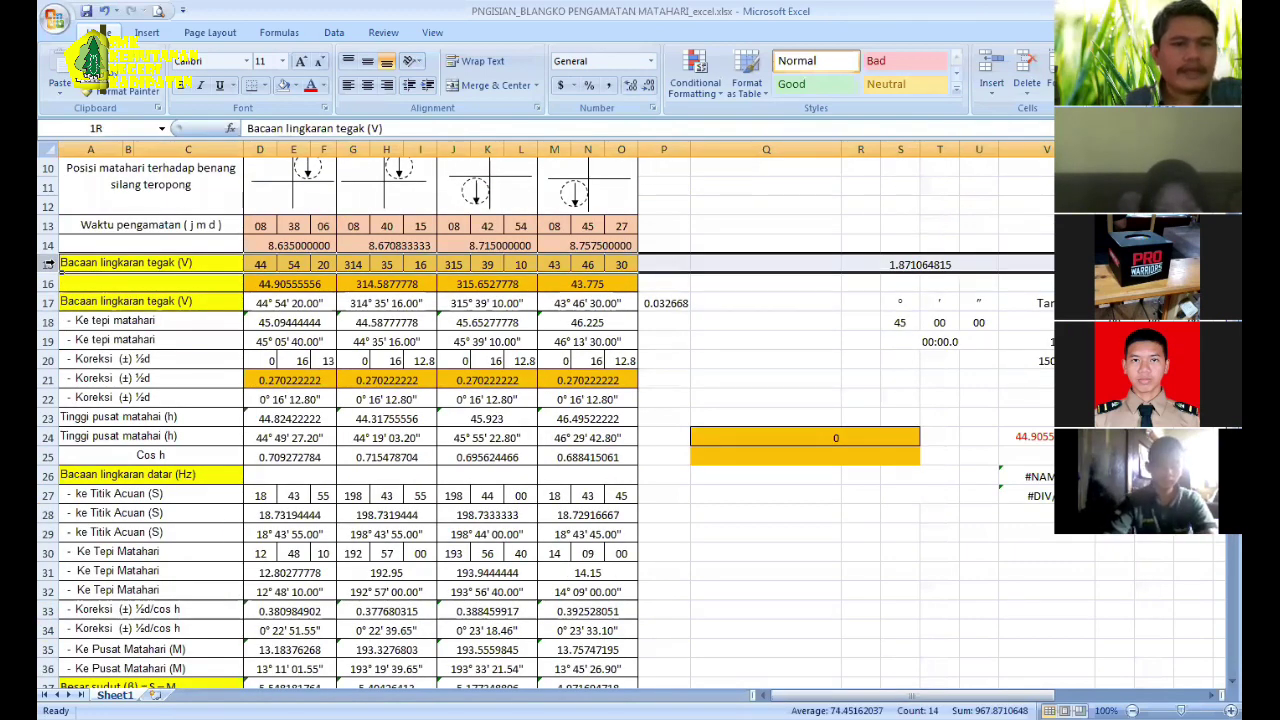
drag(48, 263, 48, 284)
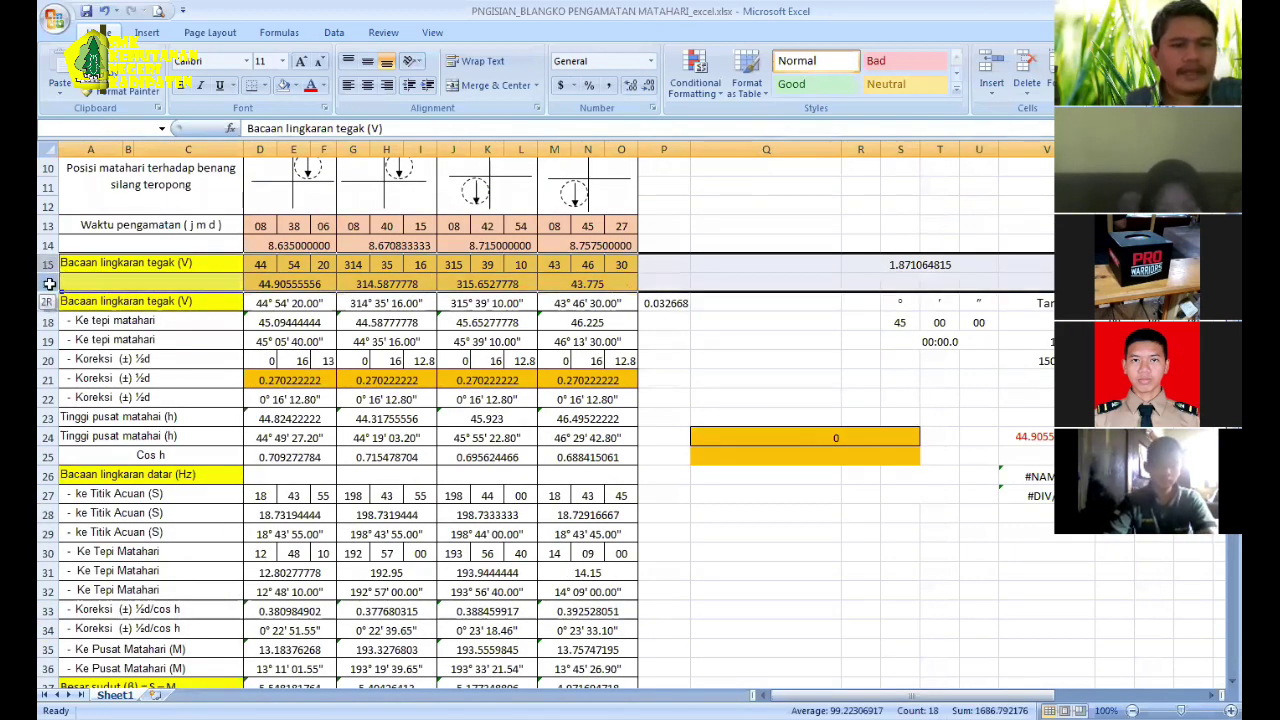
right_click(280, 287)
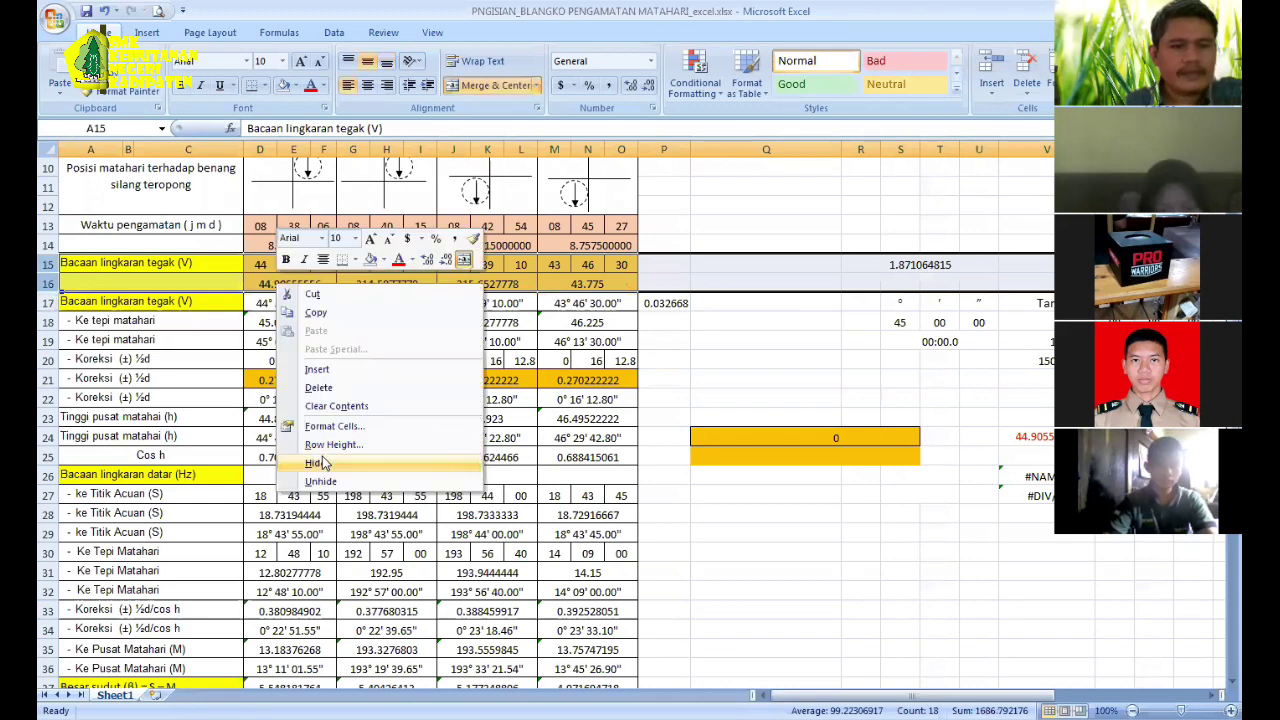
key(h)
click(732, 307)
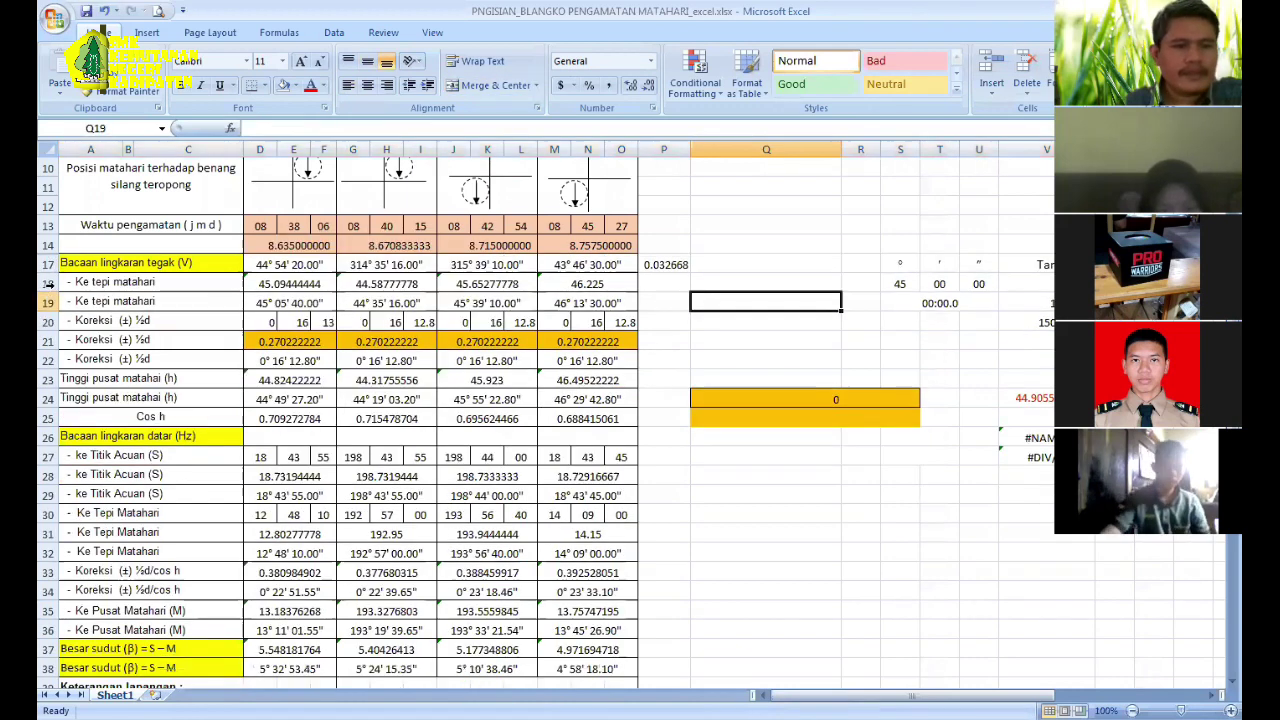
click(48, 283)
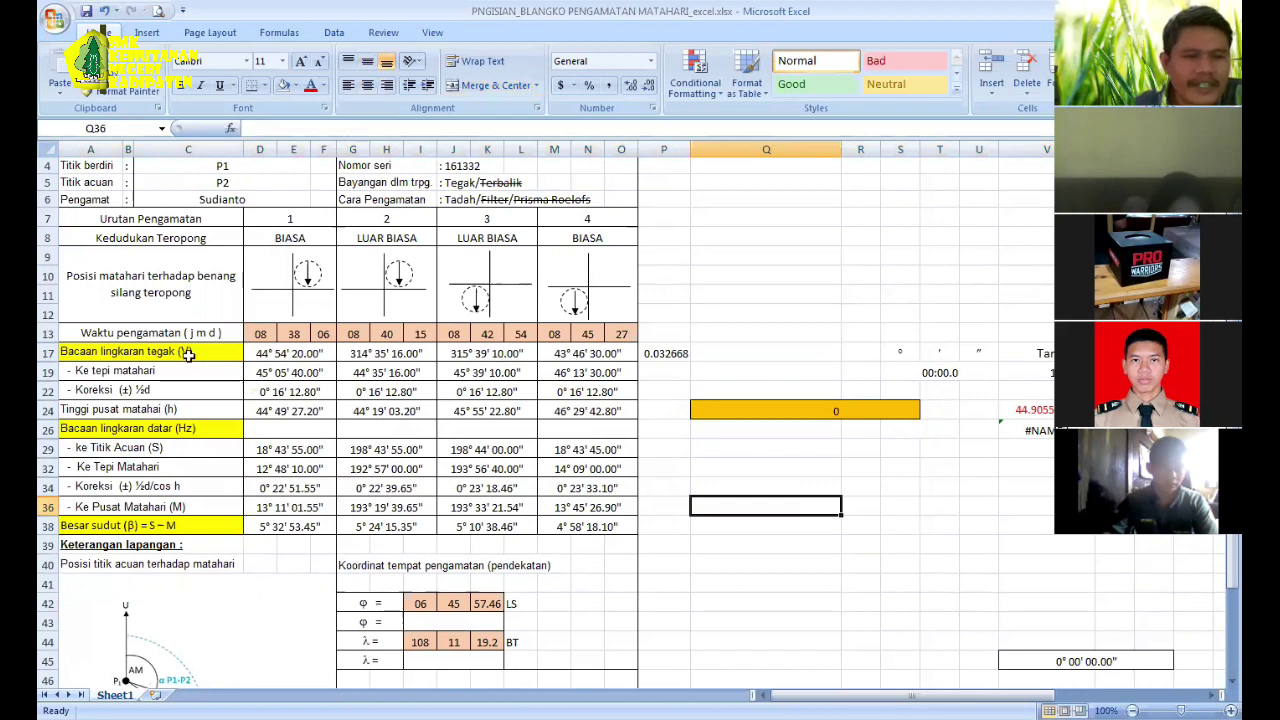
Step: Set the font colour of the vertical circle readings in D17:O17 to white
click(283, 353)
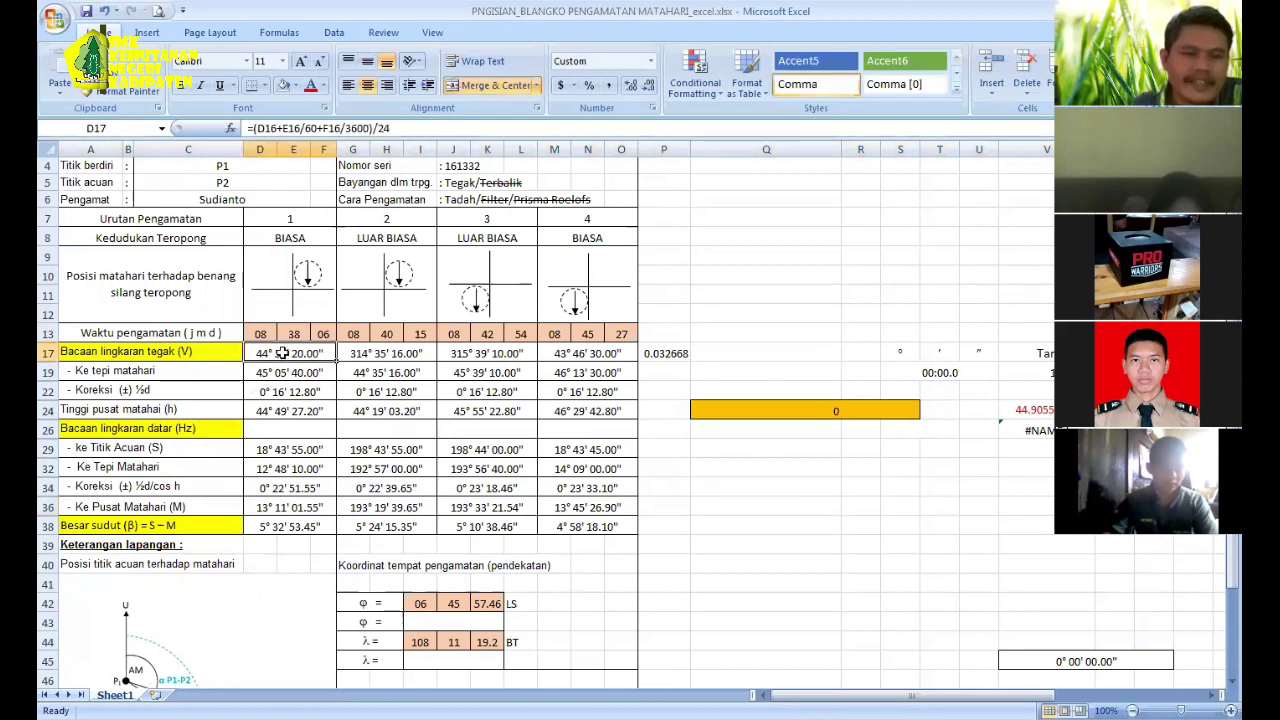
click(326, 371)
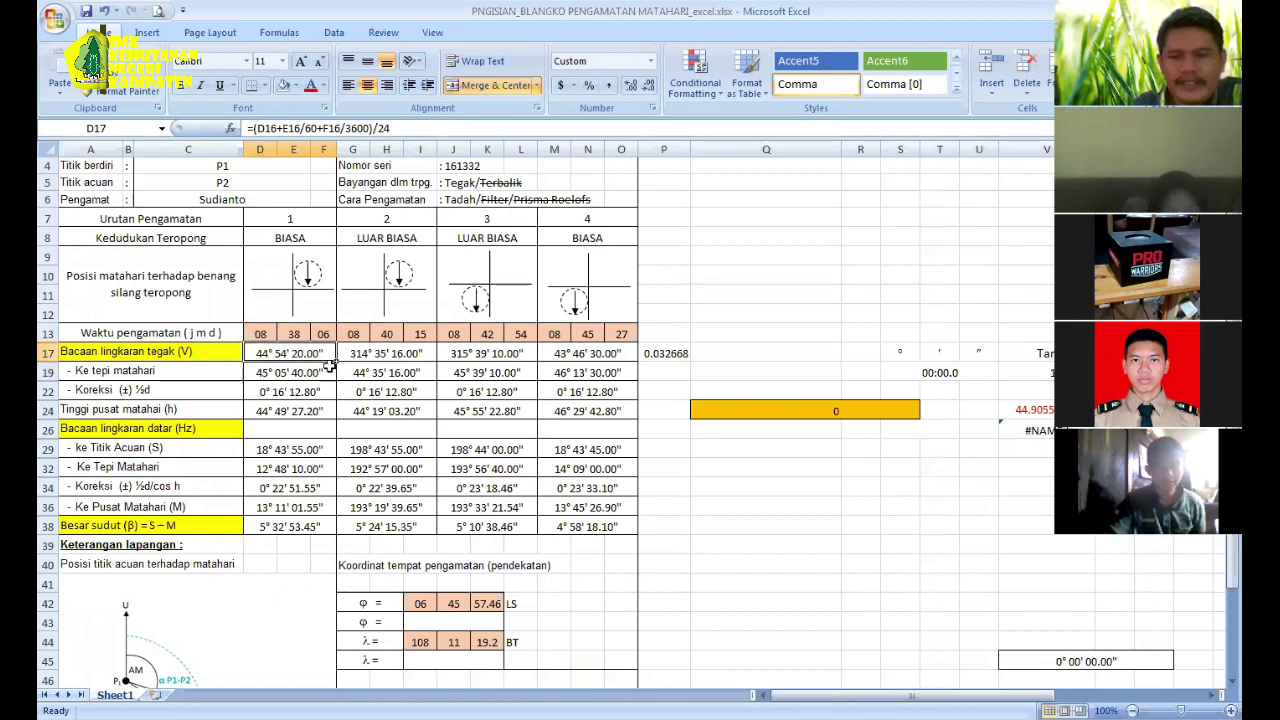
click(900, 520)
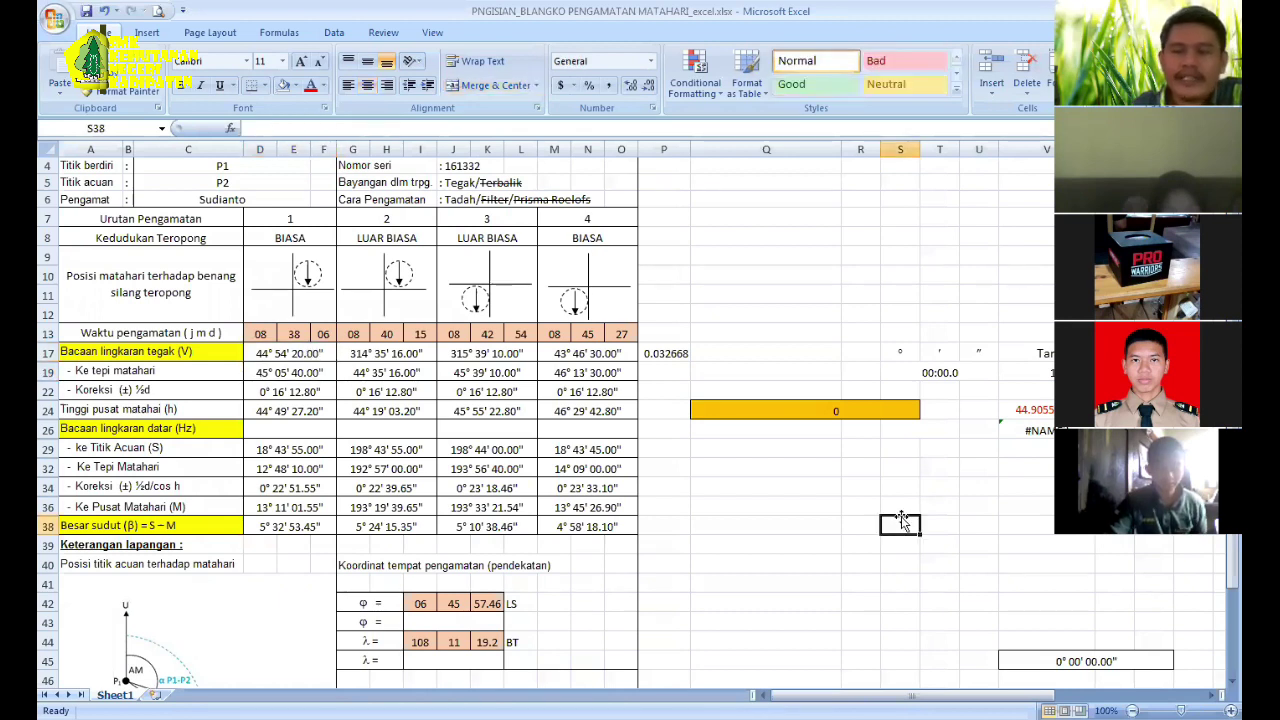
click(306, 353)
shift+click(588, 355)
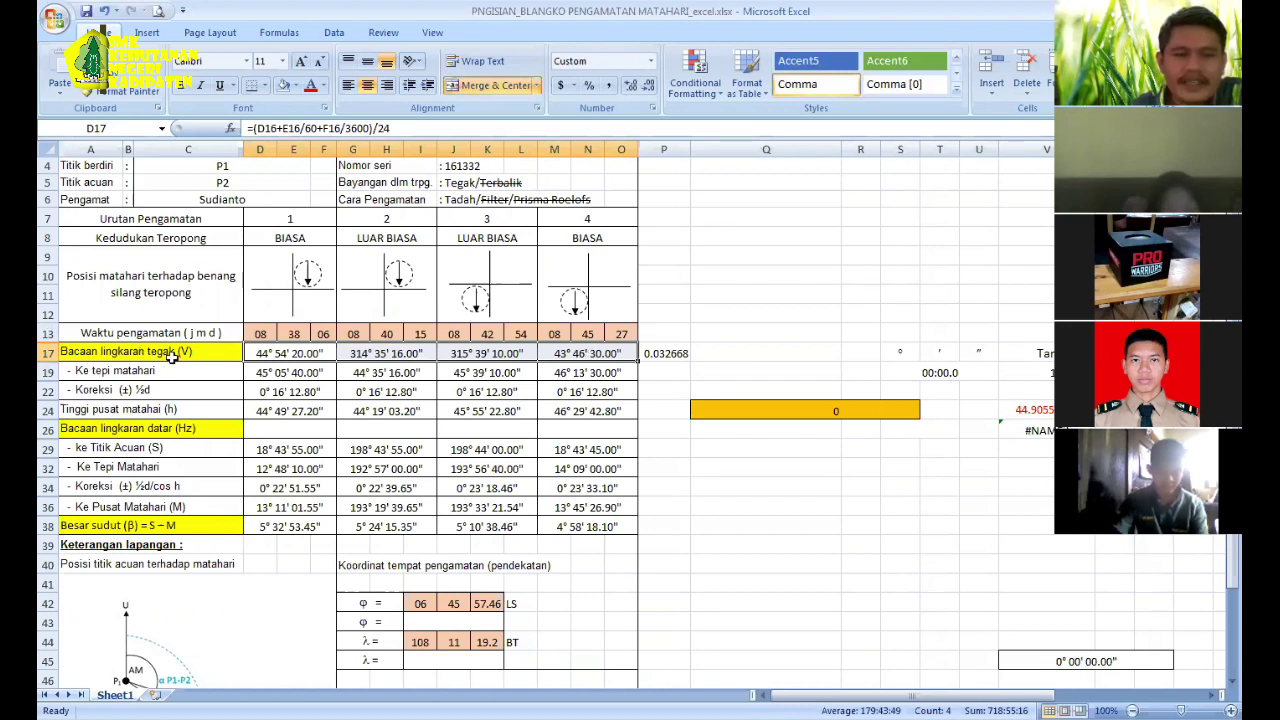
right_click(264, 356)
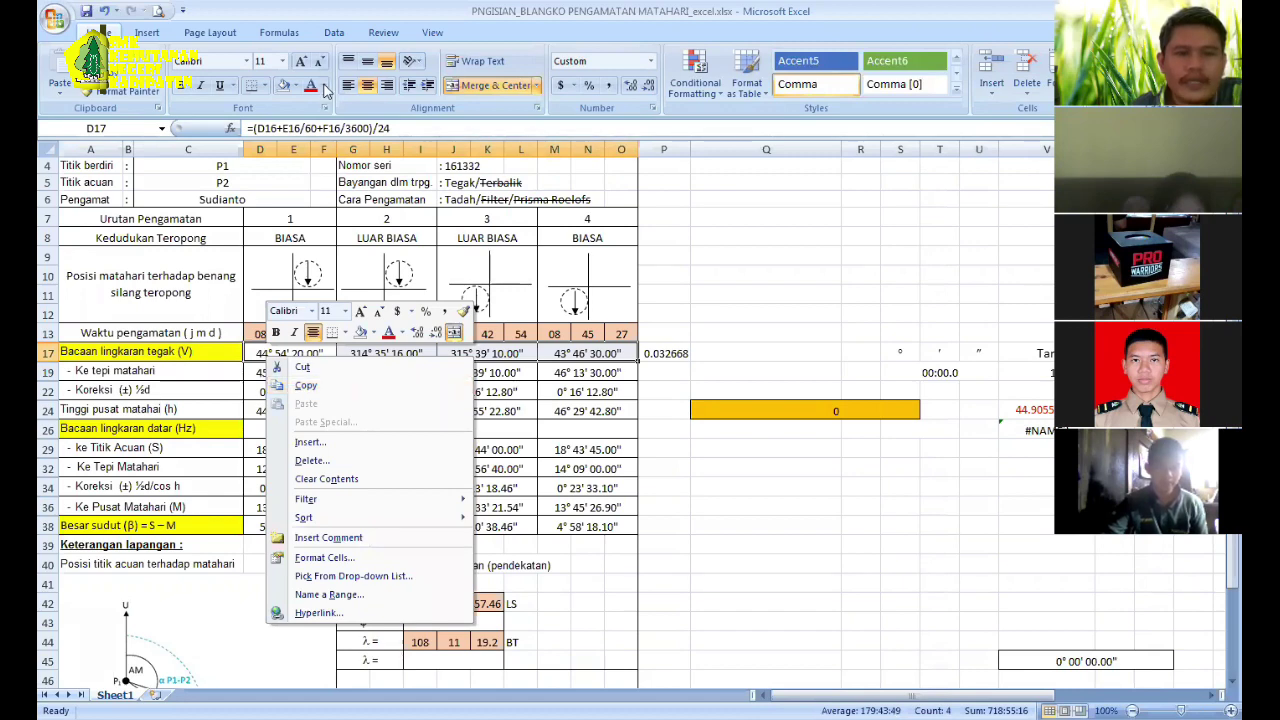
click(324, 86)
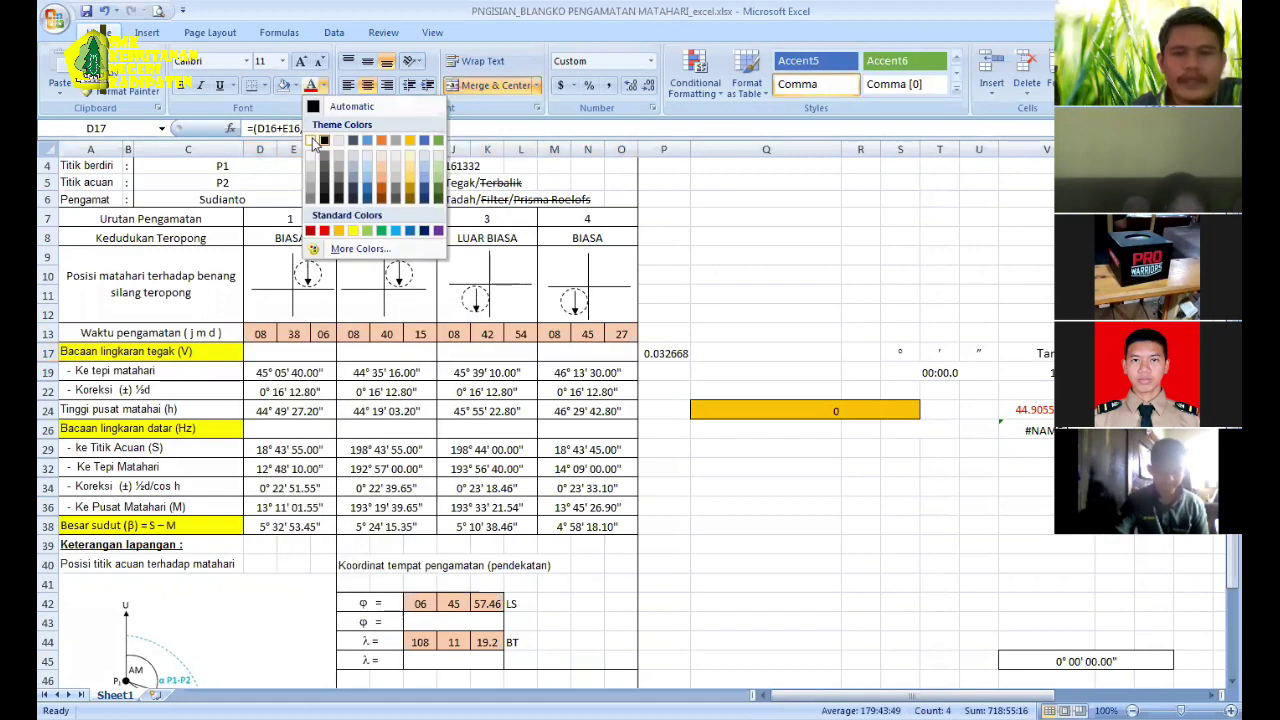
click(748, 510)
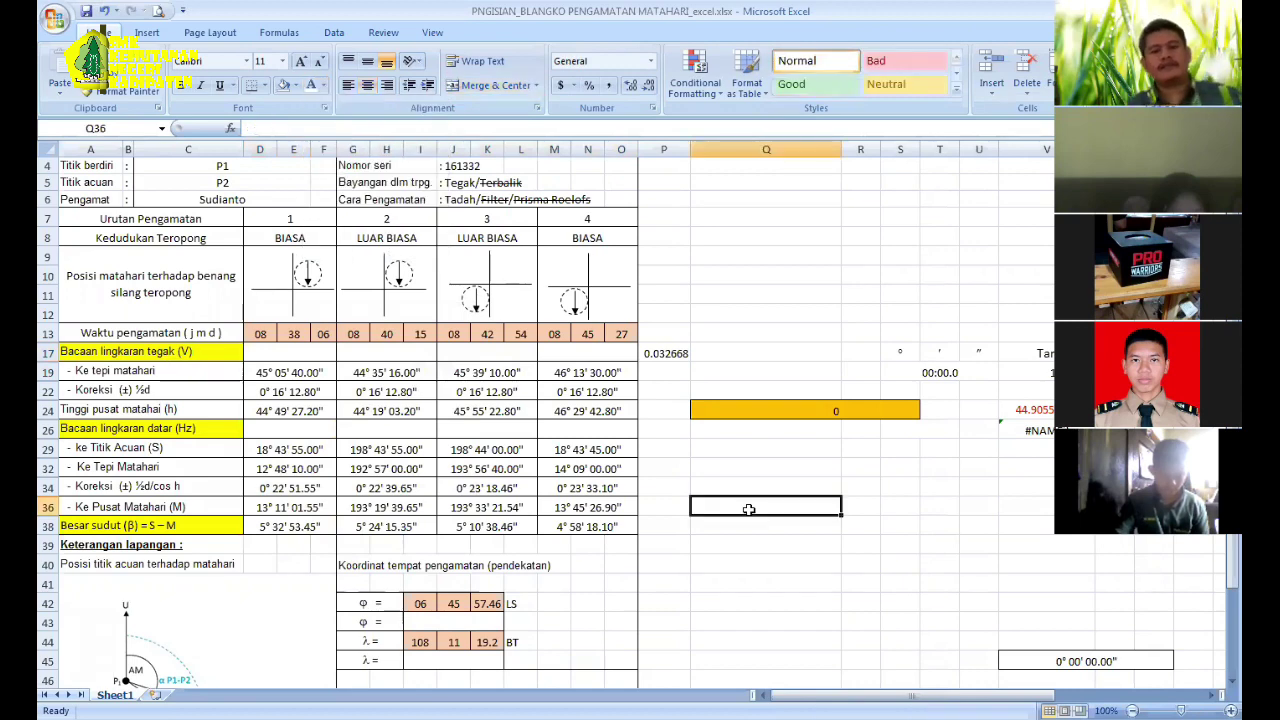
Step: Enter the decimal latitude formula =I42+J42/60+K42/3600 in the φ cell I43
scroll(748, 510, down, 2)
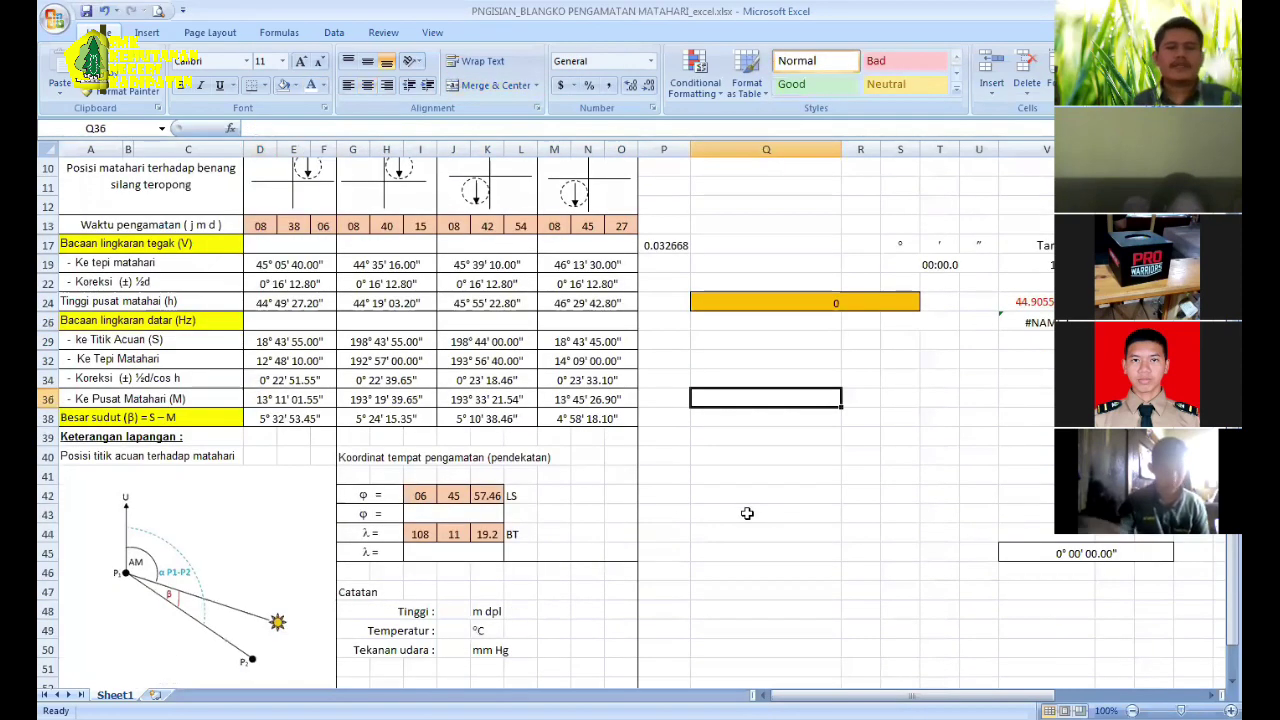
click(466, 509)
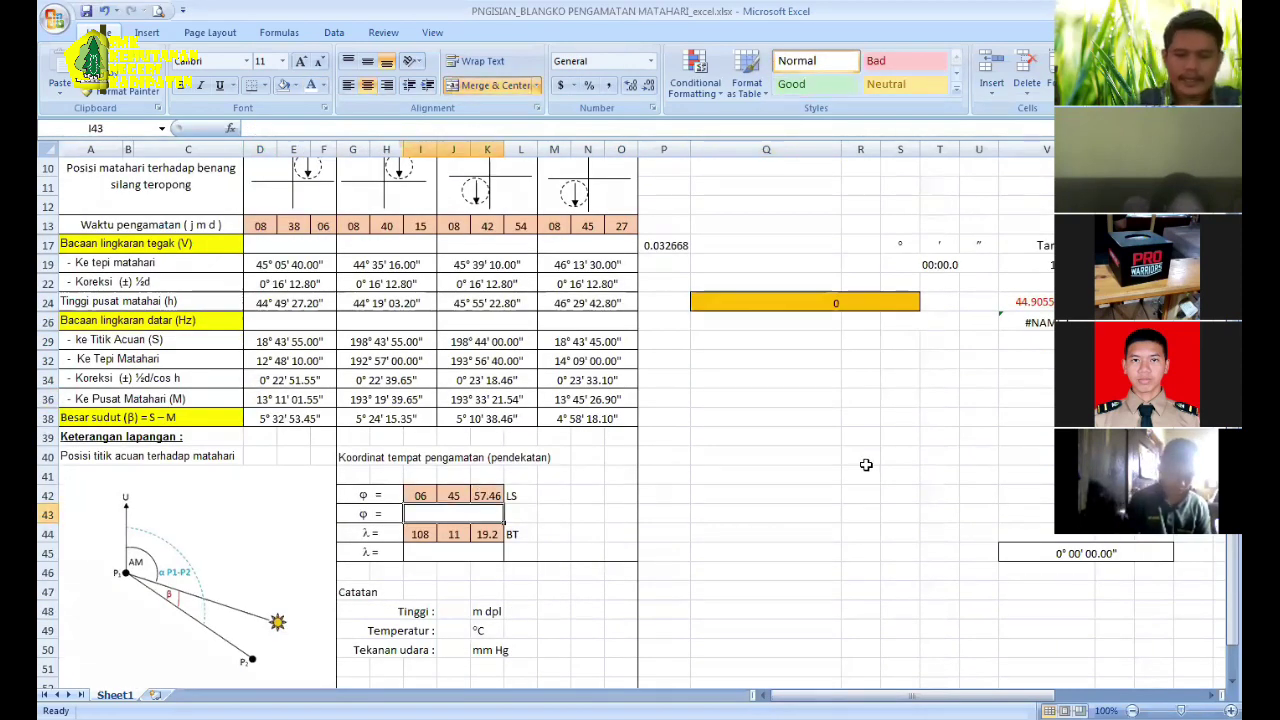
text(=)
key(Up)
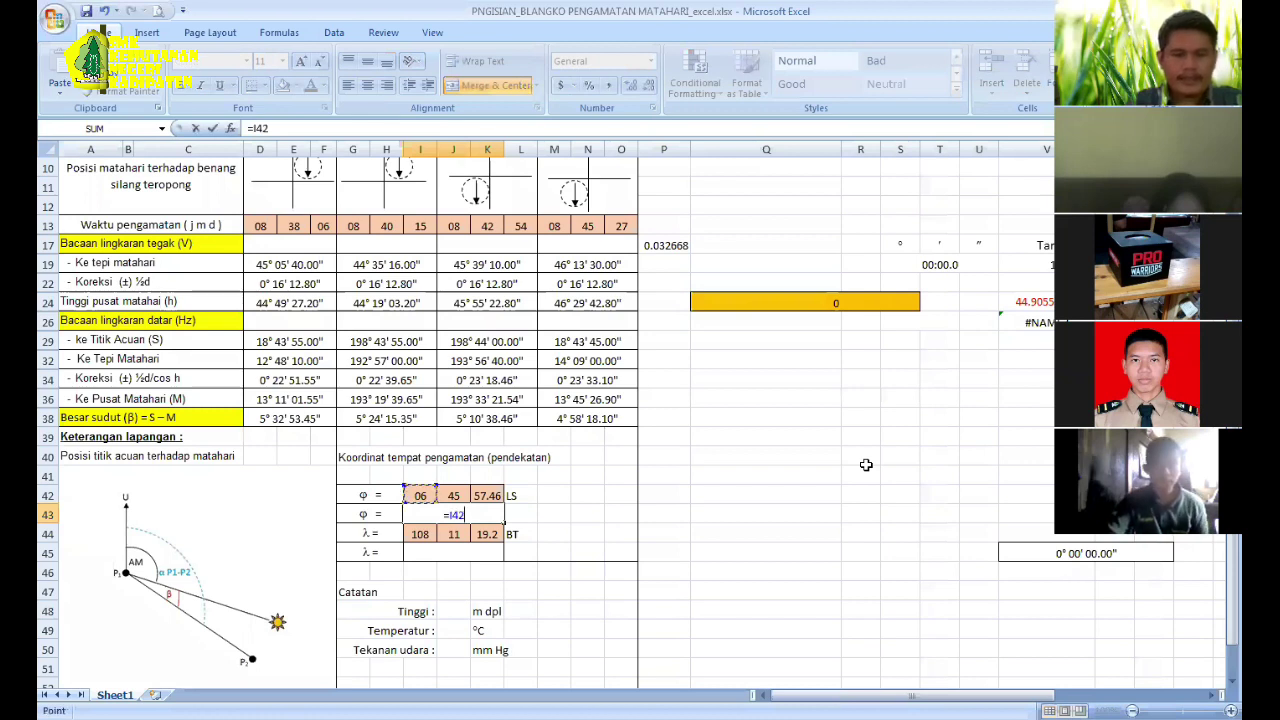
text(+)
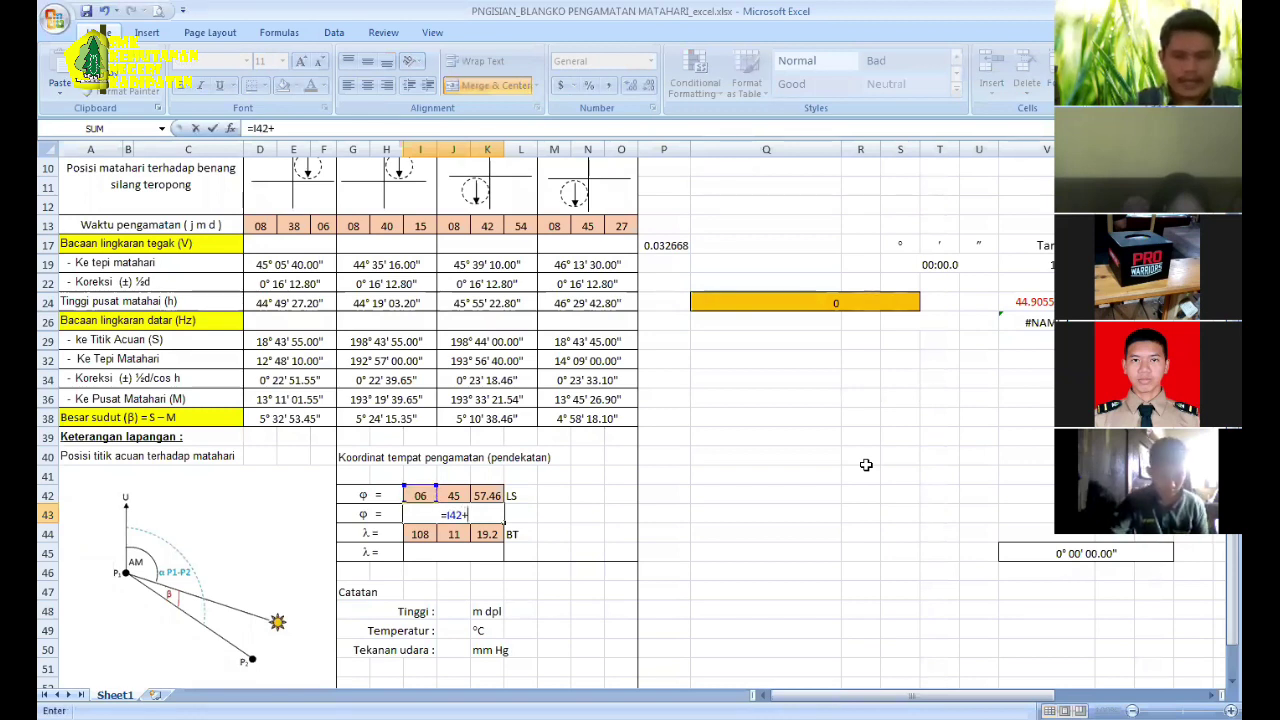
key(Up)
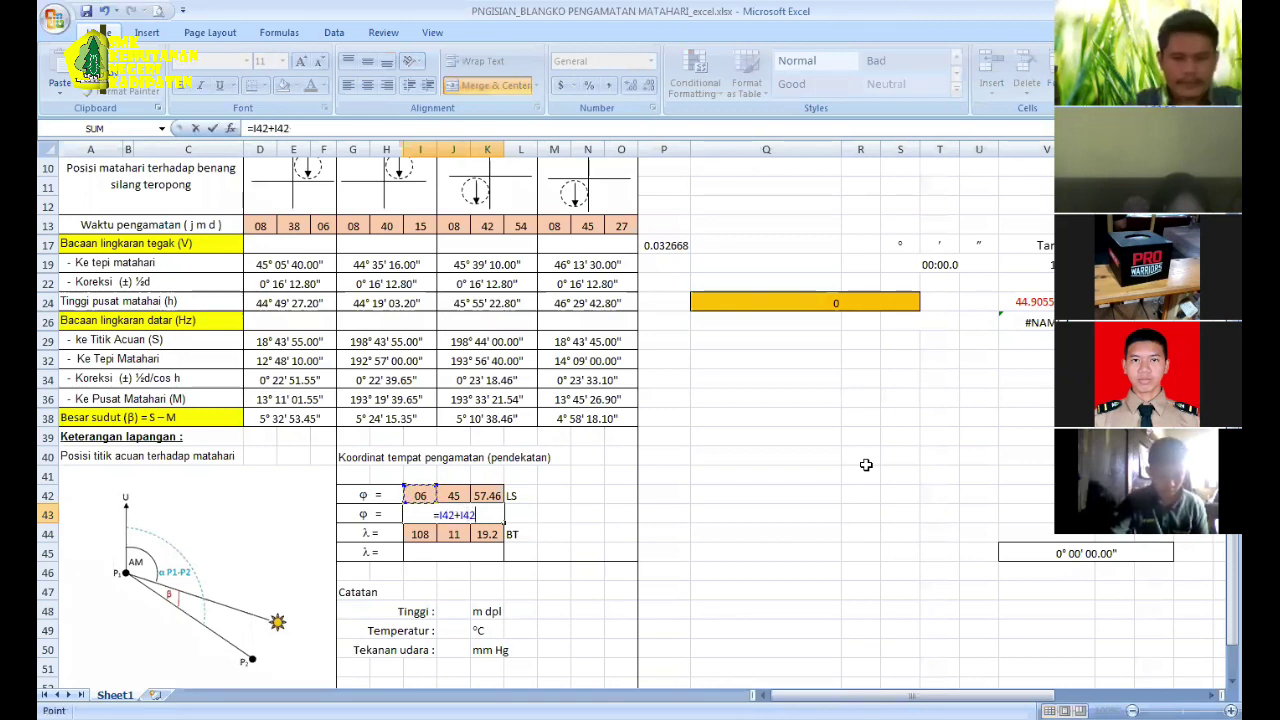
key(Right)
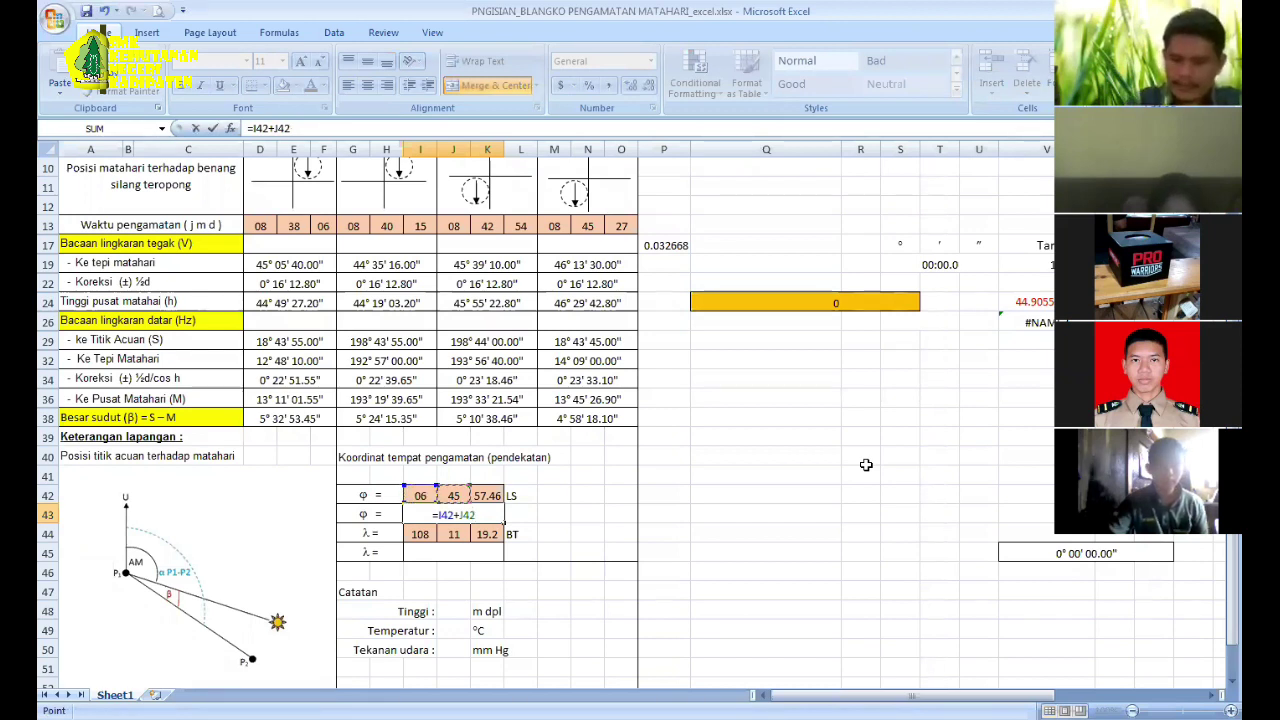
key(ctrl+Return)
Step: Copy the decimal-degree formula from I43 into the λ cell I45
key(ctrl+c)
key(Down)
key(Down)
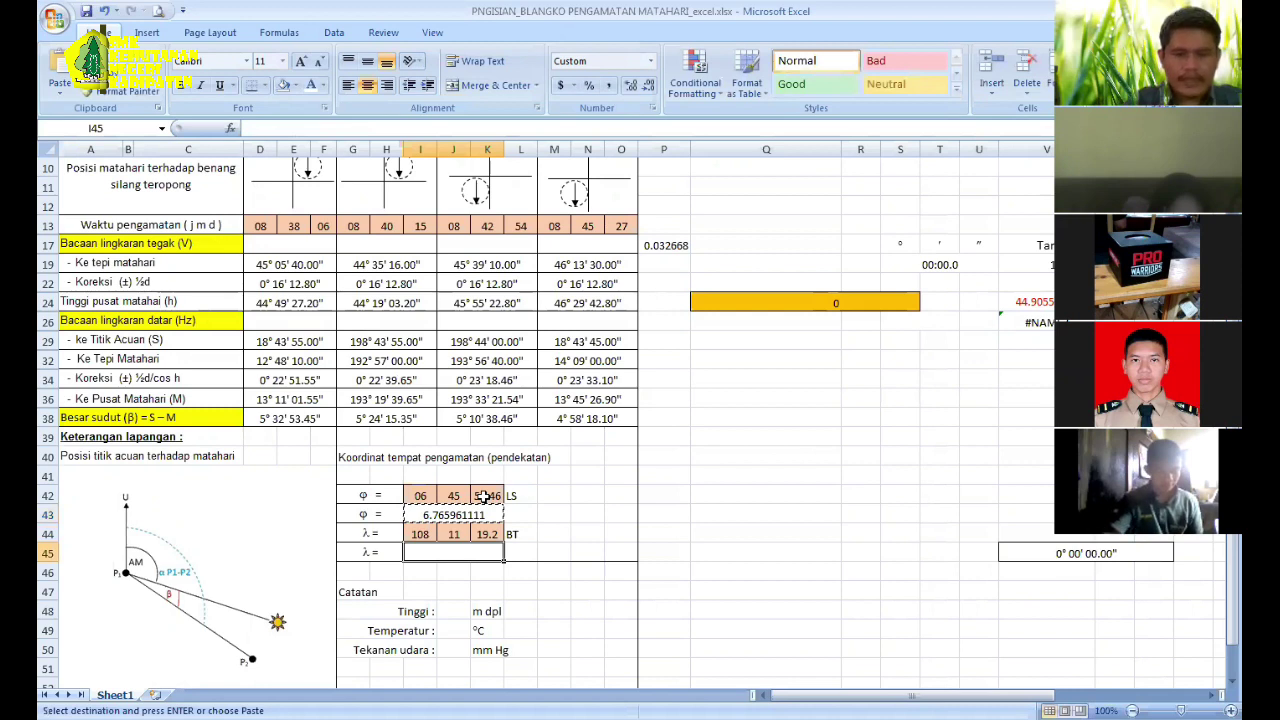
key(Return)
Step: Make the latitude in I43 negative with the formula =-(I42+J42/60+K42/3600)
key(Up)
key(Up)
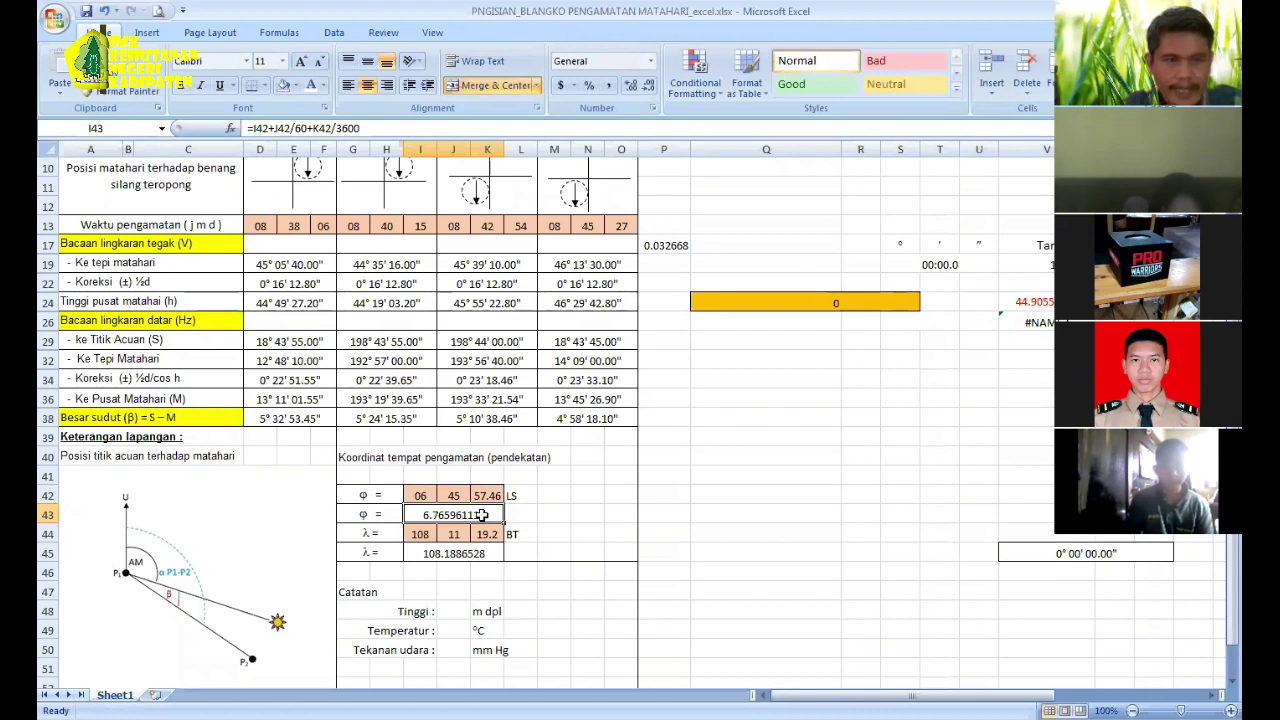
click(255, 123)
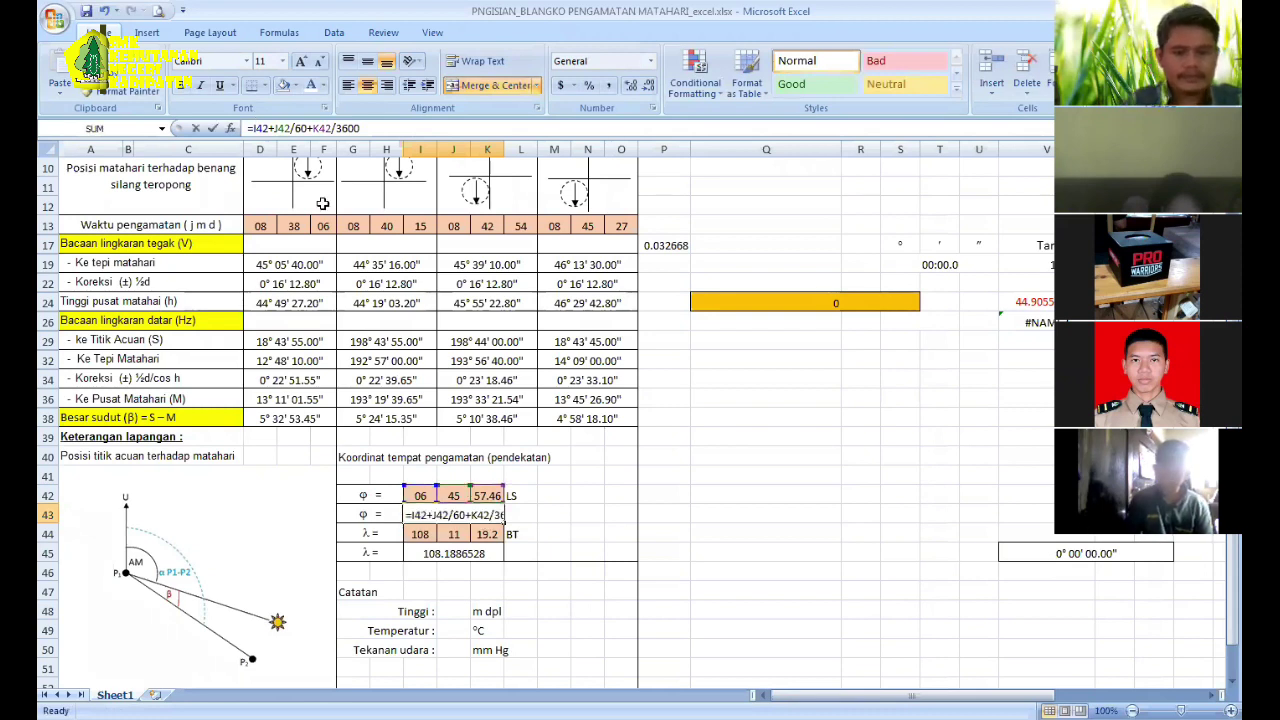
text(()
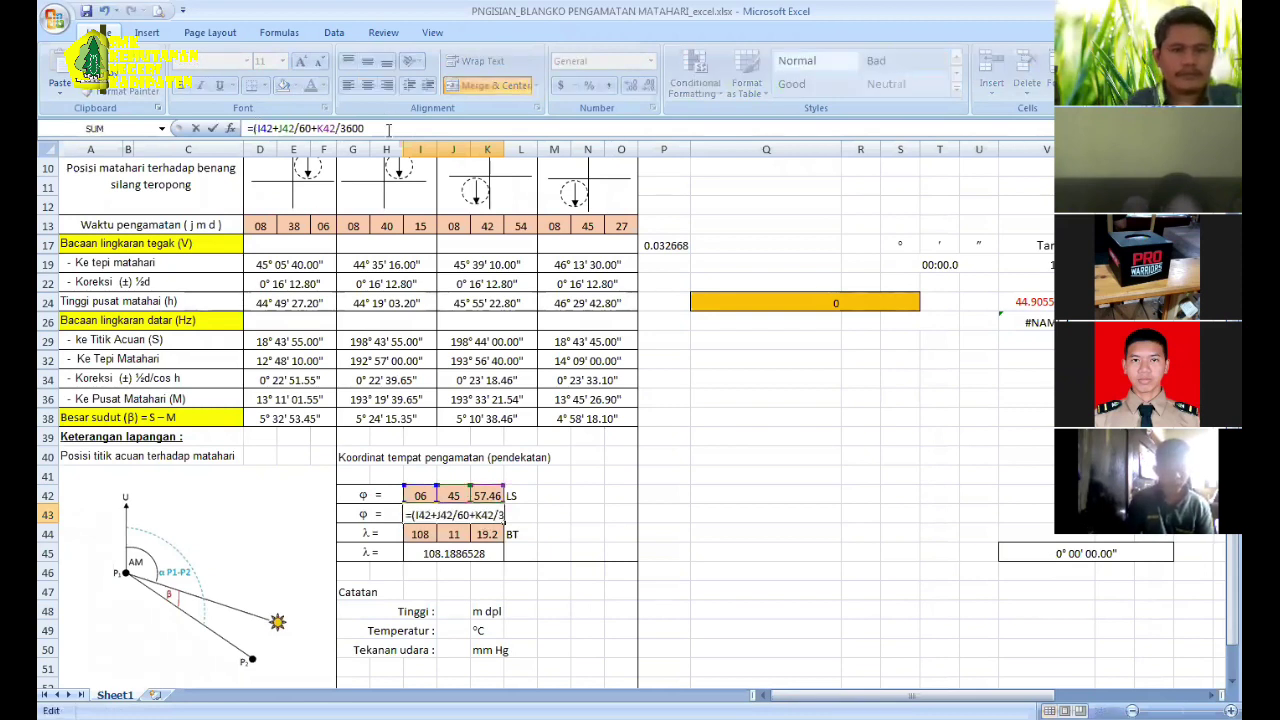
text())
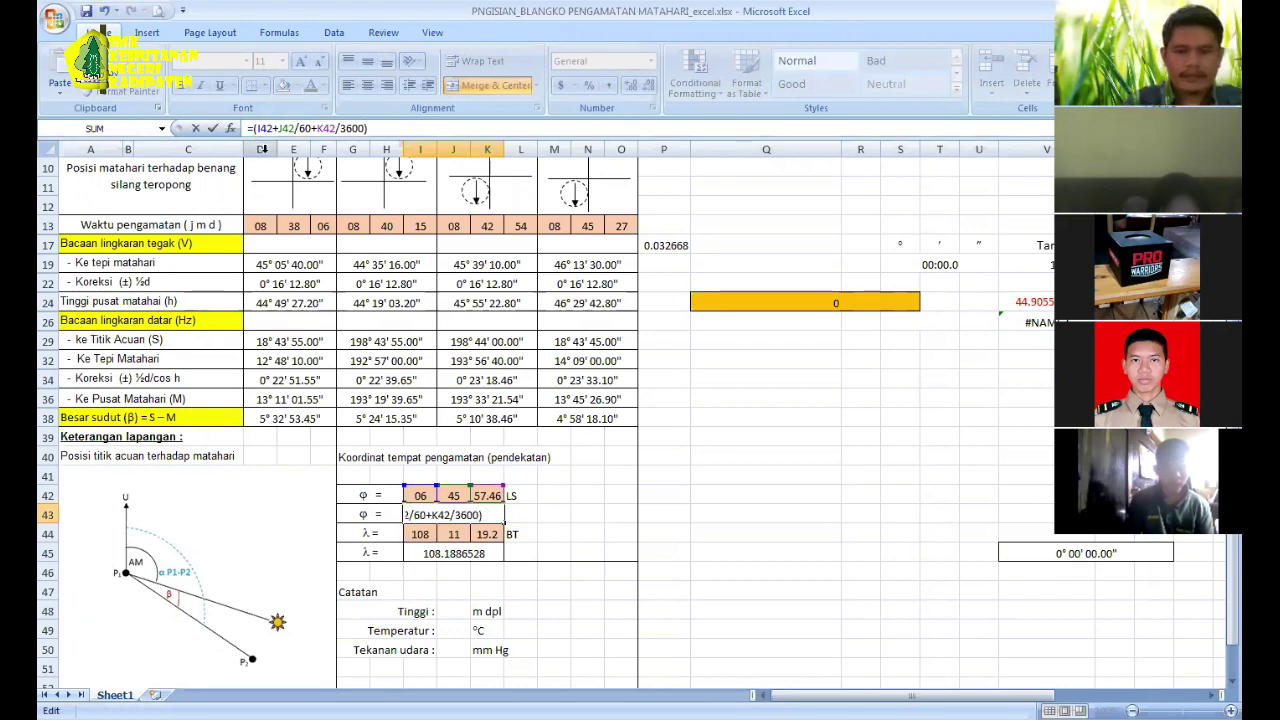
key(Return)
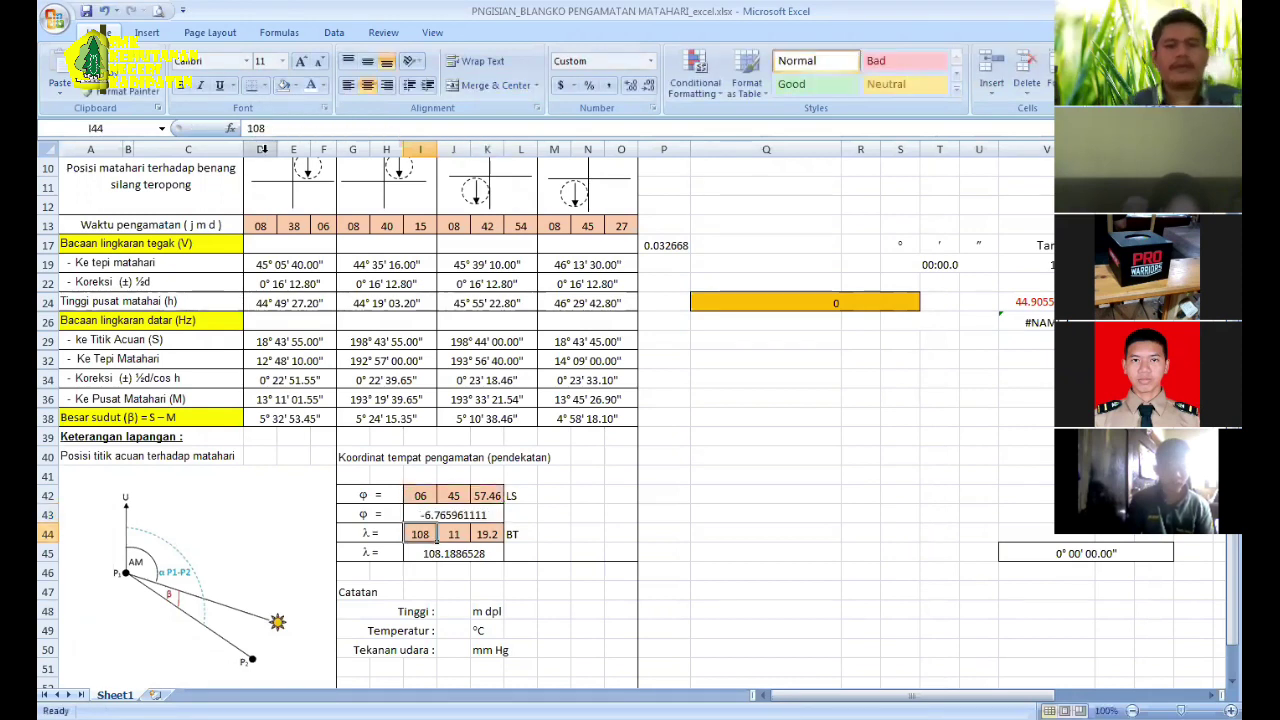
Step: Insert an empty row 44 below the decimal latitude and an empty row 47 below the decimal longitude
click(780, 475)
click(47, 534)
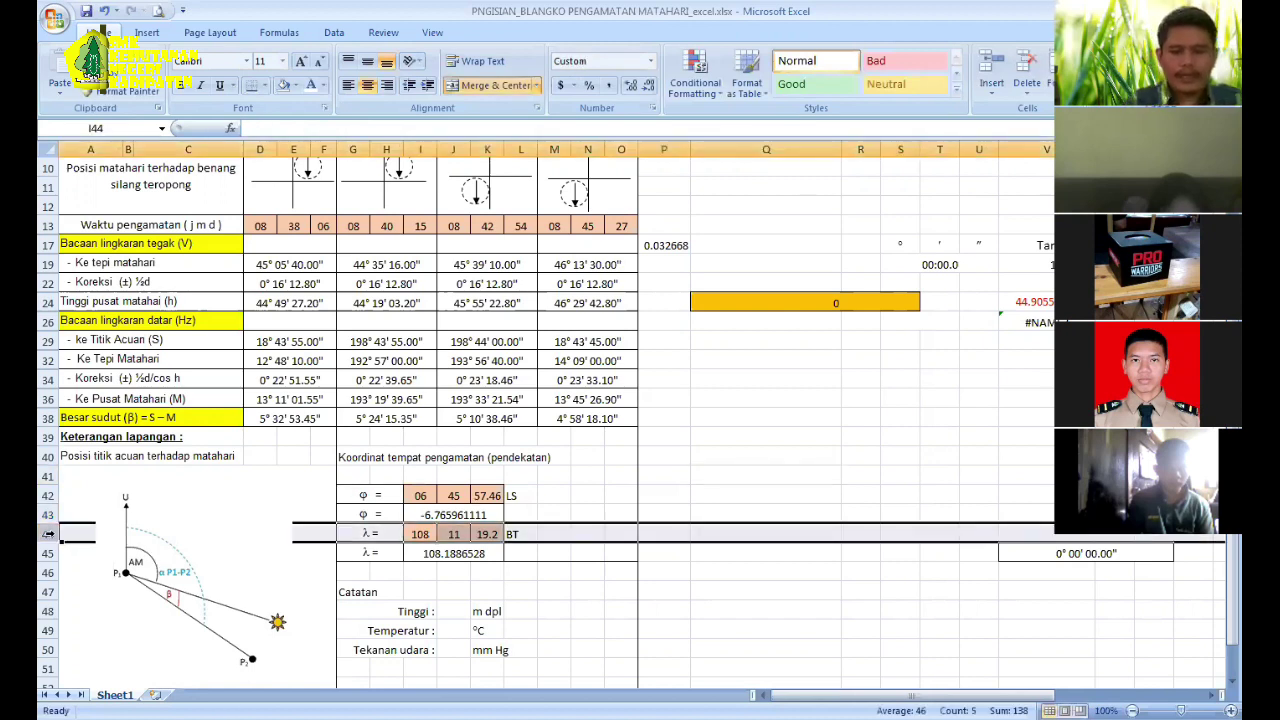
key(ctrl+shift+plus)
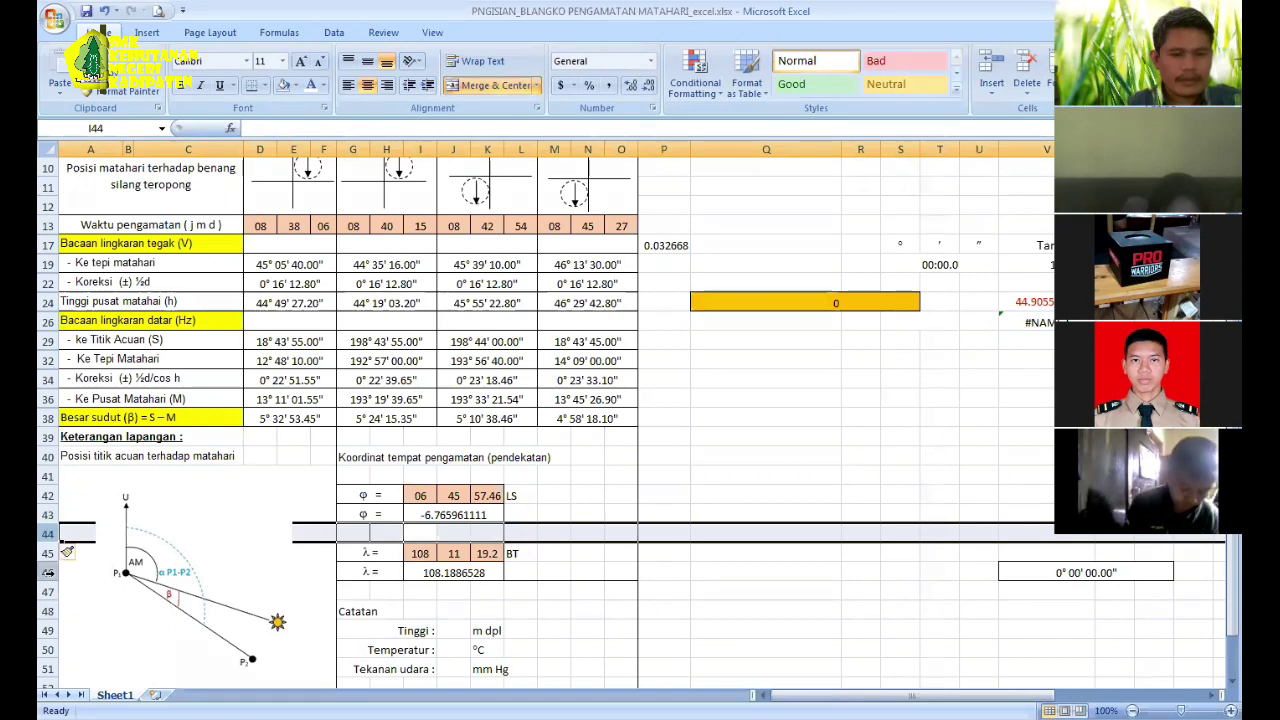
click(47, 591)
key(ctrl+shift+plus)
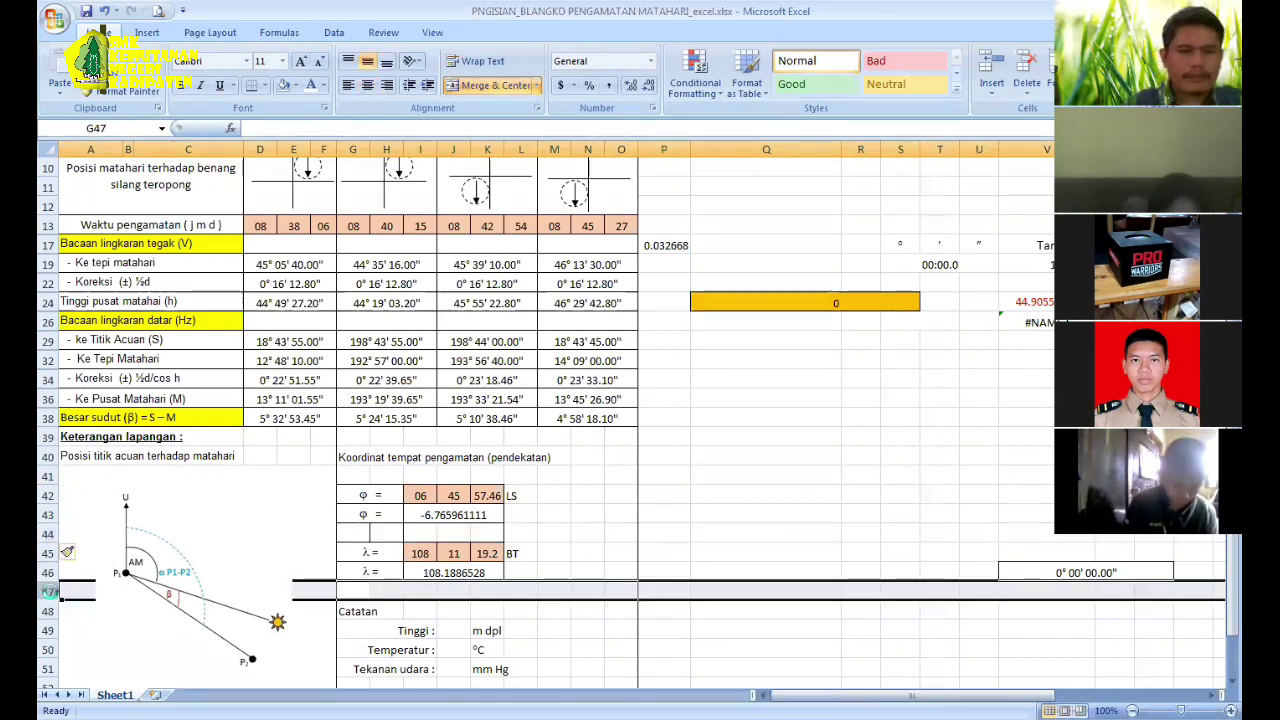
scroll(303, 298, down, 2)
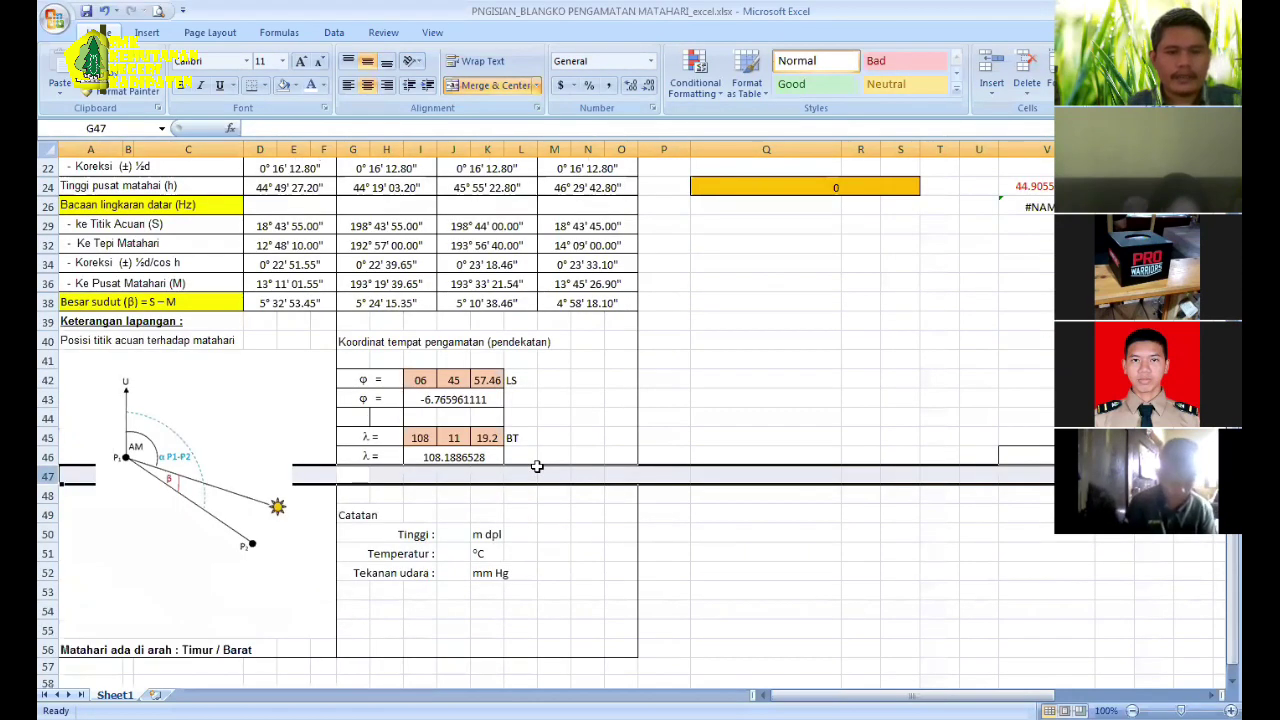
Step: Add an extra φ line in row 44 and duplicate the decimal λ line into row 47
click(950, 470)
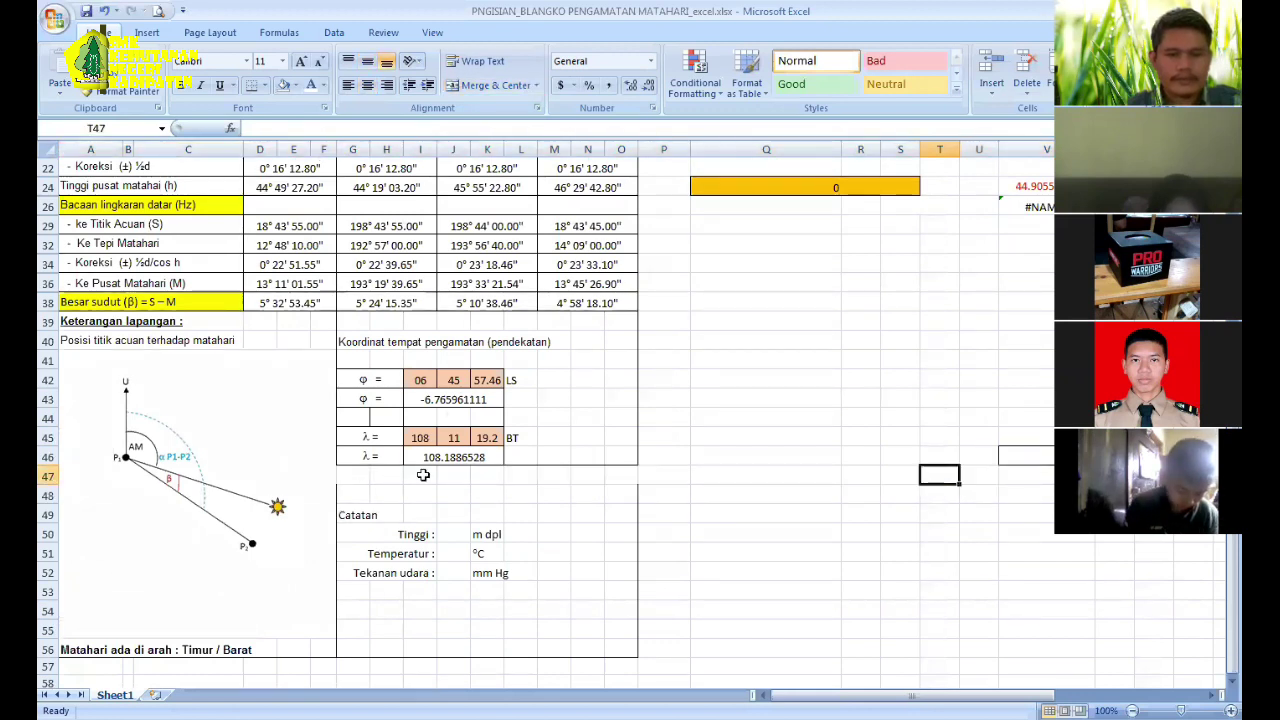
click(420, 475)
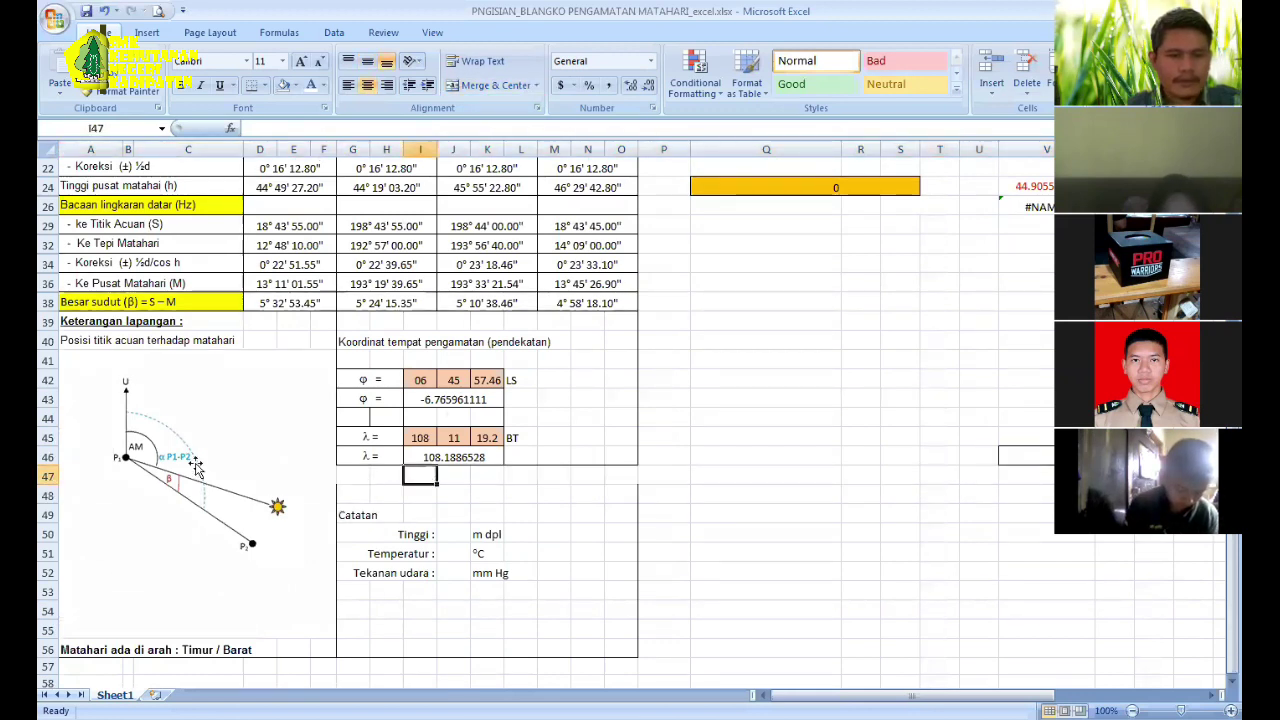
drag(55, 445, 55, 445)
click(926, 379)
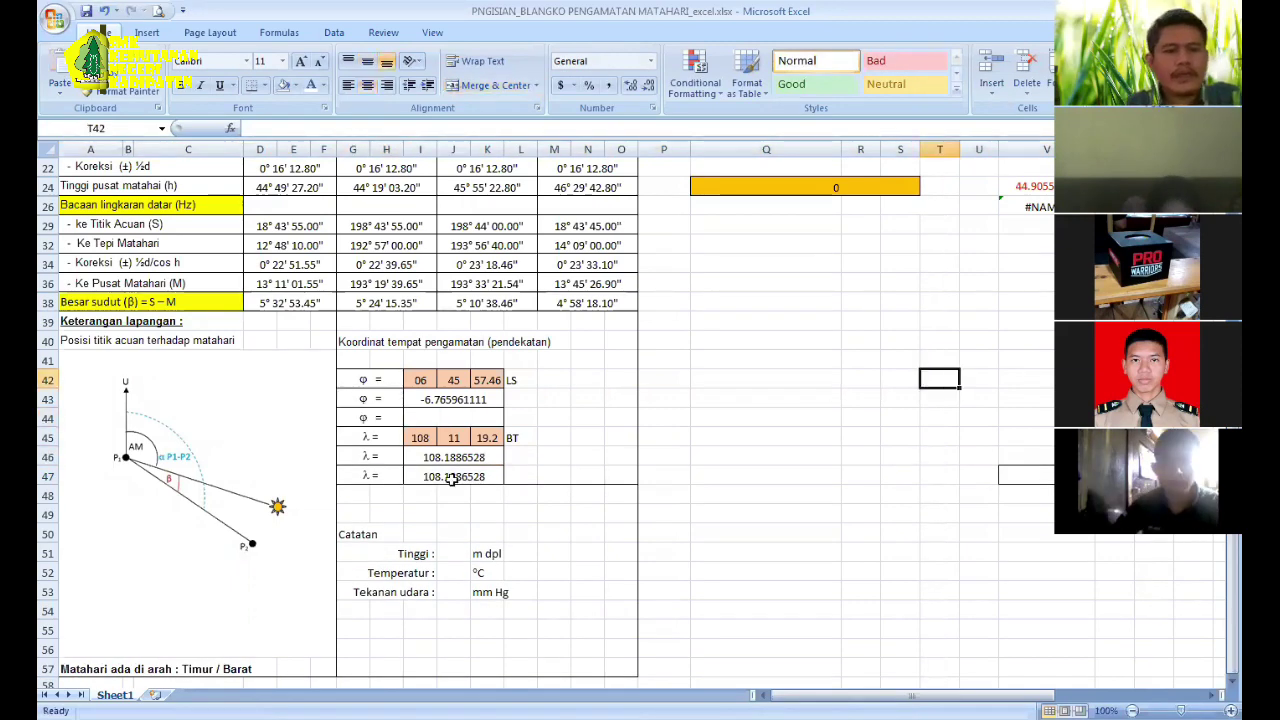
Step: Copy the degree-minute-second formula from D38 into I44 and I47, reversing the sign of the latitude in I44
click(310, 300)
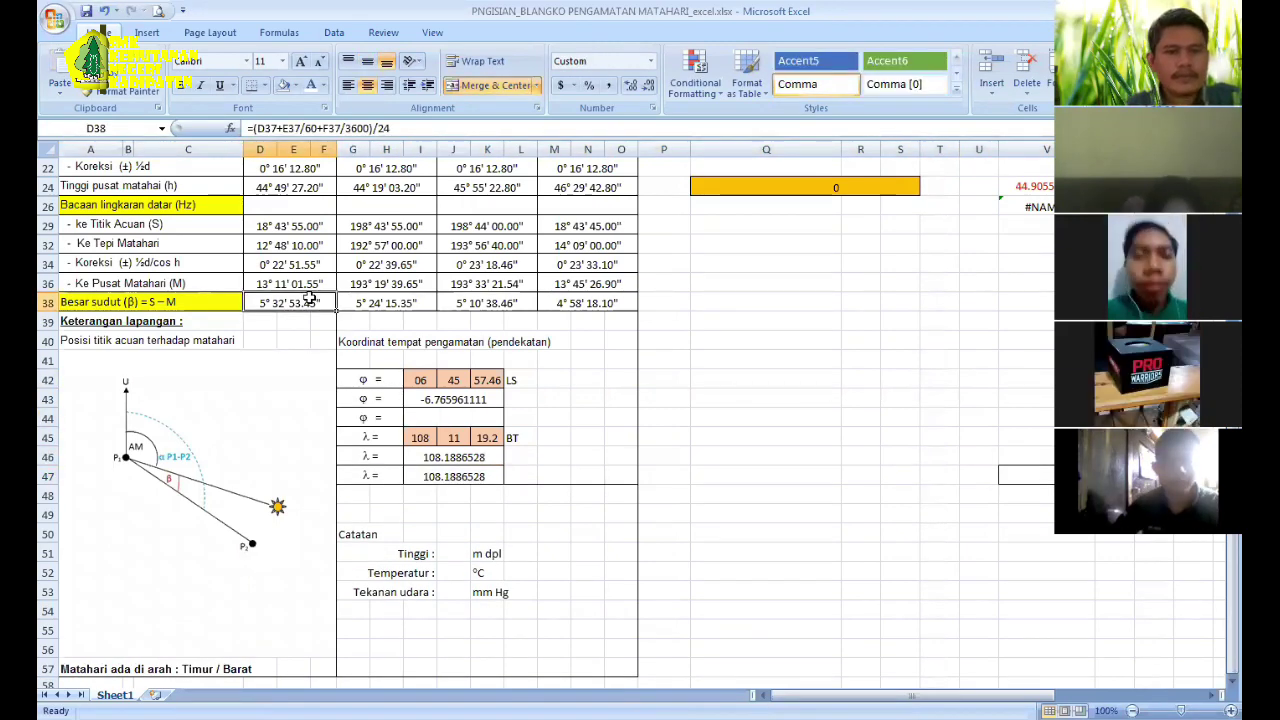
key(ctrl+c)
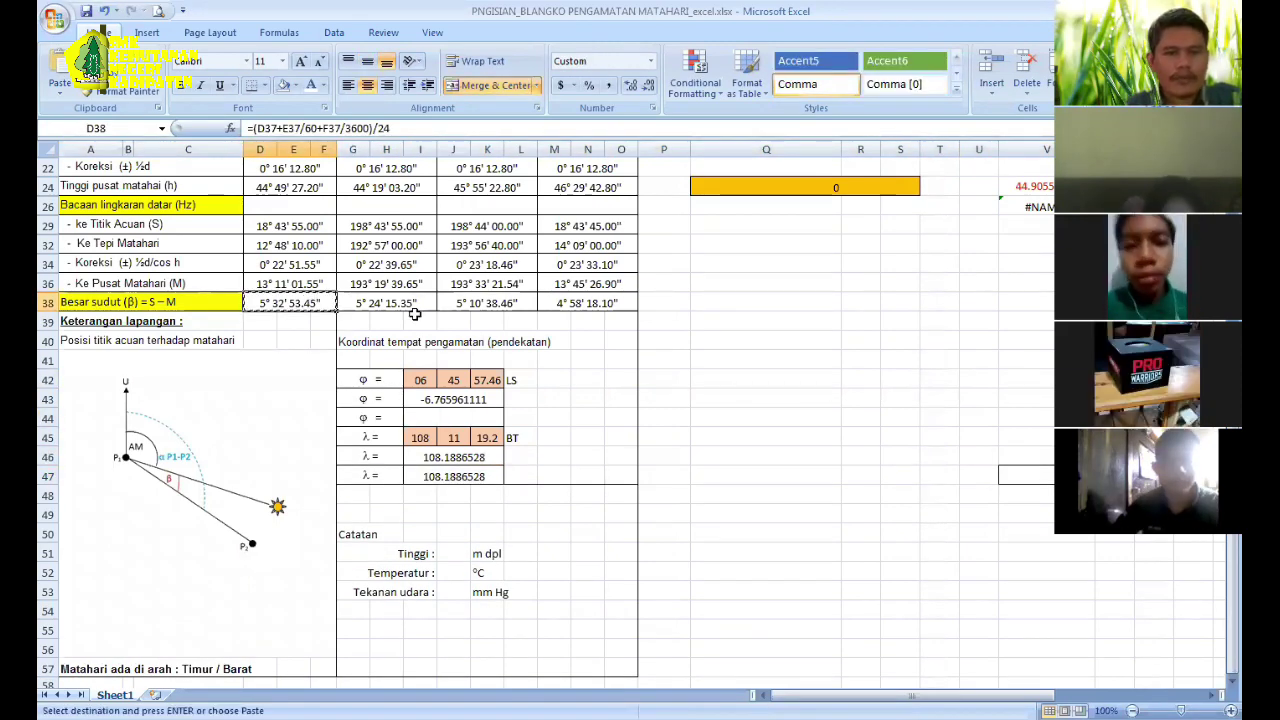
click(415, 419)
key(ctrl+v)
click(453, 476)
key(ctrl+v)
double_click(453, 418)
key(Return)
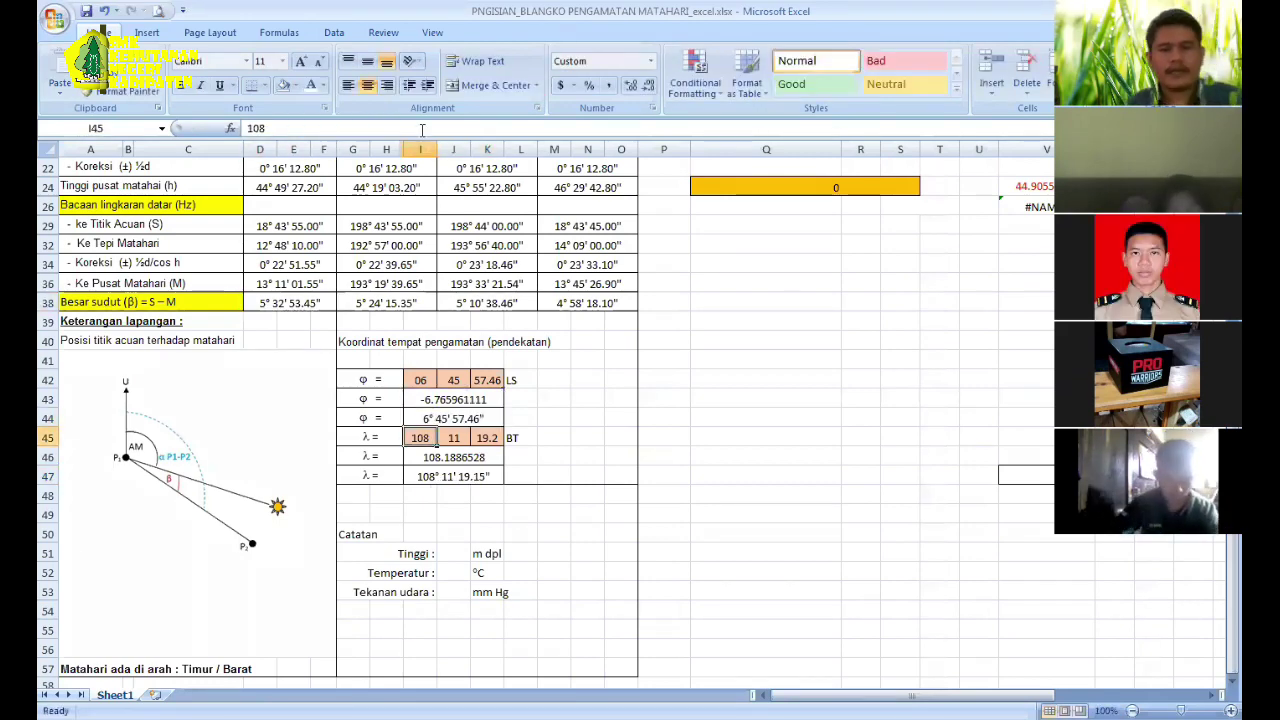
Step: Copy the LS label from L42 into L44 and the BT label from L45 into L47
click(719, 510)
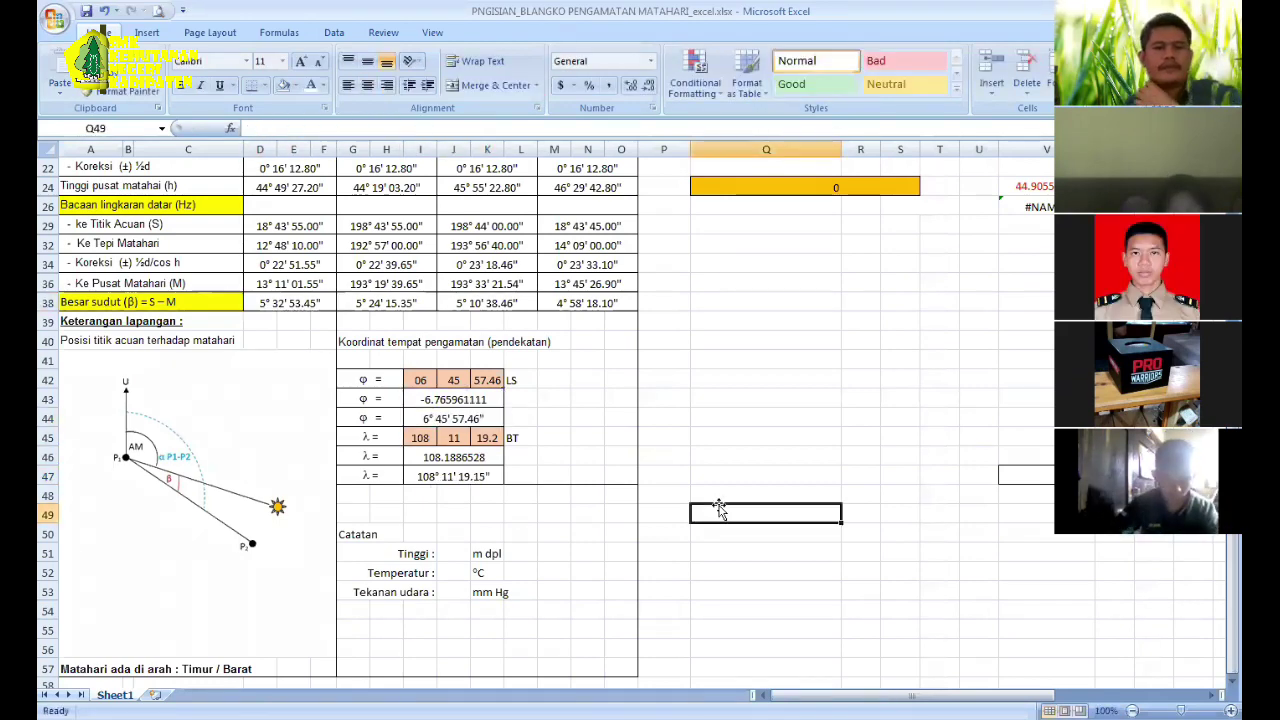
click(522, 418)
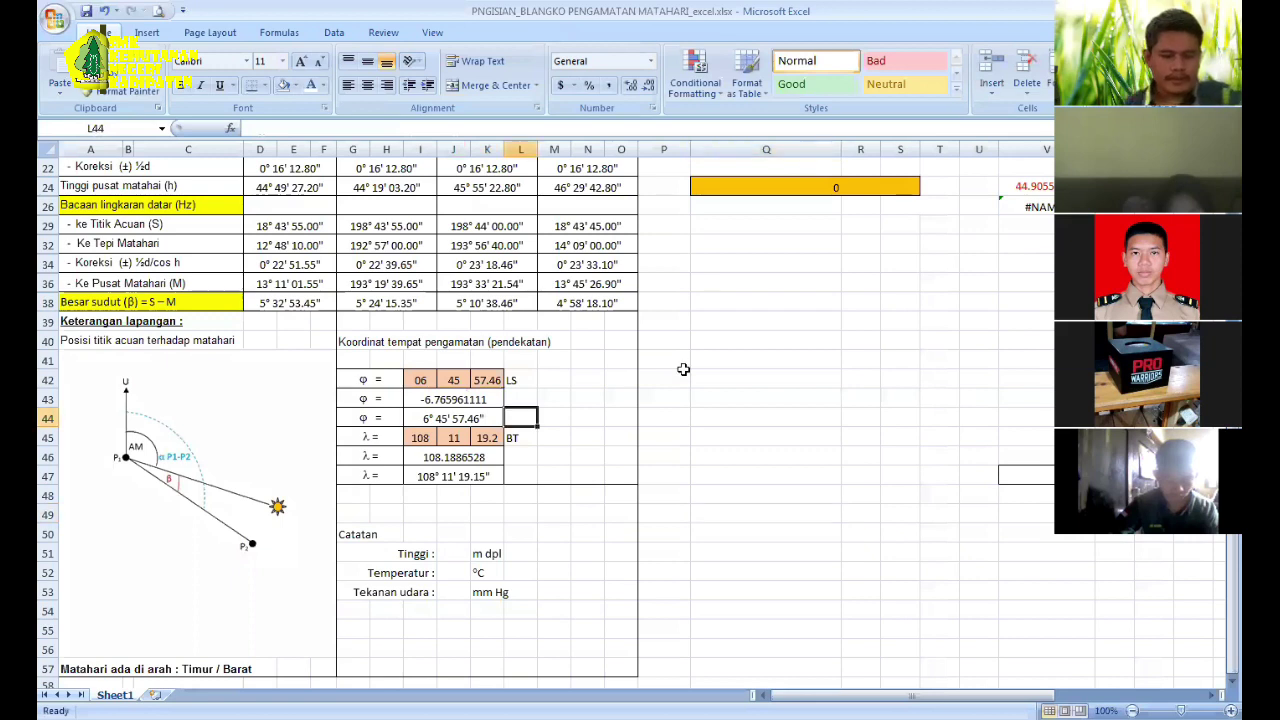
click(514, 384)
key(ctrl+c)
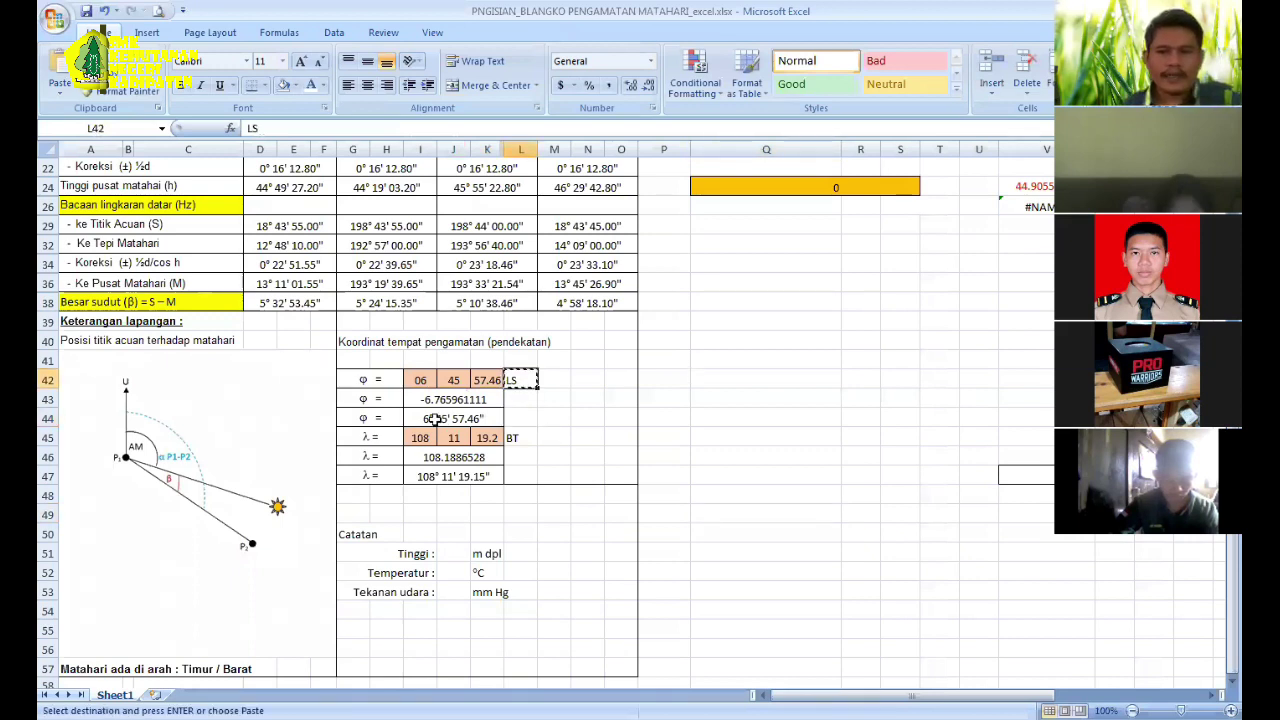
click(520, 415)
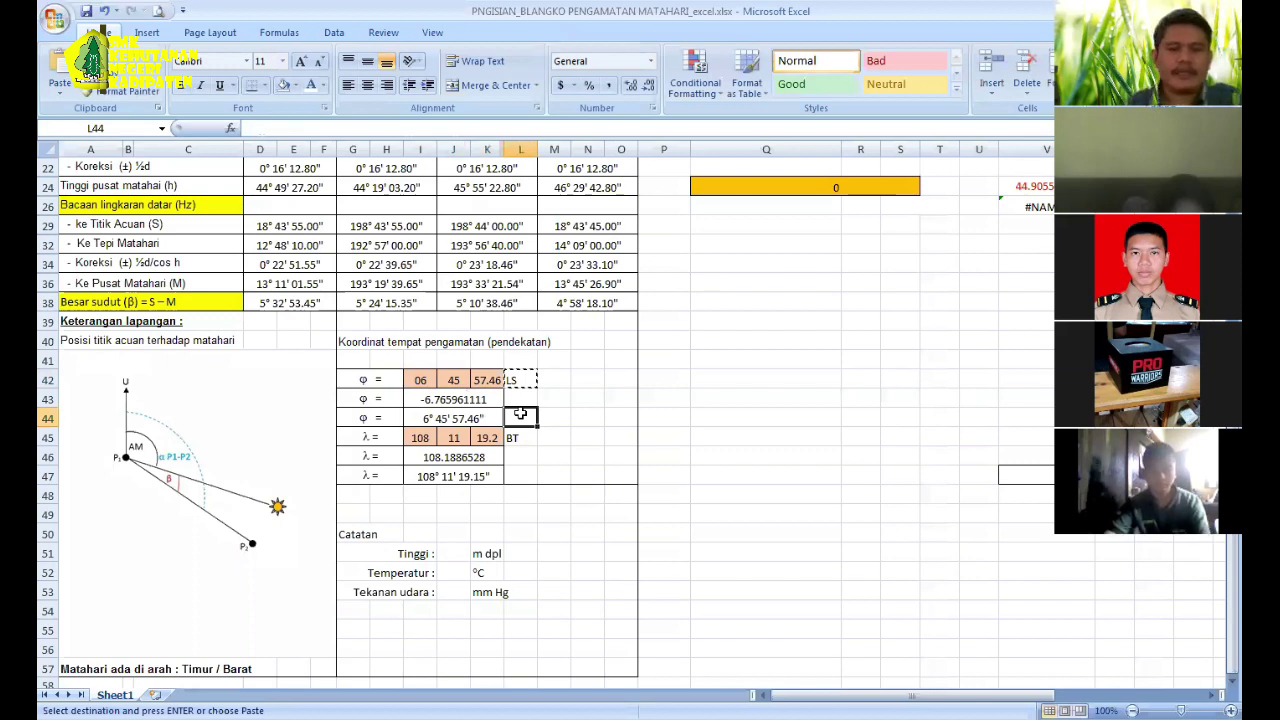
key(Return)
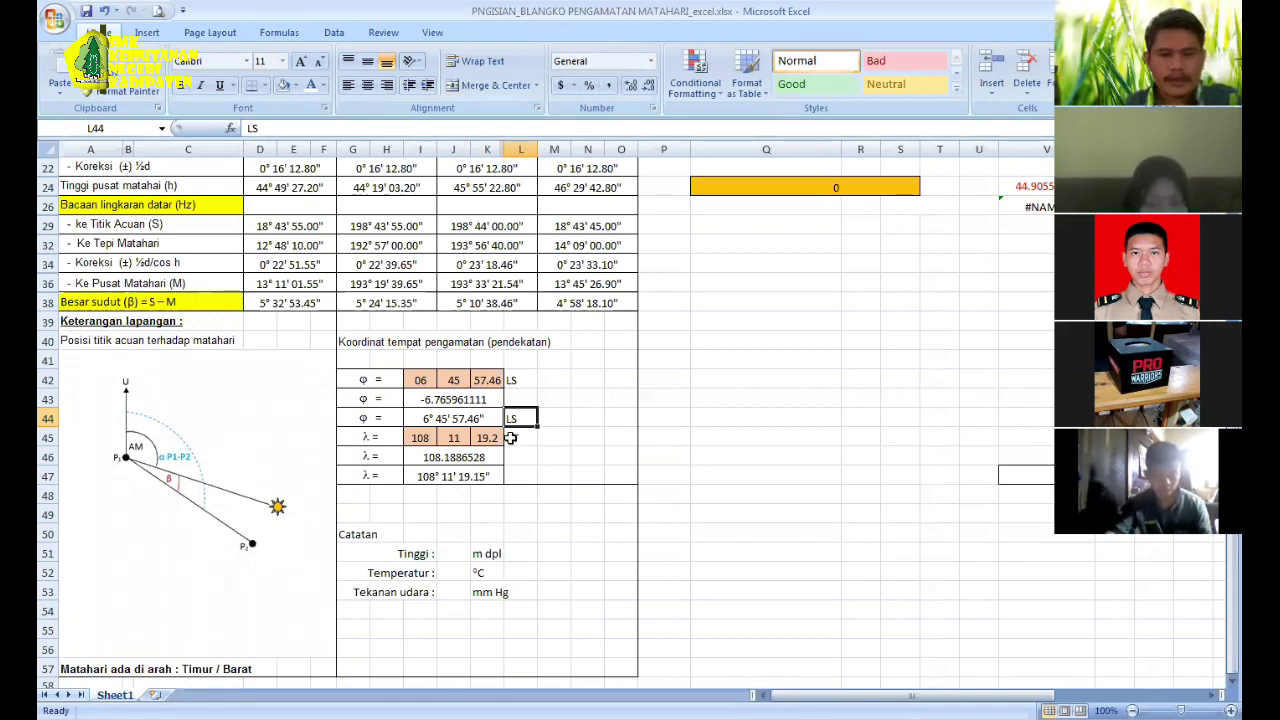
click(521, 438)
key(ctrl+c)
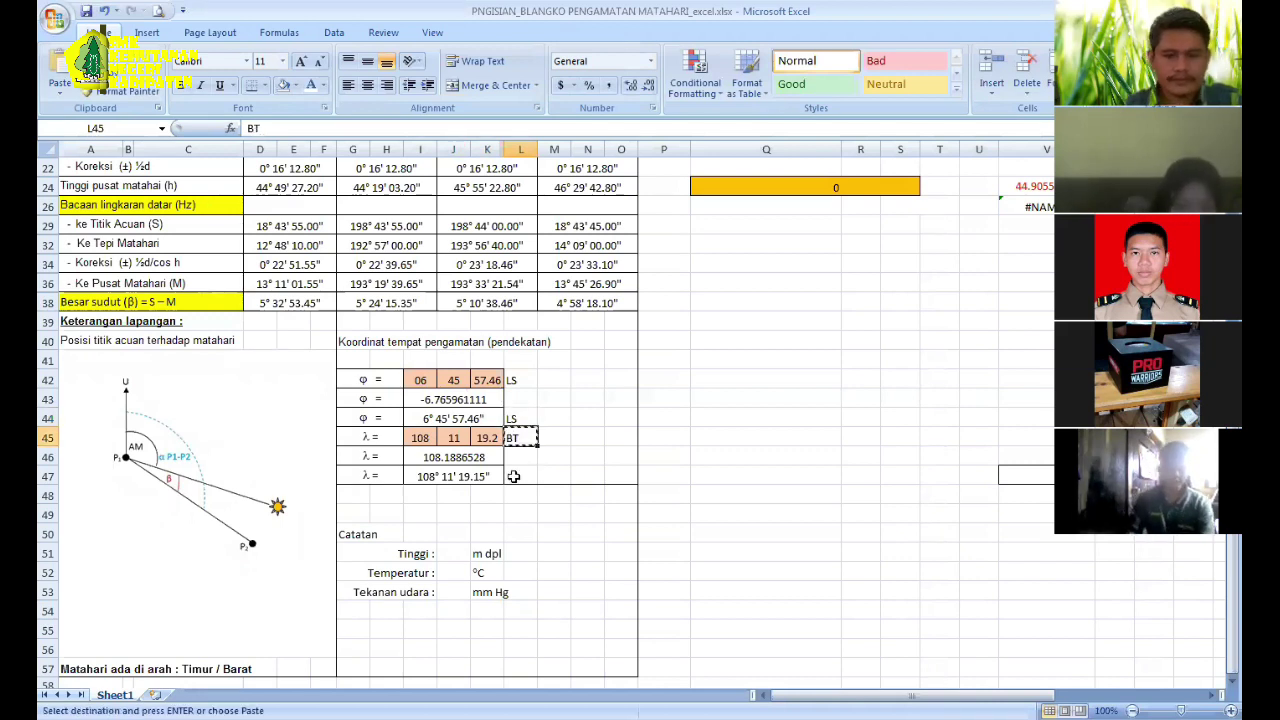
click(515, 476)
key(Return)
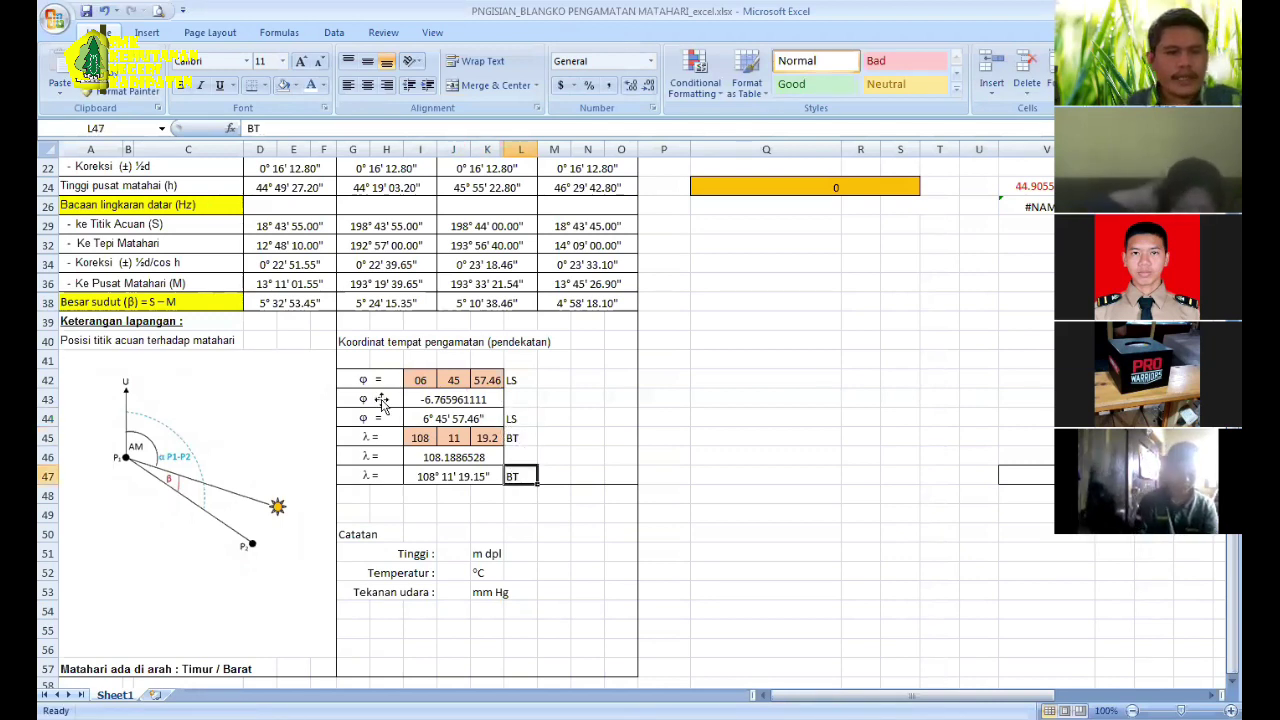
Step: Hide rows 42–43 and 45–46, leaving only the degree-minute-second lines of the station coordinates
drag(48, 379, 48, 398)
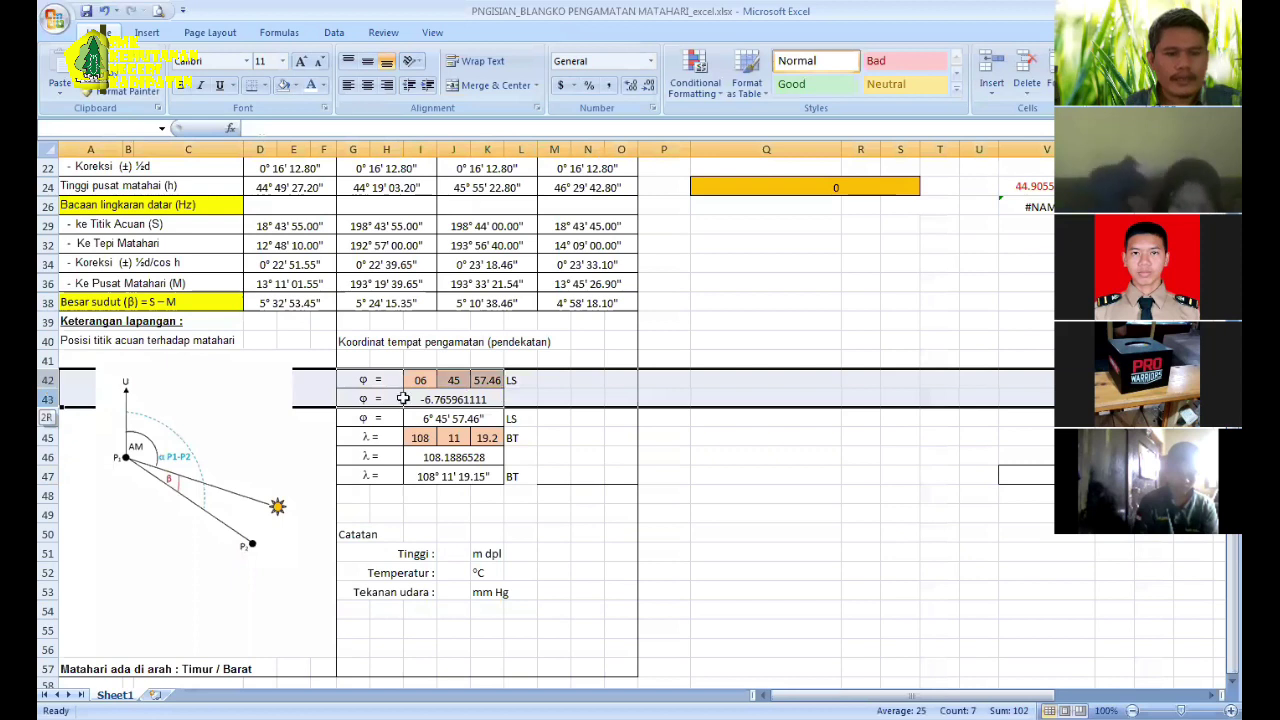
key(Menu)
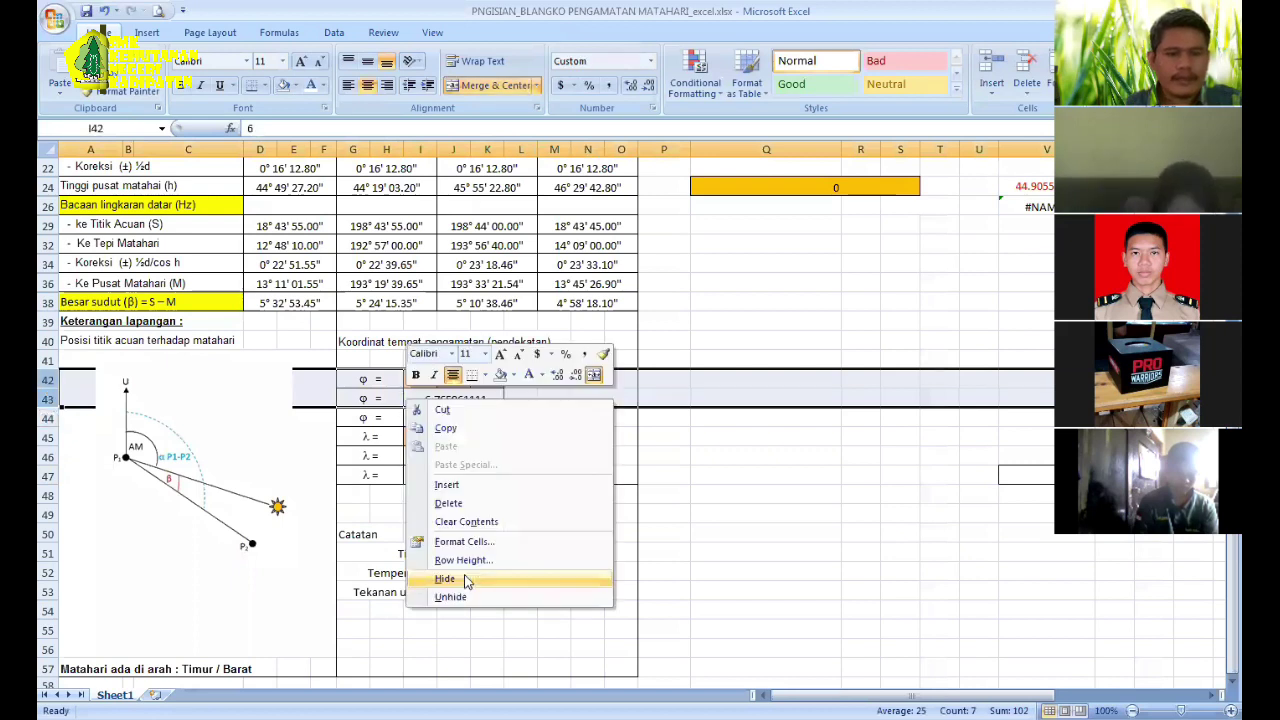
key(d)
click(48, 398)
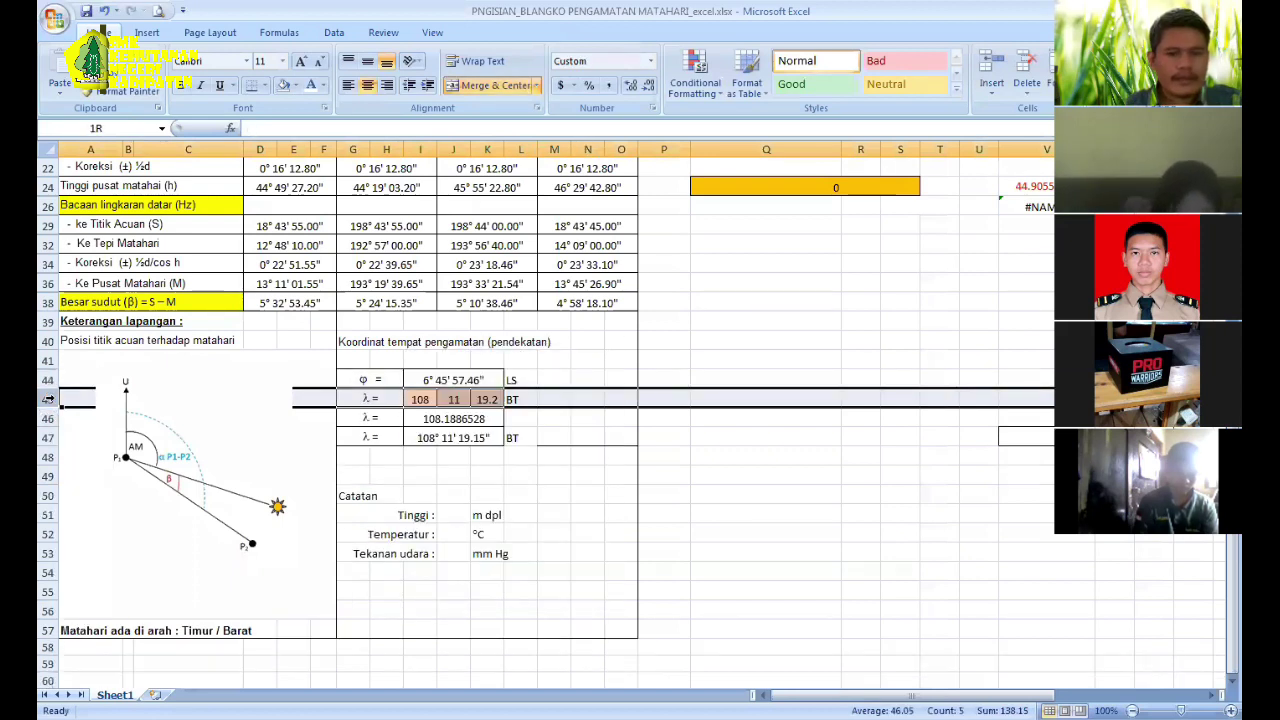
key(shift+Down)
right_click(476, 402)
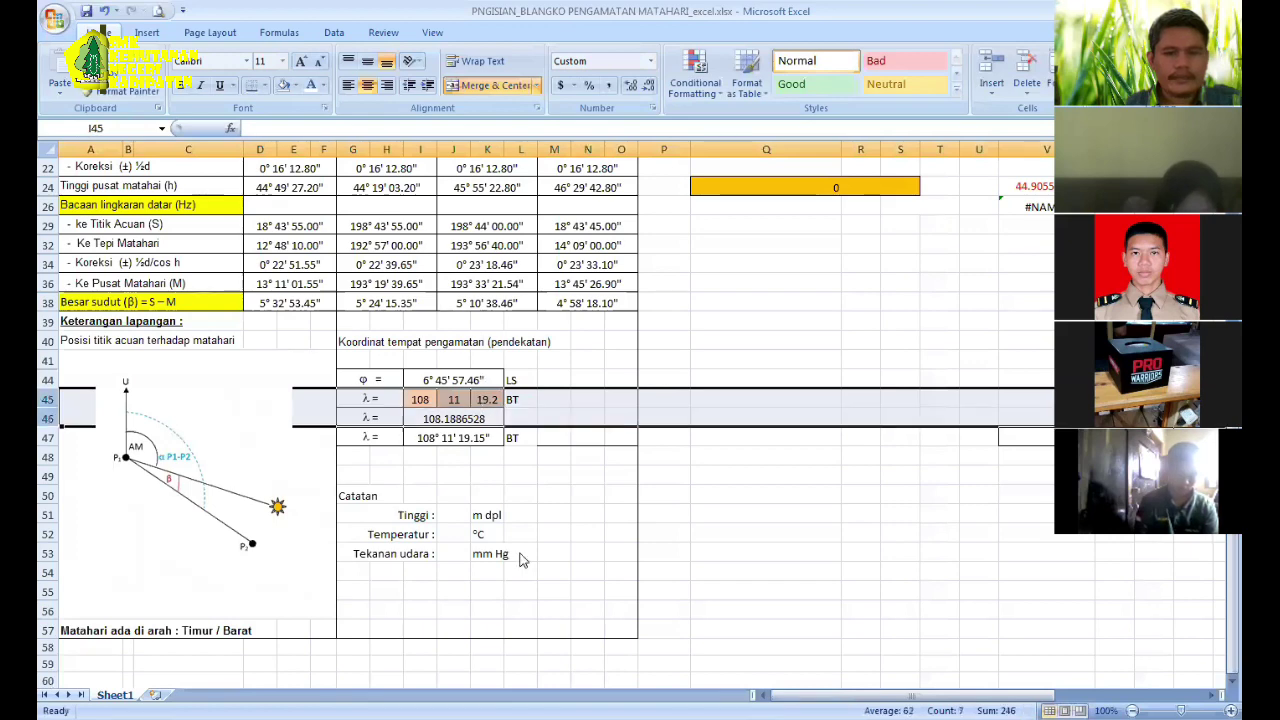
key(h)
click(747, 402)
scroll(747, 402, up, 5)
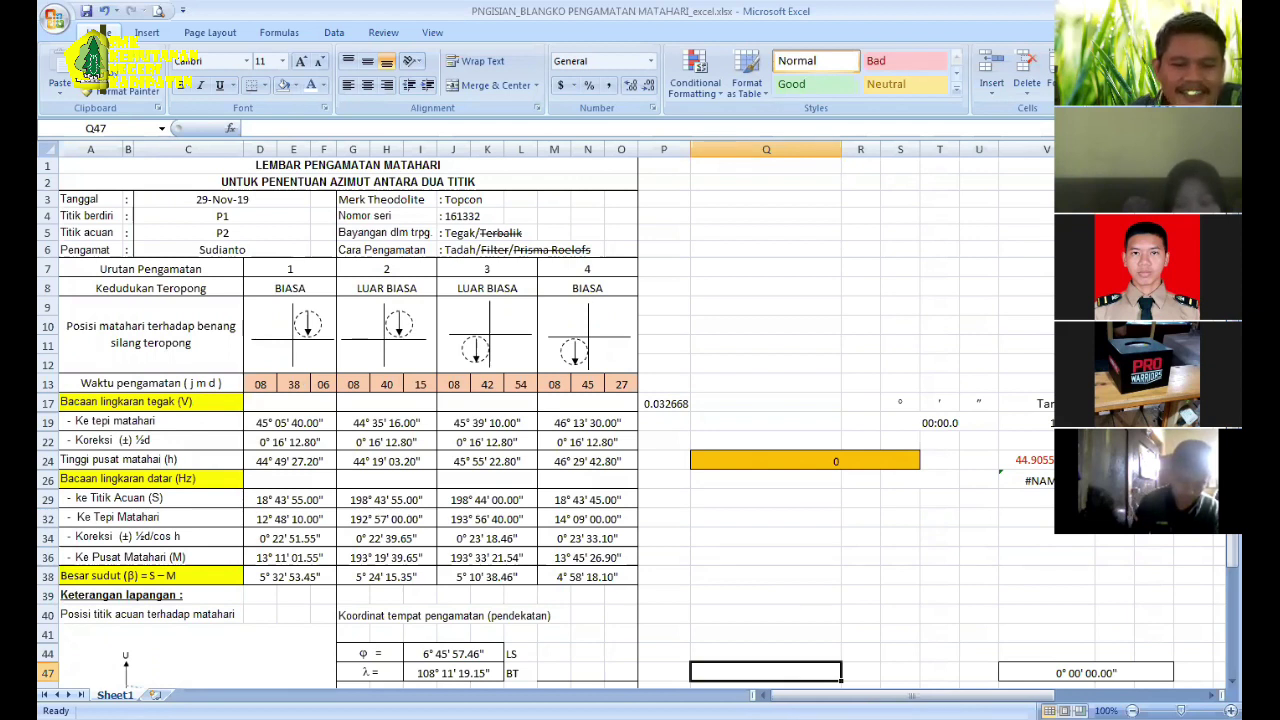
Step: Unhide all the auxiliary rows between rows 12 and 40 of the observation sheet
key(ctrl+Tab)
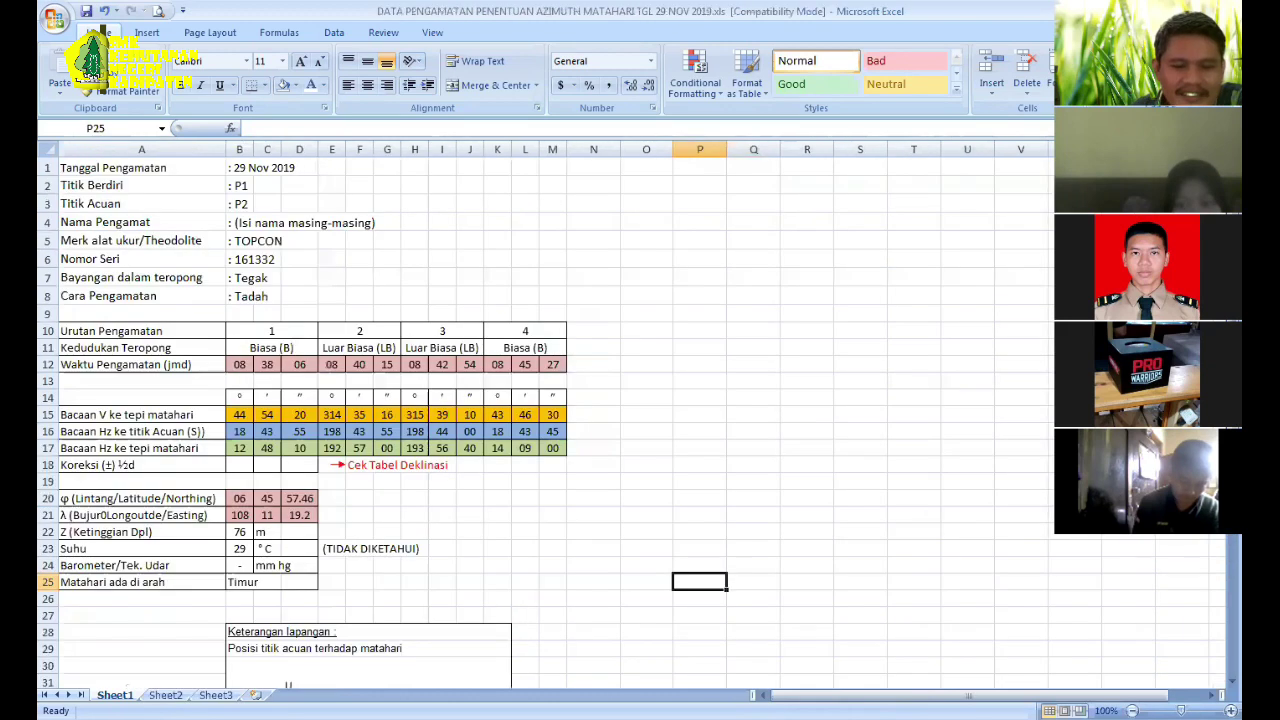
key(alt+Tab)
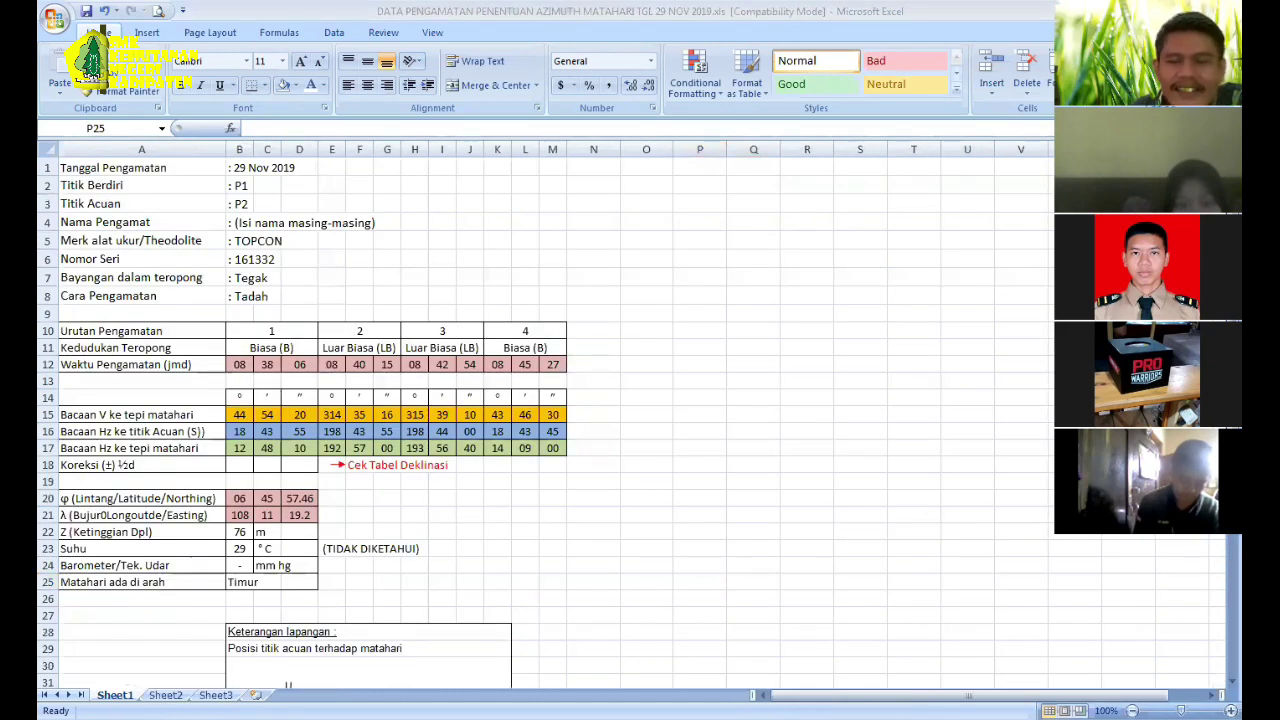
key(alt+Tab)
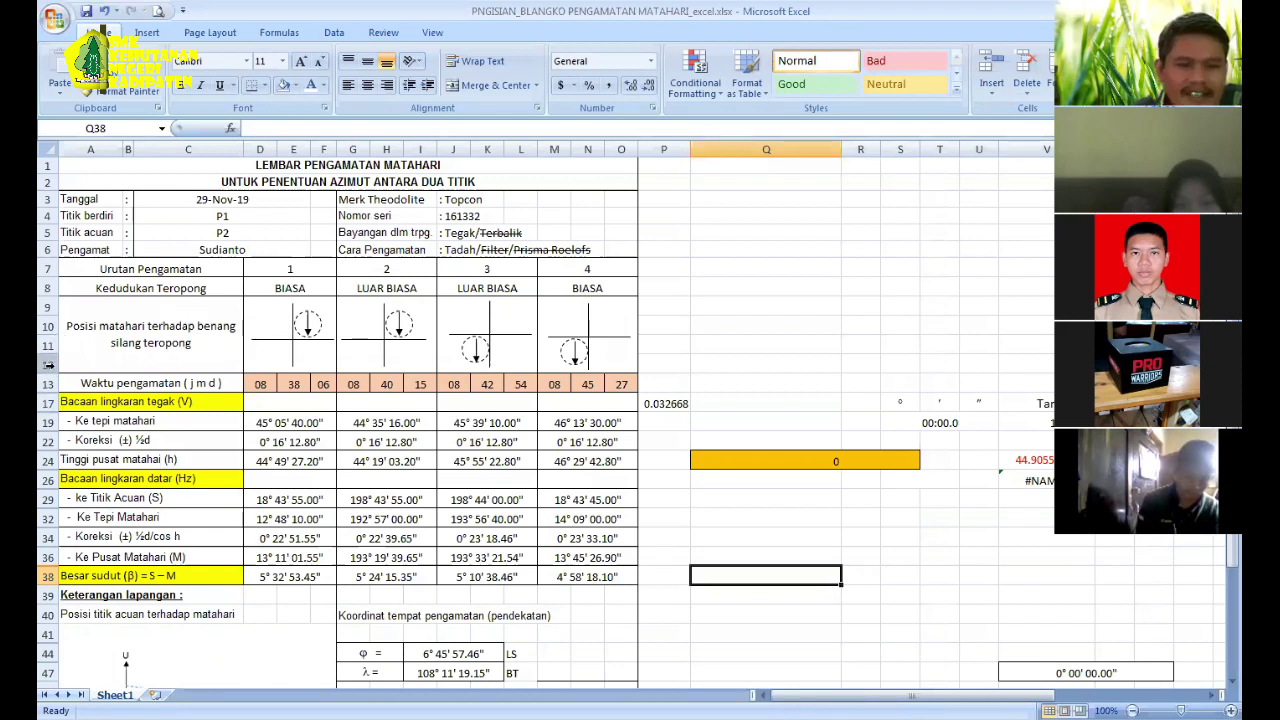
right_click(491, 541)
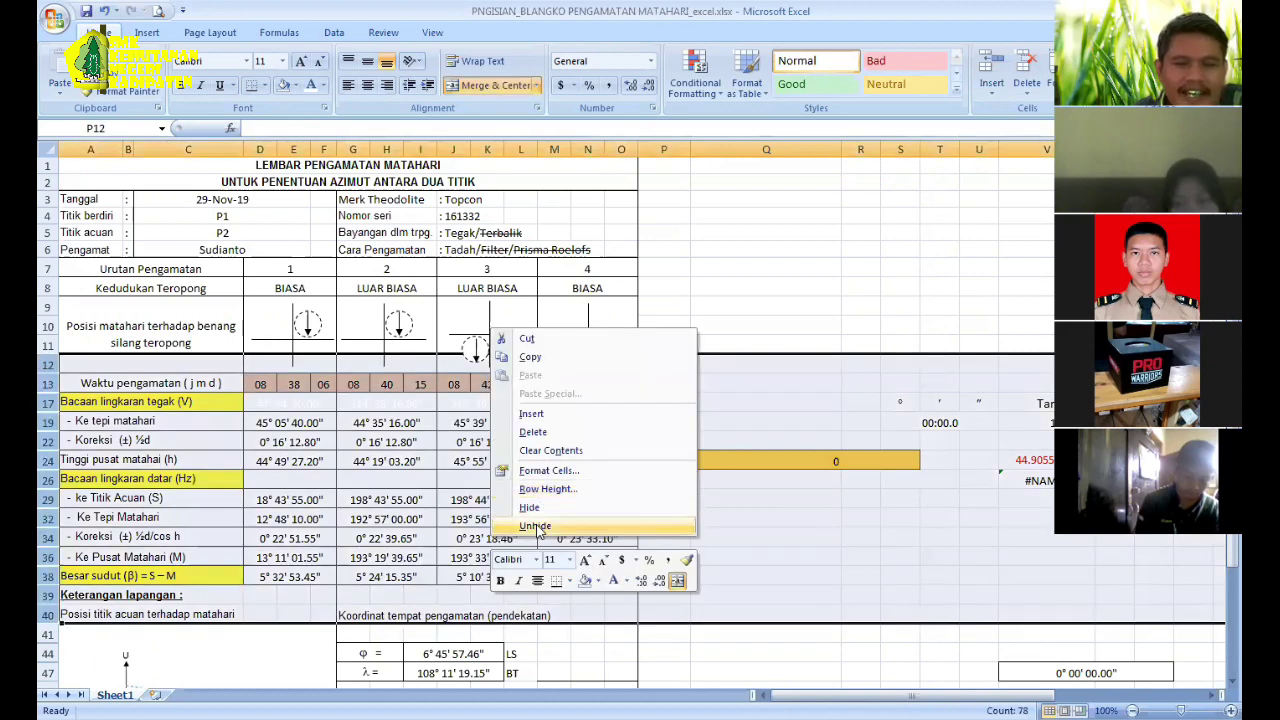
click(537, 526)
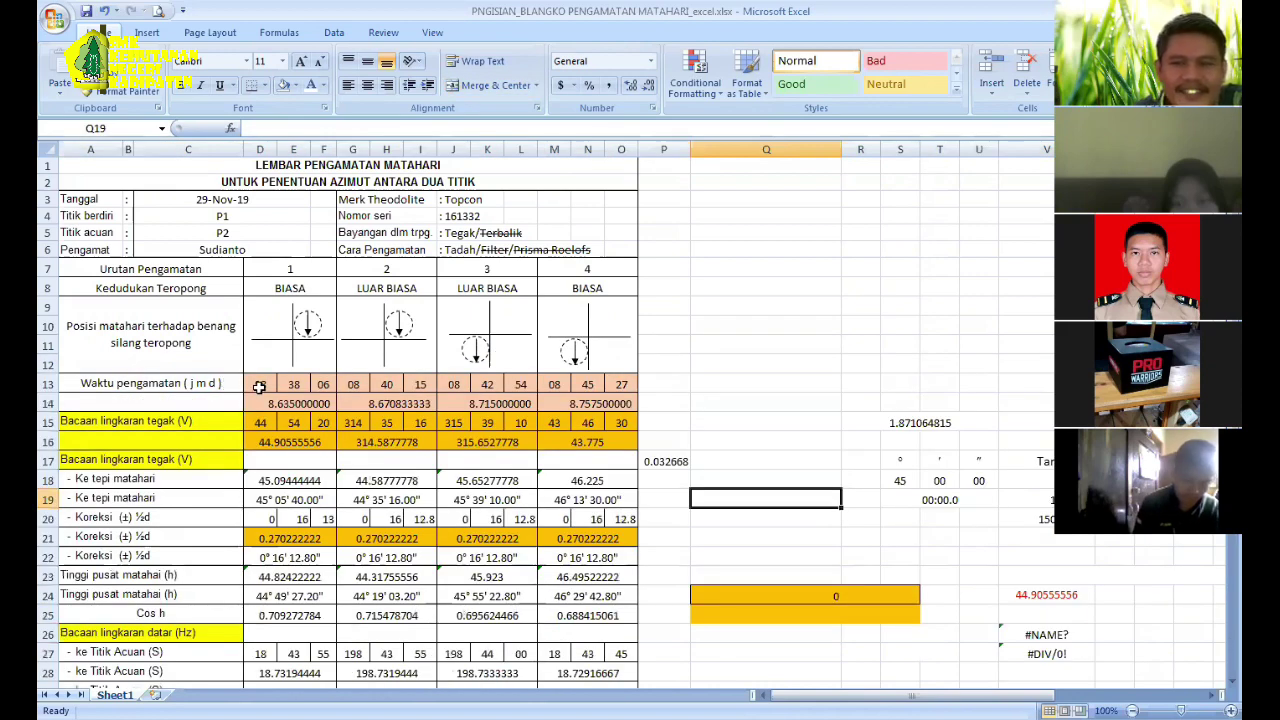
Step: Fill the observation time cells D13:O13 and the vertical circle readings D15:N15 with light green
drag(259, 387, 537, 422)
drag(260, 422, 620, 416)
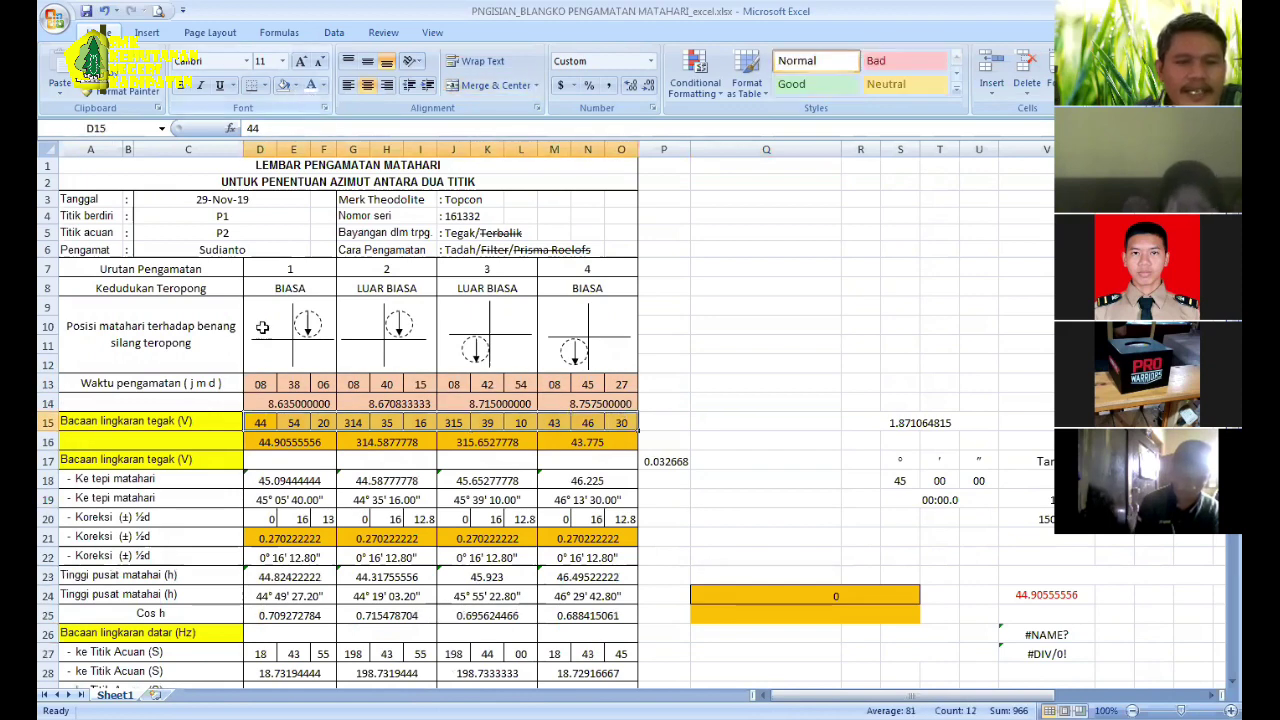
drag(251, 390, 621, 384)
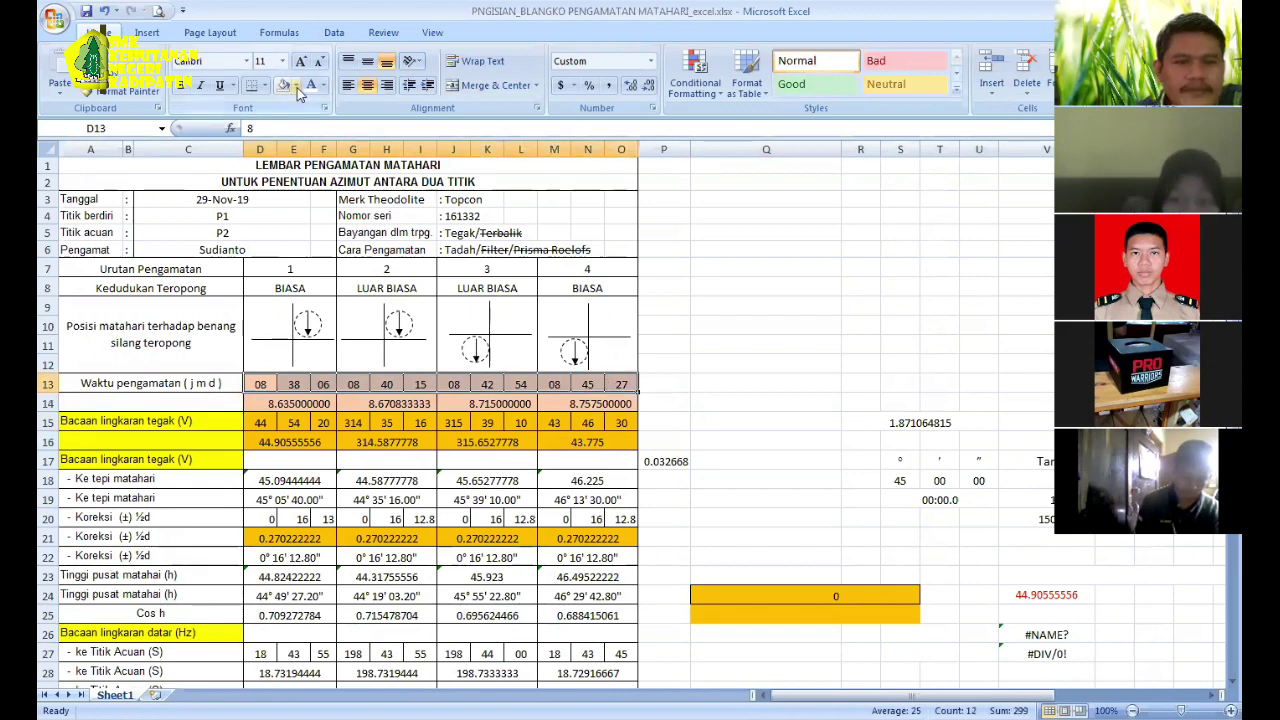
click(293, 85)
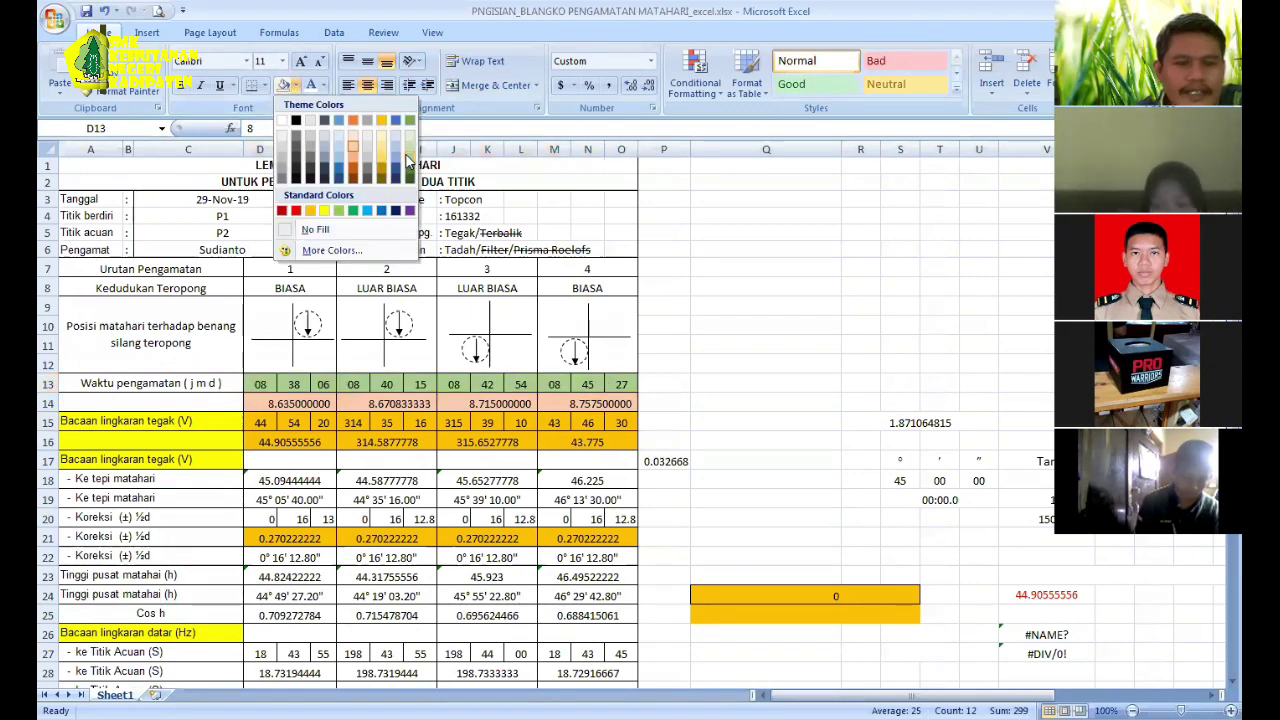
drag(268, 421, 588, 422)
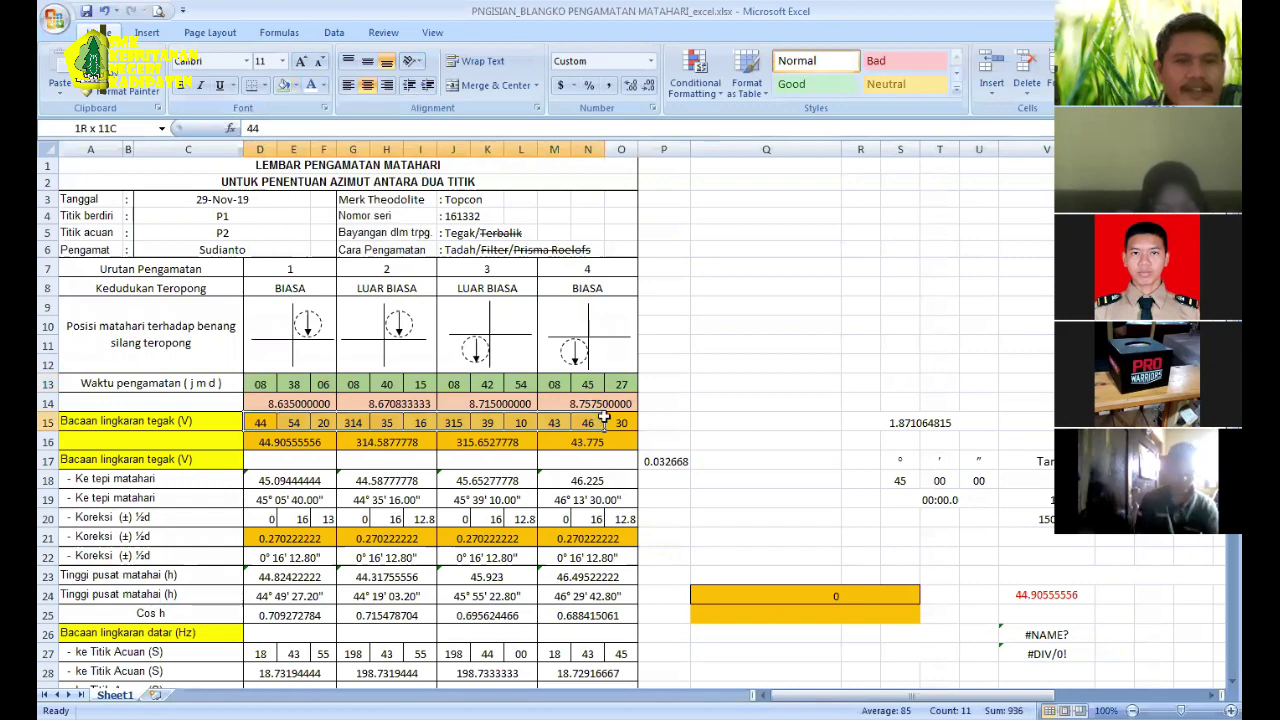
click(284, 85)
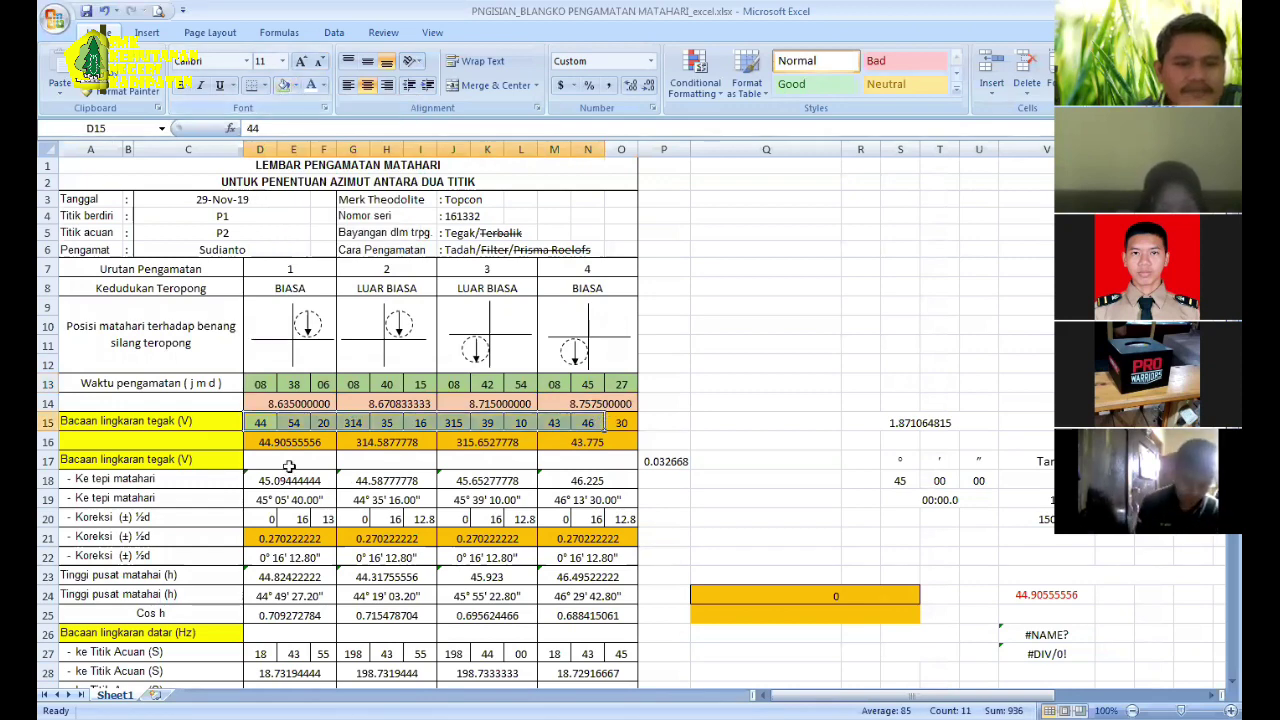
Step: Fill the ½d correction input cells D20:O20 with the same light green
scroll(268, 418, down, 2)
drag(268, 418, 622, 418)
click(284, 87)
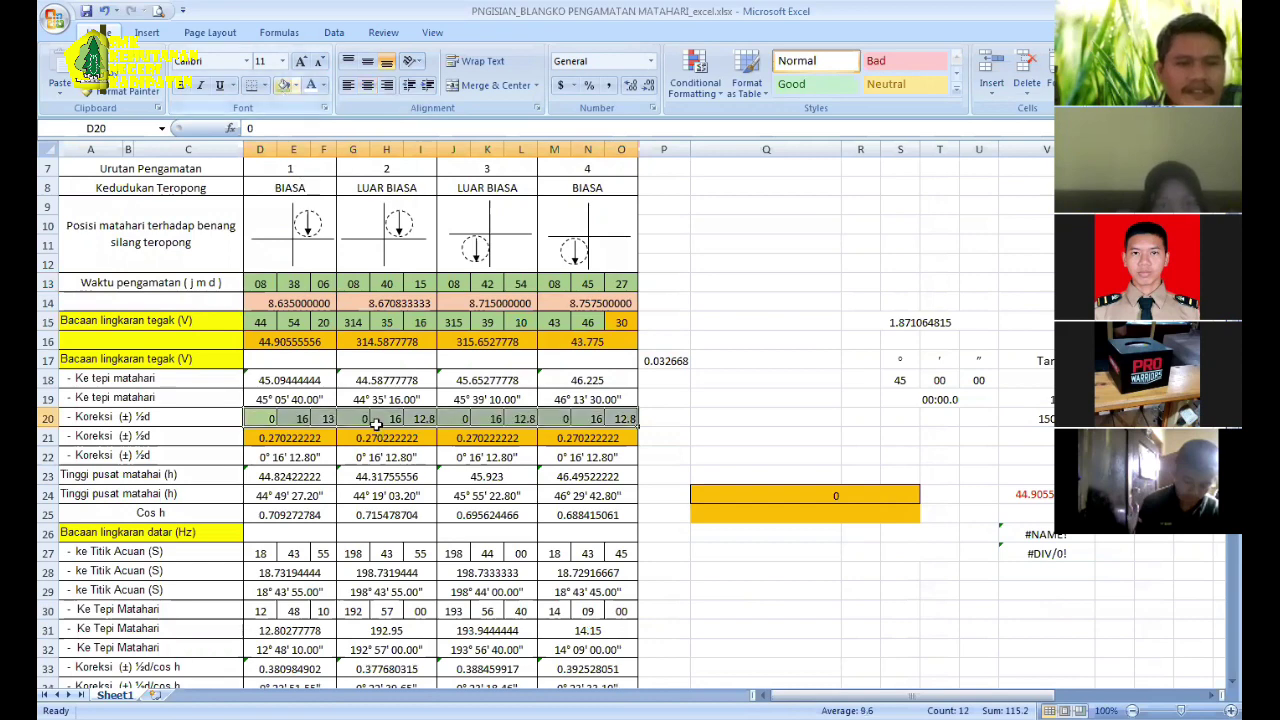
scroll(341, 425, down, 2)
drag(260, 322, 604, 325)
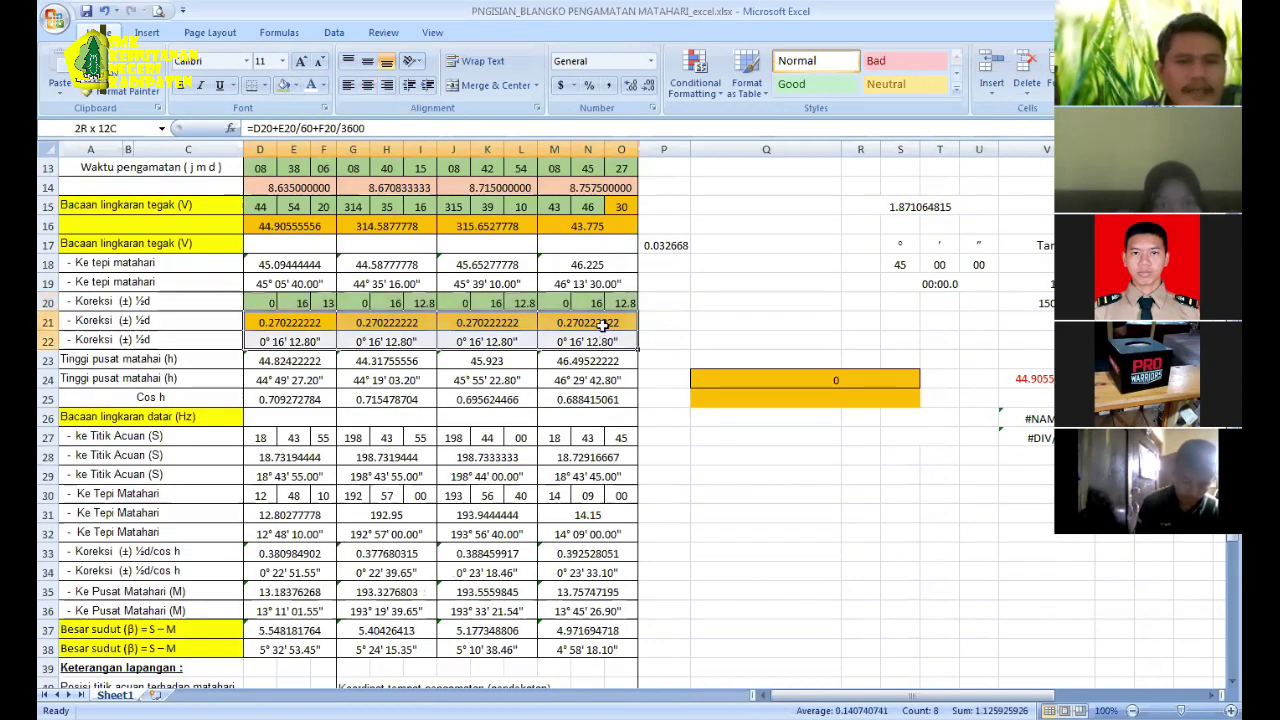
drag(270, 125, 265, 322)
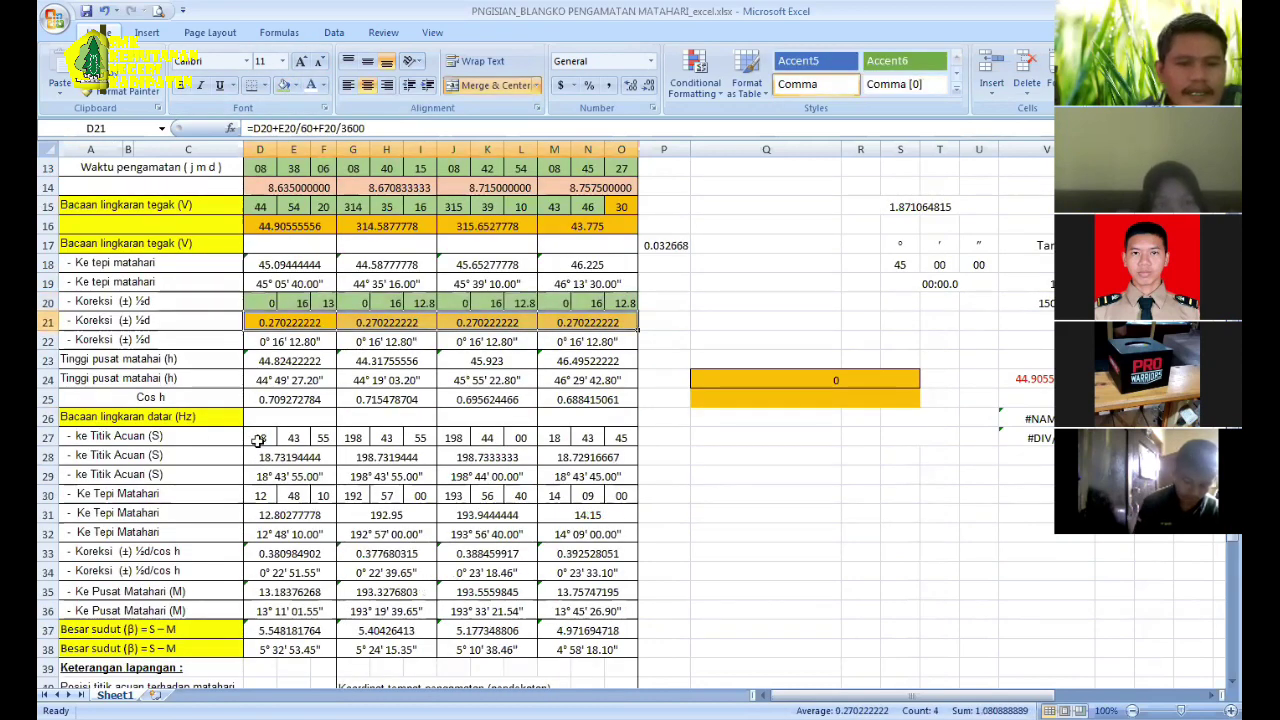
click(263, 303)
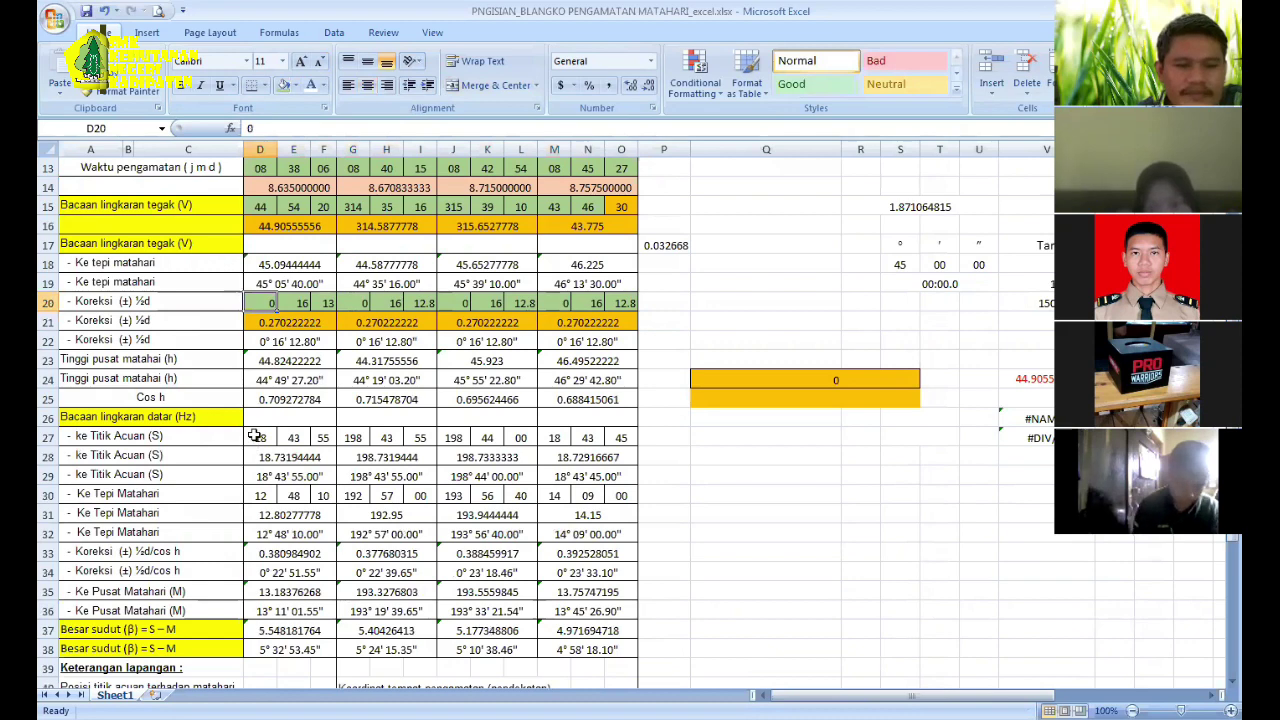
Step: Fill the horizontal reading inputs D27:O27 and D30:O30 with the same light green
drag(313, 437, 615, 437)
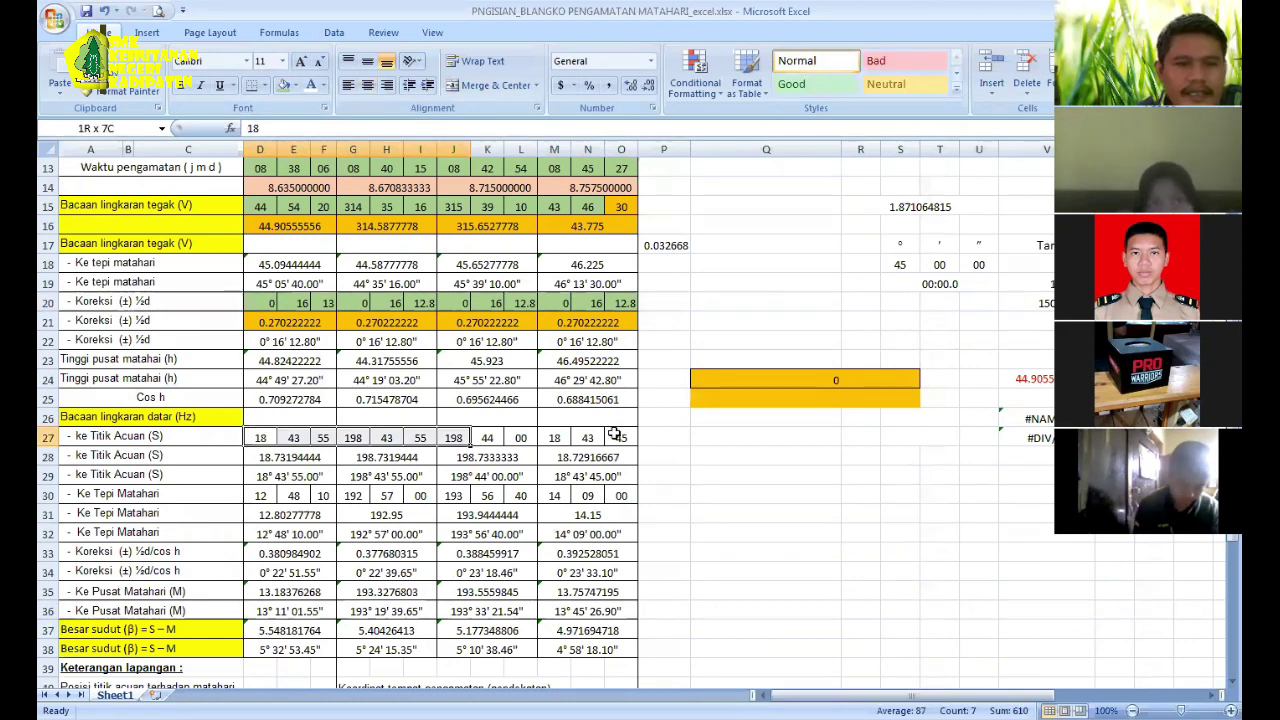
click(284, 86)
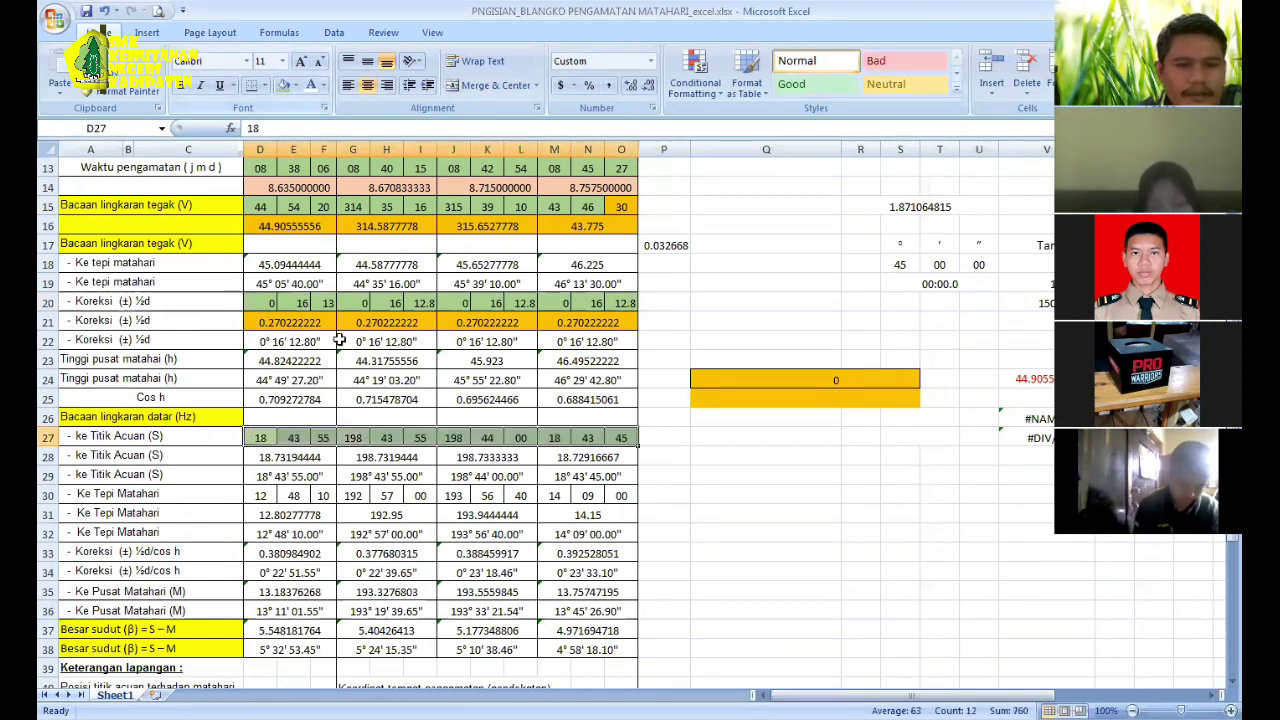
drag(263, 495, 621, 495)
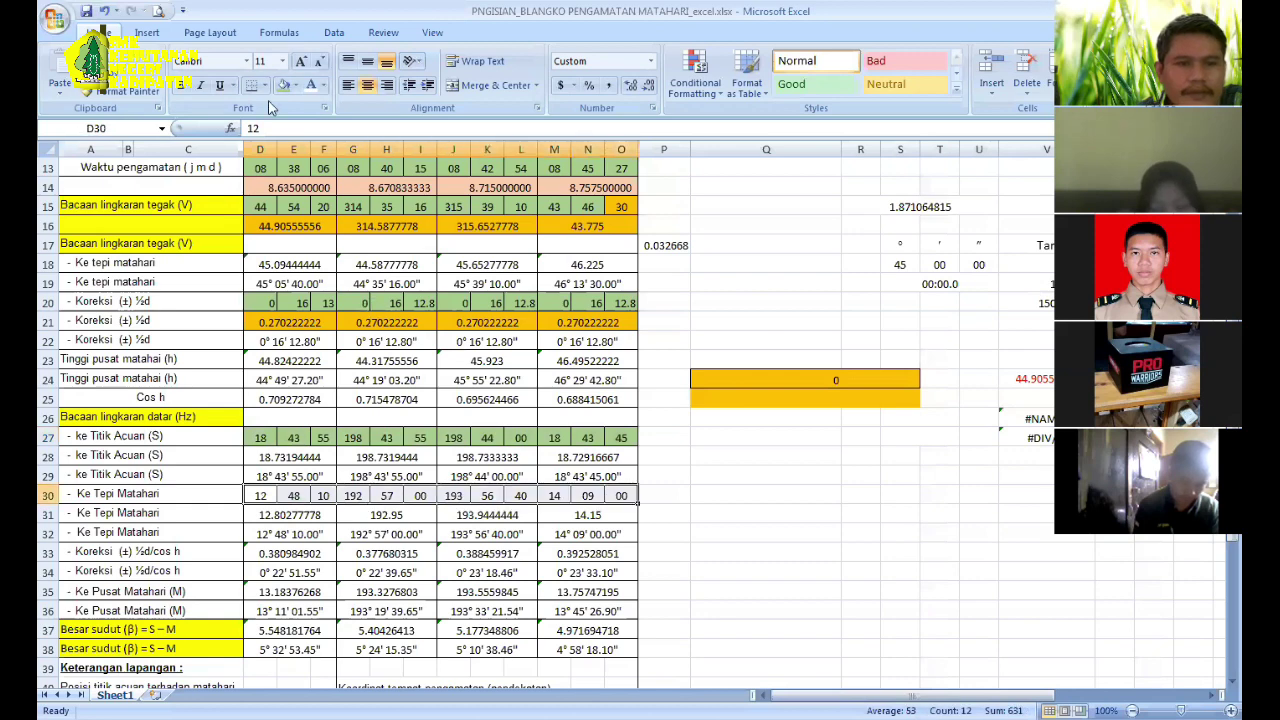
click(285, 86)
scroll(288, 450, down, 2)
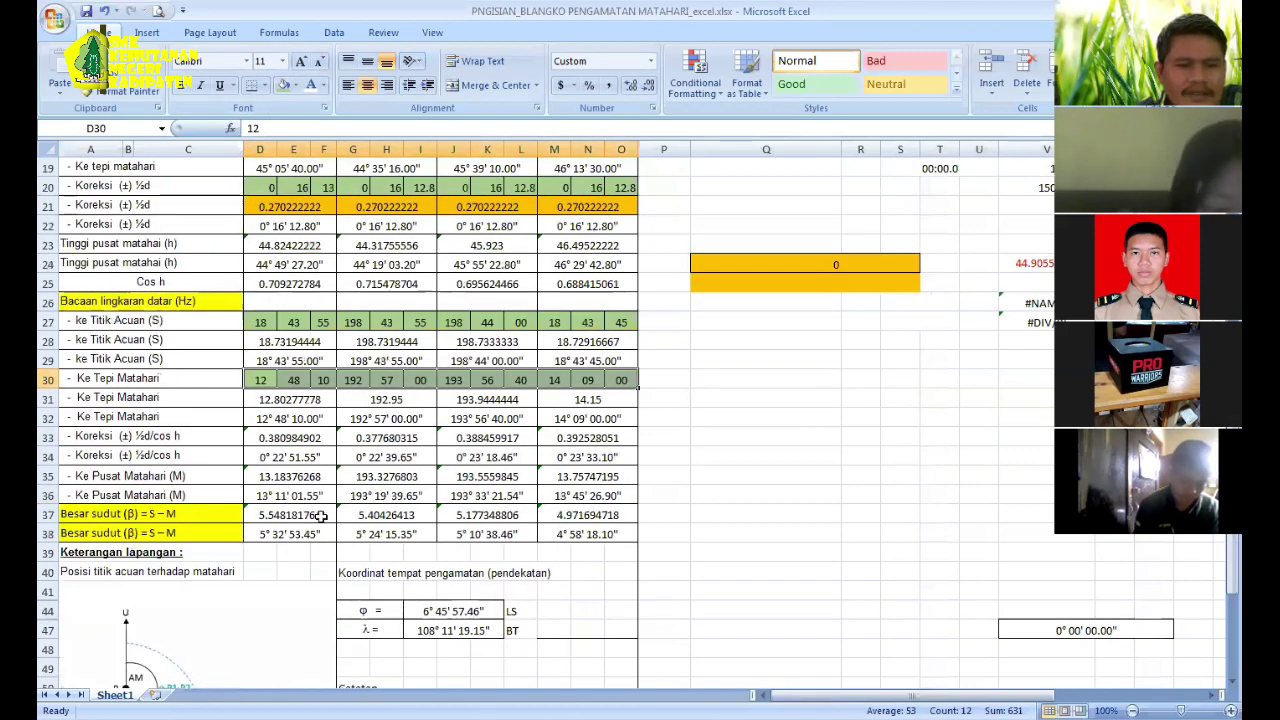
click(282, 456)
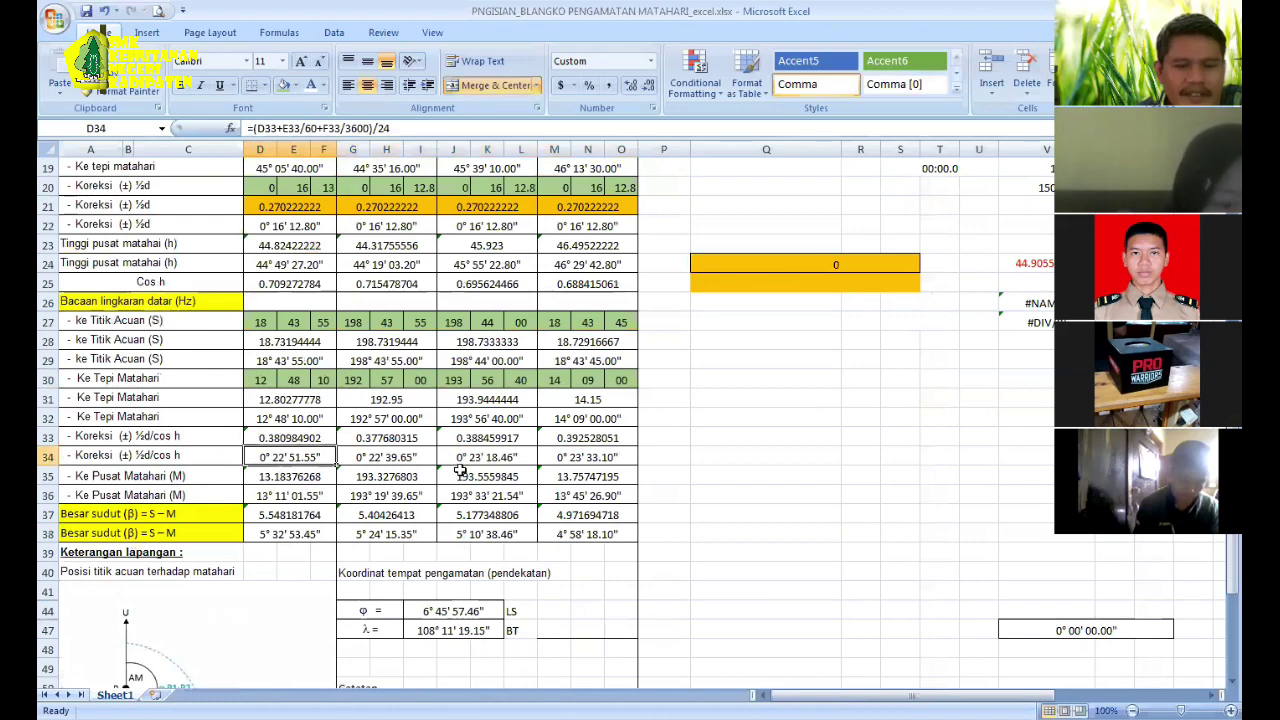
click(766, 494)
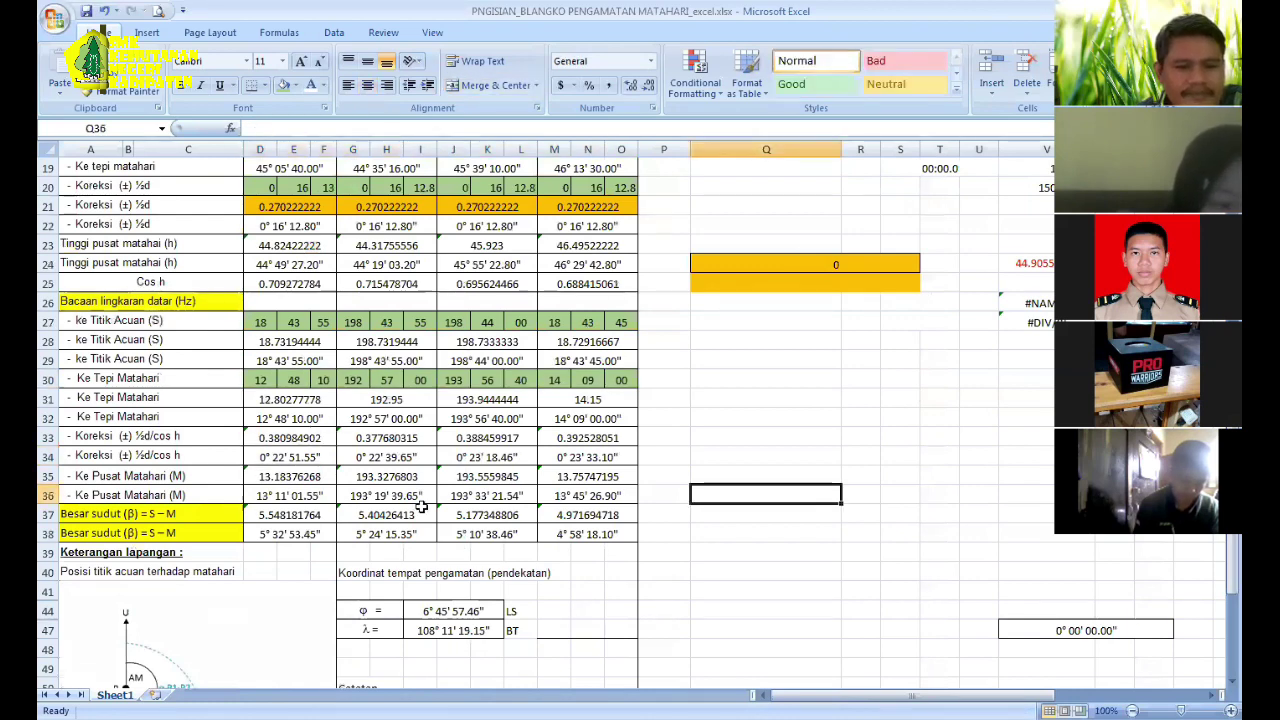
scroll(233, 323, up, 3)
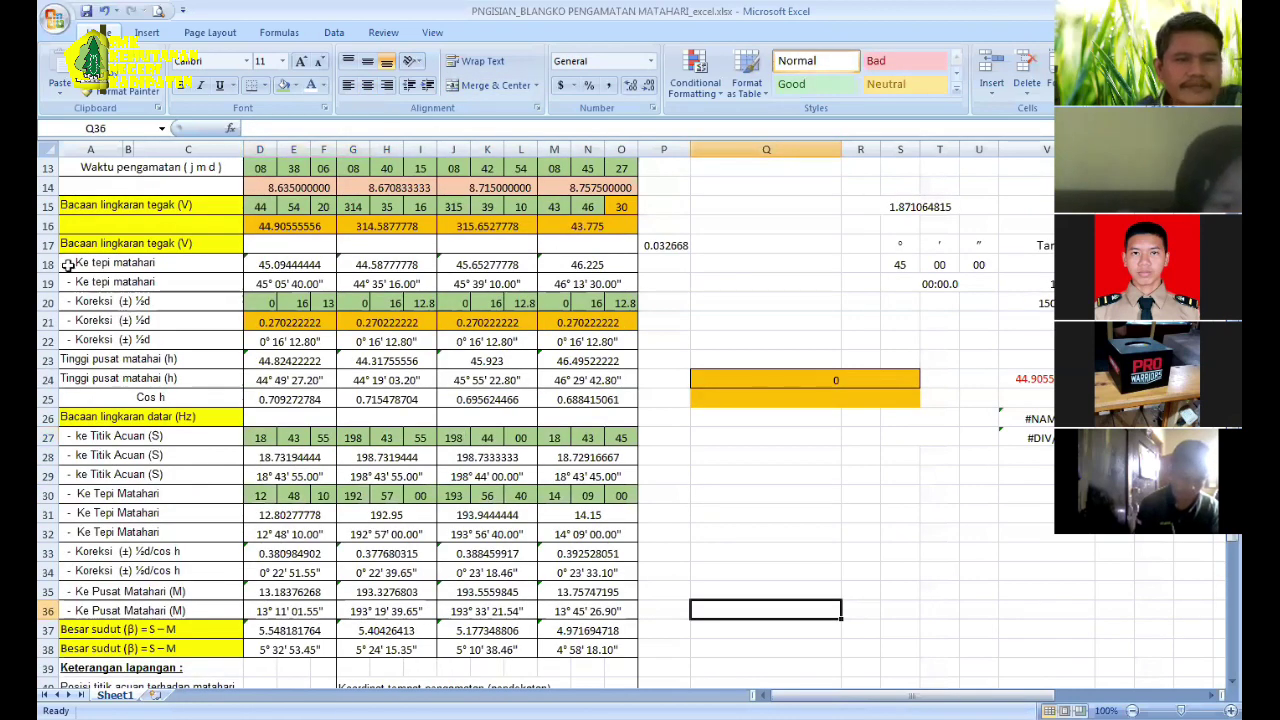
scroll(233, 323, up, 1)
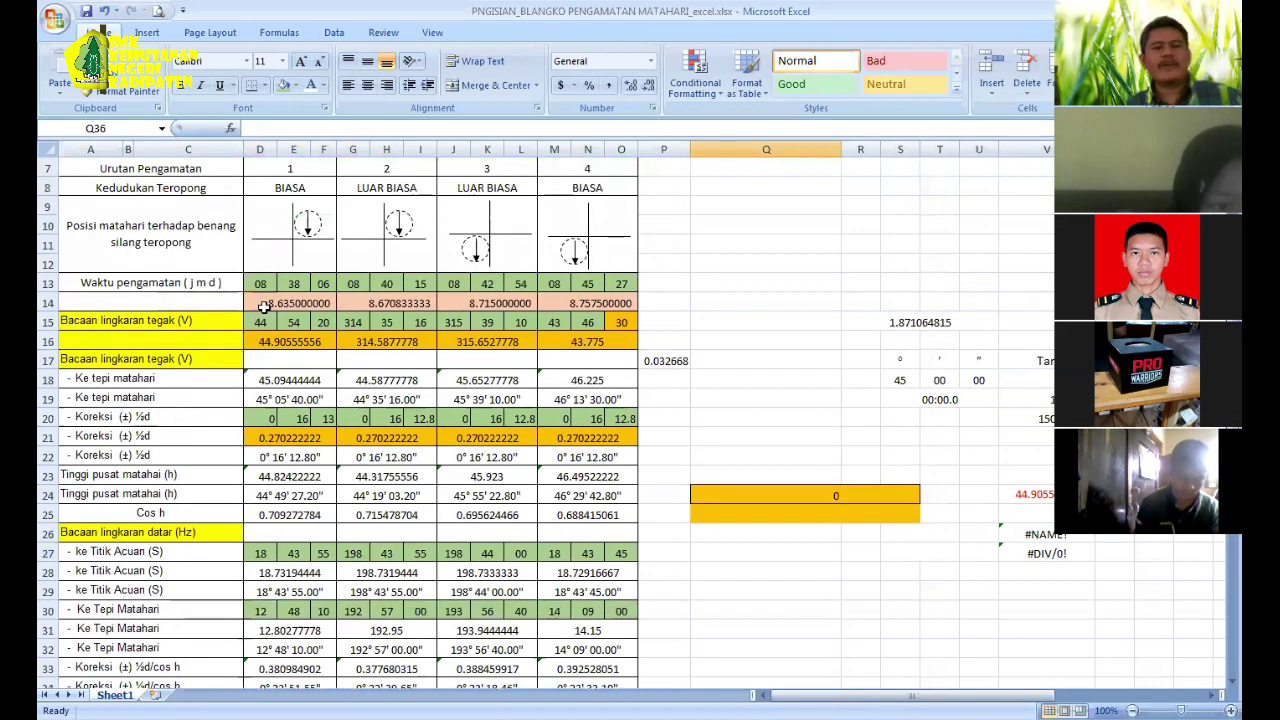
click(258, 283)
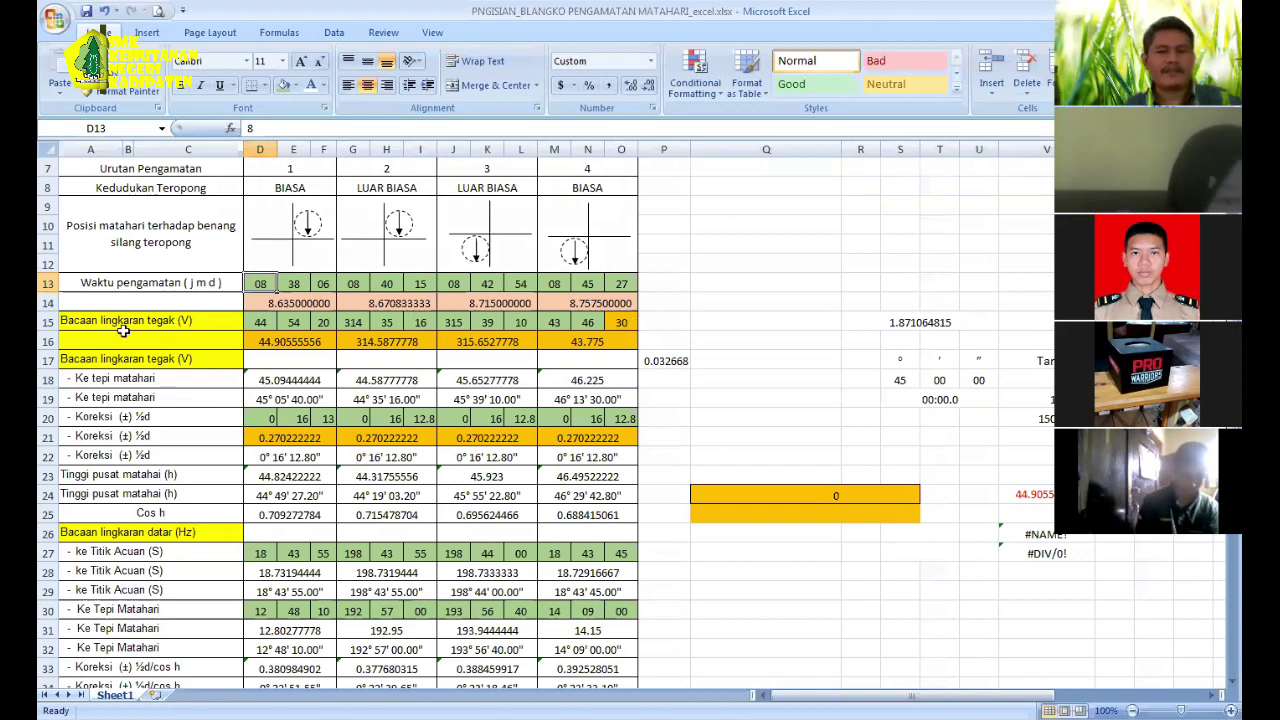
Step: Examine the row 15 vertical circle readings, the β angles in rows 37–38, and the sheet down to its field notes
drag(558, 321, 610, 318)
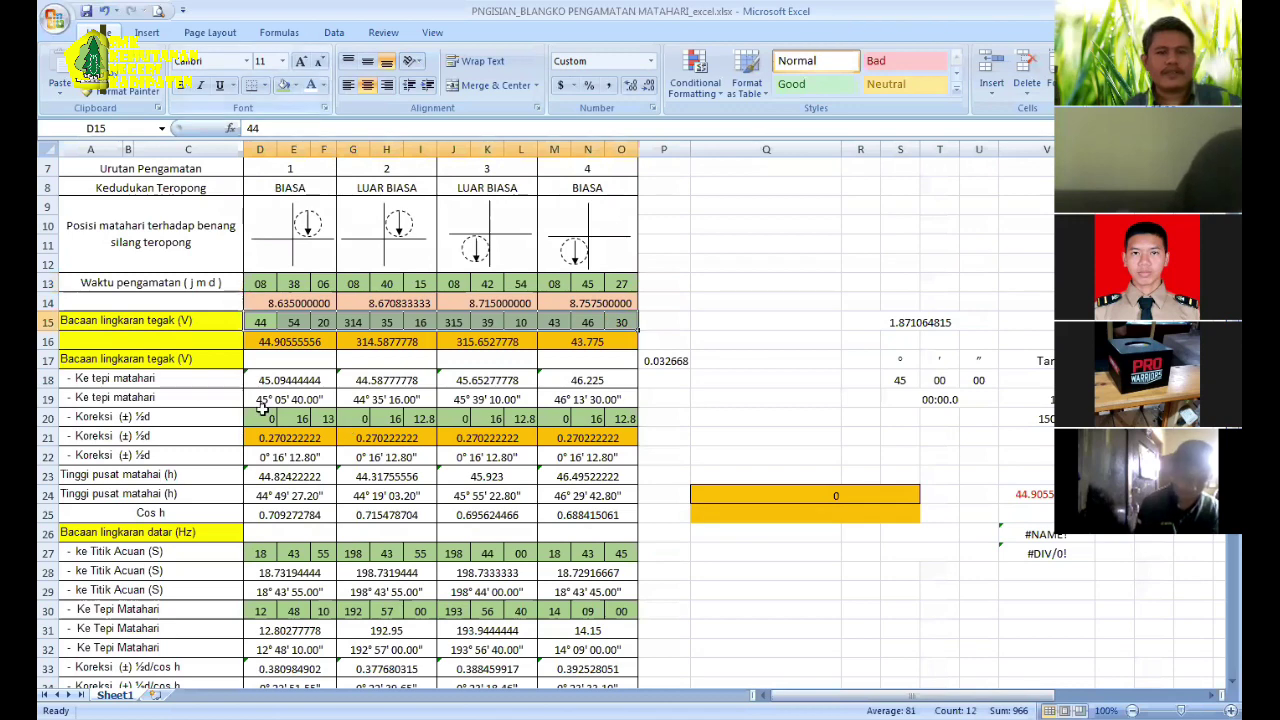
scroll(340, 435, down, 2)
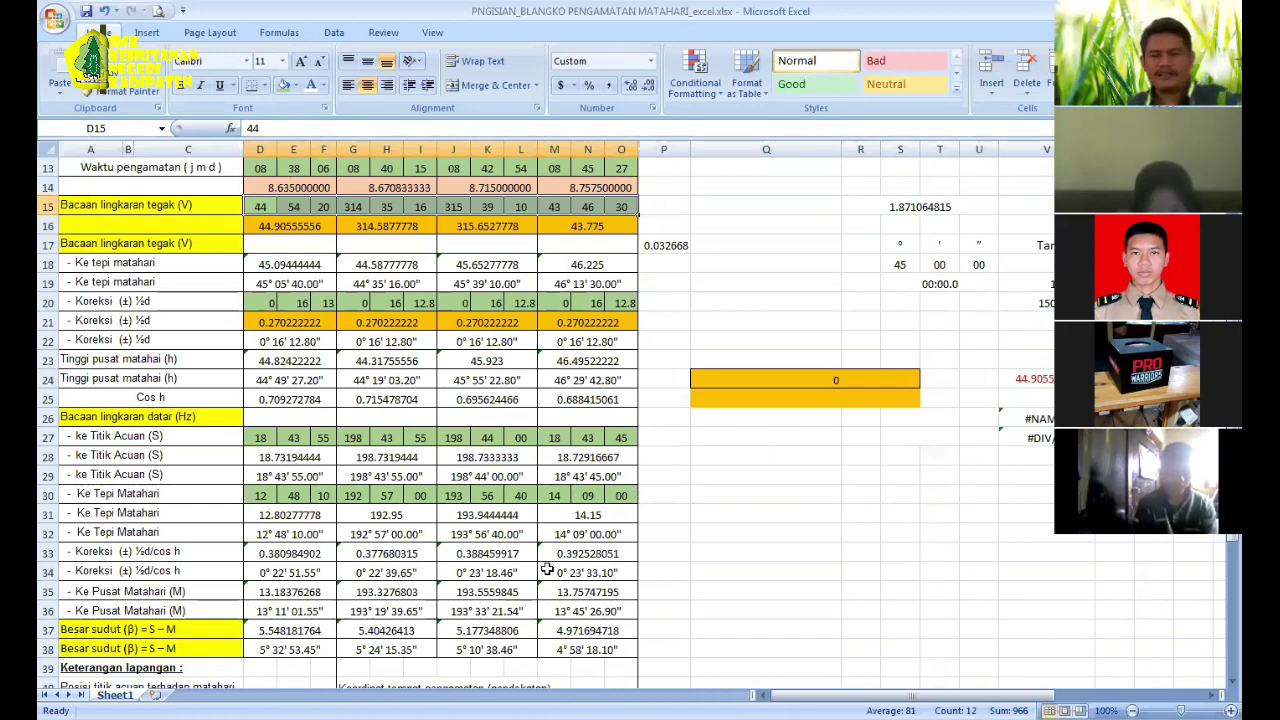
scroll(453, 551, down, 1)
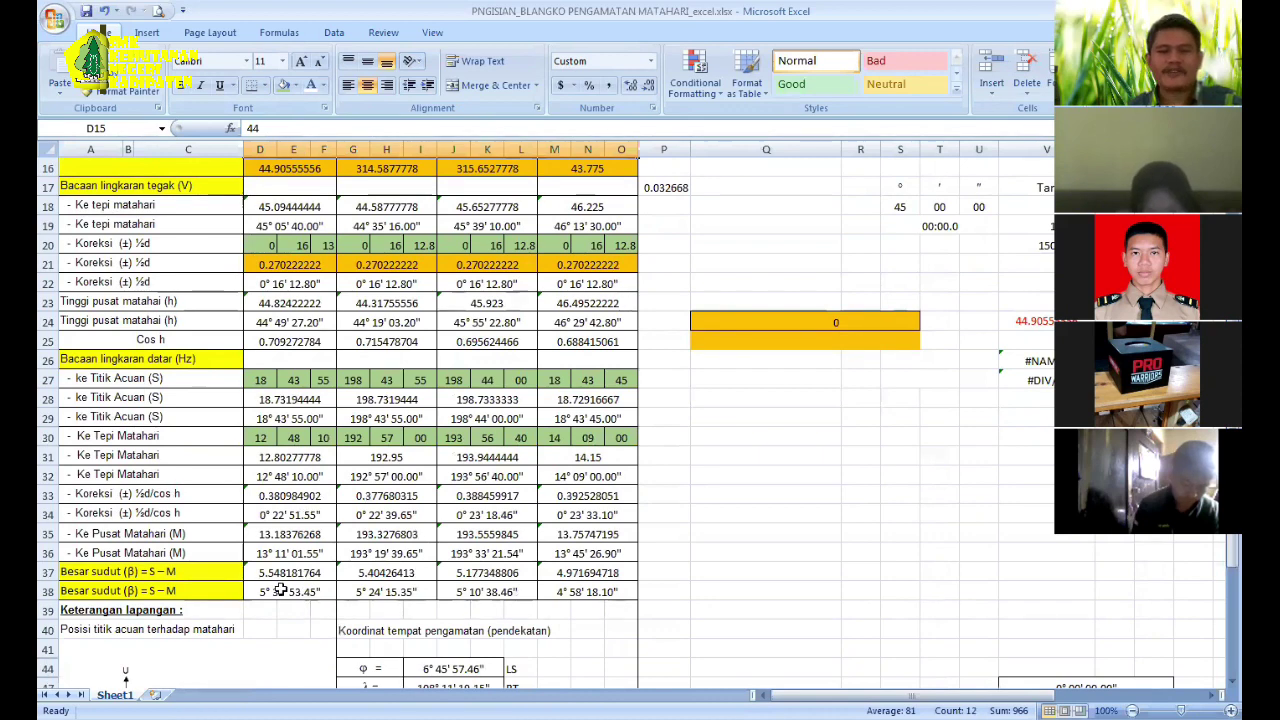
drag(260, 591, 619, 577)
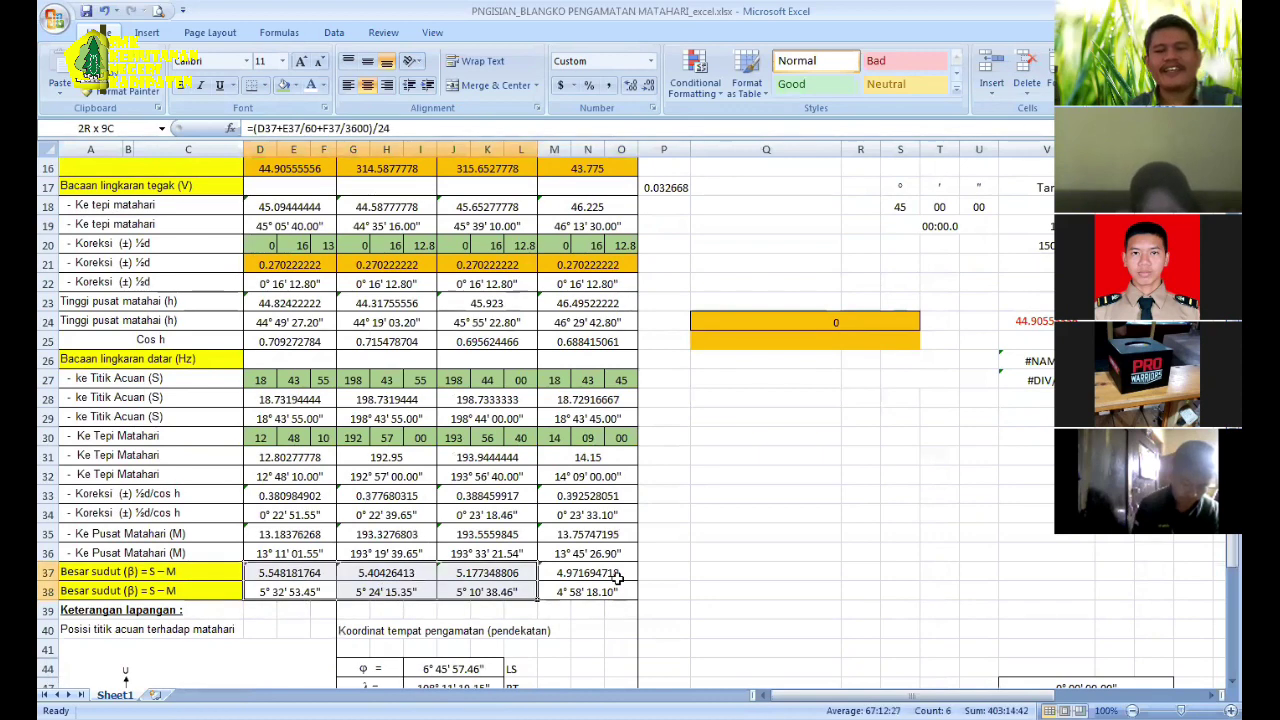
click(755, 649)
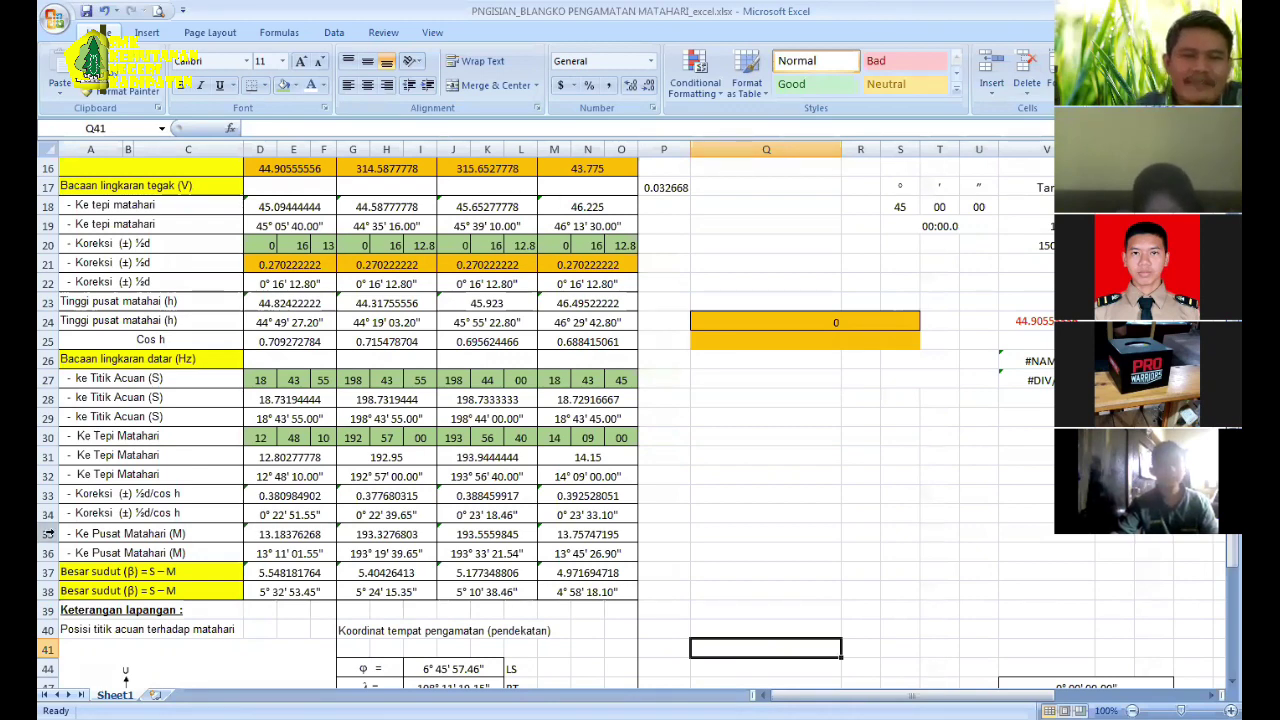
scroll(333, 242, up, 3)
scroll(610, 402, up, 2)
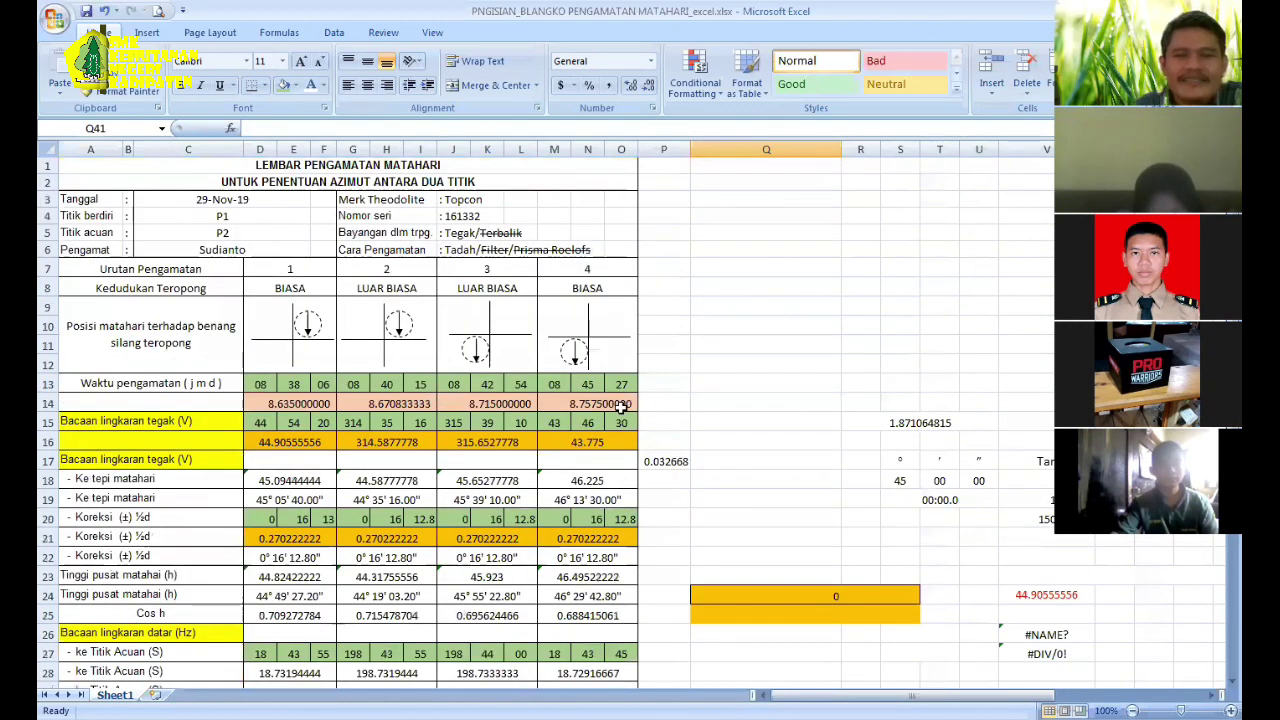
scroll(603, 399, down, 3)
scroll(603, 399, down, 3)
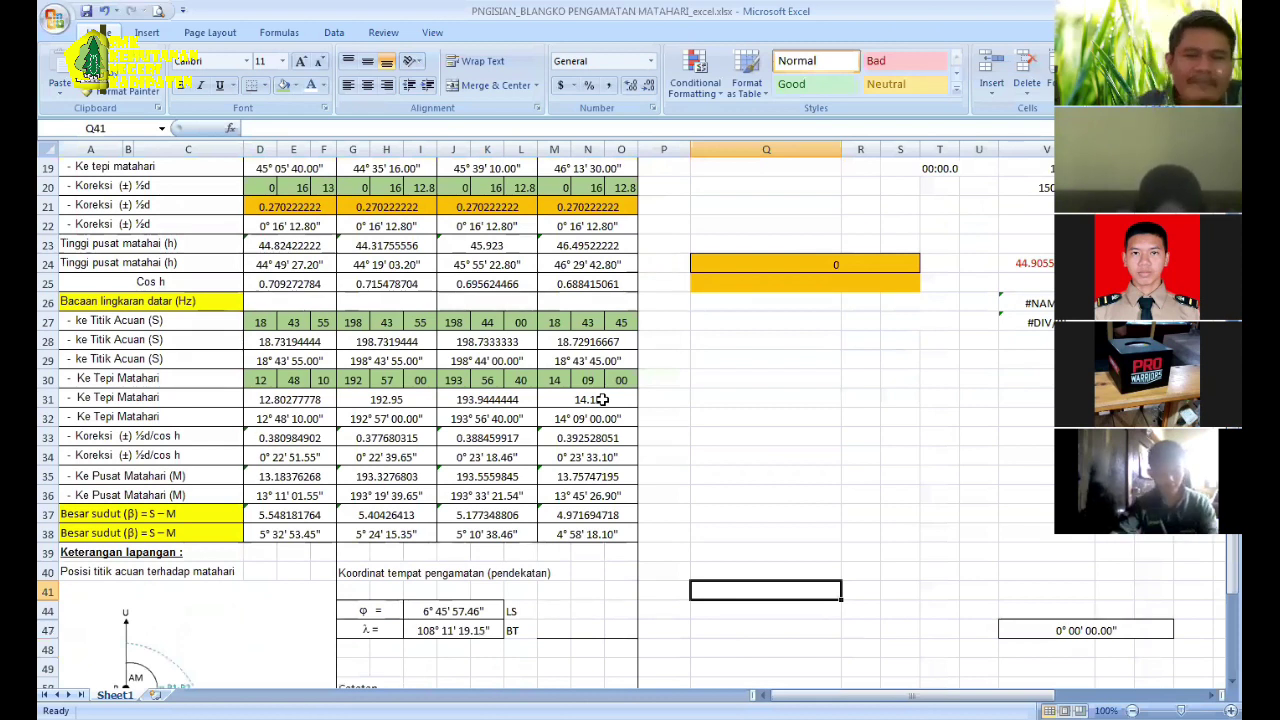
scroll(268, 450, down, 5)
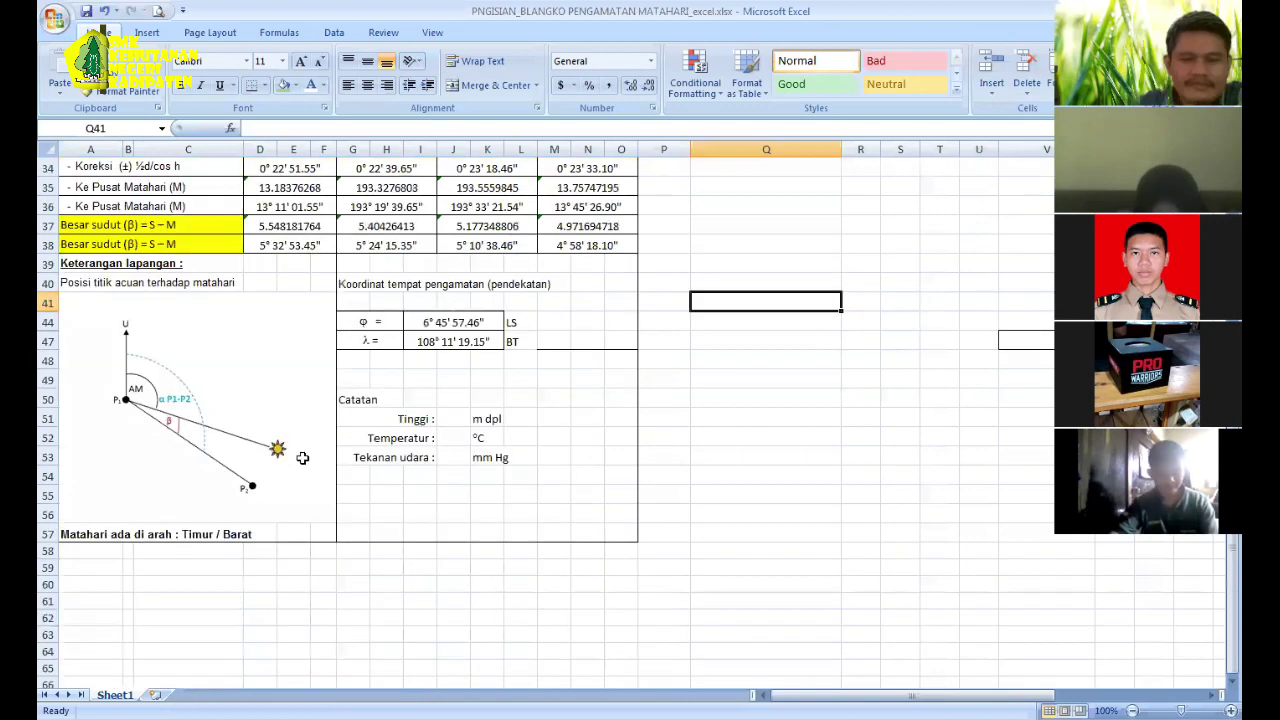
Step: Enter a height (Tinggi) of 76 m dpl and a temperature (Temperatur) of 29 °C in the Catatan notes
scroll(268, 450, up, 2)
click(455, 531)
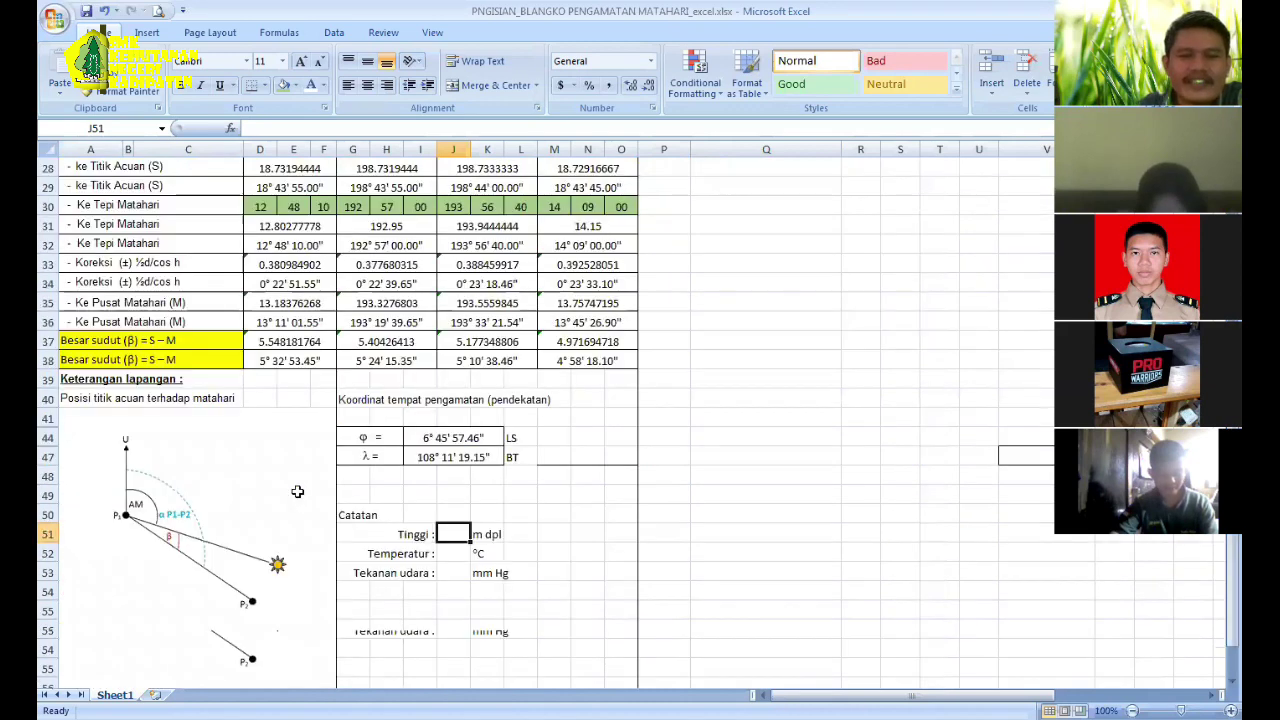
scroll(477, 529, down, 1)
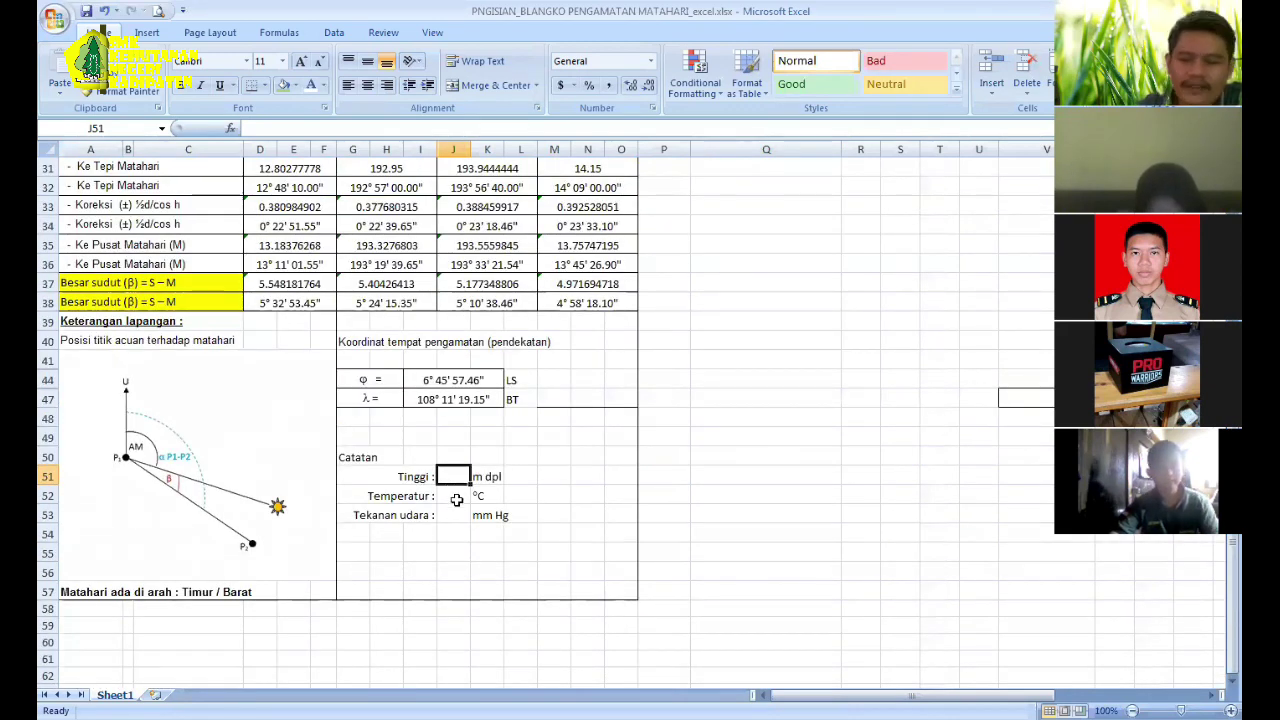
text(76)
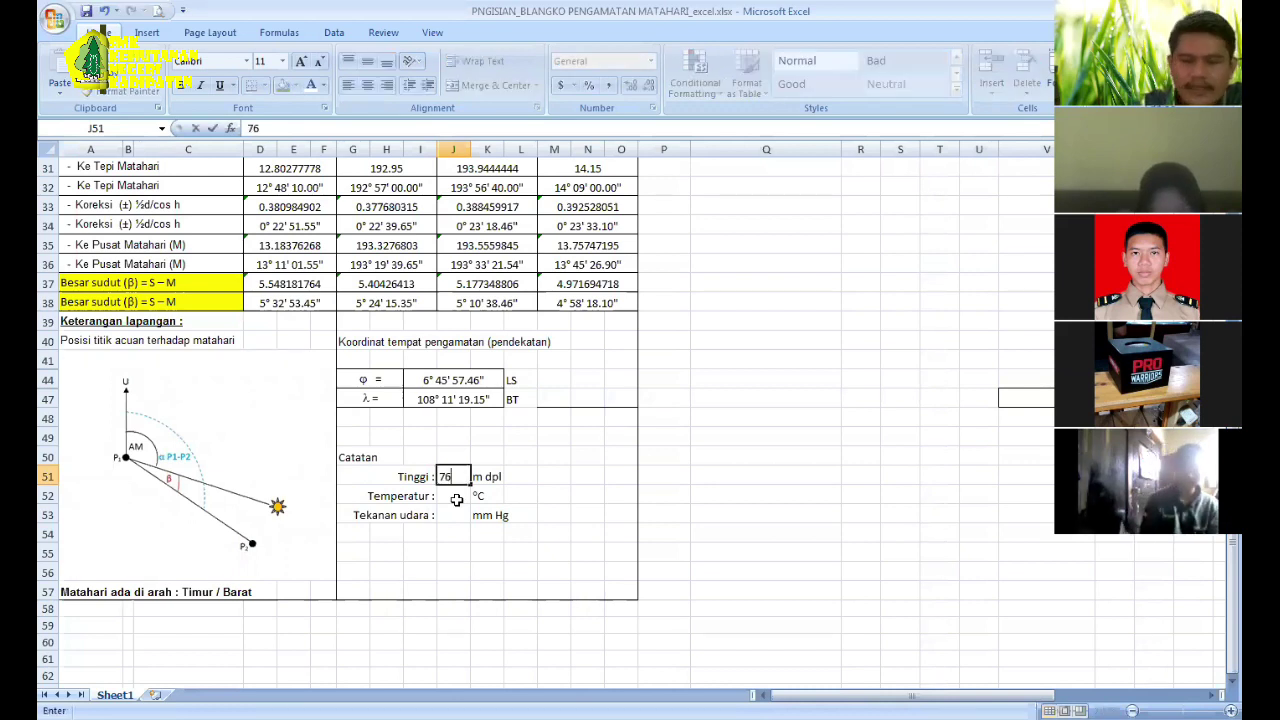
click(456, 500)
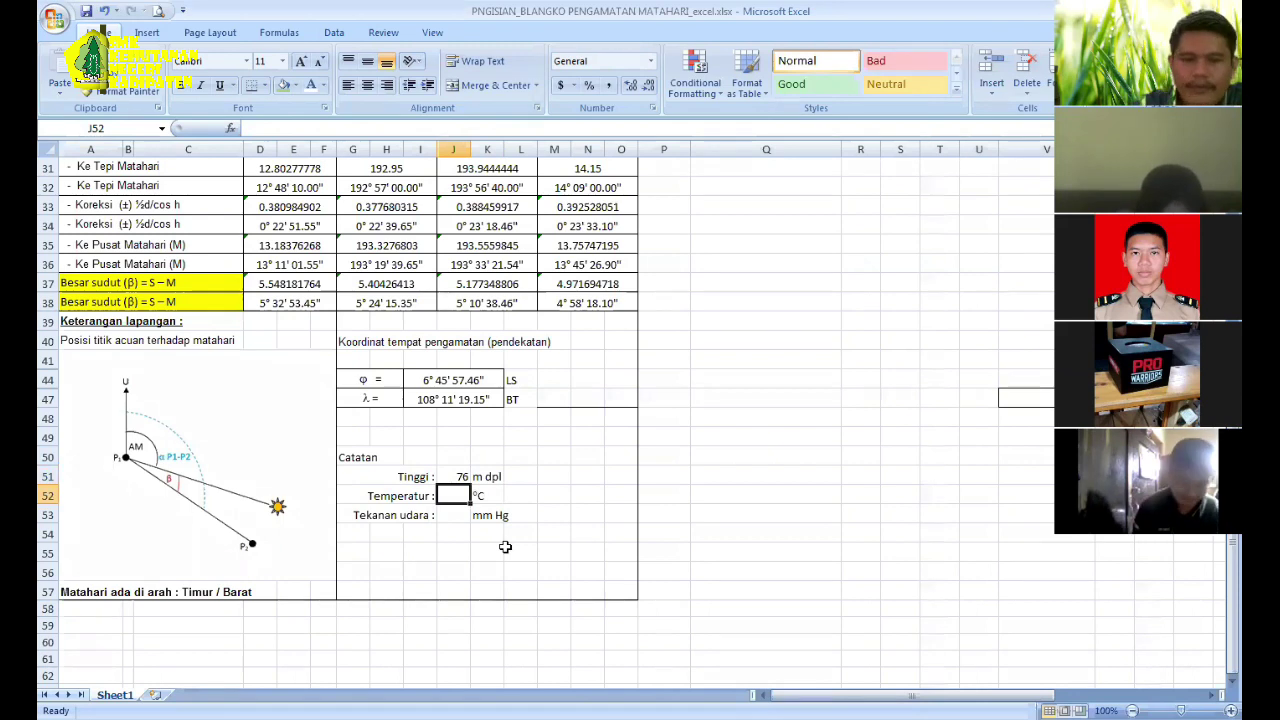
text(29)
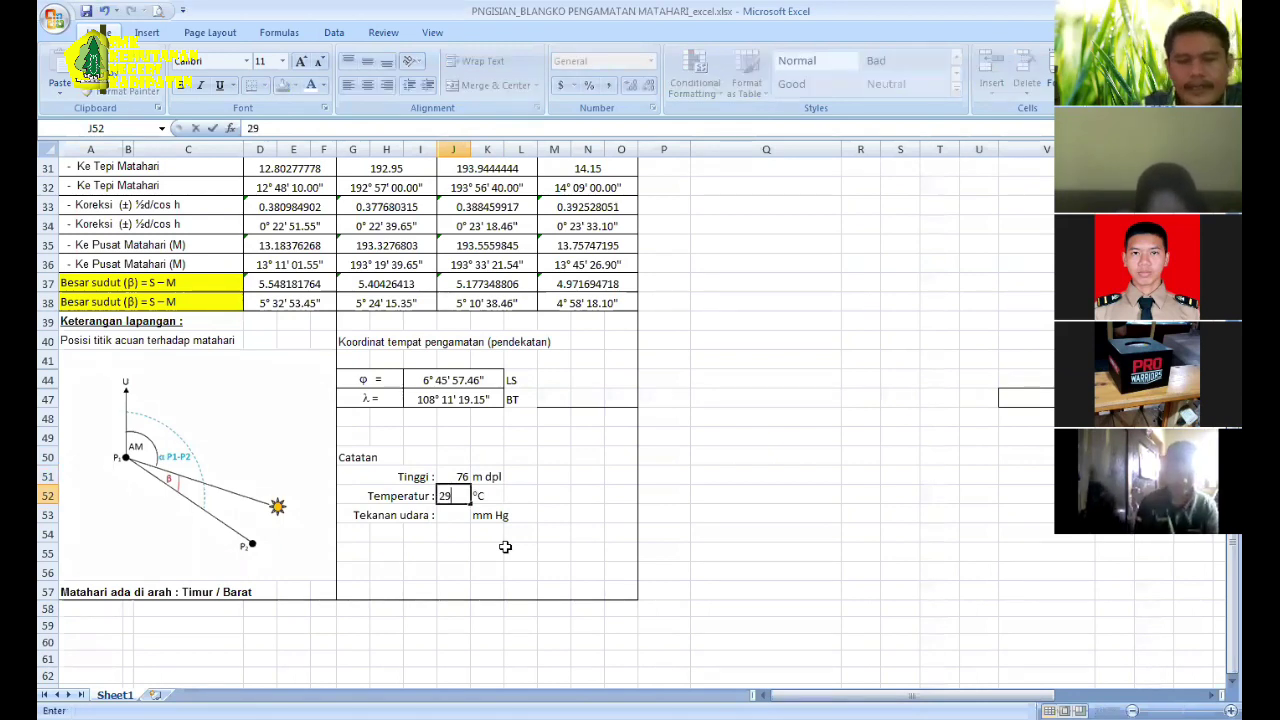
key(Return)
key(Up)
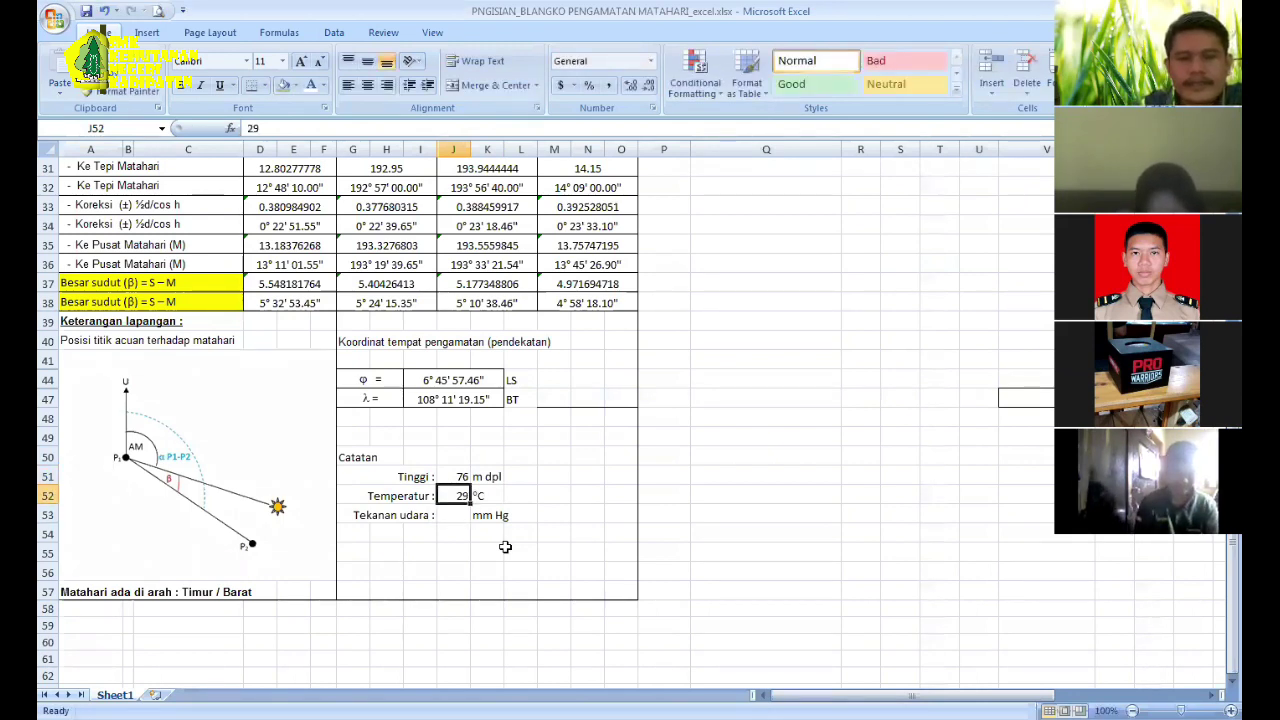
key(Up)
scroll(505, 547, up, 1)
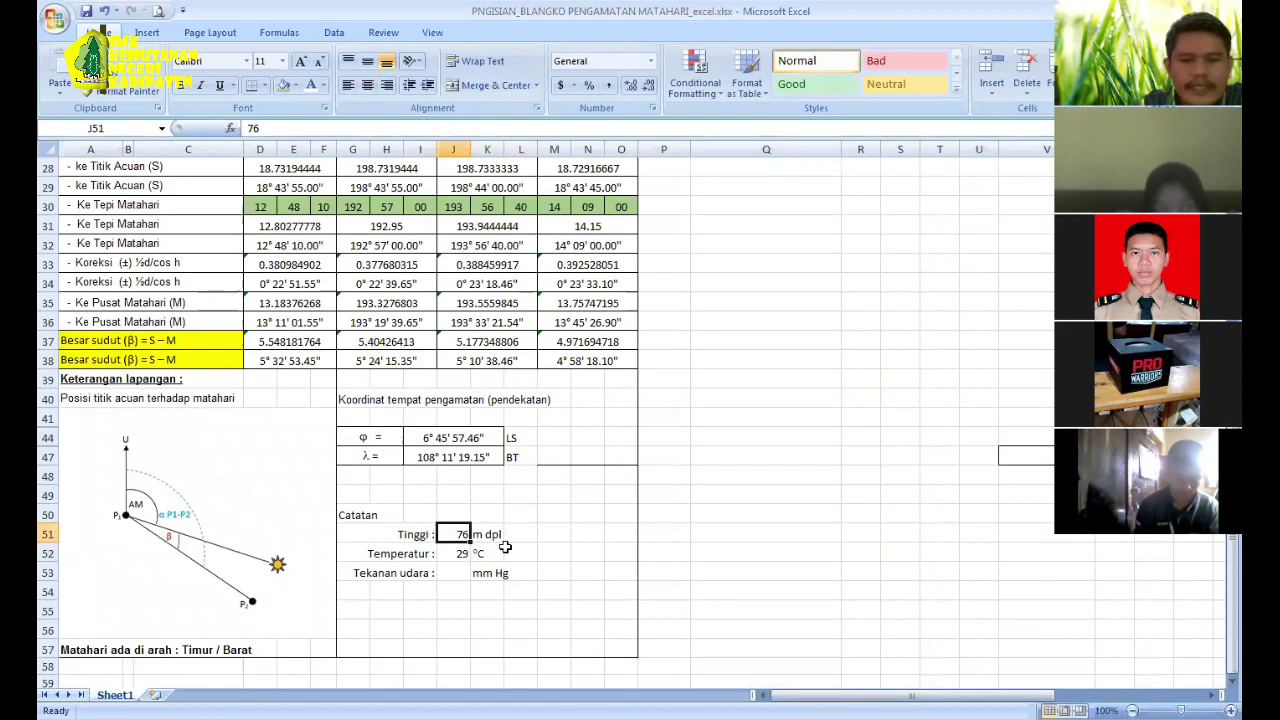
key(Left)
key(Right)
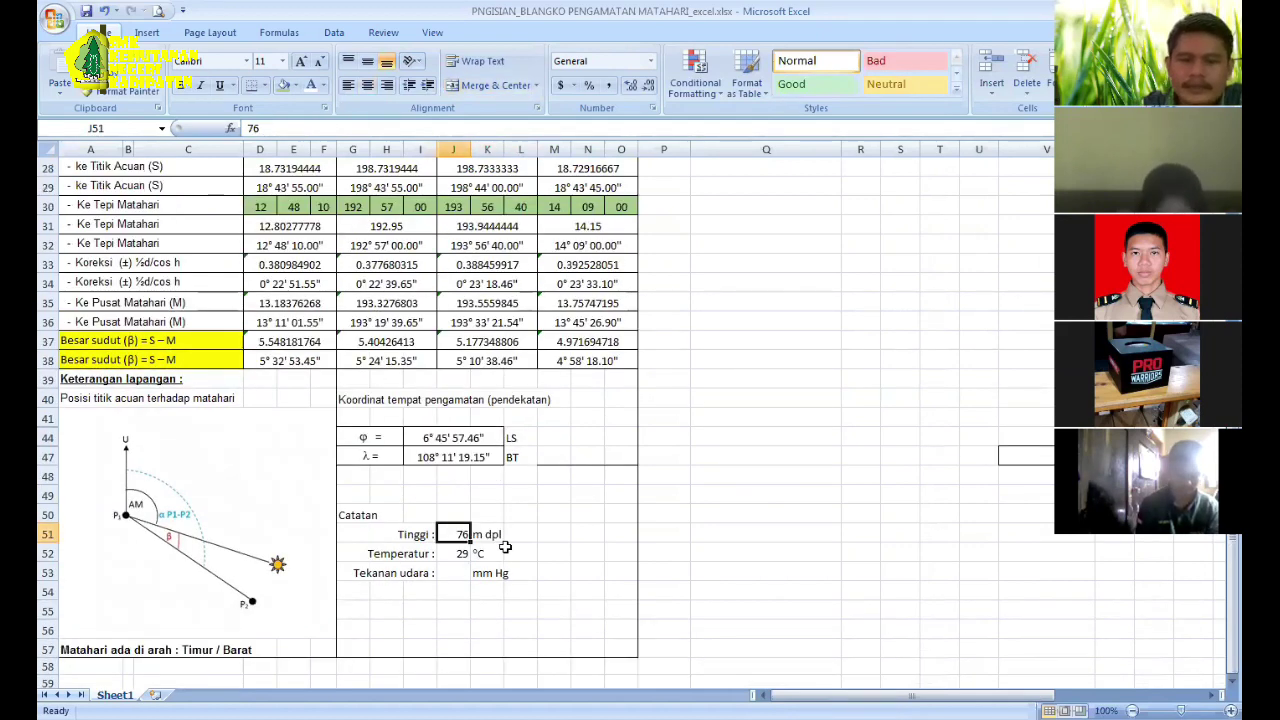
key(Left)
key(Right)
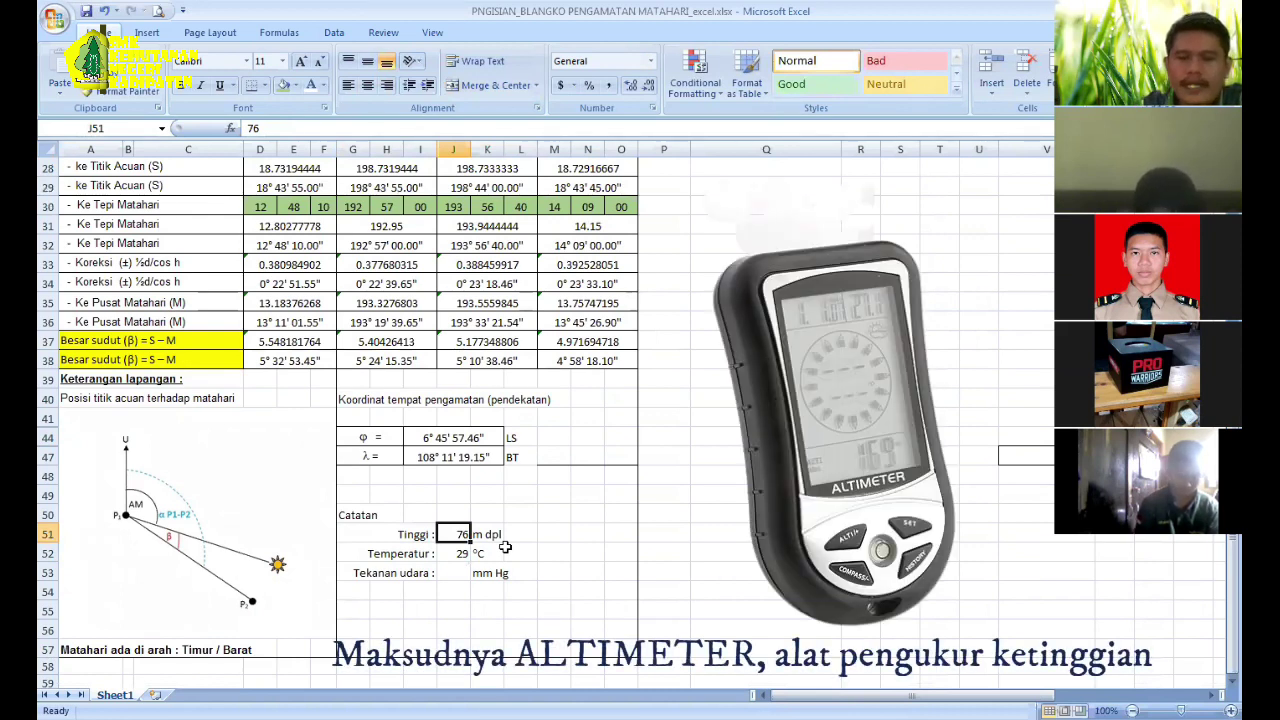
key(Left)
key(Right)
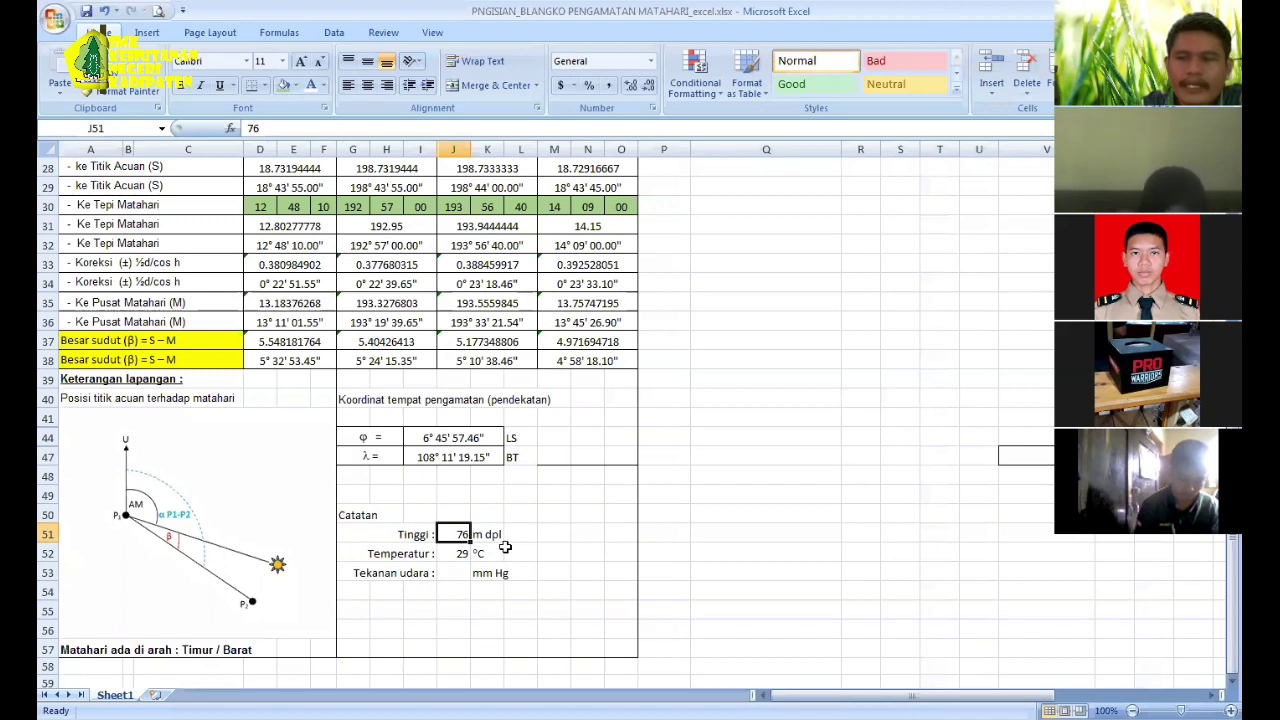
key(Return)
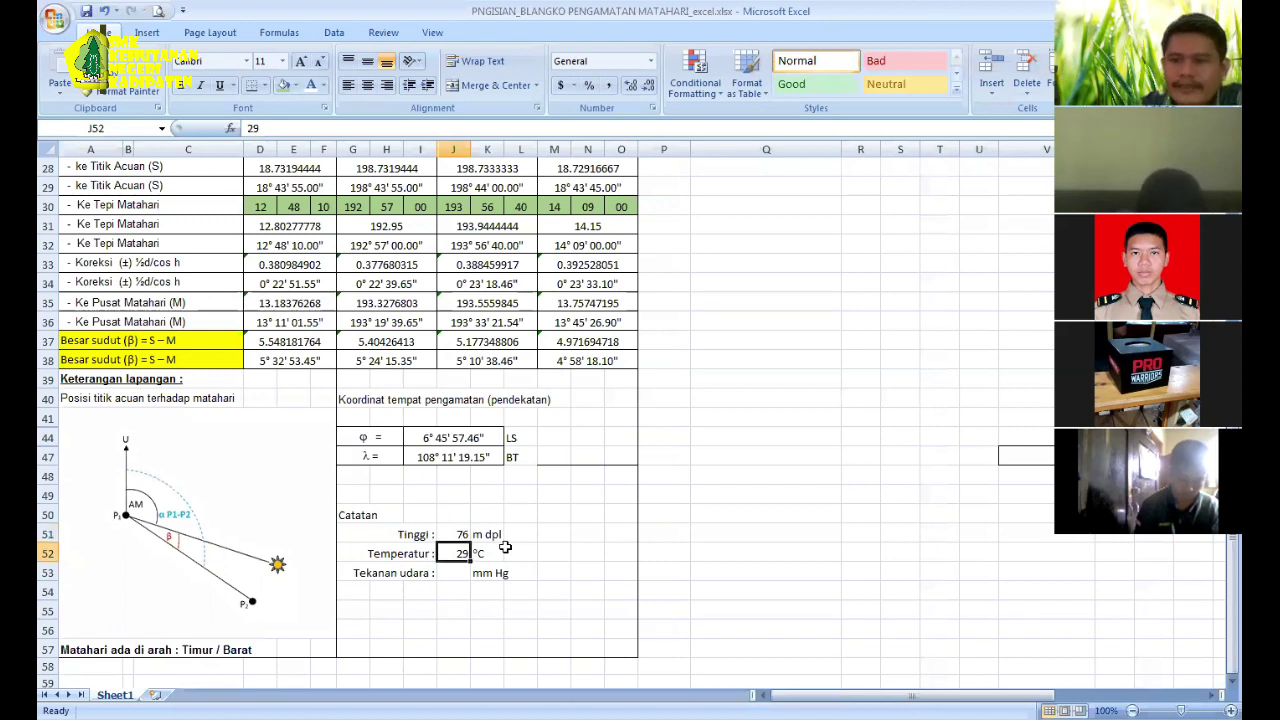
key(Up)
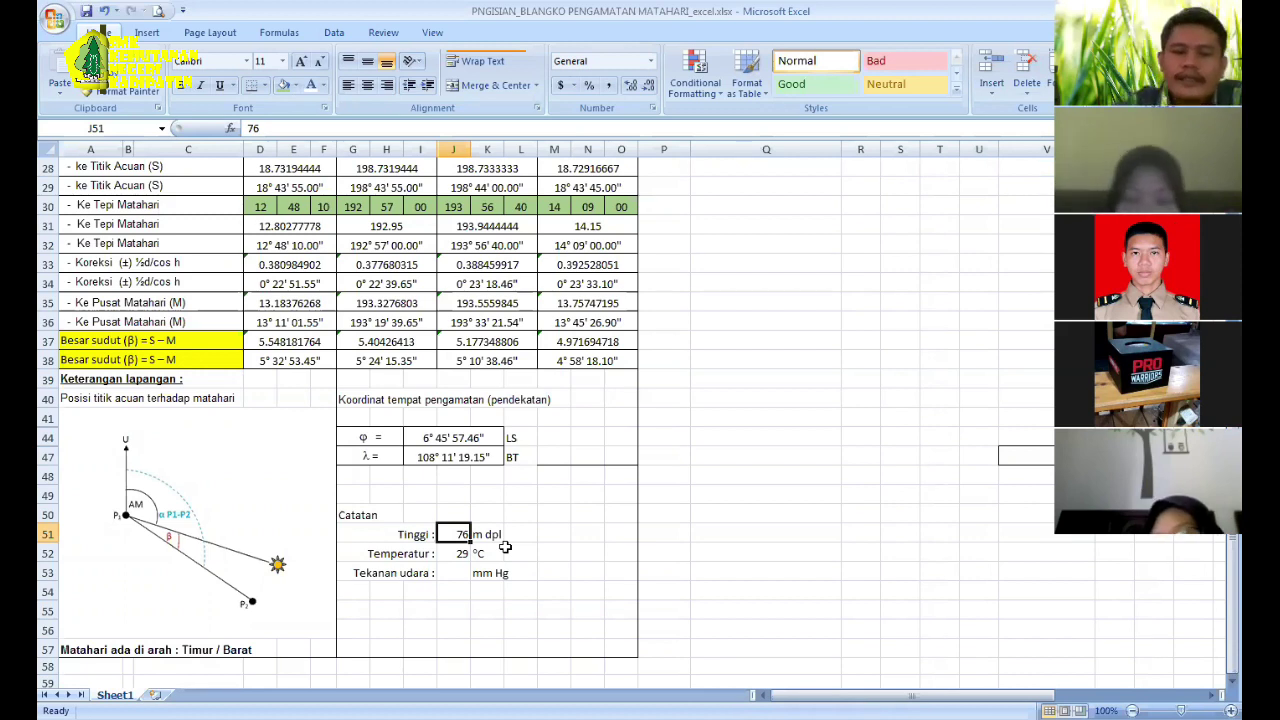
click(450, 556)
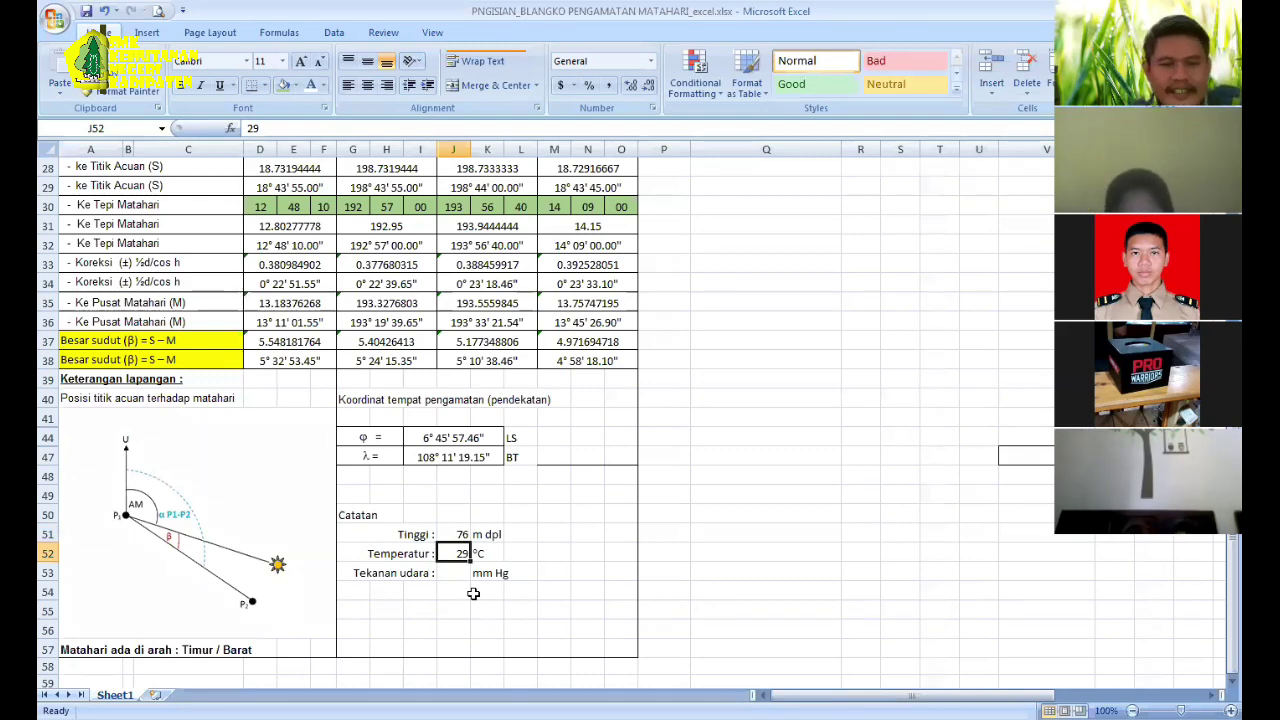
scroll(473, 594, up, 4)
scroll(473, 594, down, 5)
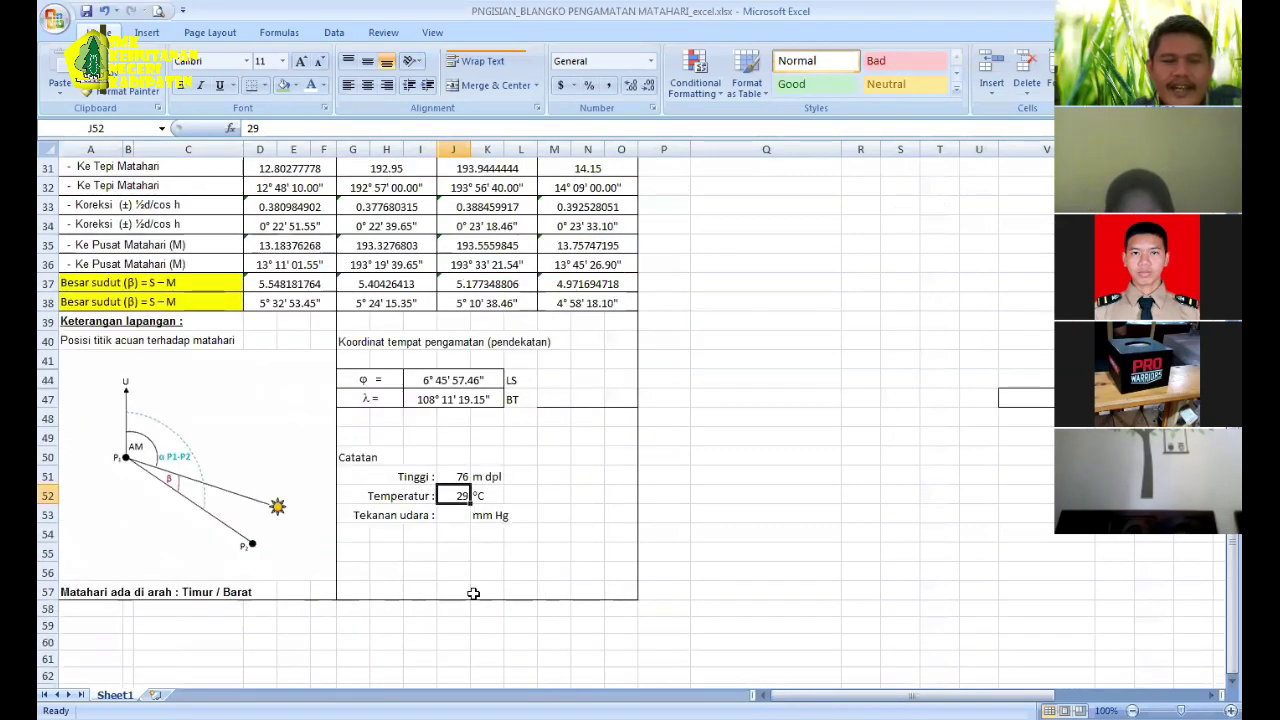
Step: Hide auxiliary rows 30 and 31, holding the Ke Tepi Matahari inputs and their decimal values
scroll(473, 594, up, 5)
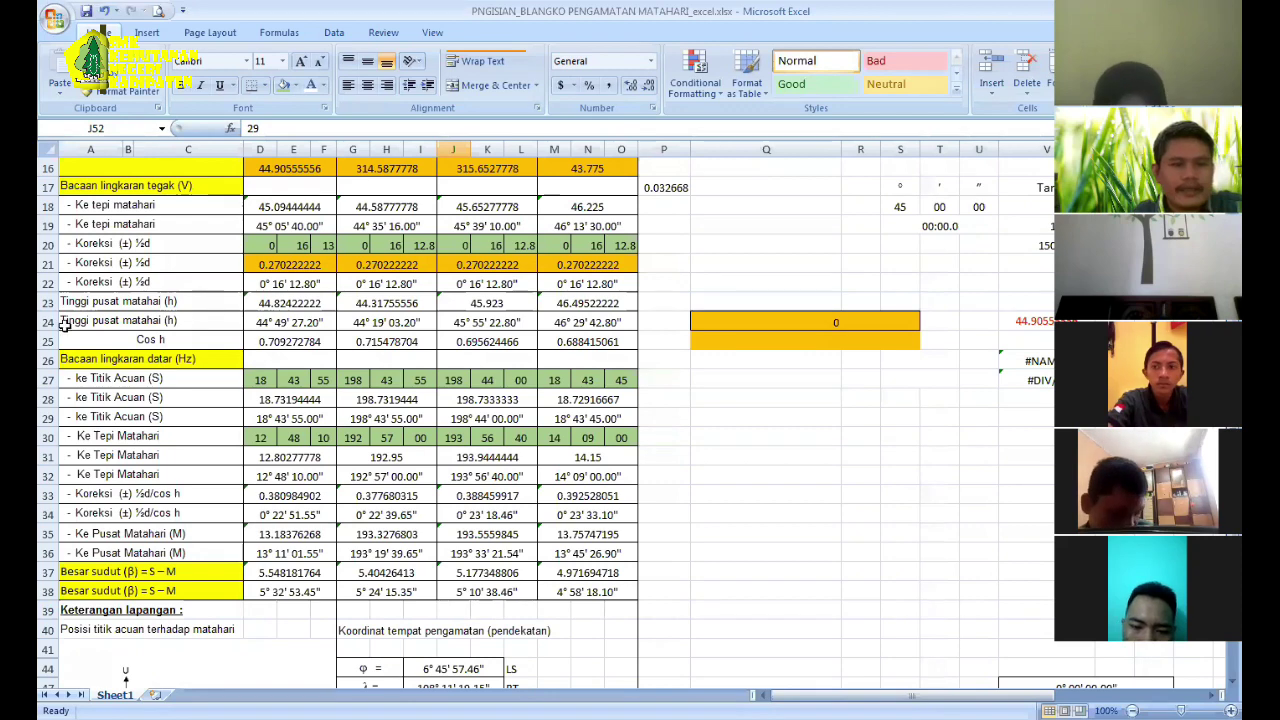
scroll(127, 282, up, 4)
click(48, 470)
drag(48, 470, 290, 490)
right_click(333, 661)
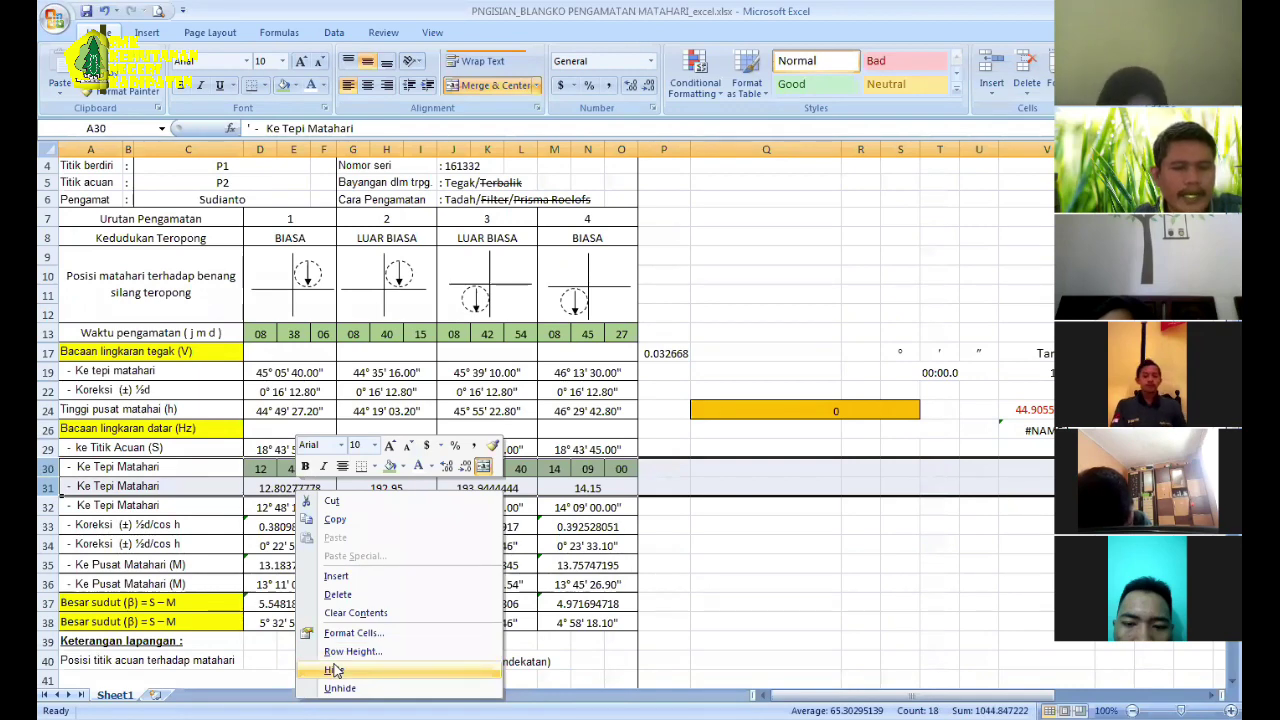
click(333, 670)
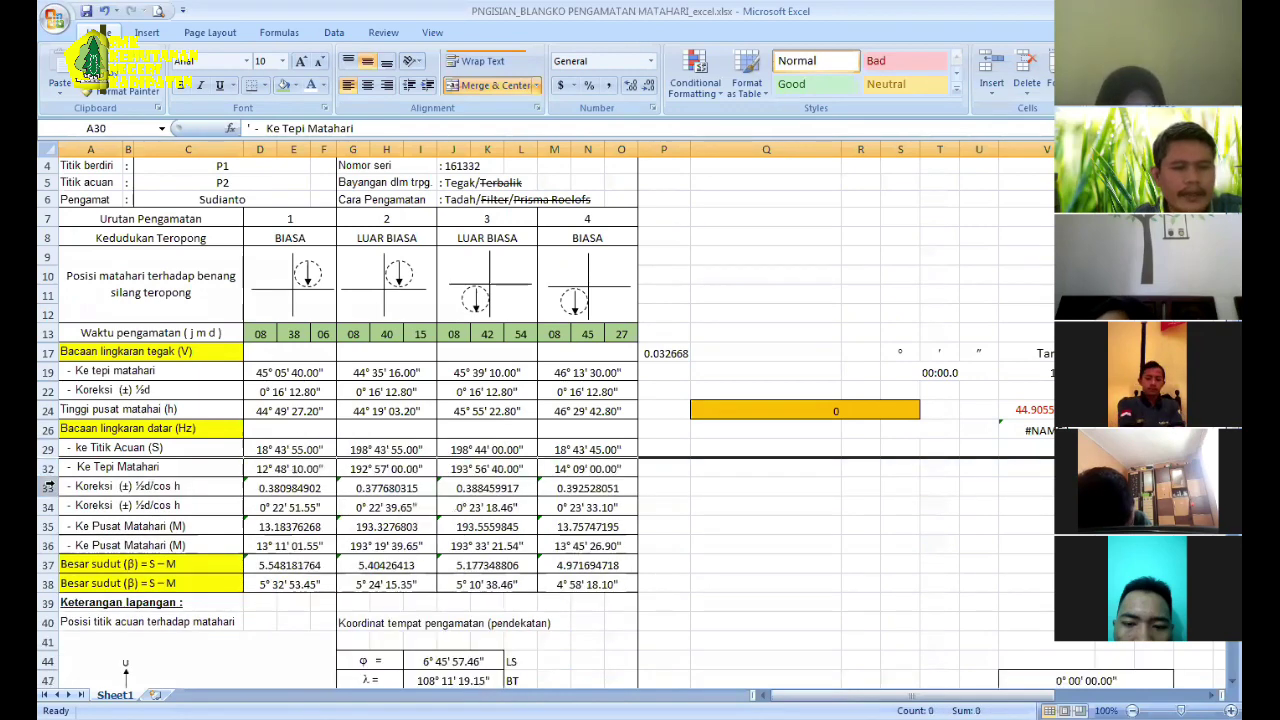
Step: Hide row 33, holding the decimal ½d/cos h corrections
click(48, 487)
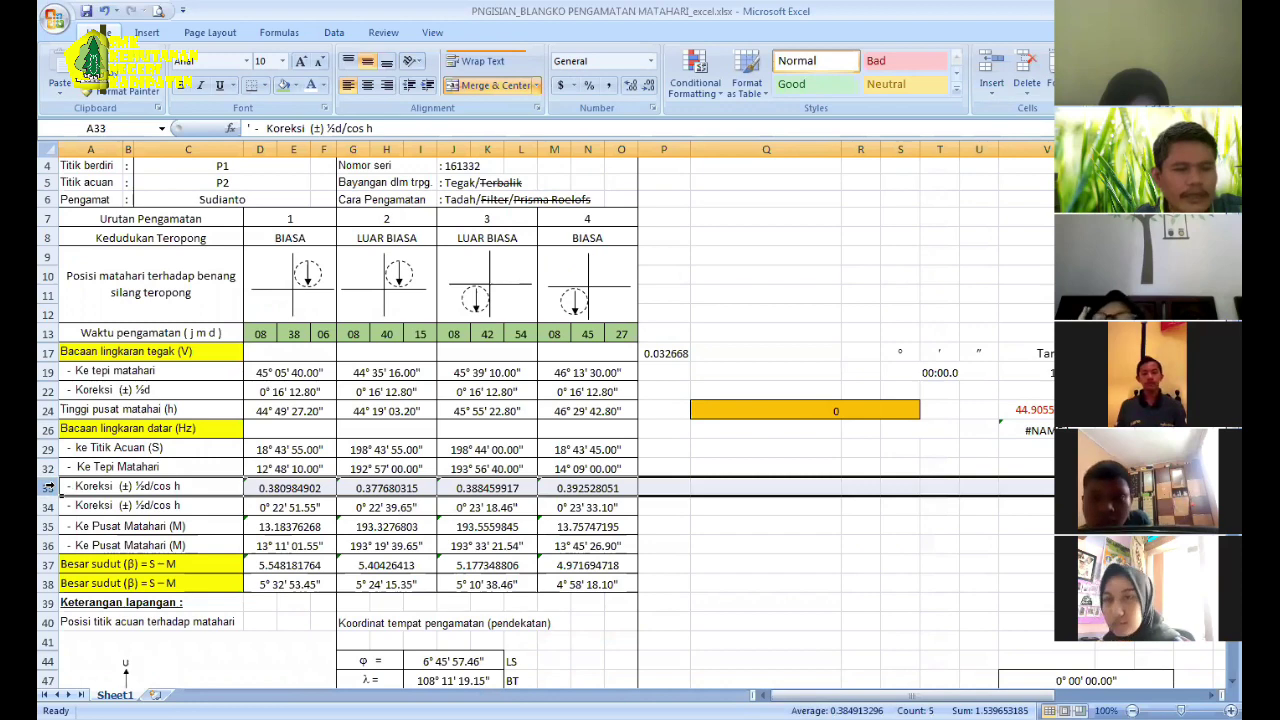
right_click(48, 487)
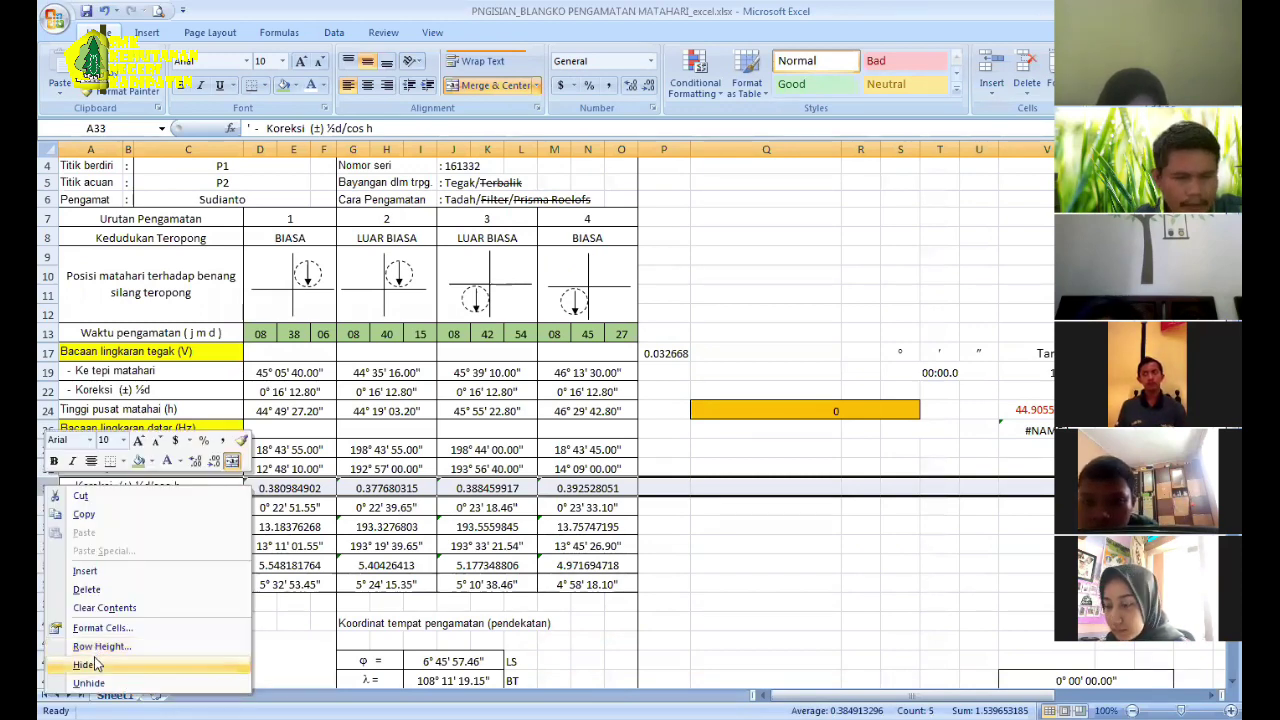
click(90, 664)
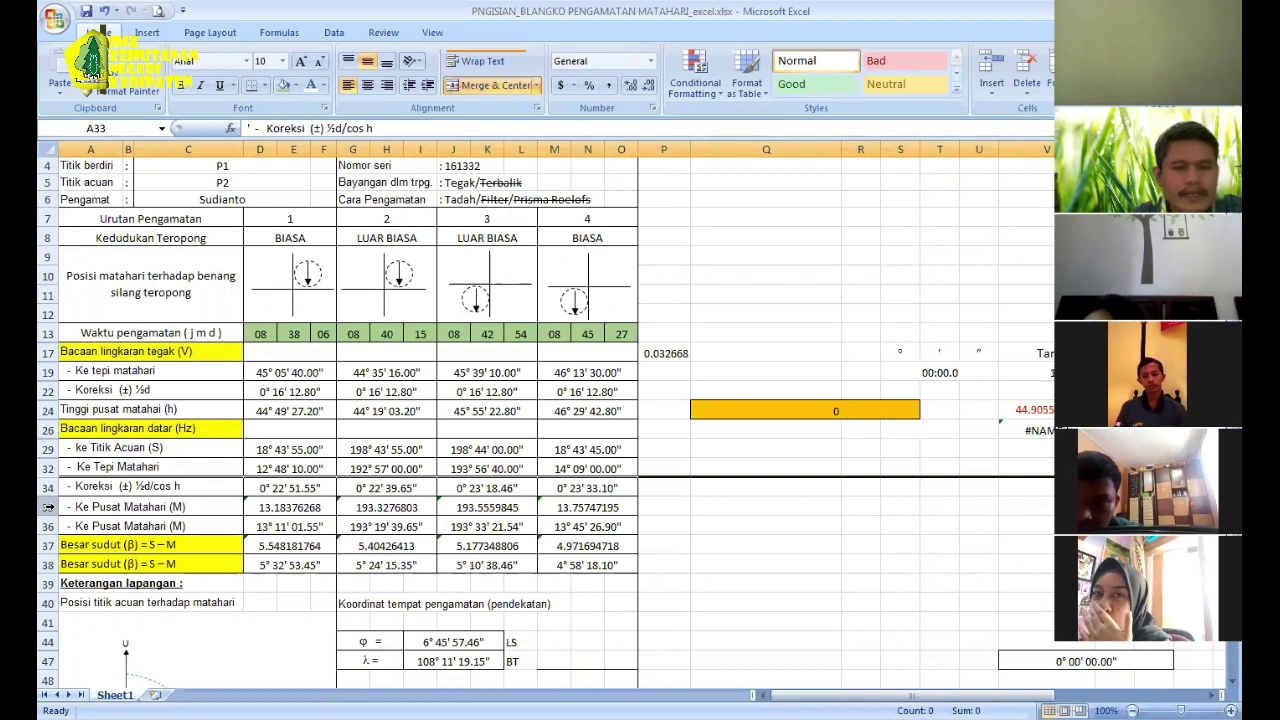
Step: Hide rows 35 and 37, holding the decimal Ke Pusat Matahari and Besar sudut (β) values
click(48, 507)
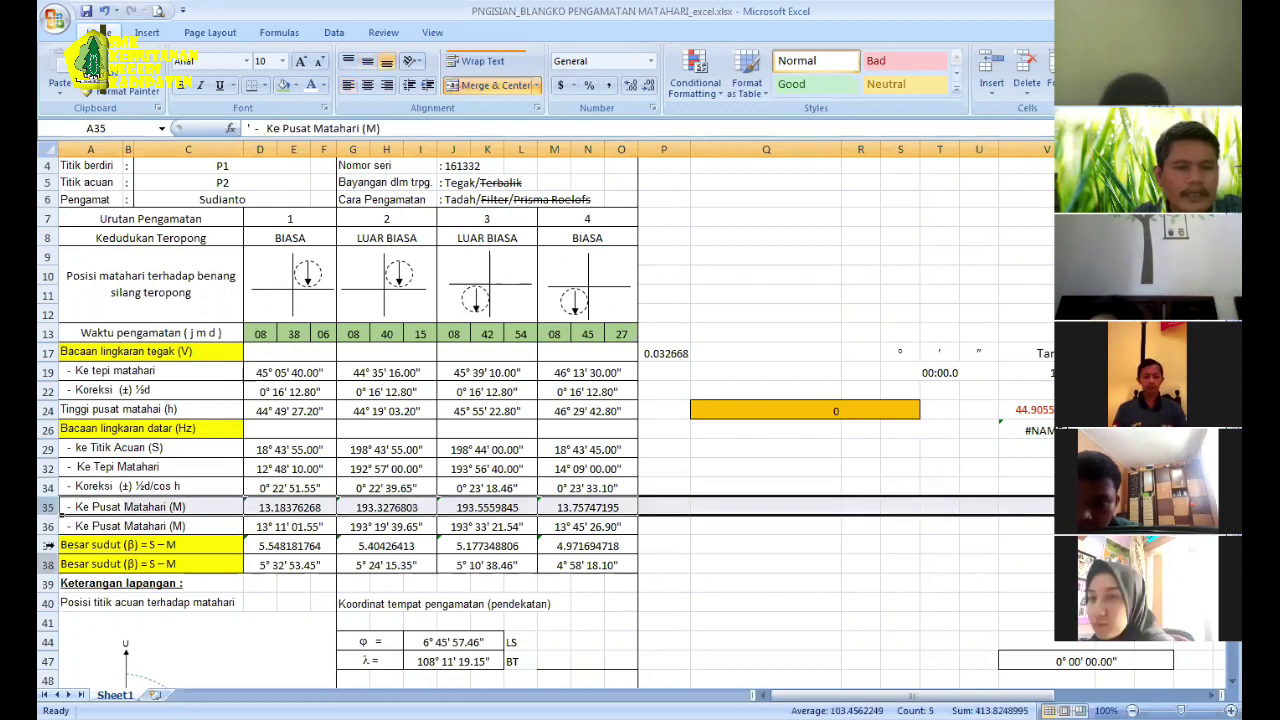
ctrl+click(48, 545)
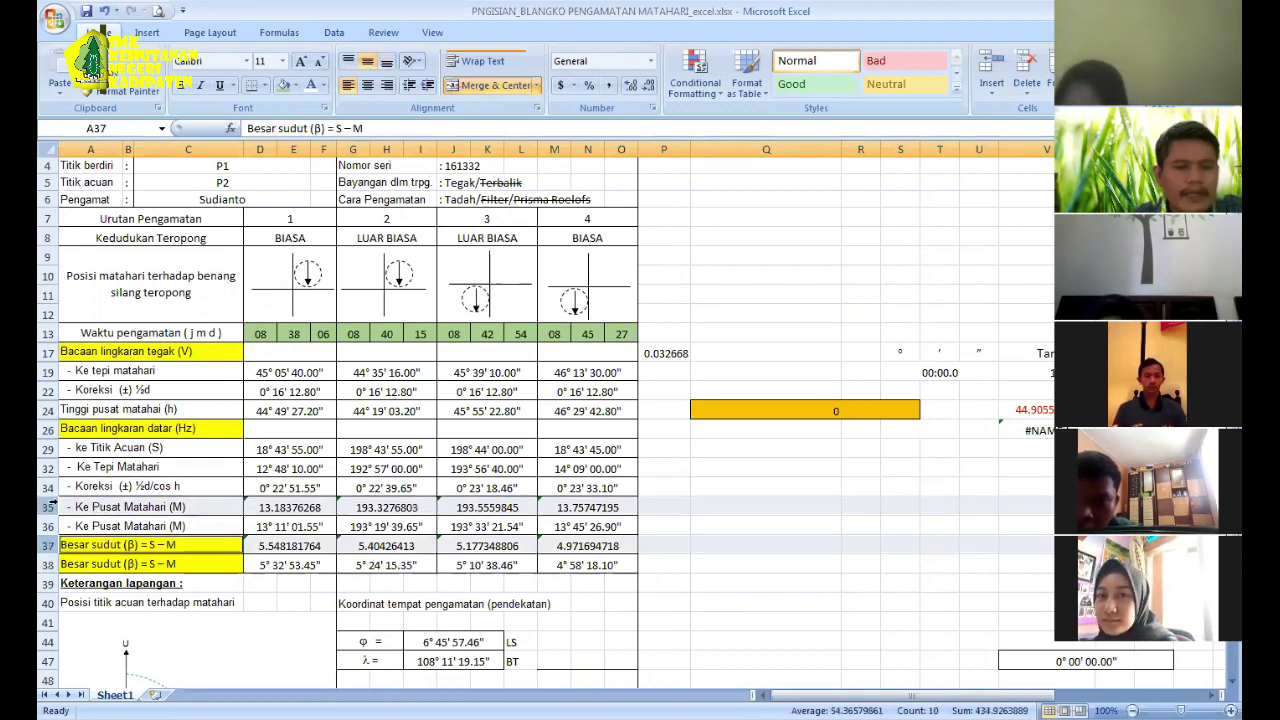
right_click(48, 506)
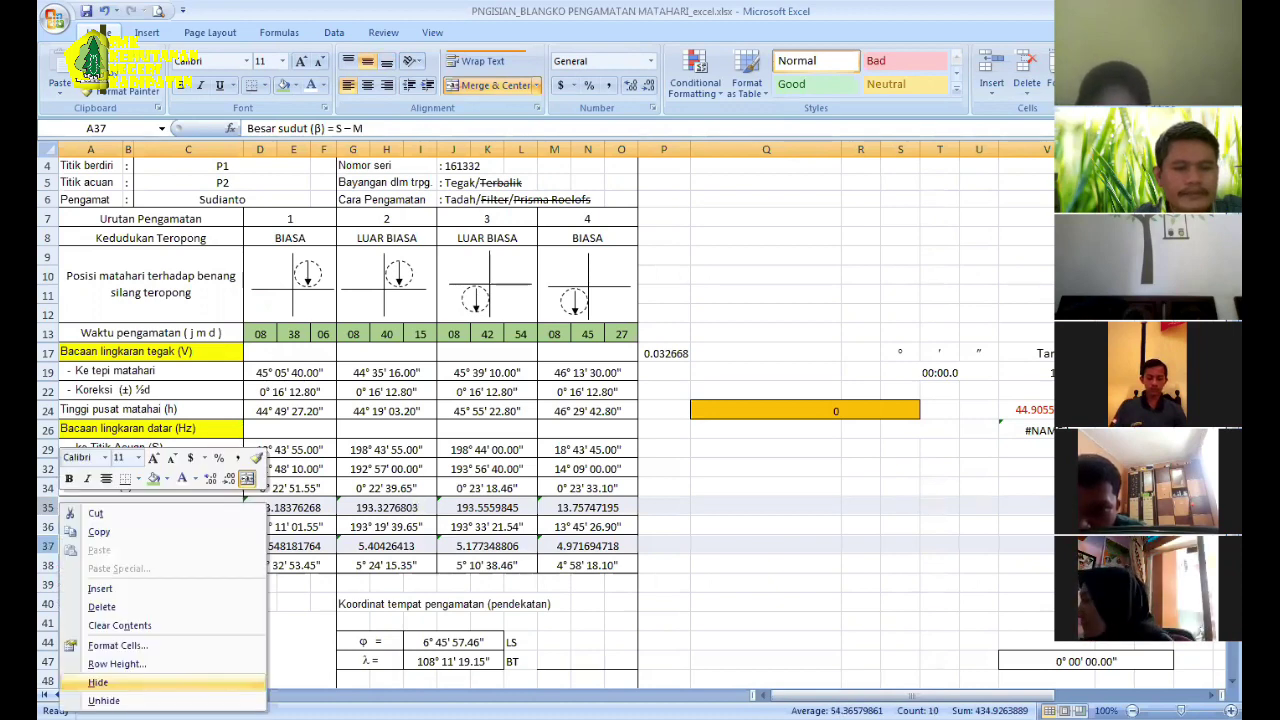
key(Return)
click(759, 597)
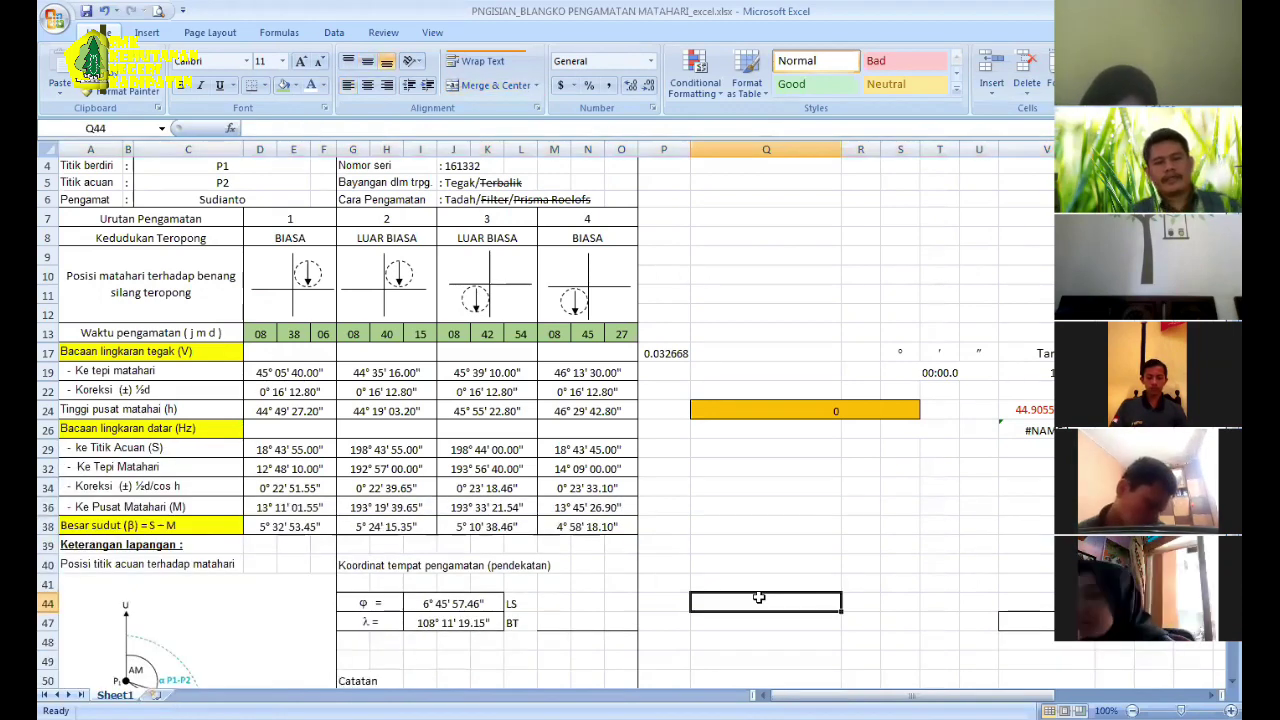
scroll(759, 597, up, 1)
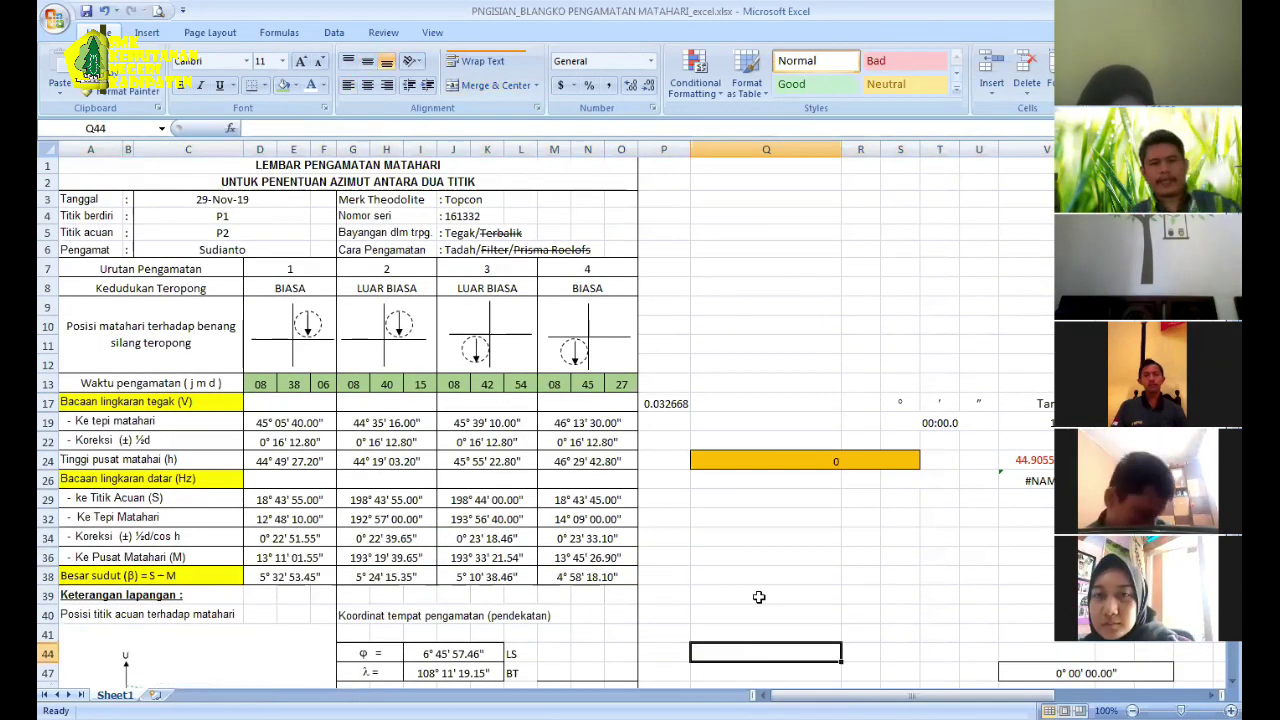
scroll(759, 597, down, 2)
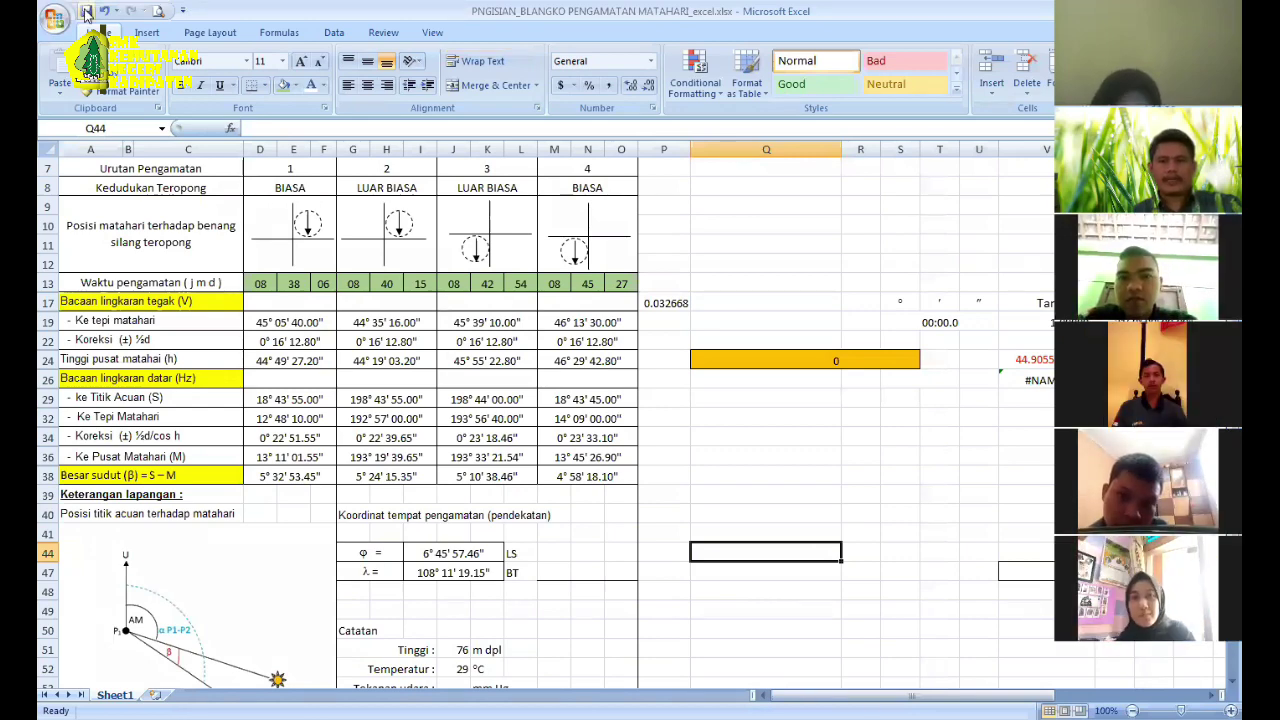
scroll(763, 411, up, 2)
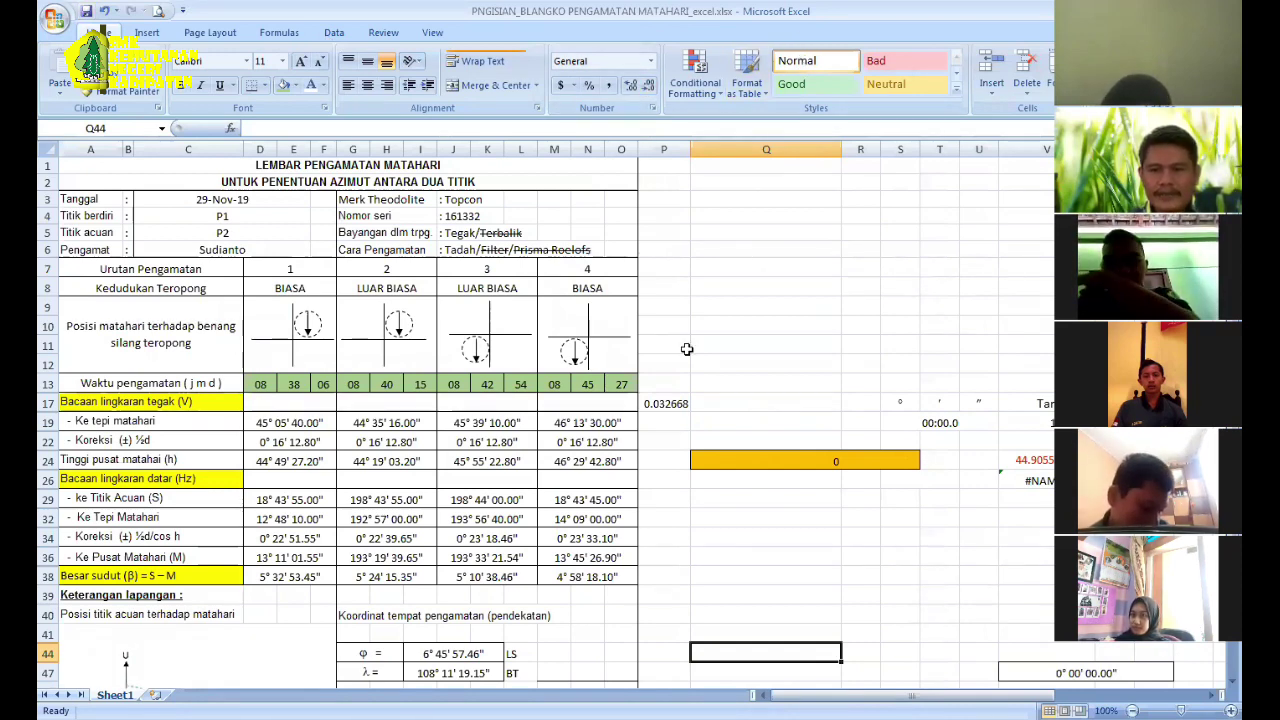
scroll(703, 312, down, 5)
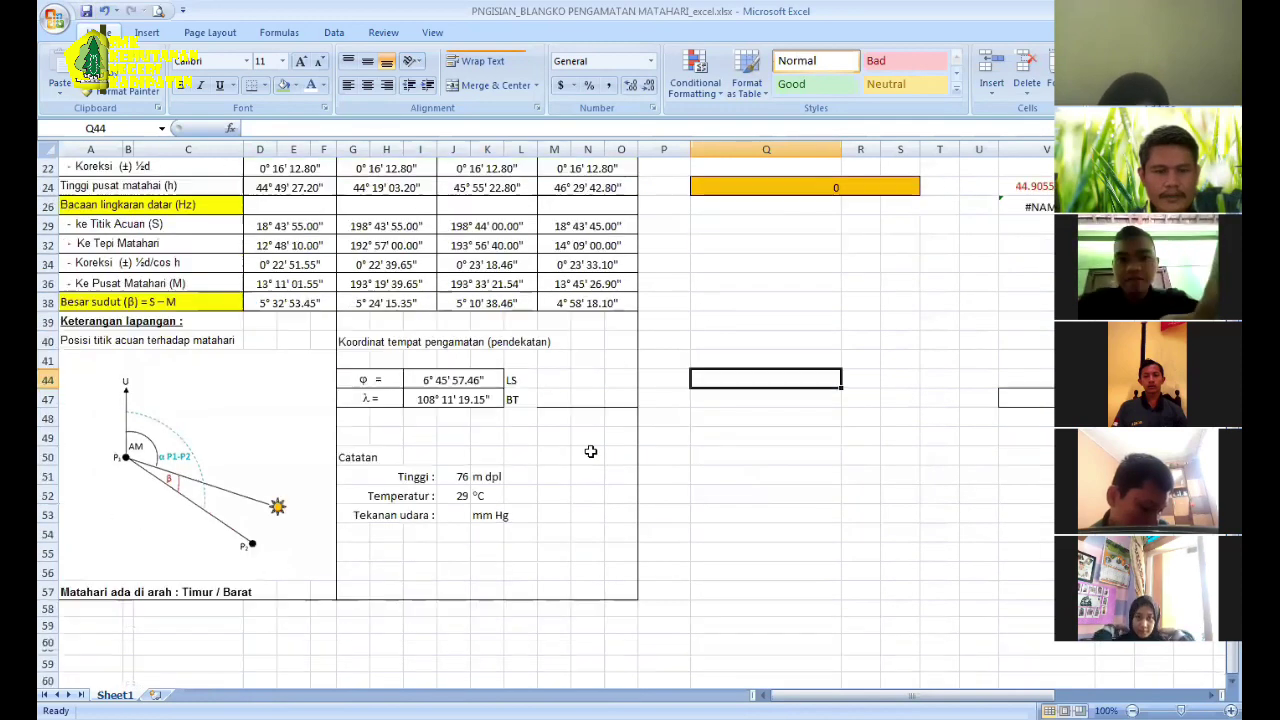
scroll(591, 452, up, 3)
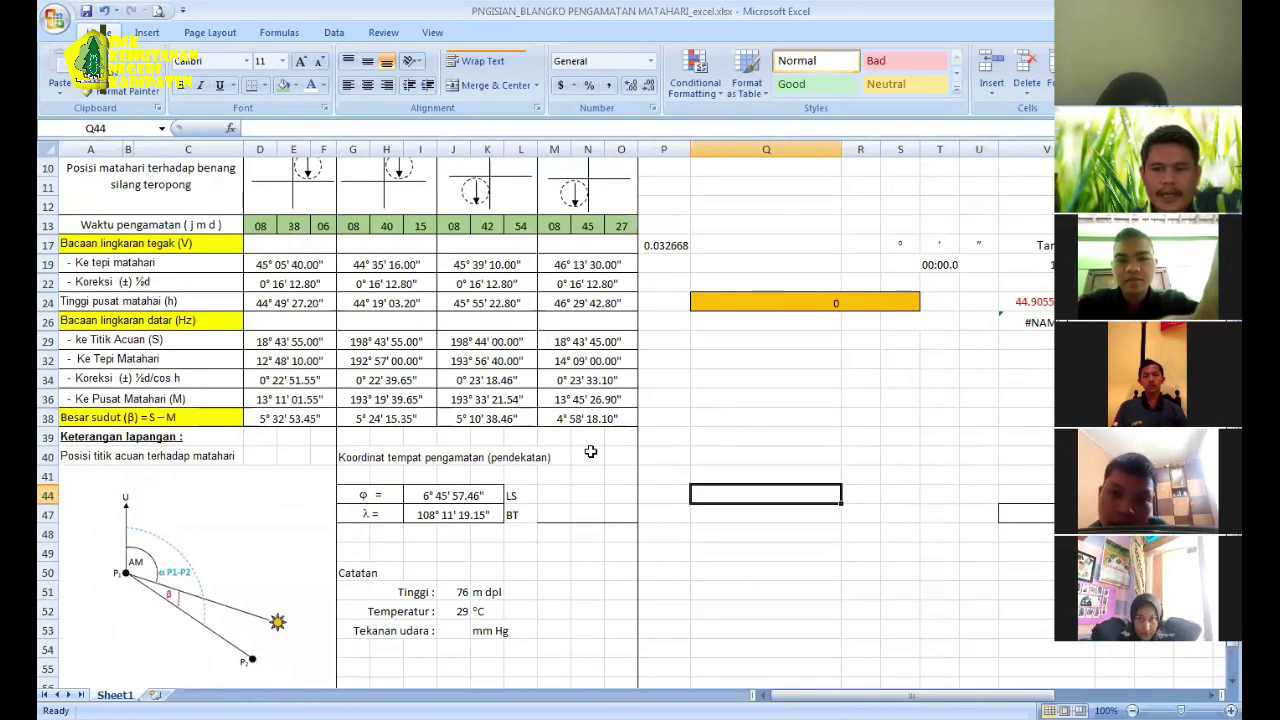